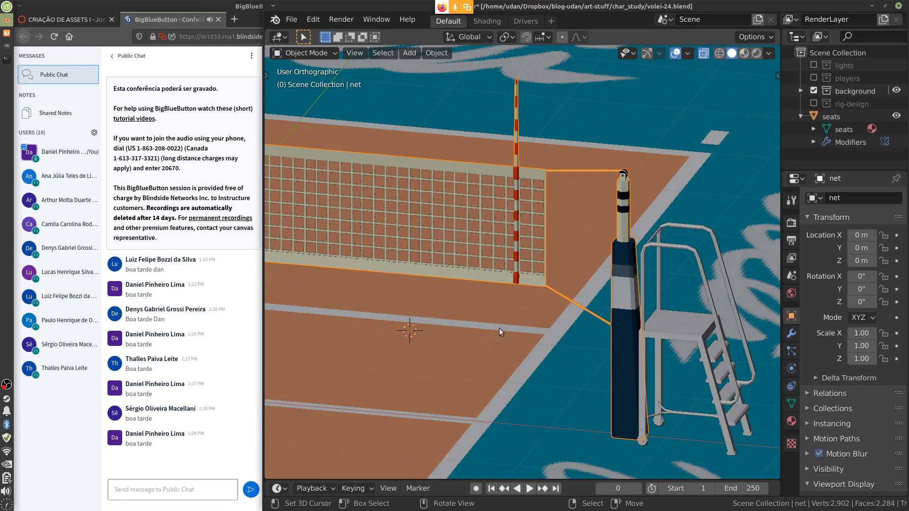
Step: Examine the volleyball court, net and surrounding stands from several angles and distances
scroll(503, 327, down, 6)
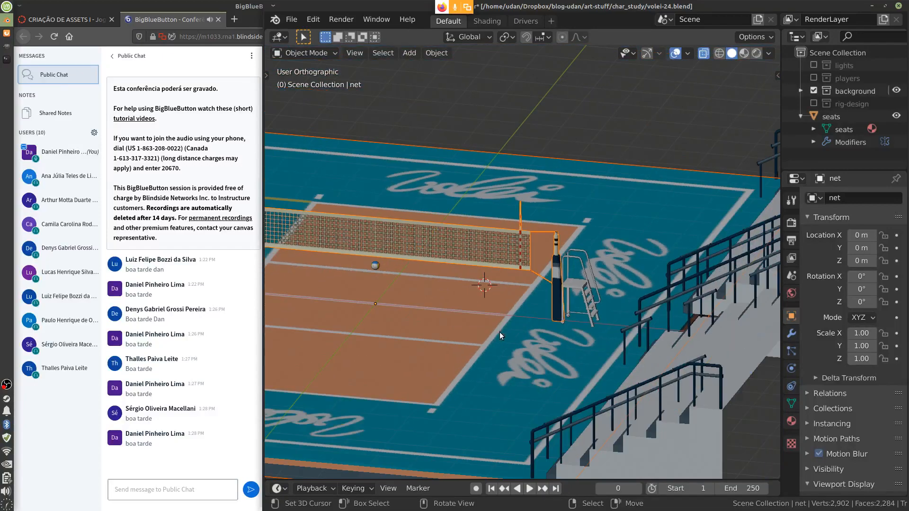
middle_drag(484, 365, 513, 361)
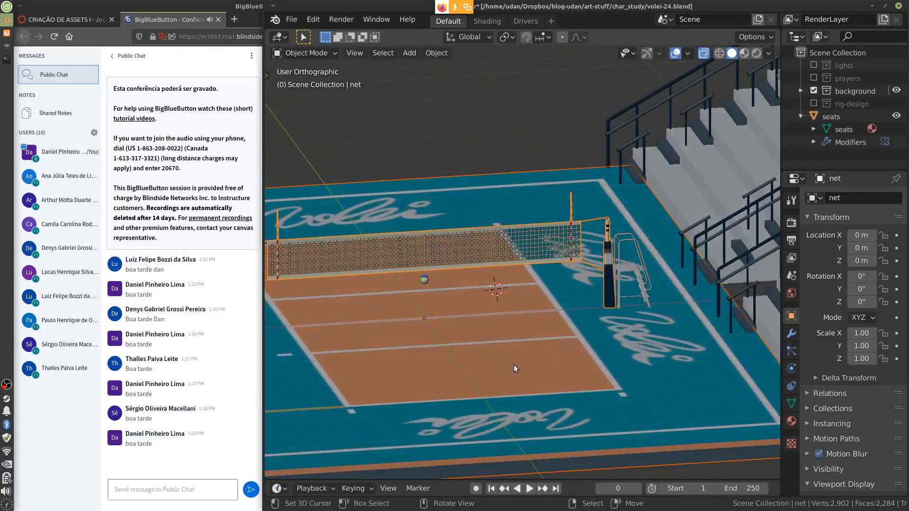
scroll(516, 362, up, 1)
scroll(515, 362, up, 2)
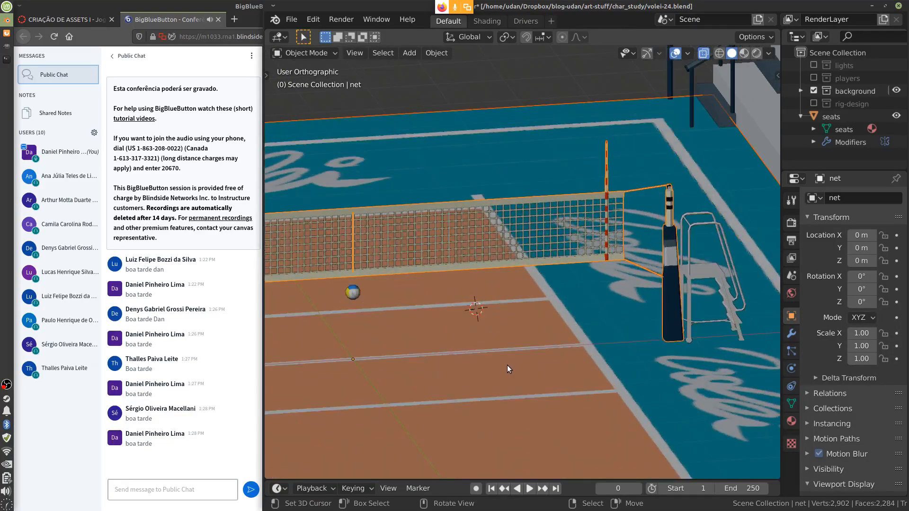
alt+drag(498, 359, 524, 376)
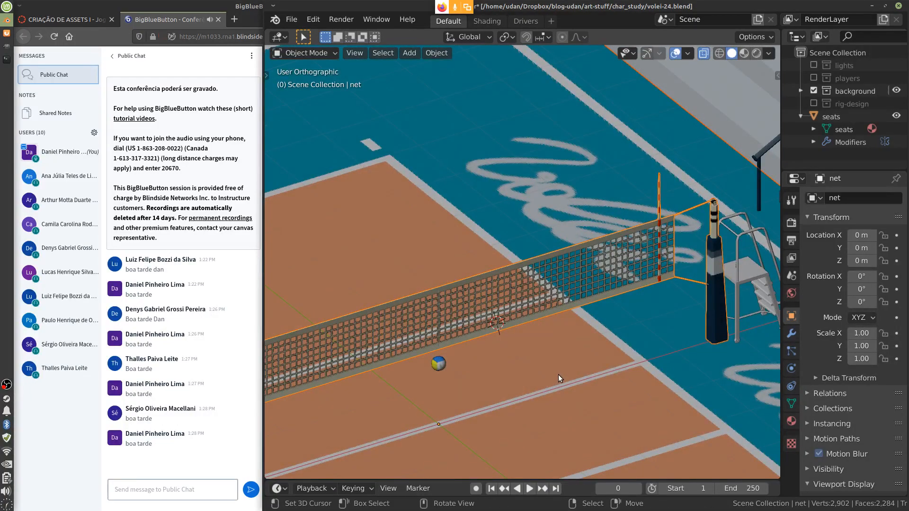
scroll(558, 375, down, 1)
scroll(558, 375, down, 3)
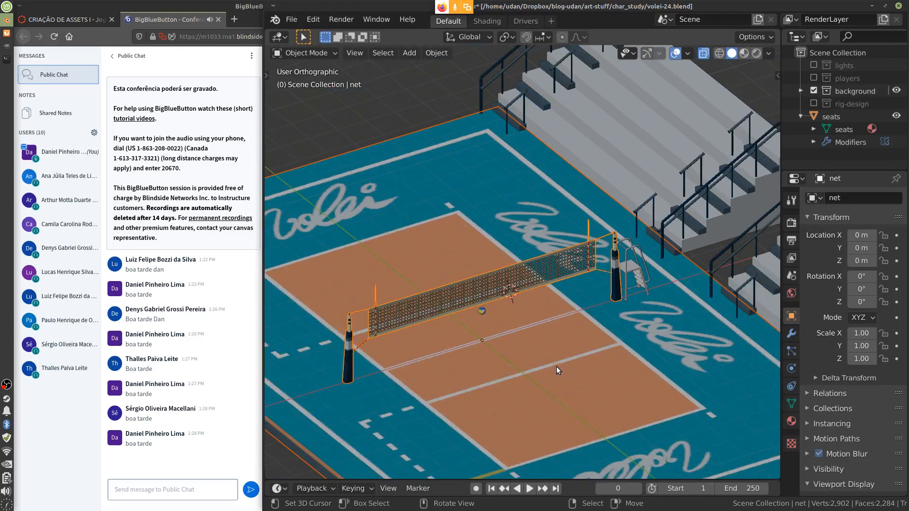
scroll(570, 347, down, 1)
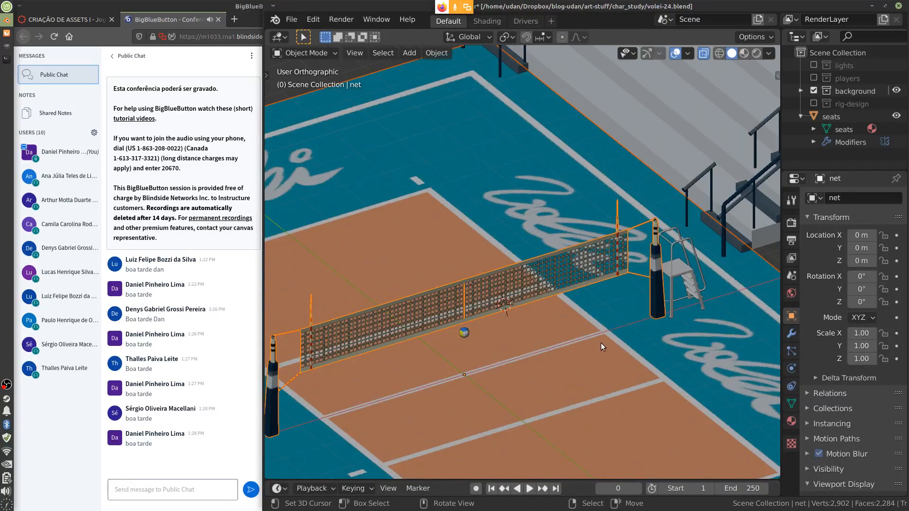
Step: Isolate the net object in local view and examine its mesh, antenna and support post up close
key(KP_Divide)
key(KP_Divide)
key(z)
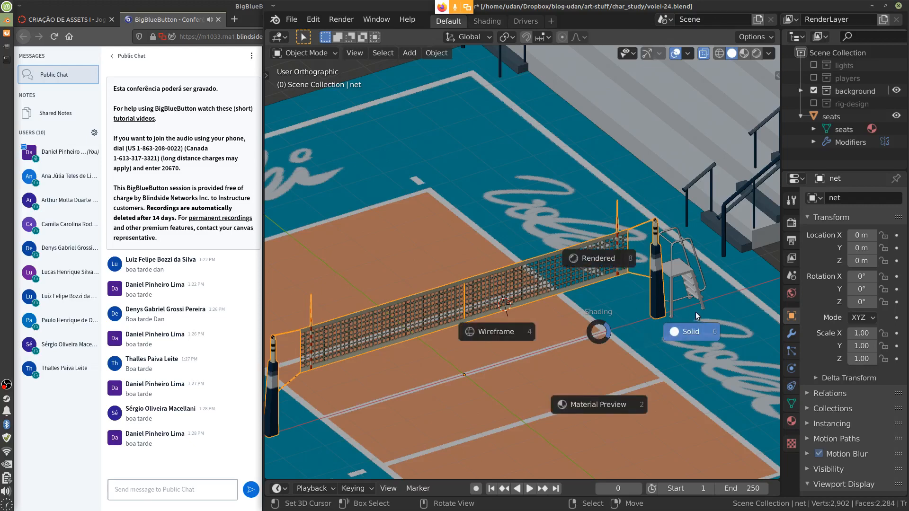
key(KP_Divide)
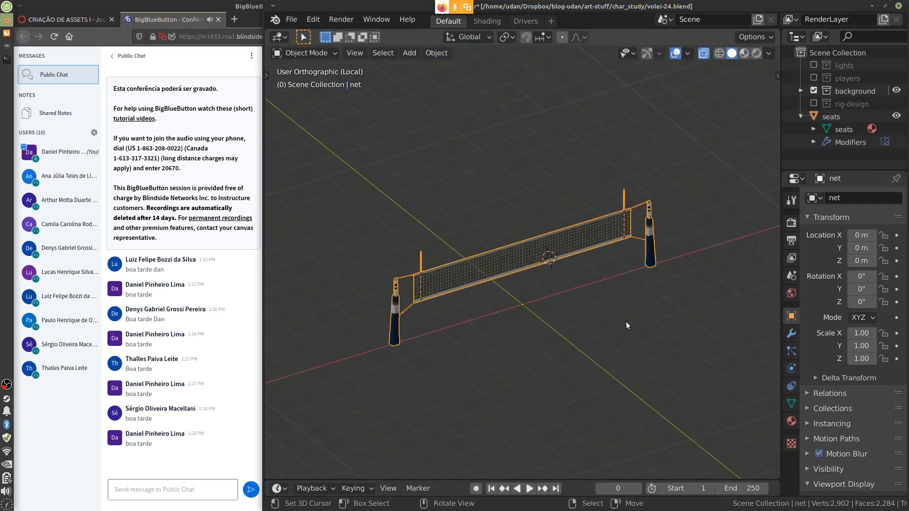
scroll(626, 322, up, 5)
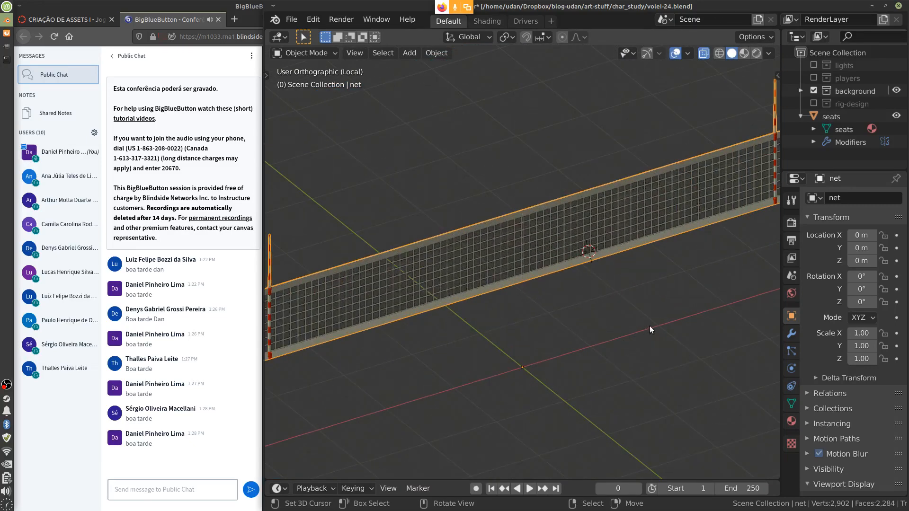
middle_drag(651, 322, 621, 296)
scroll(629, 297, up, 4)
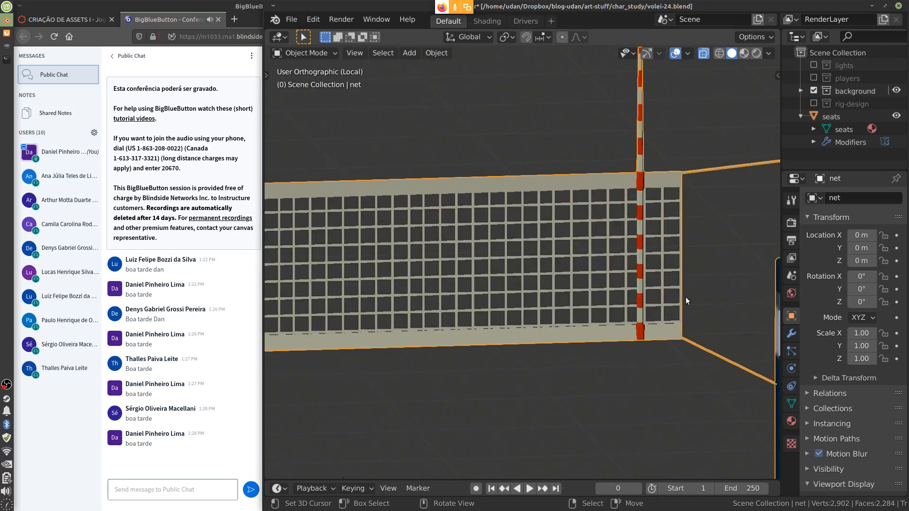
shift+middle_drag(688, 231, 577, 333)
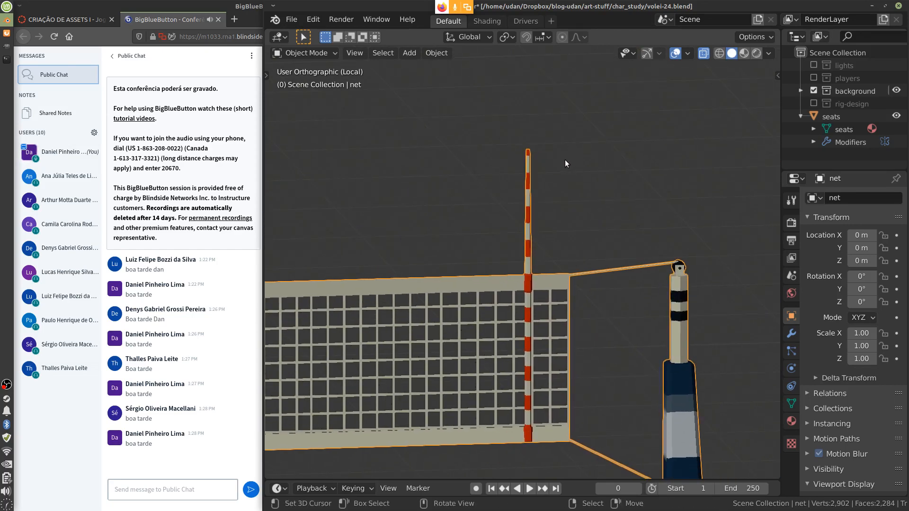
Step: Annotate the antenna's stripes and the post's coloured bands with arrows, and erase the annotations
drag(574, 158, 534, 179)
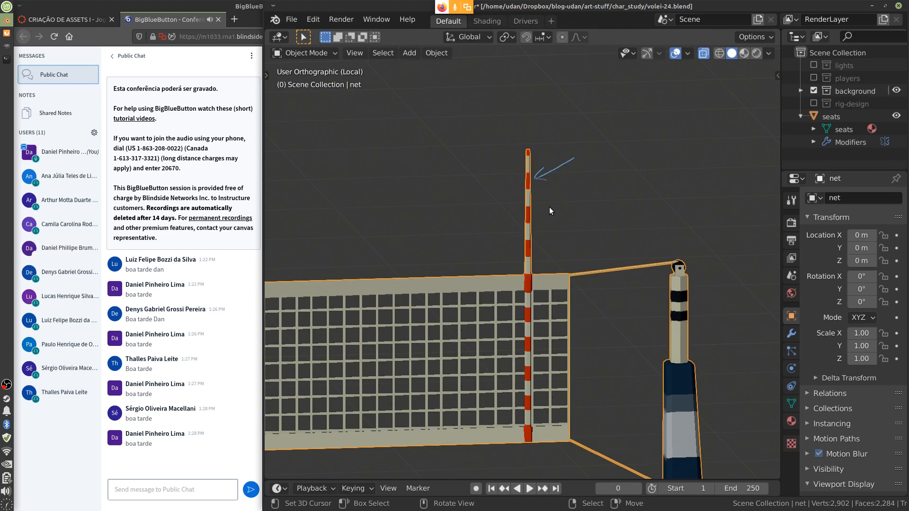
mouse_move(581, 210)
mouse_down()
mouse_move(538, 217)
mouse_move(551, 222)
mouse_up()
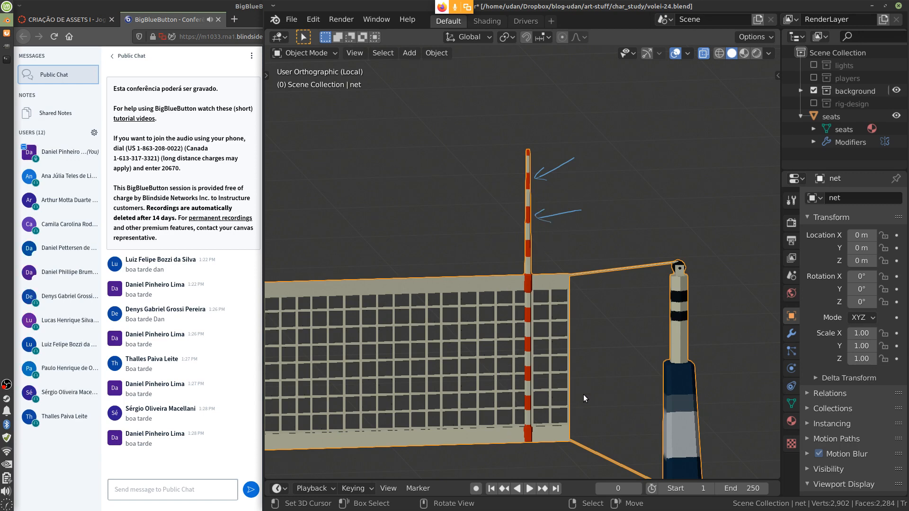
mouse_move(739, 275)
mouse_down()
mouse_move(703, 291)
mouse_move(714, 296)
mouse_up()
mouse_move(723, 388)
mouse_down()
mouse_move(712, 397)
mouse_move(723, 404)
mouse_up()
drag(743, 382, 712, 397)
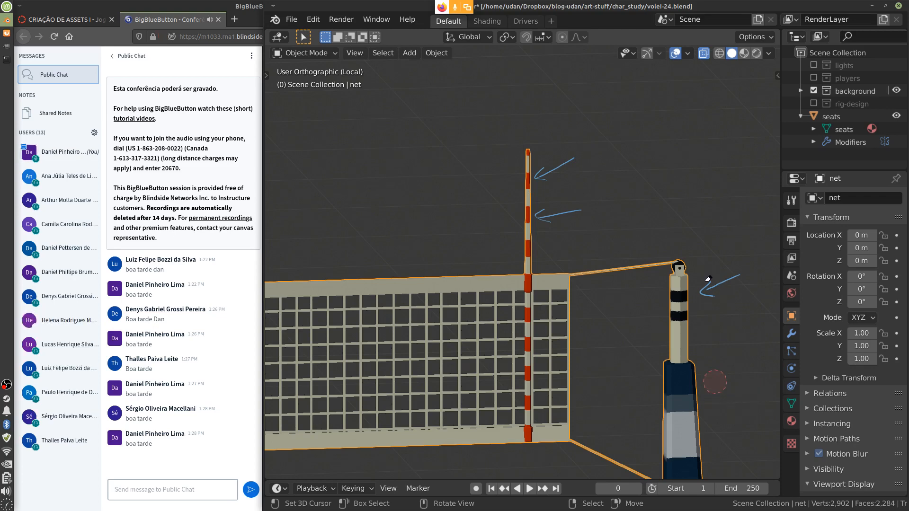
drag(724, 280, 703, 294)
mouse_move(543, 213)
mouse_down()
mouse_move(579, 211)
mouse_move(538, 179)
mouse_move(575, 158)
mouse_up()
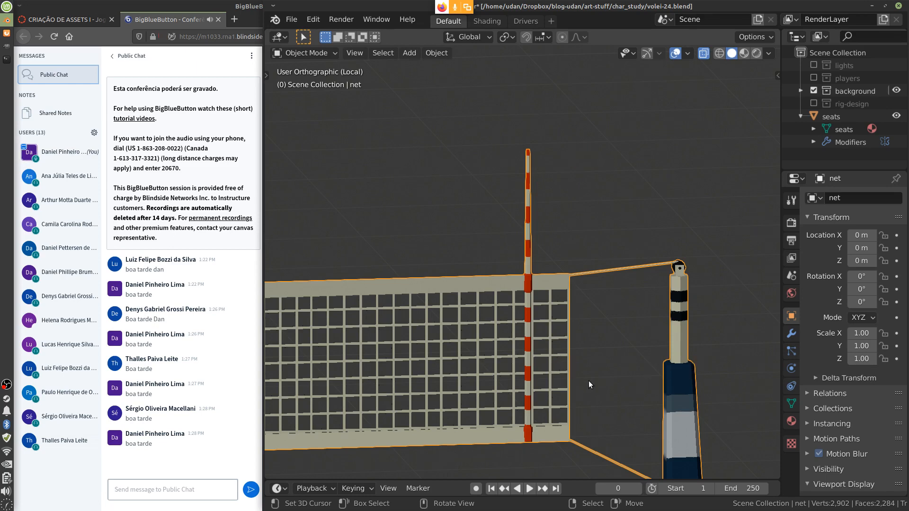
Step: Annotate vertical and horizontal lines across the net to mark its grid pattern, and erase them
shift+middle_drag(589, 385, 589, 284)
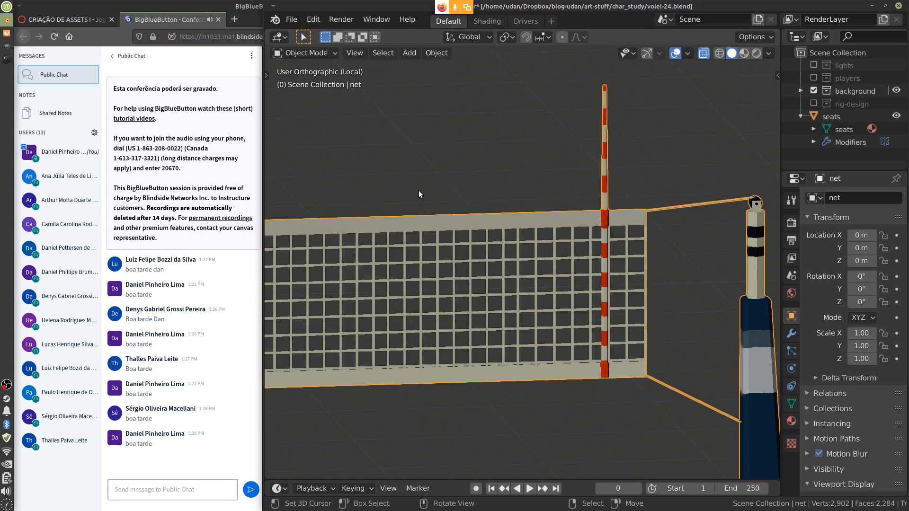
mouse_move(421, 190)
mouse_down()
mouse_move(414, 408)
mouse_move(438, 204)
mouse_up()
drag(439, 306, 438, 425)
drag(455, 190, 450, 430)
drag(329, 283, 601, 271)
drag(360, 299, 625, 296)
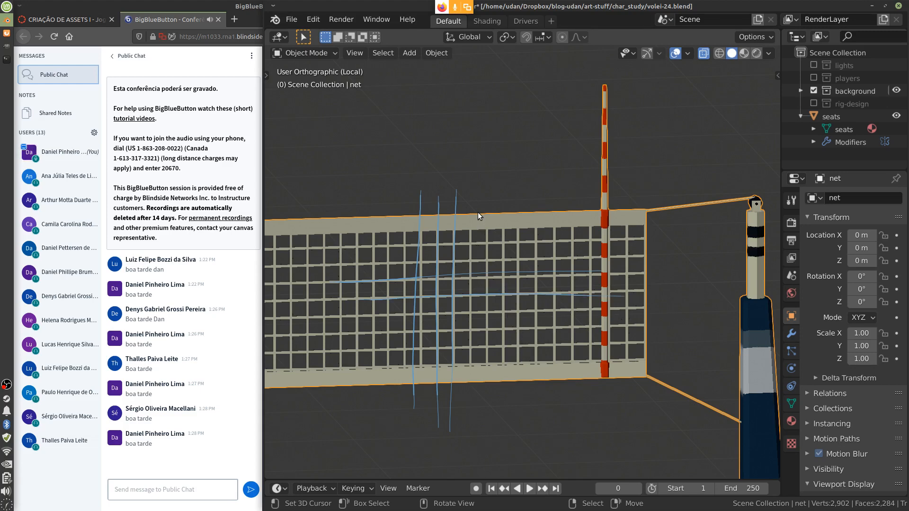
mouse_move(478, 212)
right_down()
mouse_move(419, 211)
mouse_move(462, 278)
mouse_move(426, 377)
mouse_move(423, 413)
mouse_move(442, 424)
mouse_move(445, 239)
mouse_move(448, 384)
mouse_move(443, 405)
mouse_move(432, 219)
mouse_move(429, 400)
mouse_move(440, 206)
mouse_move(480, 225)
mouse_move(462, 228)
mouse_move(514, 299)
mouse_move(607, 264)
mouse_move(631, 265)
mouse_move(585, 289)
mouse_move(590, 276)
mouse_move(626, 297)
mouse_move(597, 285)
right_up()
mouse_move(487, 271)
right_down()
mouse_move(546, 272)
mouse_move(537, 273)
right_up()
mouse_move(342, 286)
right_down()
mouse_move(420, 284)
mouse_move(384, 298)
mouse_move(395, 288)
right_up()
Step: Set the viewport shading colour to Material and open the net in Edit Mode to examine its geometry
click(768, 54)
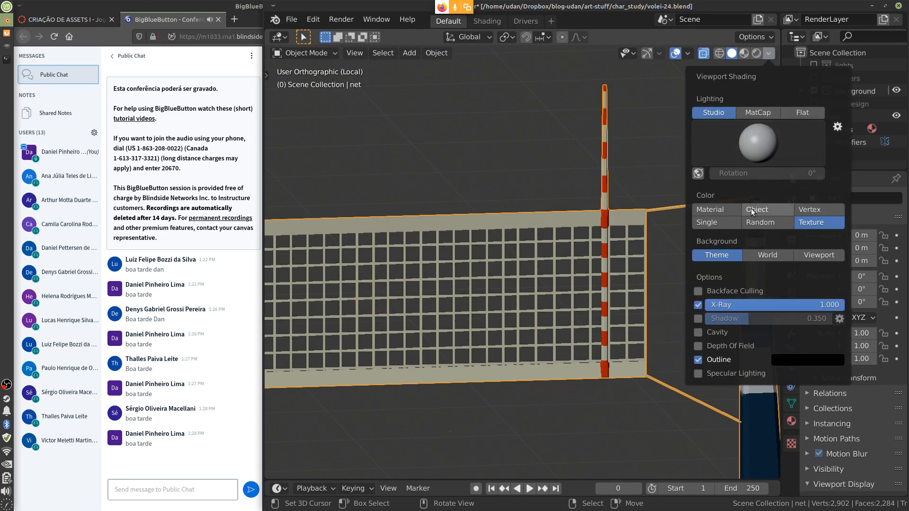
click(723, 211)
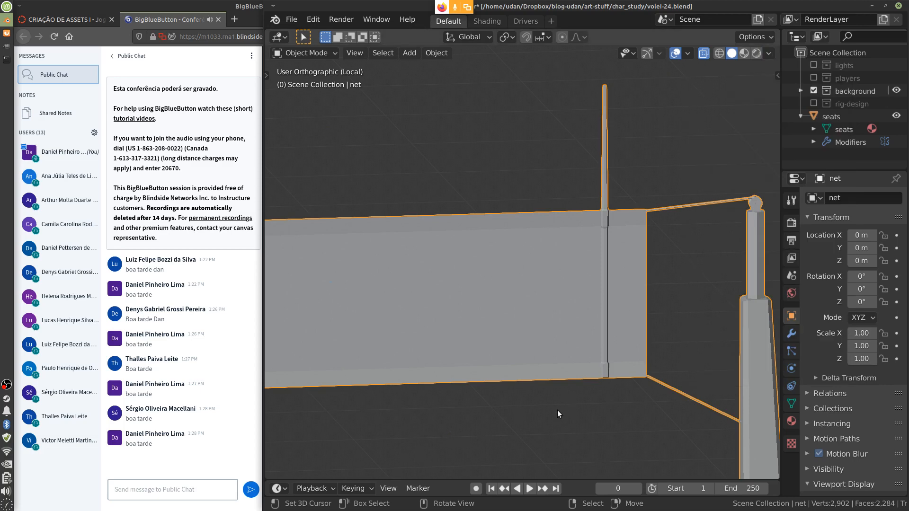
middle_drag(567, 405, 614, 403)
key(Tab)
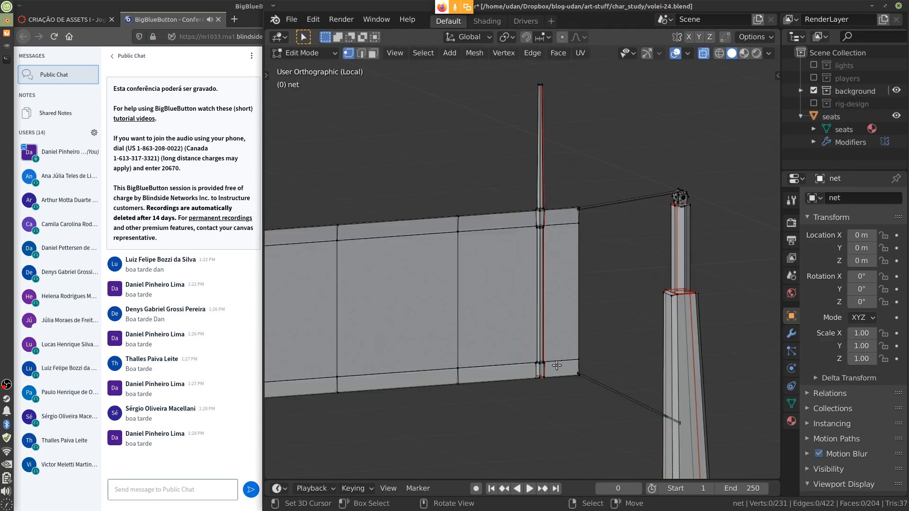
shift+middle_drag(588, 306, 620, 322)
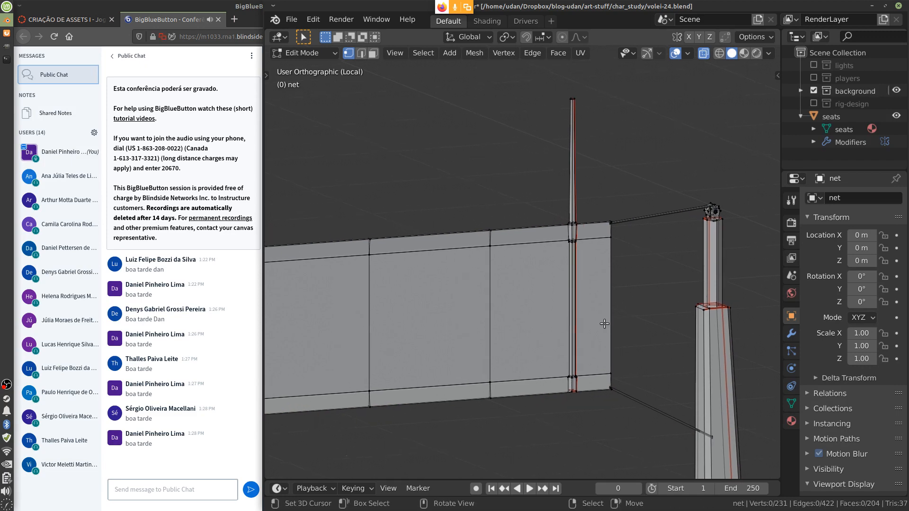
Step: Select the net panel's vertical edge nearest the antenna and turn off X-ray display
alt+drag(604, 324, 589, 324)
alt+right_click(529, 269)
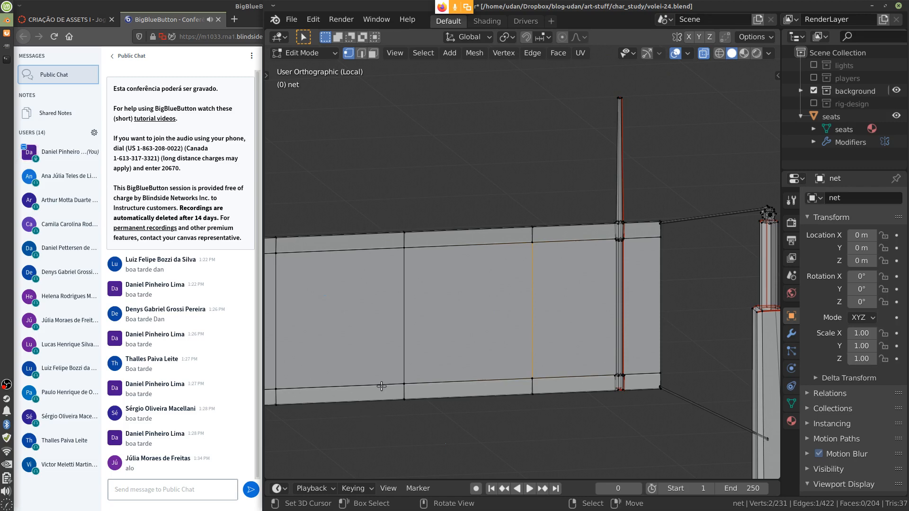
key(Tab)
key(Tab)
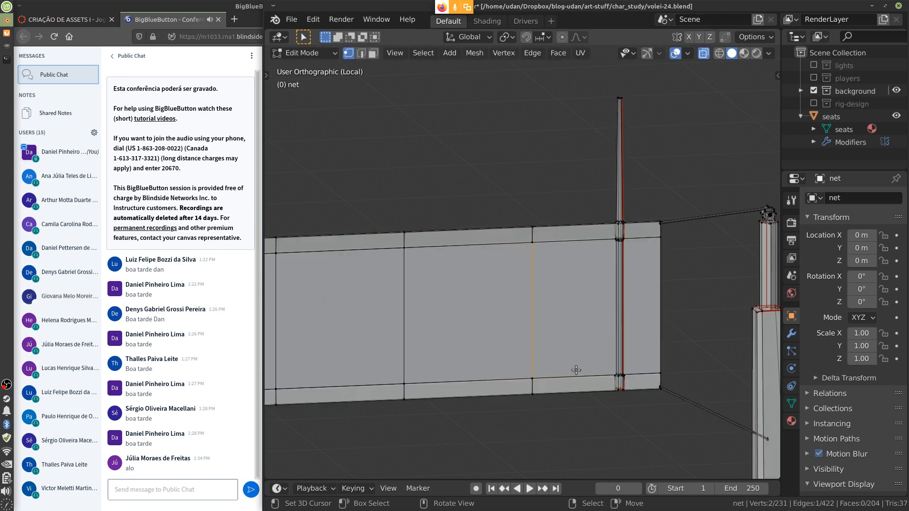
shift+middle_drag(723, 378, 605, 363)
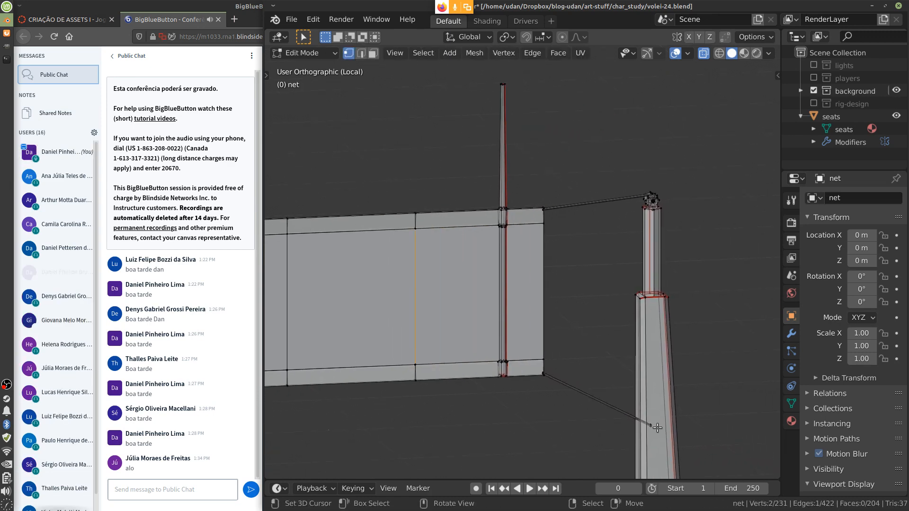
key(alt+z)
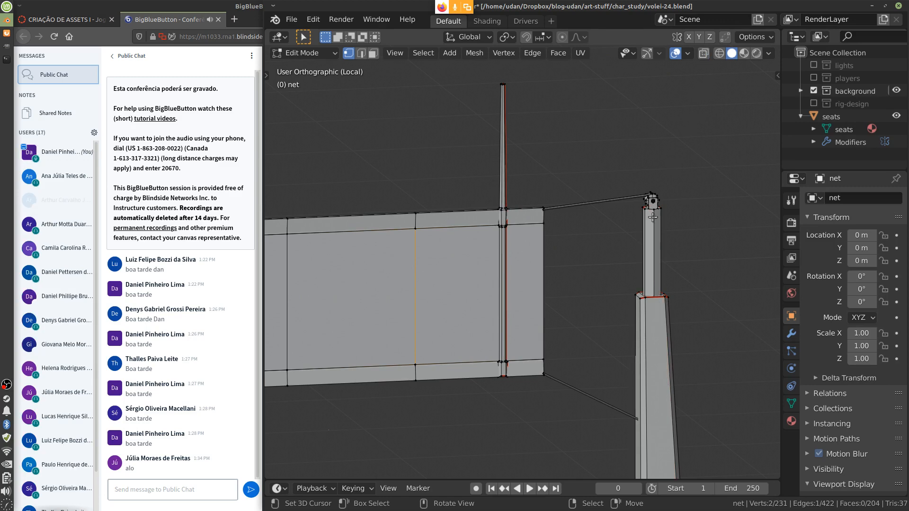
Step: Try adding 11 loop cuts along the antenna's upper section, and undo them
shift+middle_drag(520, 185, 544, 239)
key(ctrl+e)
key(Escape)
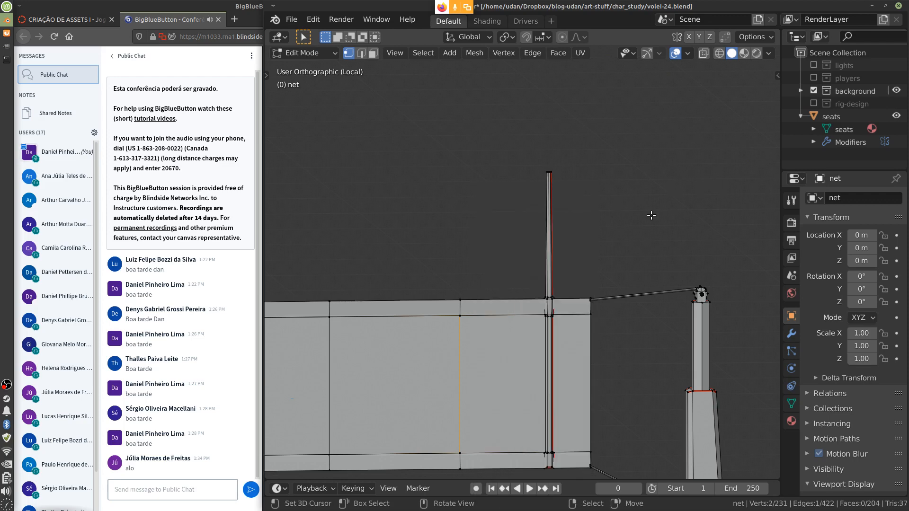
key(ctrl+r)
click(554, 225)
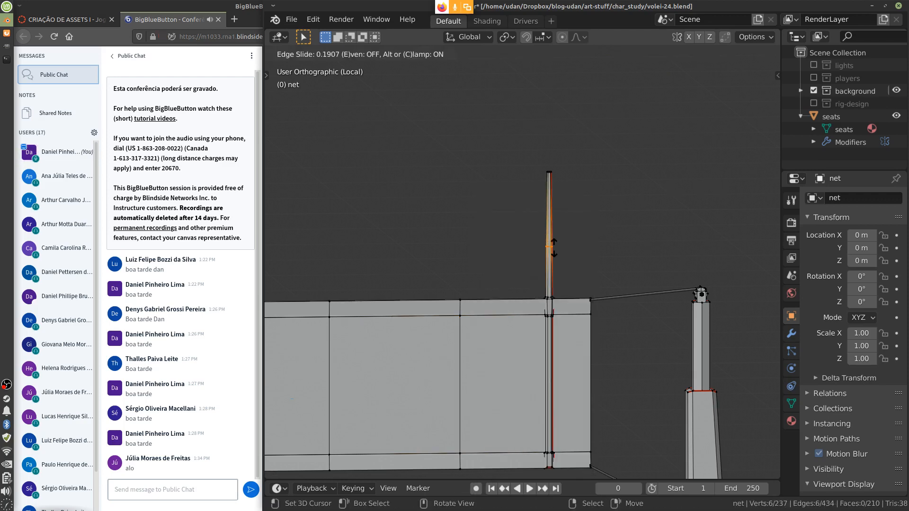
right_click(523, 263)
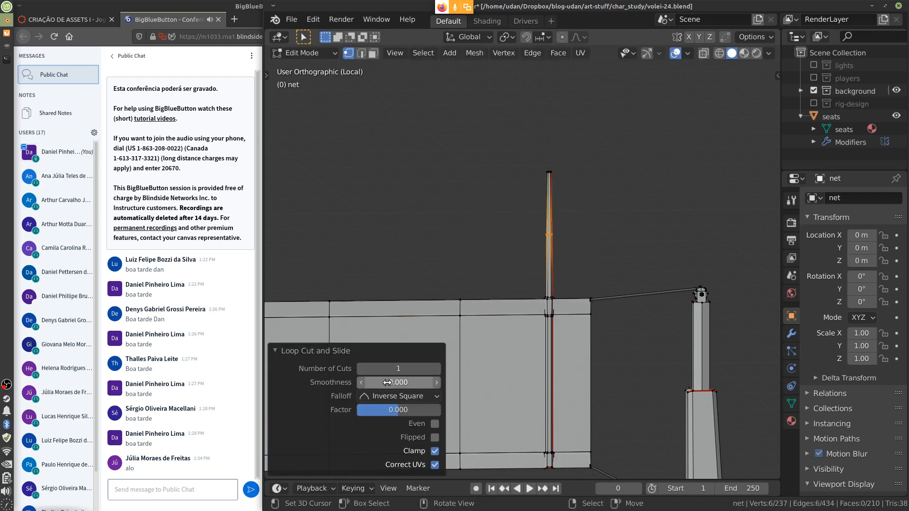
drag(389, 370, 409, 369)
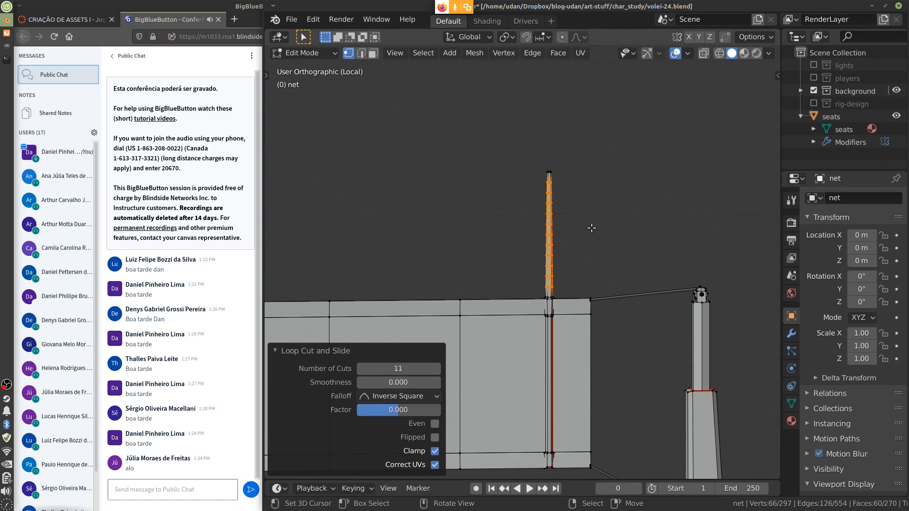
click(608, 224)
key(ctrl+z)
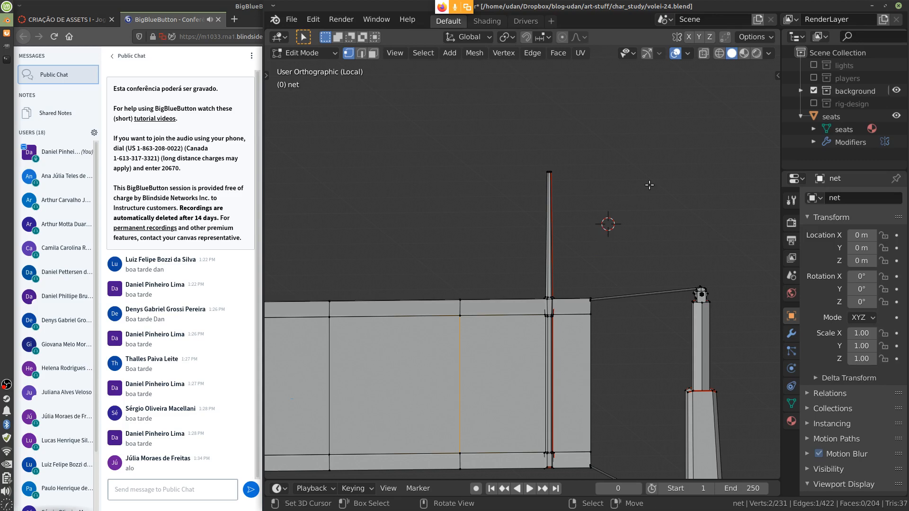
Step: Set the viewport shading colour to Texture and examine the textured antenna, net and post
click(769, 53)
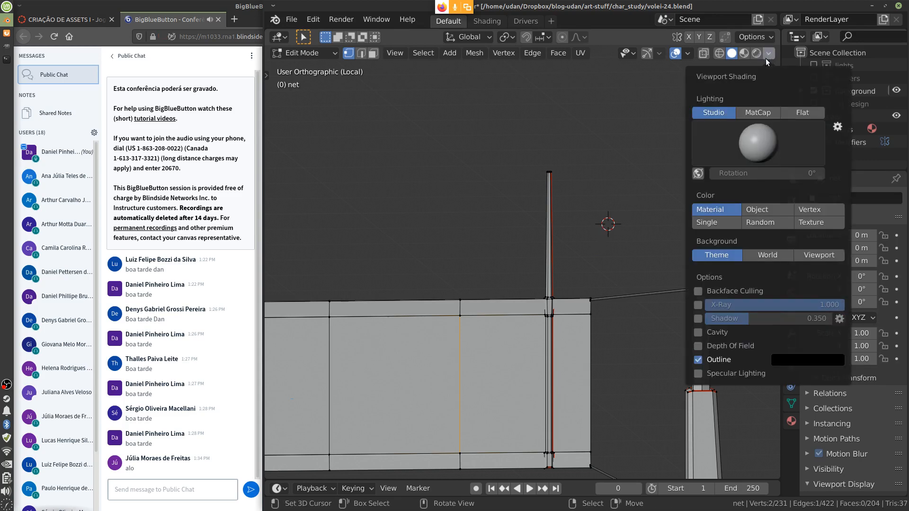
click(807, 221)
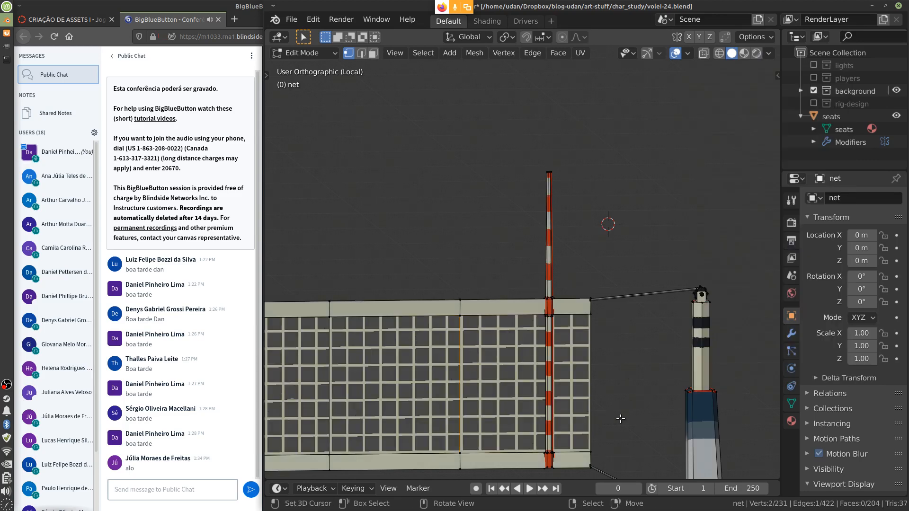
shift+middle_drag(620, 417, 631, 301)
shift+middle_drag(731, 352, 671, 363)
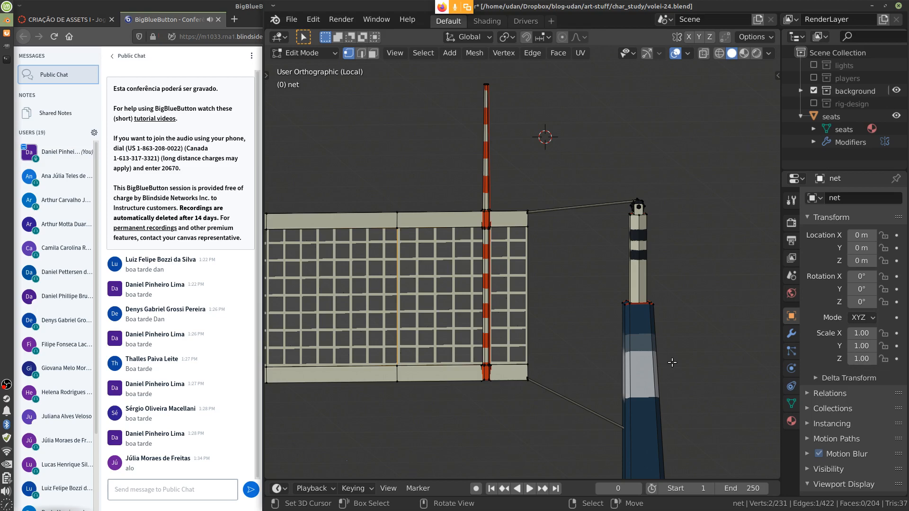
Step: Return to Object Mode in the full scene outside local view and select the court
key(Tab)
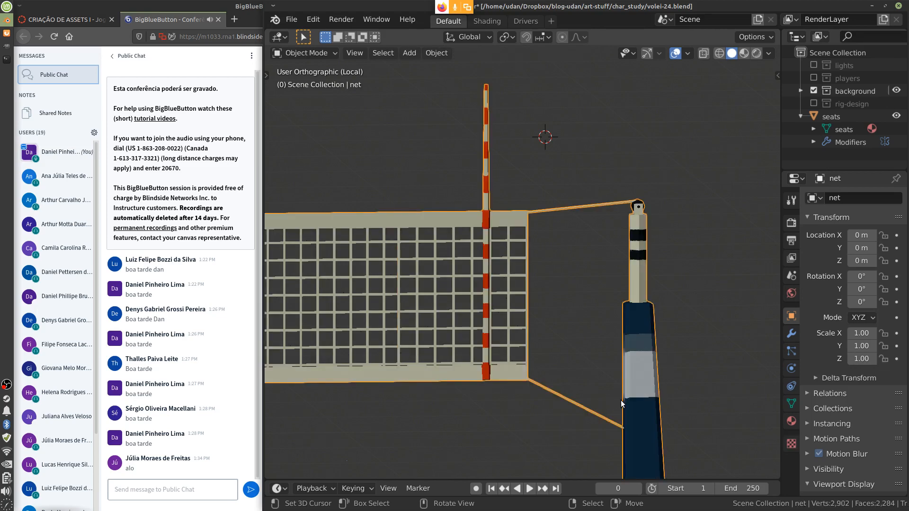
key(KP_Divide)
click(645, 362)
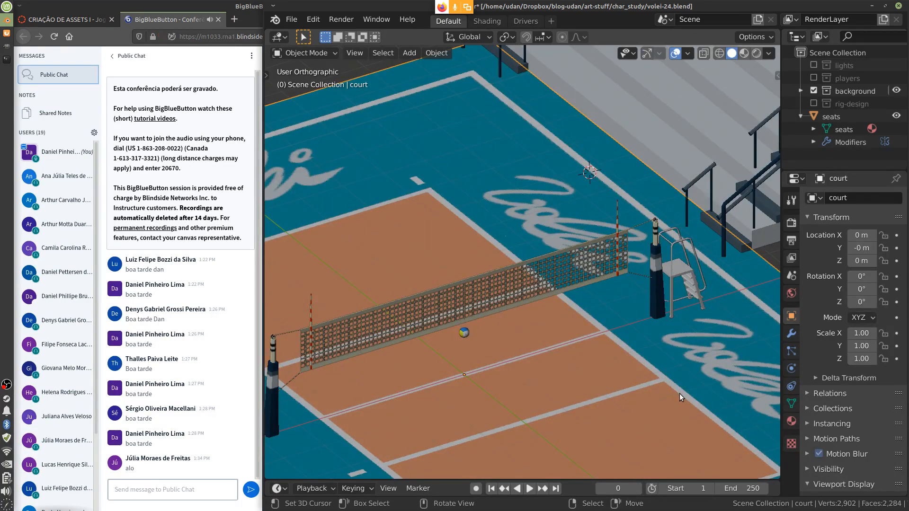
Step: Frame the selected court and isolate it in local view
middle_drag(629, 397, 587, 403)
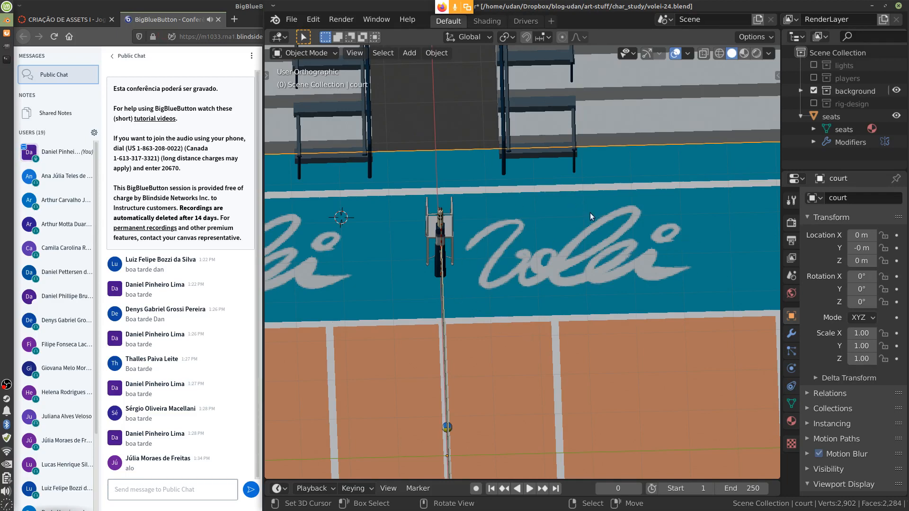
shift+middle_drag(681, 398, 631, 342)
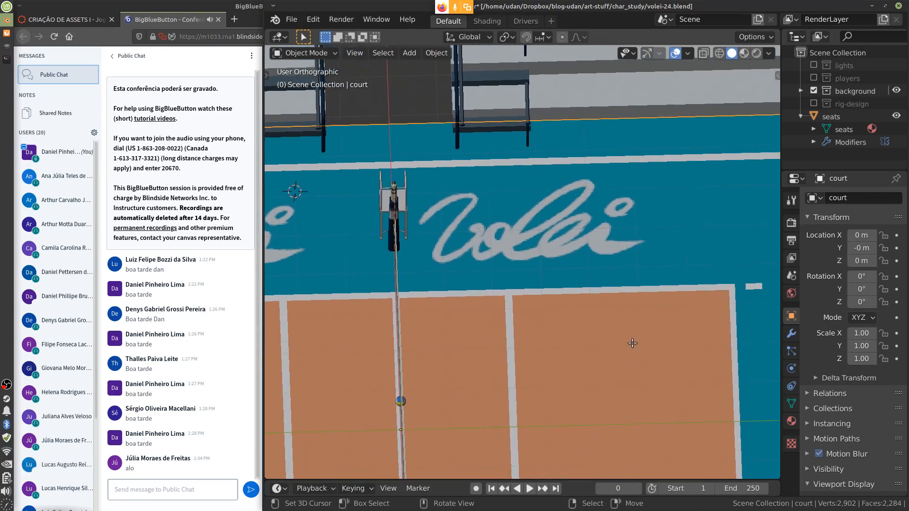
key(Tab)
key(Tab)
key(KP_Decimal)
key(KP_Divide)
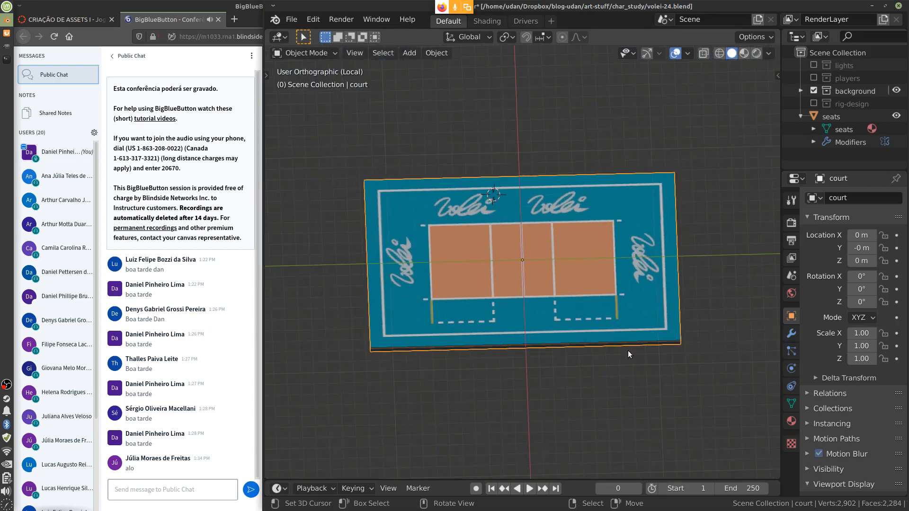
Step: Set the viewport shading colour to Material and enter Edit Mode on the court to examine its bare mesh
mouse_move(650, 364)
middle_down()
mouse_move(649, 326)
mouse_move(591, 308)
mouse_move(648, 388)
middle_up()
click(769, 53)
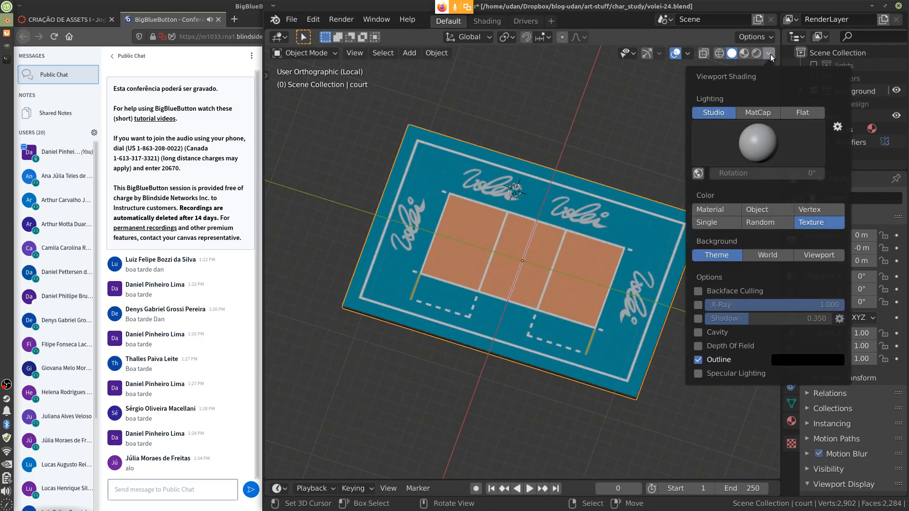
click(728, 222)
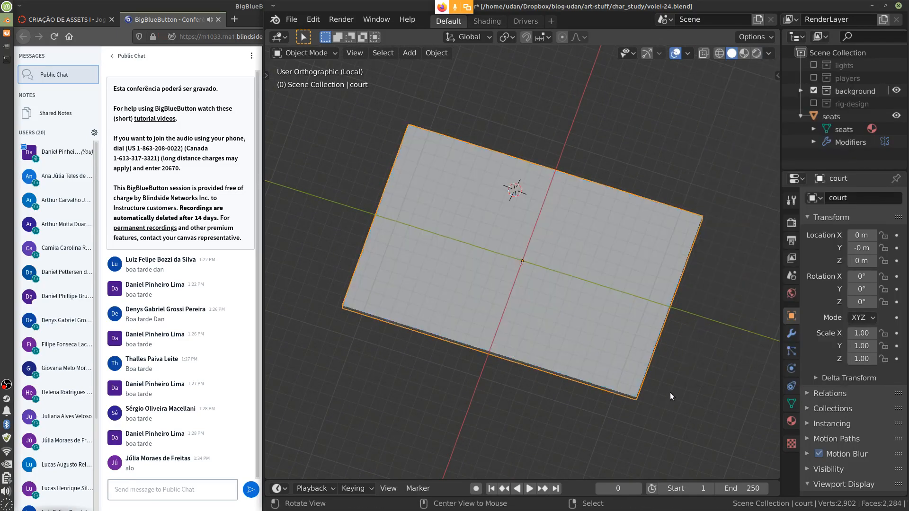
mouse_move(669, 393)
middle_down()
mouse_move(635, 304)
mouse_move(631, 342)
mouse_move(656, 367)
middle_up()
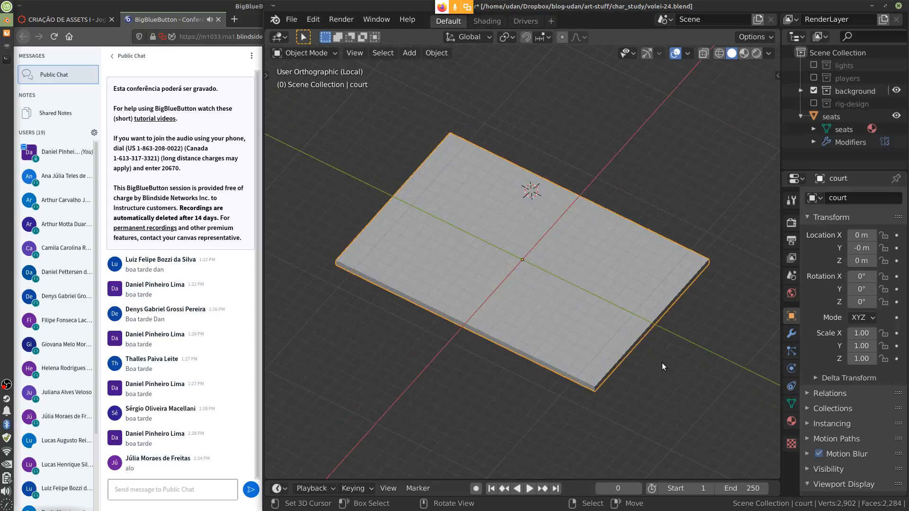
key(Tab)
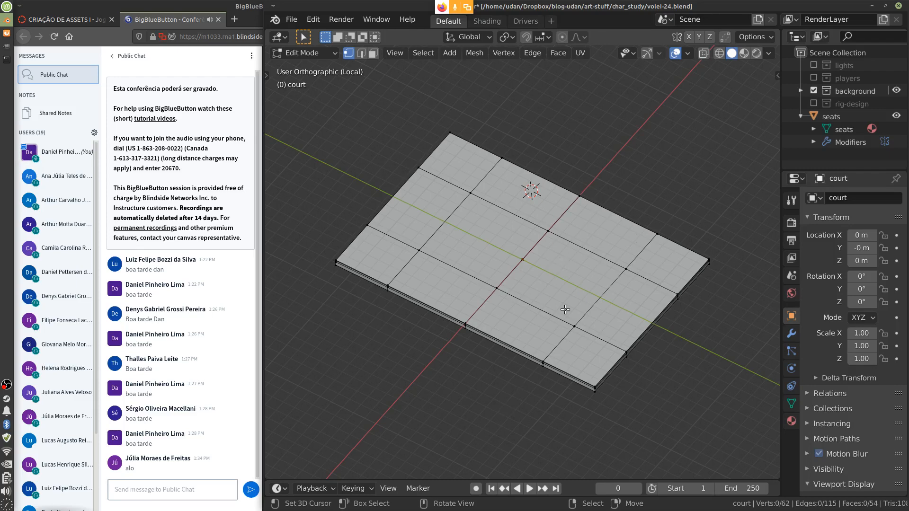
Step: Set the viewport shading colour to Texture and examine how the painted court markings line up with the mesh edges
click(768, 53)
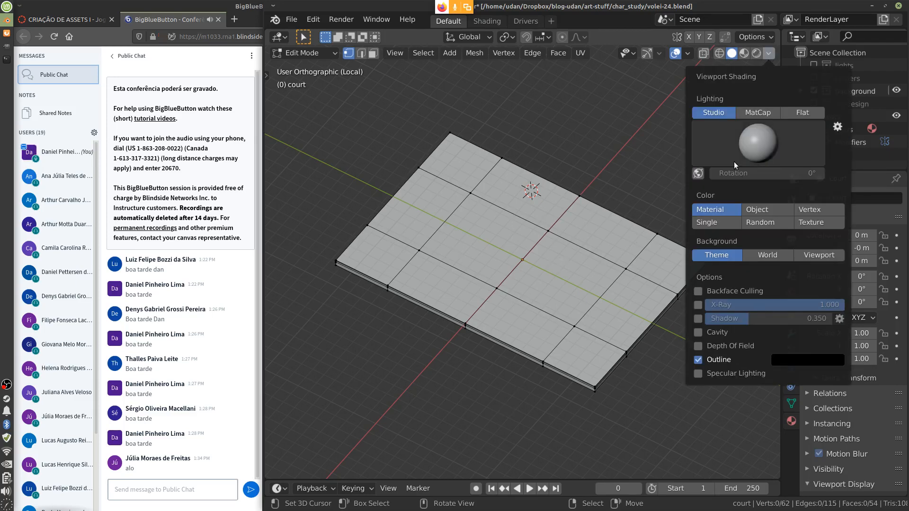
click(813, 222)
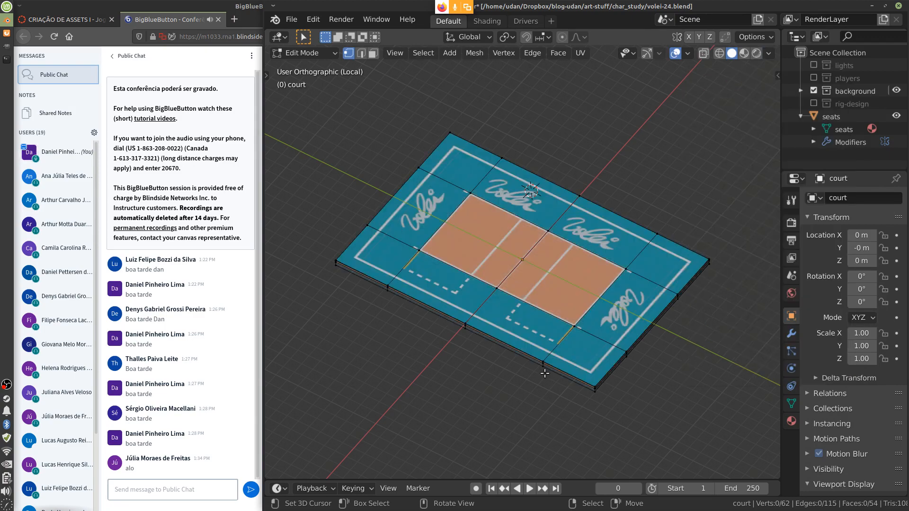
middle_drag(580, 335, 644, 337)
scroll(641, 337, up, 3)
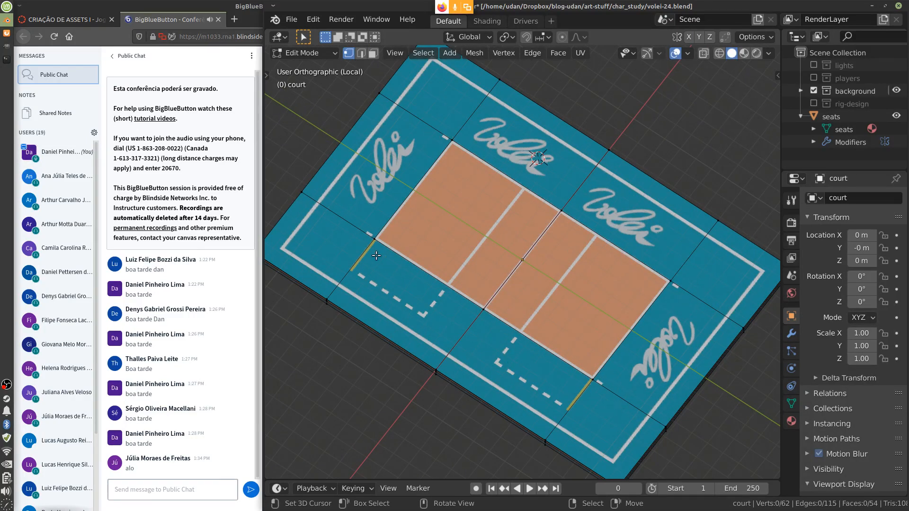
middle_drag(585, 376, 568, 375)
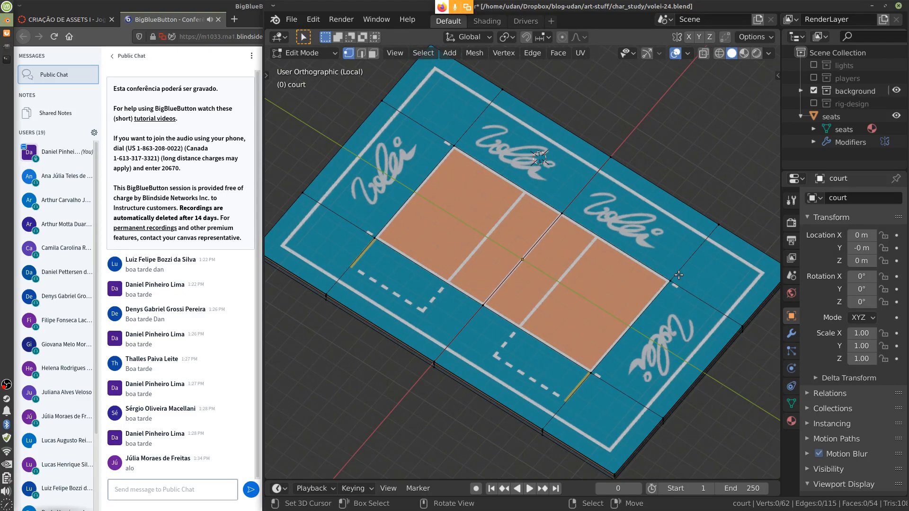
click(704, 53)
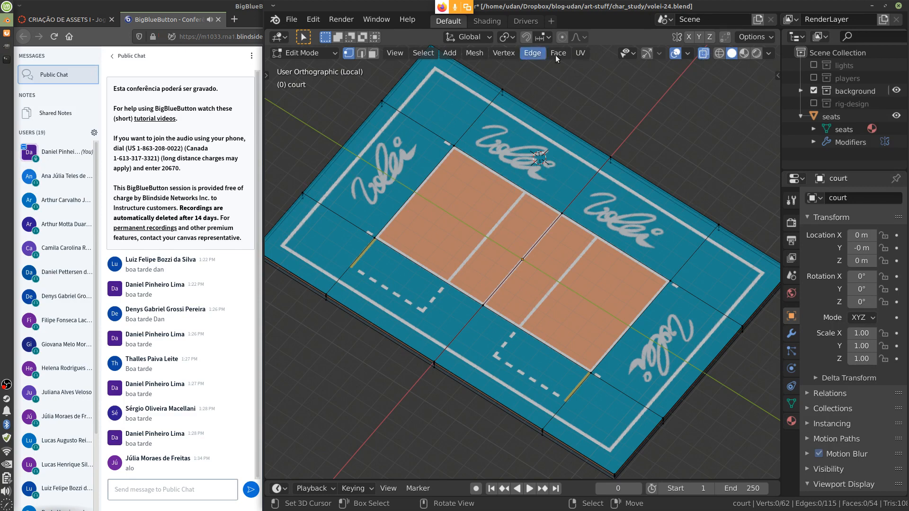
click(705, 54)
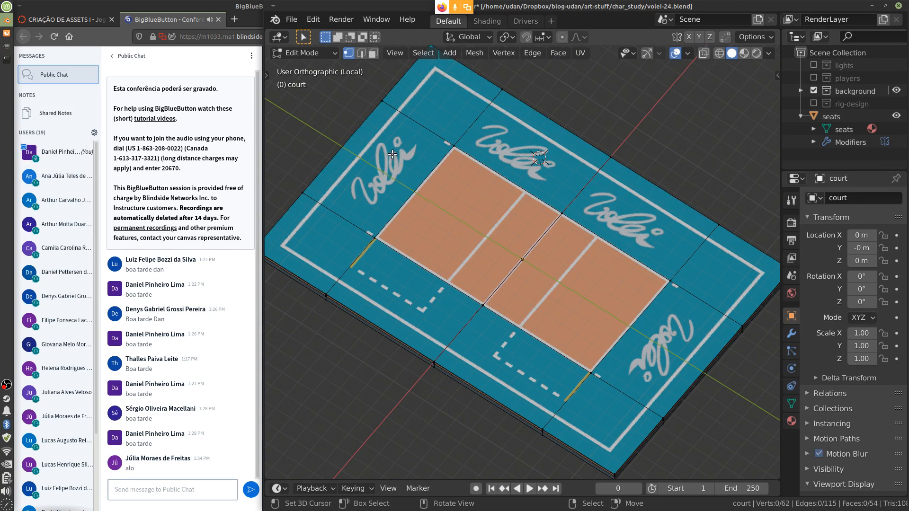
Step: In face selection, select the court's four long-side faces together, and as a separate selection the two end faces carrying the logo
right_drag(384, 177, 385, 176)
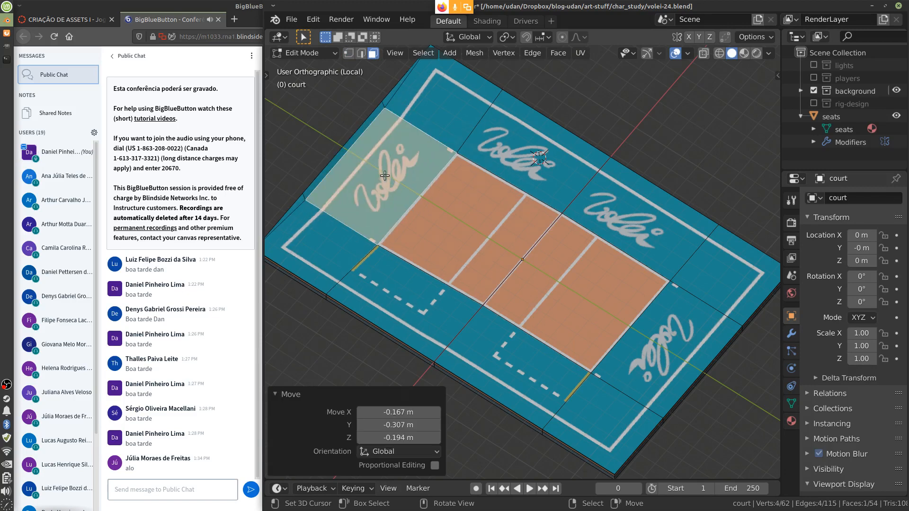
key(ctrl+z)
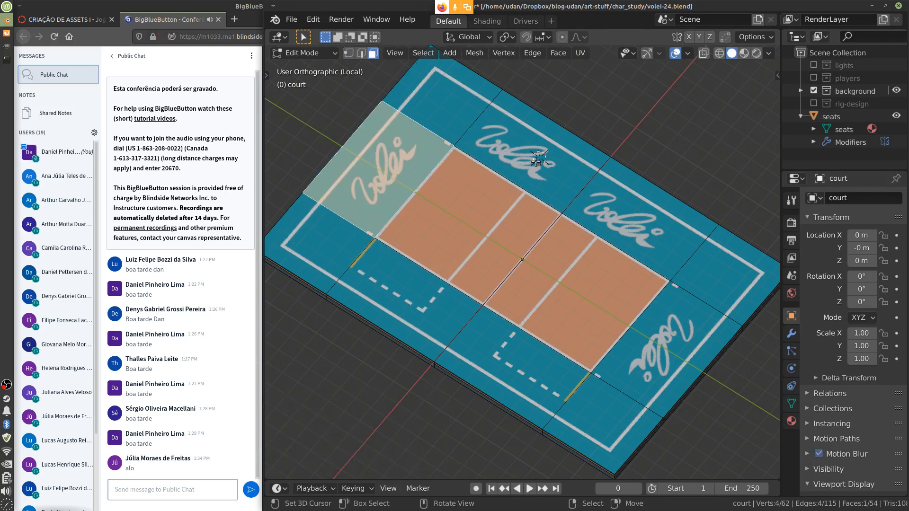
right_click(536, 161)
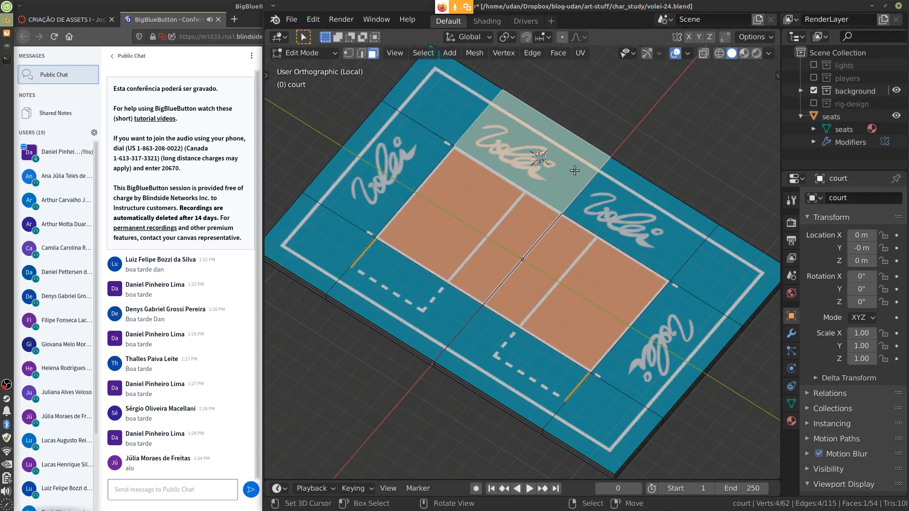
shift+right_click(626, 208)
shift+right_click(541, 385)
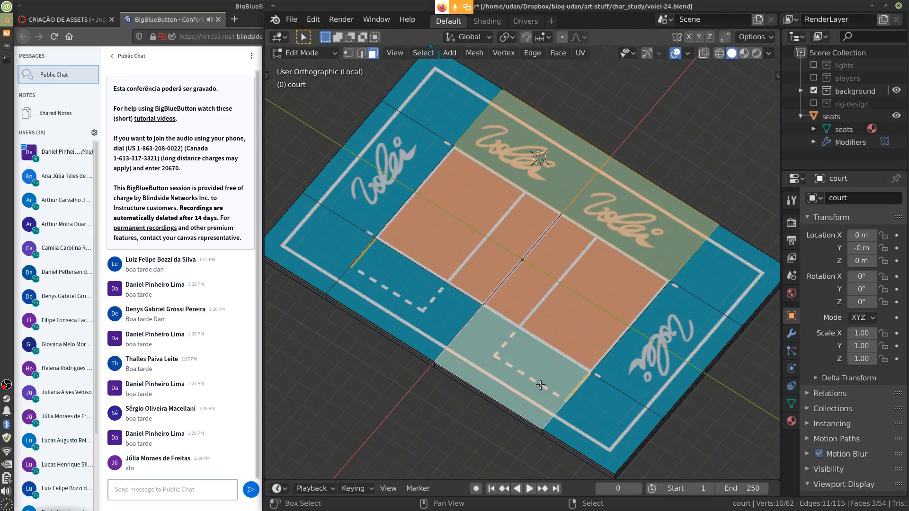
shift+right_click(397, 296)
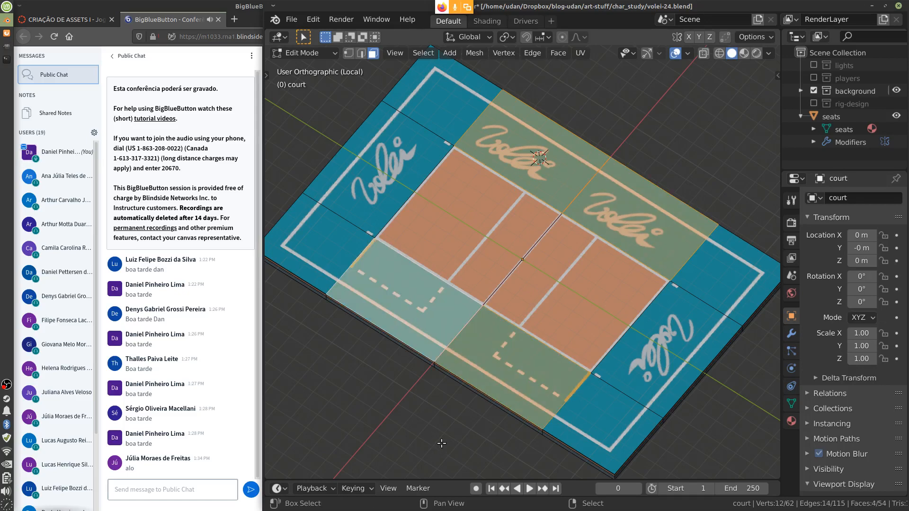
right_click(650, 362)
shift+right_click(379, 184)
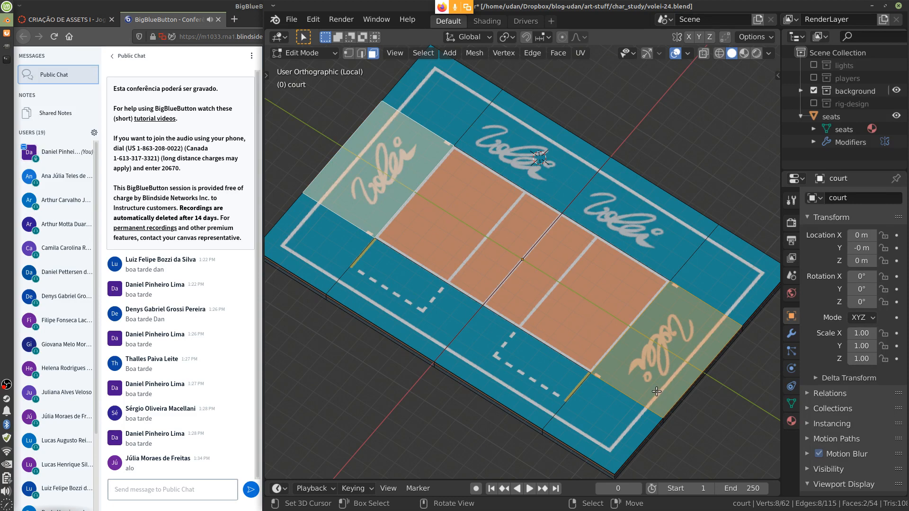
Step: Select the four corner faces of the court together and return to Object Mode
right_click(436, 117)
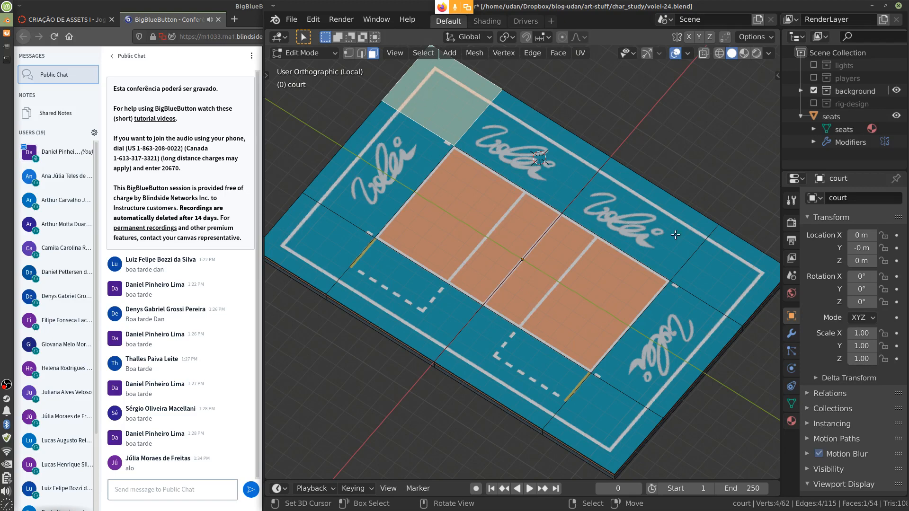
right_click(716, 258)
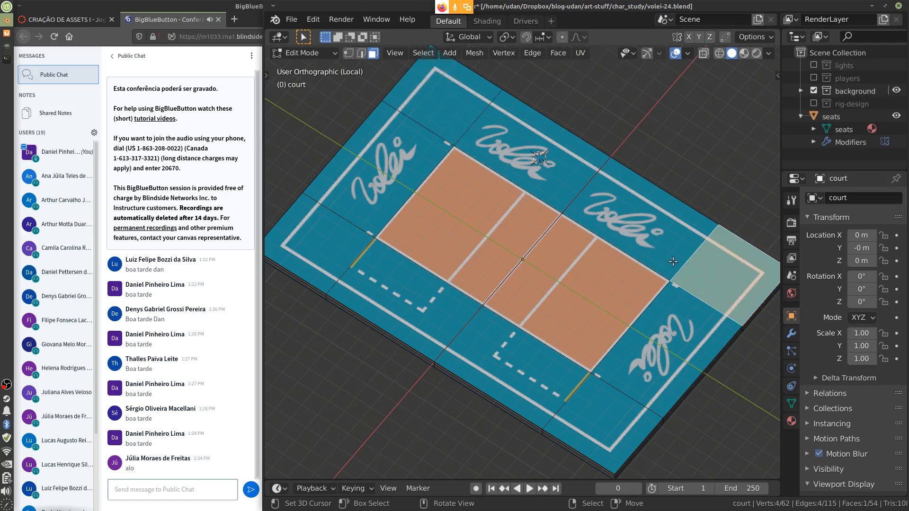
shift+right_click(442, 101)
shift+right_click(325, 263)
shift+right_click(615, 414)
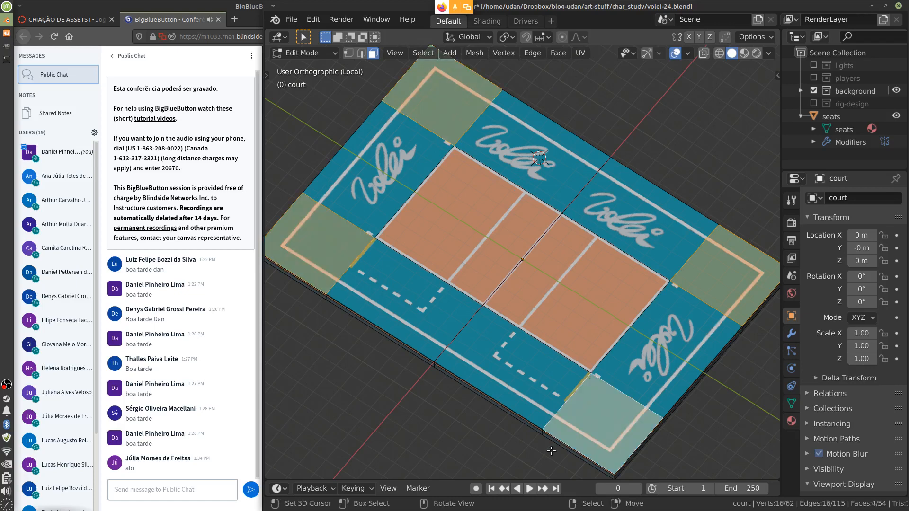
key(Tab)
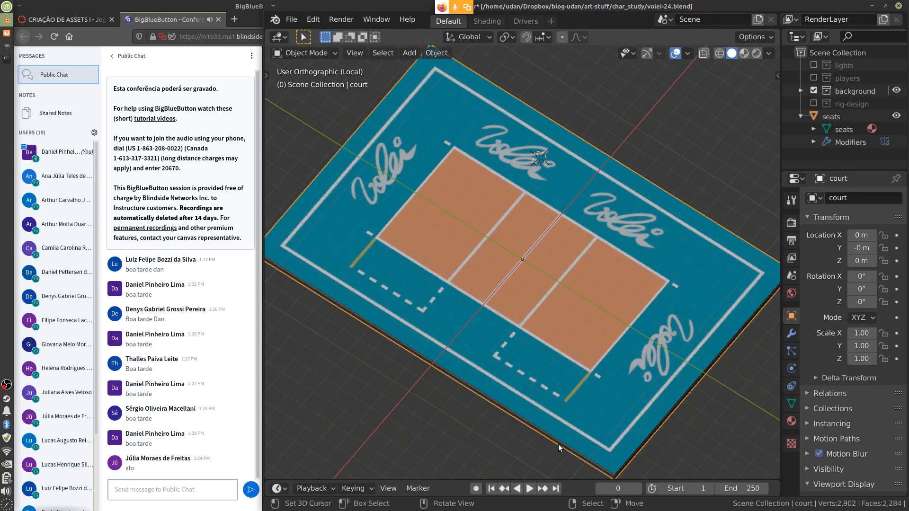
Step: Return to the full scene, select the net and isolate it in local view
key(KP_Divide)
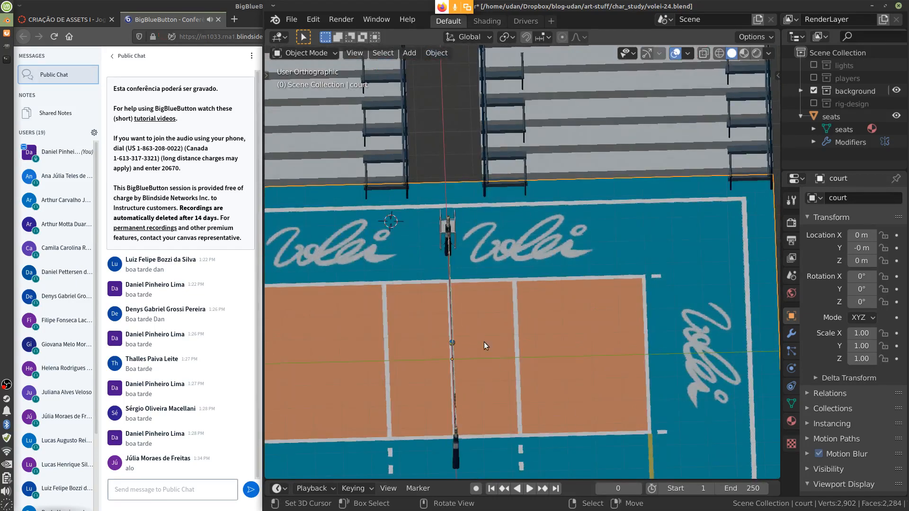
right_click(456, 312)
middle_drag(589, 376, 480, 339)
scroll(509, 320, up, 2)
scroll(507, 312, up, 2)
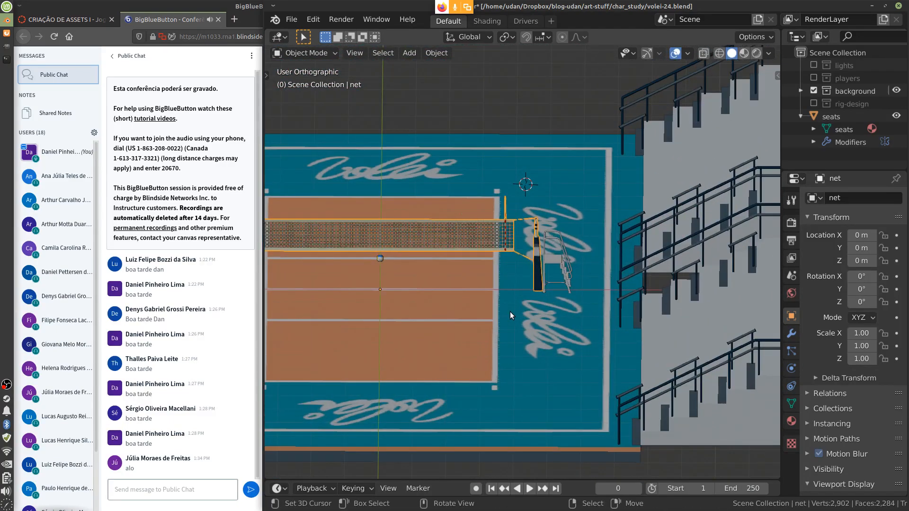
scroll(510, 311, up, 4)
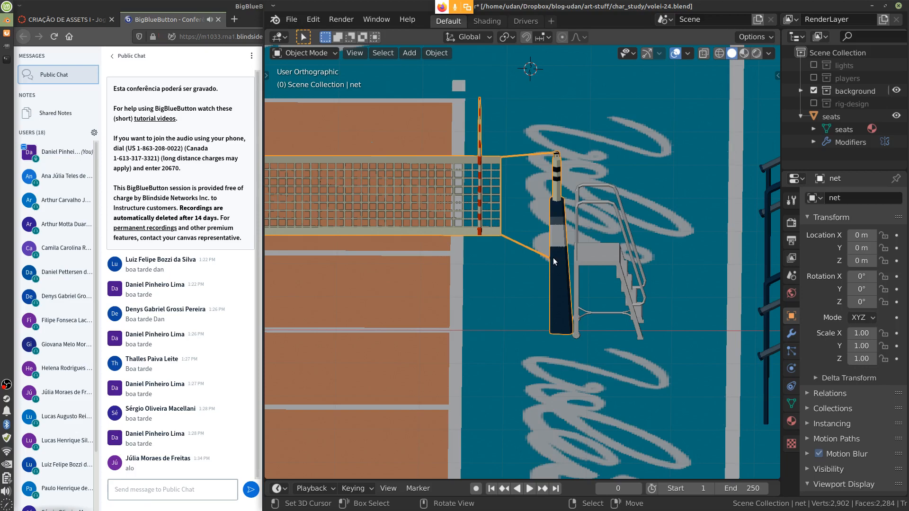
key(KP_Divide)
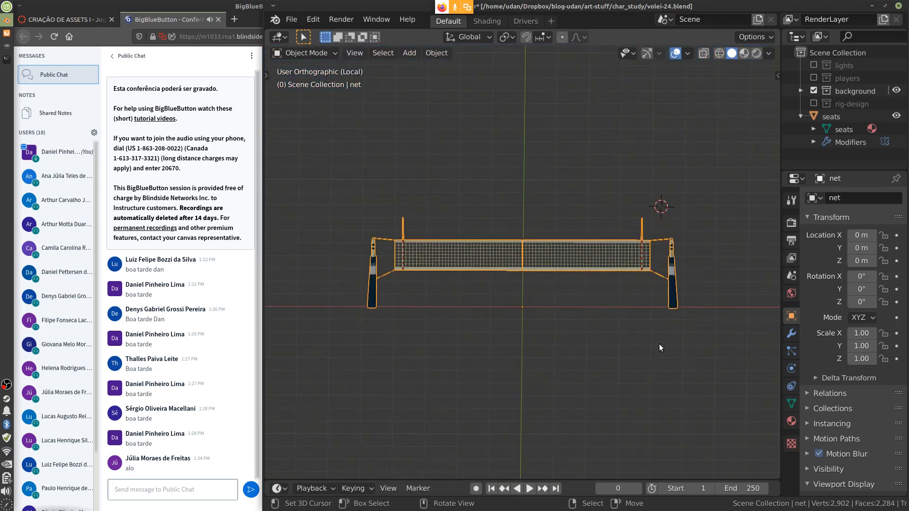
scroll(659, 345, up, 5)
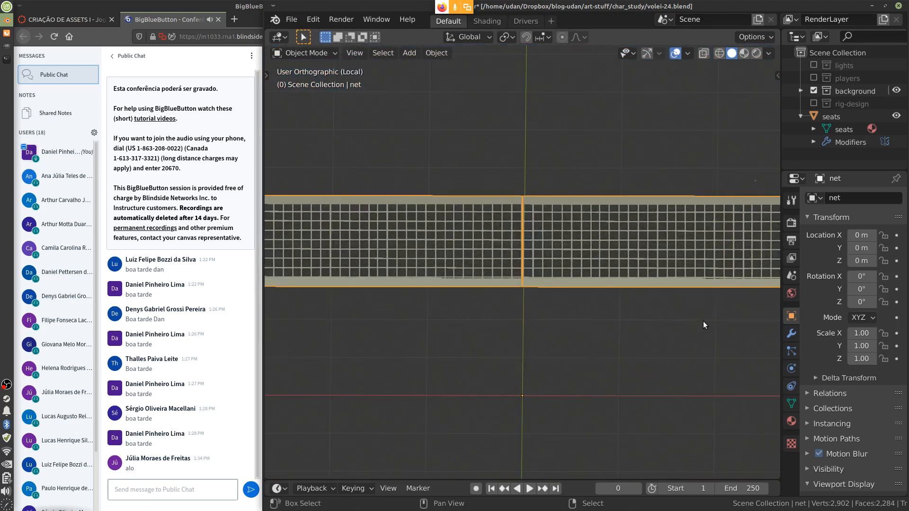
Step: Enter Edit Mode on the net and select its grid faces one at a time from the antenna towards the centre
shift+middle_drag(703, 321, 400, 327)
shift+middle_drag(522, 334, 618, 325)
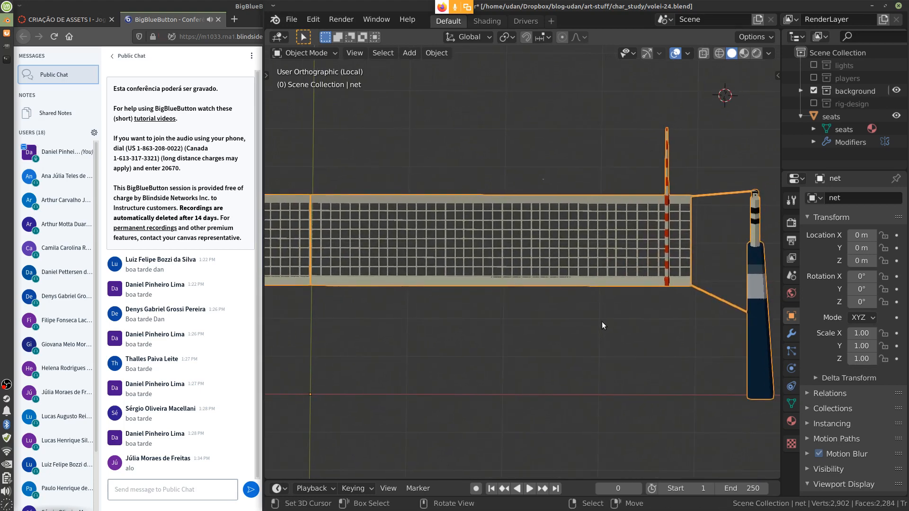
key(Tab)
click(625, 253)
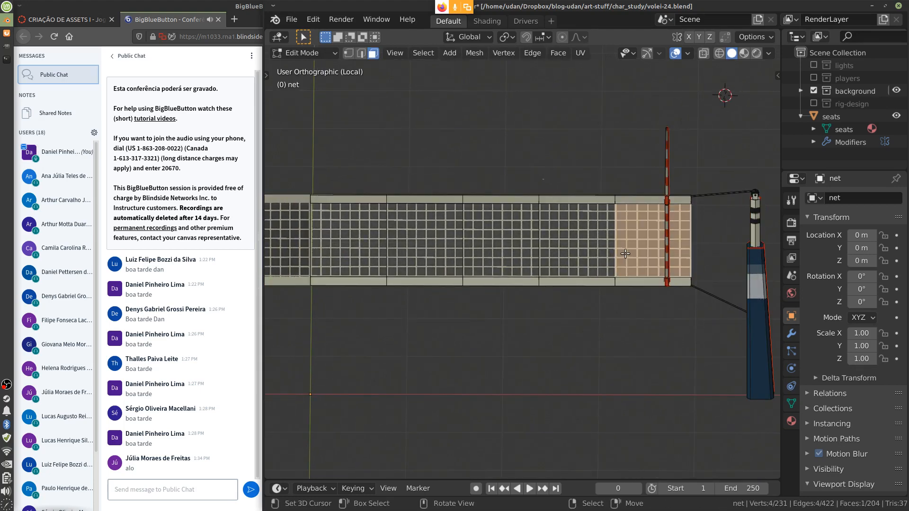
click(578, 246)
click(507, 247)
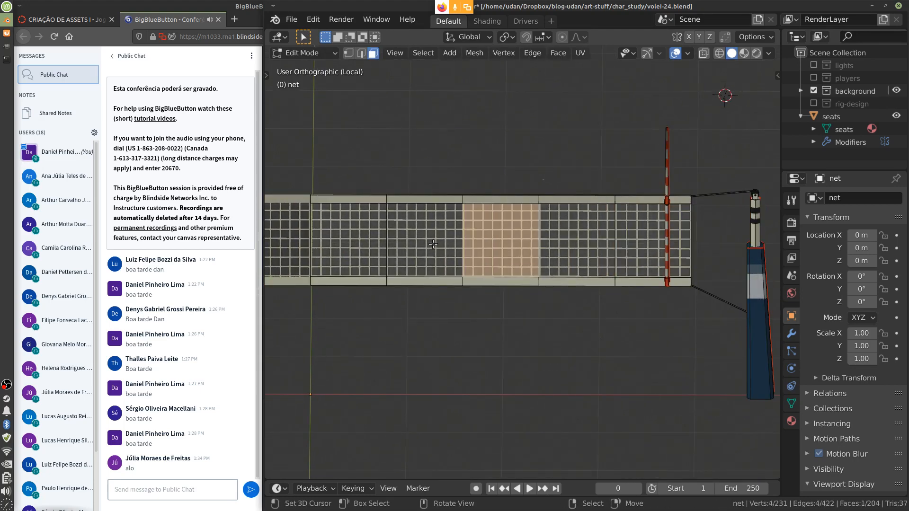
click(433, 244)
click(360, 245)
Step: Select all five grid faces between the antenna end and the net's centre together, and return to Object Mode
click(644, 240)
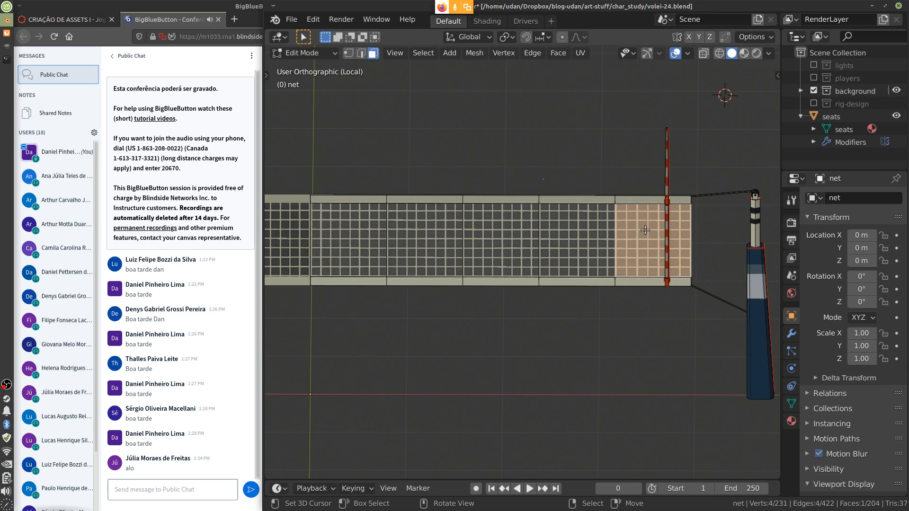
shift+click(590, 247)
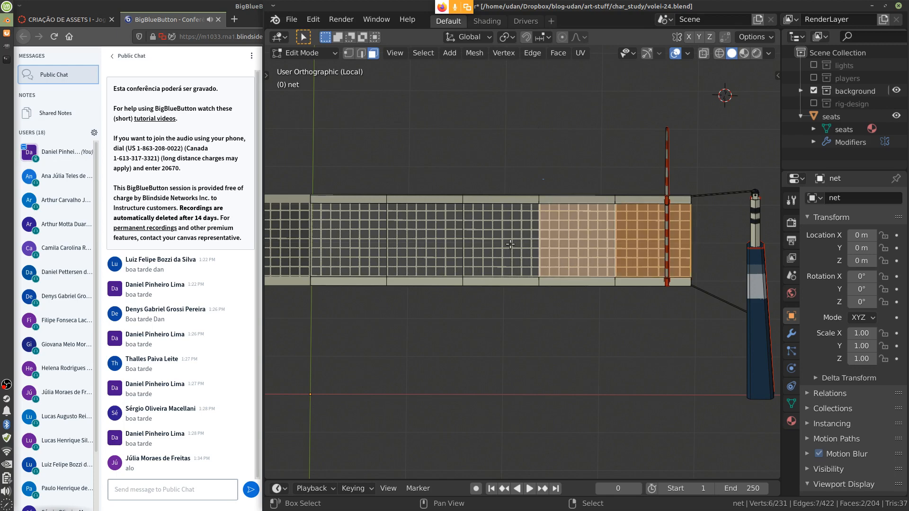
shift+click(509, 244)
shift+click(439, 244)
shift+click(385, 246)
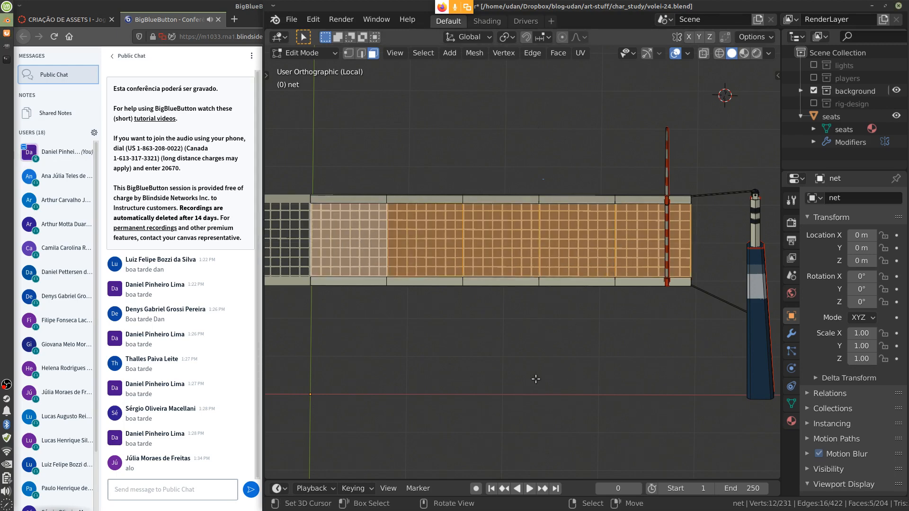
key(Tab)
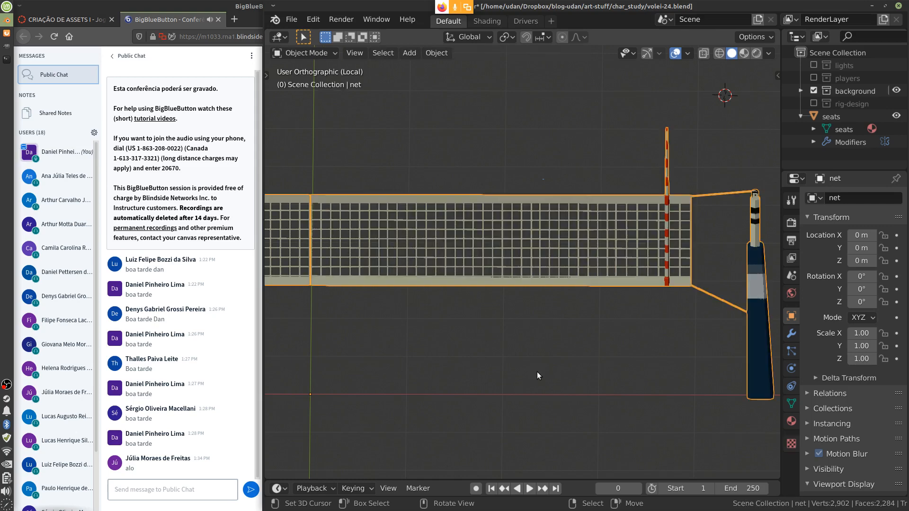
Step: Return from the net to the full scene, select the ball above the court and isolate it in local view
shift+middle_drag(668, 347, 592, 340)
shift+middle_drag(526, 332, 628, 321)
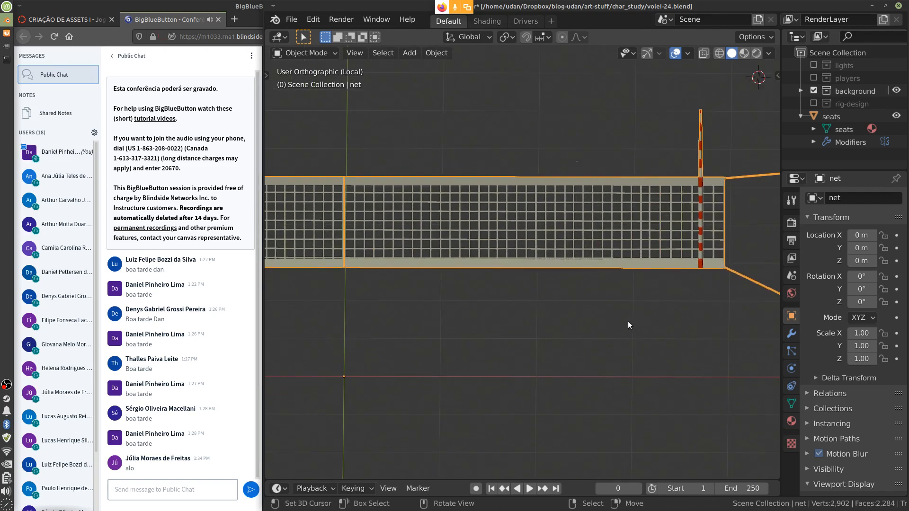
scroll(624, 328, down, 5)
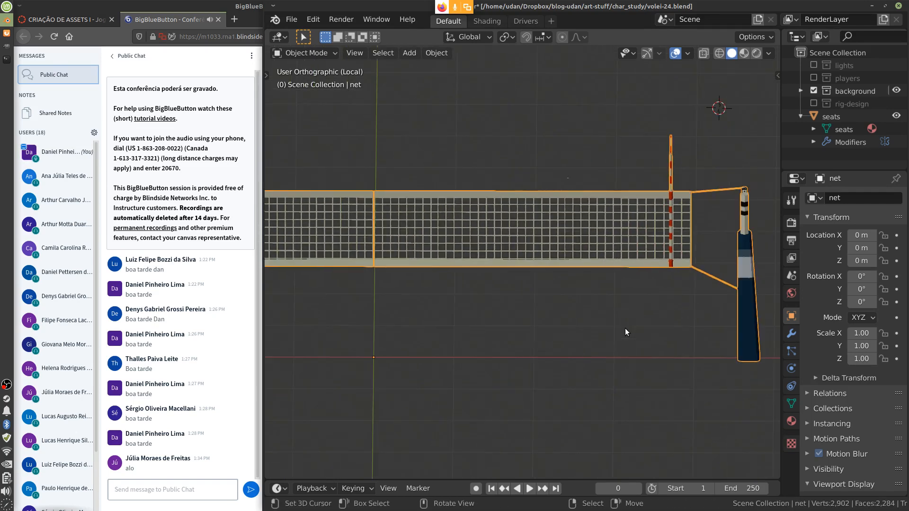
key(slash)
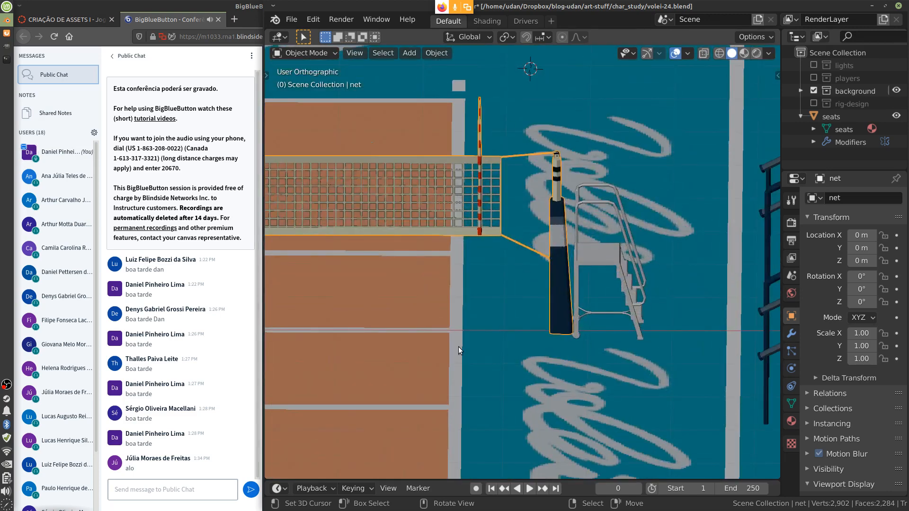
shift+middle_drag(458, 351, 583, 324)
click(464, 253)
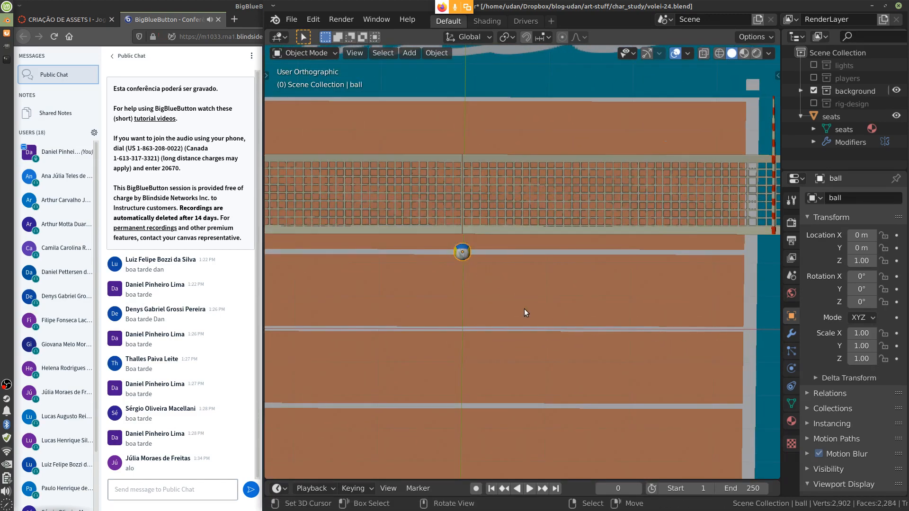
key(slash)
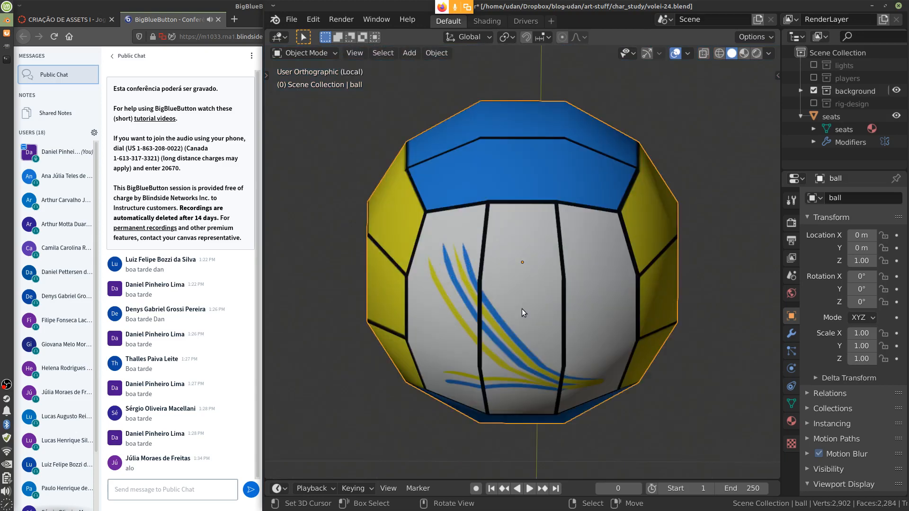
Step: Enter Edit Mode on the ball, switch to edge selection, clear the selection and examine its mesh edges against the painted panels
middle_drag(524, 334, 646, 299)
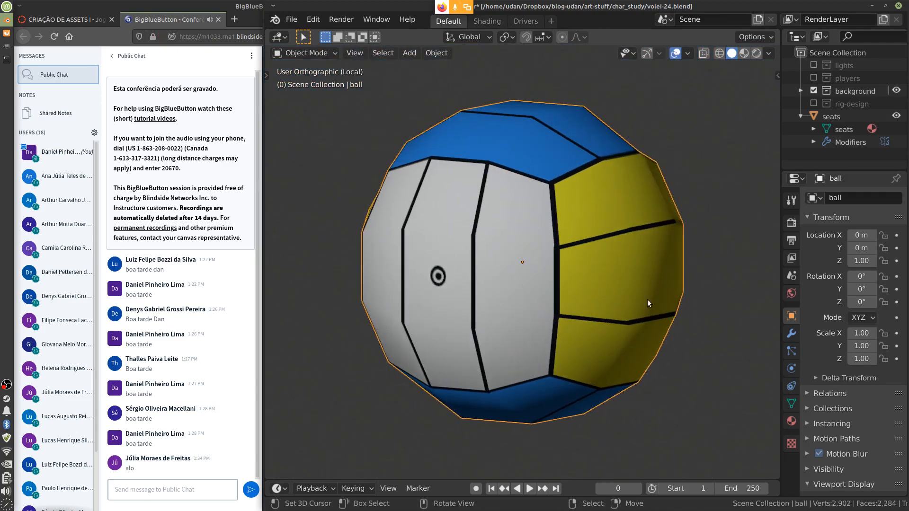
key(Tab)
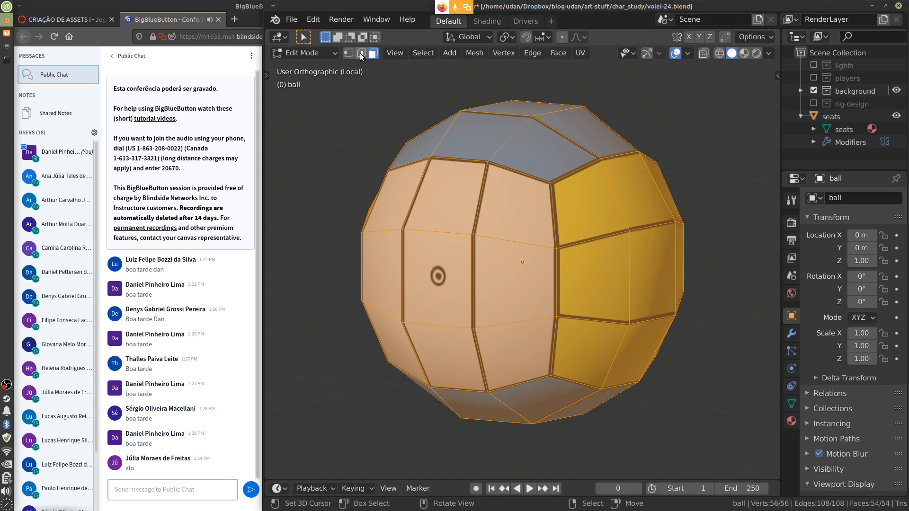
key(2)
key(alt+a)
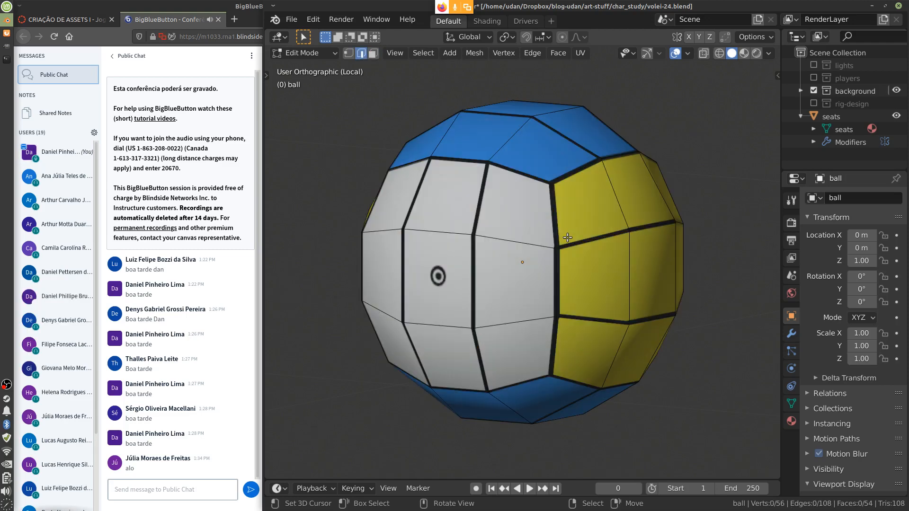
mouse_move(660, 322)
middle_down()
mouse_move(600, 327)
mouse_move(700, 348)
mouse_move(662, 349)
mouse_move(650, 326)
mouse_move(666, 308)
mouse_move(662, 314)
middle_up()
scroll(662, 318, down, 4)
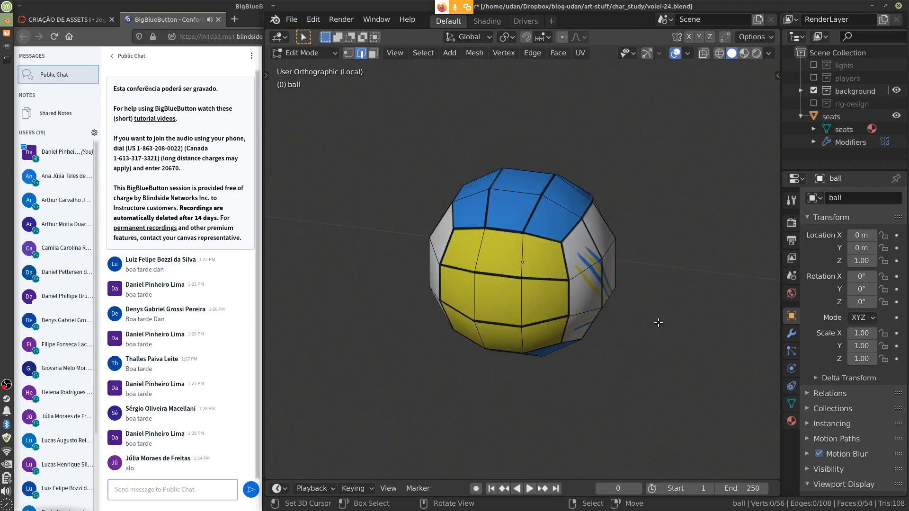
Step: Leave Edit Mode and the ball's local view, and examine the whole court, net and seats from several angles
key(Tab)
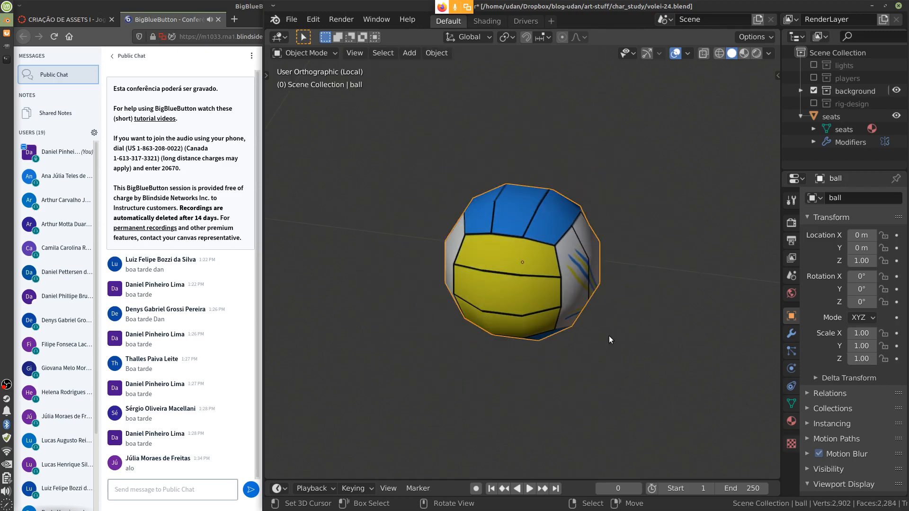
key(KP_Divide)
scroll(607, 340, down, 4)
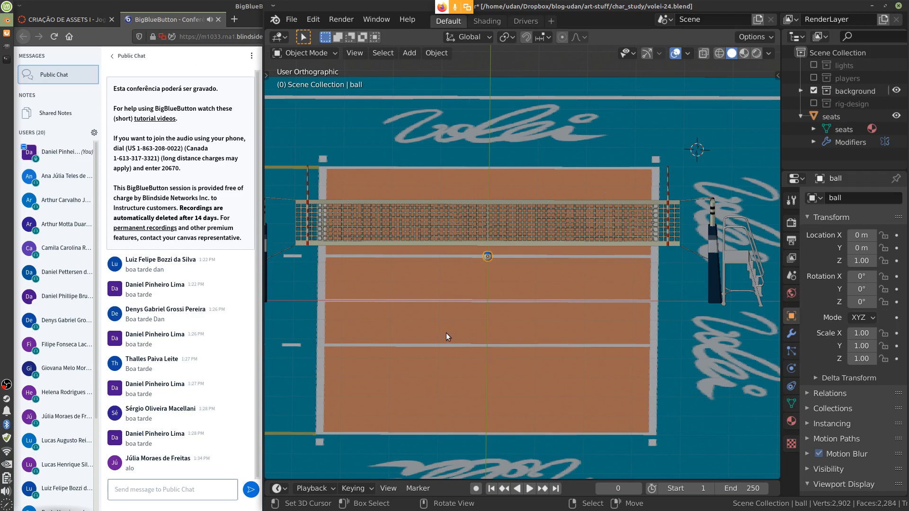
middle_drag(446, 337, 587, 313)
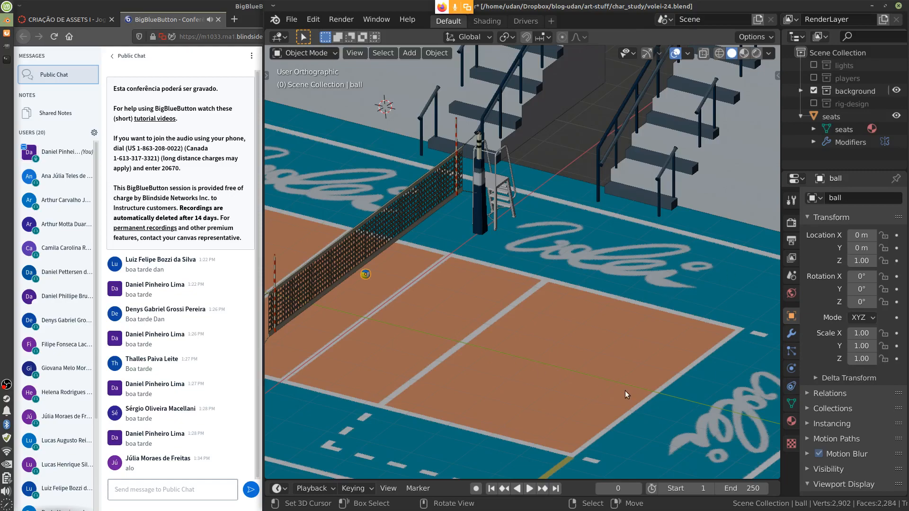
middle_drag(620, 375, 765, 342)
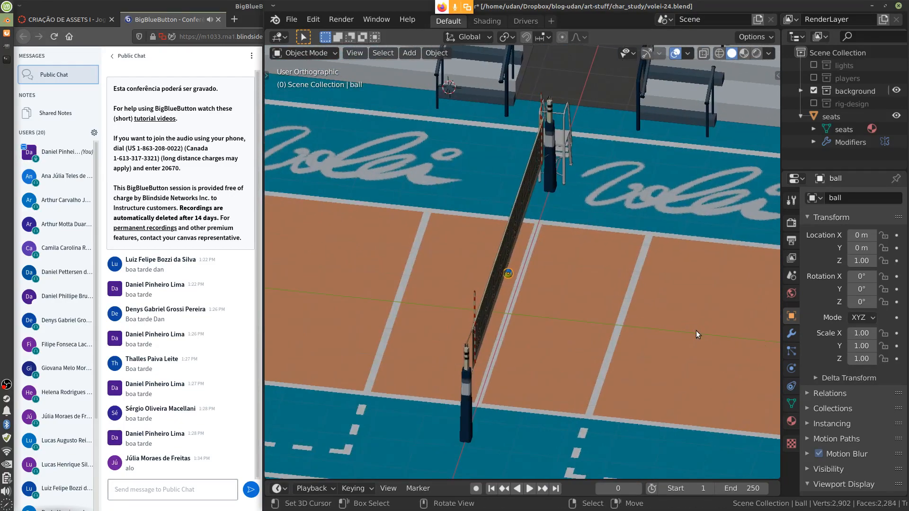
middle_drag(668, 366, 544, 332)
shift+middle_drag(614, 383, 632, 326)
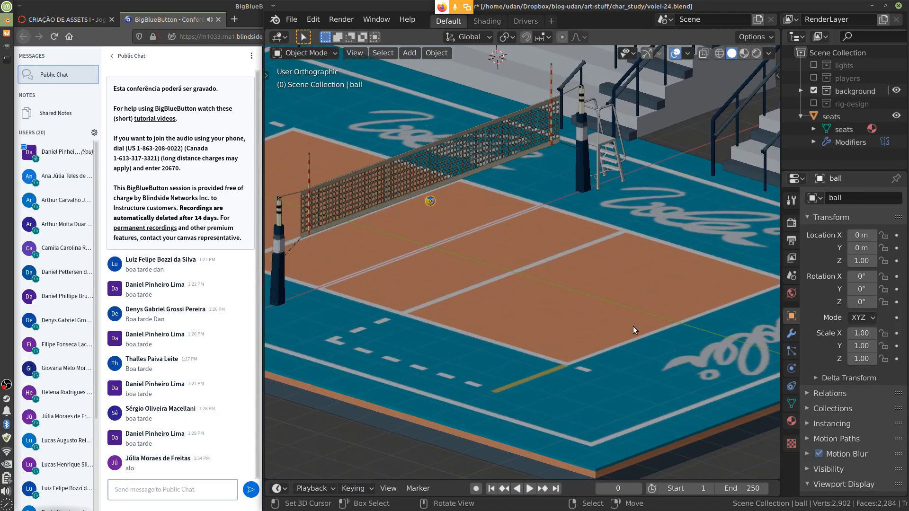
scroll(631, 333, down, 3)
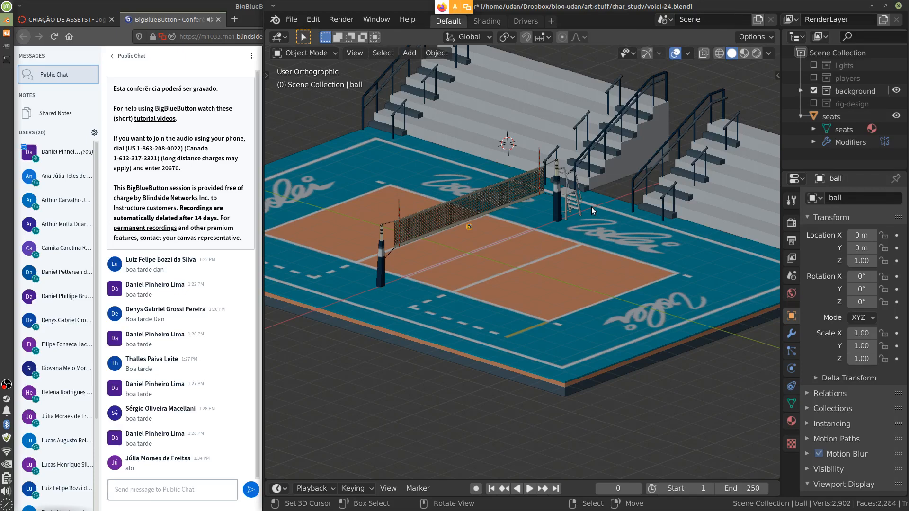
Step: Add a UV Editing workspace from the General set
click(553, 20)
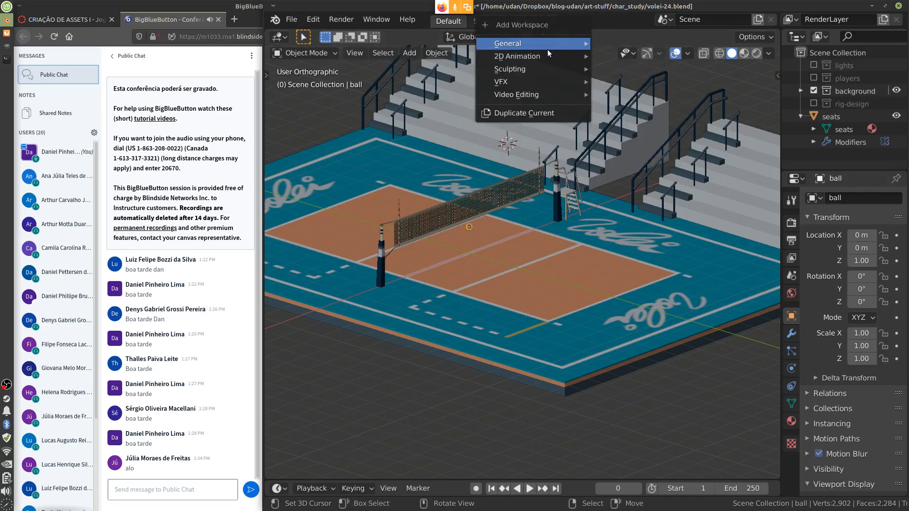
mouse_move(545, 42)
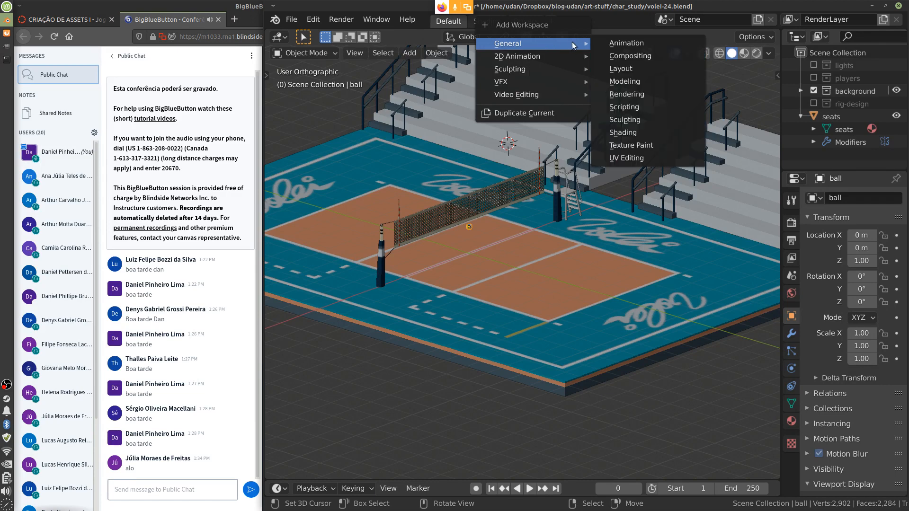
click(649, 158)
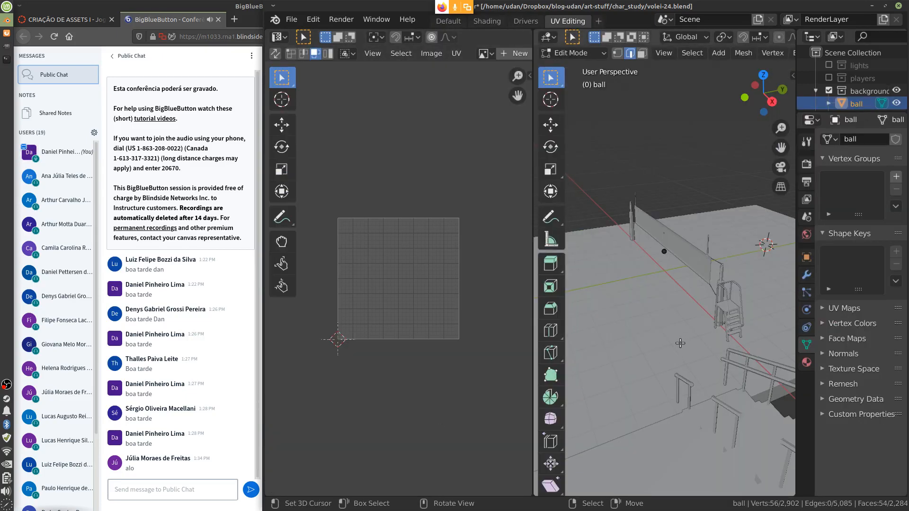
Step: Switch Edit Mode from the ball to the court, and select its entire mesh to display its UV layout over court.png
key(alt+q)
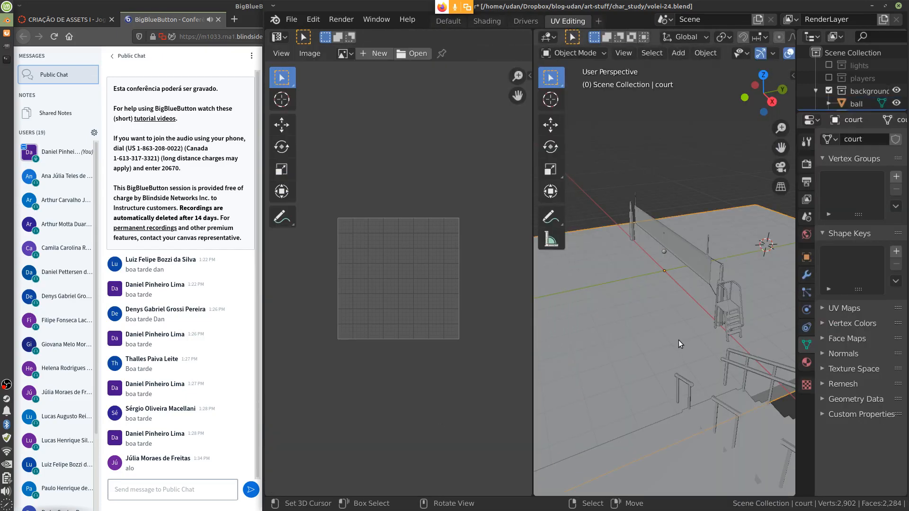
scroll(419, 298, down, 5)
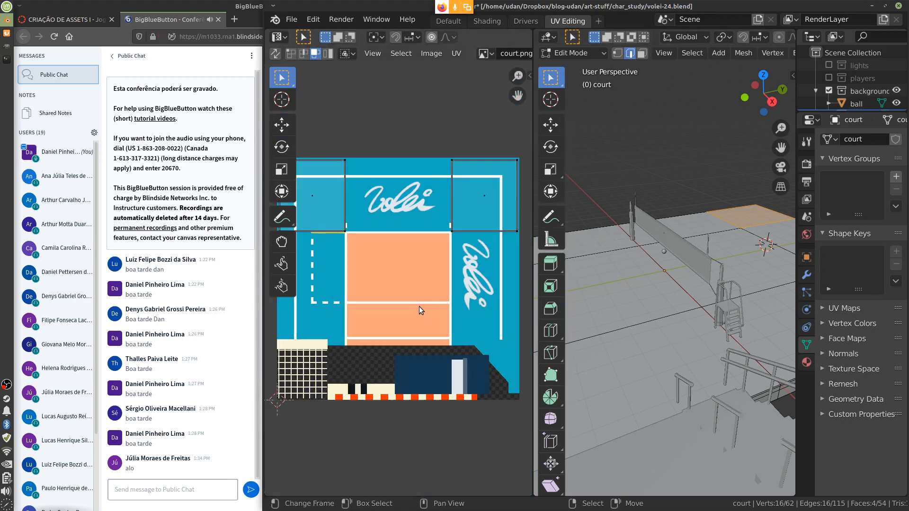
key(a)
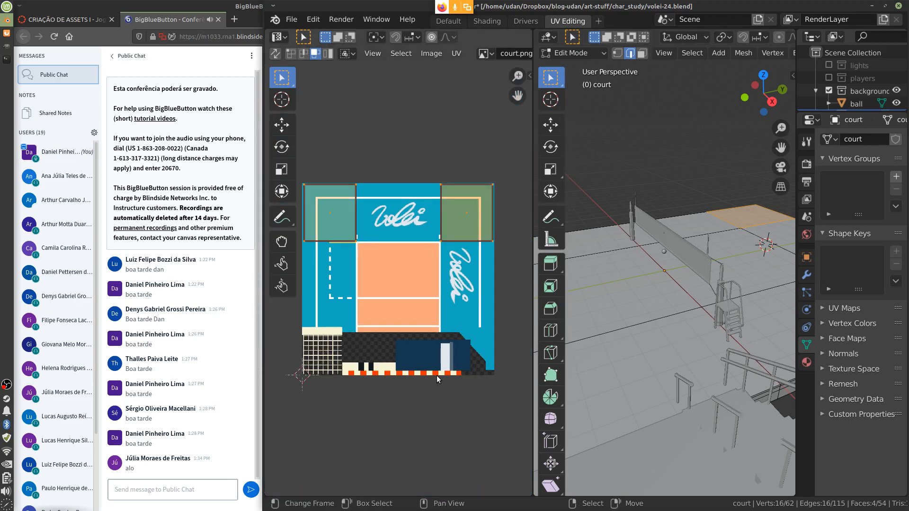
key(a)
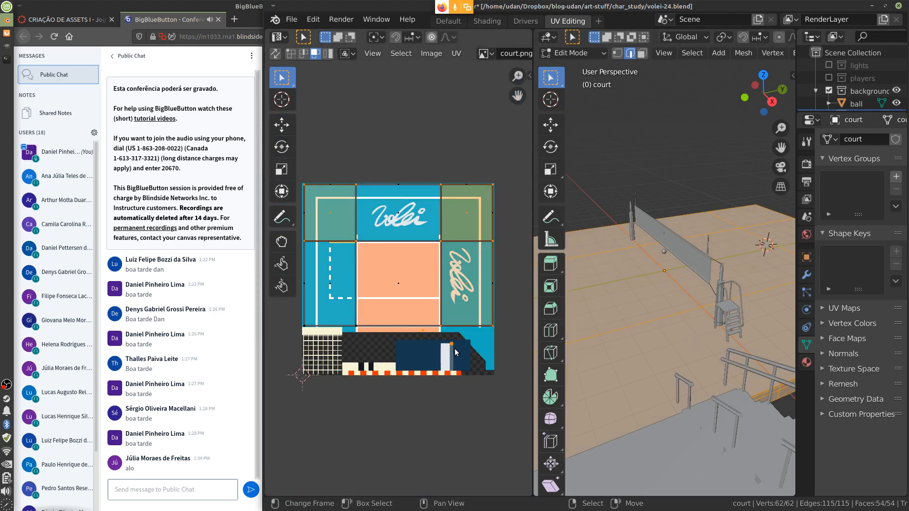
Step: Set the 3D viewport's solid shading colour to Texture
drag(532, 344, 534, 344)
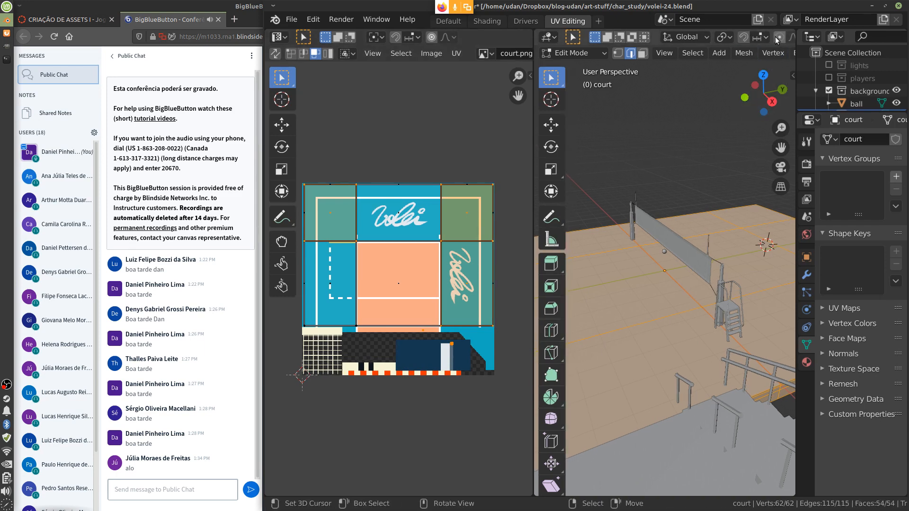
scroll(774, 39, down, 5)
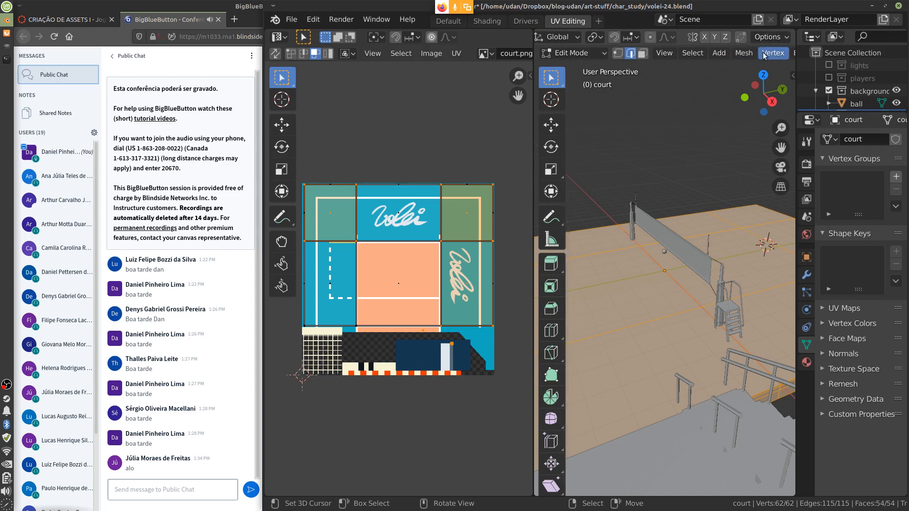
scroll(747, 54, down, 2)
scroll(757, 53, down, 10)
click(784, 53)
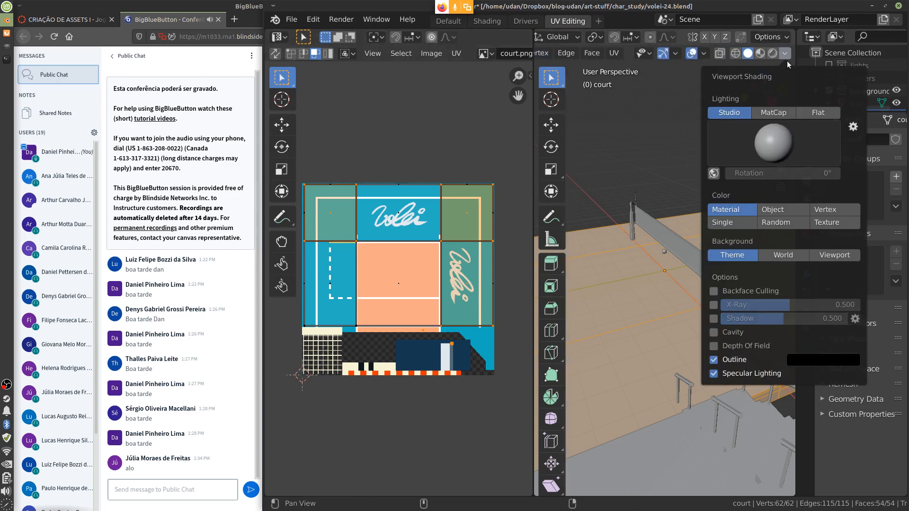
click(836, 221)
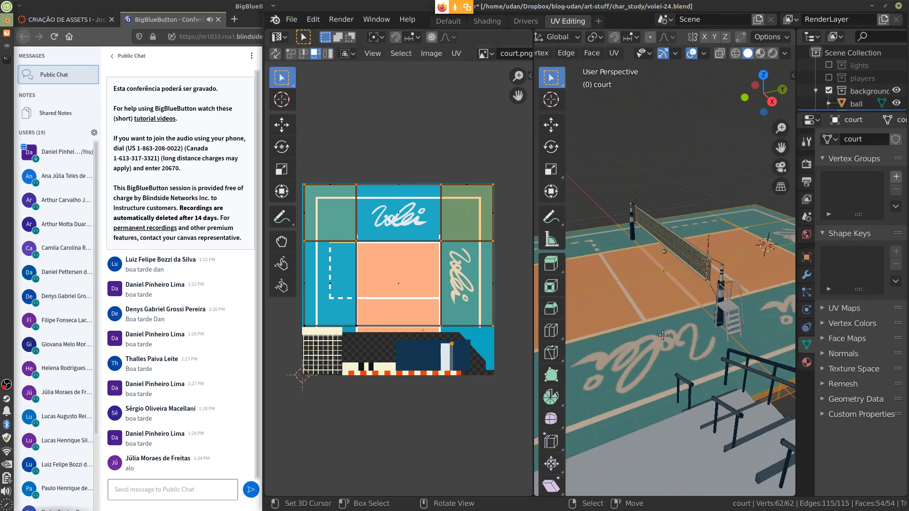
Step: Deselect the court's UVs and widen the UV editor so the whole court.png texture fits in view
key(alt+a)
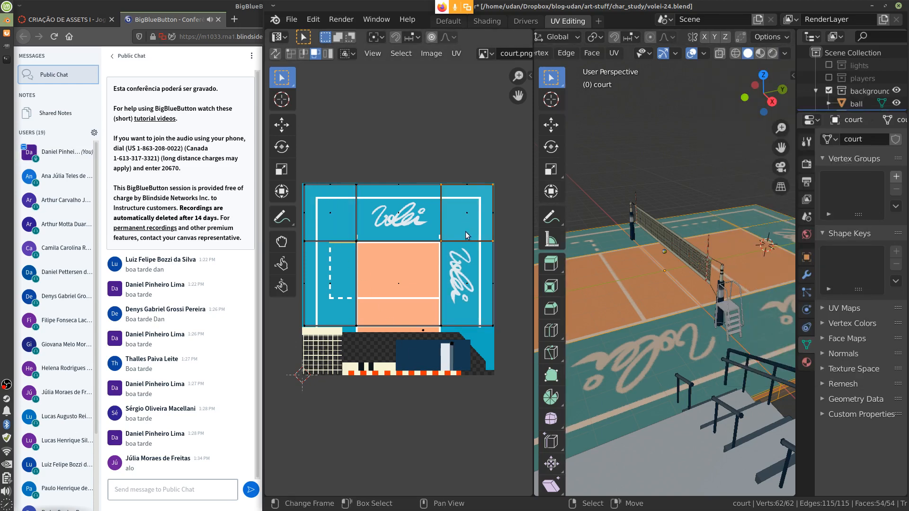
scroll(465, 231, up, 2)
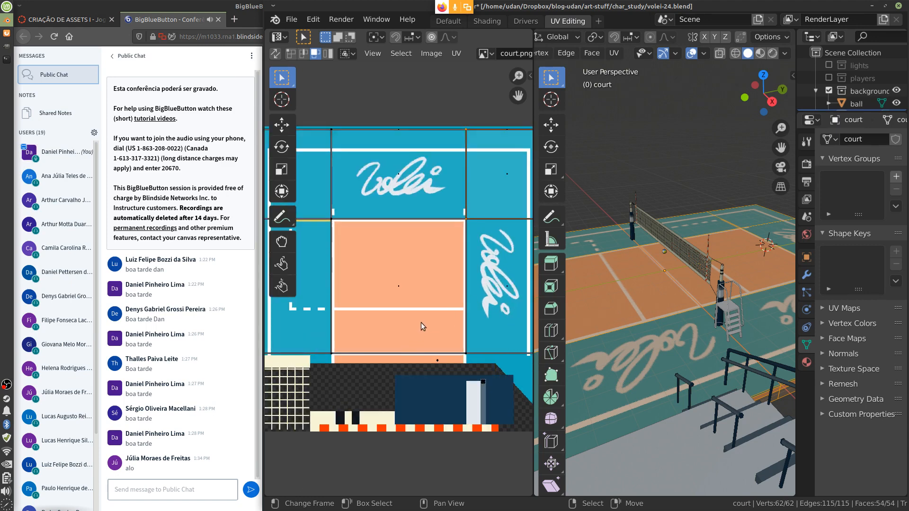
middle_drag(420, 320, 492, 244)
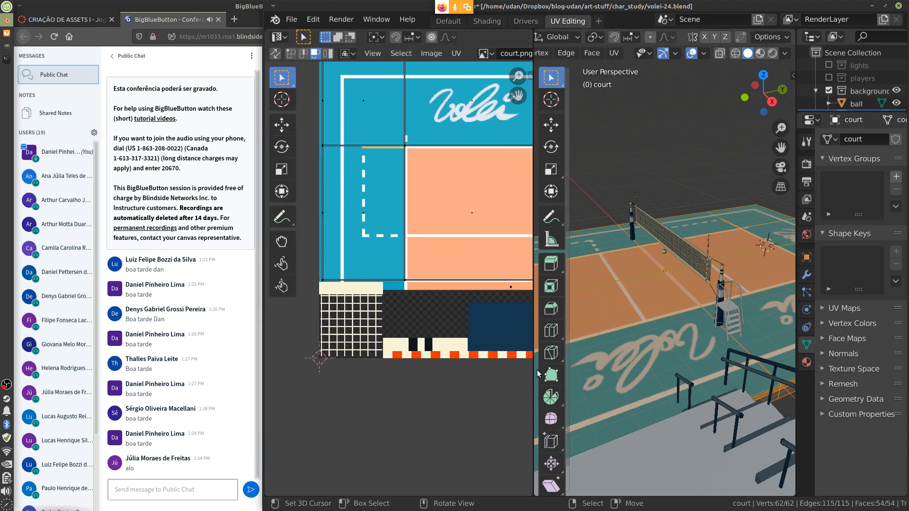
drag(536, 370, 632, 379)
middle_drag(578, 385, 517, 392)
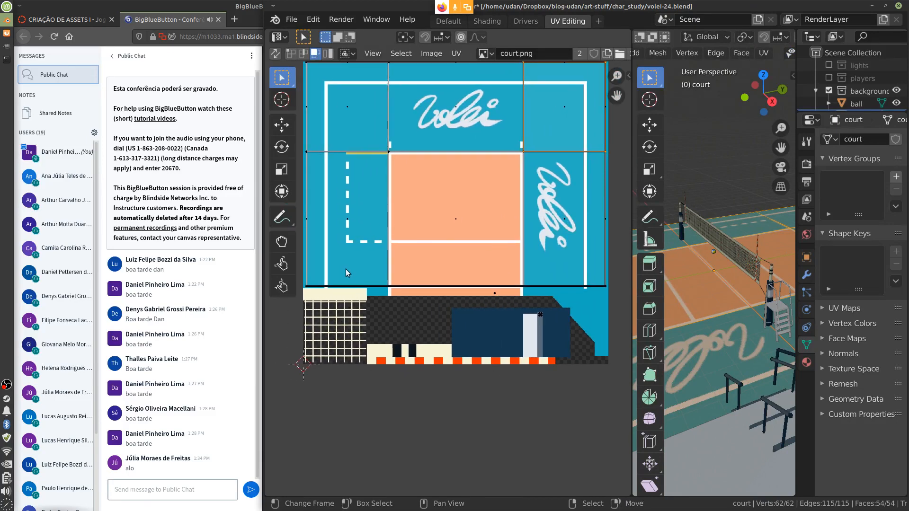
middle_drag(471, 257, 477, 290)
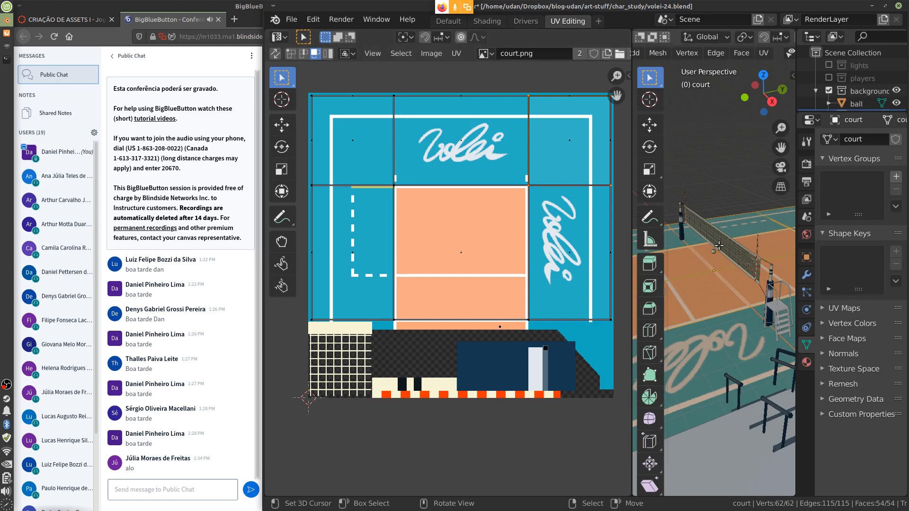
Step: Switch to face selection and select two corner faces of the court together to compare their UVs
scroll(716, 298, up, 5)
right_click(693, 267)
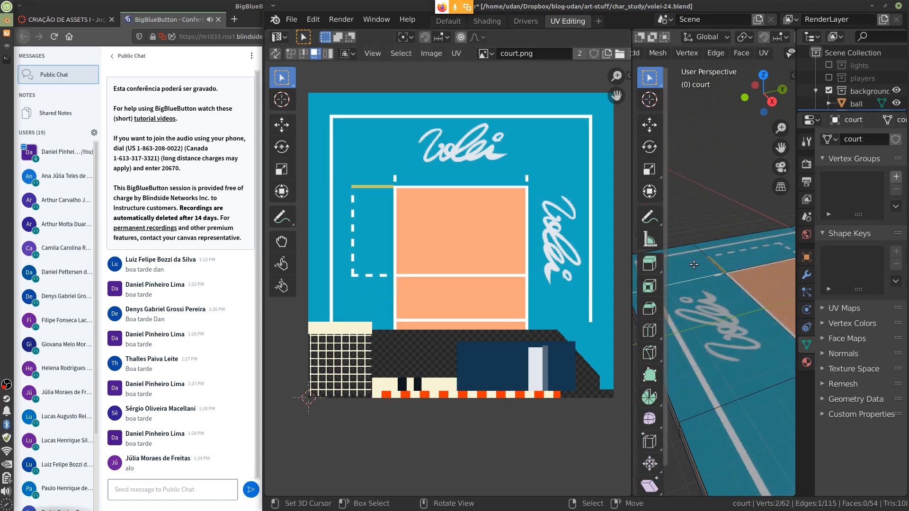
shift+middle_drag(701, 270, 752, 296)
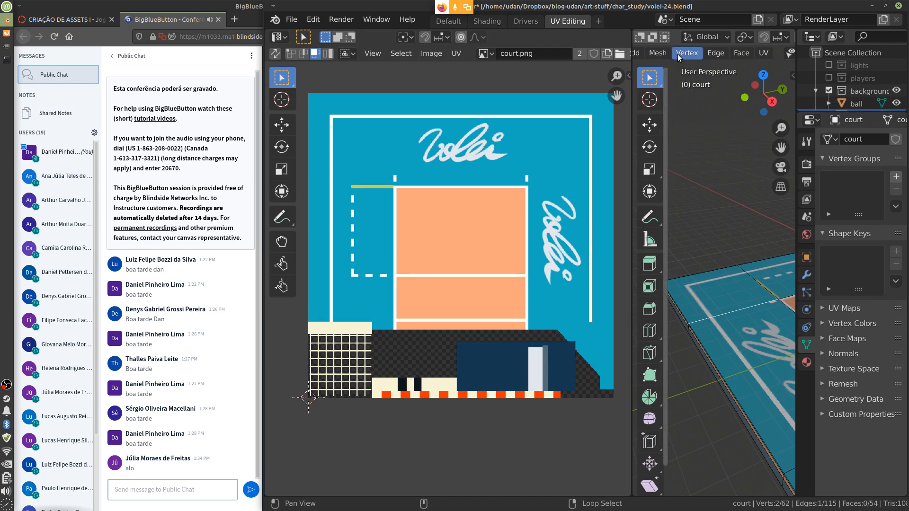
alt+drag(677, 55, 816, 55)
click(694, 54)
right_click(722, 288)
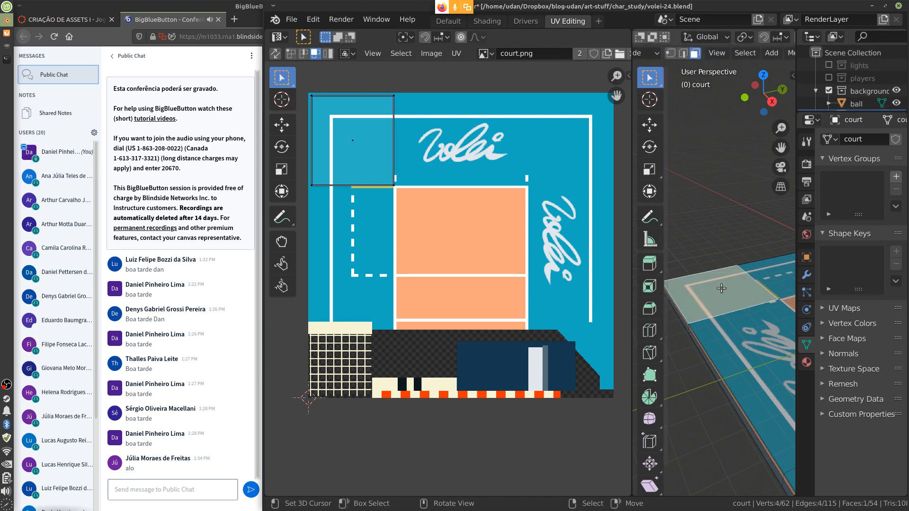
alt+shift+drag(734, 483, 743, 368)
shift+right_click(734, 364)
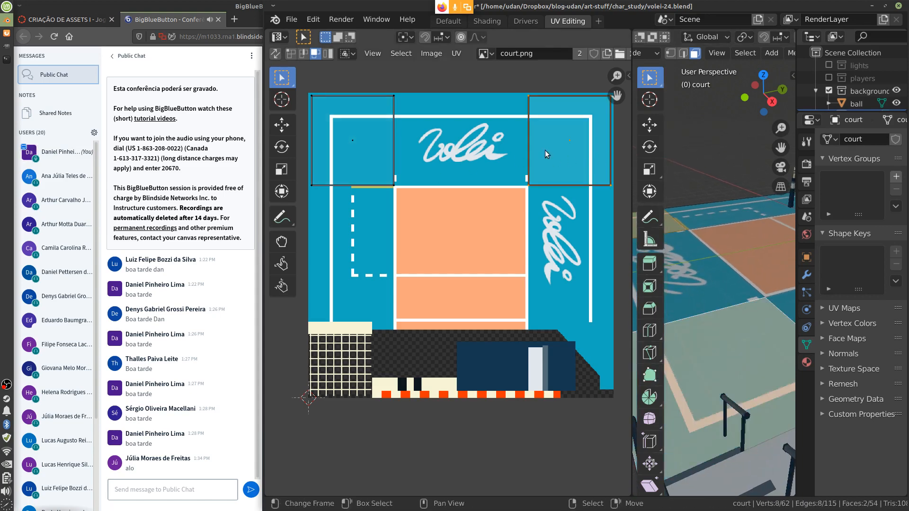
Step: Select the court's central face and try moving its UVs up over the Volei lettering in court.png
right_click(765, 251)
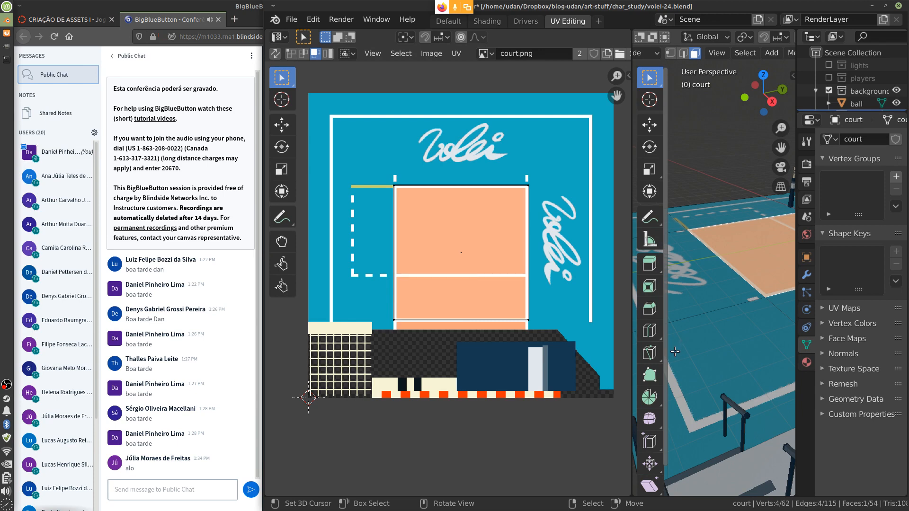
scroll(675, 351, down, 5)
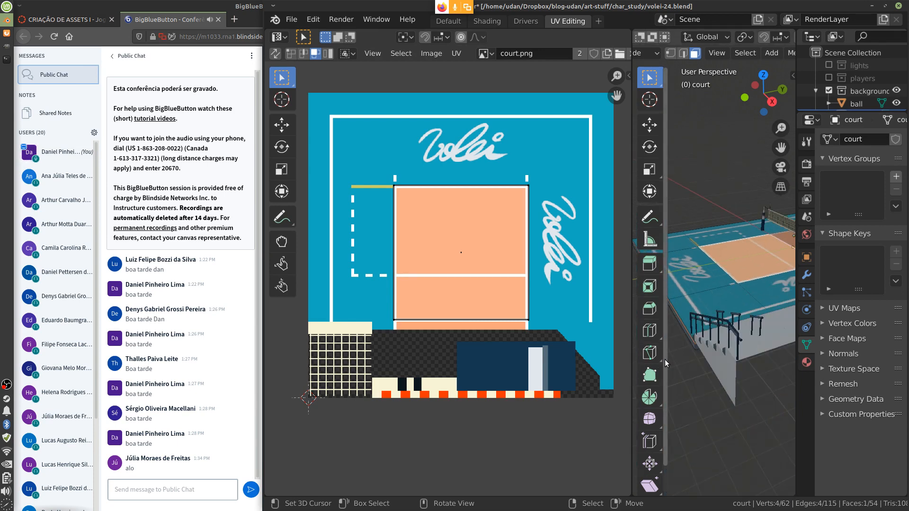
drag(665, 360, 618, 369)
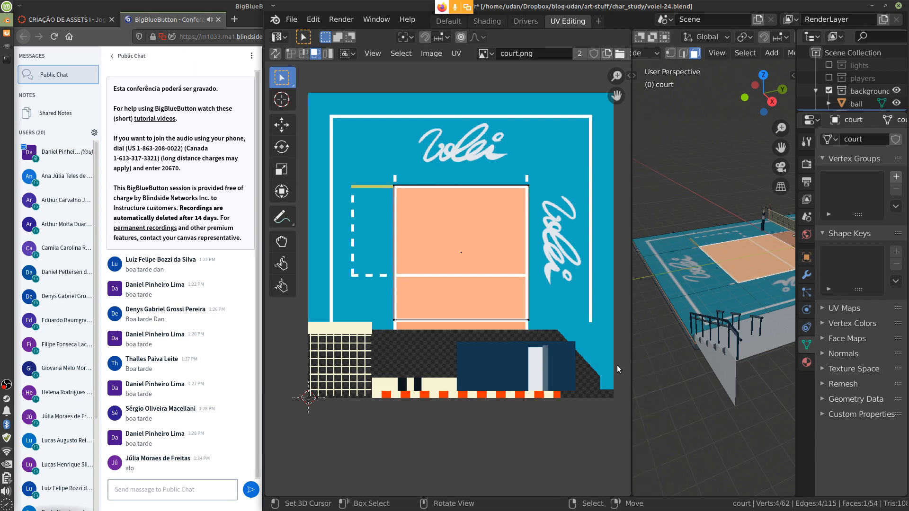
click(479, 251)
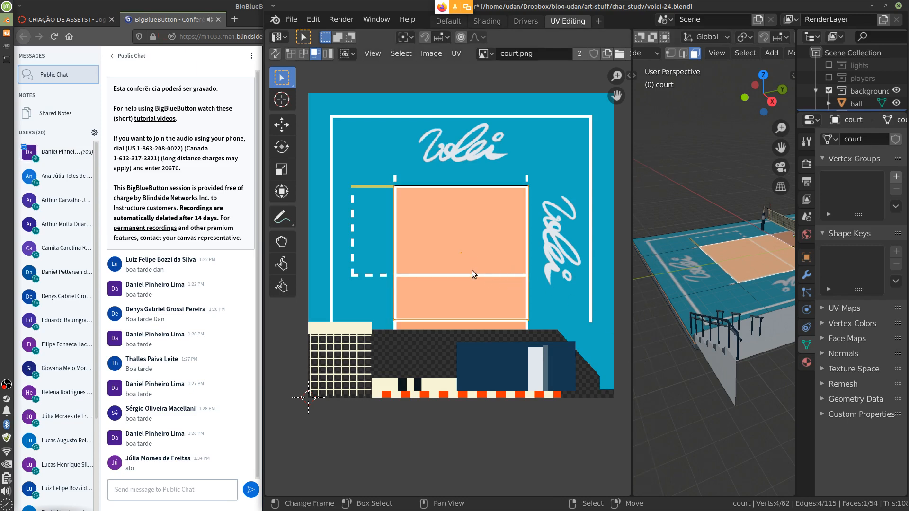
key(g)
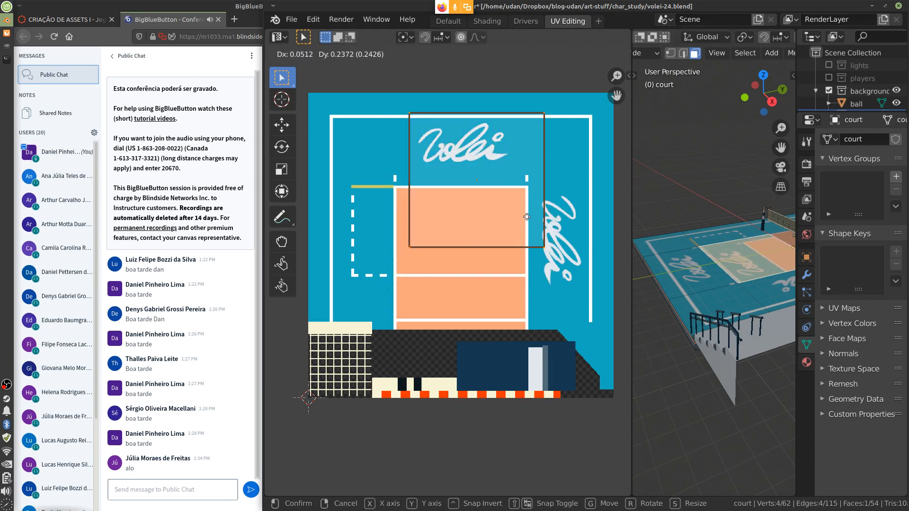
click(468, 261)
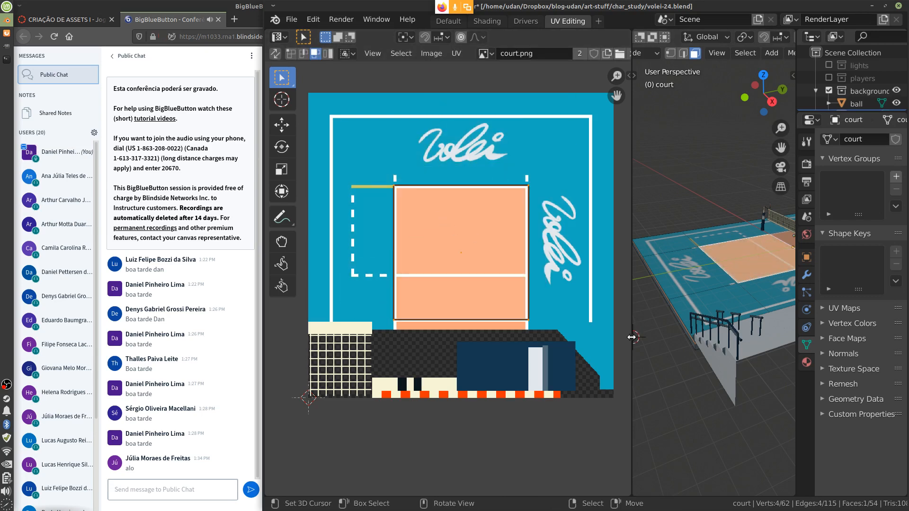
Step: Enlarge the 3D viewport and try moving the central face's UVs over the dark area of court.png
drag(631, 338, 487, 361)
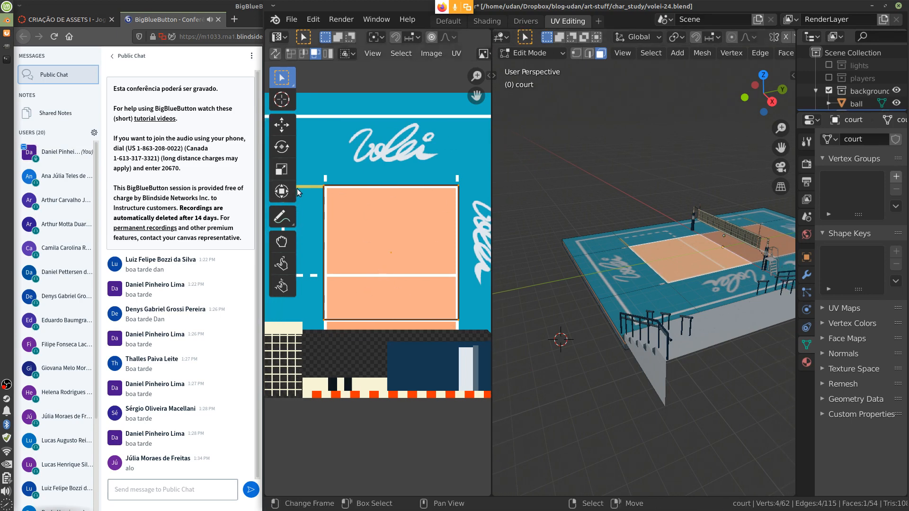
drag(297, 188, 254, 194)
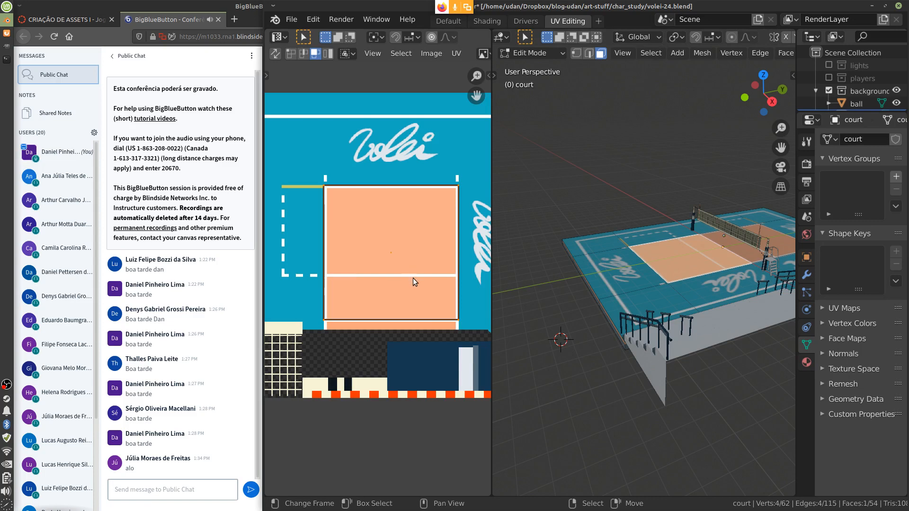
key(g)
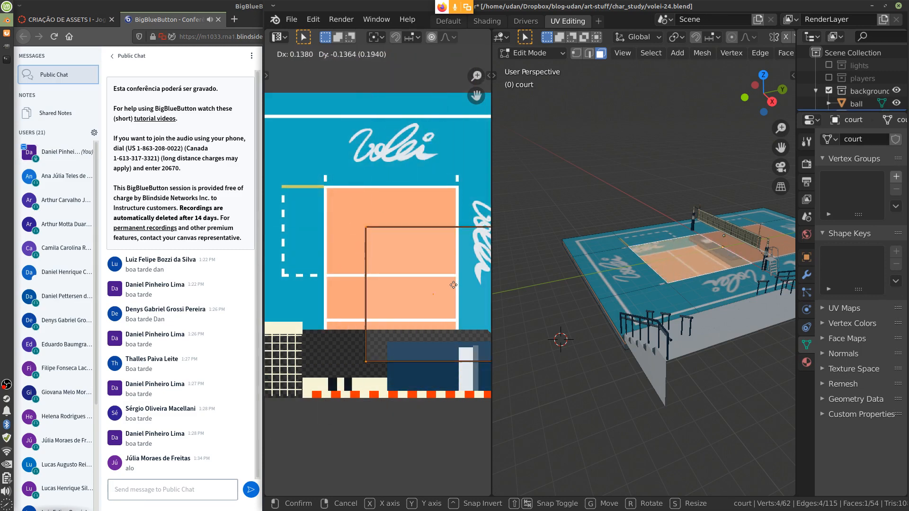
right_click(373, 245)
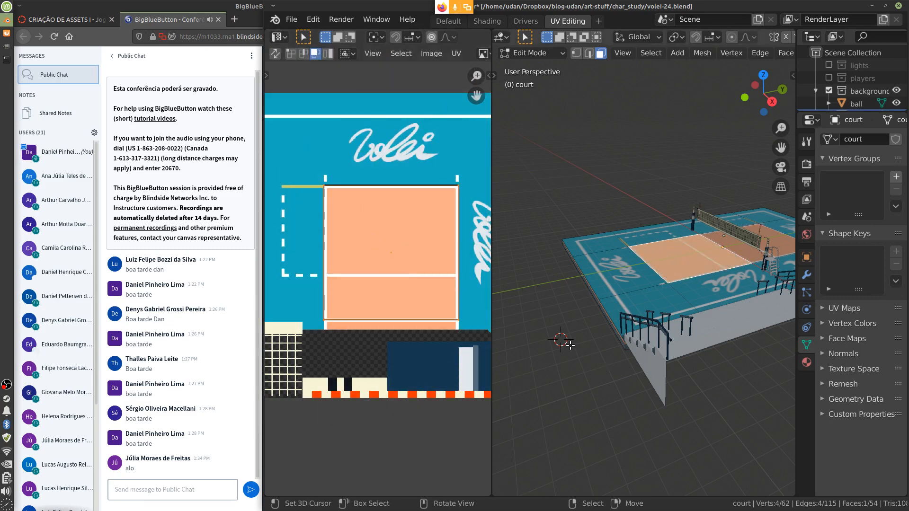
Step: Select the whole court mesh and widen the UV editor to show its full layout over court.png
key(a)
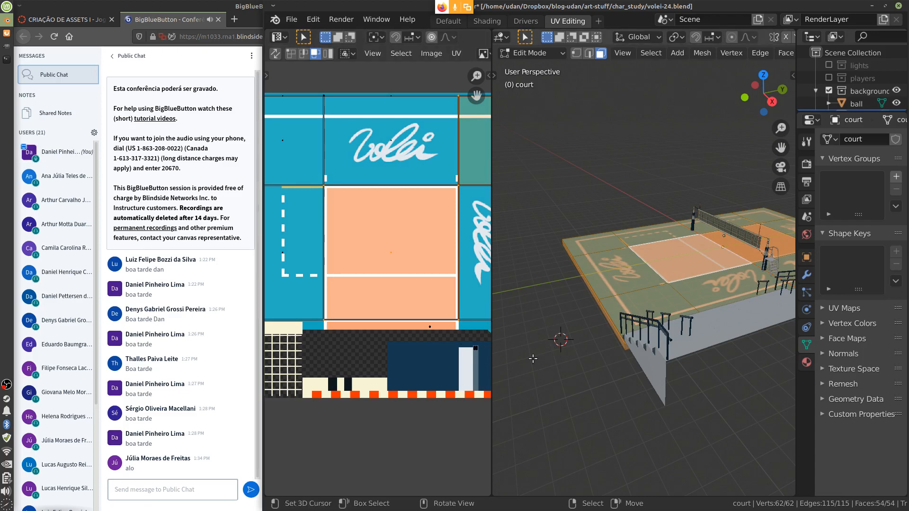
drag(491, 385, 608, 400)
middle_drag(546, 427, 534, 421)
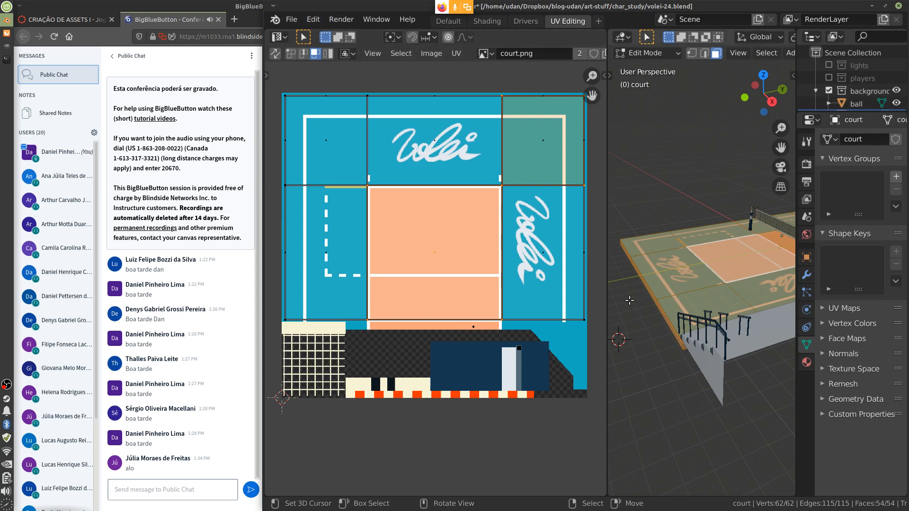
Step: Open arvore-cor.blend from the recent assets folder
click(299, 23)
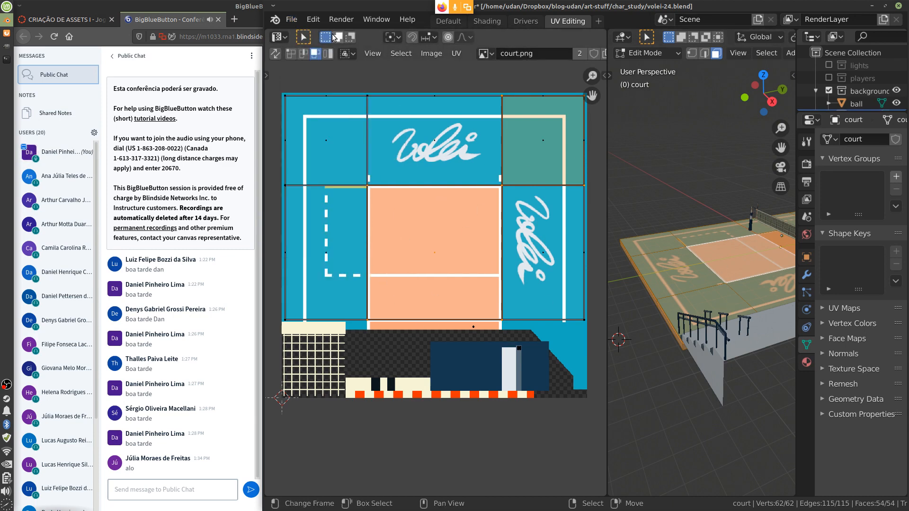
click(295, 19)
mouse_move(327, 61)
click(290, 19)
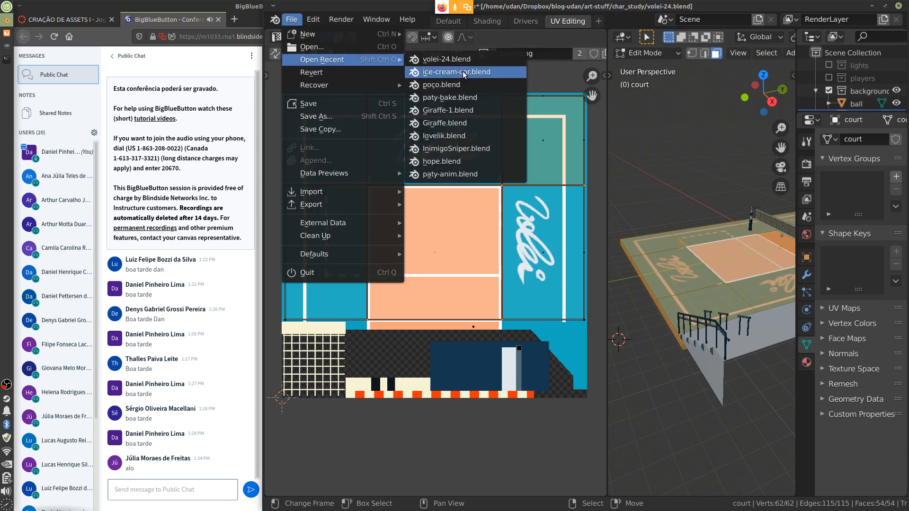
click(340, 47)
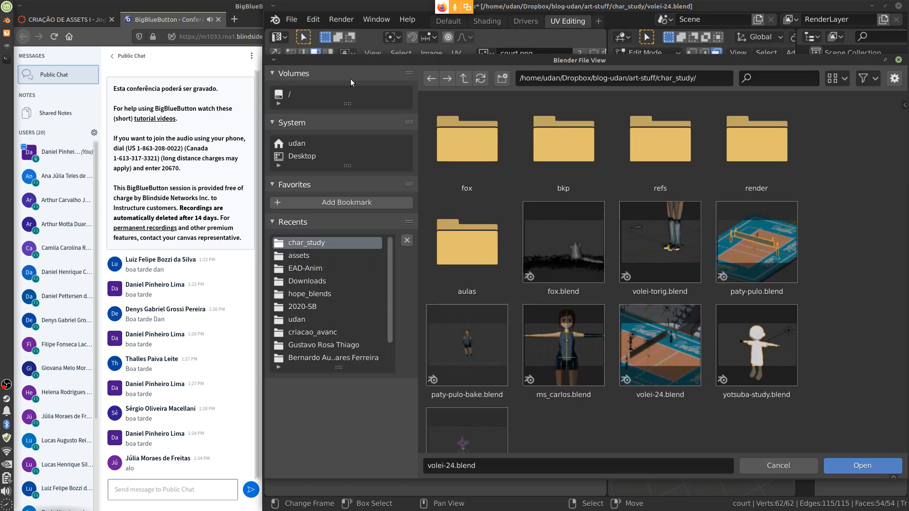
scroll(883, 275, down, 3)
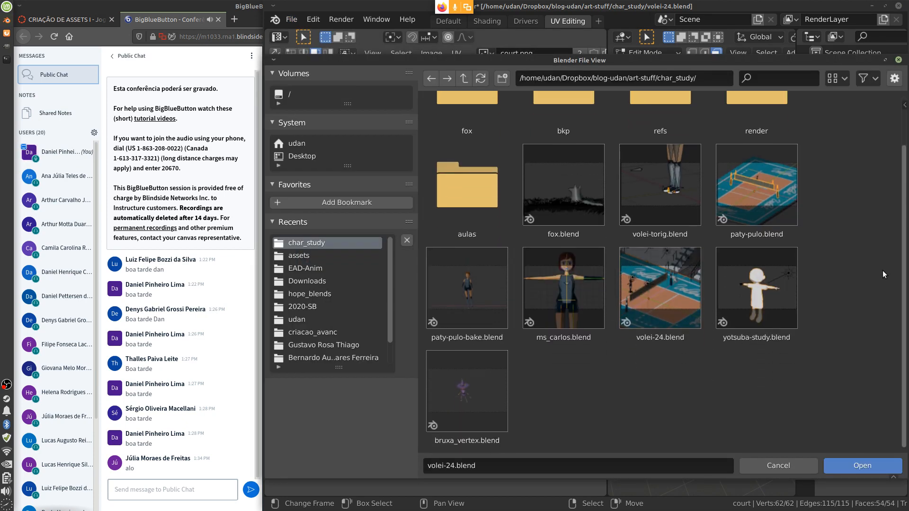
click(308, 256)
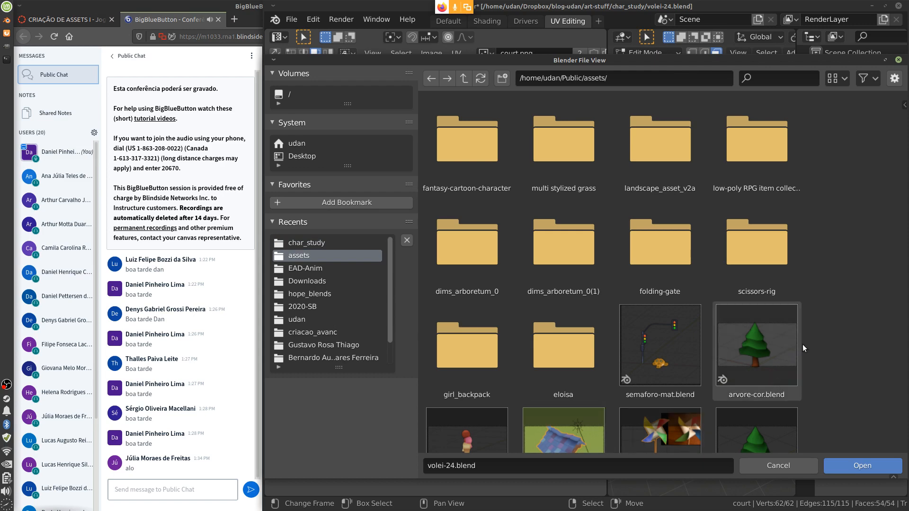
scroll(781, 322, down, 3)
click(760, 297)
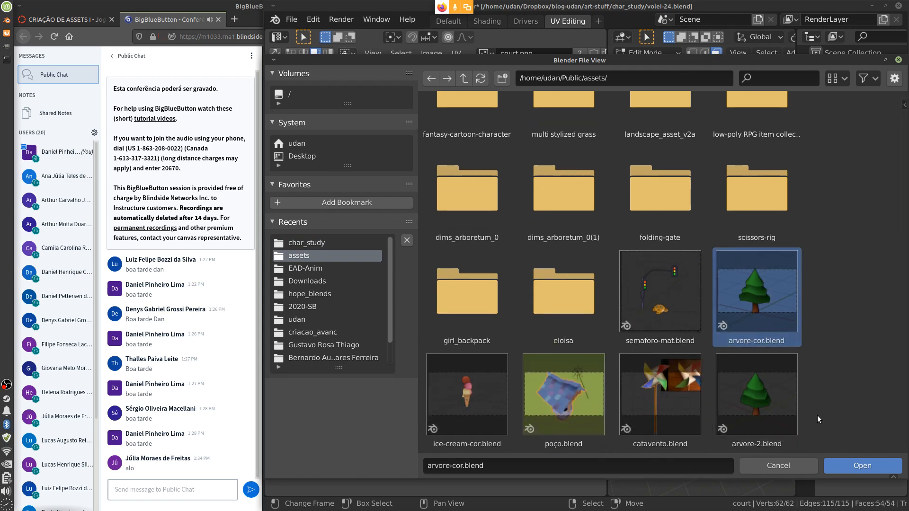
click(853, 467)
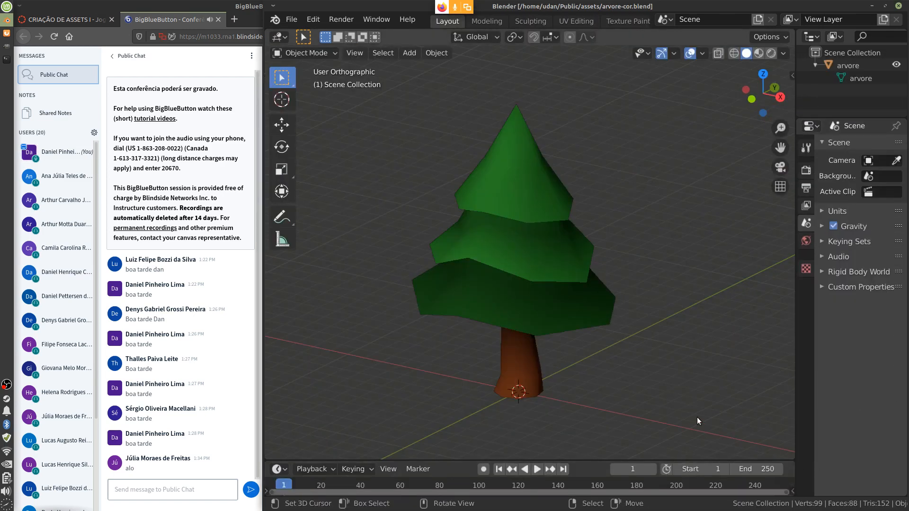
Step: Select the tree and examine its foliage and trunk from several angles and up close
middle_drag(573, 340, 569, 313)
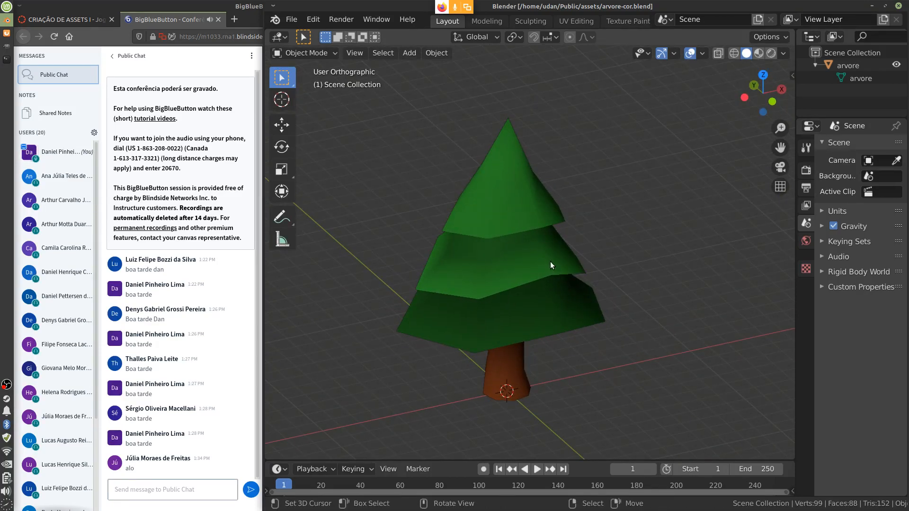
click(540, 253)
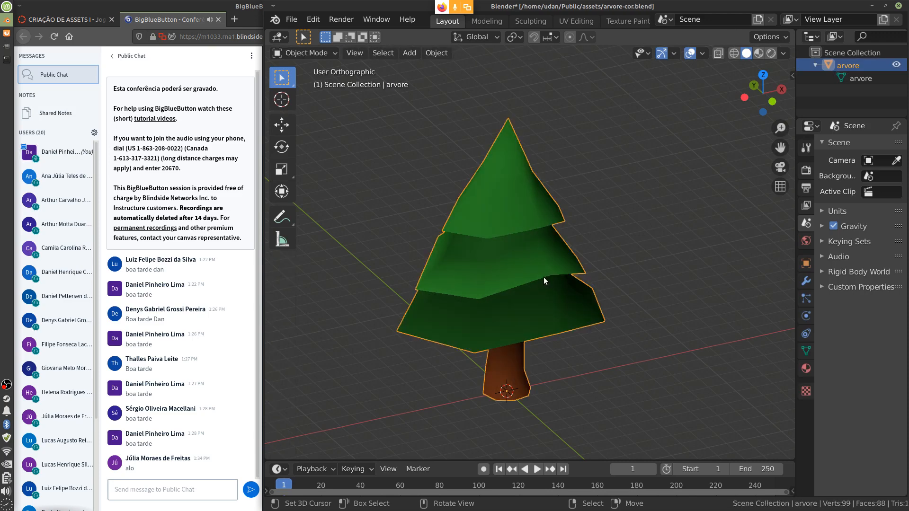
middle_drag(566, 298, 605, 255)
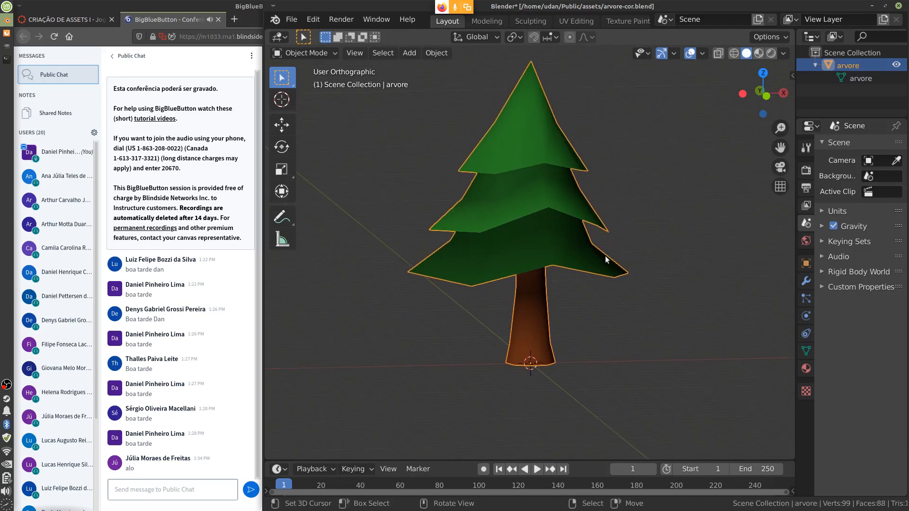
scroll(594, 262, up, 2)
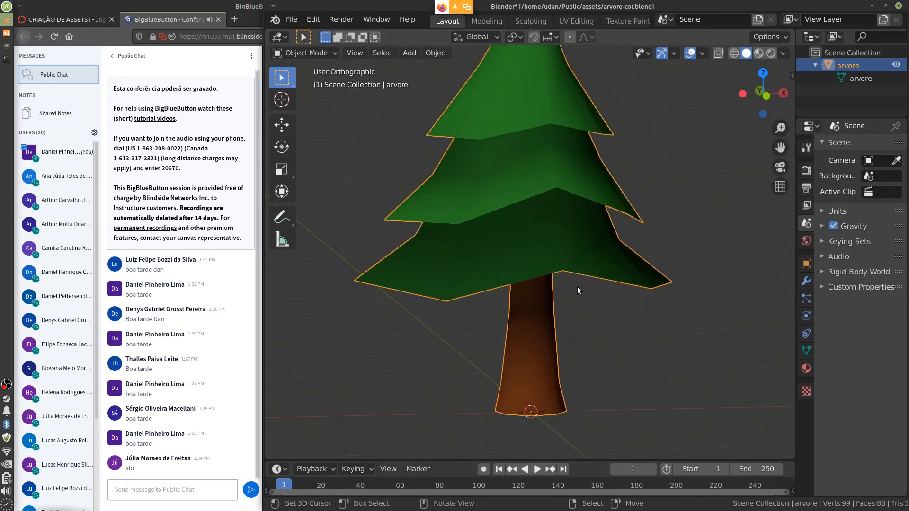
middle_drag(578, 286, 685, 184)
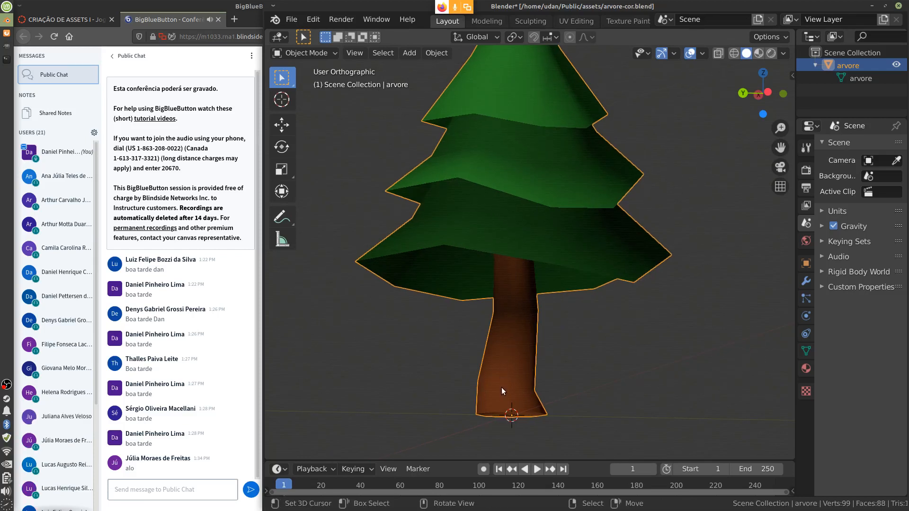
Step: Annotate wavy vertical bark lines along the tree's trunk and small leaf-shaped curves on the middle foliage tier, staying in Object Mode
mouse_move(499, 407)
mouse_down()
mouse_move(517, 268)
mouse_move(505, 403)
mouse_move(519, 352)
mouse_up()
drag(526, 255, 516, 352)
drag(485, 402, 507, 299)
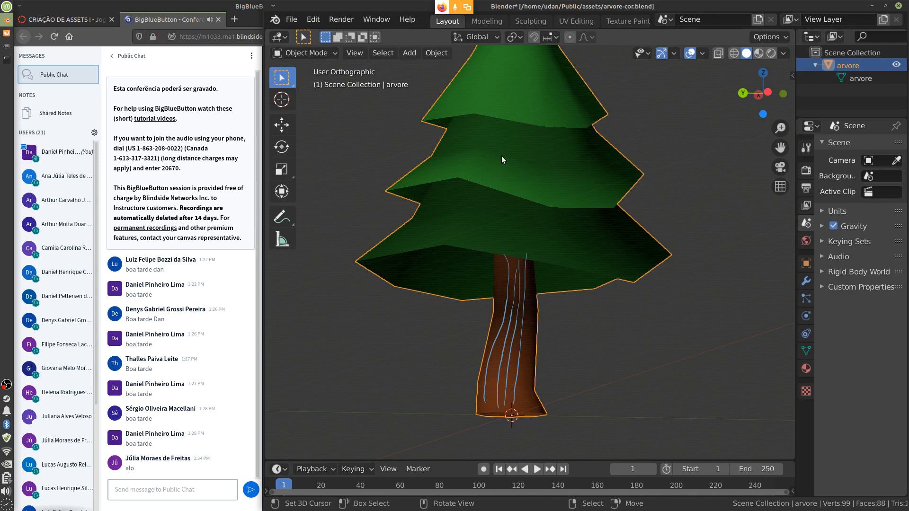
mouse_move(499, 156)
mouse_down()
mouse_move(543, 160)
mouse_move(537, 178)
mouse_move(520, 175)
mouse_up()
click(314, 52)
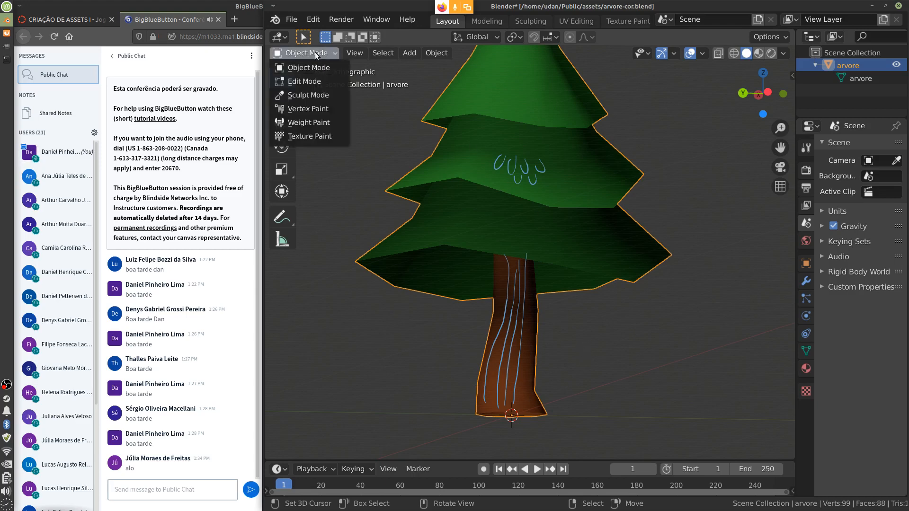
click(318, 67)
Step: Start a new General file
click(291, 20)
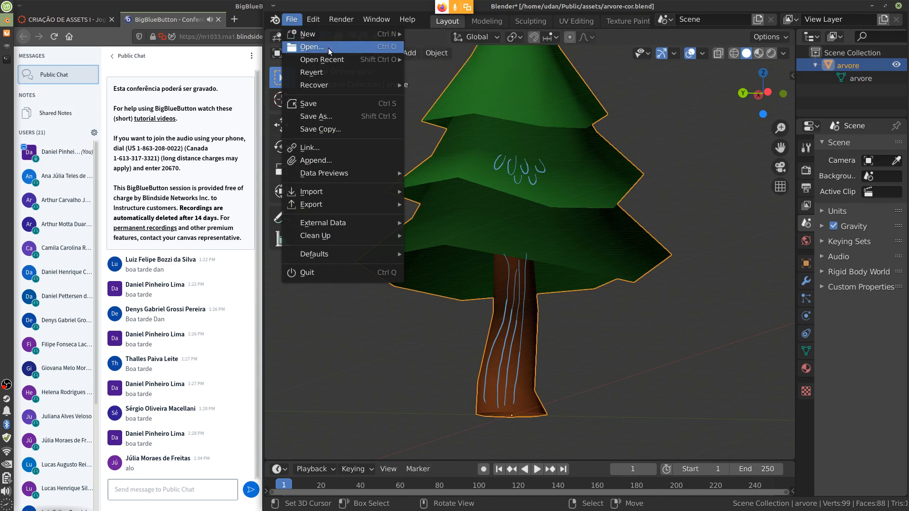
mouse_move(327, 35)
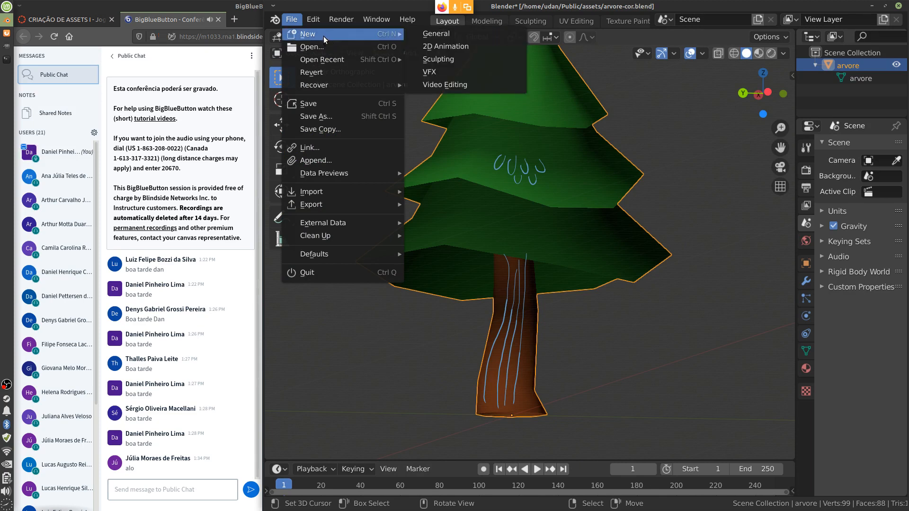
click(469, 34)
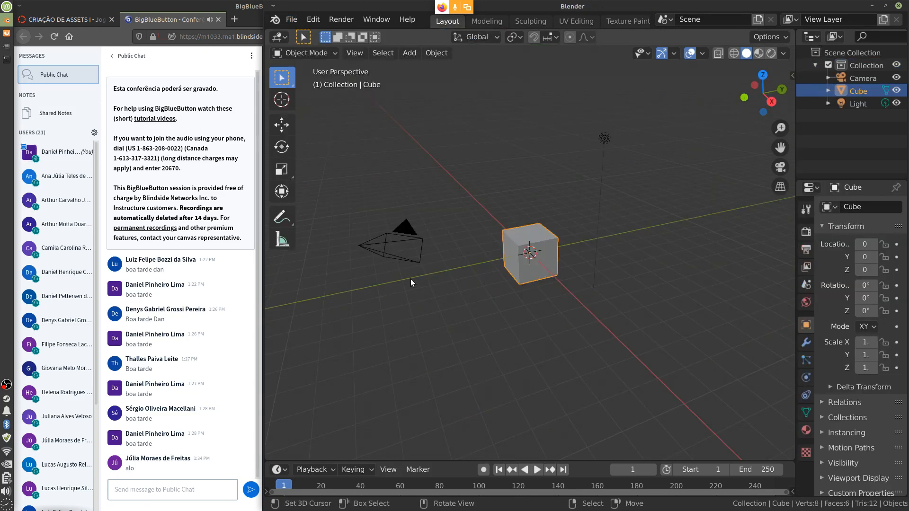
Step: Delete the default camera and light from the scene
click(407, 243)
shift+click(606, 140)
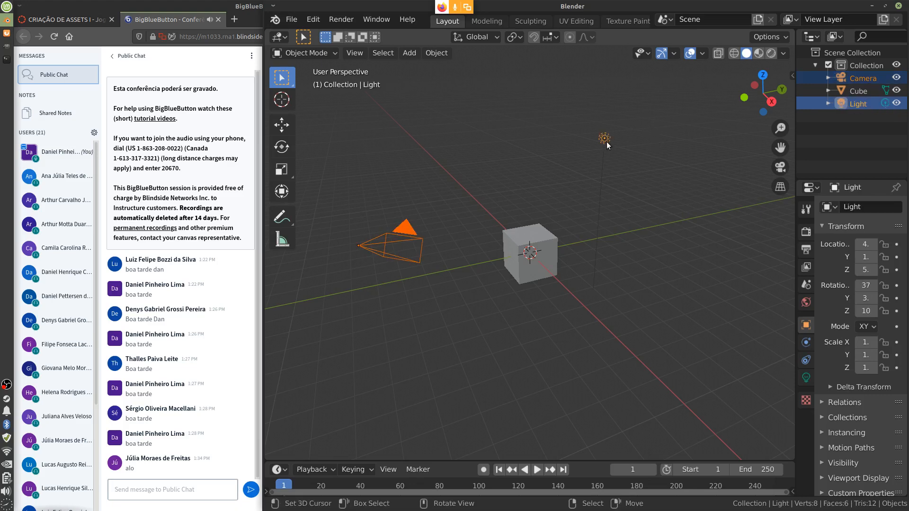
key(x)
click(558, 223)
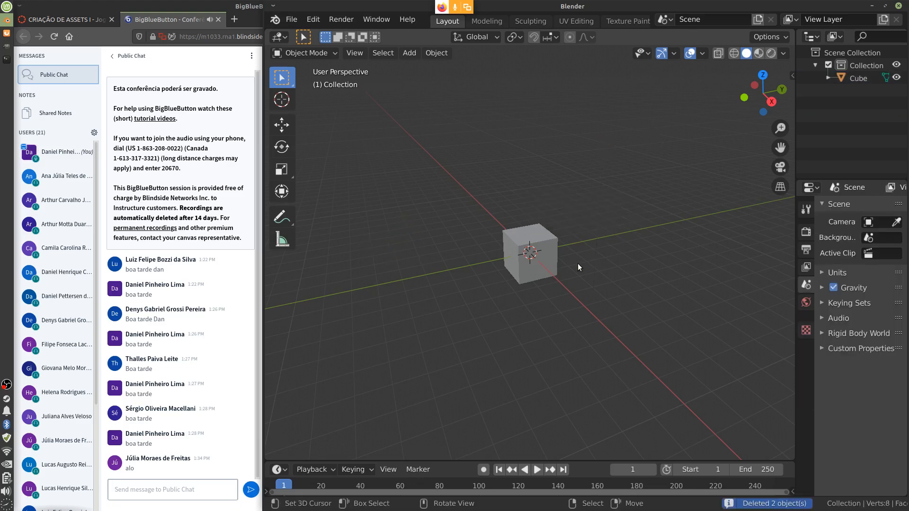
Step: Select the default cube and view it from a corner angle
click(547, 263)
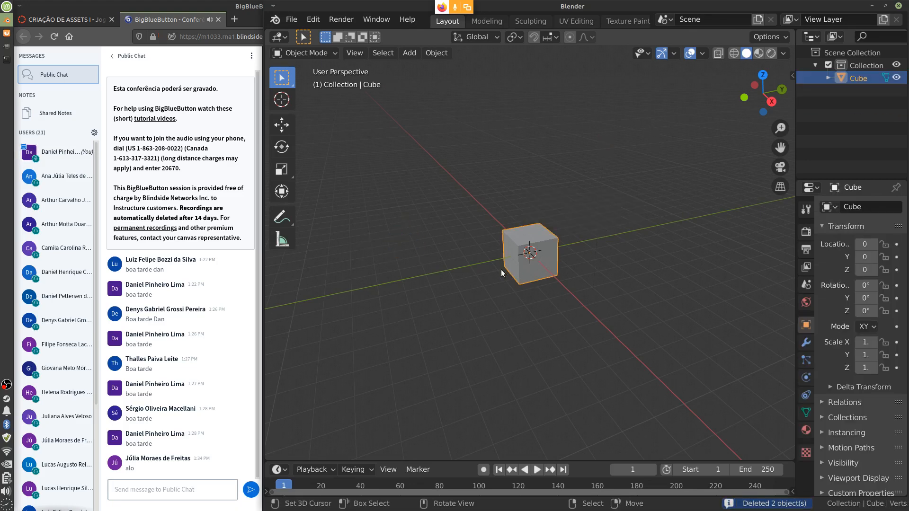
middle_drag(524, 311, 528, 363)
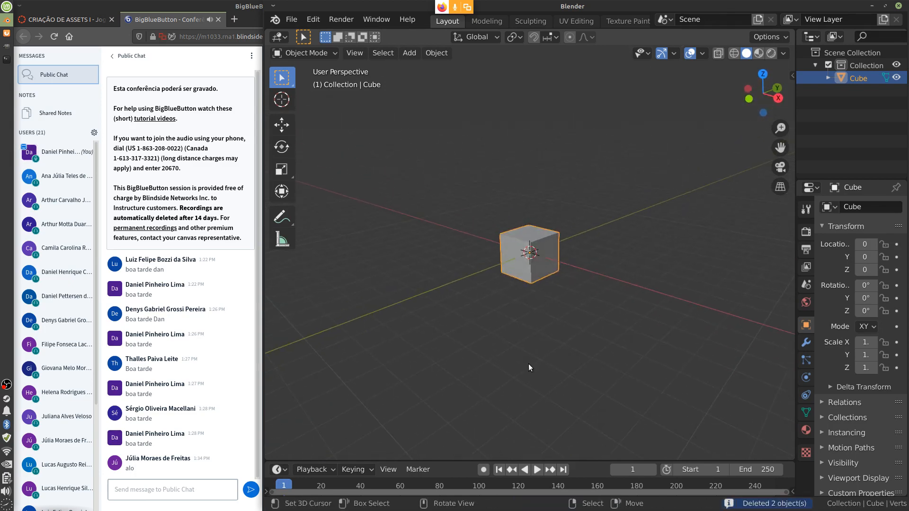
shift+middle_drag(501, 314, 557, 305)
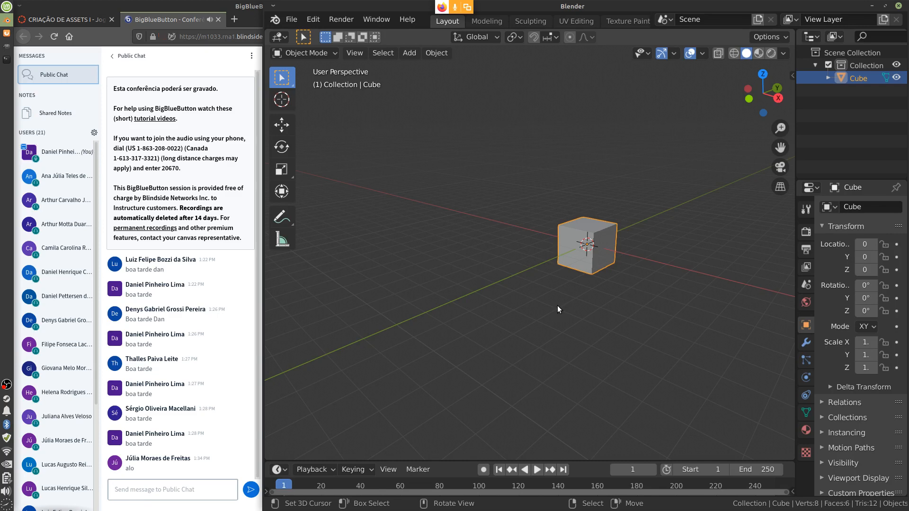
Step: Send the message "alo" in the BigBlueButton public chat
click(147, 487)
text(al)
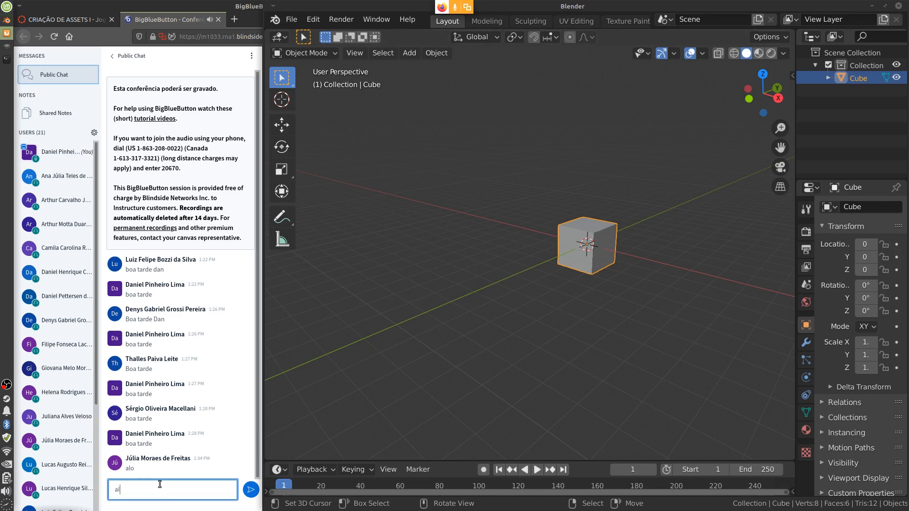
text(o)
key(Return)
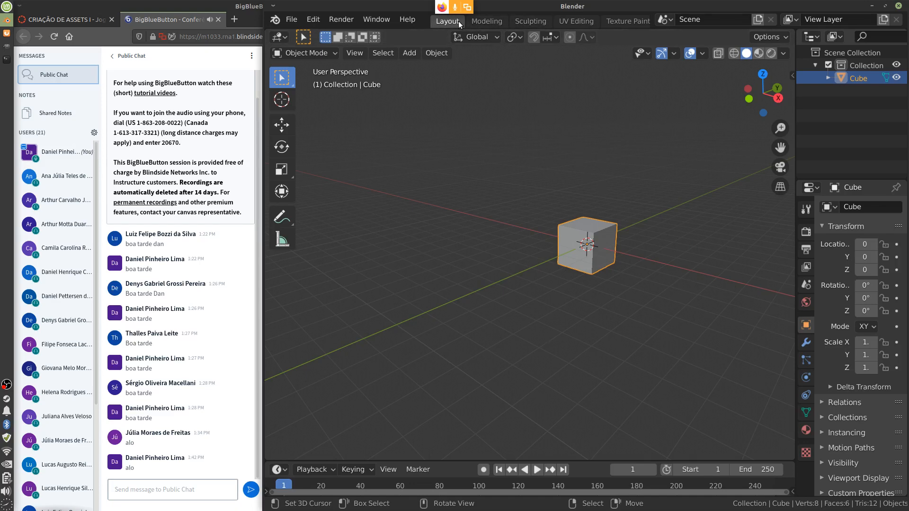
Step: Switch to Blender's UV Editing workspace and hide the toolbars of both the UV editor and the 3D viewport
click(483, 22)
click(539, 22)
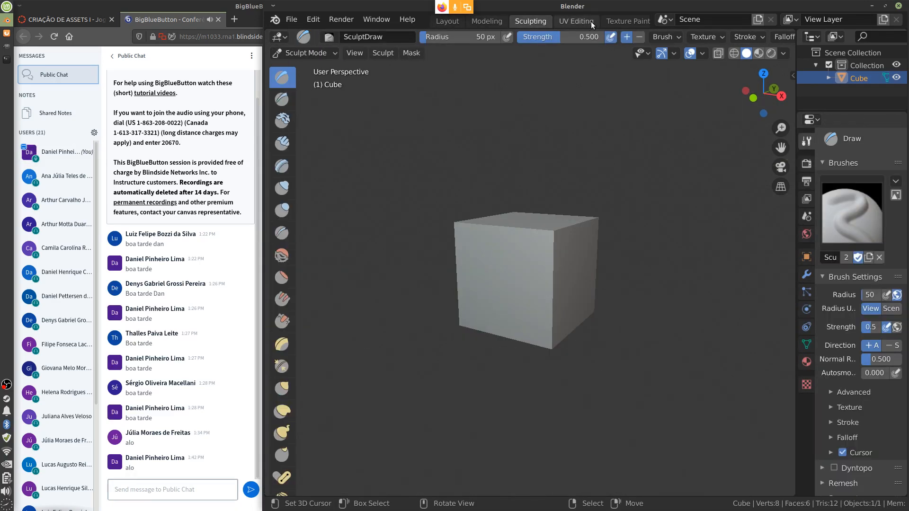
click(589, 22)
click(630, 21)
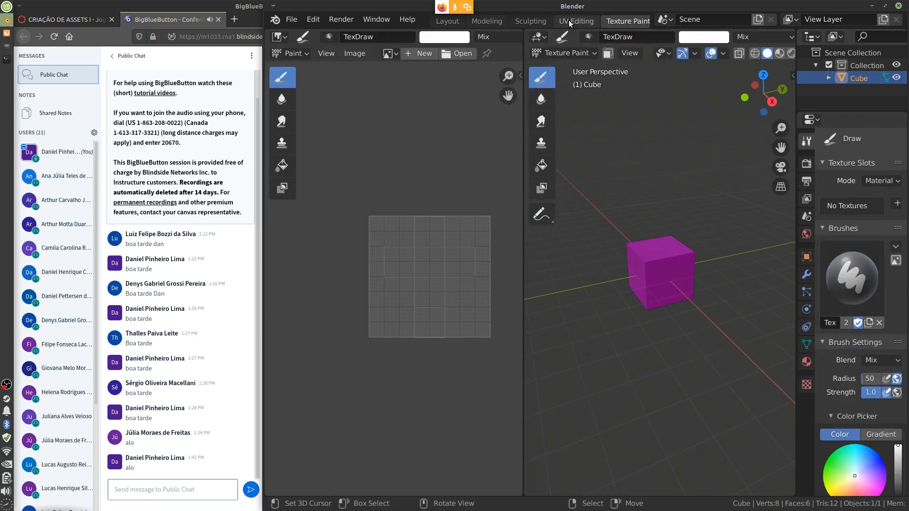
click(570, 21)
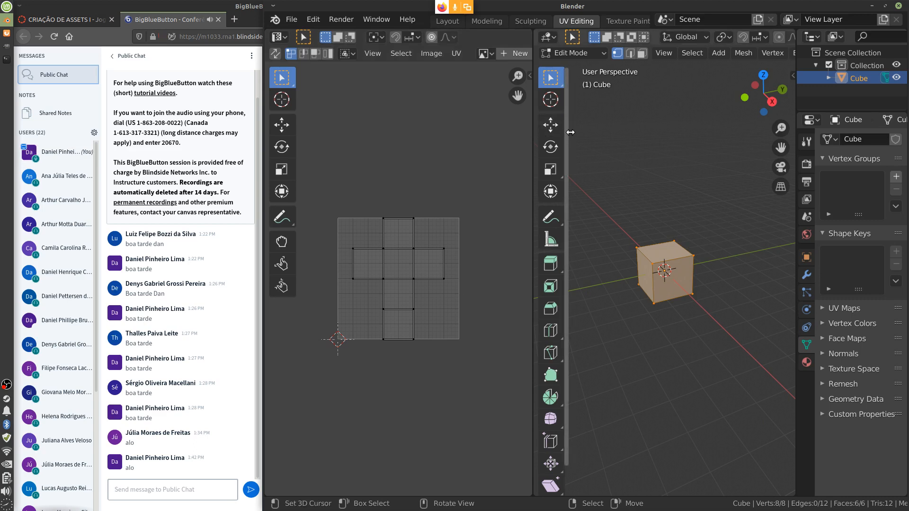
drag(569, 133, 528, 139)
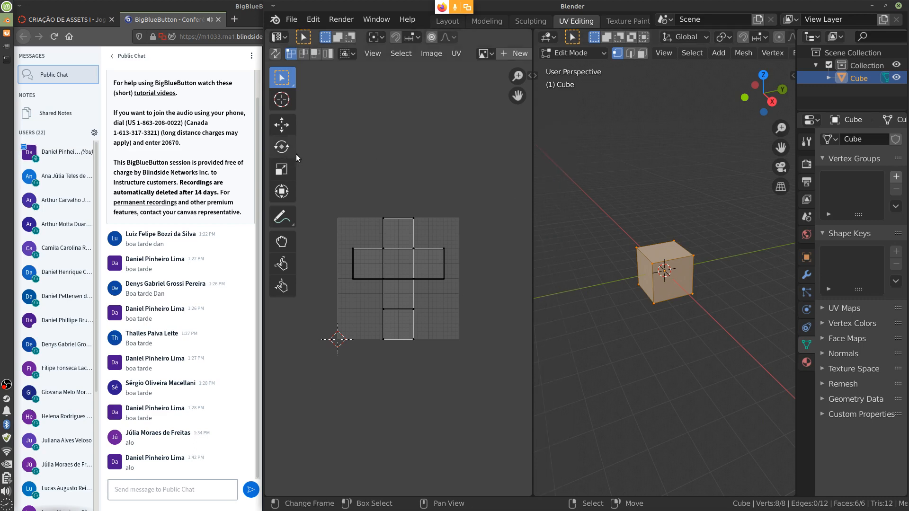
drag(296, 152, 271, 153)
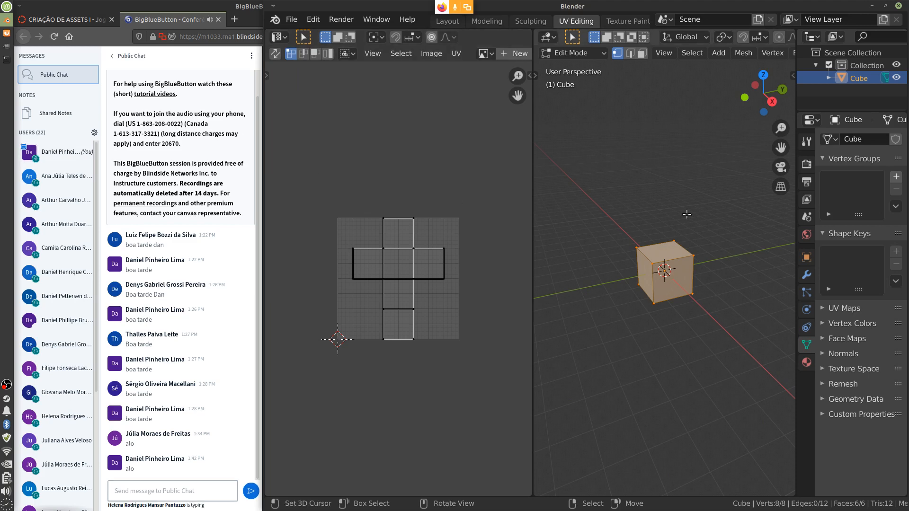
mouse_move(796, 245)
mouse_down()
mouse_move(895, 245)
mouse_move(793, 245)
mouse_up()
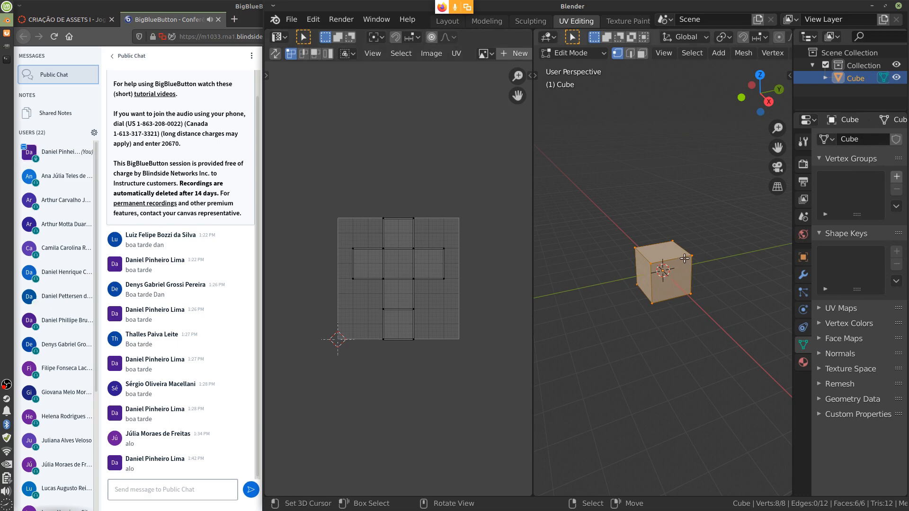
Step: Select only the four vertices of the cube's top face
right_click(688, 255)
shift+right_click(650, 264)
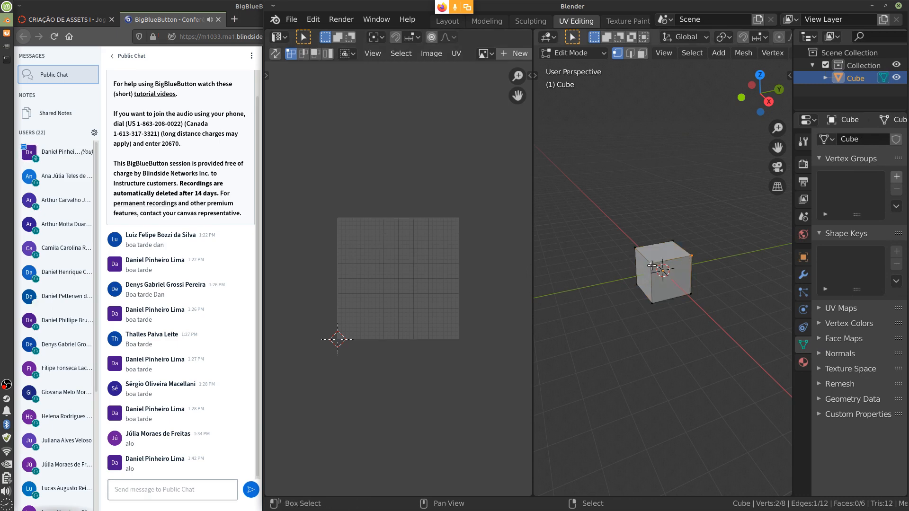
shift+right_click(639, 246)
shift+right_click(672, 241)
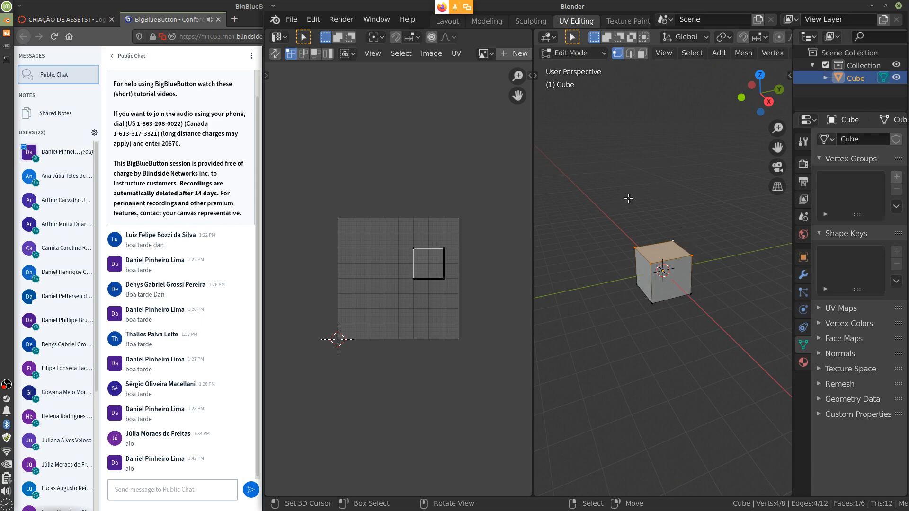
Step: Annotate a curved arrow from above the cube toward the UV editor and write "X, Y, Z" below the cube
key(d)
mouse_move(660, 191)
mouse_down()
mouse_move(631, 171)
mouse_move(540, 171)
mouse_up()
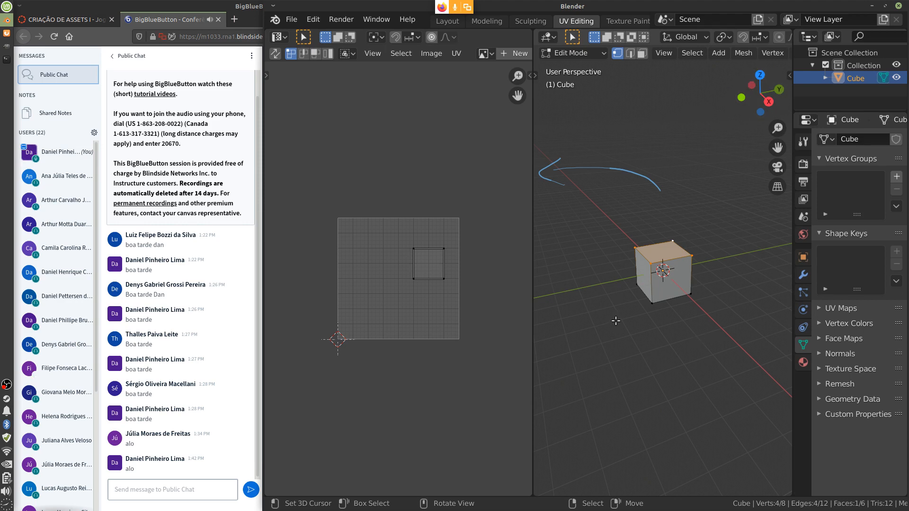
key(x)
key(Escape)
mouse_move(654, 316)
mouse_down()
mouse_move(633, 344)
mouse_move(692, 330)
mouse_move(684, 346)
mouse_up()
click(698, 315)
drag(708, 345, 700, 356)
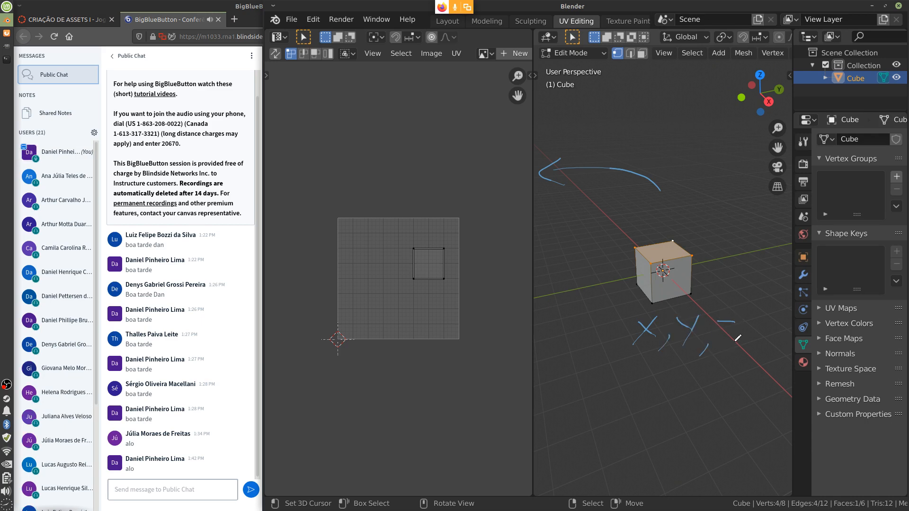
drag(734, 322, 736, 349)
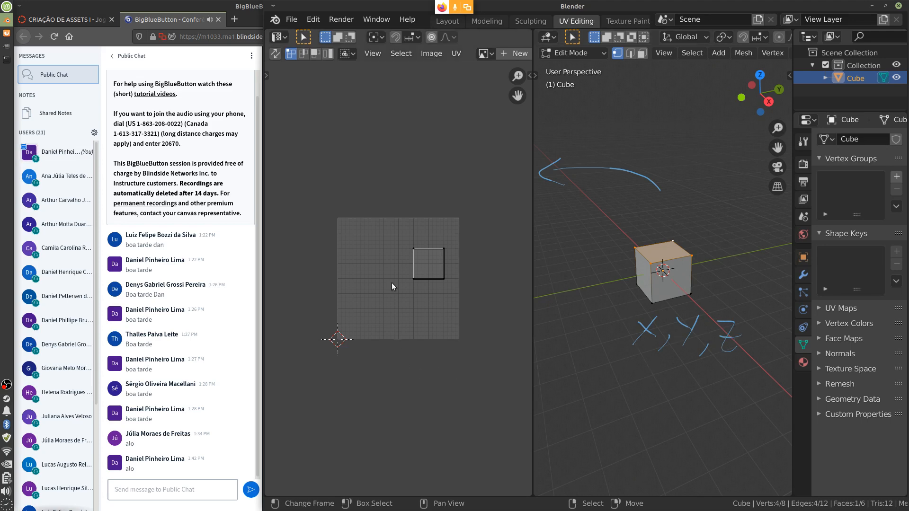
Step: Annotate a vertical line along the UV grid's left side and a horizontal line beneath the grid
mouse_move(313, 263)
mouse_down()
mouse_move(310, 210)
mouse_move(323, 249)
mouse_up()
drag(317, 359, 478, 365)
Step: Increase the annotation stroke thickness in the UV editor and hide its sidebar
click(531, 78)
click(526, 131)
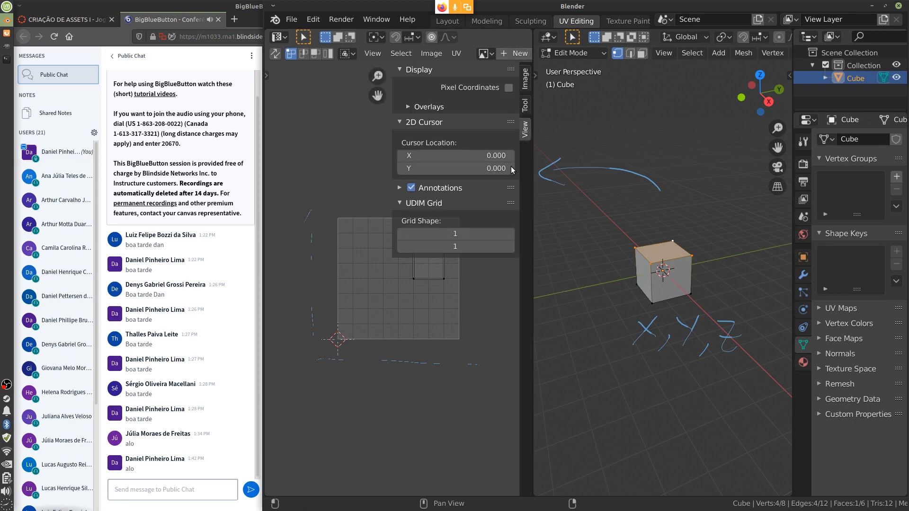
click(527, 107)
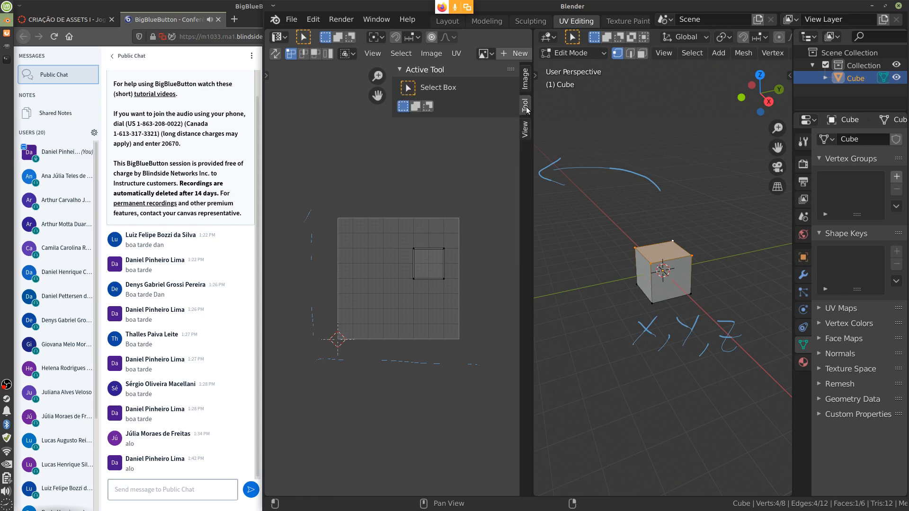
click(530, 84)
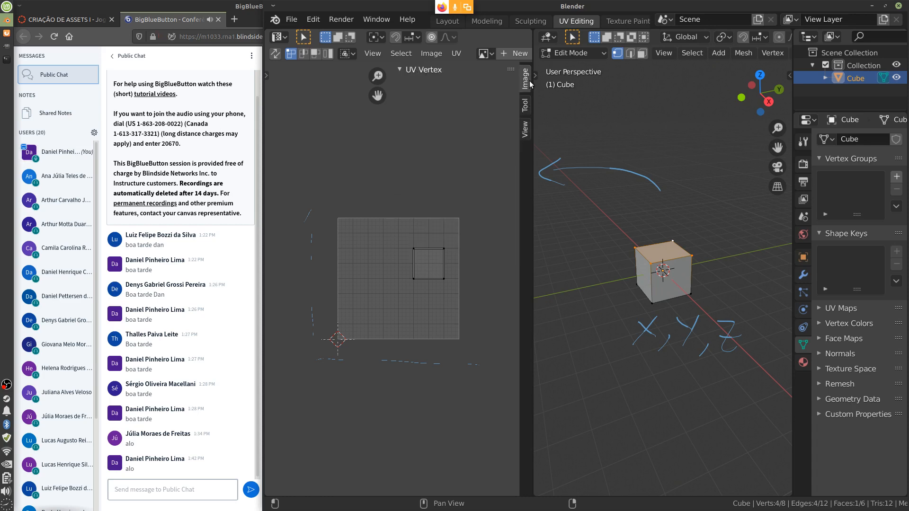
click(525, 129)
click(399, 188)
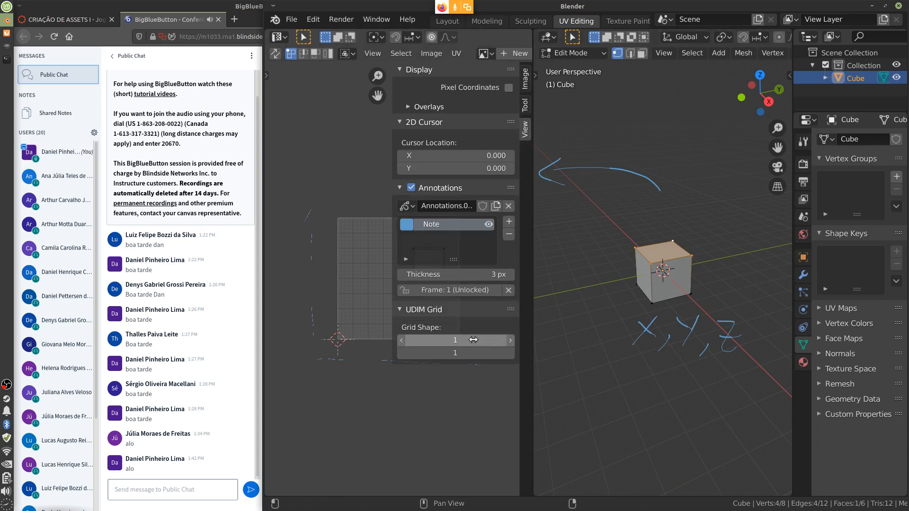
drag(484, 274, 600, 274)
mouse_move(391, 257)
mouse_down()
mouse_move(468, 265)
mouse_move(516, 314)
mouse_up()
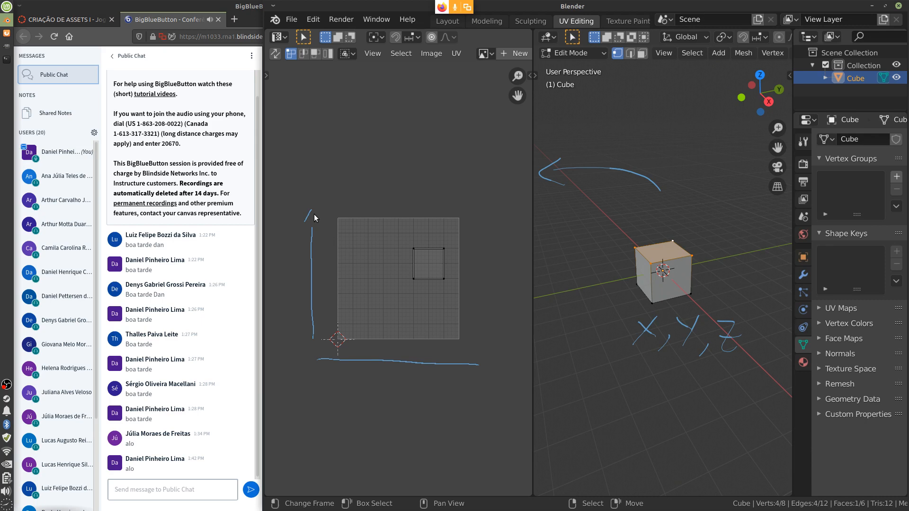
Step: Add arrowheads to the vertical and horizontal annotation lines around the UV grid
drag(311, 208, 319, 229)
mouse_move(320, 360)
mouse_down()
mouse_move(488, 362)
mouse_move(479, 354)
mouse_move(499, 364)
mouse_up()
text(ddd)
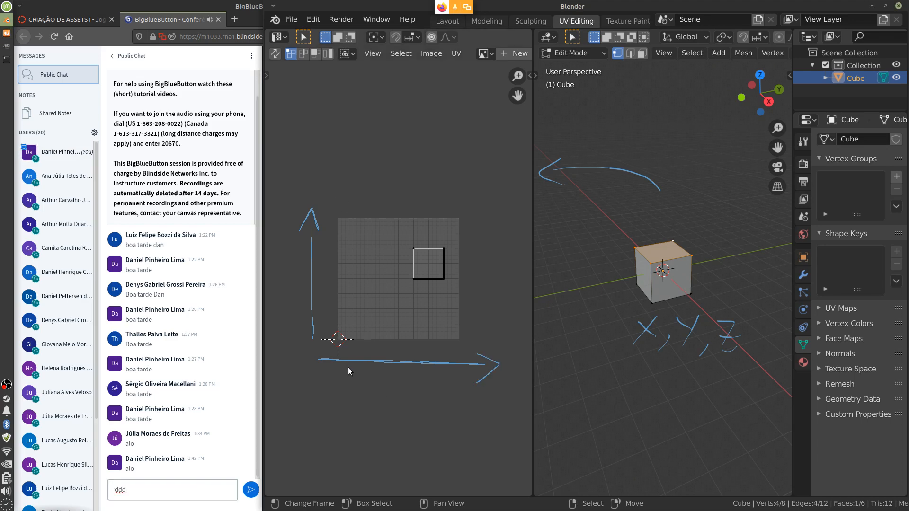
Step: Label the horizontal arrow "X" and the vertical arrow "Y" with handwritten annotations
drag(363, 383, 378, 398)
drag(294, 261, 273, 310)
drag(274, 266, 287, 279)
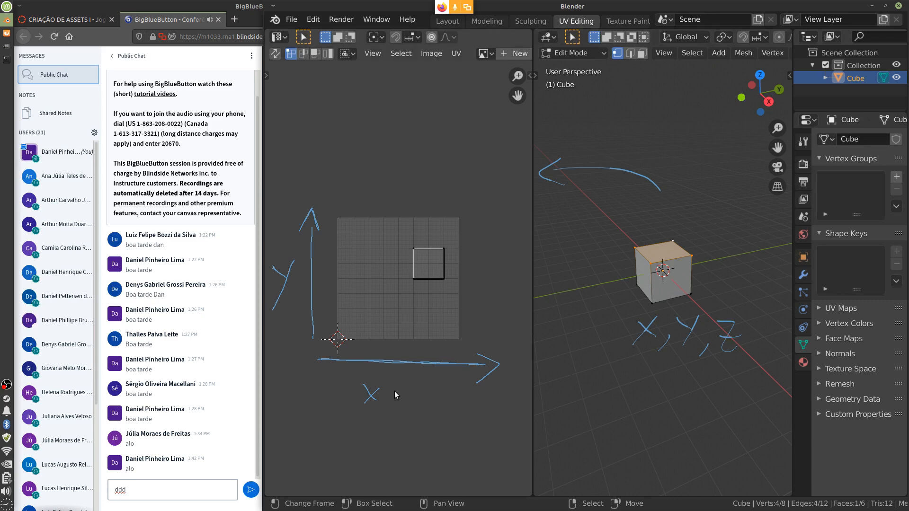
Step: Write "U" below the horizontal arrow and "V" beside the vertical arrow, and erase the X and Y labels
drag(390, 440, 396, 418)
drag(273, 221, 290, 215)
right_drag(370, 394, 372, 387)
right_drag(288, 277, 281, 300)
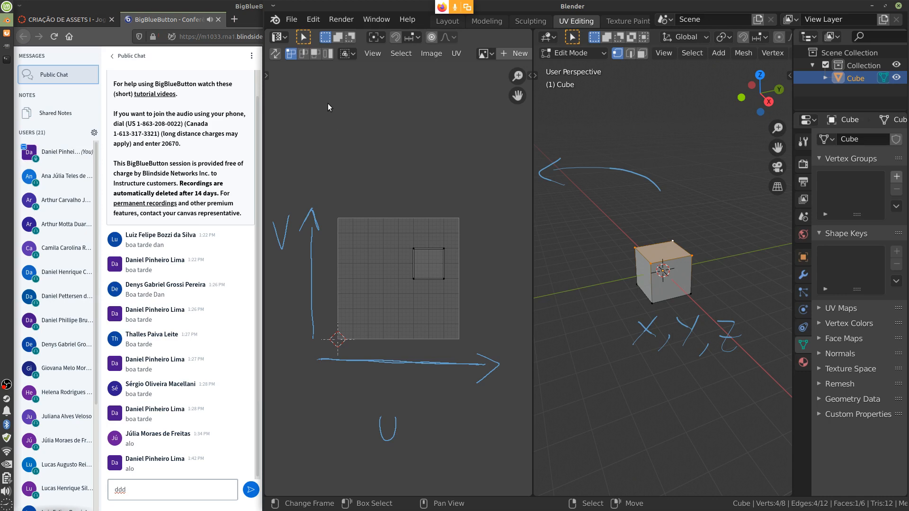
Step: Write "UV MAP" above the UV grid and circle the word "MAP"
drag(321, 95, 329, 111)
mouse_move(337, 112)
mouse_down()
mouse_move(344, 82)
mouse_move(356, 113)
mouse_move(360, 86)
mouse_move(362, 100)
mouse_up()
click(360, 89)
middle_drag(350, 162, 405, 187)
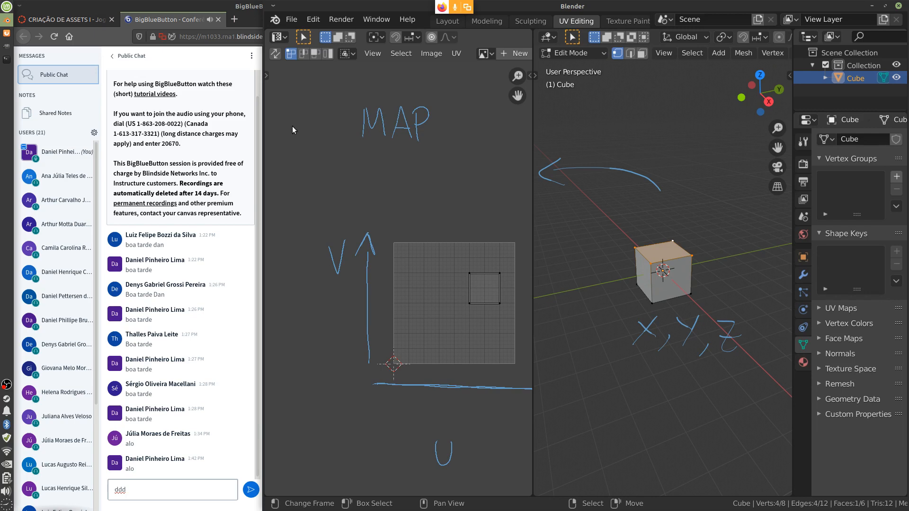
mouse_move(287, 117)
mouse_down()
mouse_move(301, 147)
mouse_move(307, 110)
mouse_move(313, 150)
mouse_up()
drag(325, 118, 315, 151)
mouse_move(390, 87)
mouse_down()
mouse_move(346, 116)
mouse_move(392, 179)
mouse_move(455, 101)
mouse_up()
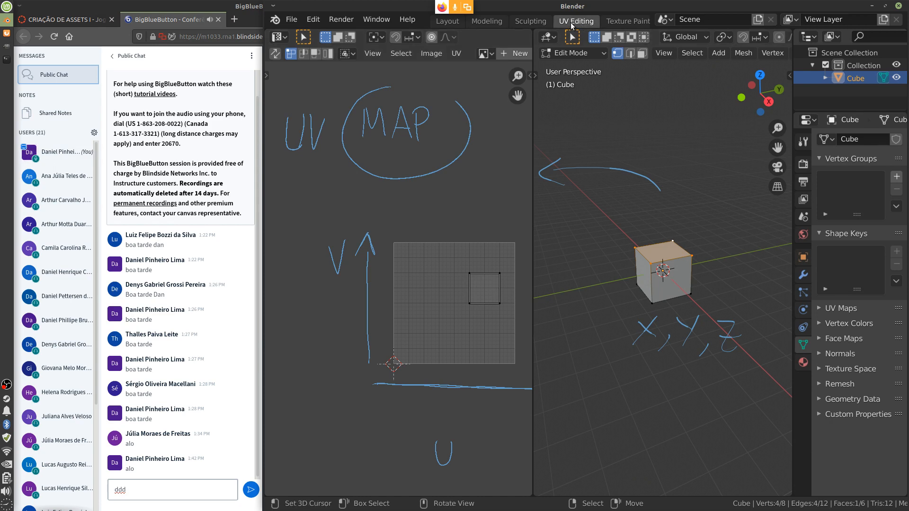
Step: Look through the Modeling, Sculpting and UV Editing workspaces and the rest of the available workspaces
click(529, 22)
click(478, 21)
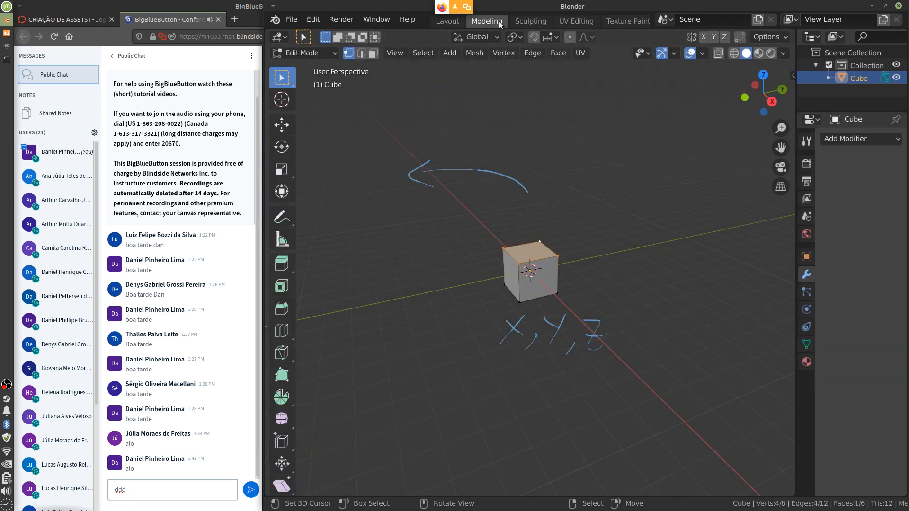
click(530, 21)
click(572, 21)
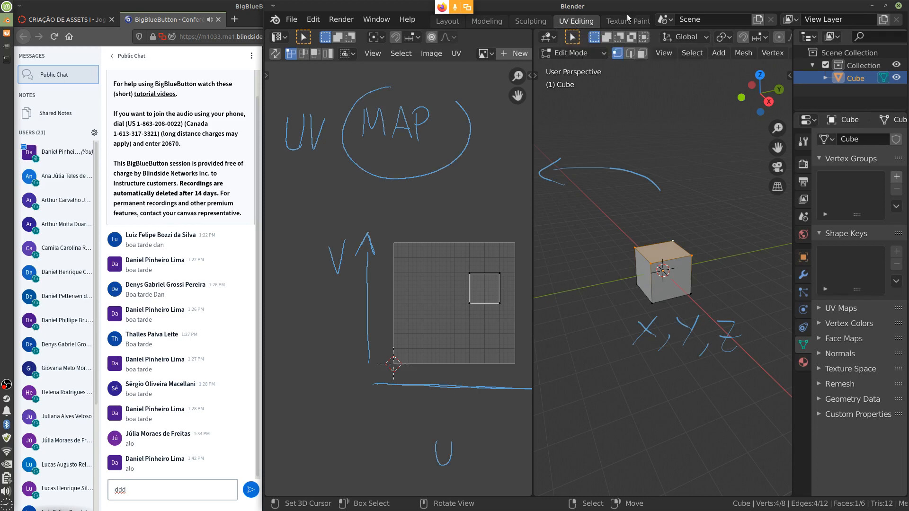
scroll(627, 24, down, 10)
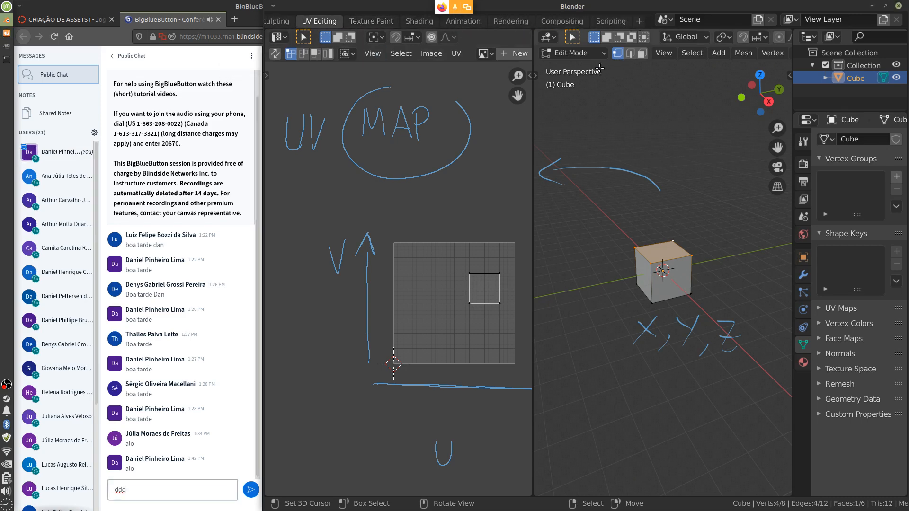
scroll(374, 22, up, 10)
middle_drag(678, 37, 636, 26)
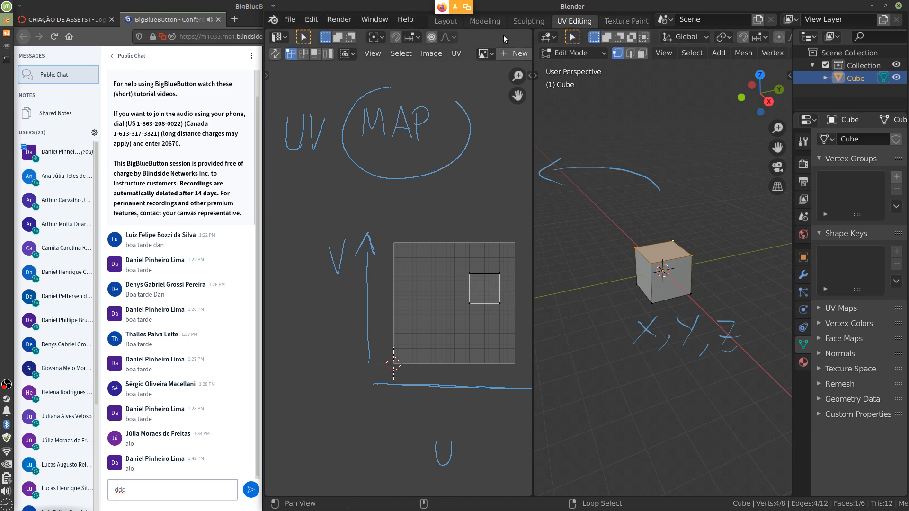
Step: Start a new General file, discarding the annotated scene
click(289, 19)
mouse_move(378, 35)
click(462, 36)
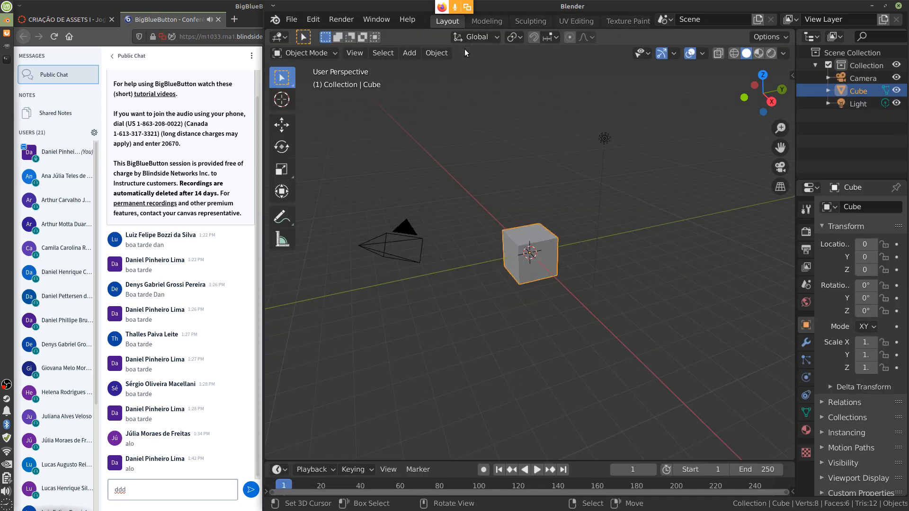
Step: Delete the Texture Paint, Shading, UV Editing and Sculpting workspaces
right_click(623, 21)
click(605, 58)
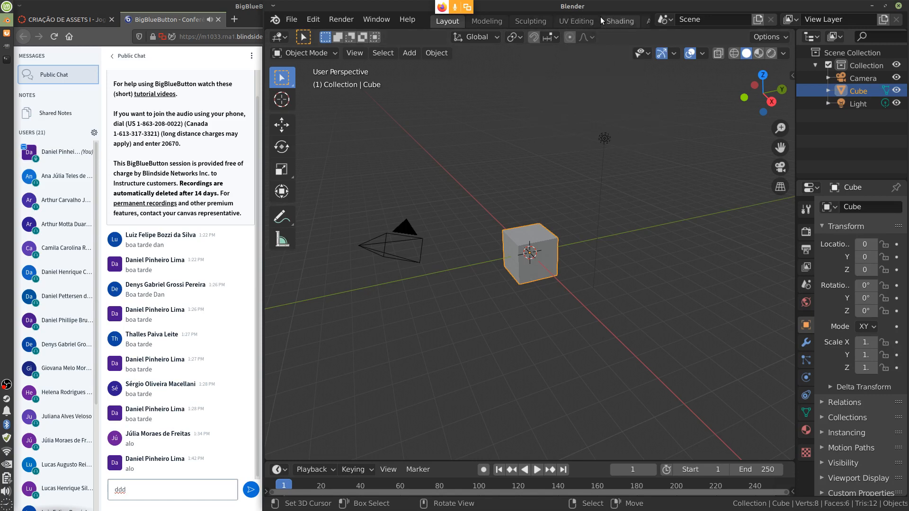
right_click(614, 22)
click(598, 55)
right_click(581, 19)
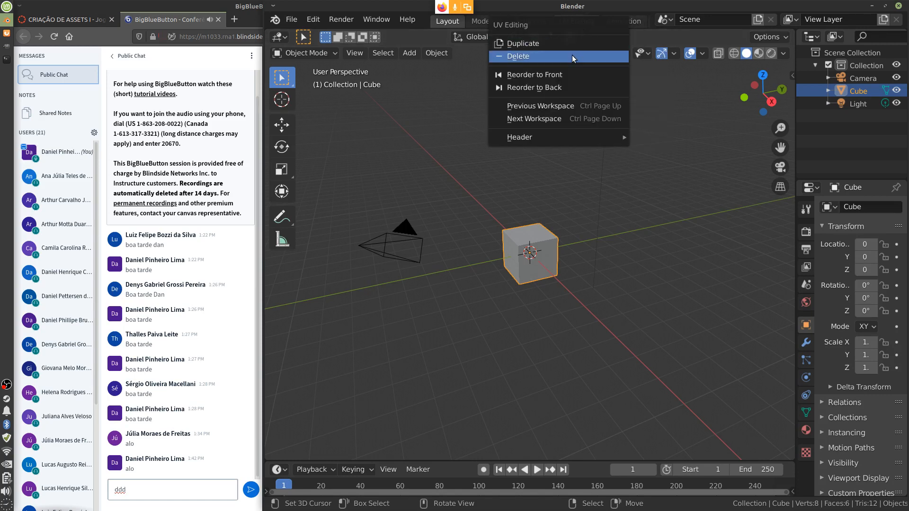
click(572, 55)
right_click(534, 20)
click(529, 55)
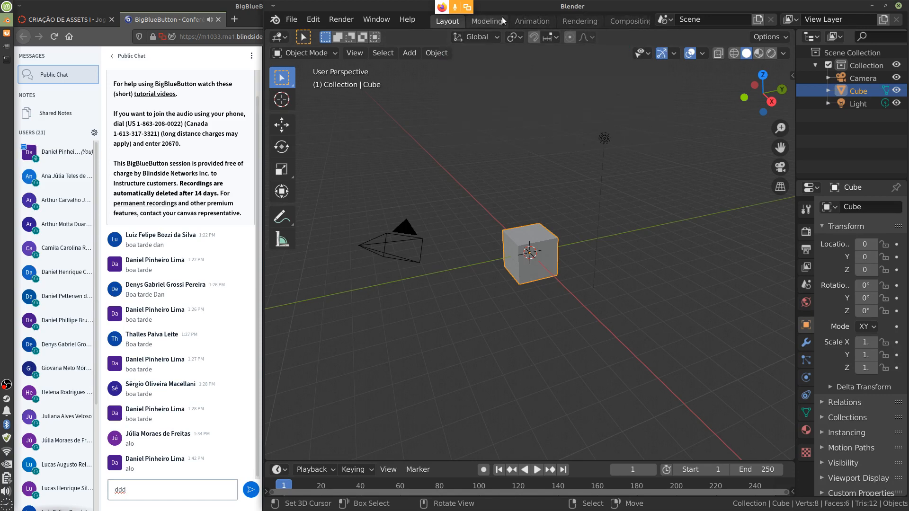
Step: Delete the Modeling, Animation, Rendering, Compositing and Scripting workspaces, keeping only Layout
right_click(501, 18)
click(496, 56)
right_click(496, 20)
click(495, 56)
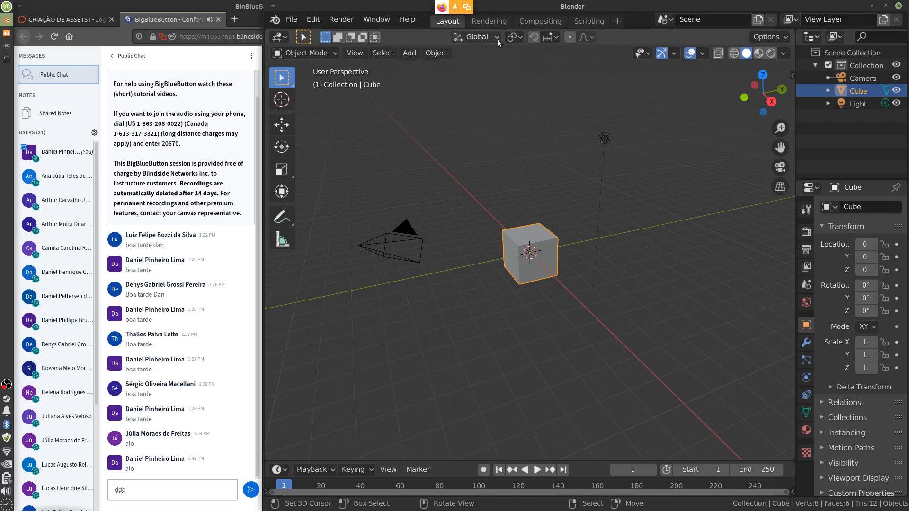
right_click(498, 21)
click(495, 55)
right_click(497, 22)
click(492, 55)
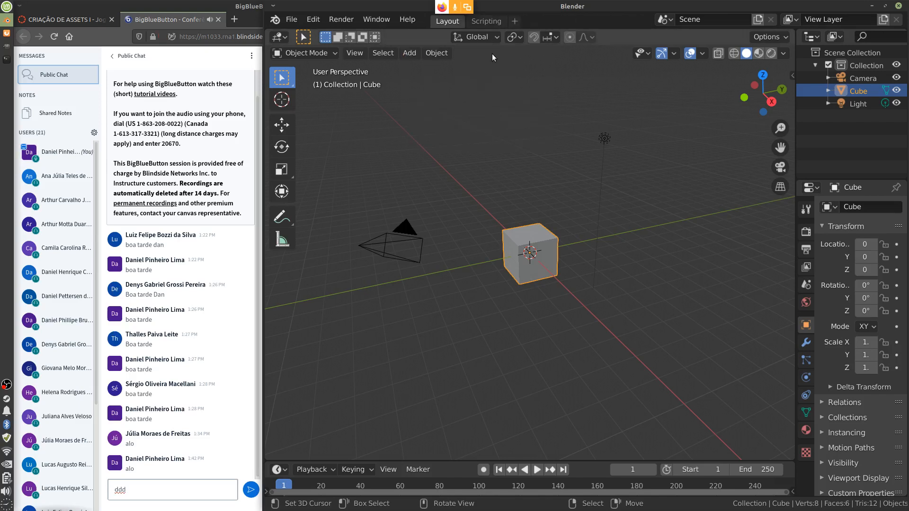
right_click(494, 20)
click(491, 56)
Step: Add the UV Editing workspace back from the General workspace presets
click(473, 22)
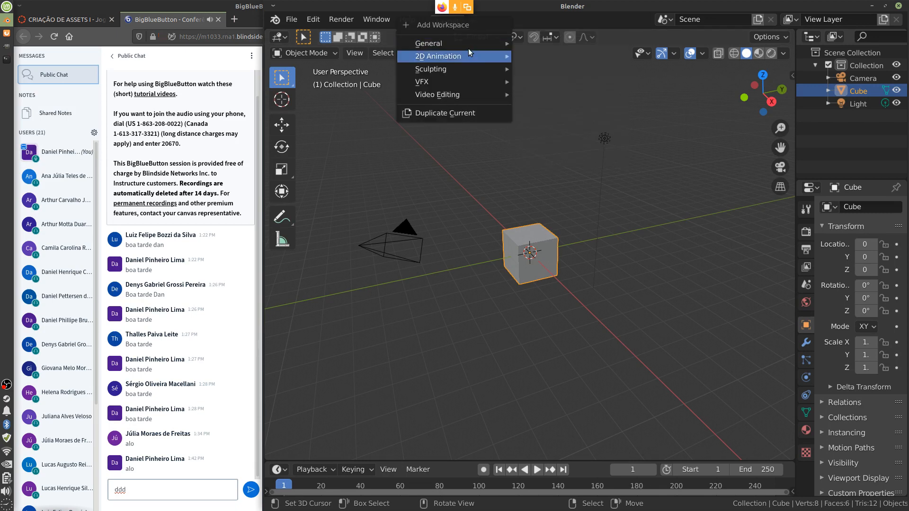
mouse_move(433, 46)
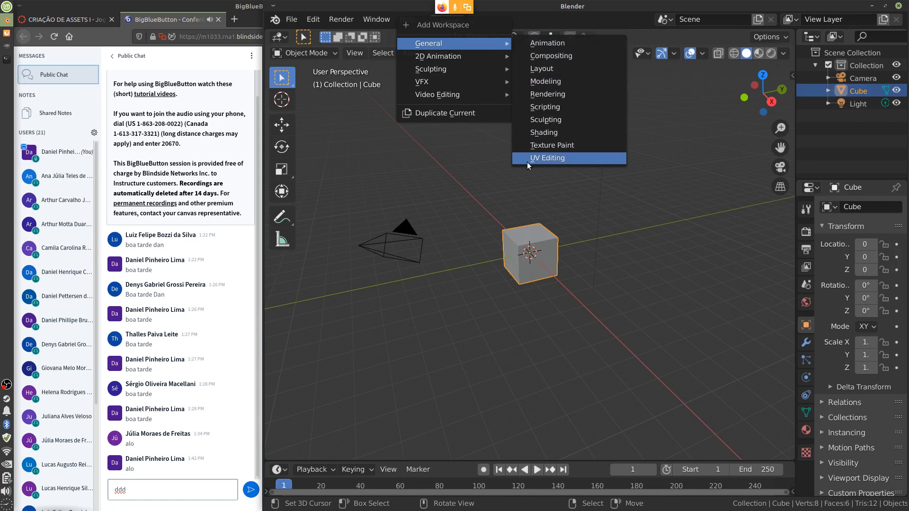
click(573, 159)
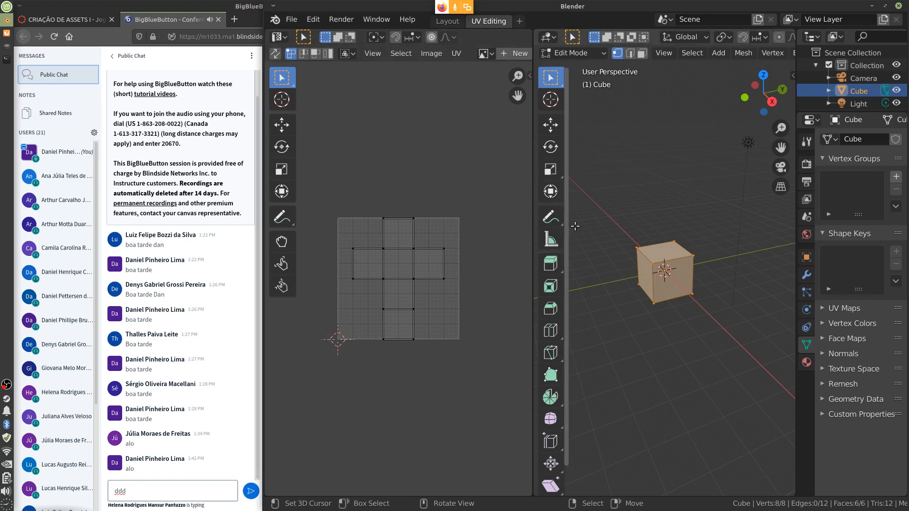
Step: Hide the toolbars of the 3D viewport and the UV editor and widen the Outliner and Properties area
drag(571, 196, 535, 202)
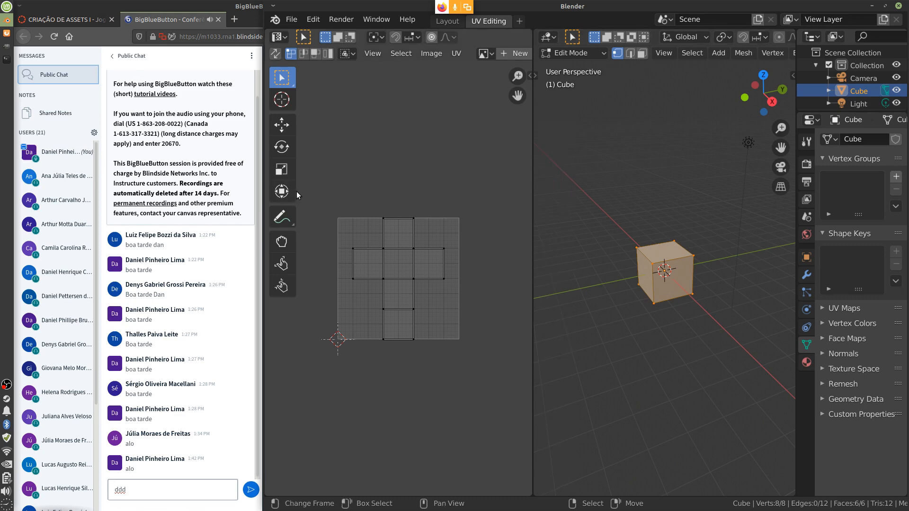
drag(298, 190, 283, 192)
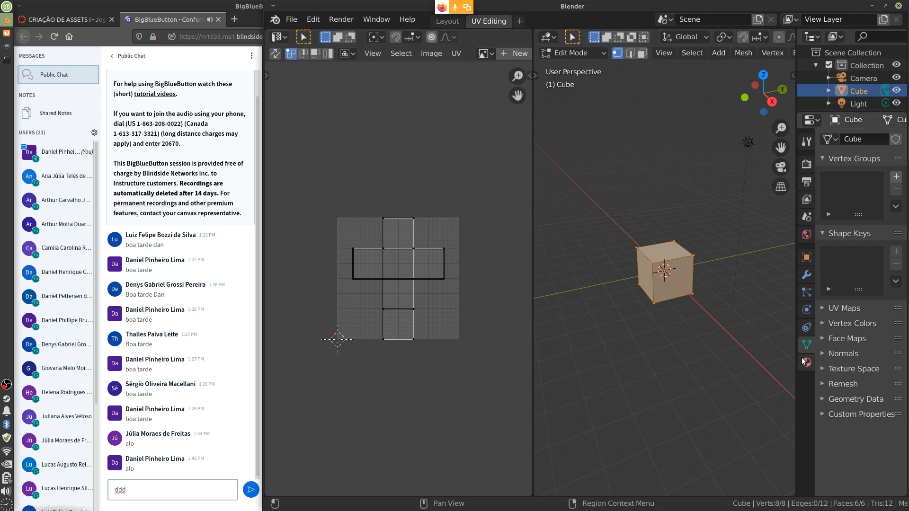
click(795, 178)
drag(795, 179, 777, 179)
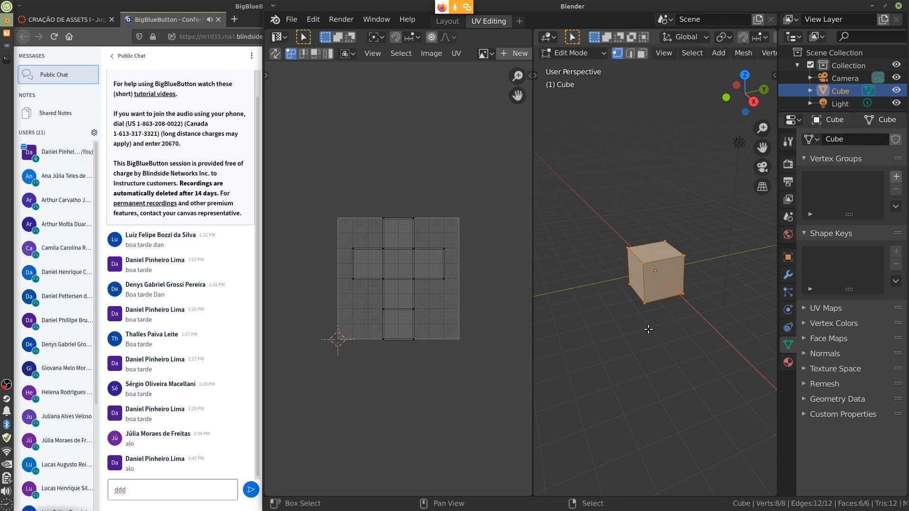
Step: Delete the camera and light in Object Mode and select the cube
key(shift+c)
click(621, 277)
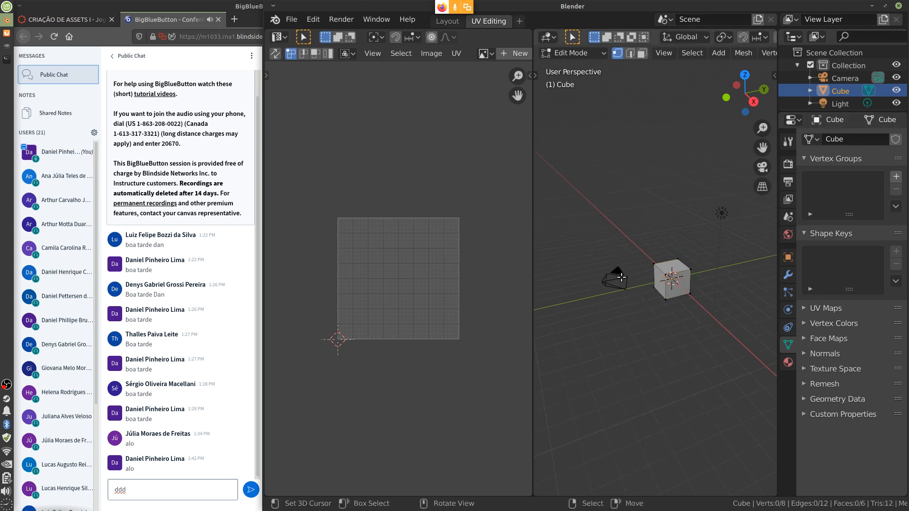
click(690, 270)
key(Tab)
click(616, 280)
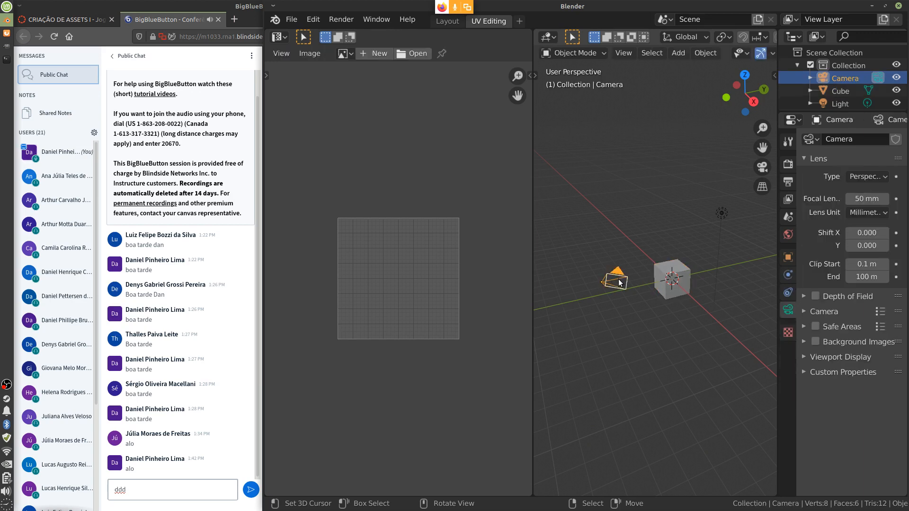
shift+click(720, 214)
key(x)
click(692, 258)
click(677, 280)
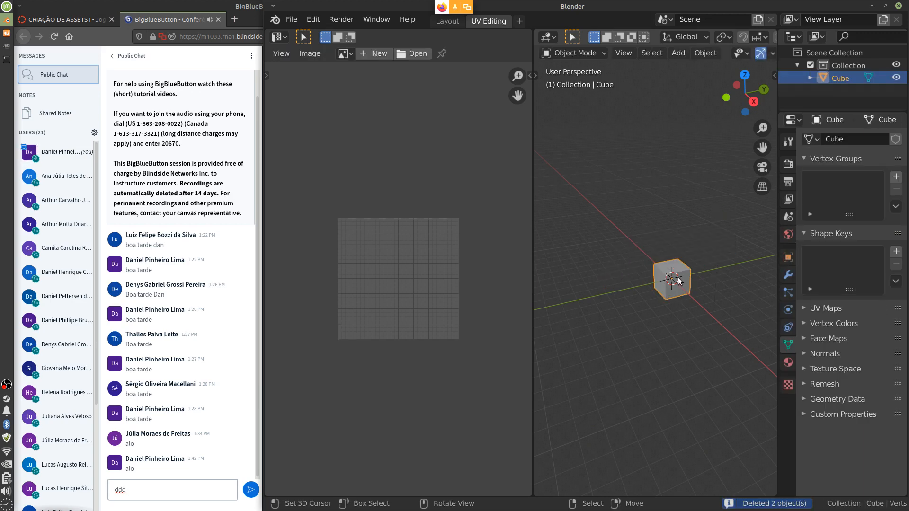
Step: Enlarge the 3D viewport and Properties areas and expand the Cube entry in the Outliner
middle_drag(685, 353, 674, 325)
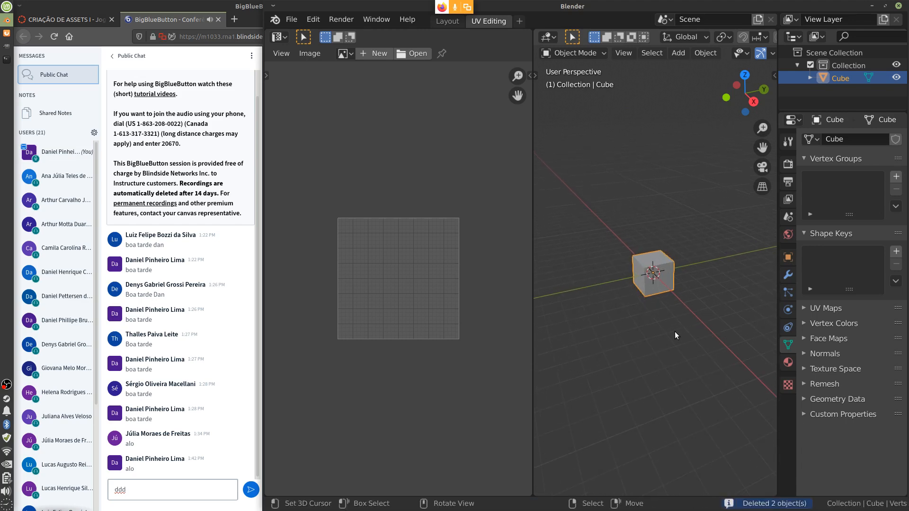
scroll(674, 331, up, 5)
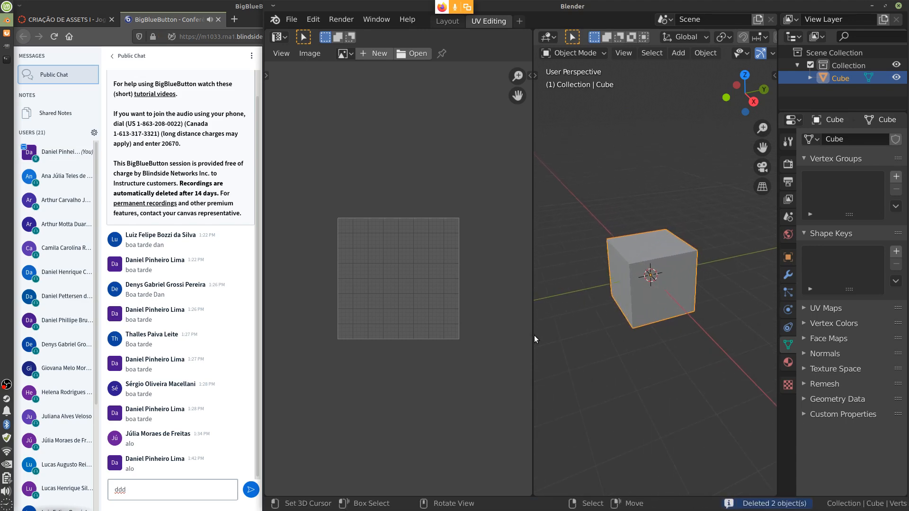
drag(534, 335, 495, 350)
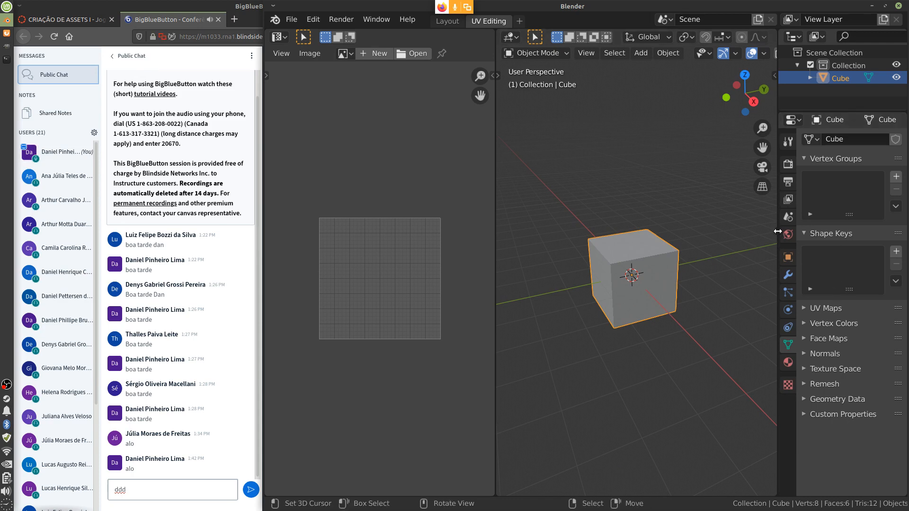
drag(777, 231, 754, 232)
click(787, 78)
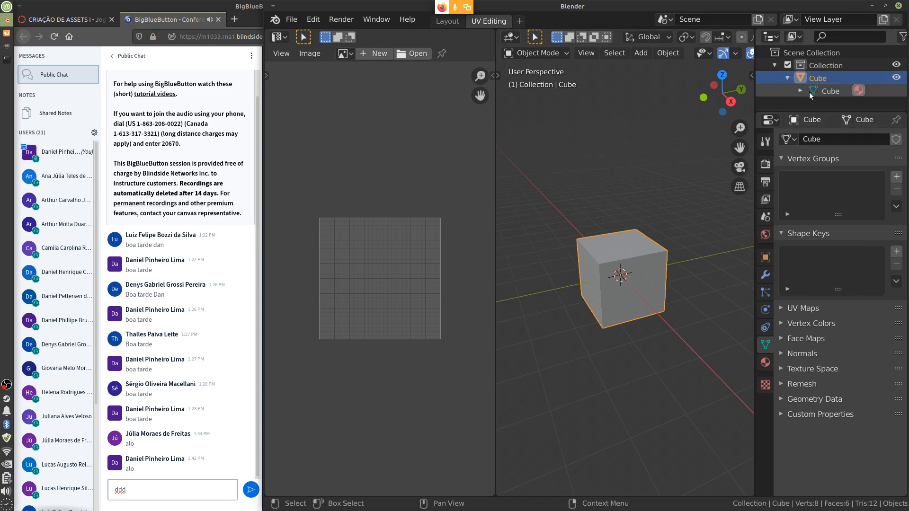
drag(828, 110, 829, 97)
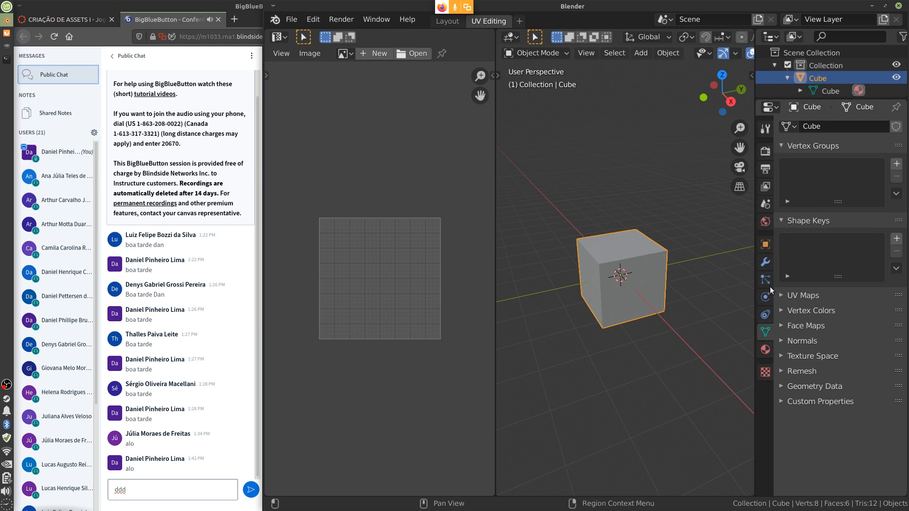
Step: Look through the cube's property categories from Tool and Render to Constraints, ending on Object Data
click(767, 128)
click(765, 151)
click(763, 169)
click(764, 186)
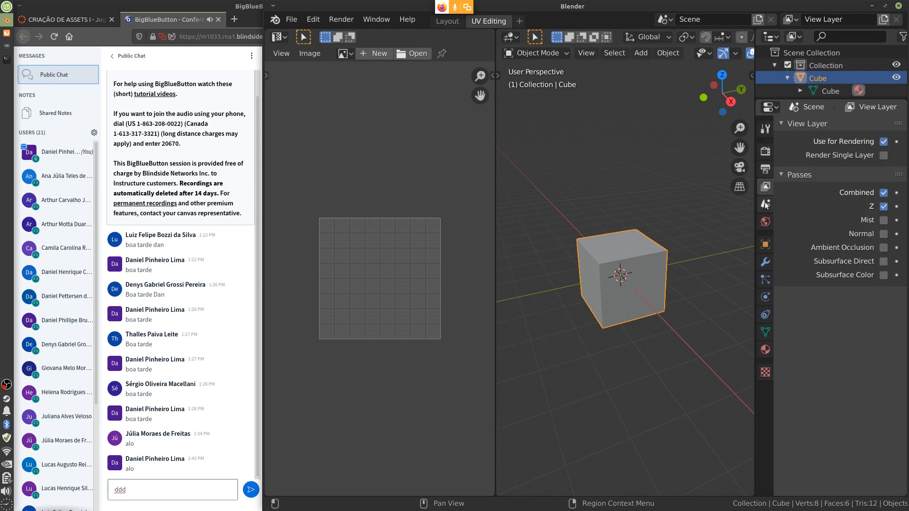
click(764, 203)
click(765, 222)
click(765, 244)
click(764, 261)
click(764, 279)
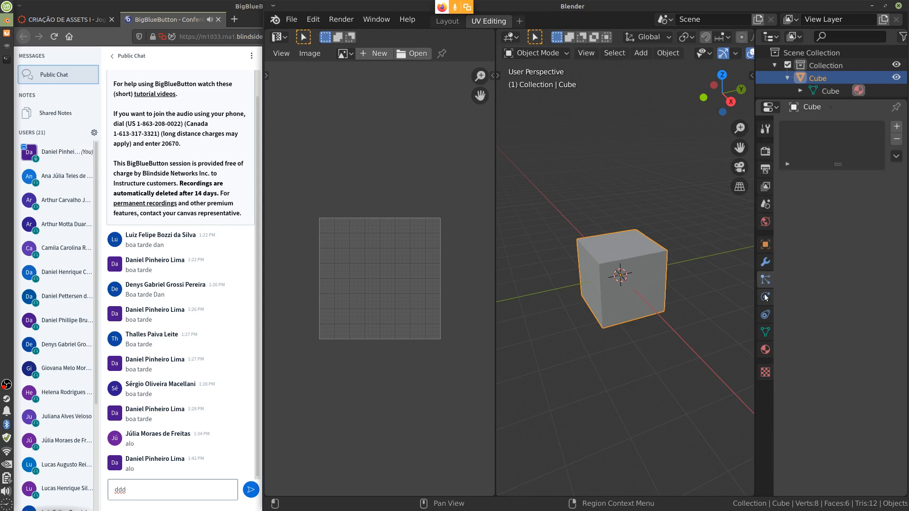
click(765, 297)
click(765, 314)
click(766, 331)
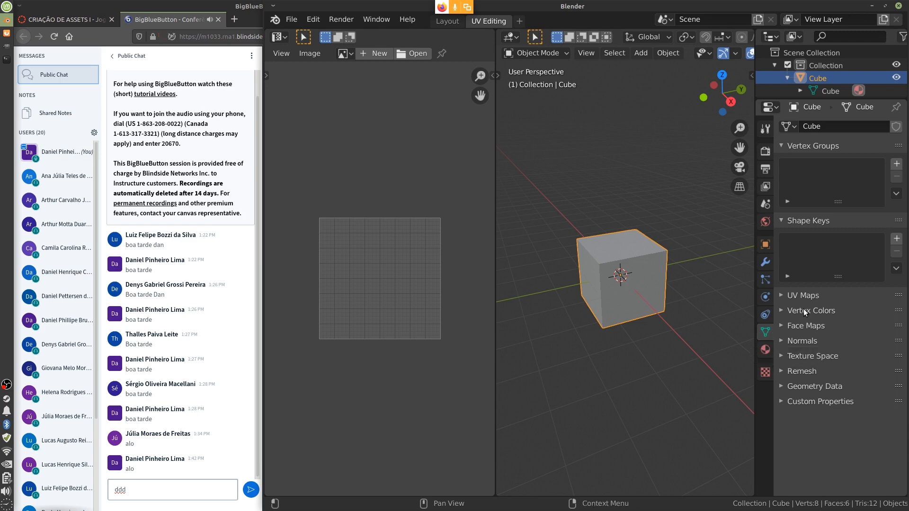
Step: Examine the Vertex Colors and UV Maps sections in the cube's mesh data, leaving UV Maps expanded
click(781, 311)
click(781, 312)
click(781, 312)
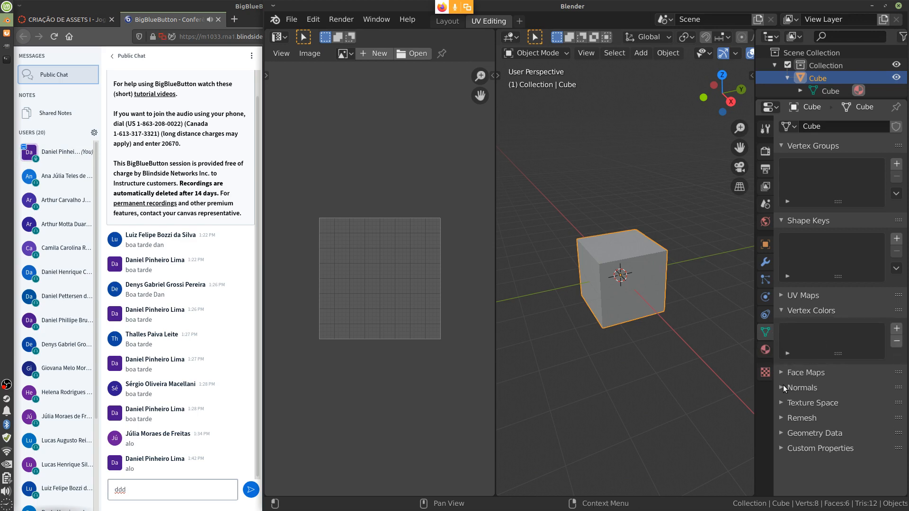
click(780, 311)
click(781, 295)
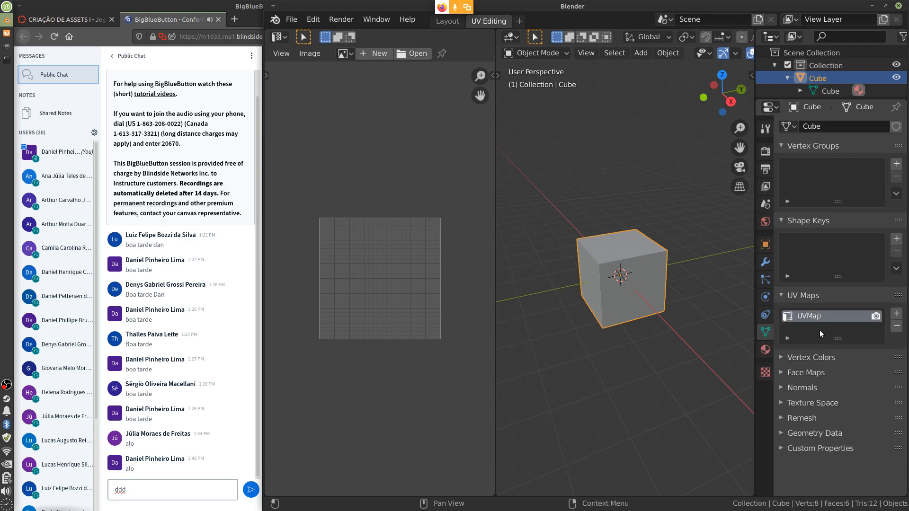
click(781, 295)
click(782, 294)
click(784, 294)
click(781, 296)
click(782, 294)
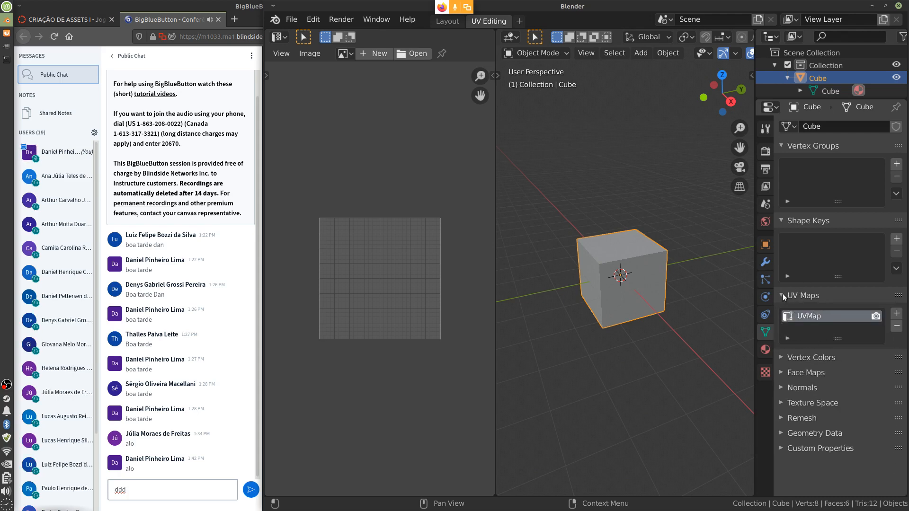
click(781, 295)
click(780, 295)
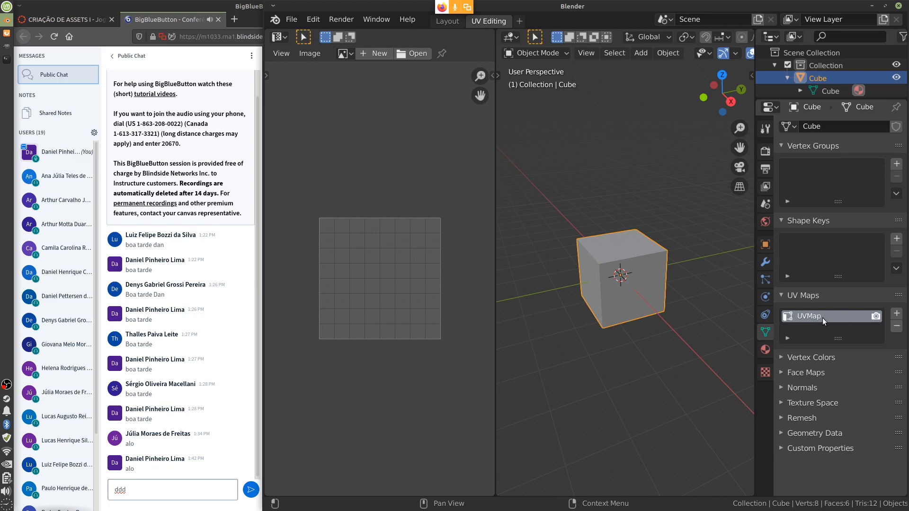
Step: Remove UVMap from the cube's UV Maps and select the whole mesh in Edit Mode
drag(841, 344, 841, 369)
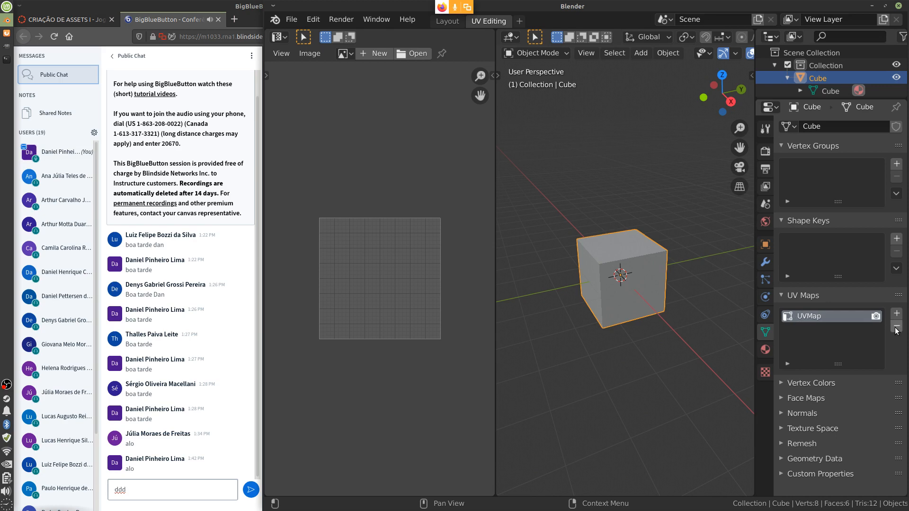
click(896, 327)
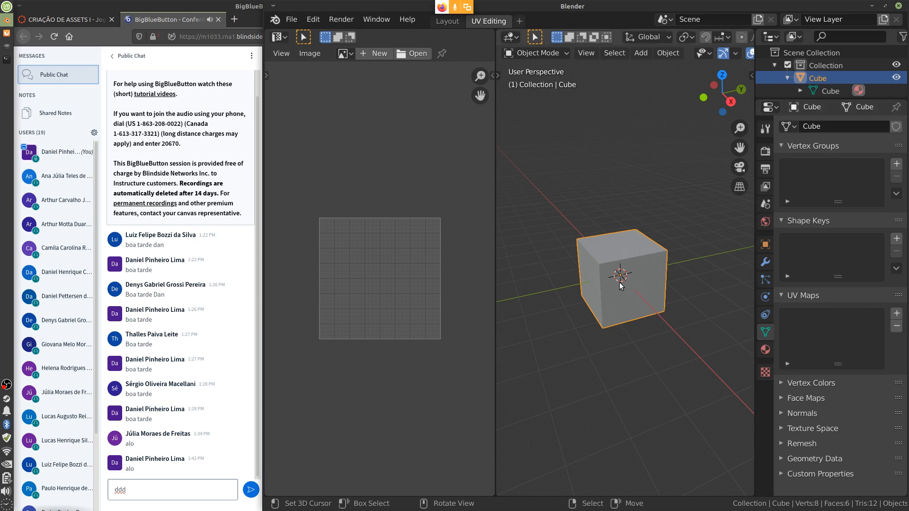
key(Tab)
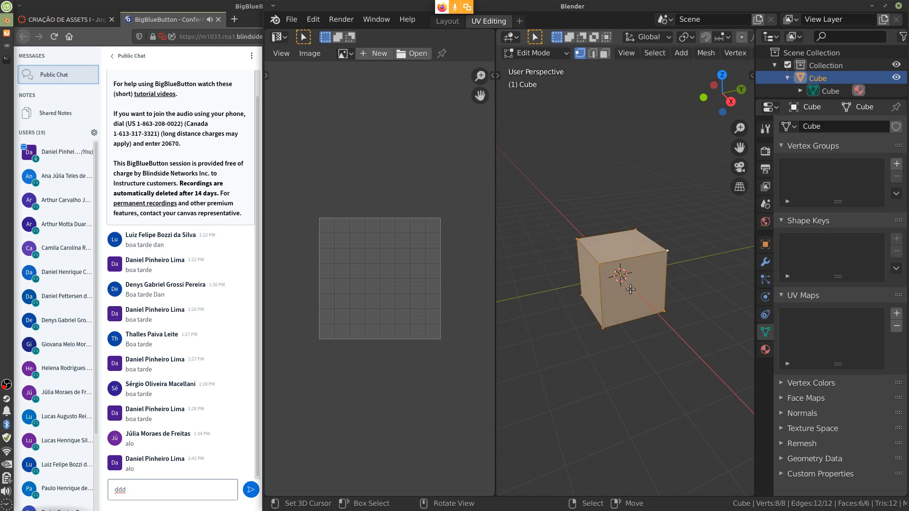
key(a)
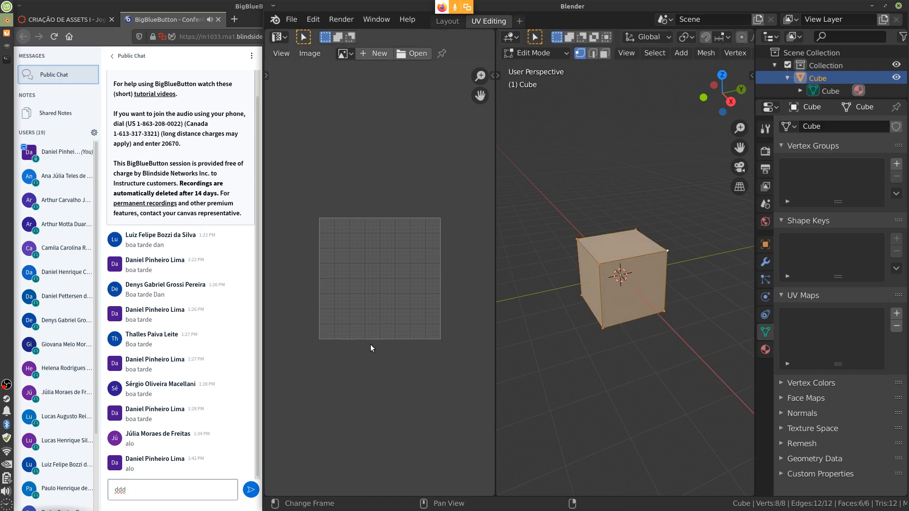
scroll(390, 313, up, 2)
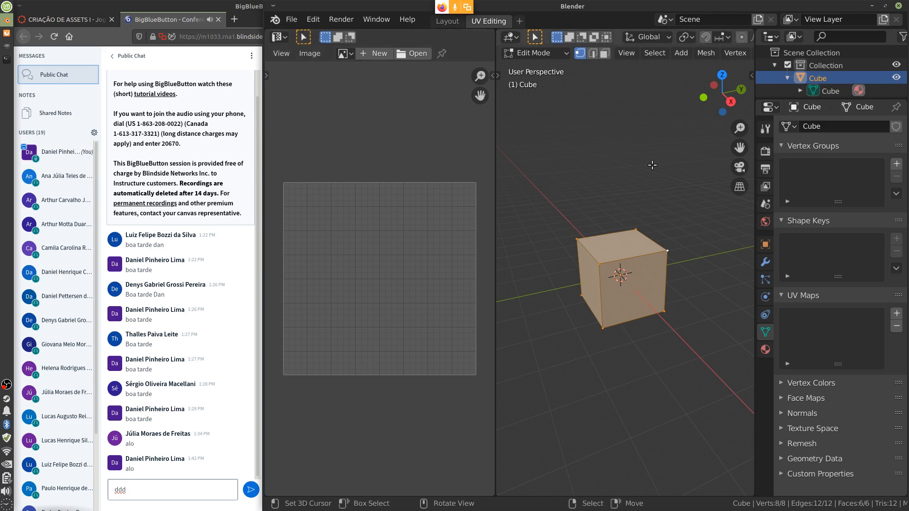
Step: Sketch an annotation arrow from above the cube toward the UV editor and unwrap all the cube's faces
middle_drag(696, 59, 568, 75)
click(683, 54)
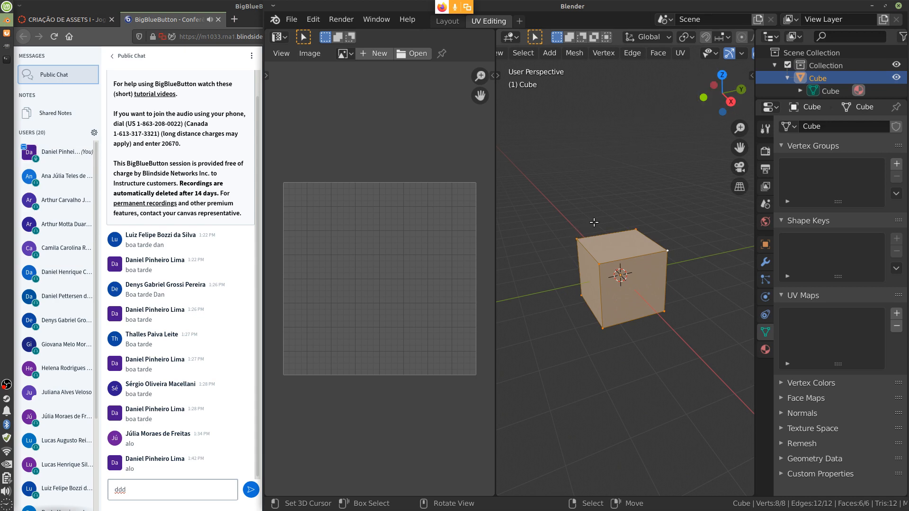
key(d)
mouse_move(594, 222)
mouse_down()
mouse_move(514, 215)
mouse_move(515, 208)
mouse_move(527, 226)
mouse_up()
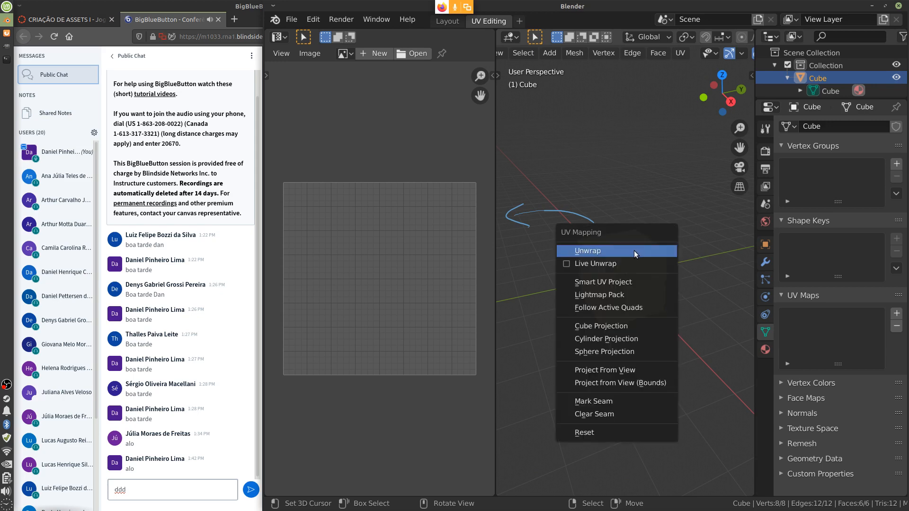
click(635, 251)
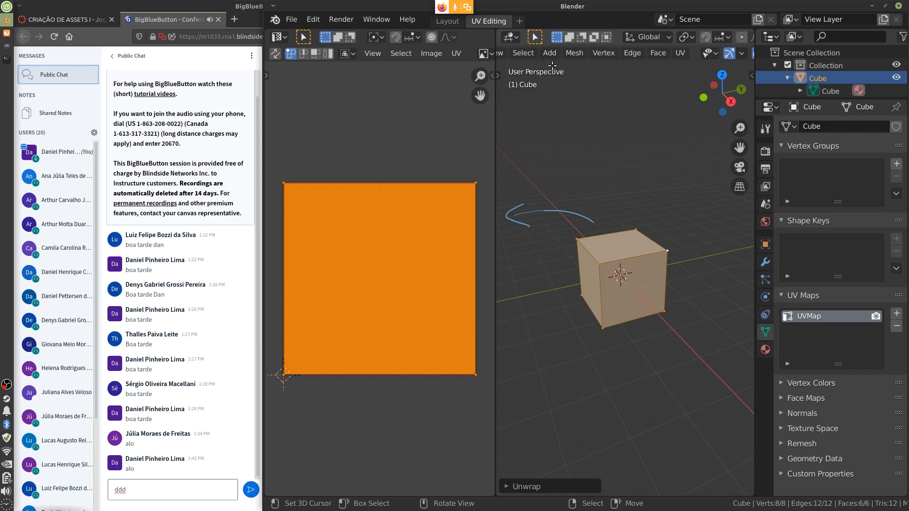
Step: Switch both the 3D viewport and the UV editor to face selection
middle_drag(544, 56, 664, 59)
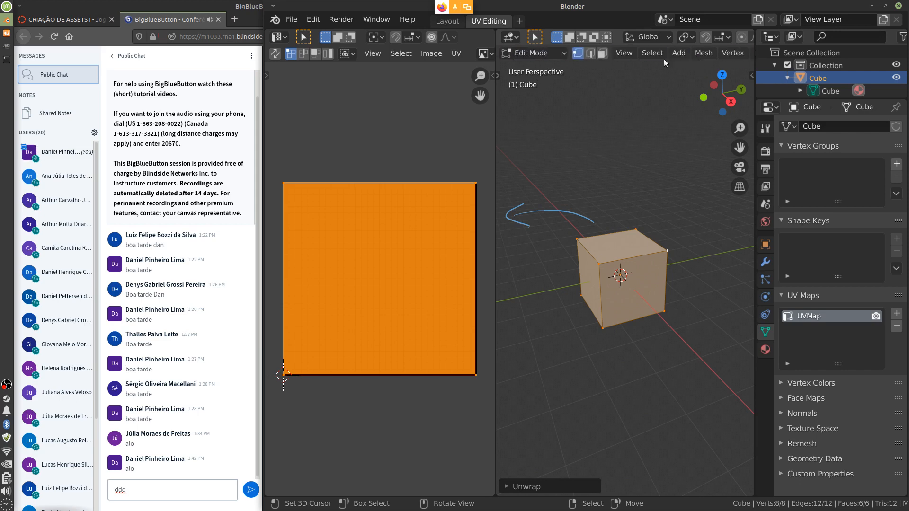
click(601, 56)
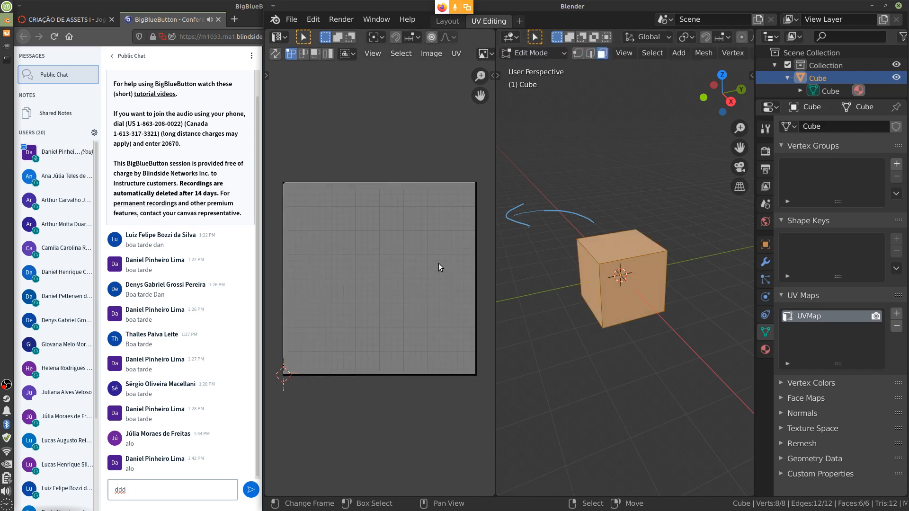
click(314, 54)
Step: Pull the stacked UV faces of the unwrapped cube apart in the UV editor
right_drag(390, 268, 360, 129)
right_drag(380, 279, 299, 431)
right_click(476, 216)
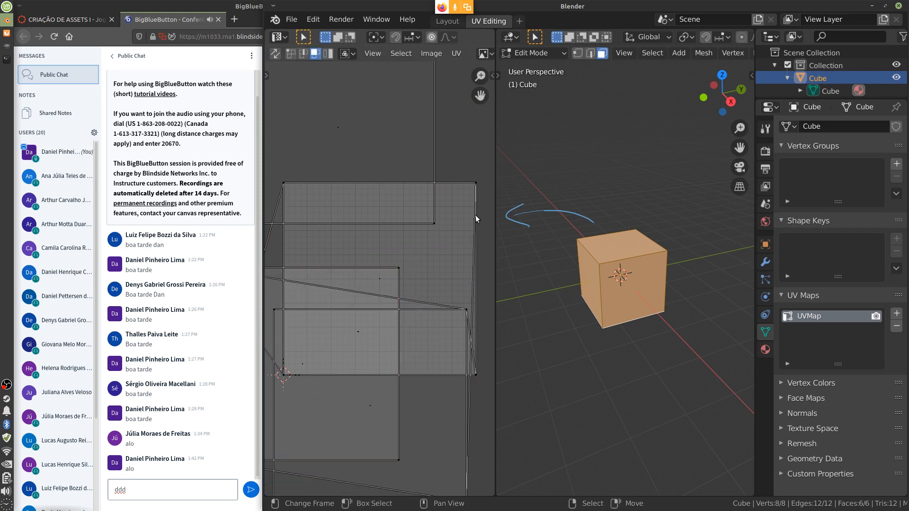
right_drag(382, 279, 527, 198)
right_click(400, 266)
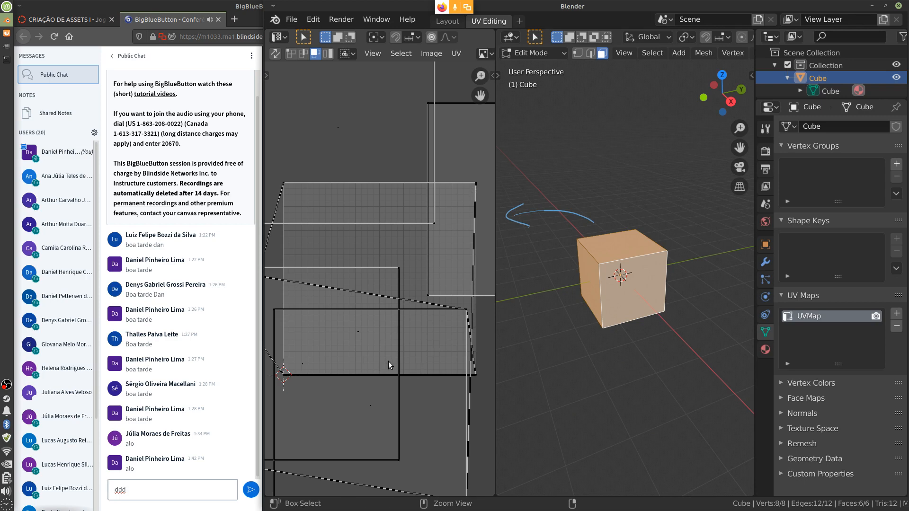
Step: Undo all the UV face moves
key(ctrl+z)
key(ctrl+z)
key(ctrl+z)
key(ctrl+z)
key(ctrl+z)
key(ctrl+z)
key(ctrl+z)
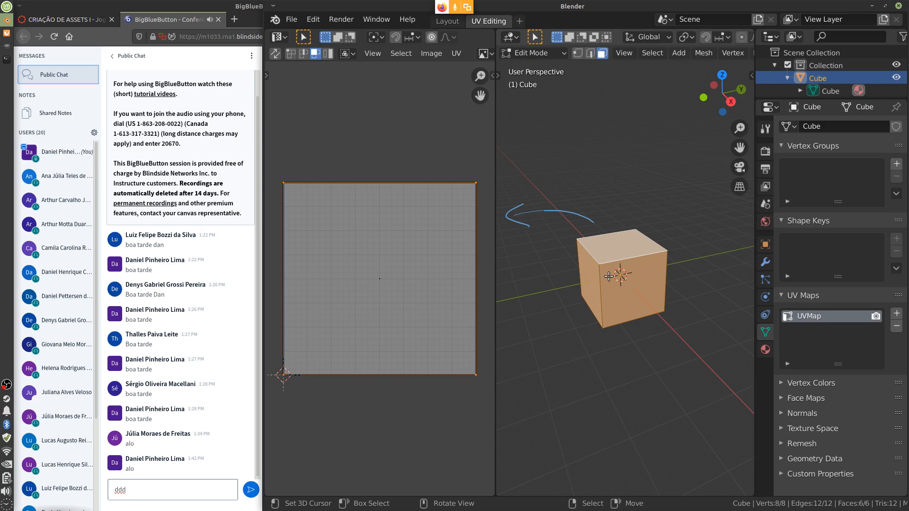
Step: Erase the annotation arrow above the cube and remove the cube's UVMap again
mouse_move(587, 214)
mouse_down()
mouse_move(563, 209)
mouse_move(530, 219)
mouse_move(513, 210)
mouse_move(520, 204)
mouse_up()
click(895, 326)
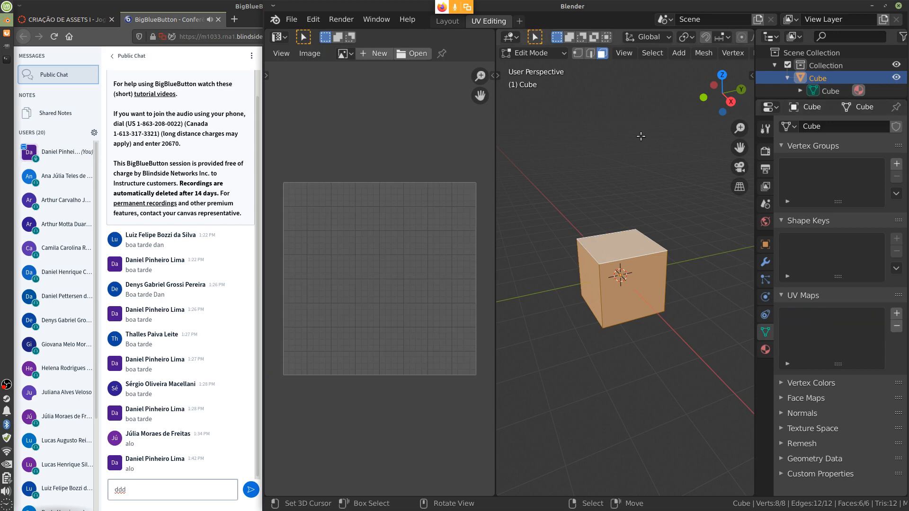
Step: Select individual side faces of the cube in turn and select the whole cube again
scroll(719, 55, down, 5)
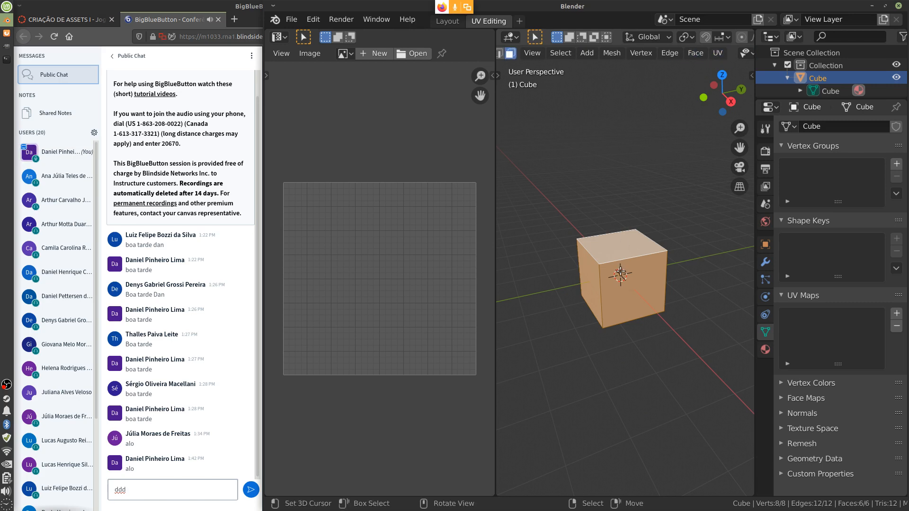
click(620, 246)
right_click(613, 280)
right_click(592, 288)
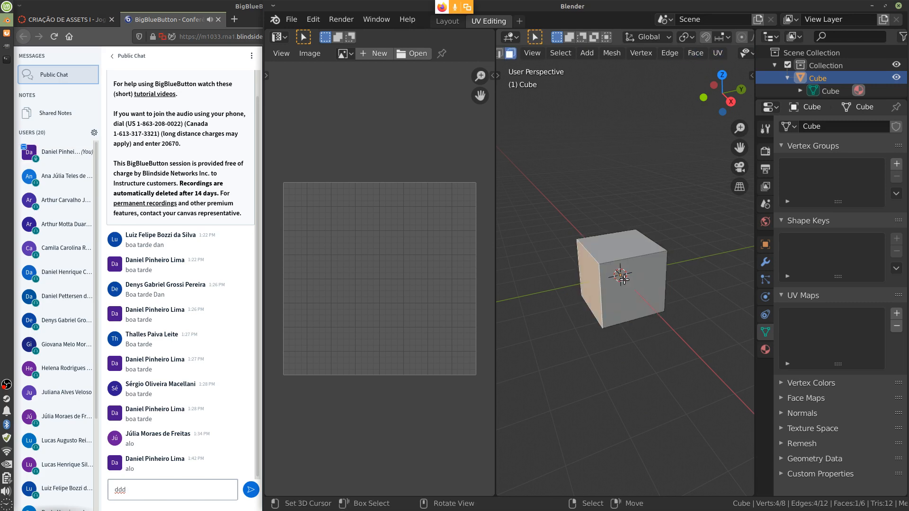
right_click(624, 279)
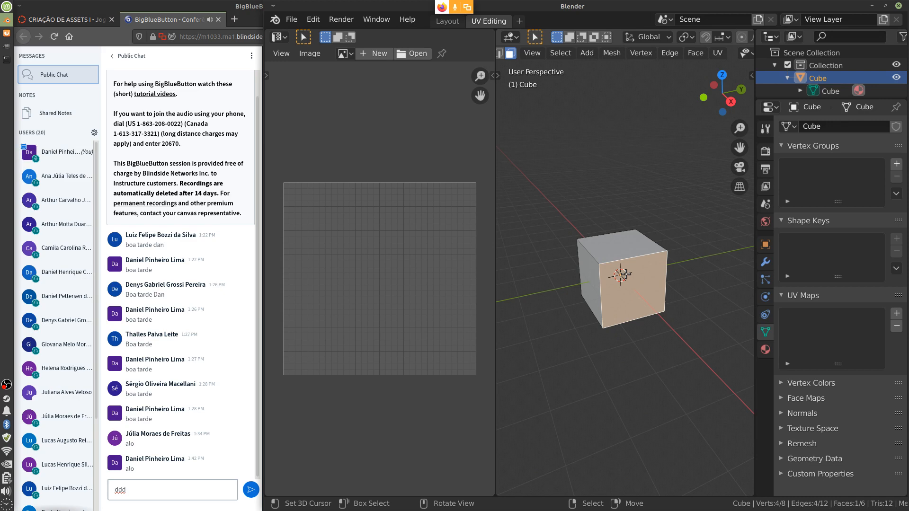
click(718, 53)
key(a)
key(u)
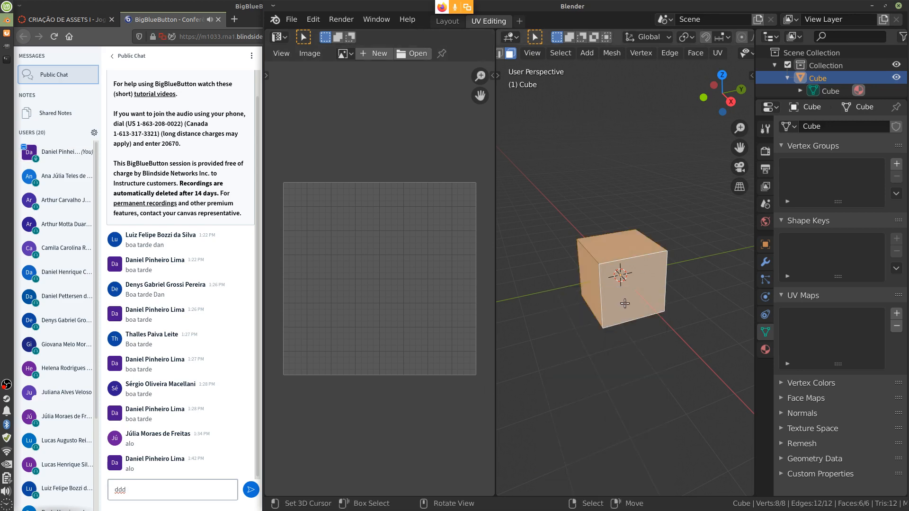
Step: Delete all of the cube's geometry and add a Monkey mesh in its place within Edit Mode
key(x)
click(622, 305)
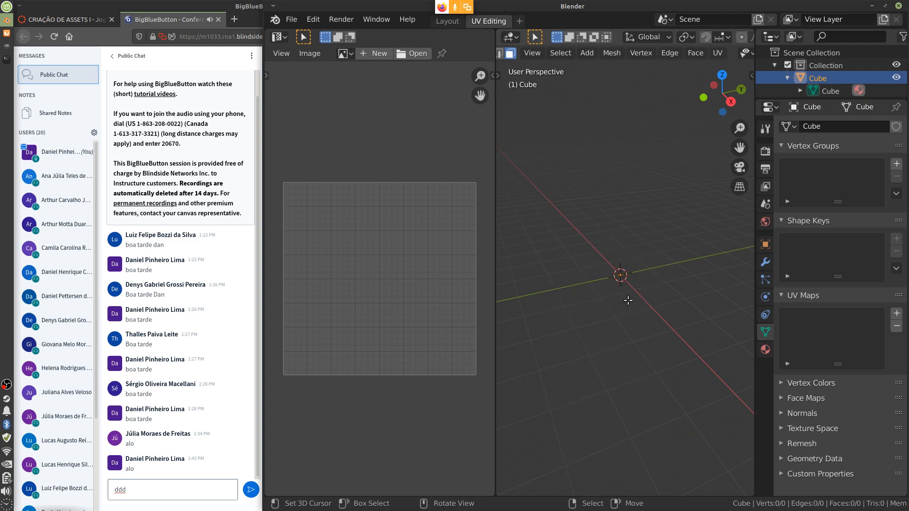
key(shift+a)
click(607, 421)
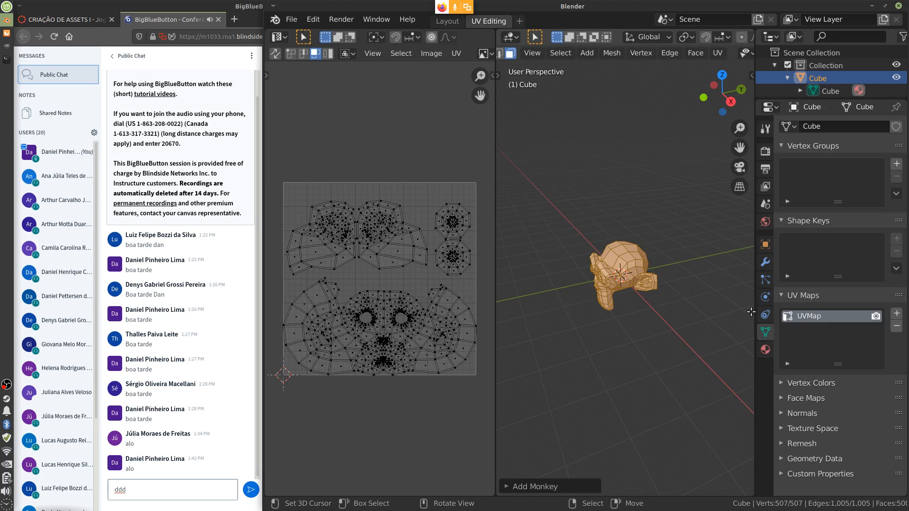
Step: Undo a trial removal of the monkey's UVMap and select its linked face island and whole layout in the UV editor
click(896, 327)
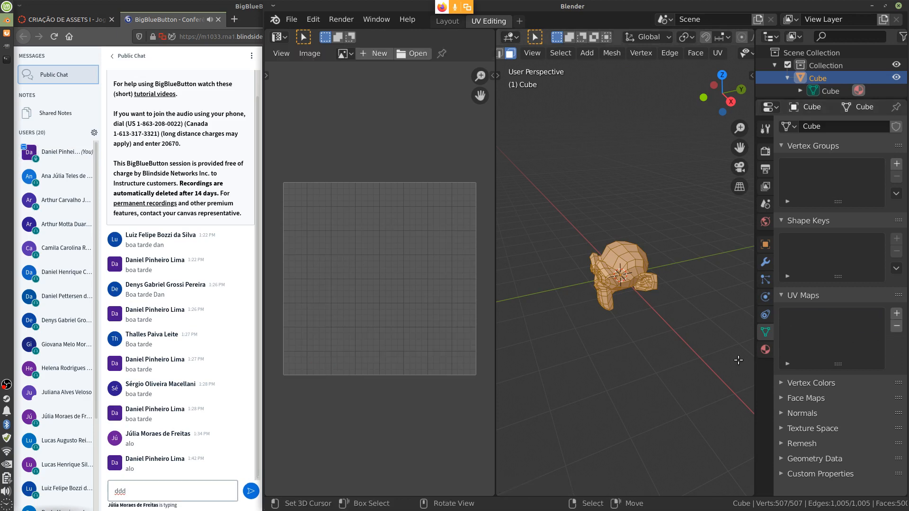
key(ctrl+z)
scroll(386, 331, up, 2)
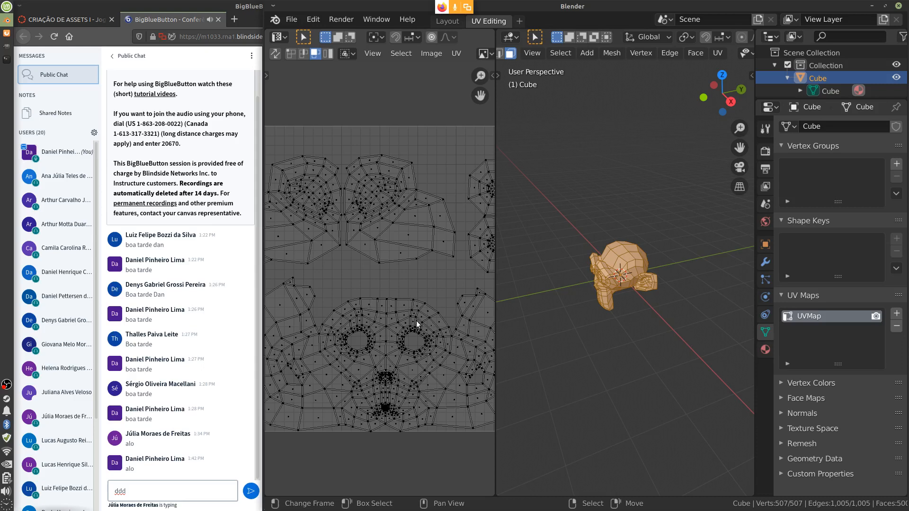
click(377, 199)
click(411, 371)
key(ctrl+l)
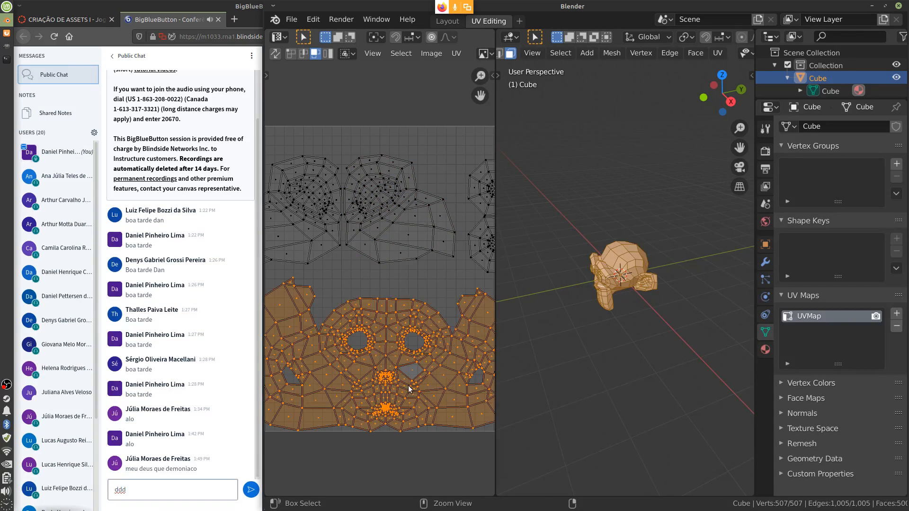
right_click(472, 249)
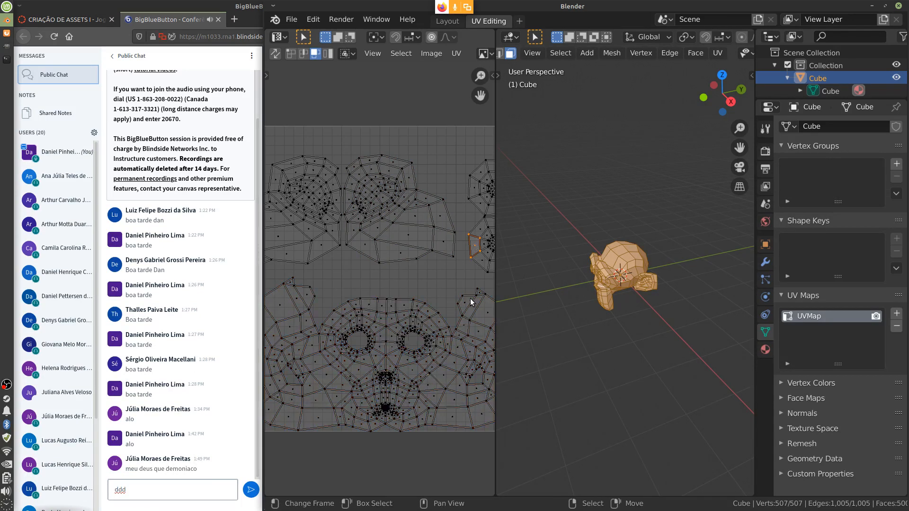
key(a)
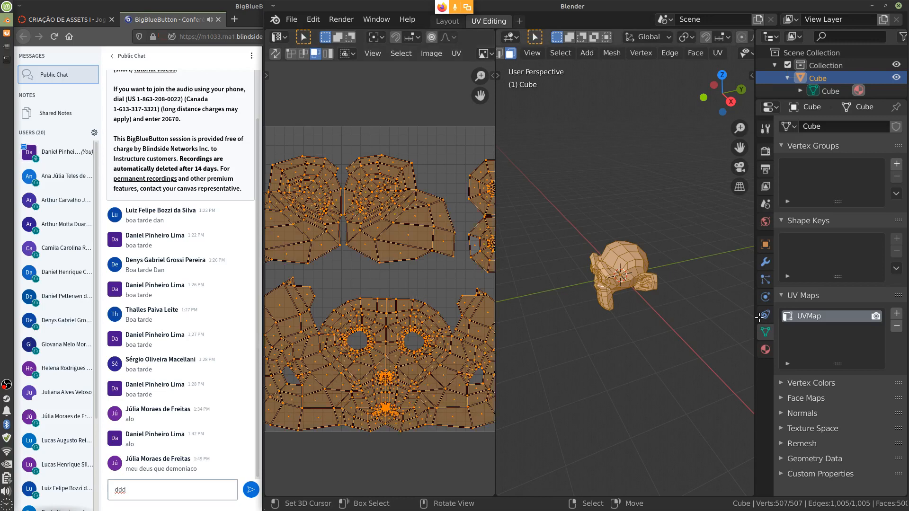
Step: Remove the monkey's default UVMap and create a new one with Unwrap
click(896, 326)
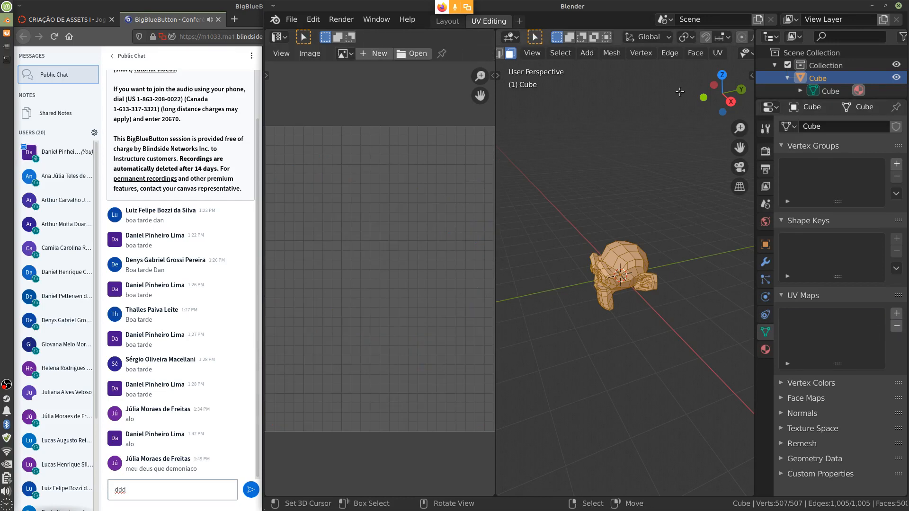
click(717, 53)
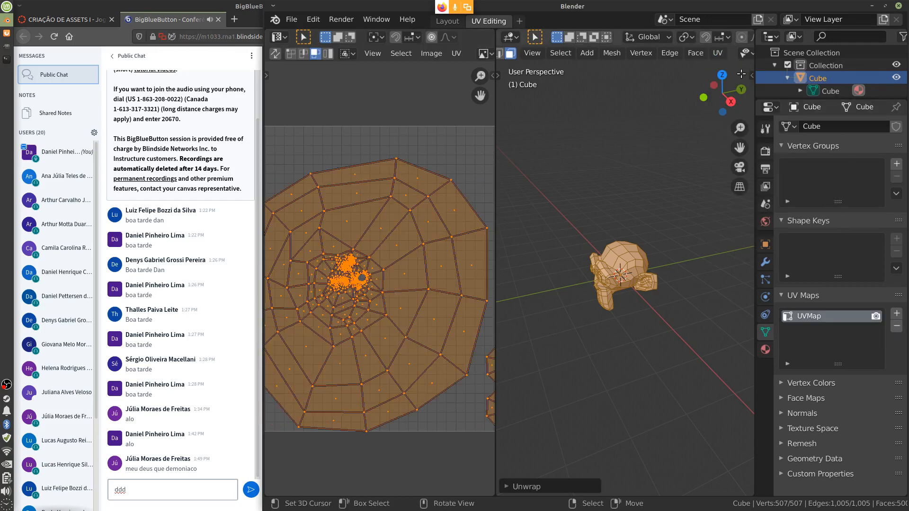
click(747, 68)
Step: Widen the UV editor and examine the dense centre of the monkey's unwrapped layout
alt+drag(456, 385, 602, 379)
click(440, 258)
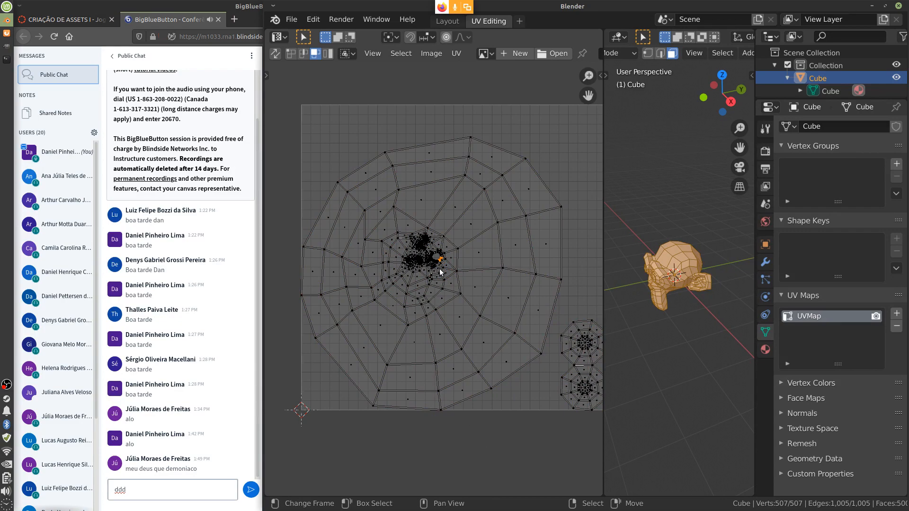
scroll(438, 260, up, 5)
middle_drag(432, 192, 502, 379)
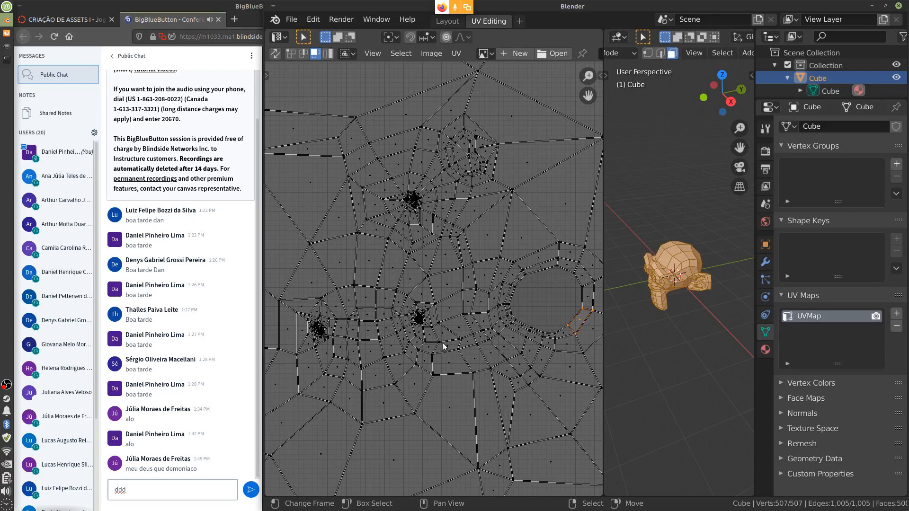
scroll(442, 343, down, 5)
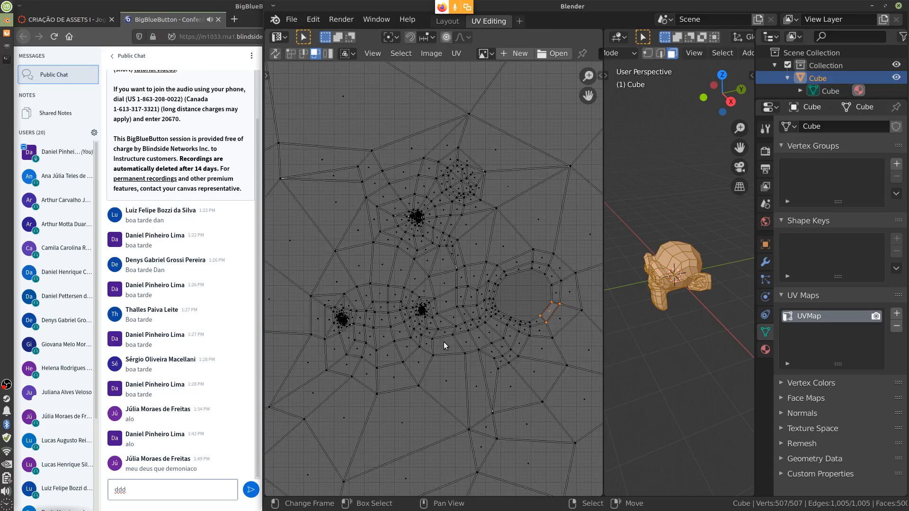
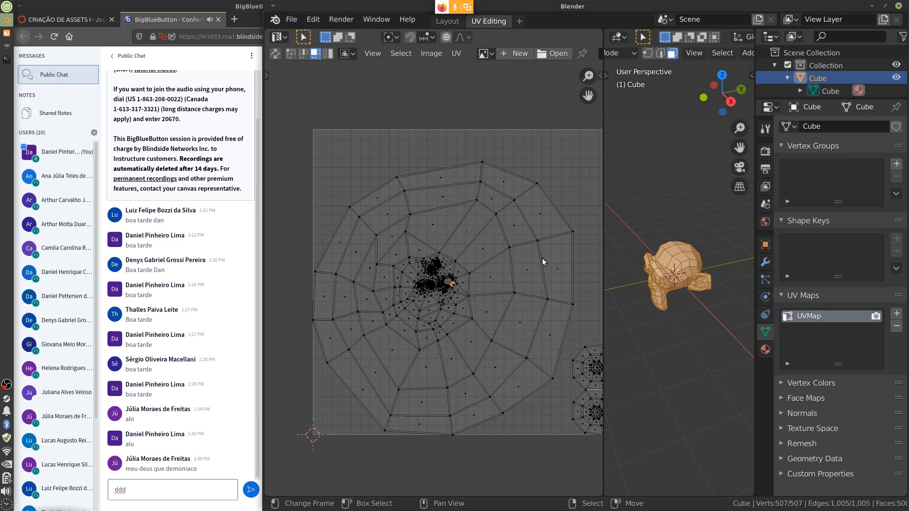
shift+middle_drag(546, 274, 510, 275)
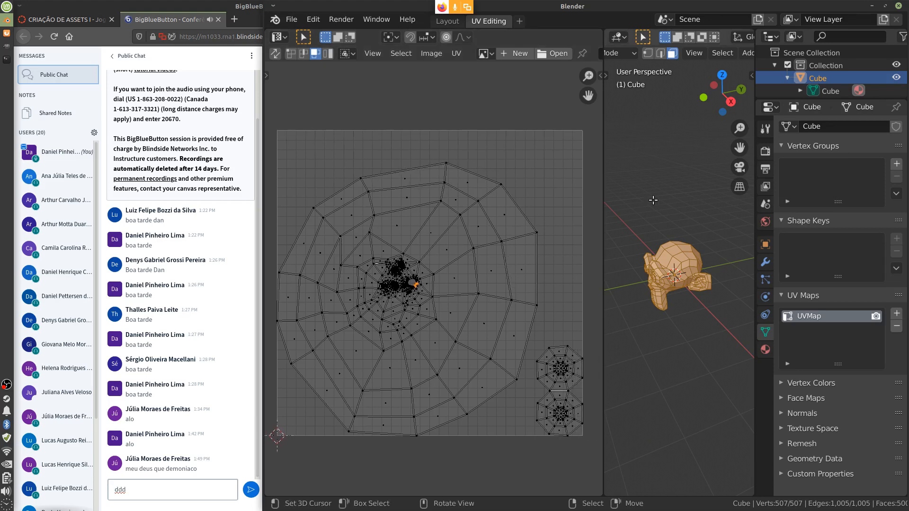
Step: Apply Smart UV Project to the monkey with Angle Limit 66, Island Margin 0 and Stretch to UV Bounds, and show the whole layout
drag(602, 226, 489, 223)
scroll(691, 53, down, 5)
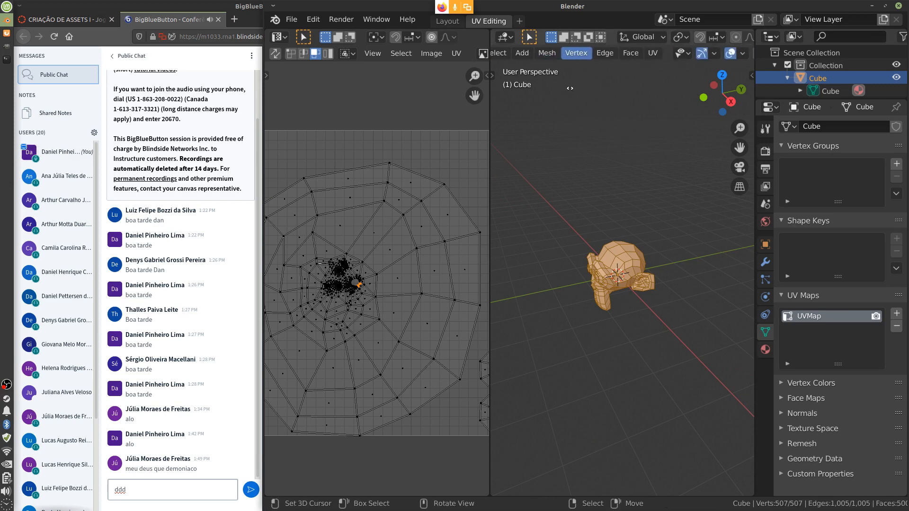
click(668, 53)
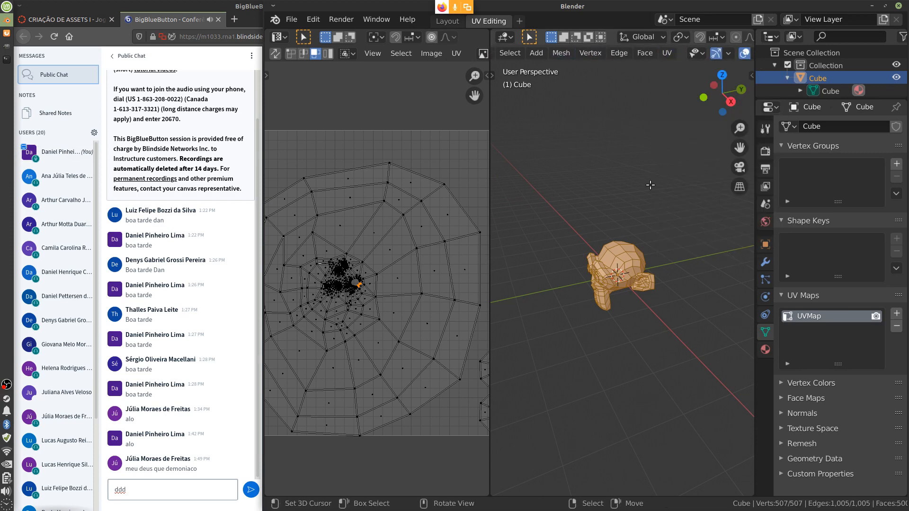
click(667, 53)
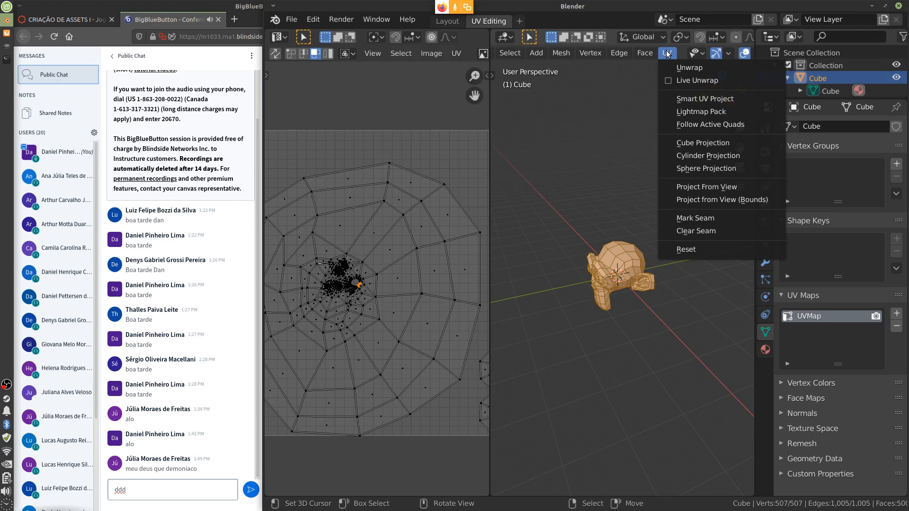
click(702, 99)
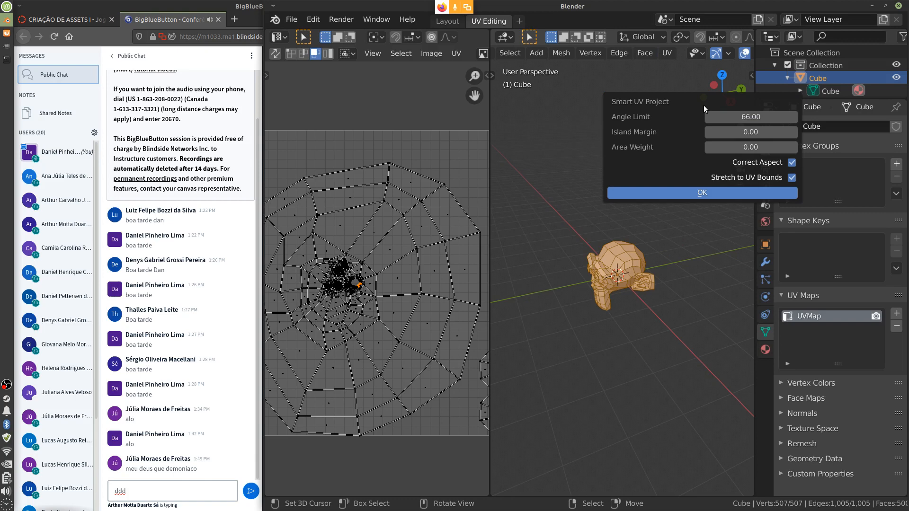
click(694, 193)
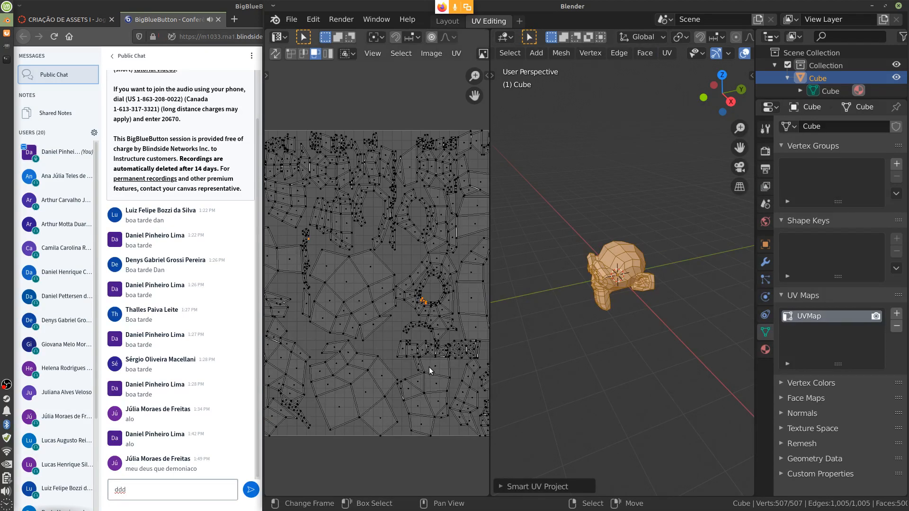
drag(489, 369, 605, 363)
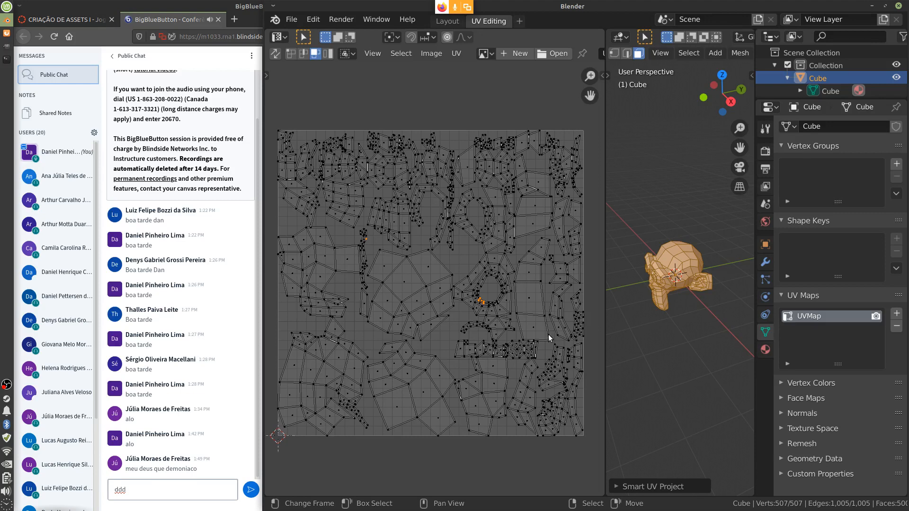
middle_drag(548, 336, 553, 334)
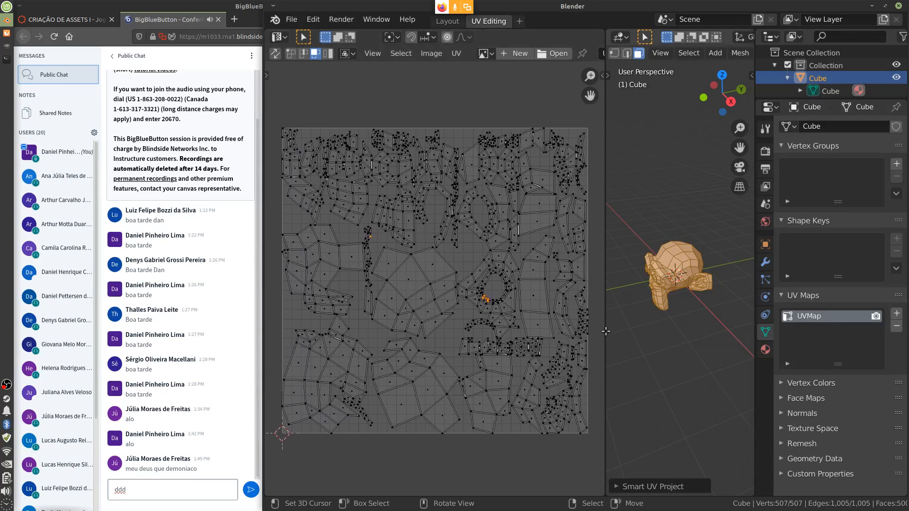
Step: Apply Lightmap Pack to the monkey's selected faces with Image Size 512, Pack Quality 12 and Margin 0.10
drag(606, 332, 555, 332)
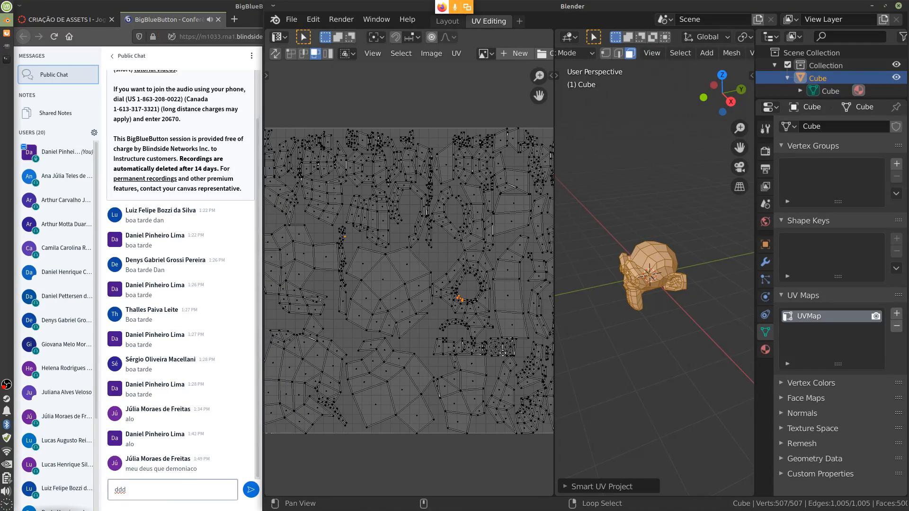
middle_drag(506, 356, 487, 358)
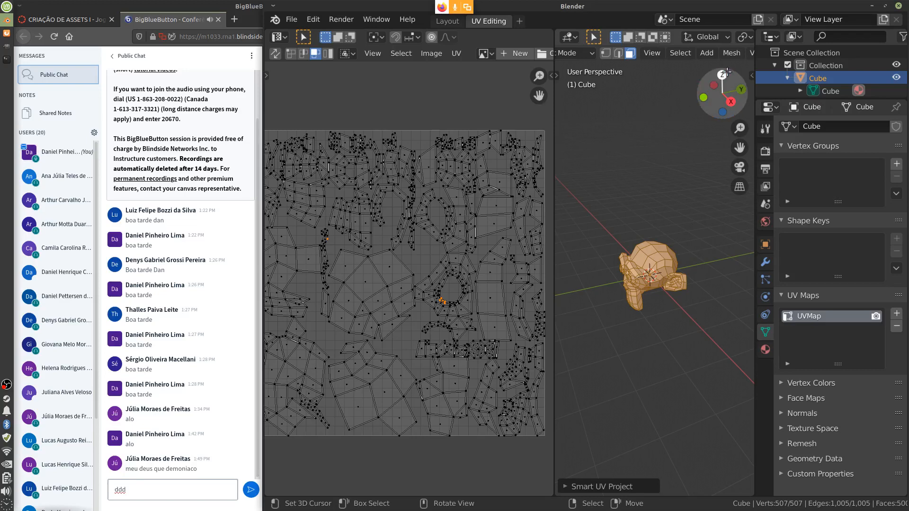
scroll(736, 55, down, 5)
click(694, 53)
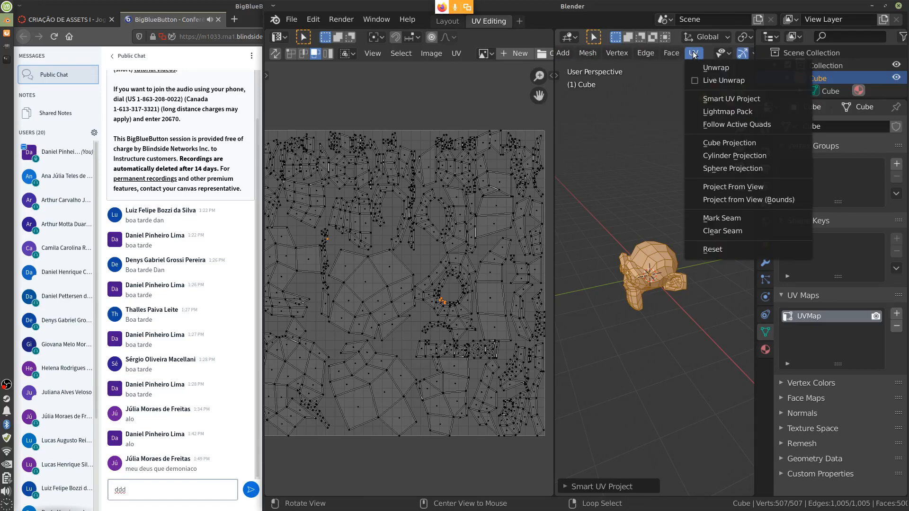
click(722, 112)
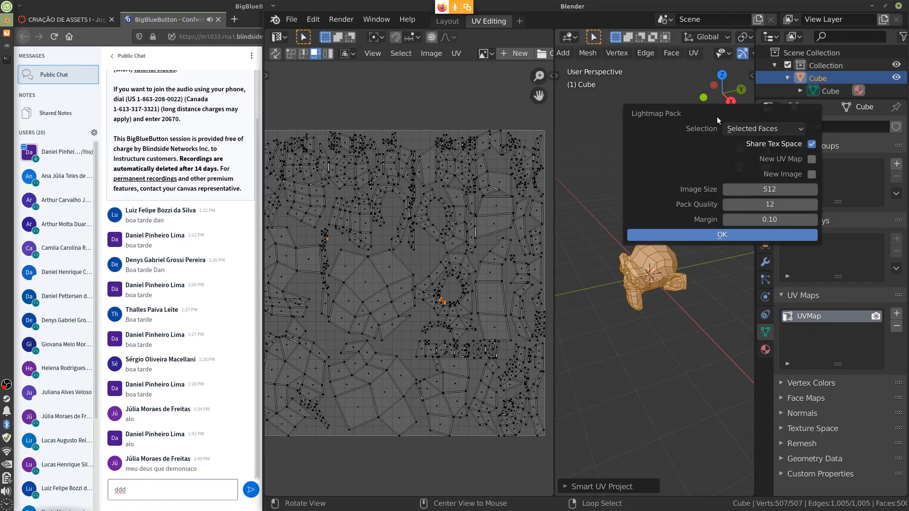
click(707, 233)
Step: Widen the UV editor and examine the monkey's packed rectangular UV faces up close and as a whole
mouse_move(432, 381)
middle_down()
mouse_move(401, 375)
mouse_move(442, 377)
middle_up()
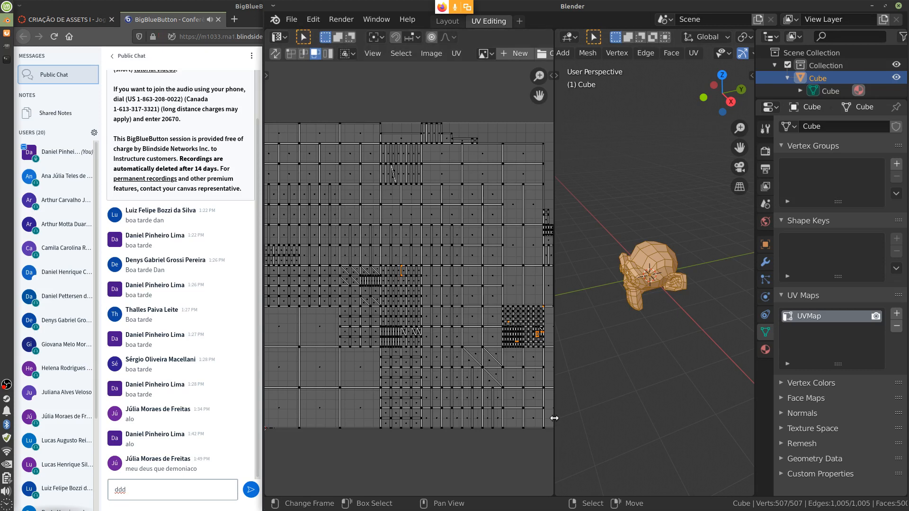
drag(552, 419, 582, 406)
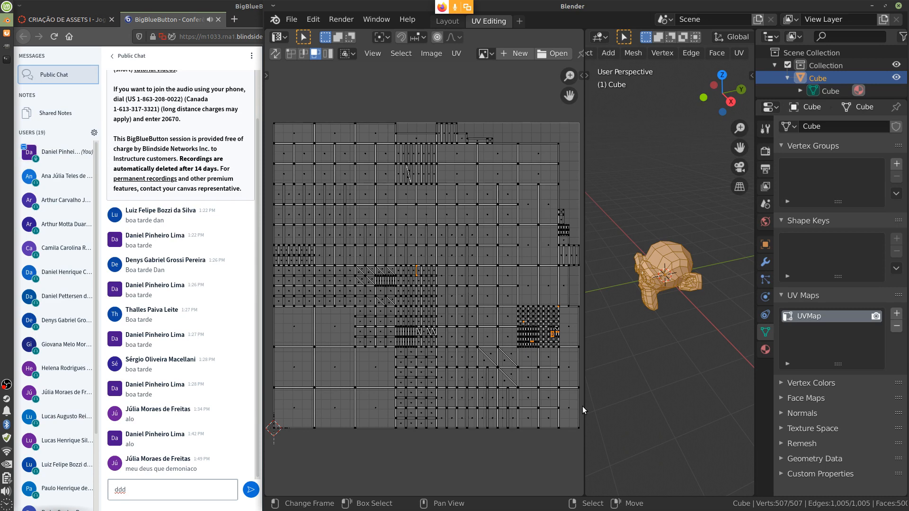
scroll(493, 198, up, 1)
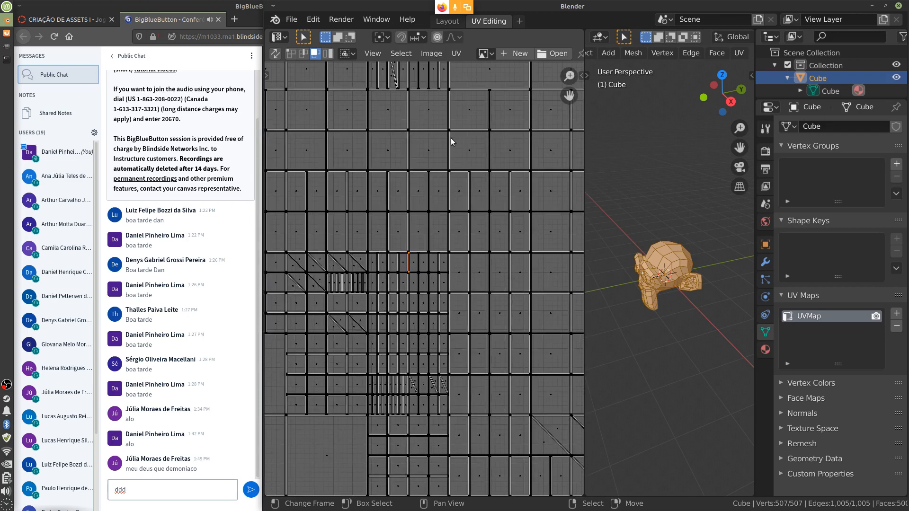
mouse_move(467, 137)
mouse_down()
mouse_move(467, 163)
mouse_move(478, 151)
mouse_up()
right_drag(475, 149, 466, 150)
scroll(479, 213, down, 4)
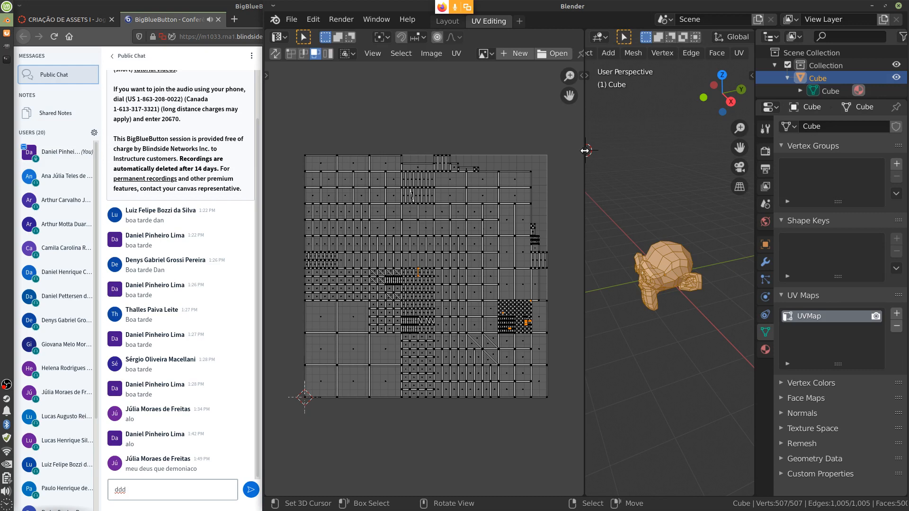
Step: Enlarge the 3D viewport and look through its available UV mapping commands
drag(585, 151, 534, 150)
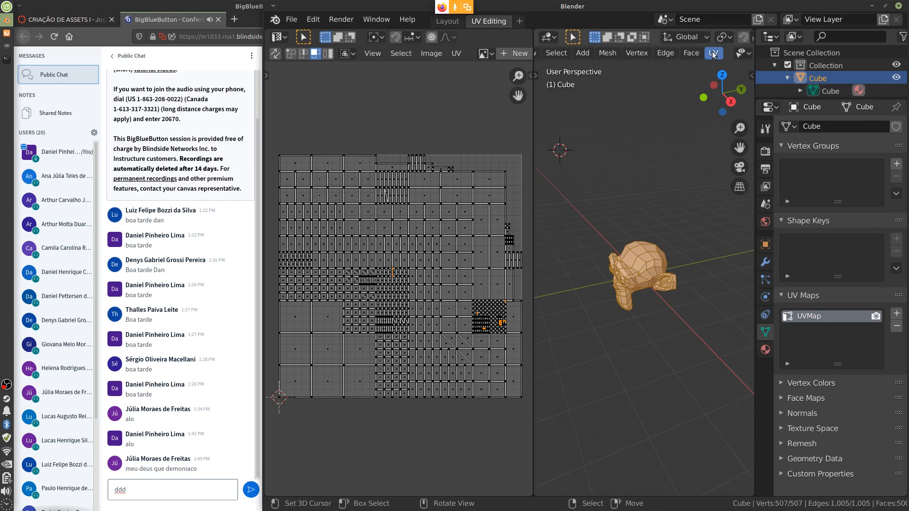
click(713, 52)
click(714, 52)
scroll(576, 56, up, 5)
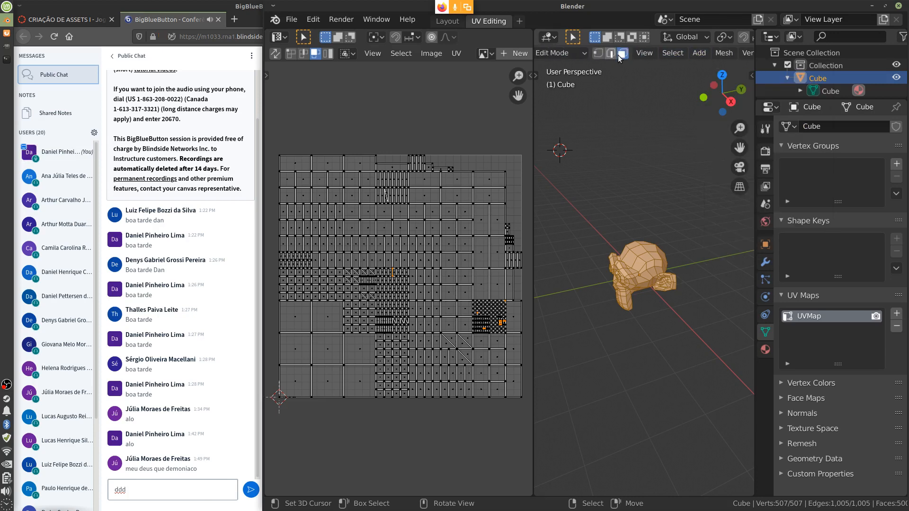
Step: Apply Follow Active Quads to the monkey's selected faces with Edge Length Mode set to Length Average
shift+right_click(641, 263)
shift+right_click(641, 263)
shift+middle_drag(669, 286, 662, 285)
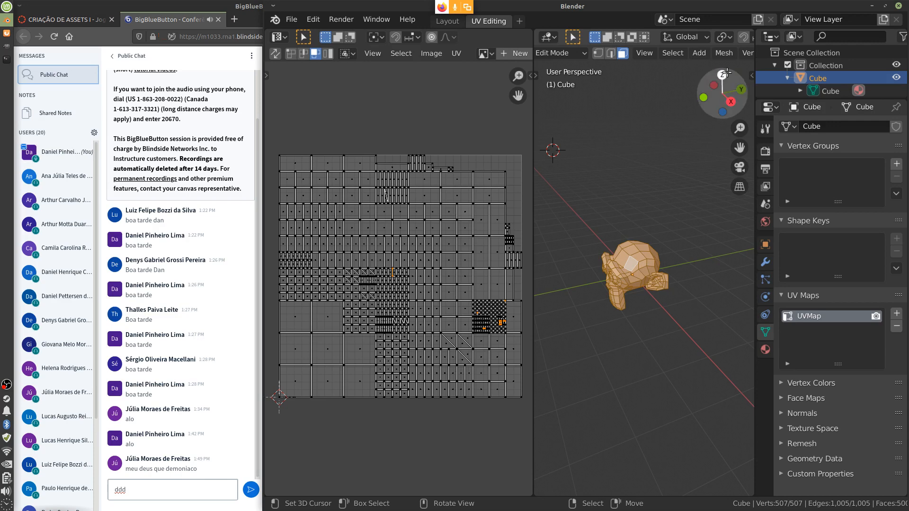
click(733, 53)
scroll(729, 53, down, 5)
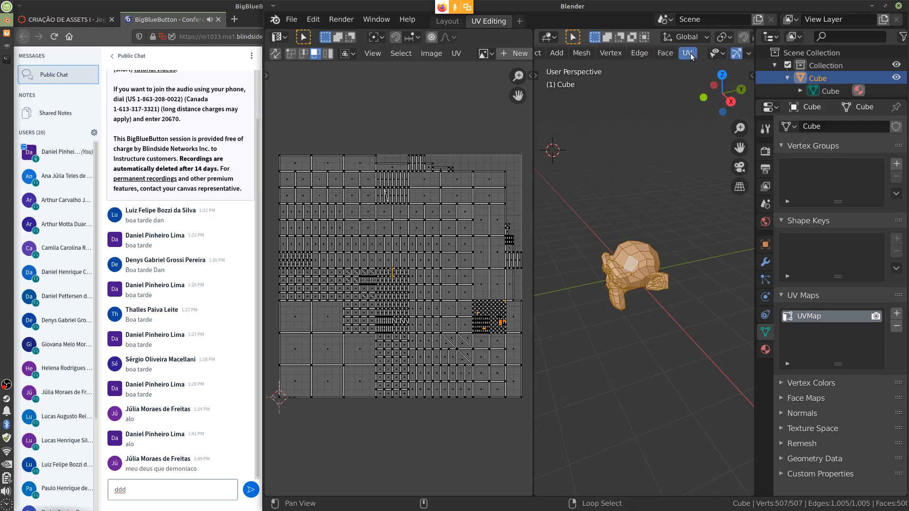
click(688, 53)
click(732, 124)
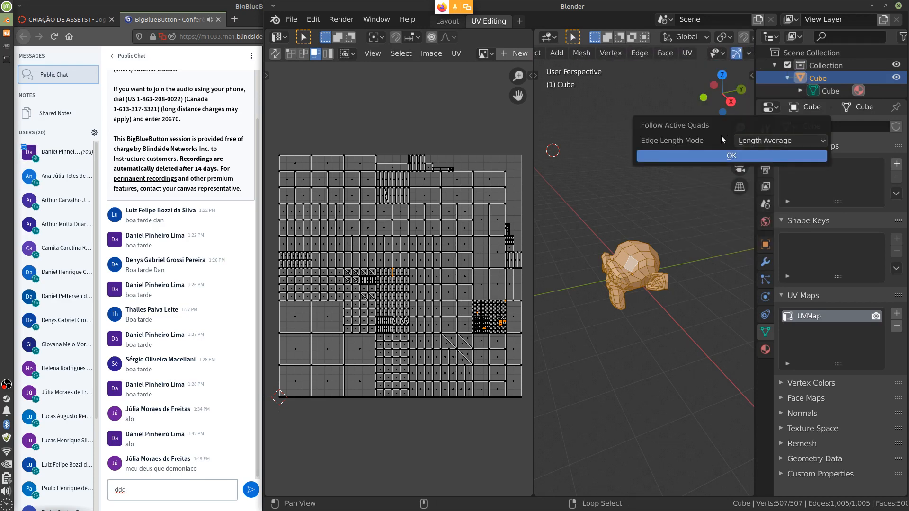
click(707, 160)
middle_drag(464, 322, 399, 339)
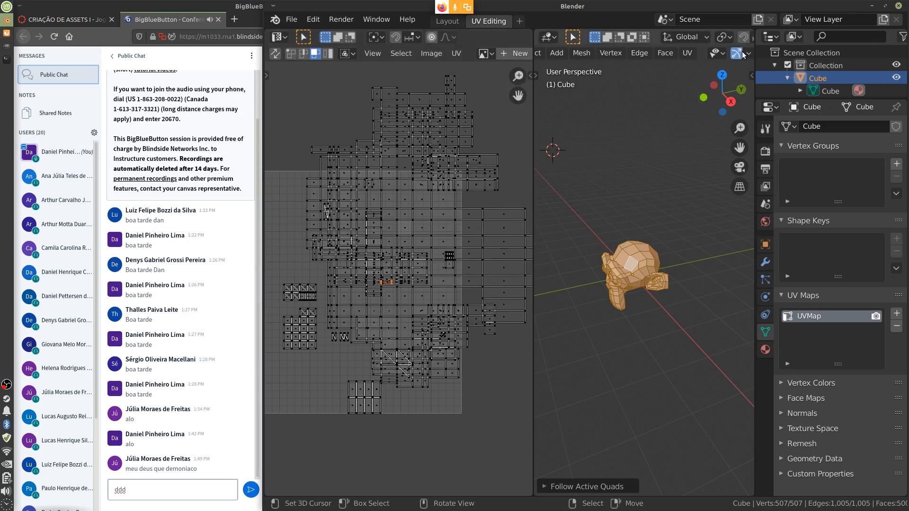
Step: Apply Cube Projection to the monkey's selected faces and show the whole UV layout
scroll(724, 56, down, 5)
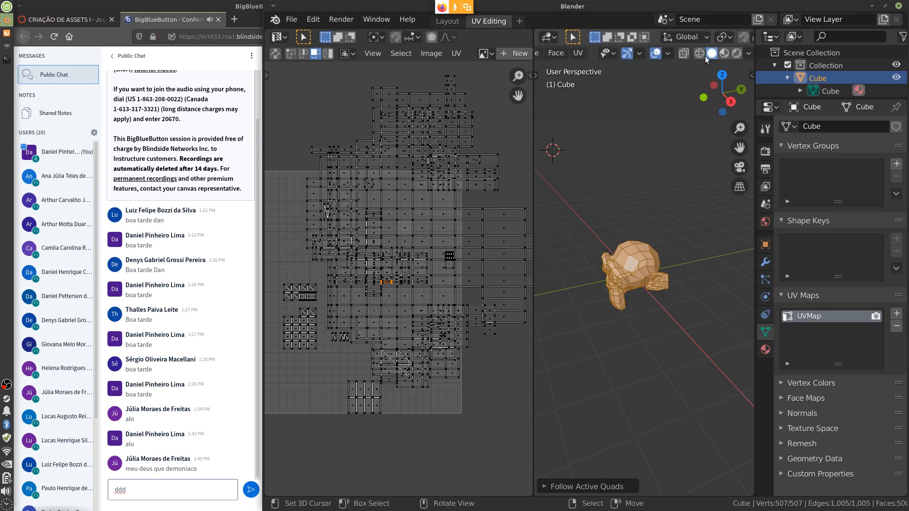
click(578, 53)
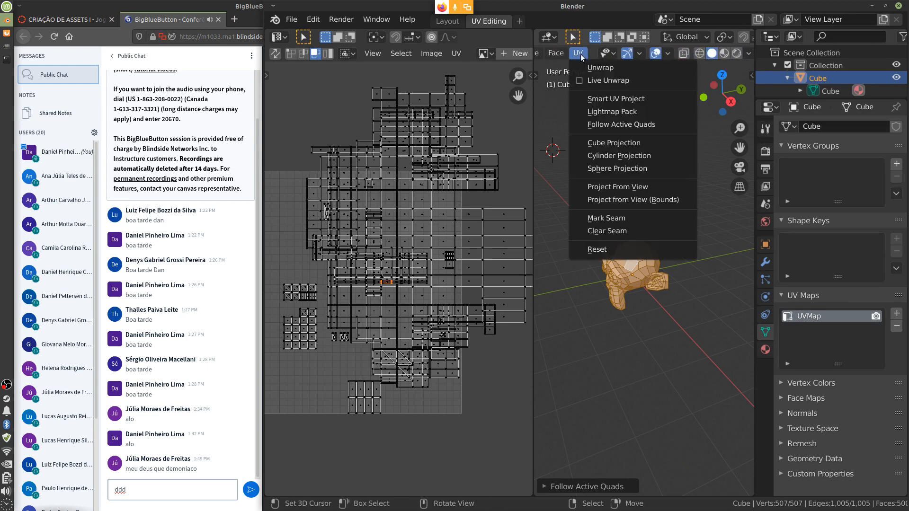
click(652, 144)
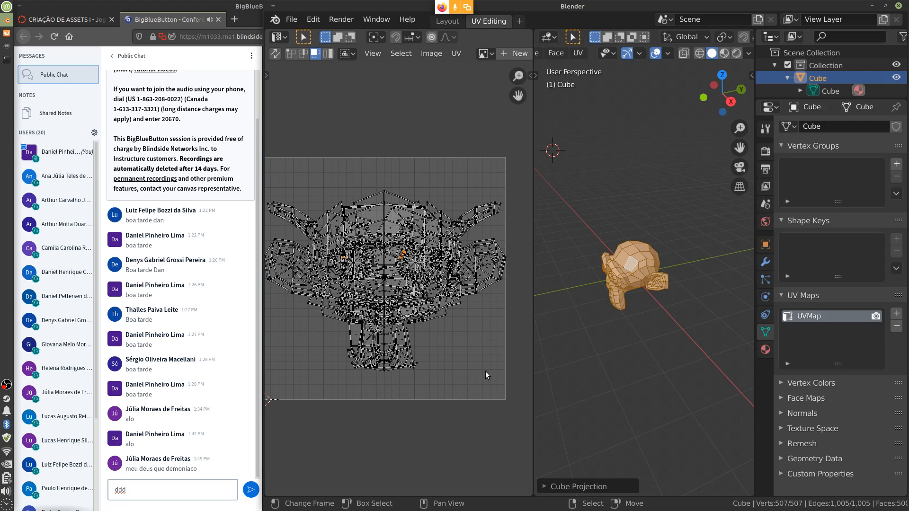
middle_drag(481, 364, 487, 351)
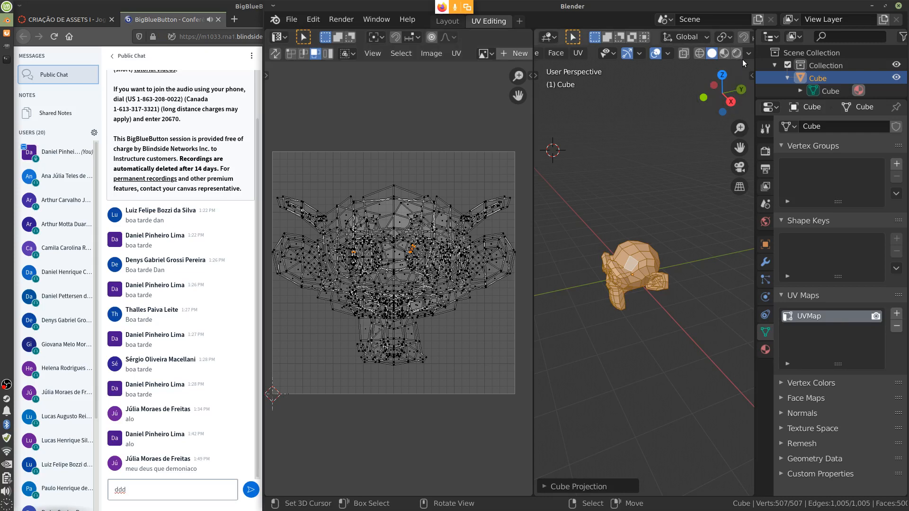
Step: Remap the monkey's faces with Cylinder Projection, followed by Sphere Projection, to compare the two layouts
scroll(744, 58, down, 1)
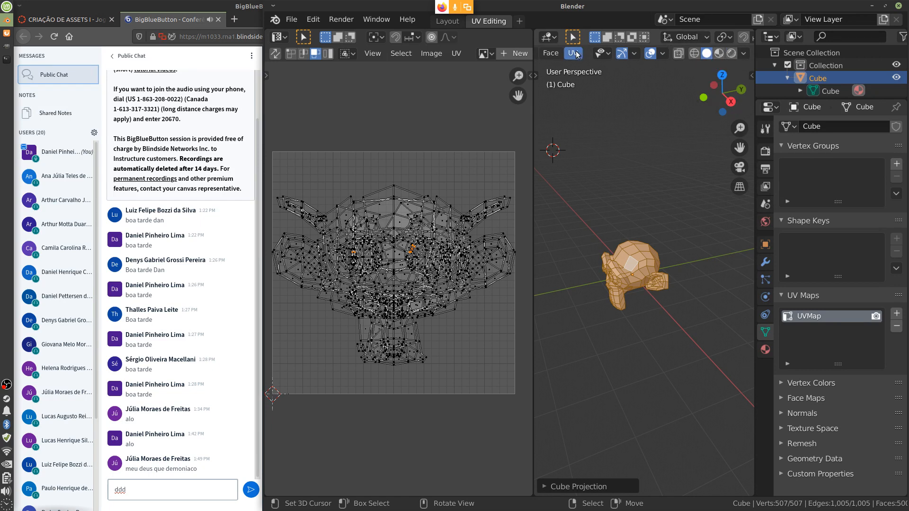
click(572, 52)
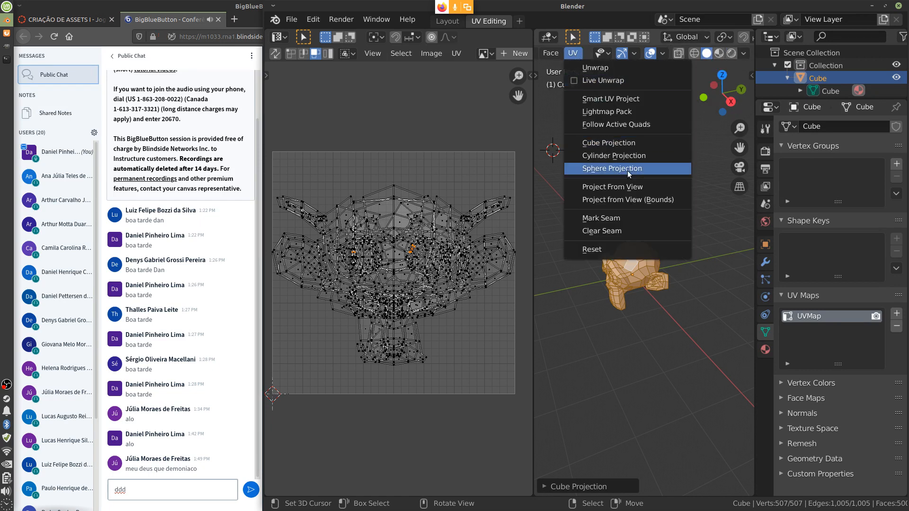
click(651, 155)
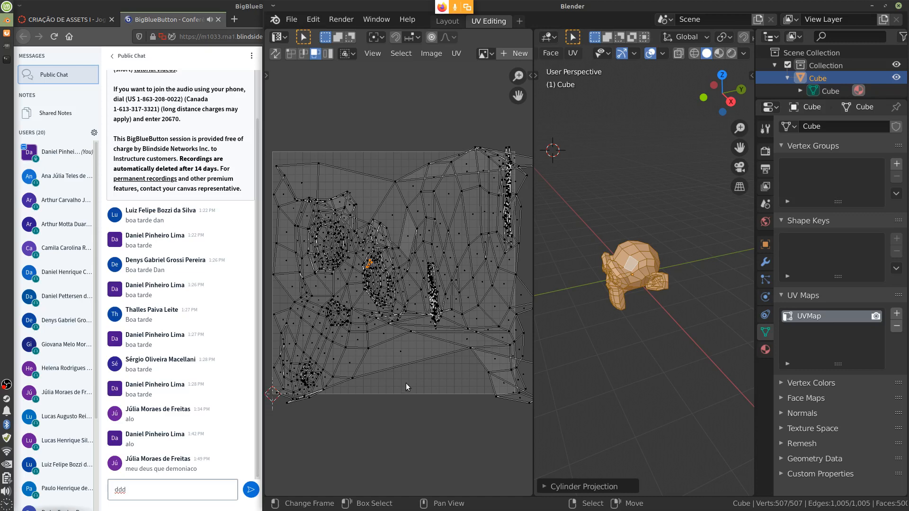
click(572, 52)
click(651, 168)
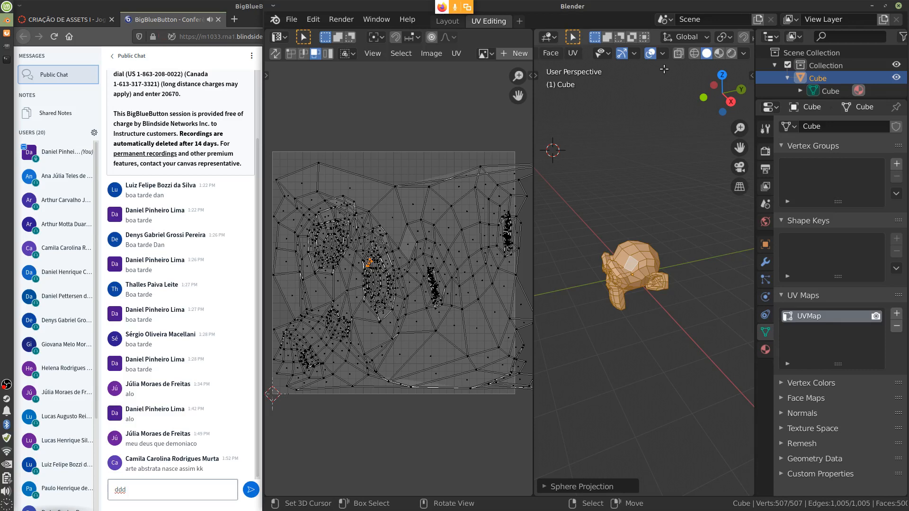
Step: Map the monkey's faces with Project From View using the current angled perspective view
click(573, 54)
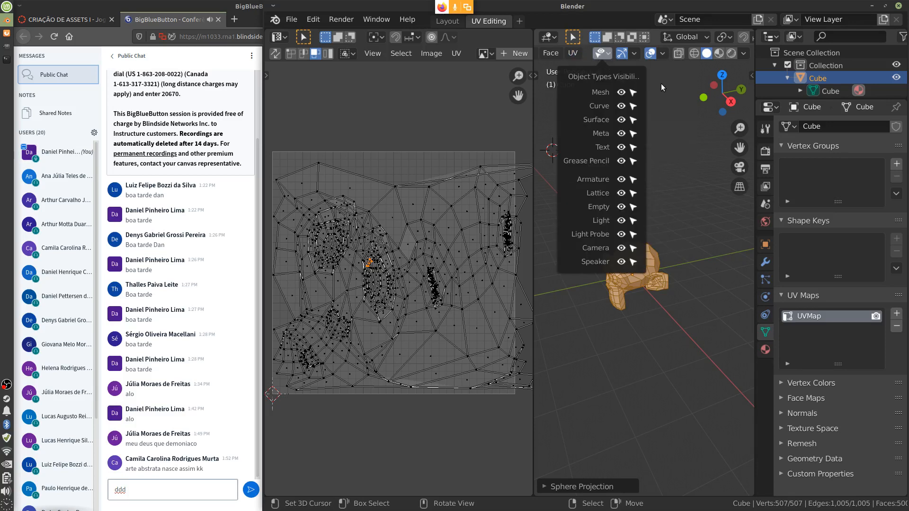
click(574, 52)
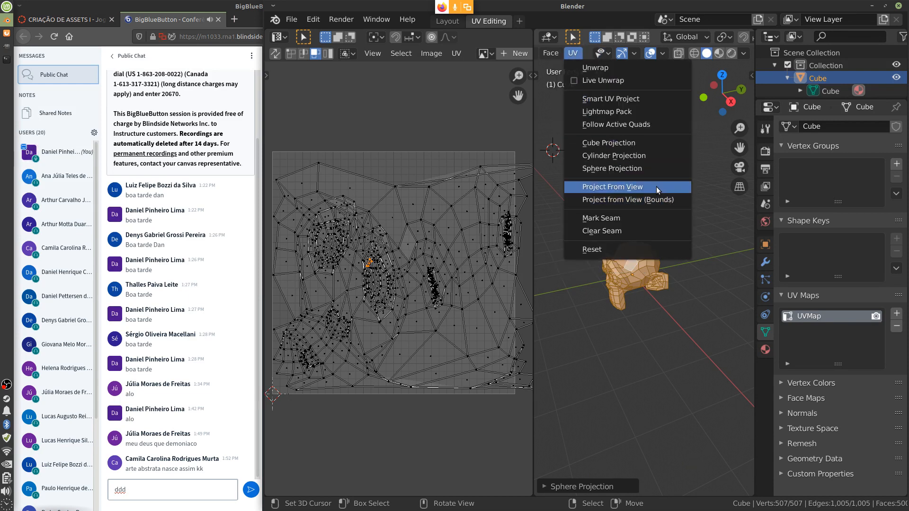
click(574, 52)
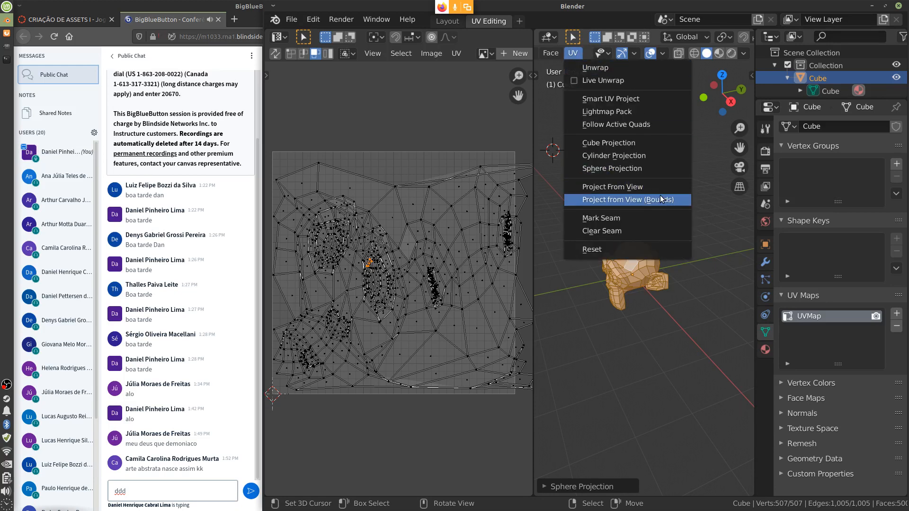
click(643, 189)
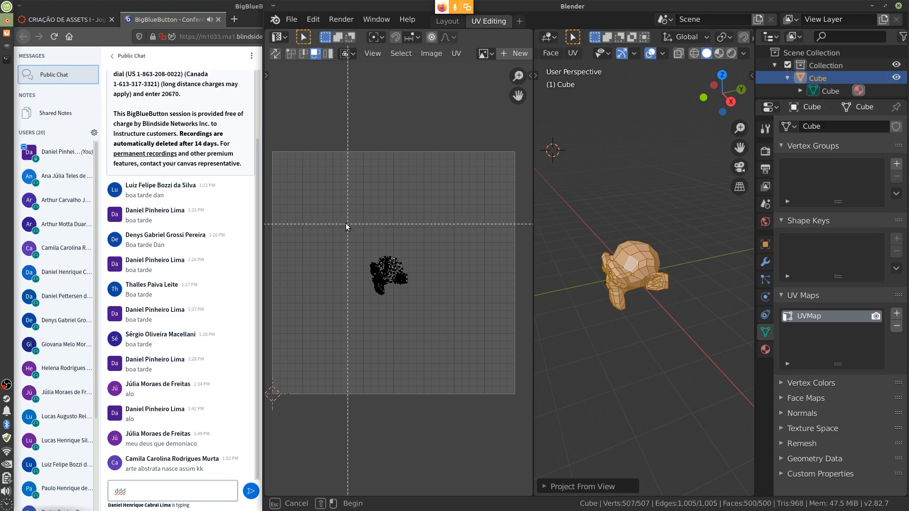
Step: Select all of the projected monkey UVs in the UV editor and scale them up
drag(345, 223, 431, 319)
scroll(419, 305, up, 1)
scroll(419, 305, up, 3)
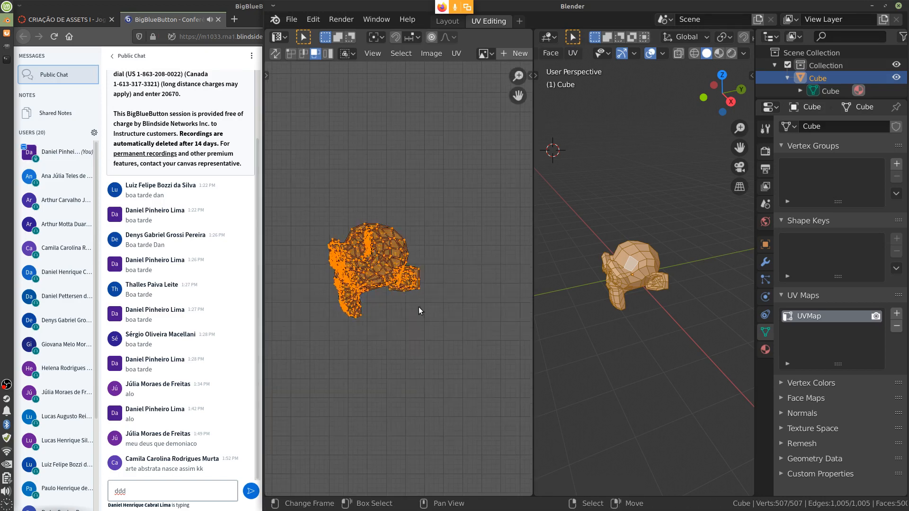
key(s)
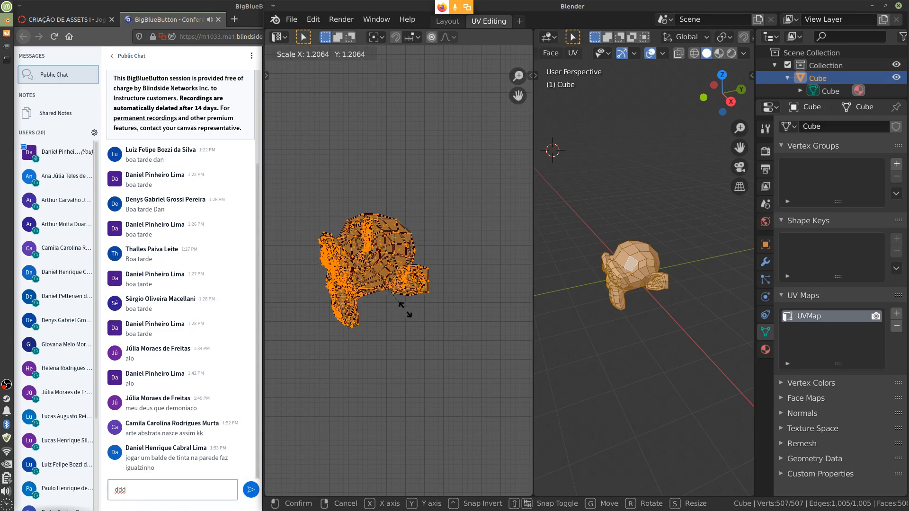
click(438, 336)
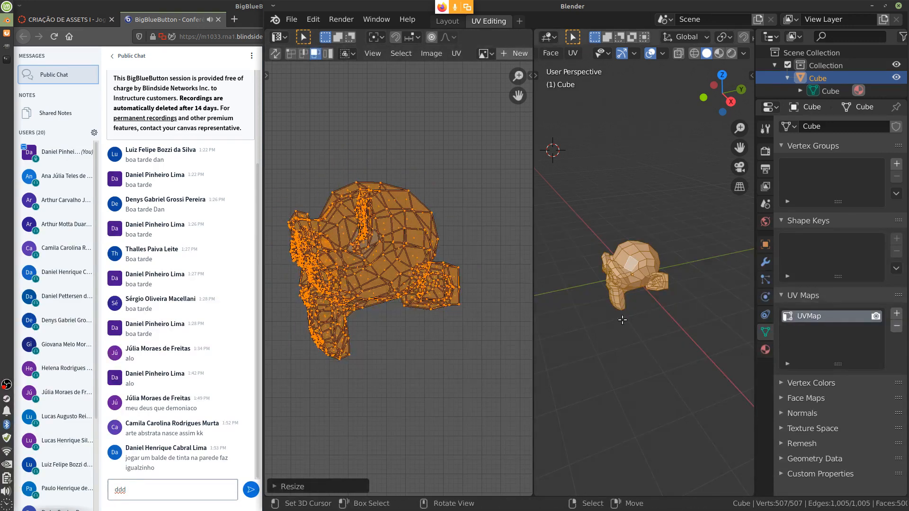
Step: Set the 3D viewport to the front orthographic view and apply Project From View to the monkey's faces
alt+drag(623, 318, 725, 278)
alt+middle_drag(725, 278, 696, 289)
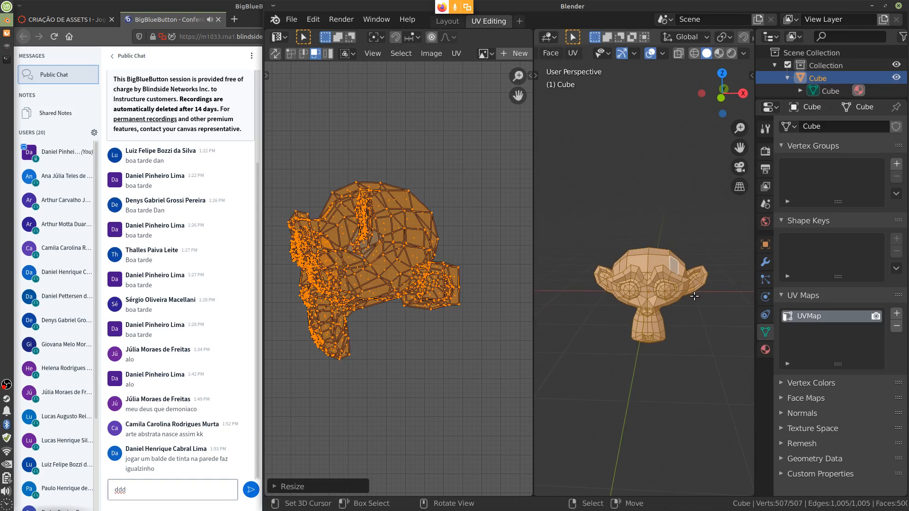
key(KP_5)
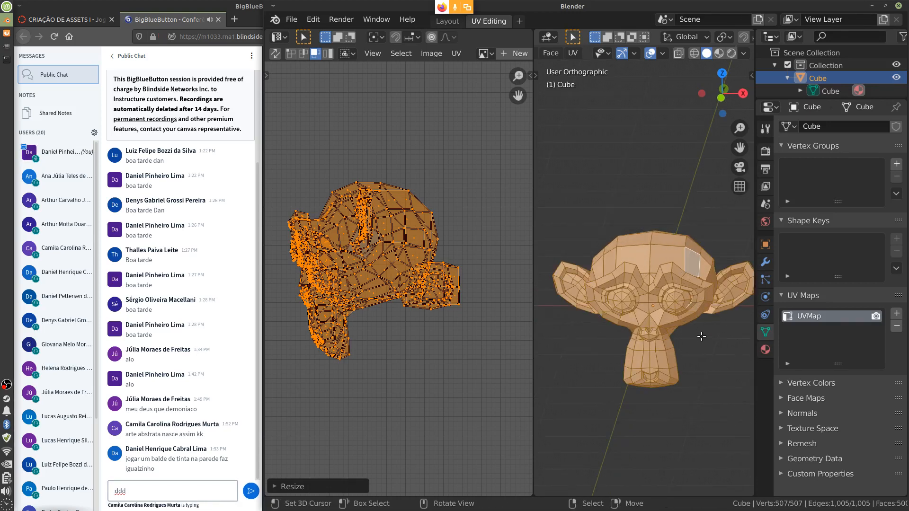
alt+middle_drag(684, 323, 697, 290)
key(KP_1)
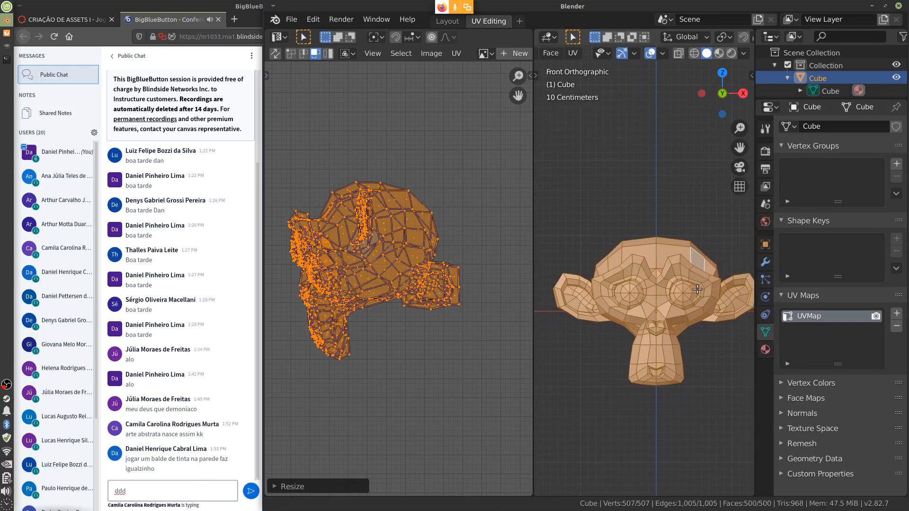
click(573, 52)
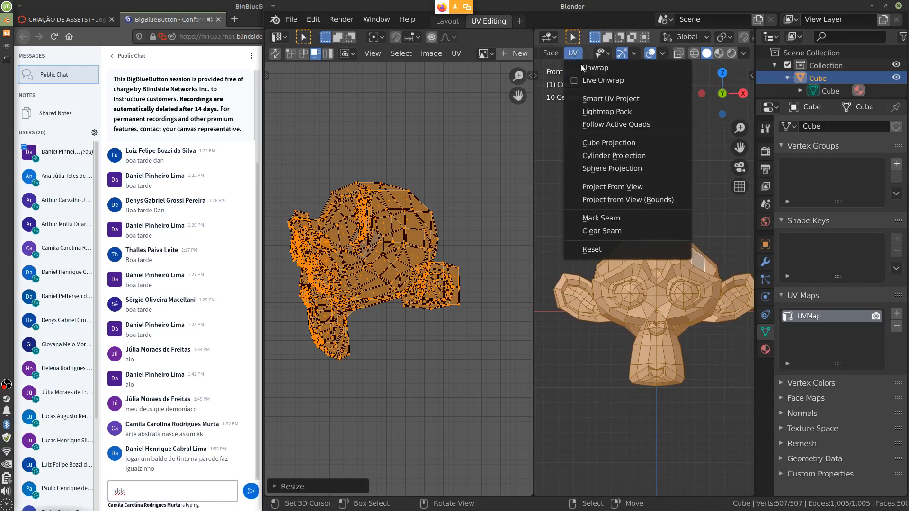
click(646, 187)
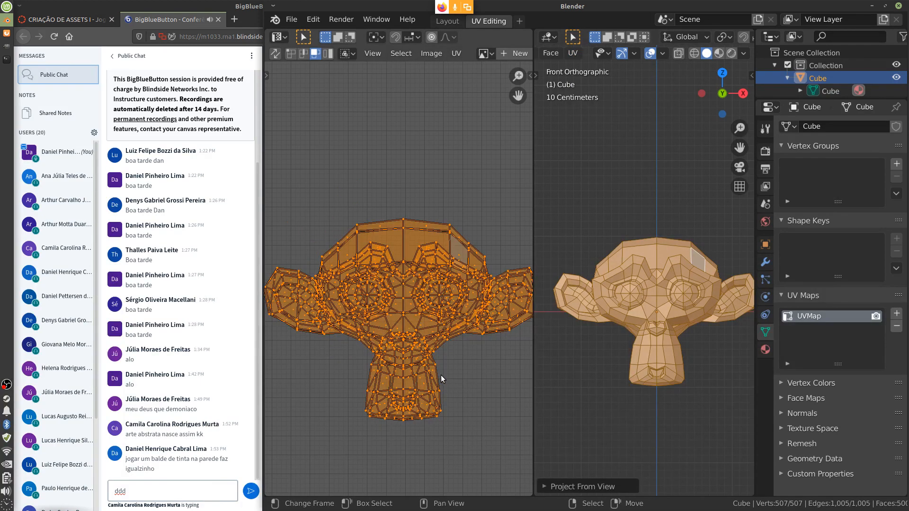
scroll(441, 375, down, 1)
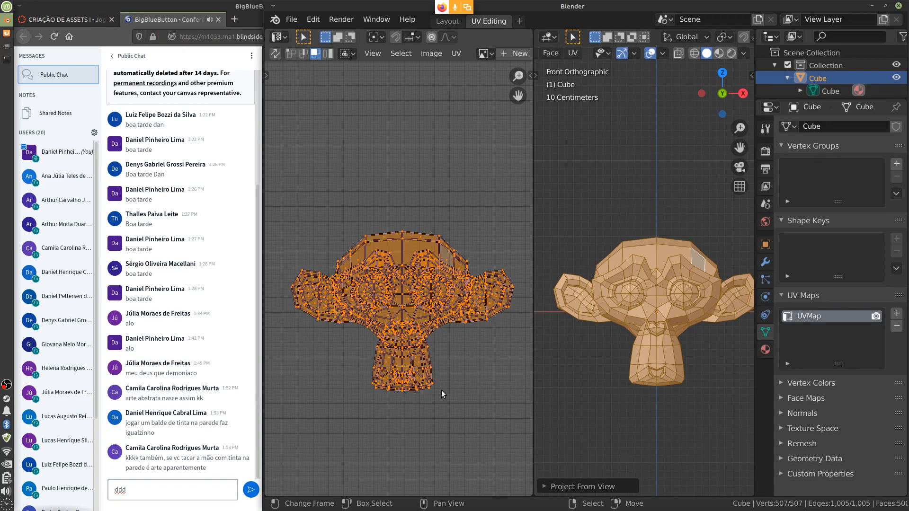
Step: Apply Project From View again, followed by Project from View (Bounds), to the monkey's faces from the front view
click(573, 54)
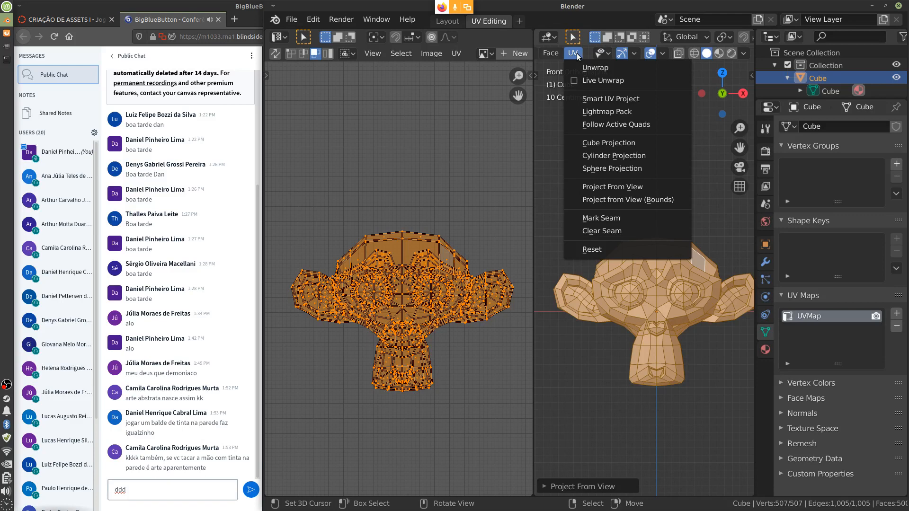
click(611, 187)
scroll(425, 346, down, 2)
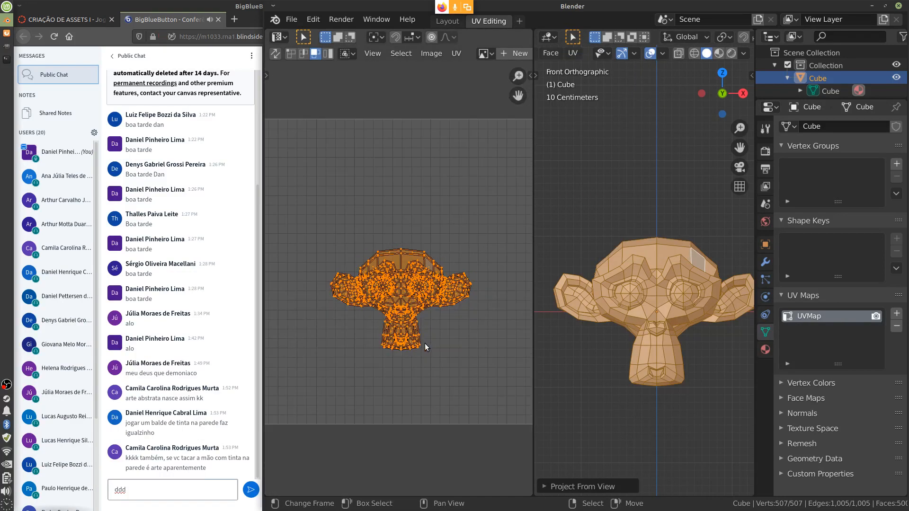
scroll(424, 346, down, 1)
click(573, 53)
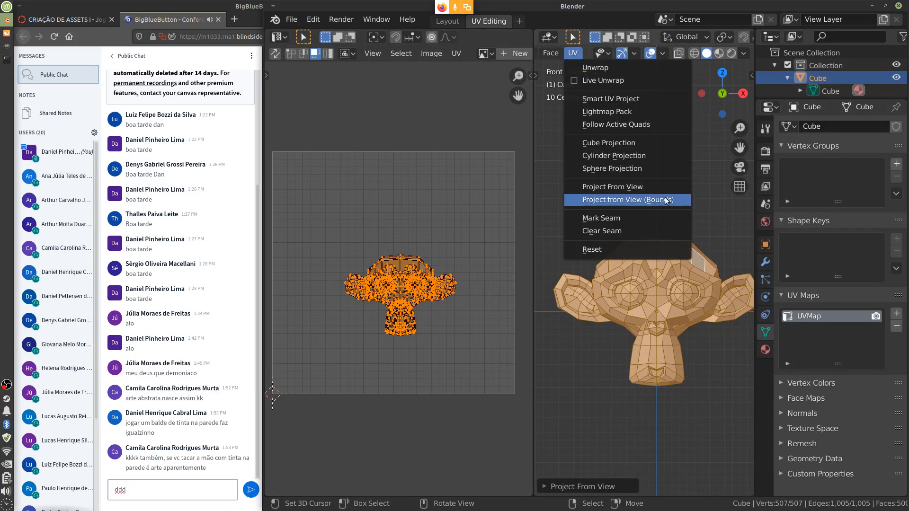
click(665, 202)
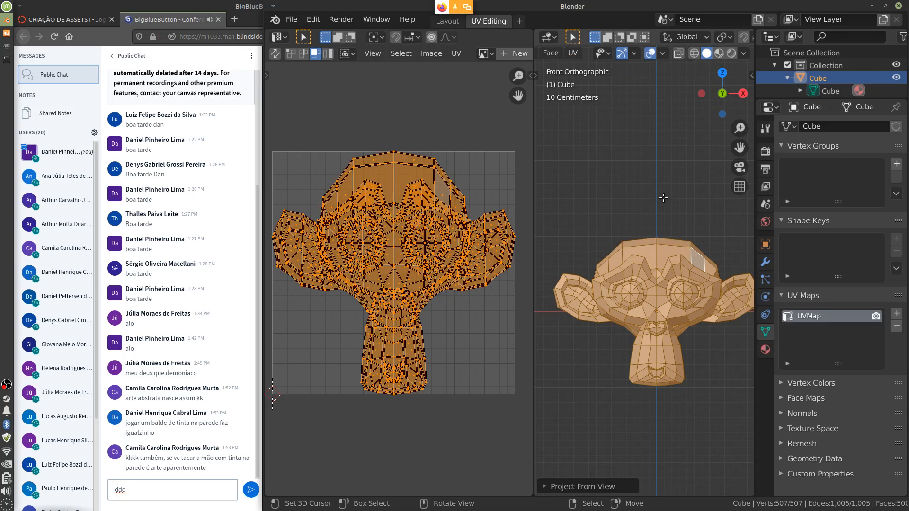
click(572, 53)
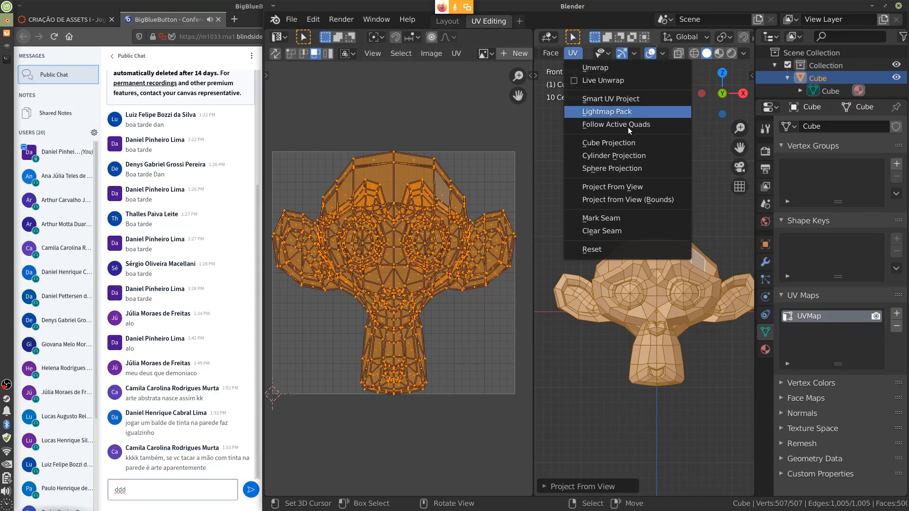
click(660, 201)
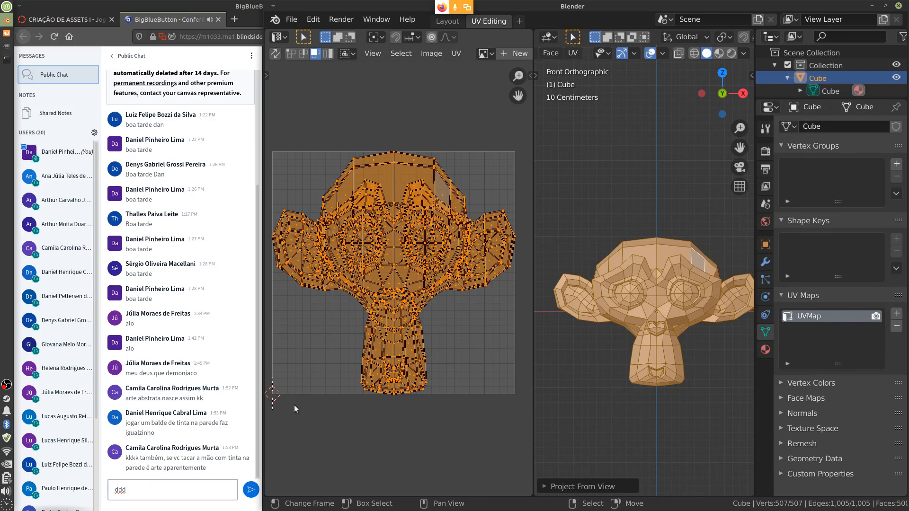
Step: Reset the monkey's UV mapping and start scaling the stacked faces in the UV editor
click(573, 53)
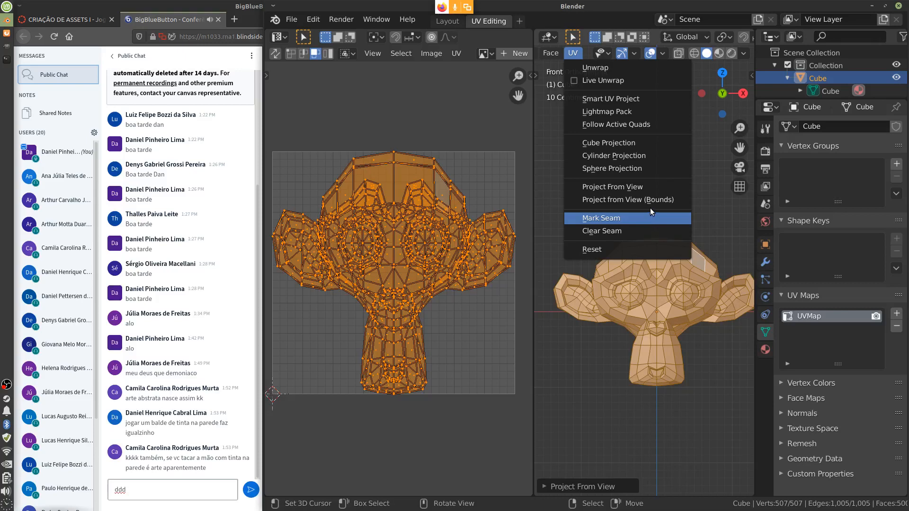
click(598, 249)
key(s)
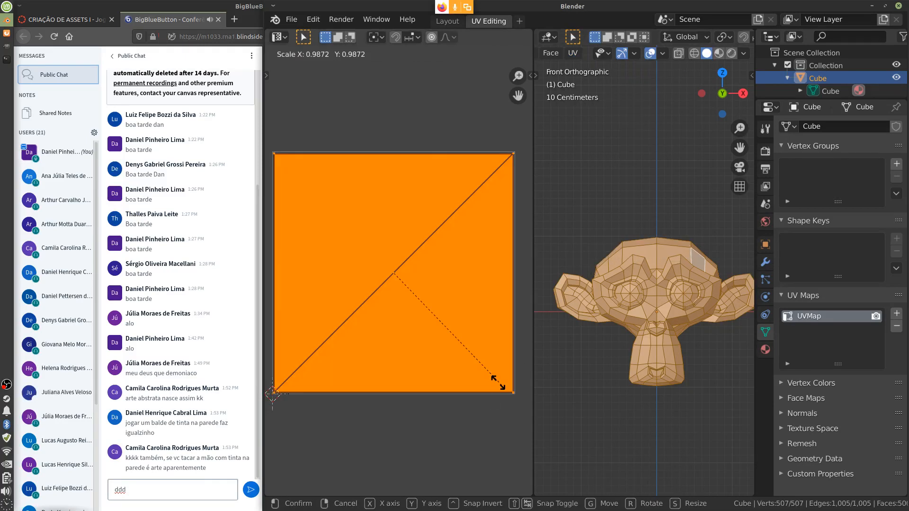
Step: Scale the stacked UV faces down to about a third of the UV grid and move one face to the grid's upper-right corner
click(428, 310)
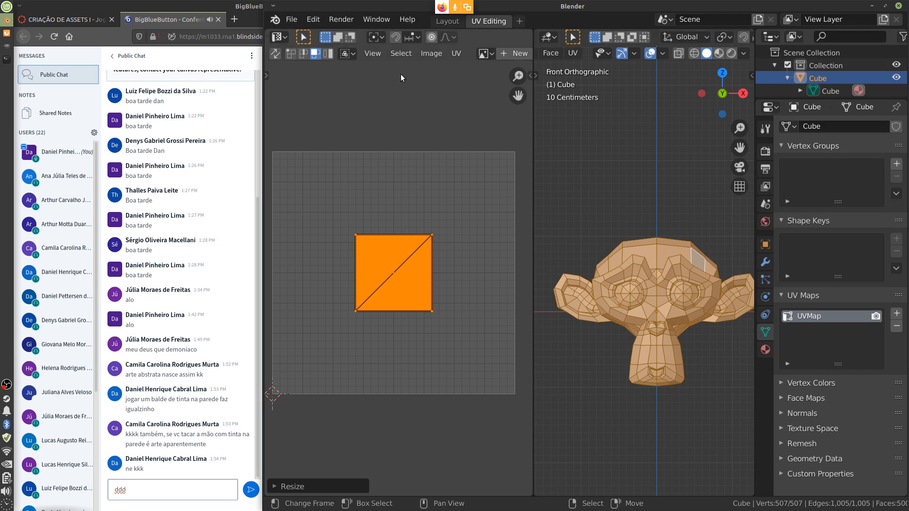
click(382, 247)
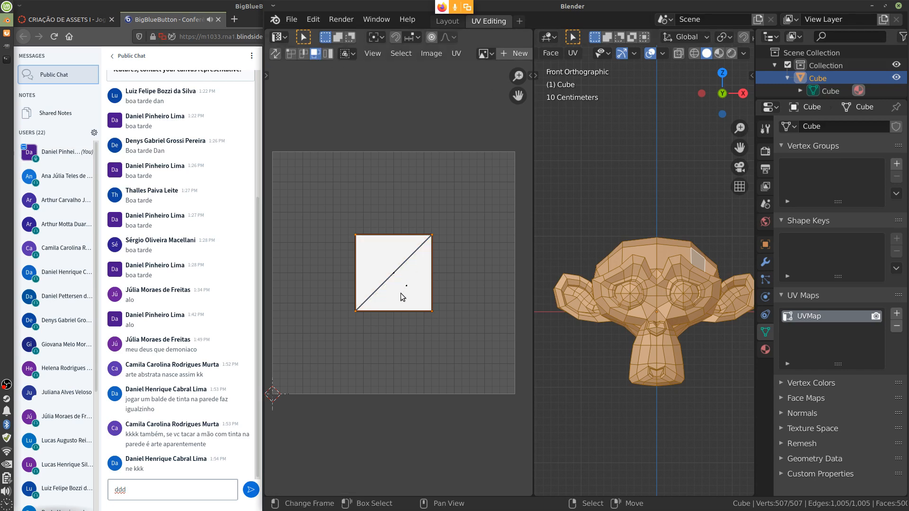
key(g)
click(513, 150)
Step: Move two more faces out of the central UV stack, one to the lower-right corner and one above the grid's upper-left corner
click(412, 278)
key(g)
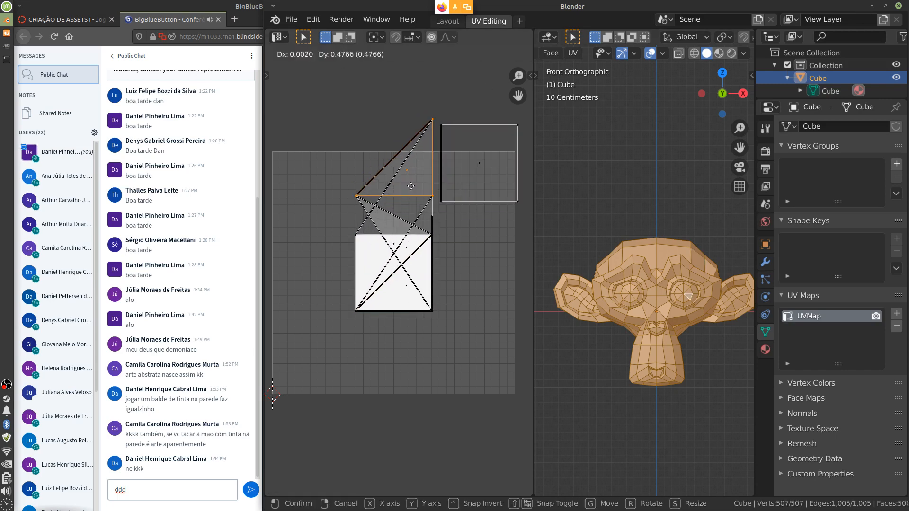
right_click(413, 254)
click(408, 280)
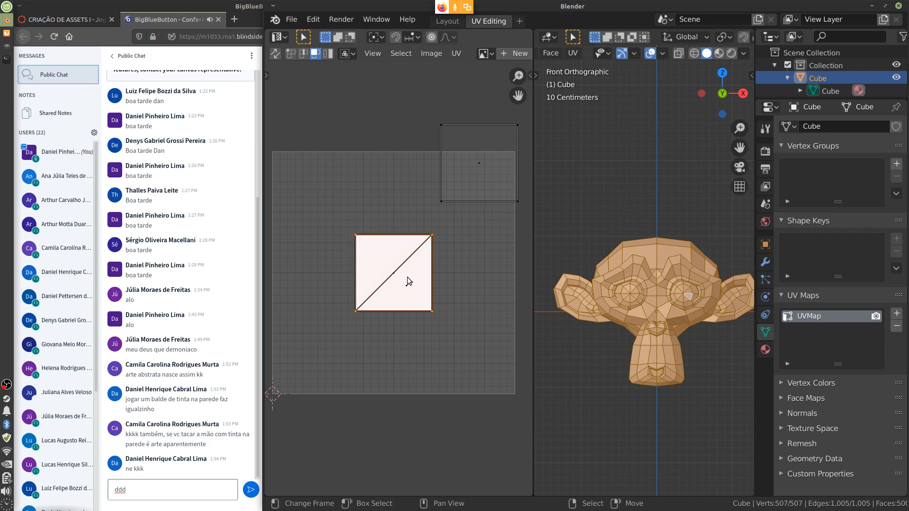
key(g)
click(508, 344)
right_click(406, 276)
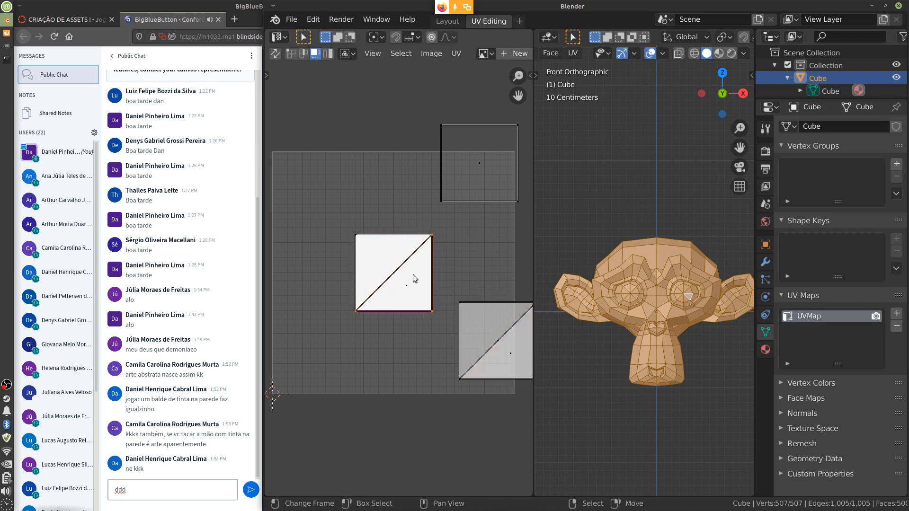
key(g)
click(361, 124)
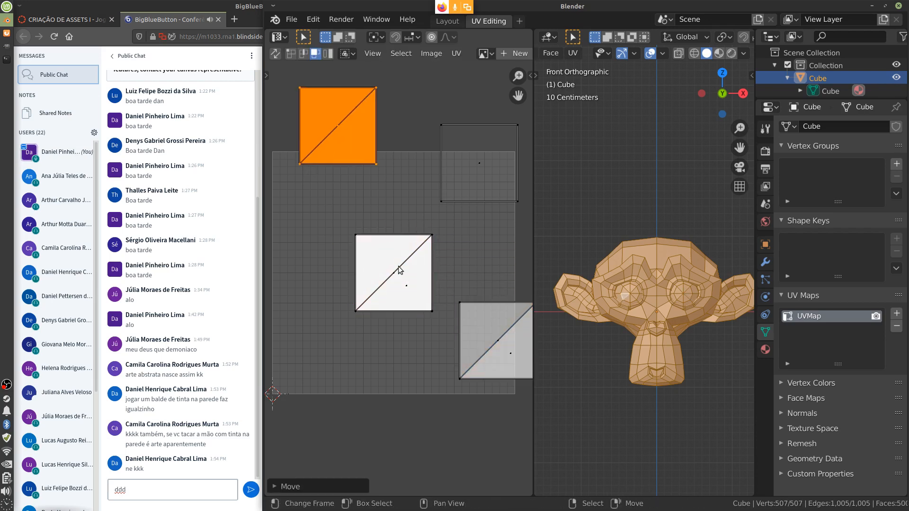
Step: Move two further faces off the central UV stack, one to the grid's lower-left edge and one to its right edge
right_drag(397, 263, 399, 267)
key(g)
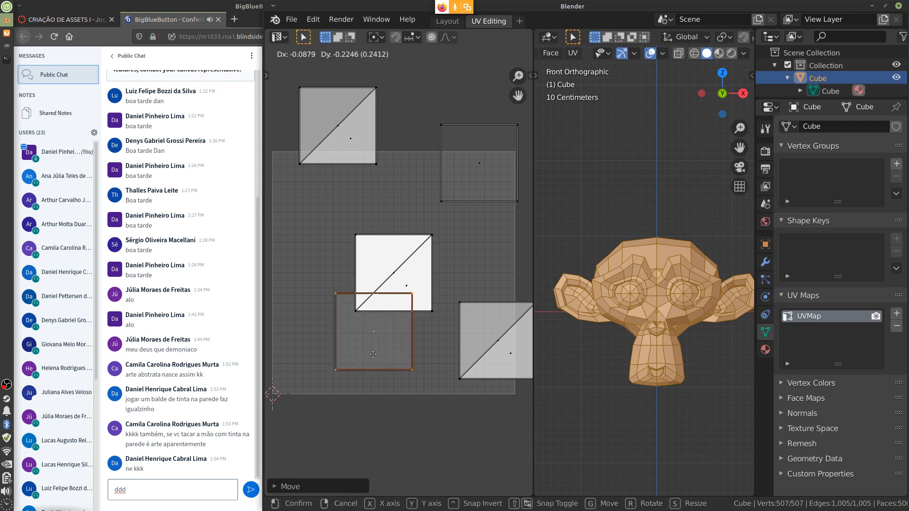
click(378, 333)
right_click(406, 282)
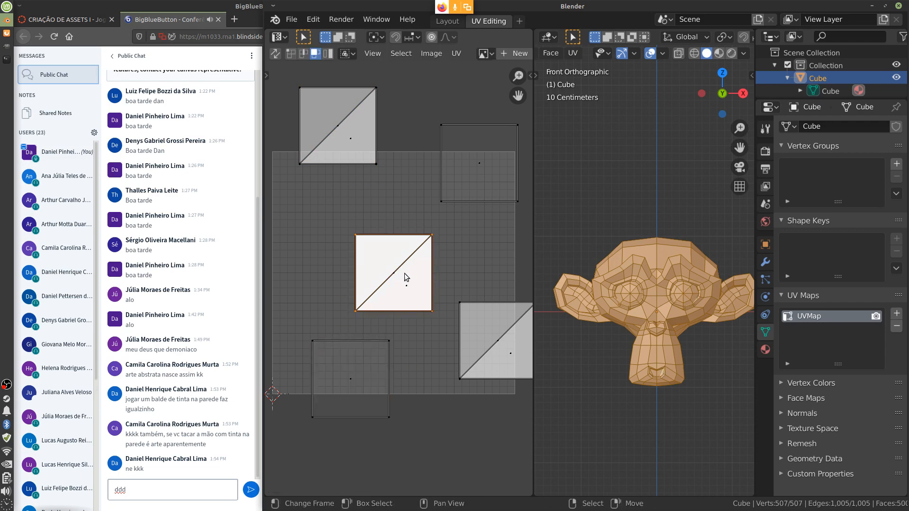
key(g)
click(501, 257)
Step: Place one stacked UV face at the grid's left edge and another below the grid, and undo the accidental shift of a third
right_click(407, 279)
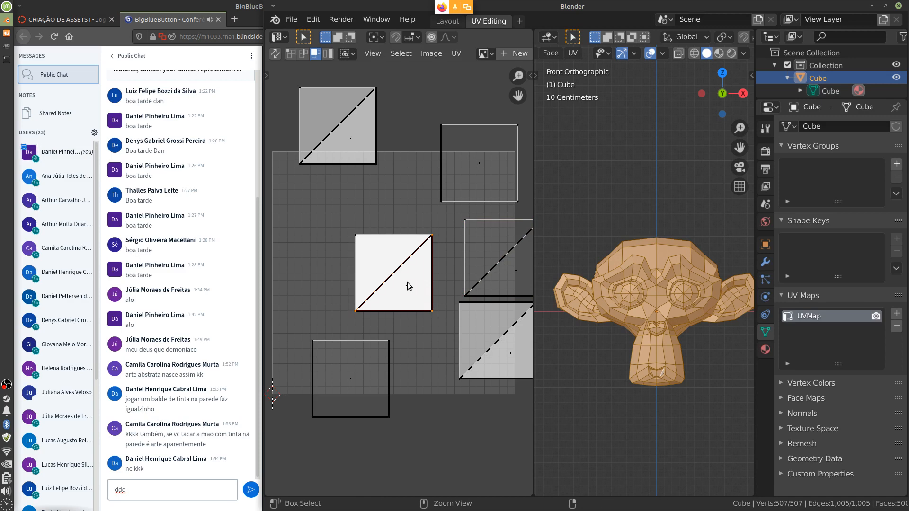
key(g)
click(313, 289)
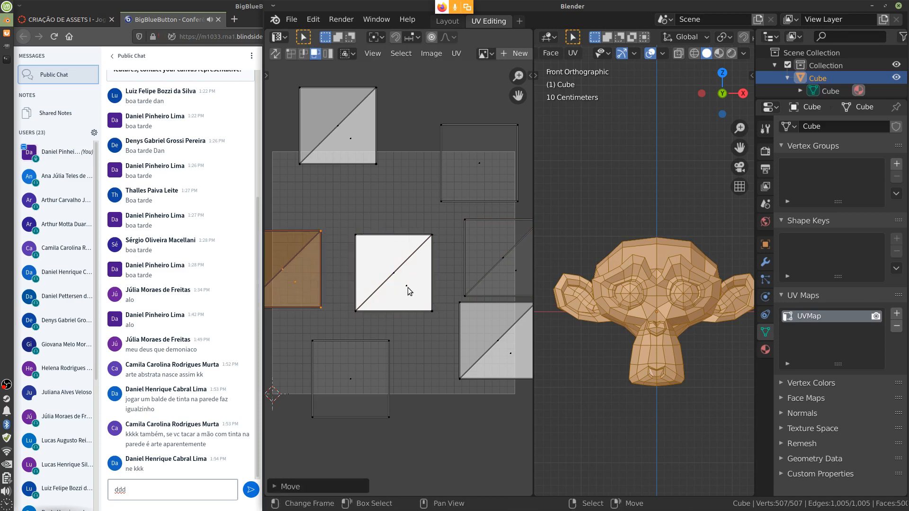
right_click(408, 287)
right_click(408, 285)
key(g)
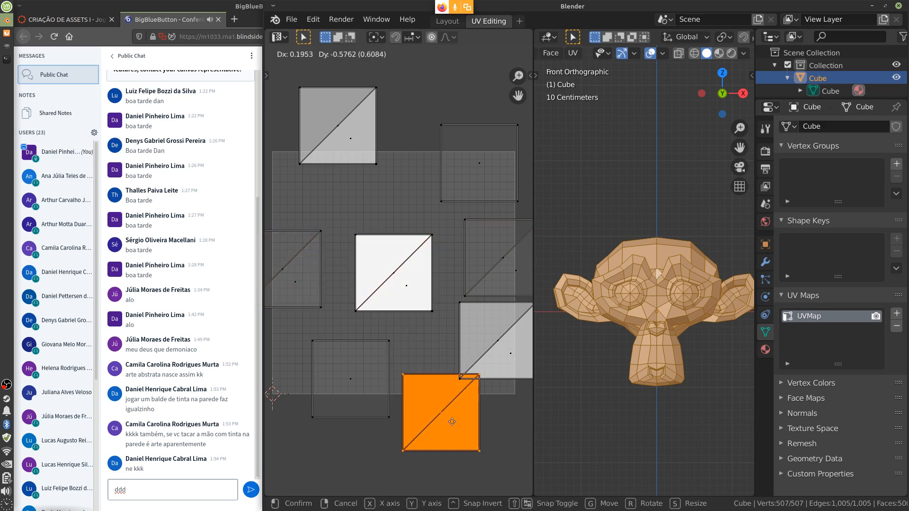
click(457, 429)
right_click(414, 284)
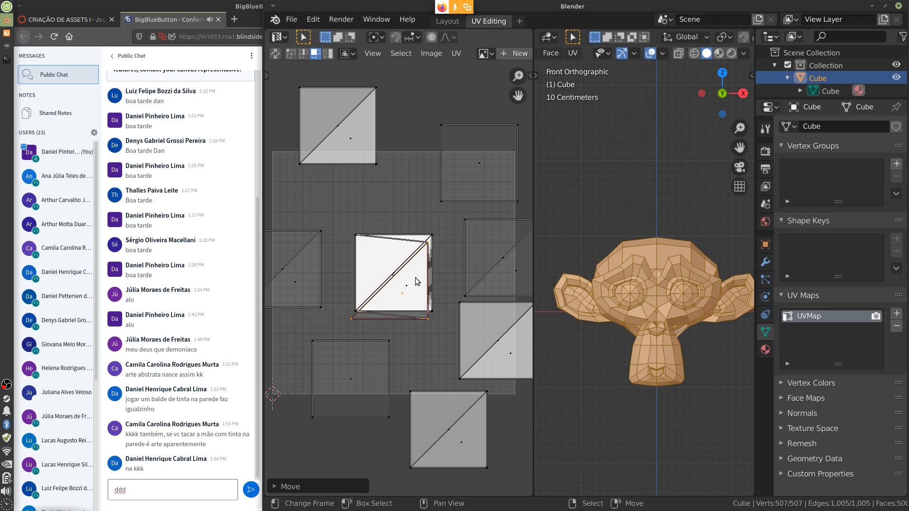
key(ctrl+z)
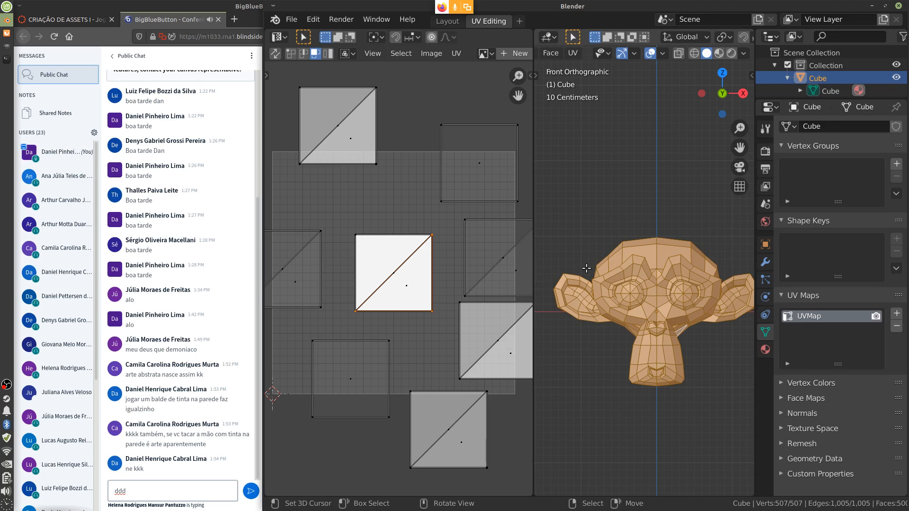
Step: Select all the monkey head's faces and remove the mesh's UVMap layer
key(a)
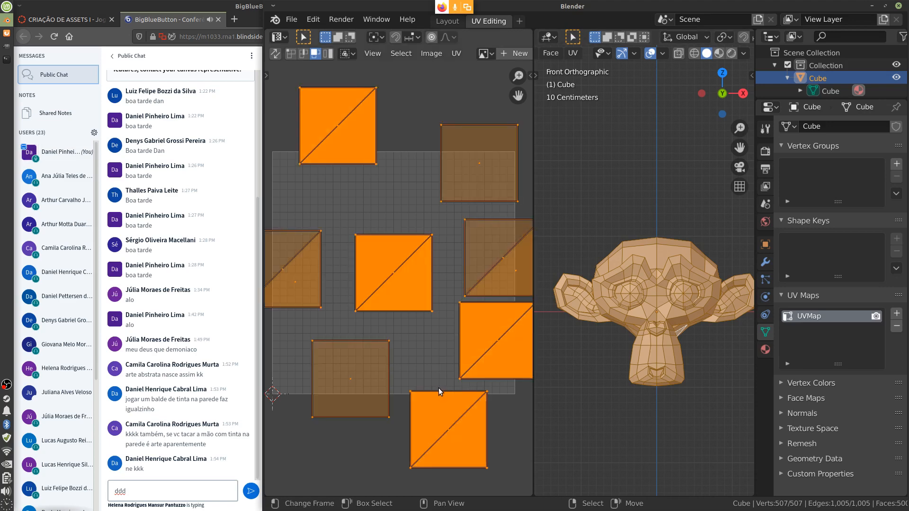
click(895, 326)
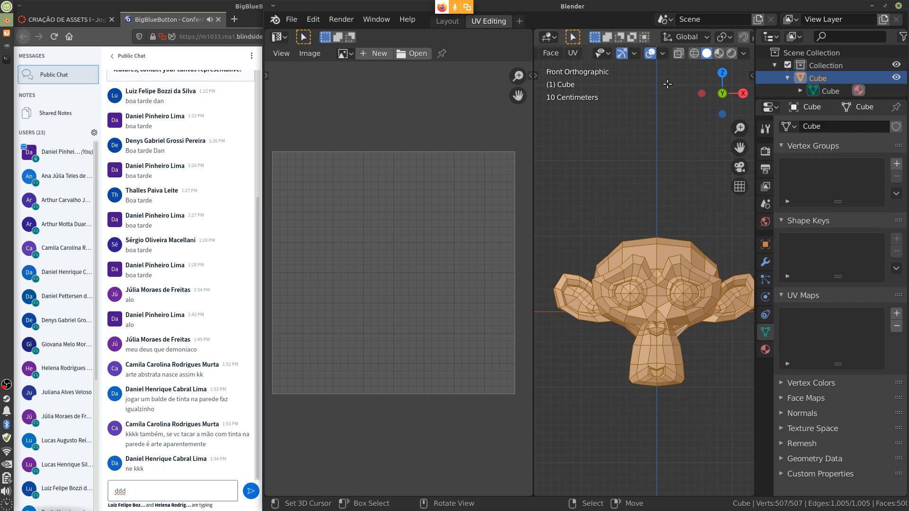
click(572, 53)
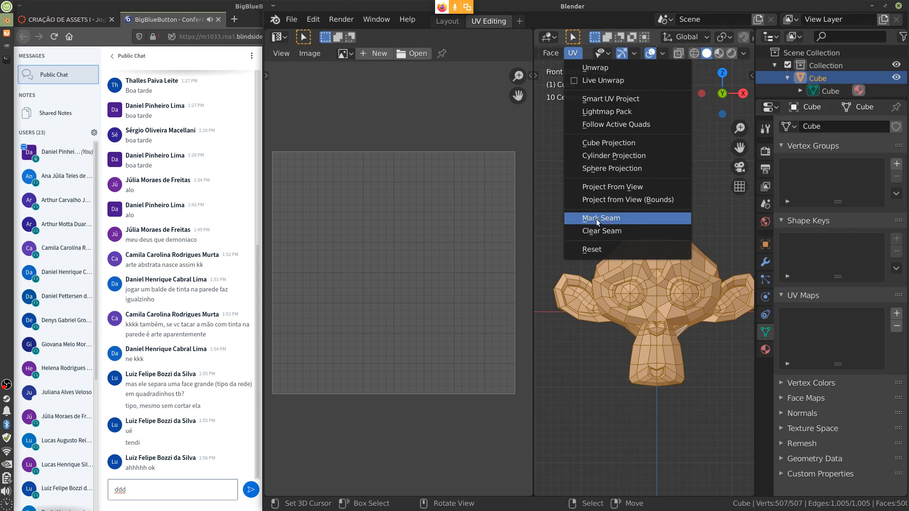
click(609, 219)
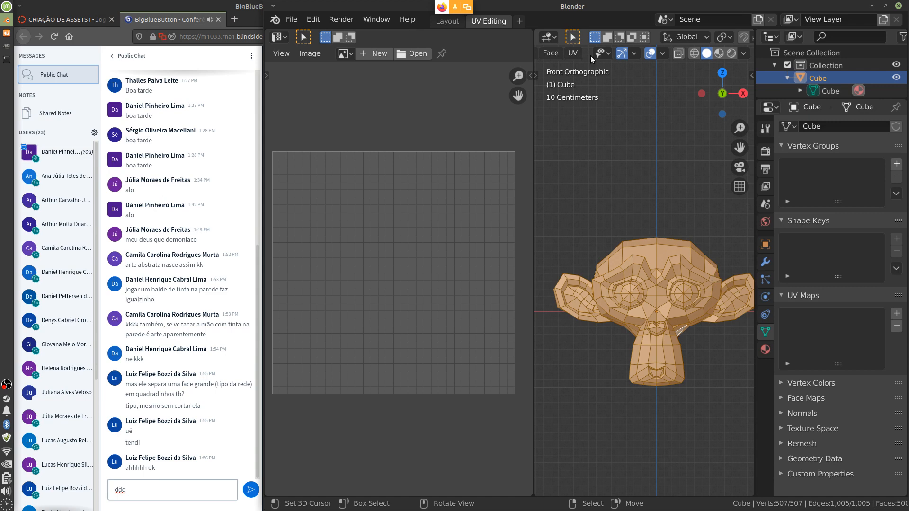
Step: Switch to edge selection mode and select the edge loop outlining the monkey's brow, cheeks and jaw
scroll(634, 54, left, 3)
scroll(631, 54, left, 5)
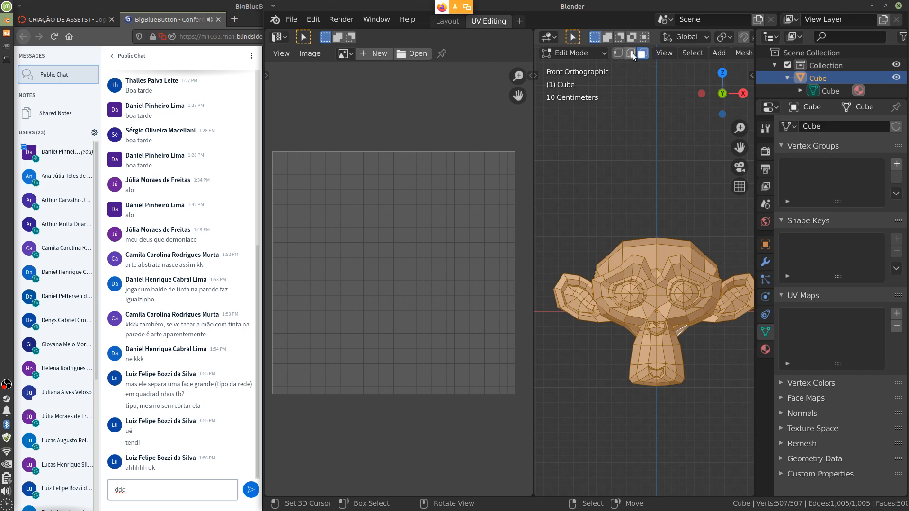
click(631, 54)
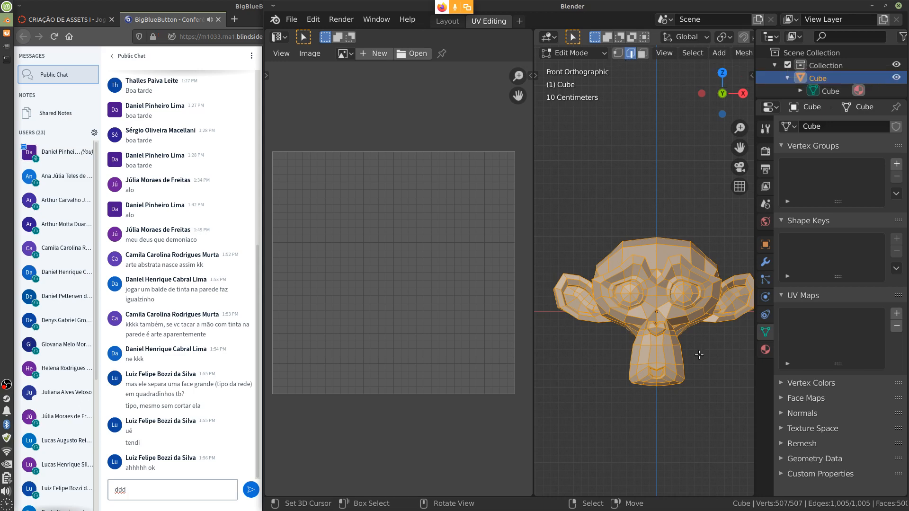
middle_drag(697, 354, 654, 335)
key(KP_Divide)
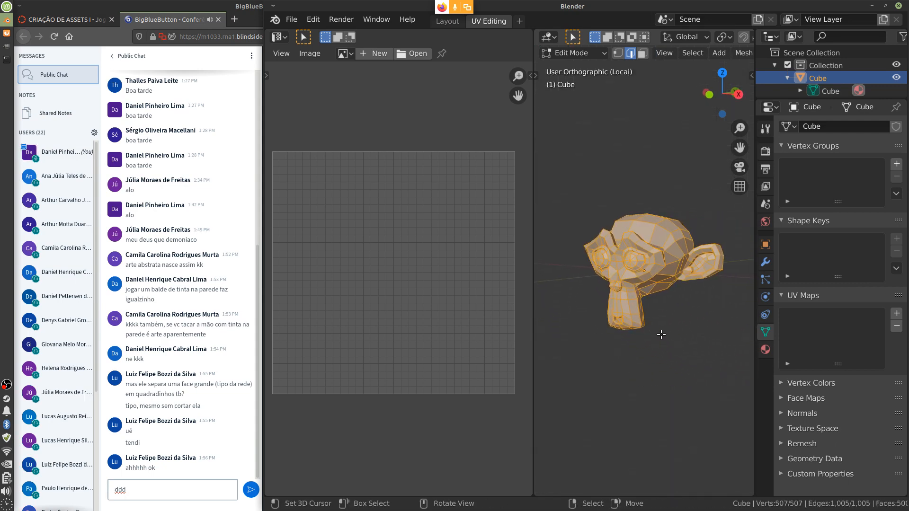
key(KP_Divide)
key(KP_Decimal)
scroll(665, 327, up, 2)
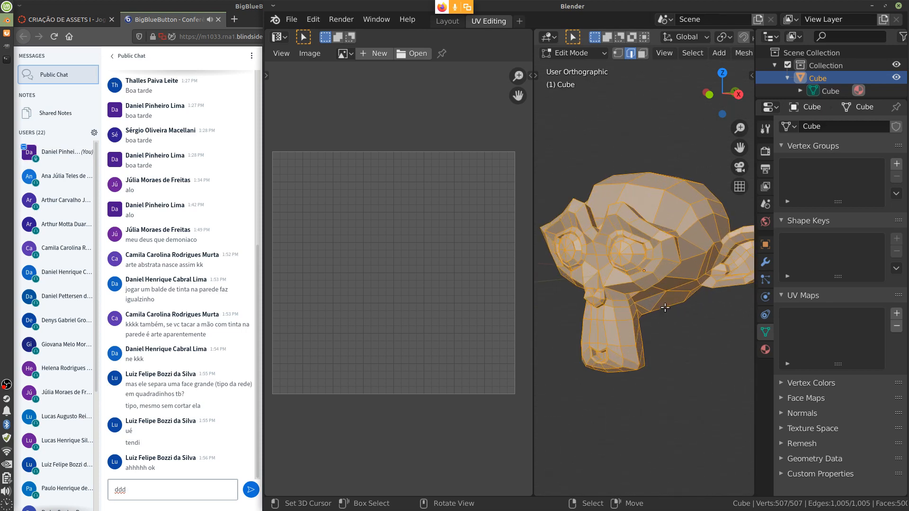
scroll(664, 307, up, 2)
mouse_move(658, 342)
middle_down()
mouse_move(627, 327)
mouse_move(682, 317)
mouse_move(664, 318)
mouse_move(667, 303)
mouse_move(645, 301)
mouse_move(659, 333)
middle_up()
alt+right_click(652, 330)
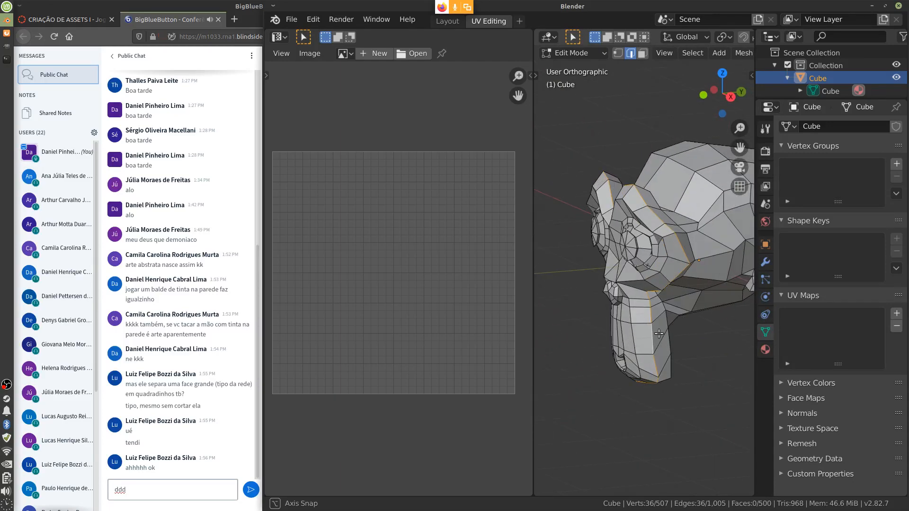
shift+middle_drag(699, 313, 686, 225)
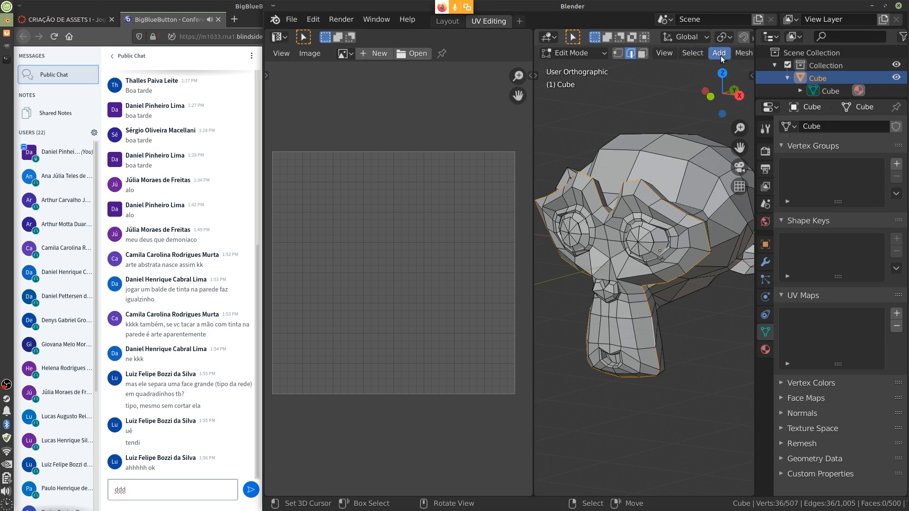
scroll(720, 56, down, 5)
scroll(686, 56, down, 10)
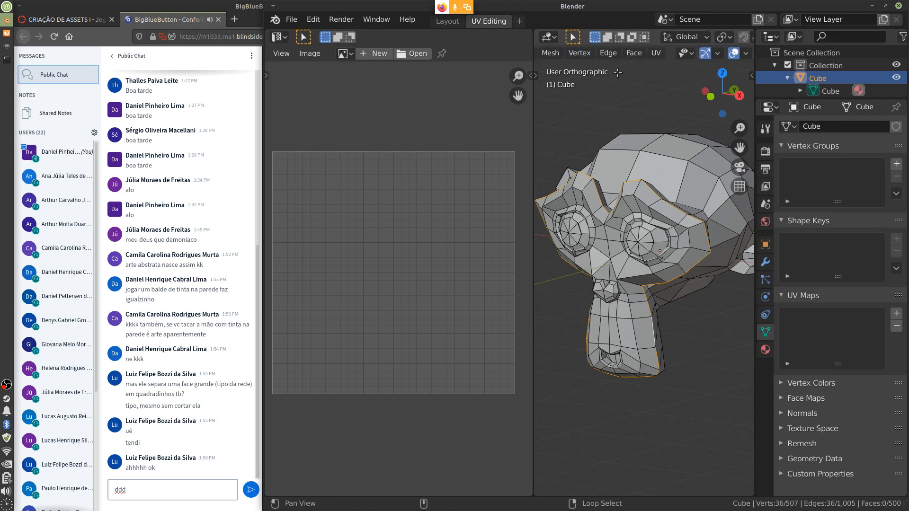
scroll(617, 59, up, 10)
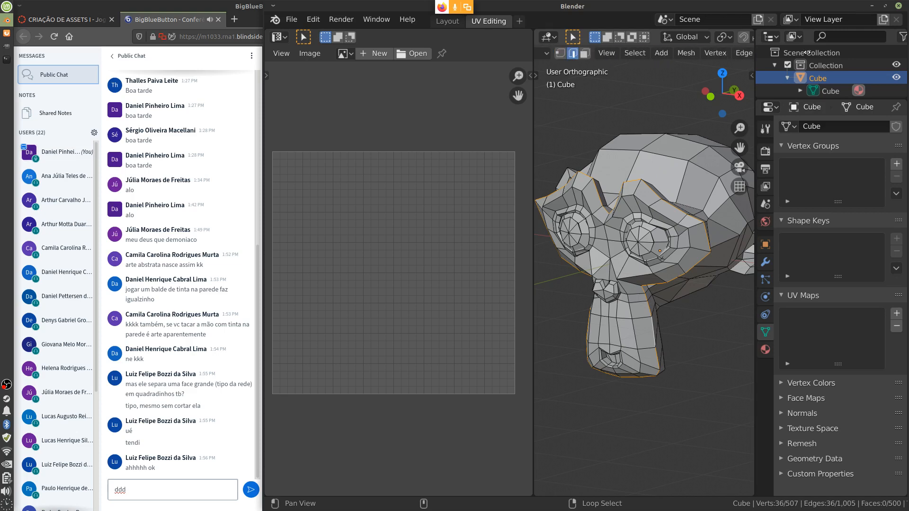
scroll(734, 56, down, 5)
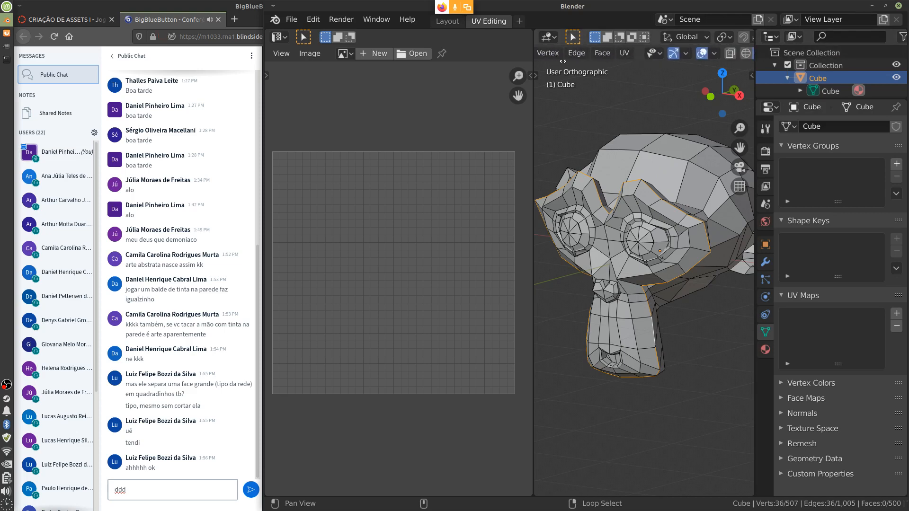
scroll(703, 57, up, 6)
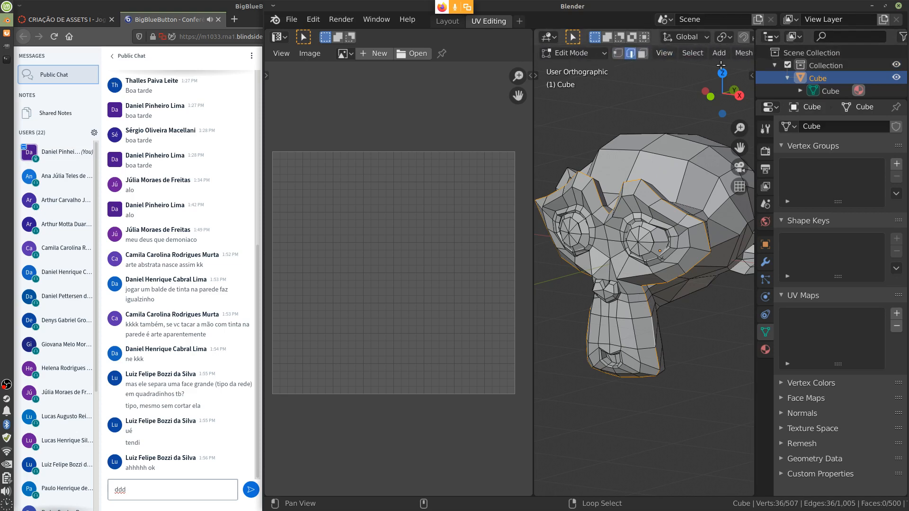
Step: Handwrite a "UV →" annotation above the monkey head in the 3D viewport and erase it again
key(d)
mouse_move(593, 86)
mouse_down()
mouse_move(609, 86)
mouse_move(622, 115)
mouse_move(631, 88)
mouse_move(661, 101)
mouse_move(652, 111)
mouse_up()
click(636, 99)
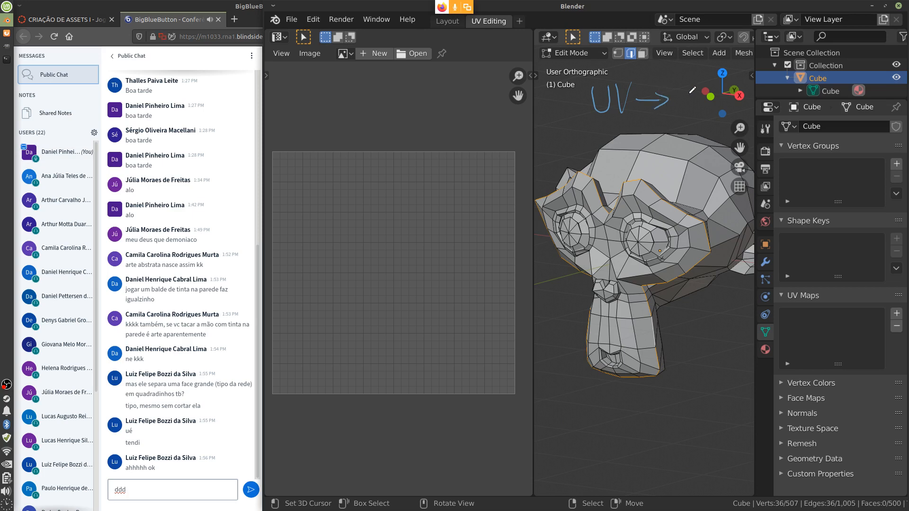
mouse_move(678, 84)
mouse_down()
mouse_move(693, 100)
mouse_move(685, 115)
mouse_up()
mouse_move(695, 110)
right_down()
mouse_move(592, 111)
mouse_move(703, 85)
mouse_move(595, 91)
right_up()
Step: Mark the selected edge loop around the monkey's face as a seam
key(u)
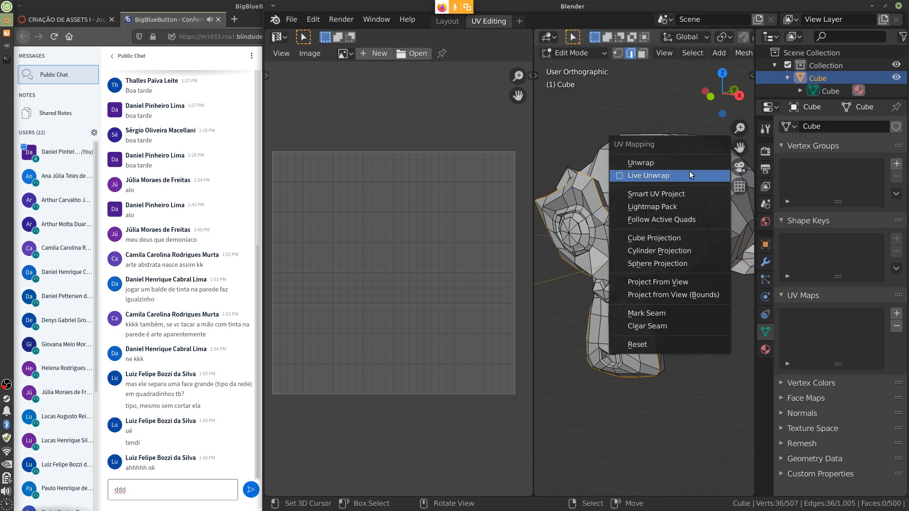
click(669, 314)
click(669, 315)
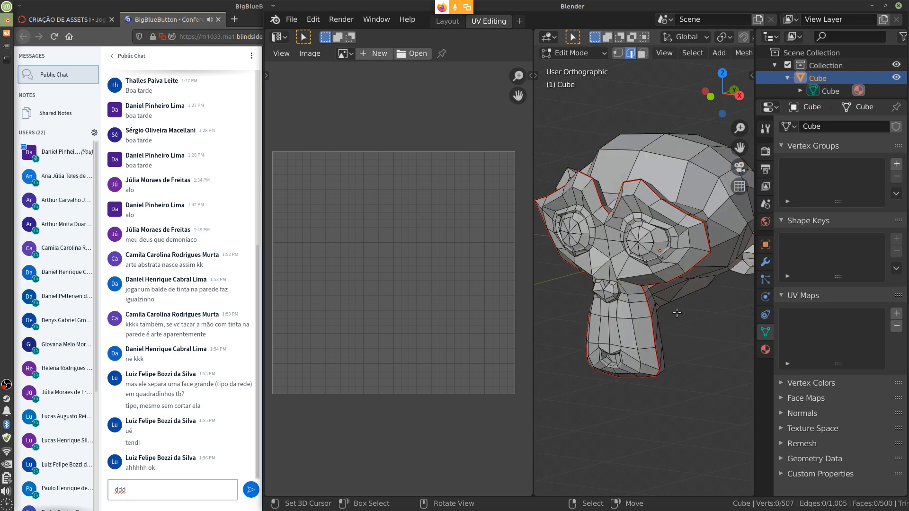
Step: Widen the 3D viewport by shrinking the outliner and properties area beside it
mouse_move(690, 326)
middle_down()
mouse_move(648, 288)
mouse_move(686, 340)
middle_up()
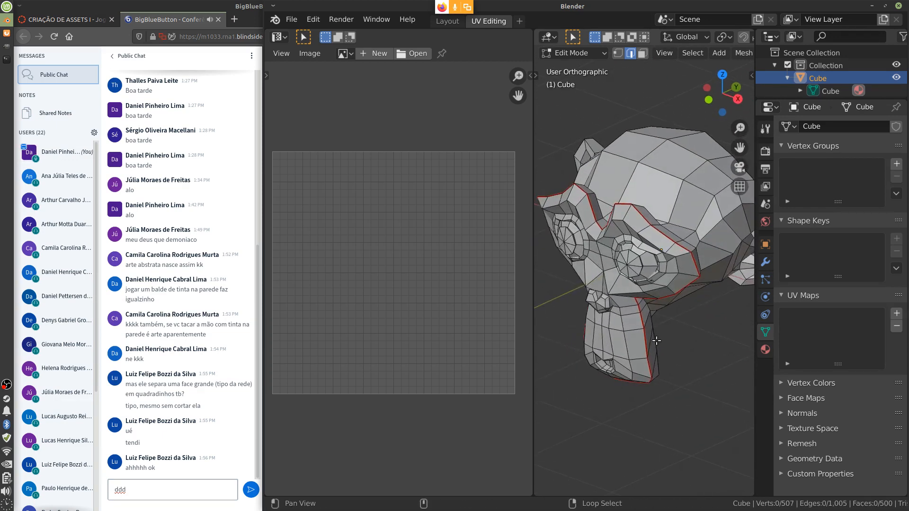
drag(755, 335, 889, 336)
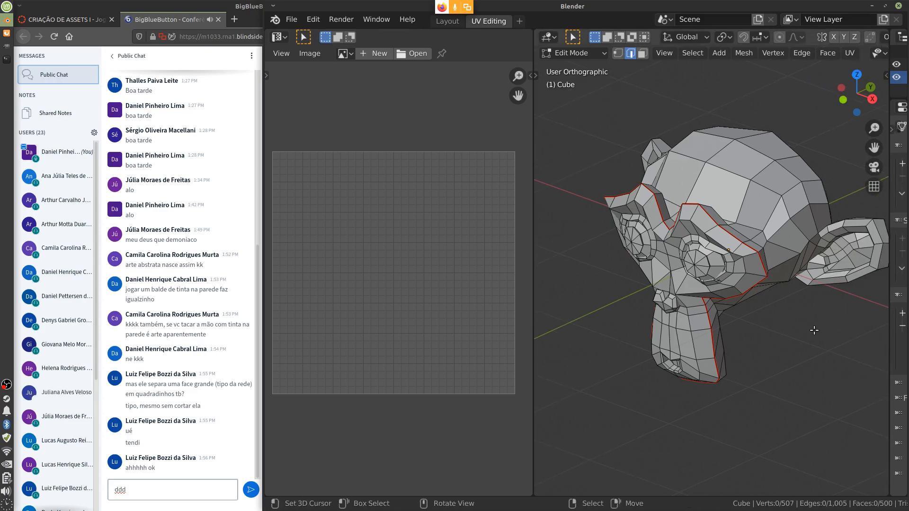
middle_drag(801, 325, 611, 296)
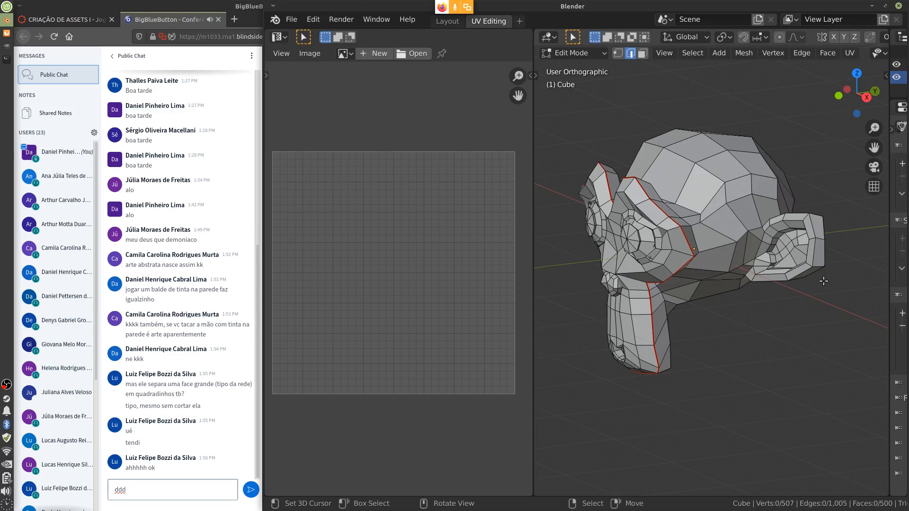
Step: Select the edges outlining the monkey's left ear, including its junction with the head
middle_drag(768, 297, 836, 242)
alt+click(838, 242)
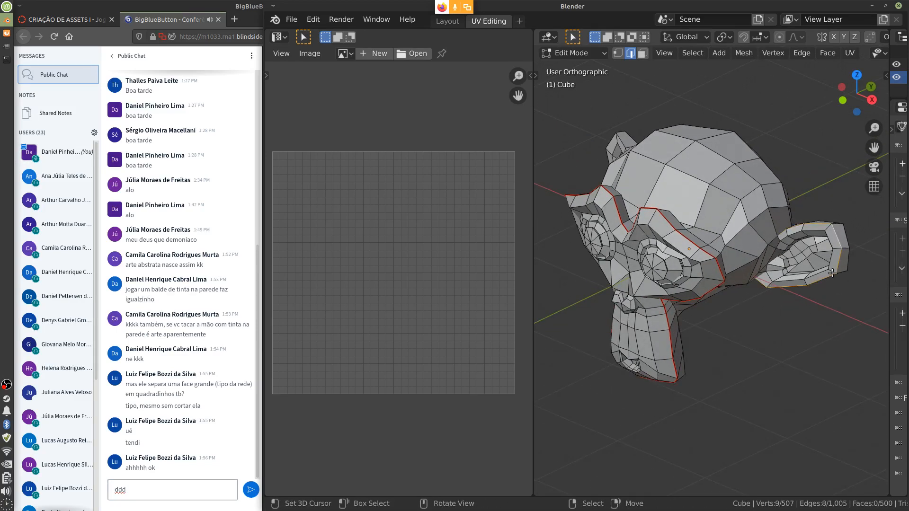
middle_drag(805, 278, 675, 245)
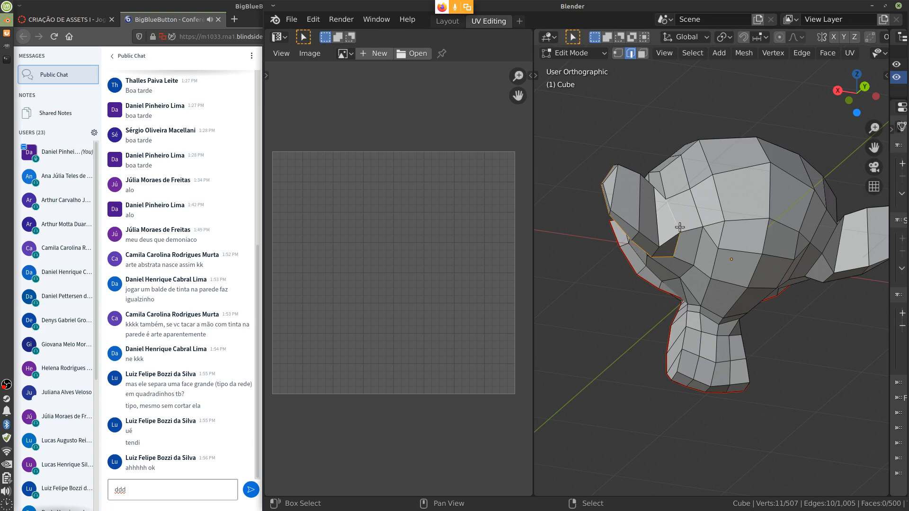
middle_drag(679, 227, 773, 237)
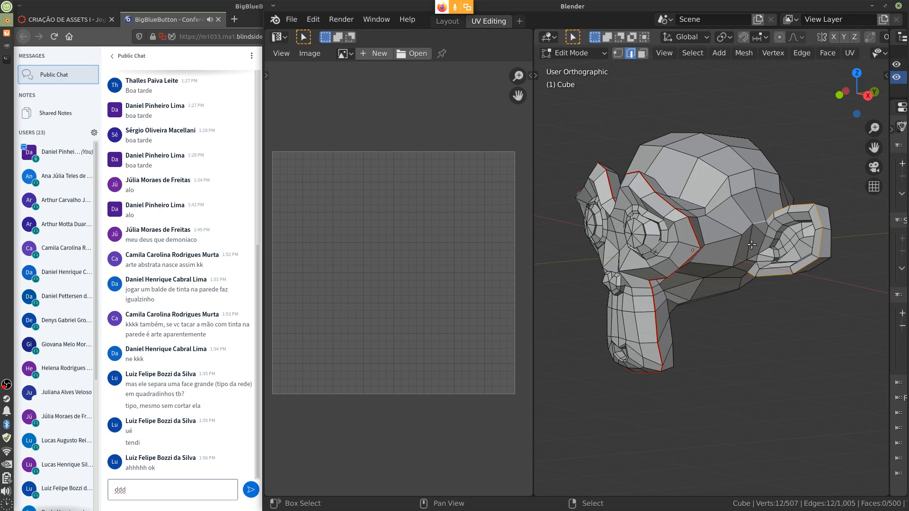
middle_drag(787, 308, 669, 247)
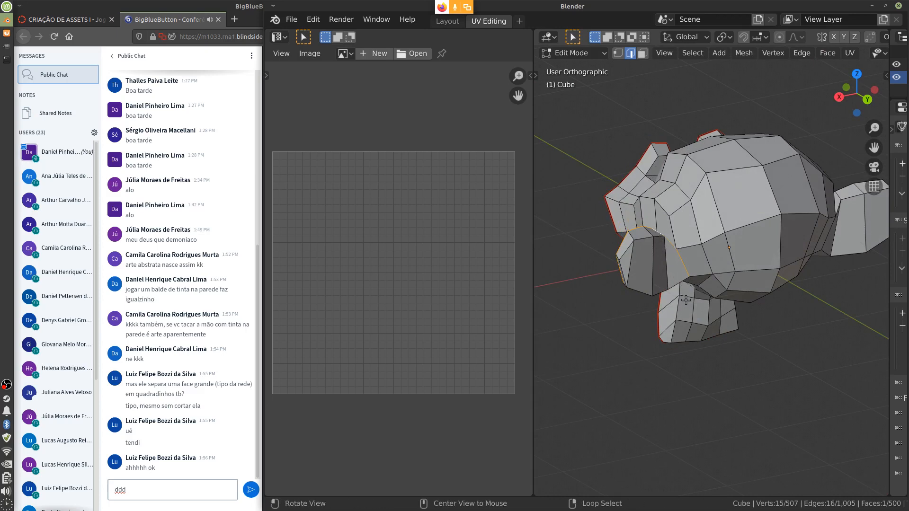
middle_drag(685, 300, 817, 262)
middle_drag(831, 318, 782, 260)
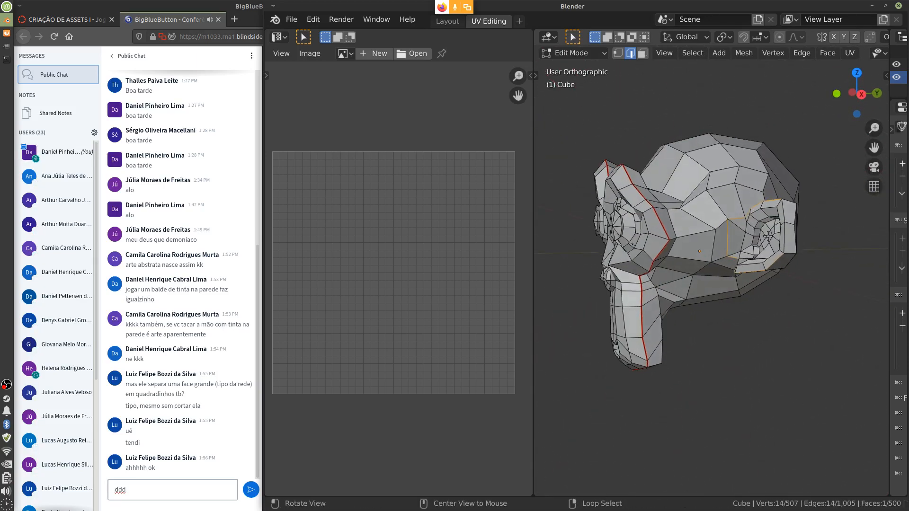
middle_drag(787, 221, 833, 245)
Step: Add the matching edges around the monkey's right ear and its base to the selection
mouse_move(696, 225)
middle_down()
mouse_move(669, 270)
mouse_move(691, 226)
middle_up()
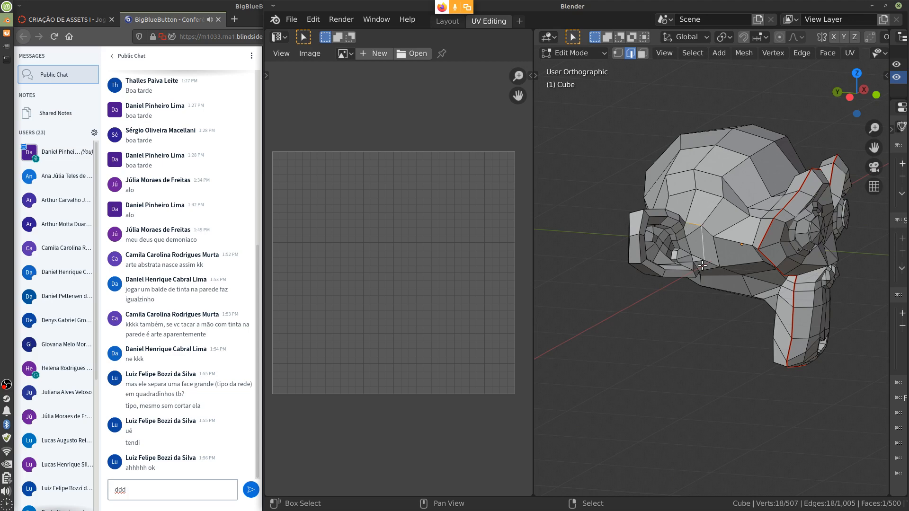
middle_drag(720, 296, 694, 275)
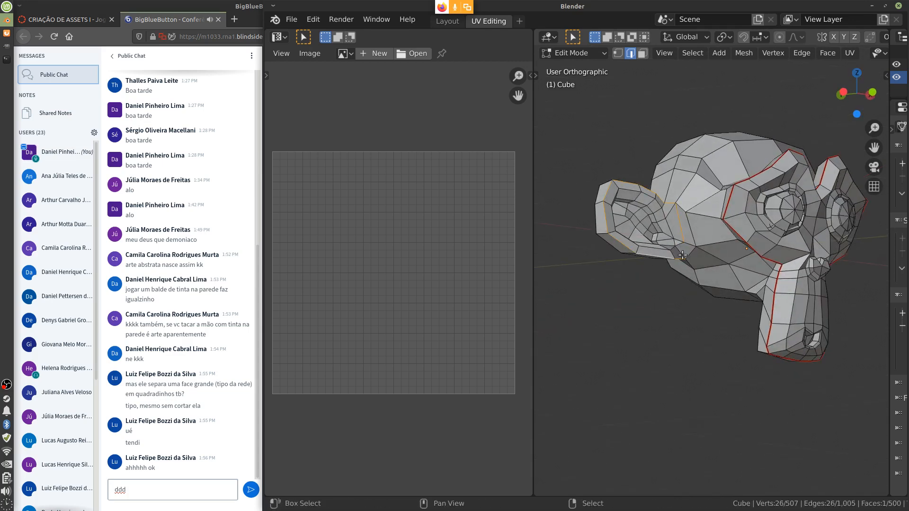
middle_drag(682, 255, 758, 270)
middle_drag(697, 251, 775, 254)
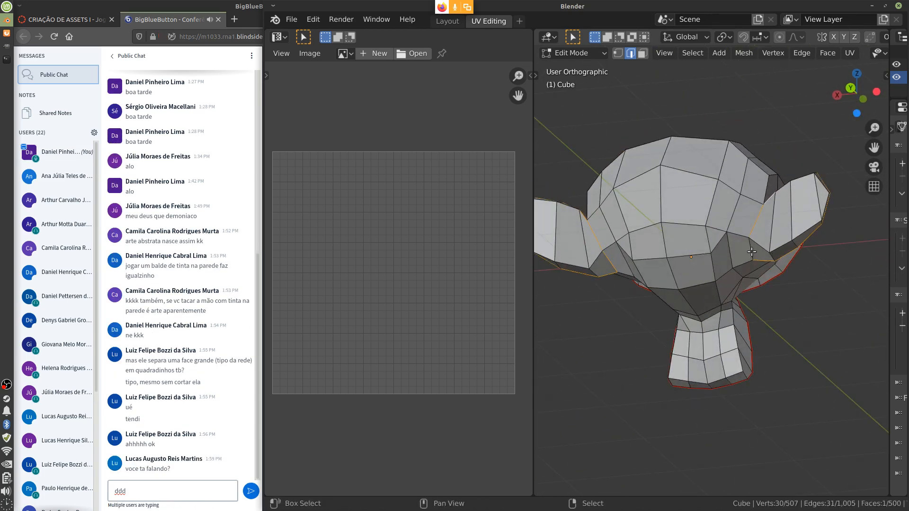
middle_drag(751, 250, 786, 305)
middle_drag(582, 245, 681, 313)
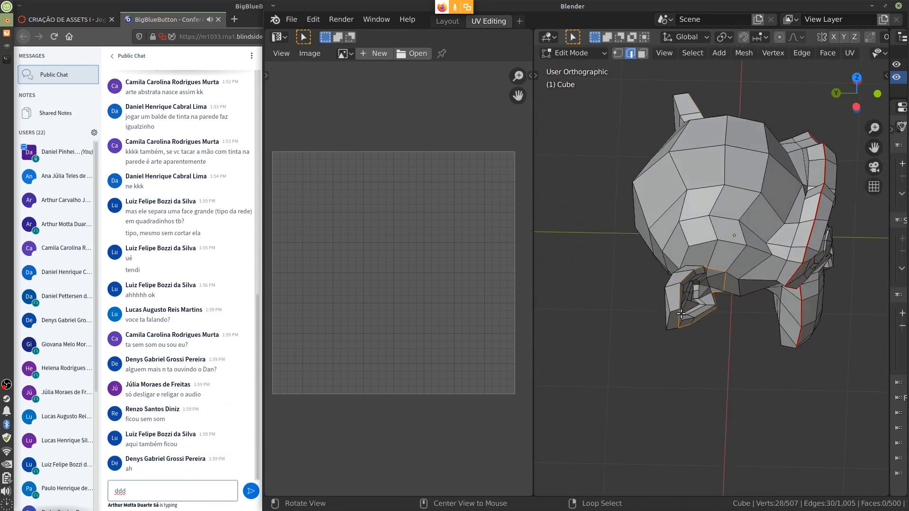
Step: Check the selected edges around both ears from all sides and mark them as seams
middle_drag(774, 325, 721, 318)
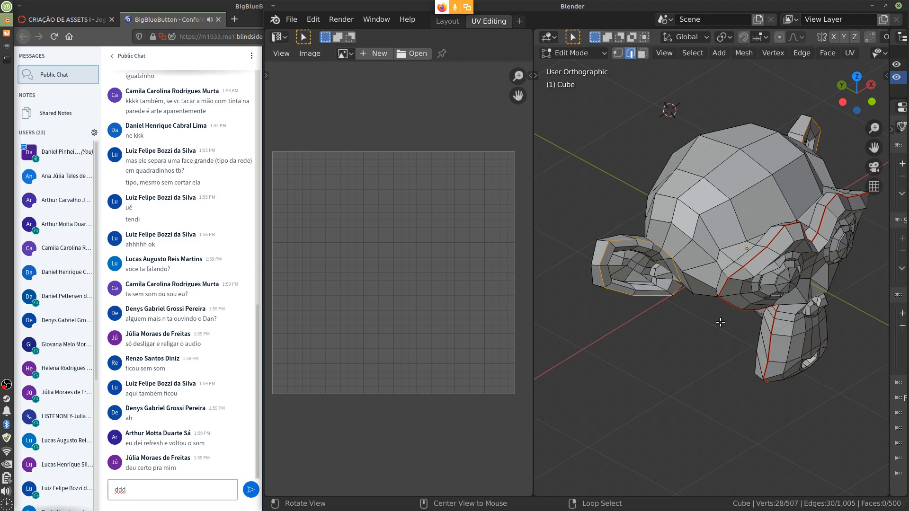
middle_drag(721, 322, 679, 368)
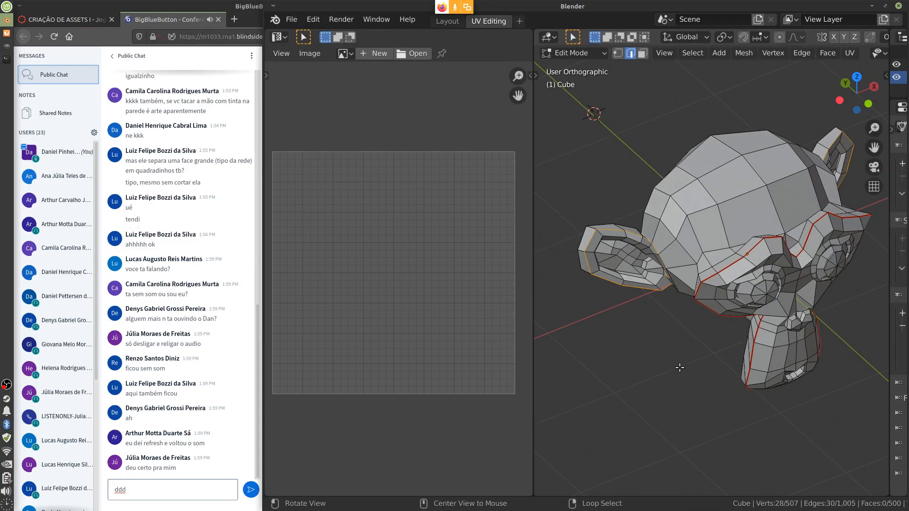
middle_drag(804, 414, 903, 312)
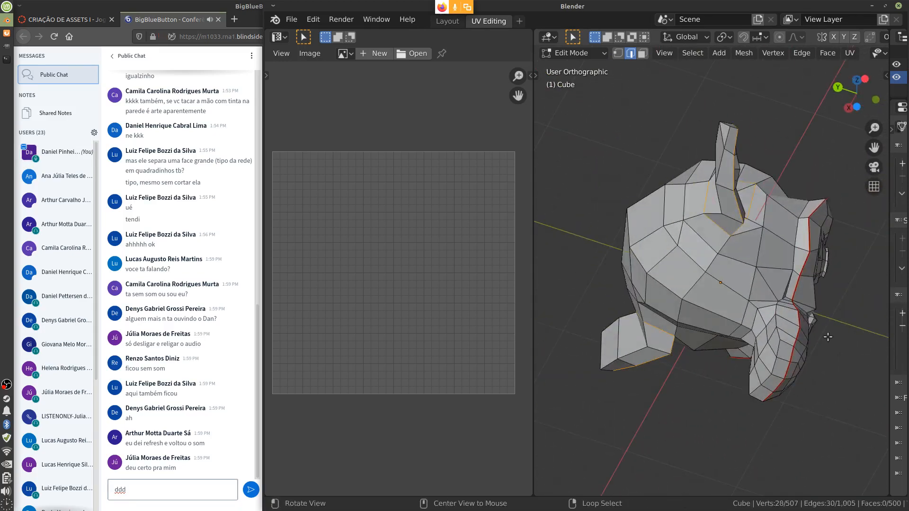
middle_drag(817, 375, 750, 157)
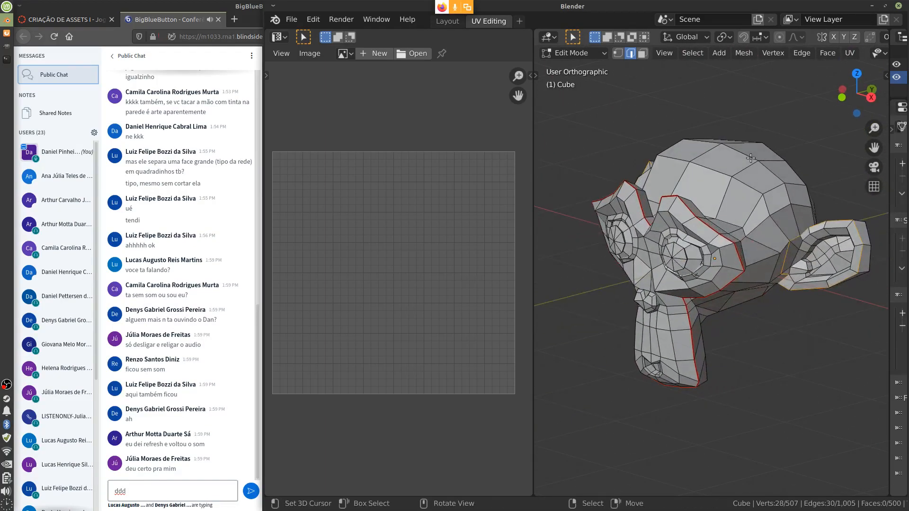
key(u)
click(770, 314)
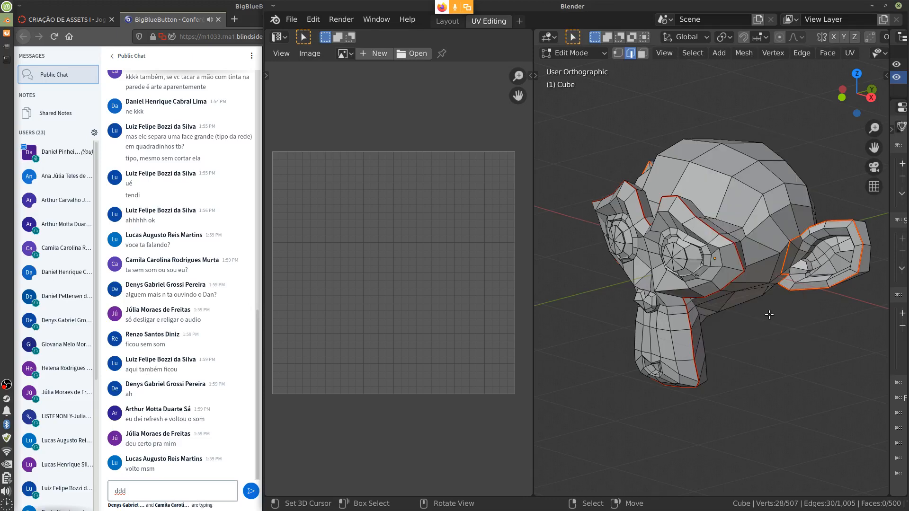
Step: Select the central edge line from the brow over the skull down to the underside of the head and mark it as a seam
middle_drag(803, 341, 829, 384)
mouse_move(729, 326)
middle_down()
mouse_move(757, 274)
mouse_move(719, 331)
middle_up()
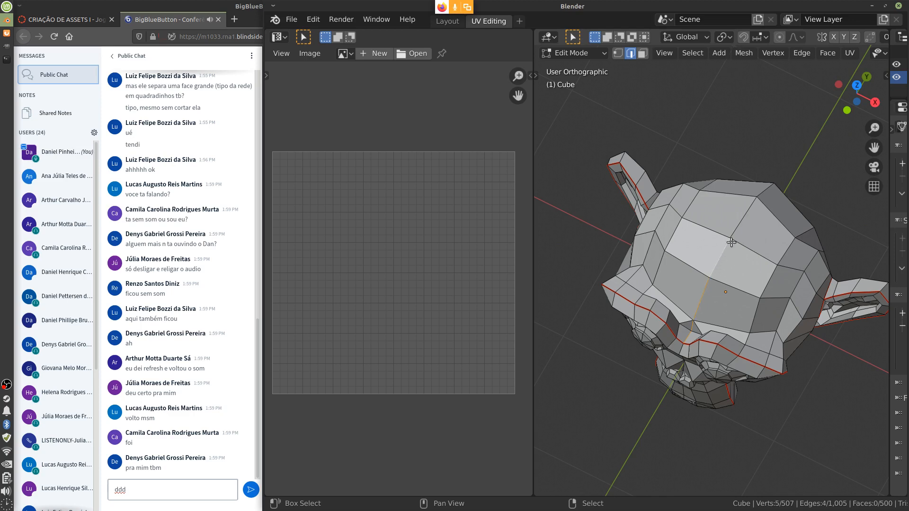
middle_drag(838, 238, 760, 248)
shift+click(709, 196)
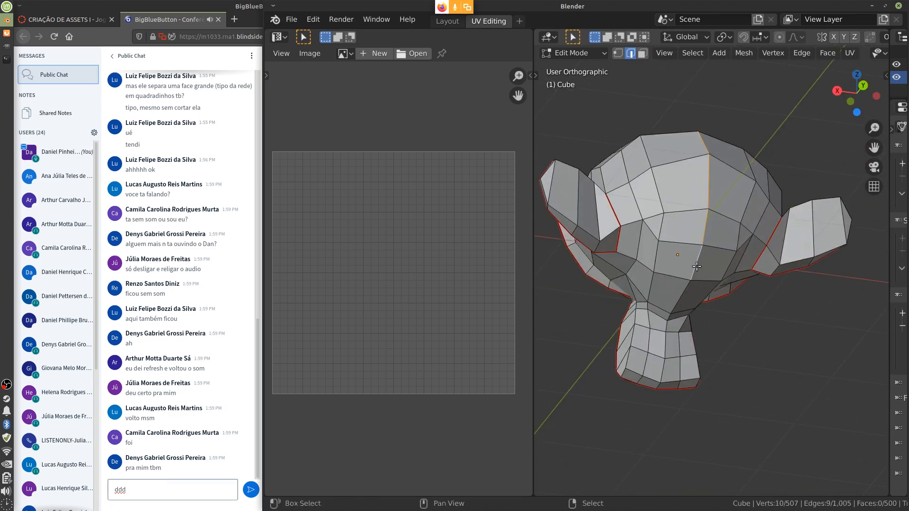
middle_drag(723, 350, 768, 368)
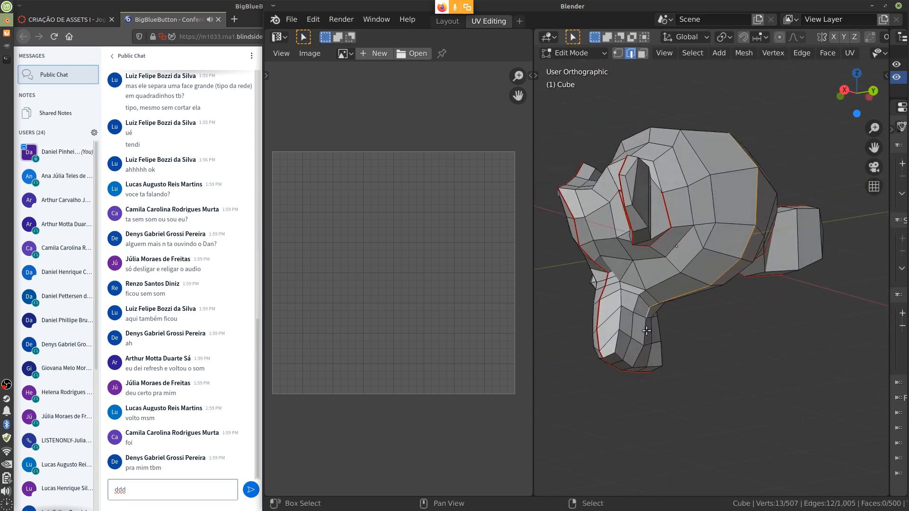
middle_drag(629, 365, 807, 329)
key(u)
click(784, 317)
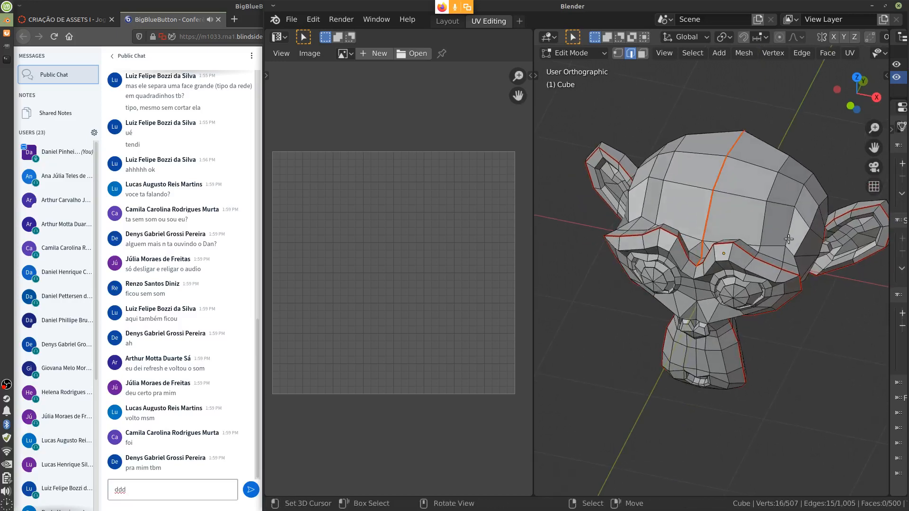
Step: Select the linked geometry of the monkey's left eyeball, try moving it out of its socket, and undo the move
key(ctrl+l)
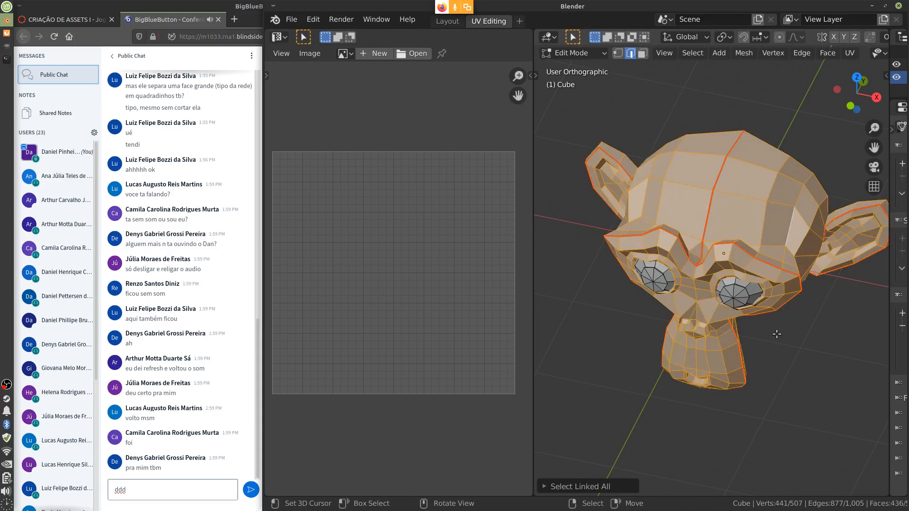
click(752, 296)
key(ctrl+l)
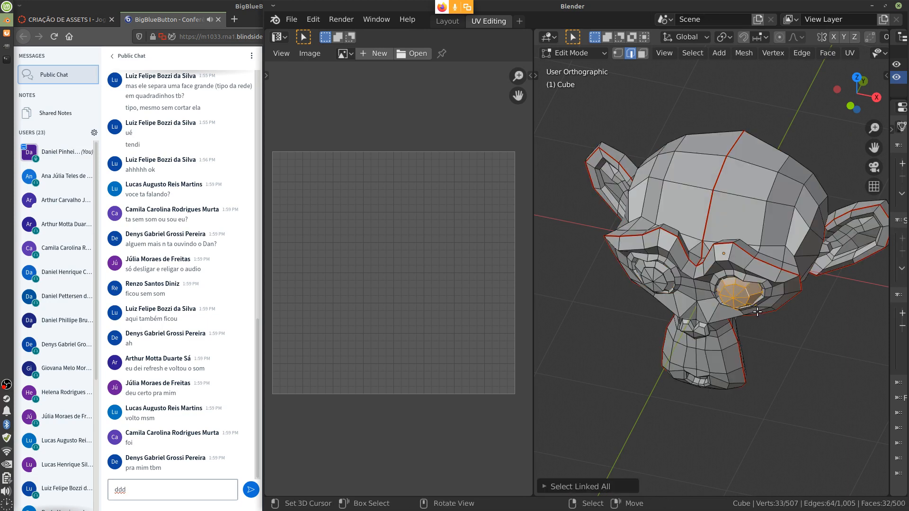
key(g)
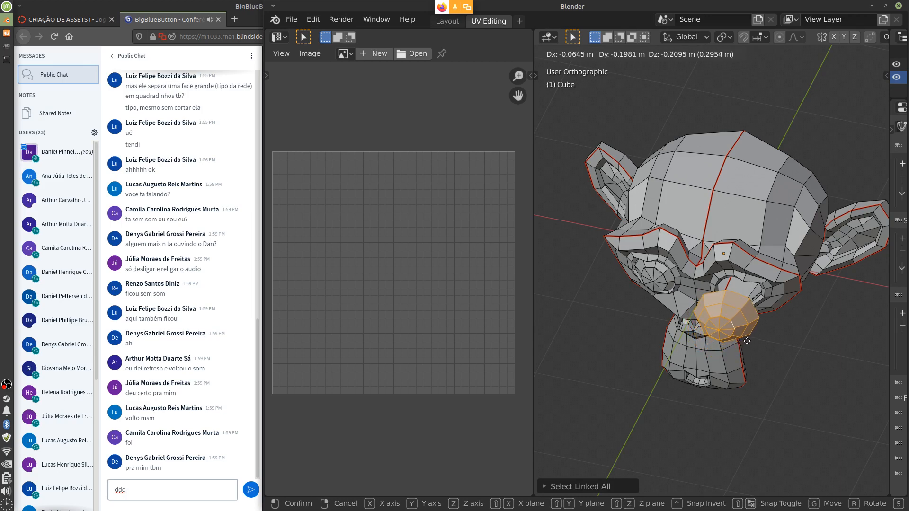
key(Escape)
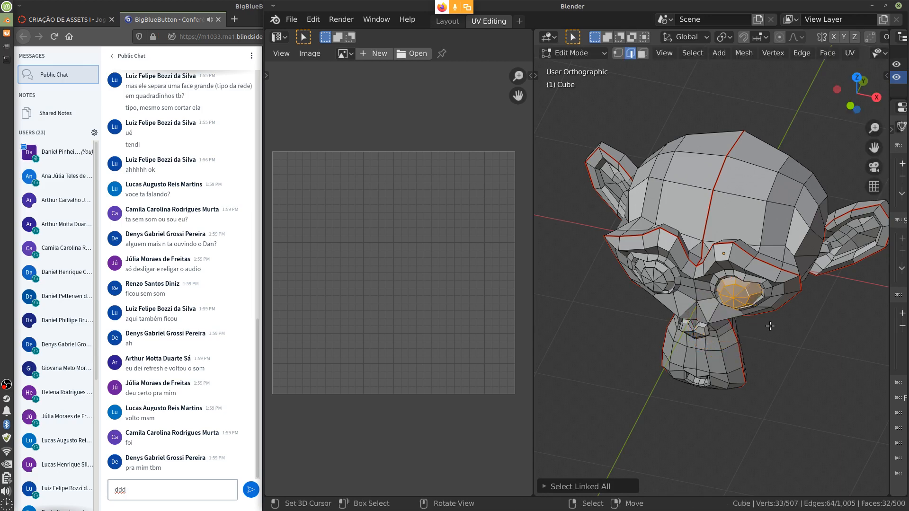
key(g)
click(720, 376)
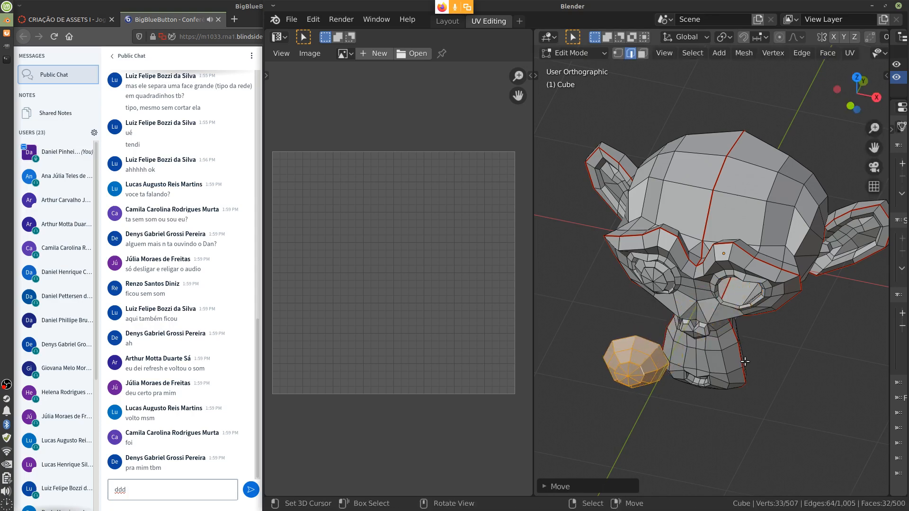
middle_drag(745, 361, 749, 337)
key(ctrl+z)
Step: Select the entire monkey mesh and unwrap it along the marked seams
key(a)
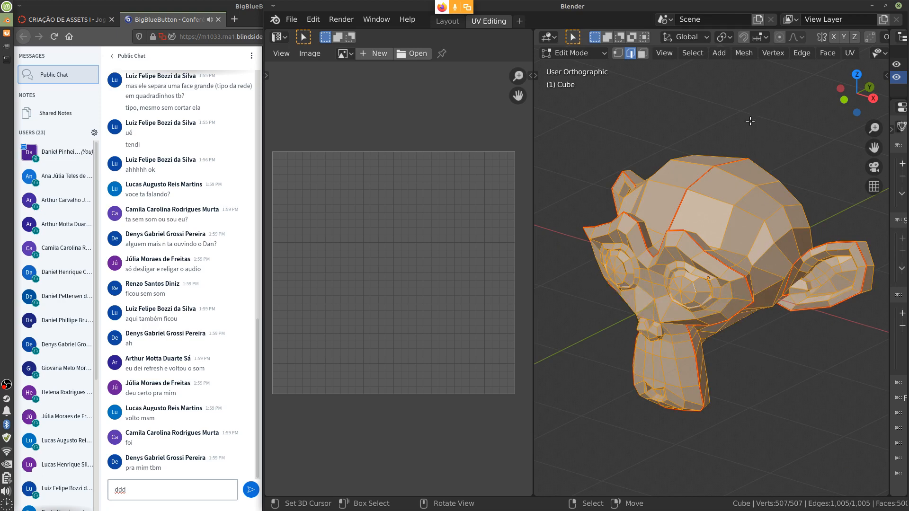
key(u)
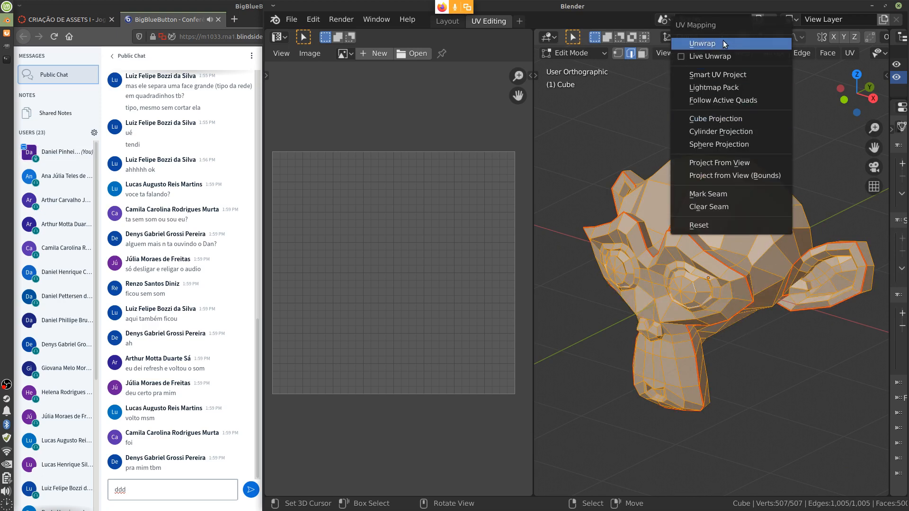
click(723, 41)
Step: Select the face's UV island, rotate it upright by about 155°, and move it into the upper-left corner of the UV space
click(354, 184)
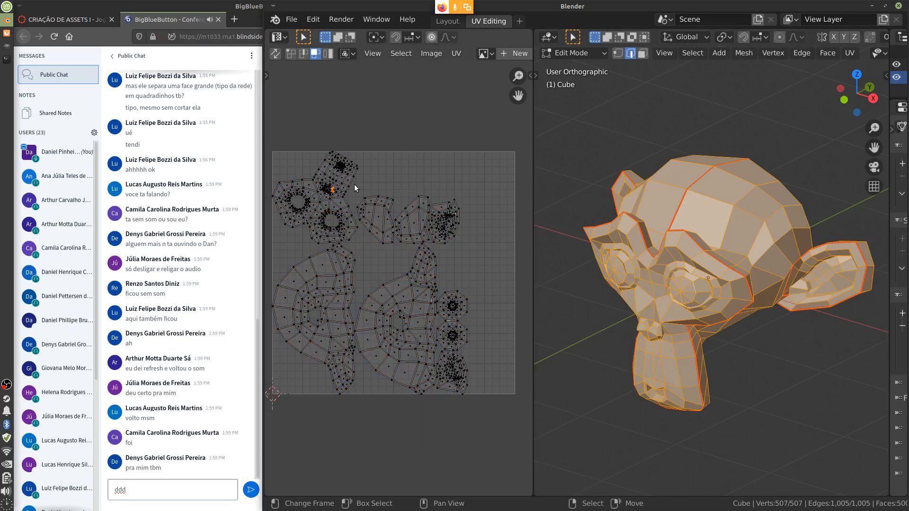
key(ctrl+l)
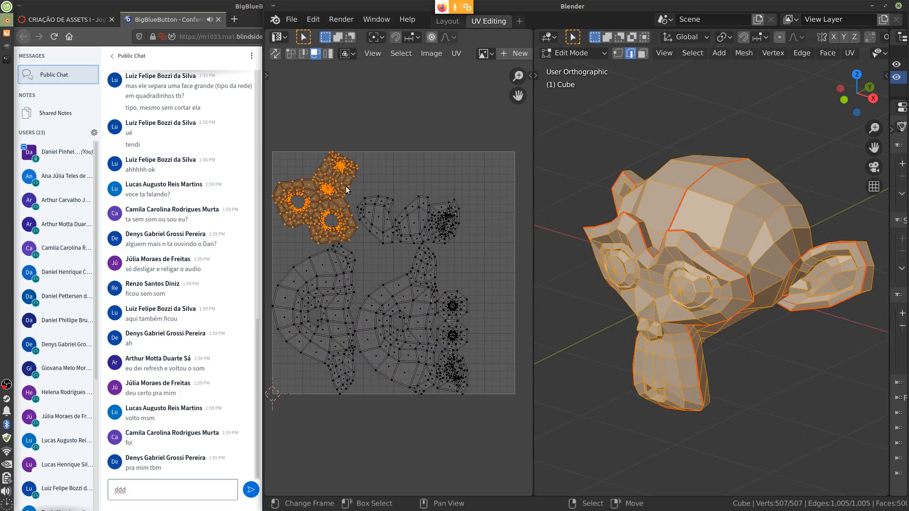
key(r)
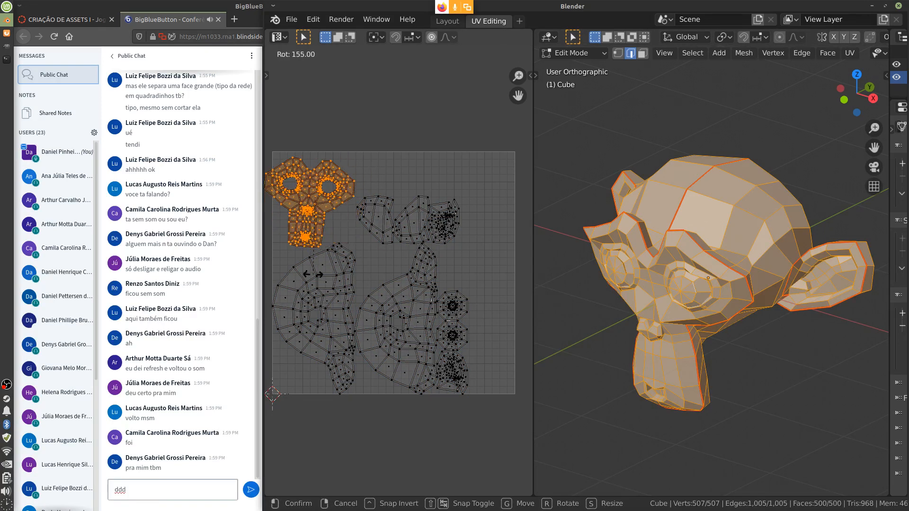
click(319, 271)
key(g)
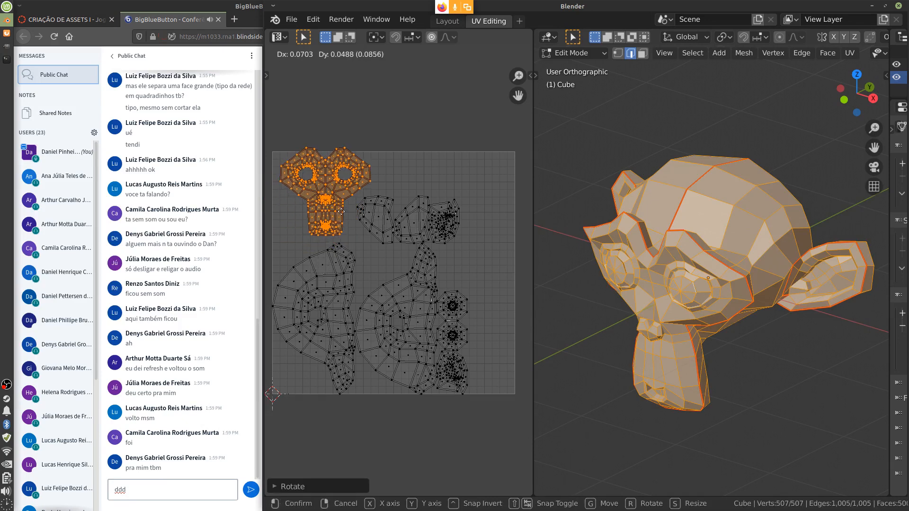
click(339, 211)
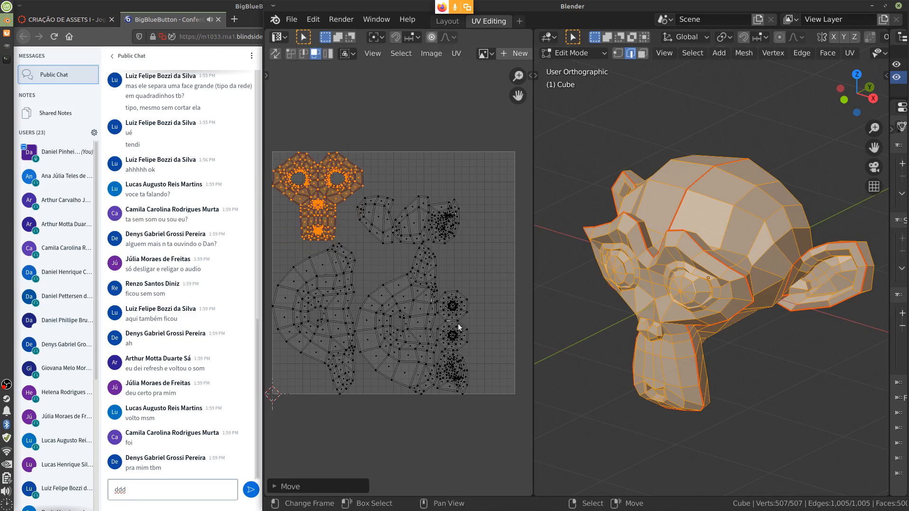
Step: Move the ear UV island from the bottom of the layout to the upper-right corner of the UV space
click(458, 378)
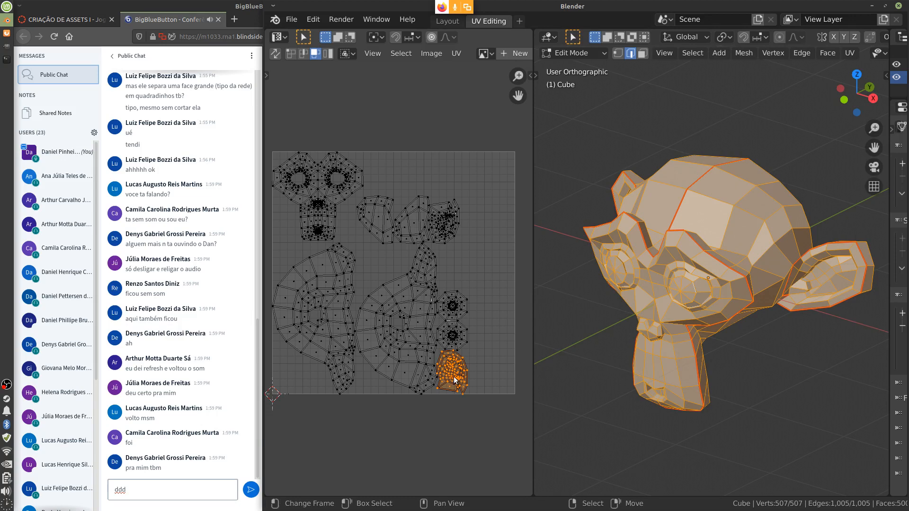
key(g)
click(492, 176)
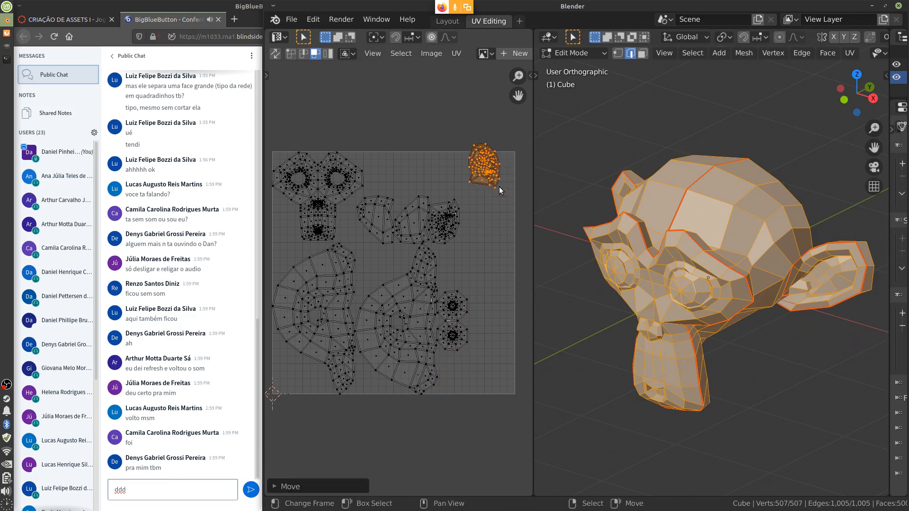
Step: Rotate the ear island in the upper-right UV corner by about 35° and turn the other ear's UV island upright
key(r)
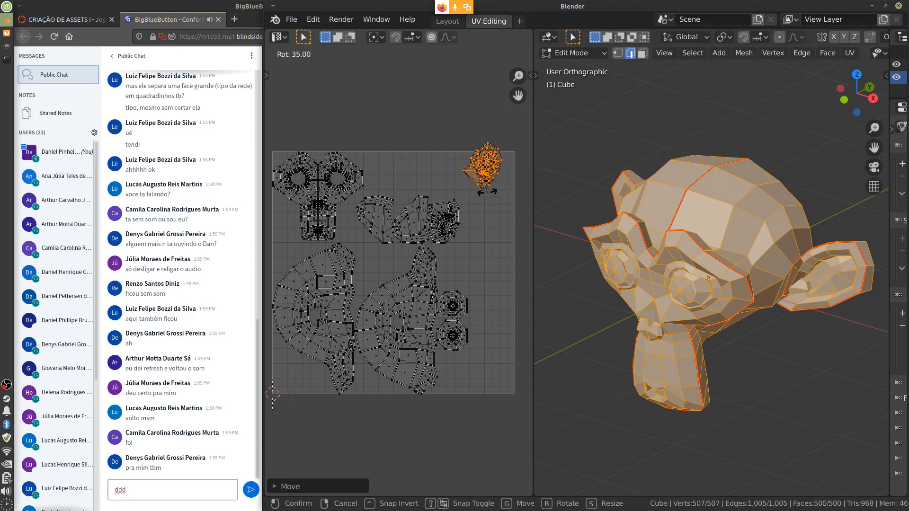
click(487, 192)
click(447, 227)
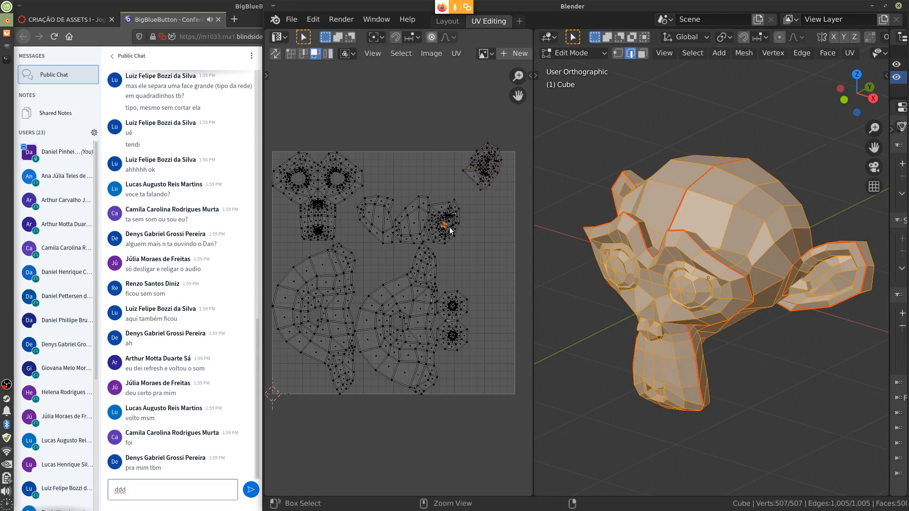
key(r)
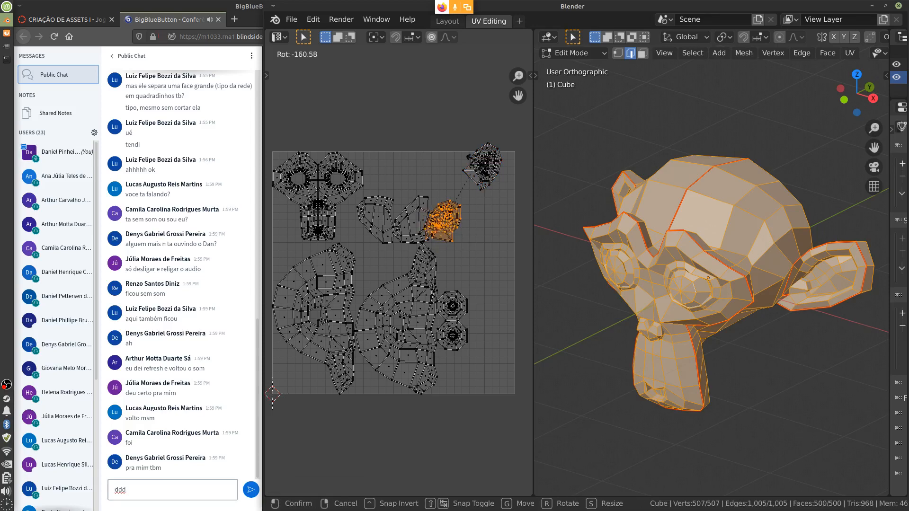
click(457, 166)
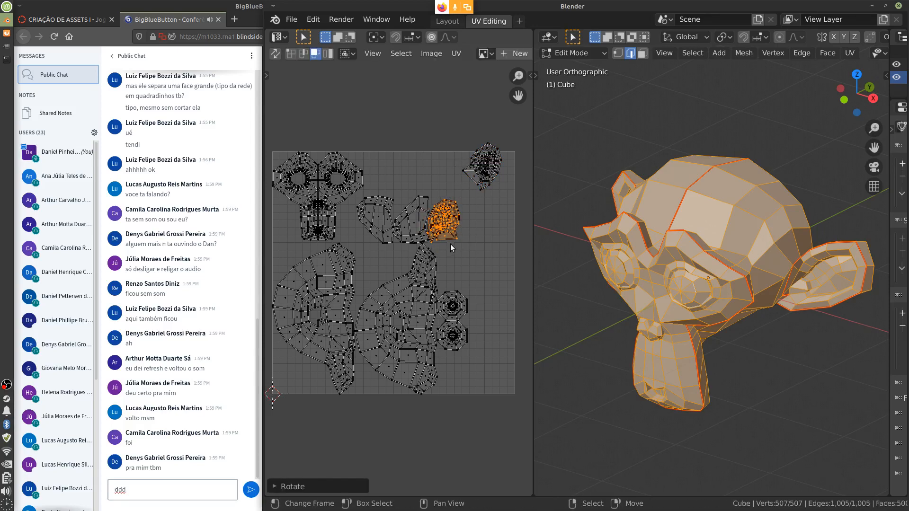
Step: Rotate the second ear's UV island to mirror the first and place it directly to the left of that island
key(g)
click(518, 231)
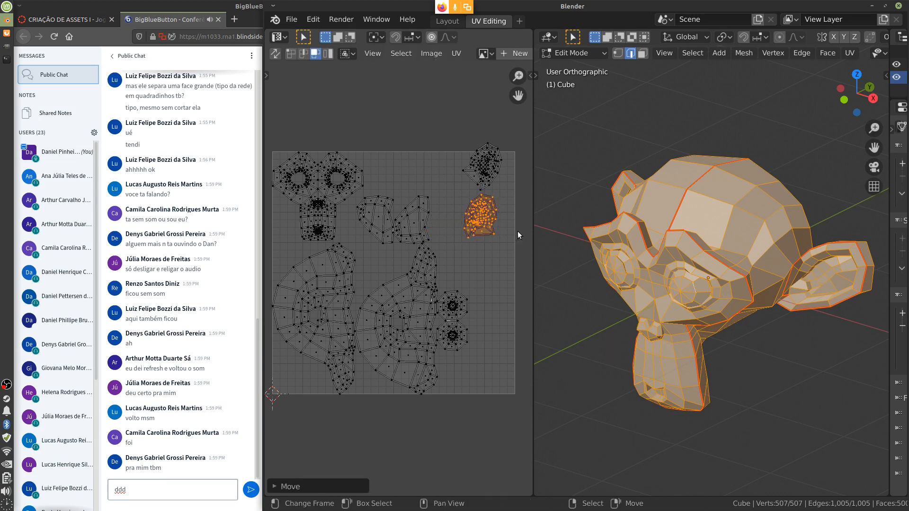
key(t)
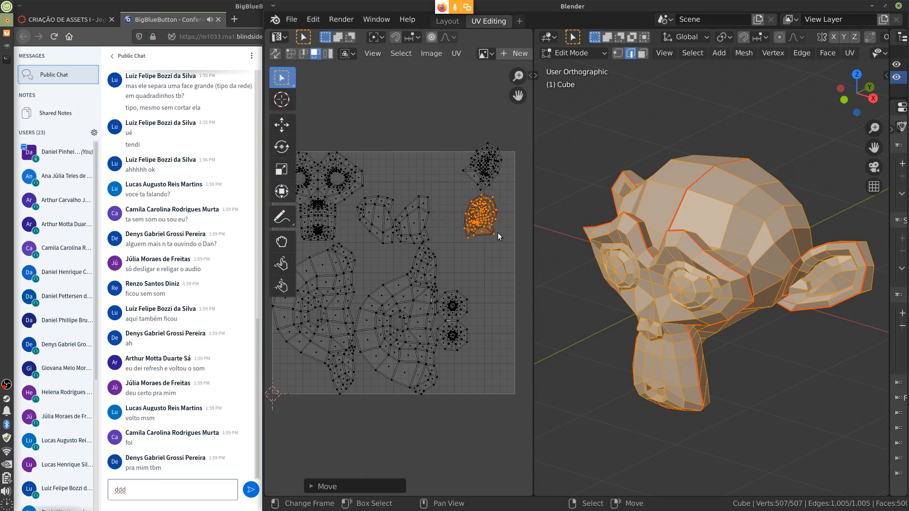
key(r)
click(509, 221)
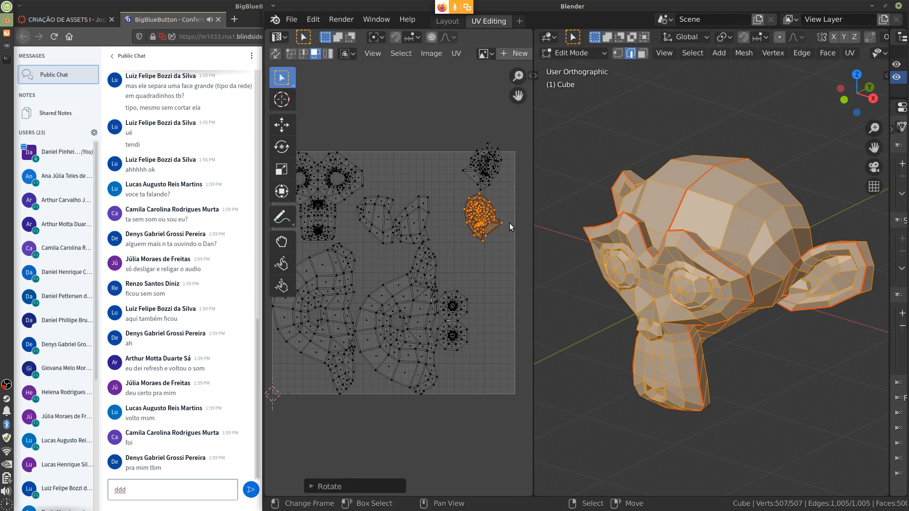
key(g)
click(462, 171)
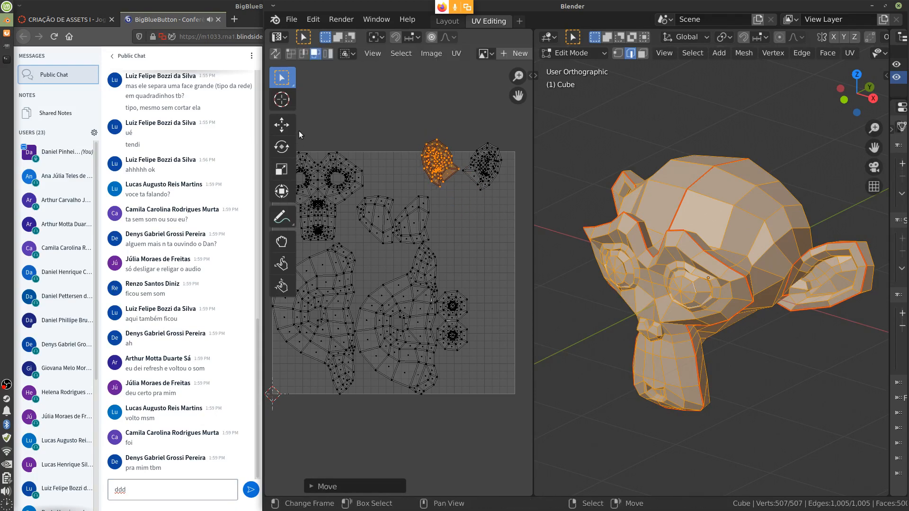
drag(301, 129, 277, 130)
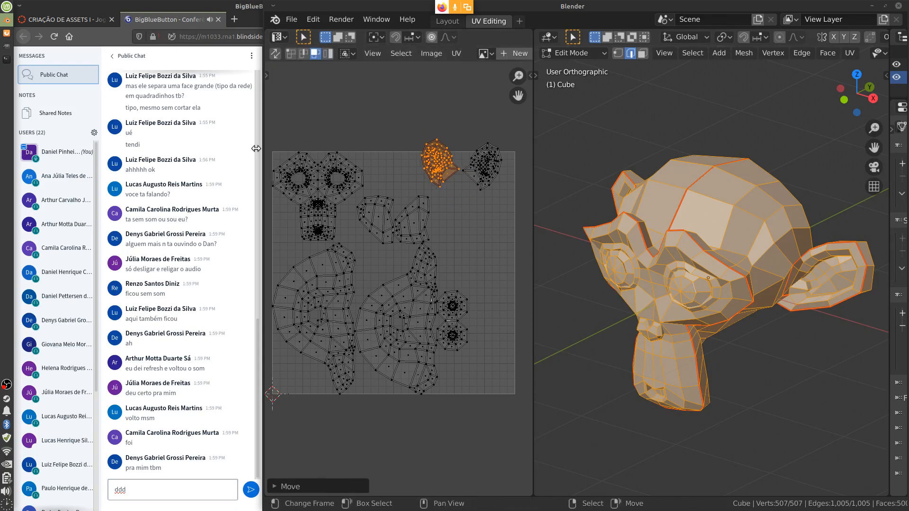
Step: Rotate the right-hand skull-half UV island by about 175° so it mirrors the other half
click(415, 324)
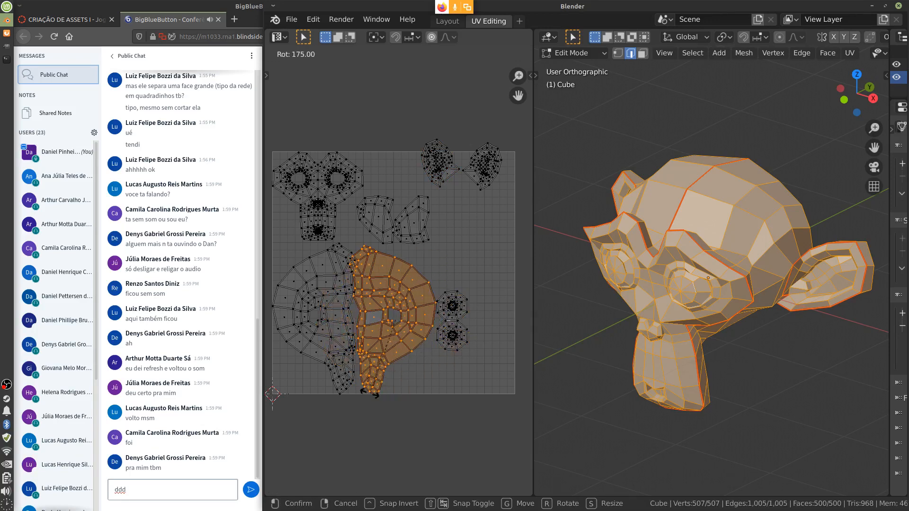
click(366, 393)
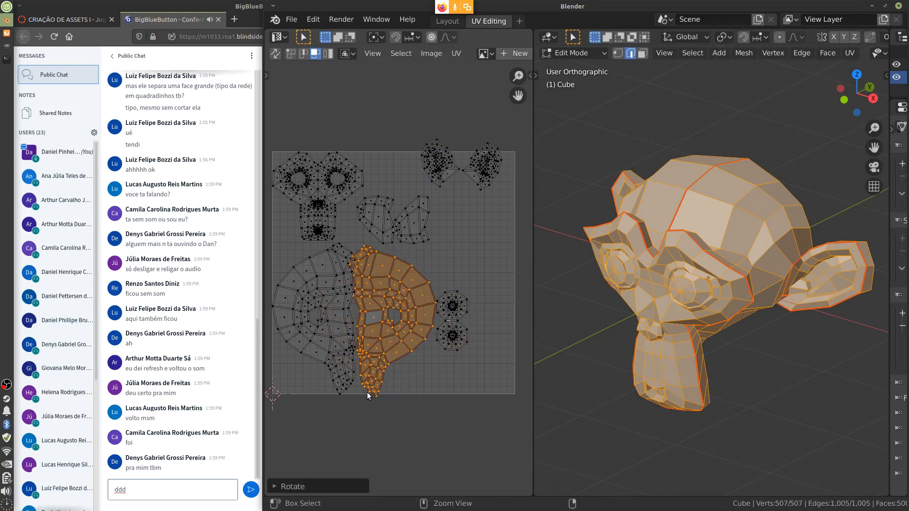
key(ctrl+z)
Step: Select the pair of leaf-shaped UV islands in the middle of the layout and move them beneath the two ear islands
key(ctrl+l)
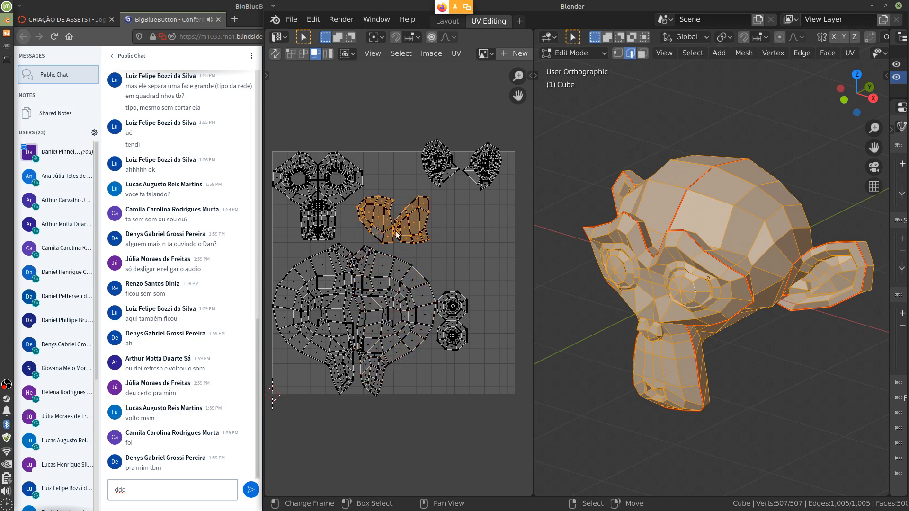
key(g)
click(463, 249)
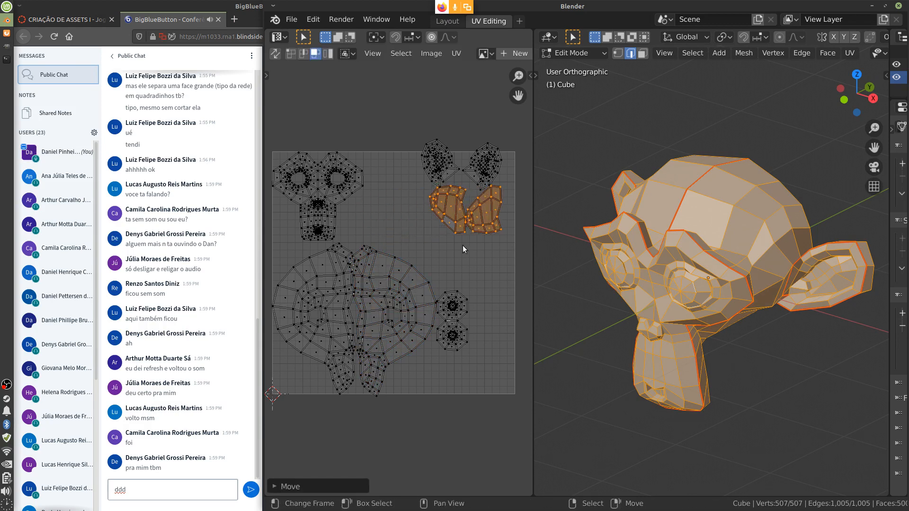
Step: Select both round eyeball UV islands together and move them up below the leaf-shaped islands
right_click(458, 304)
right_click(455, 337)
key(ctrl+l)
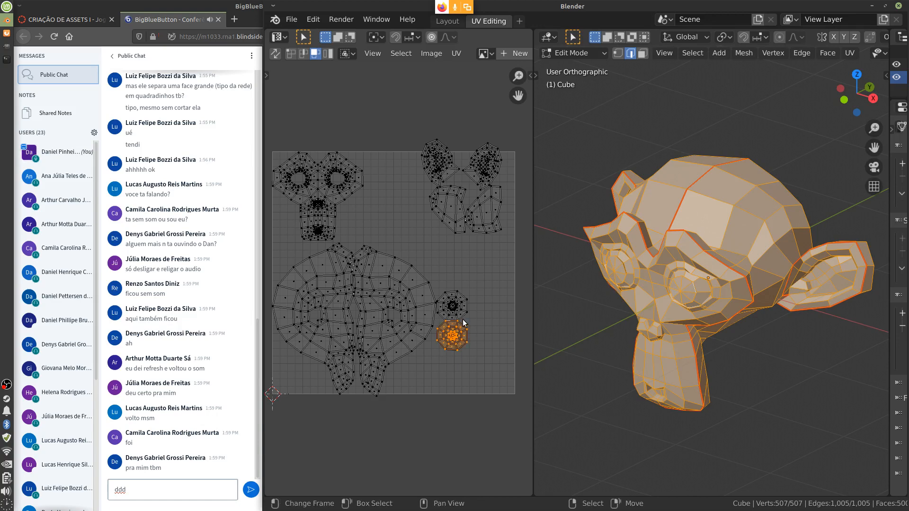
right_click(463, 322)
key(ctrl+l)
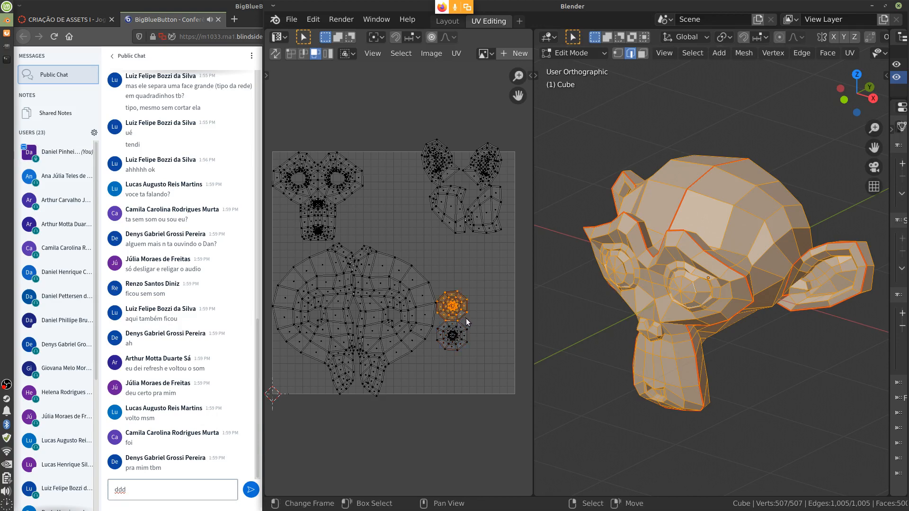
shift+right_click(468, 337)
key(ctrl+l)
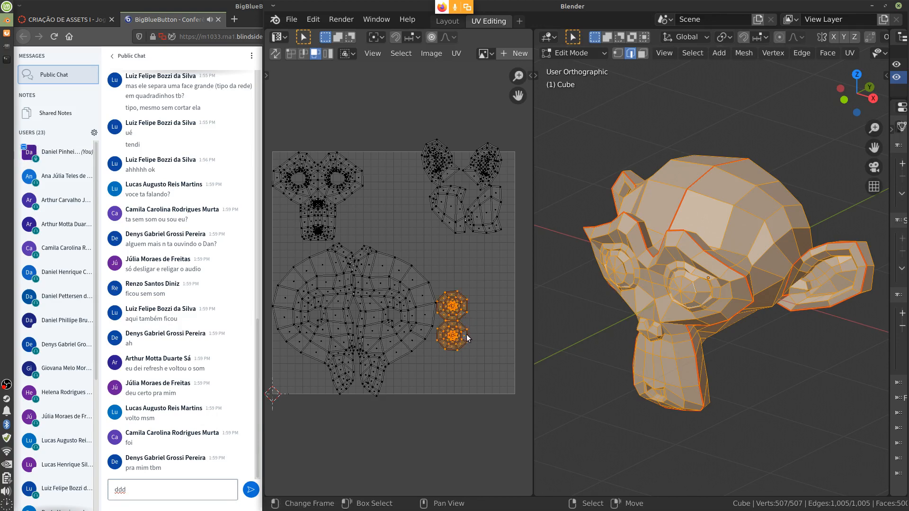
key(g)
click(482, 292)
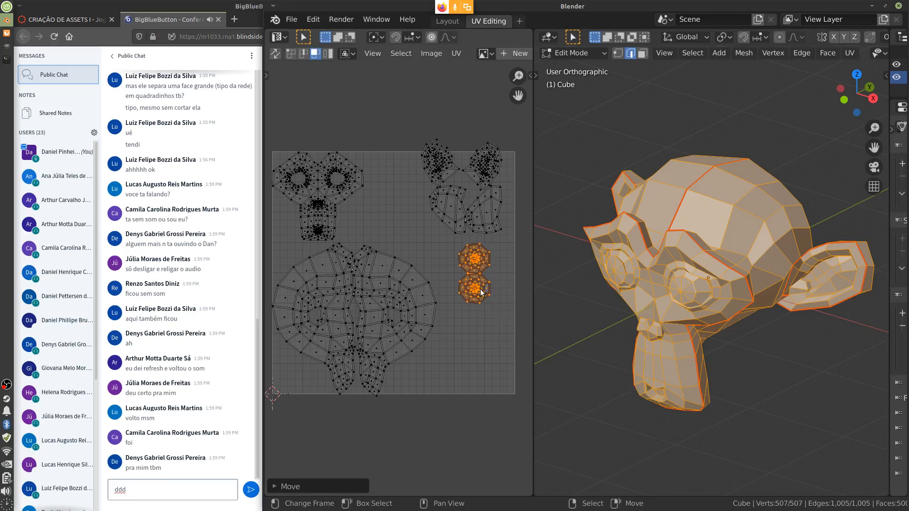
Step: Move the right-hand skull-half UV island slightly to the right, leaving a gap between the two skull halves
right_click(401, 326)
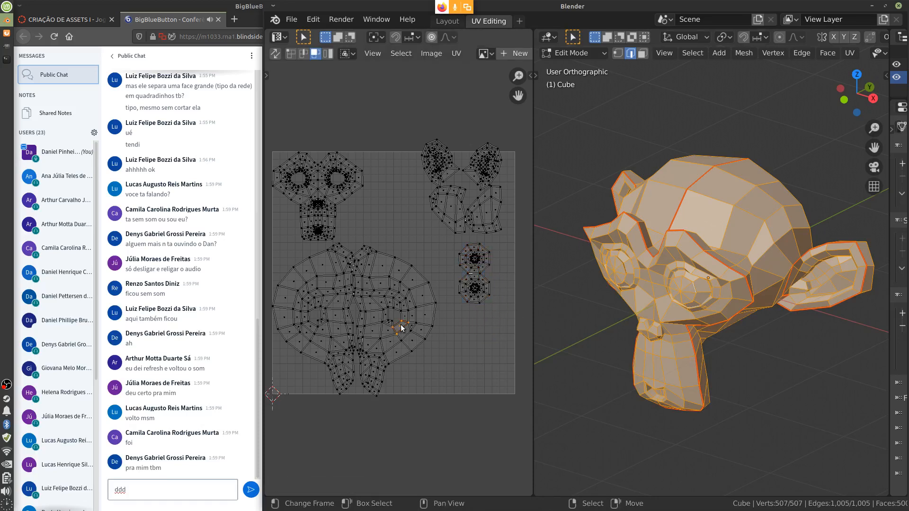
key(ctrl+l)
key(g)
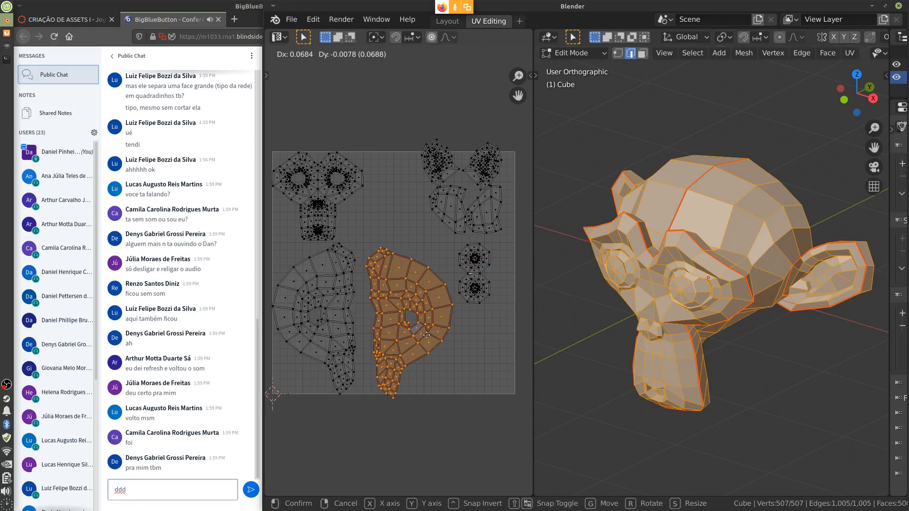
click(420, 337)
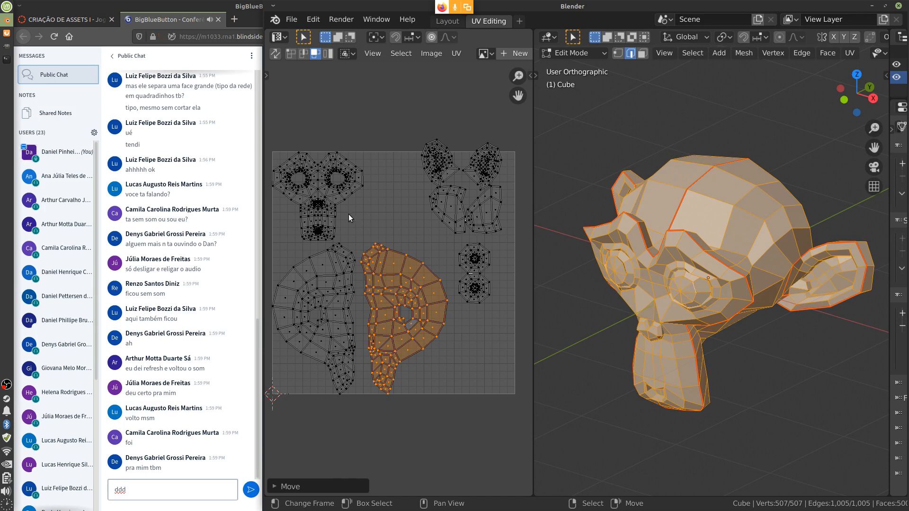
Step: Inspect the face's UV island up close, select the entire monkey mesh, and clear all its seams
scroll(369, 215, up, 4)
middle_drag(349, 163, 491, 223)
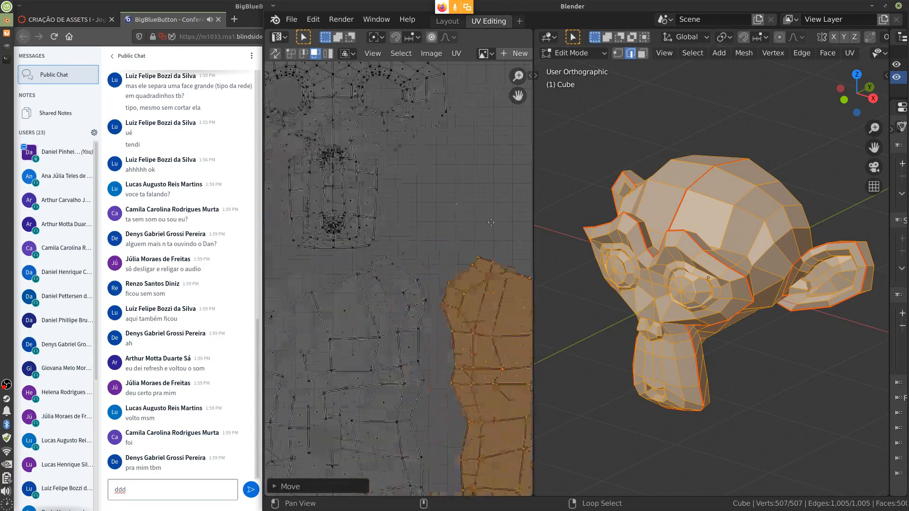
alt+drag(490, 222, 535, 300)
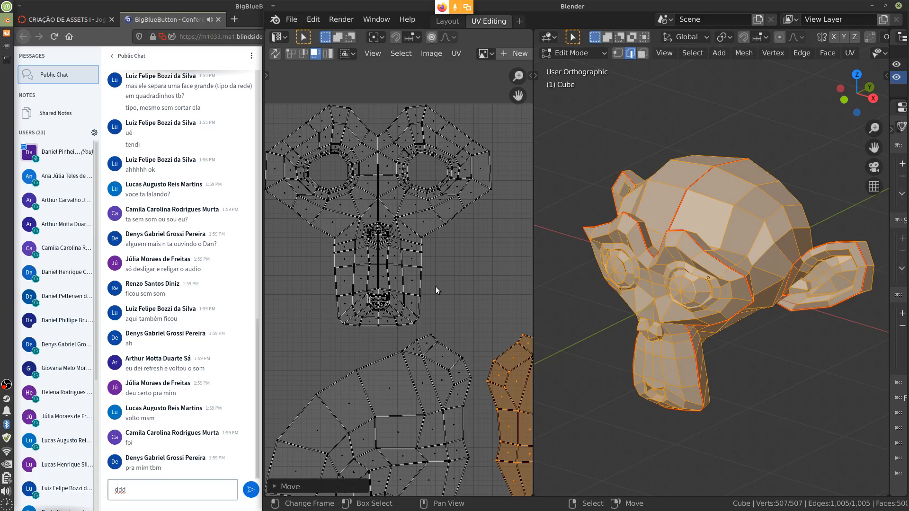
key(a)
key(alt+a)
key(a)
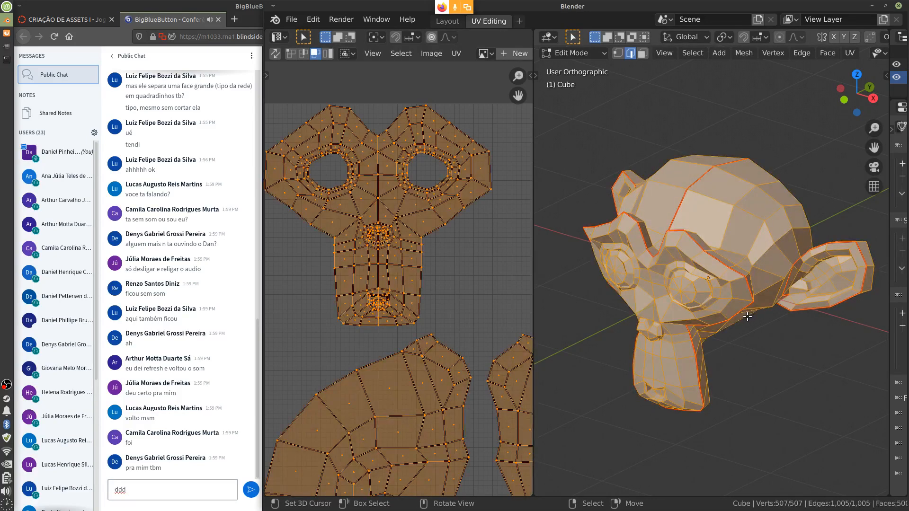
click(850, 53)
click(769, 231)
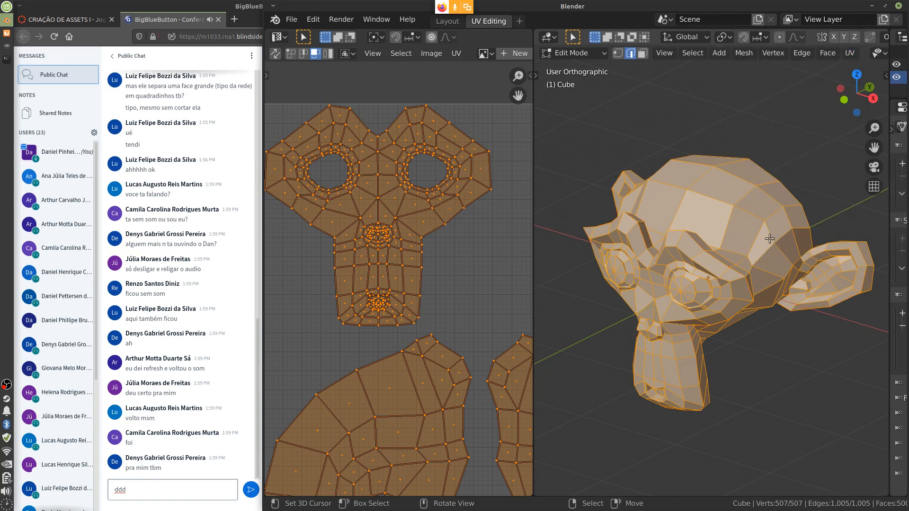
Step: Try unwrapping the whole mesh without seams, and undo both the unwrap and the seam clearing
key(u)
click(731, 251)
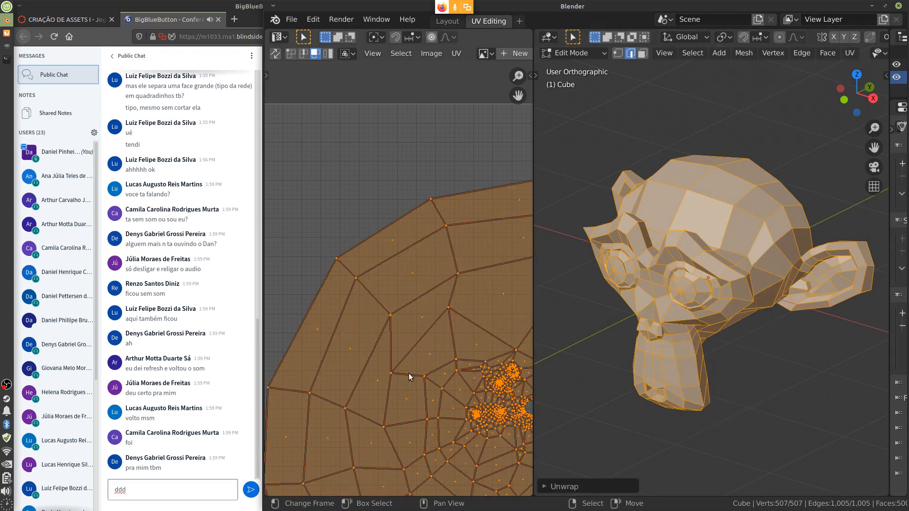
scroll(475, 414, down, 2)
middle_drag(487, 414, 433, 322)
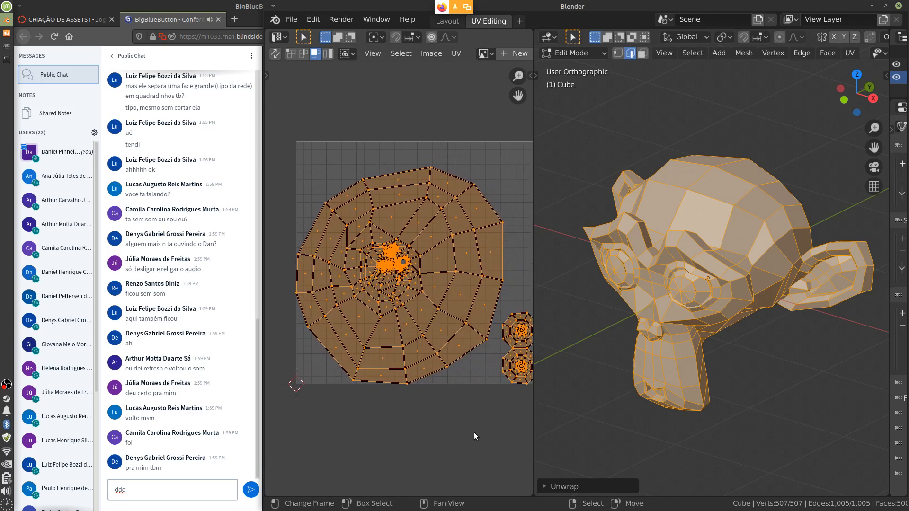
key(ctrl+z)
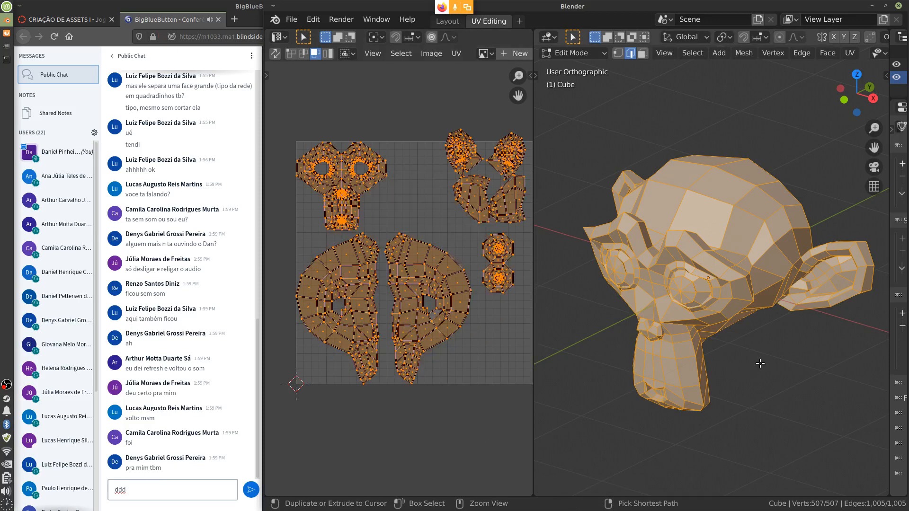
key(ctrl+z)
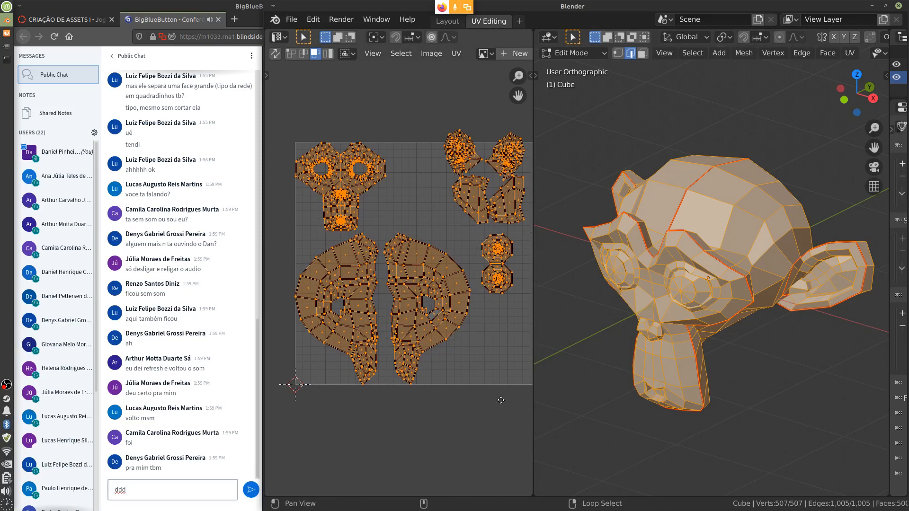
Step: Select the two ear islands with the leaf-shaped pair and move them left beside the face, inside the UV bounds
key(Home)
click(458, 210)
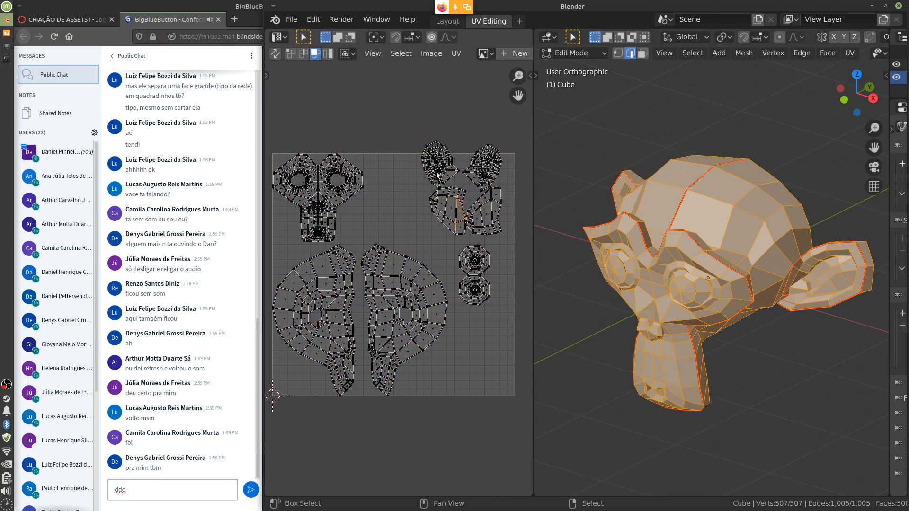
key(b)
drag(400, 130, 513, 234)
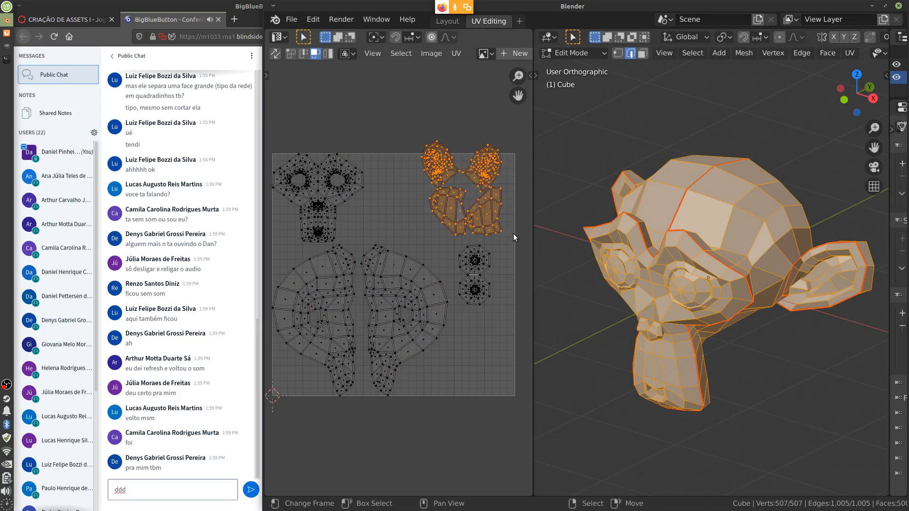
key(g)
click(458, 230)
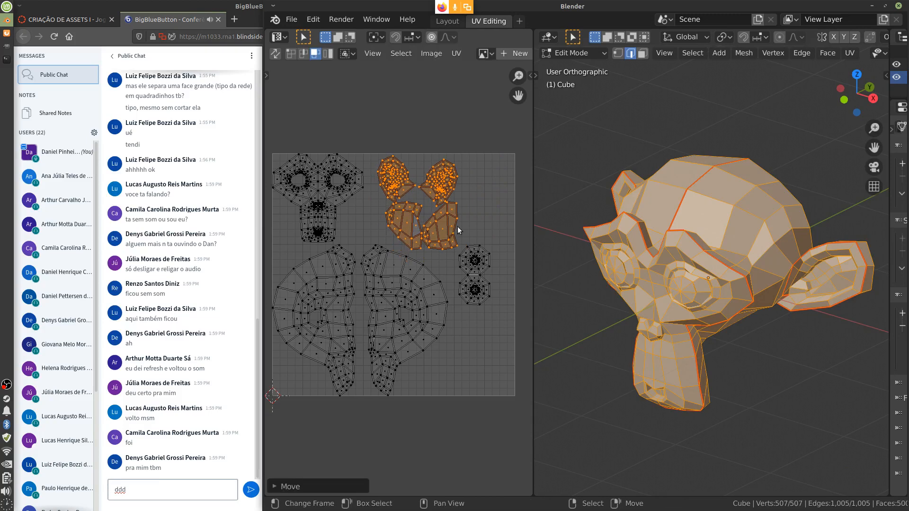
Step: Move both eyeball UV islands down beside the right skull half and deselect the entire mesh
click(481, 250)
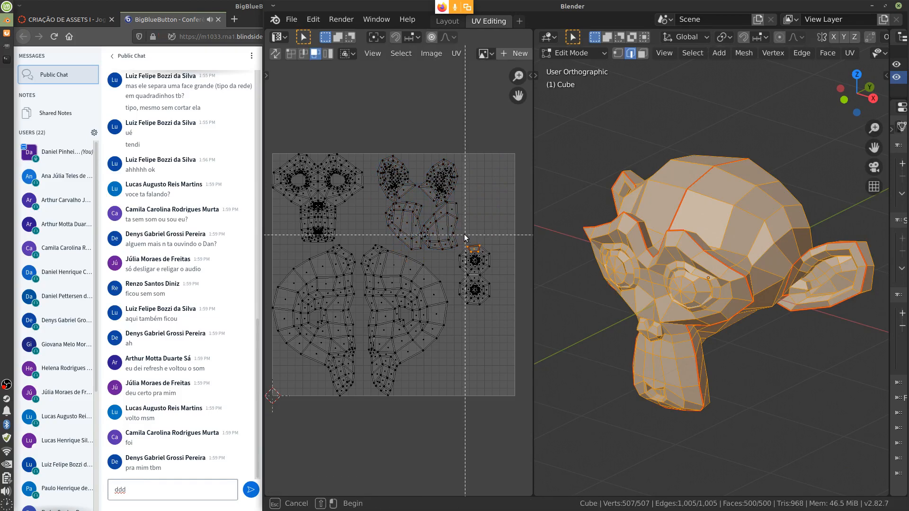
drag(464, 239, 491, 311)
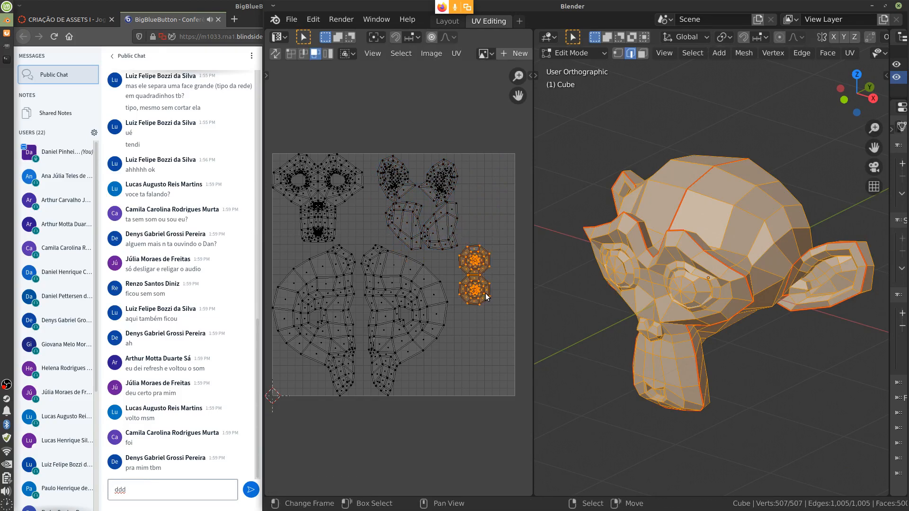
key(g)
click(482, 341)
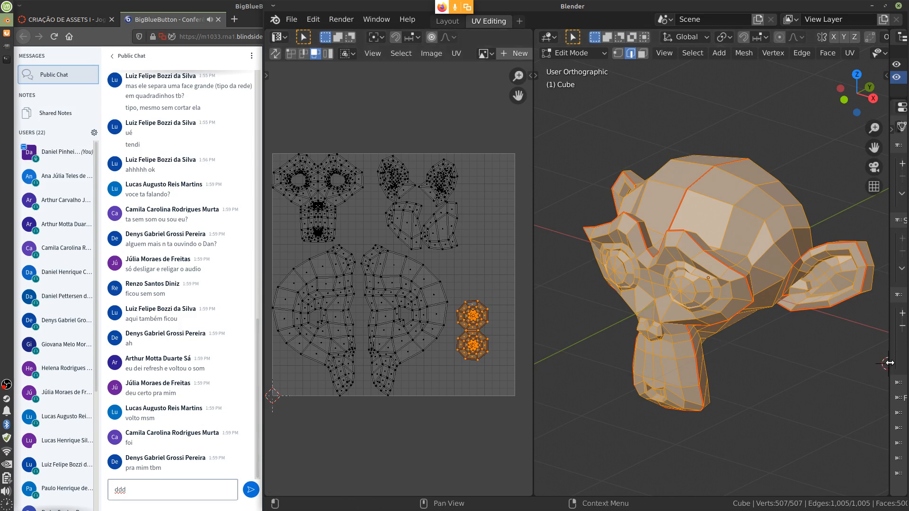
key(alt+a)
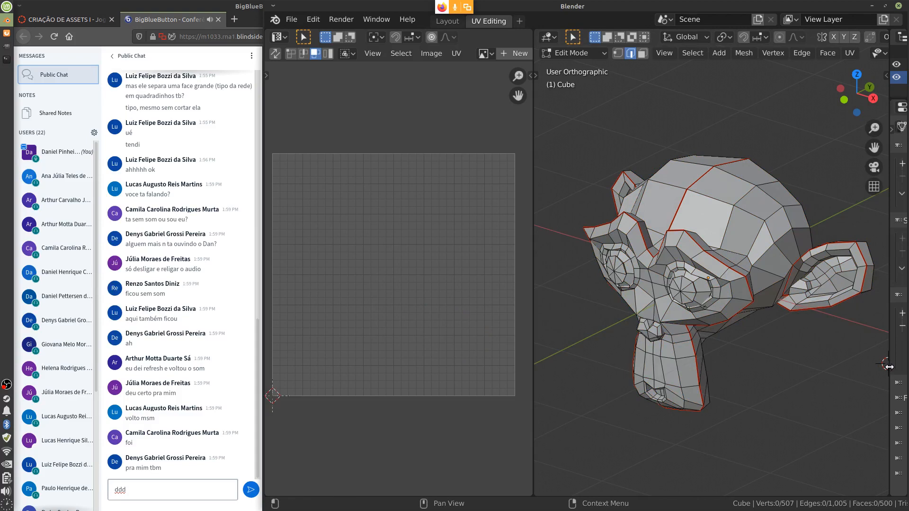
Step: Widen the properties editor, delete all vertices of the monkey mesh, and remove its UVMap
drag(888, 367, 781, 366)
key(a)
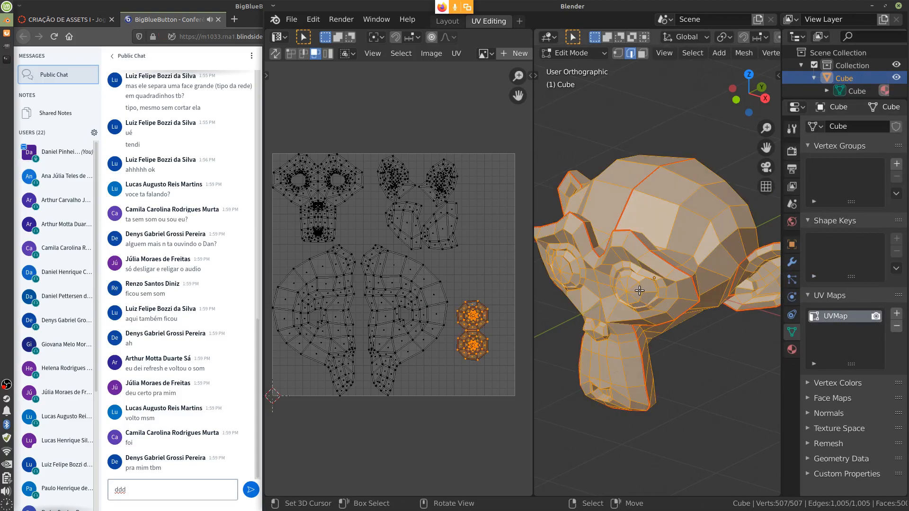
key(x)
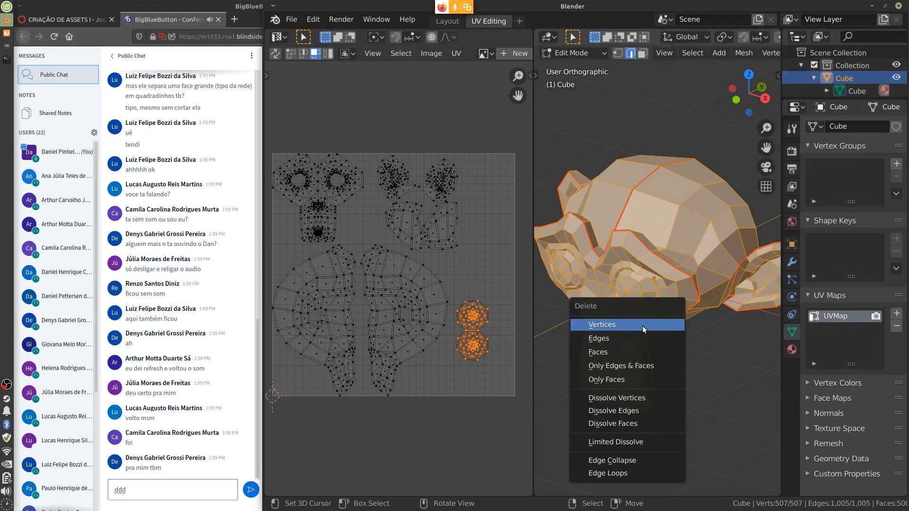
click(642, 326)
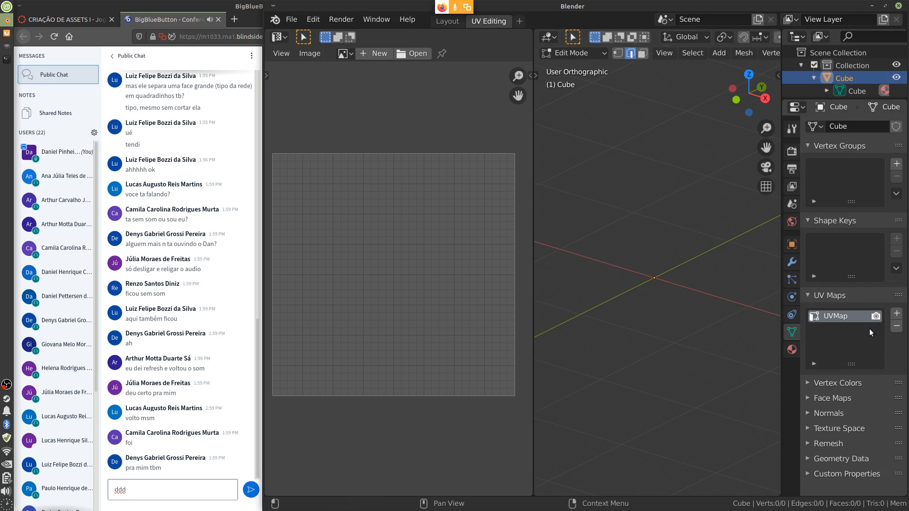
click(896, 326)
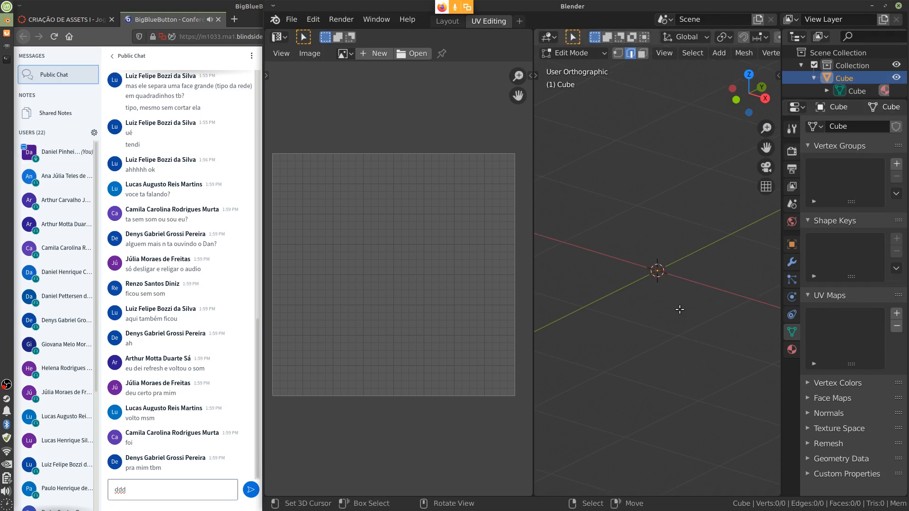
Step: Add a cube to the emptied mesh and remove its default UVMap
key(shift+a)
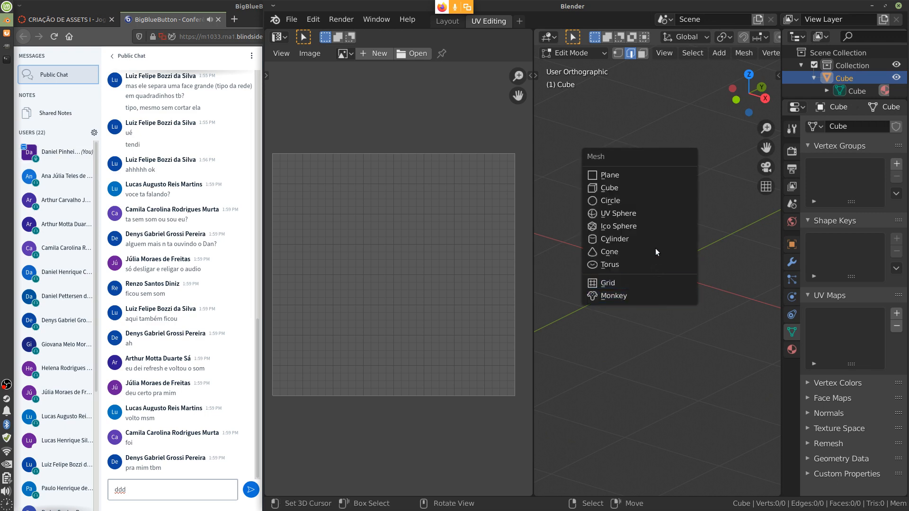
click(637, 188)
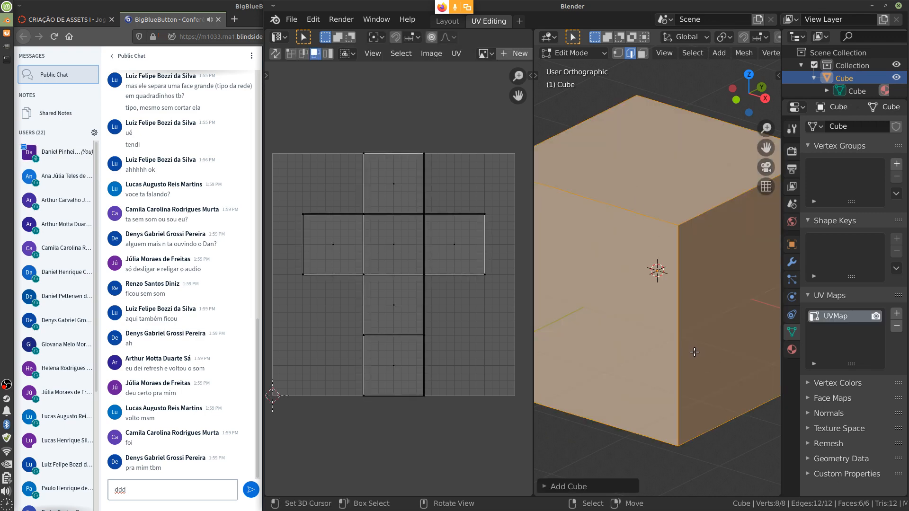
scroll(692, 350, down, 5)
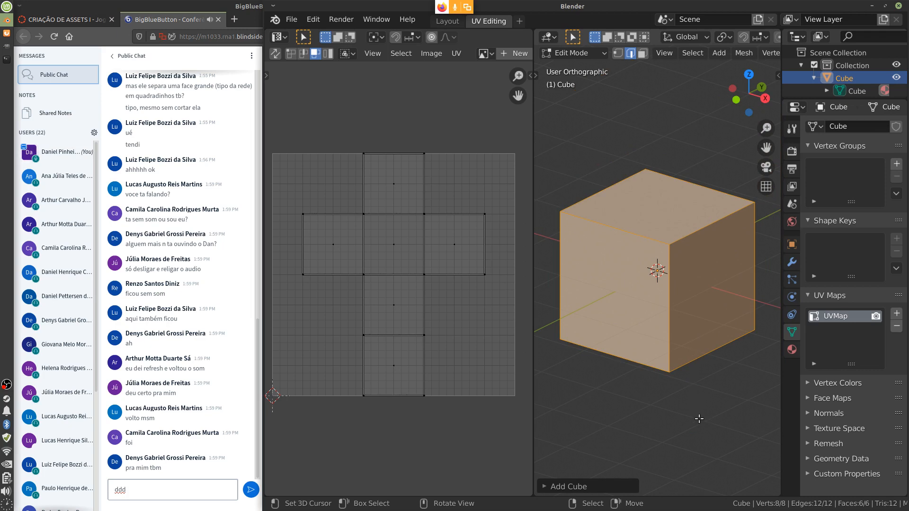
click(896, 326)
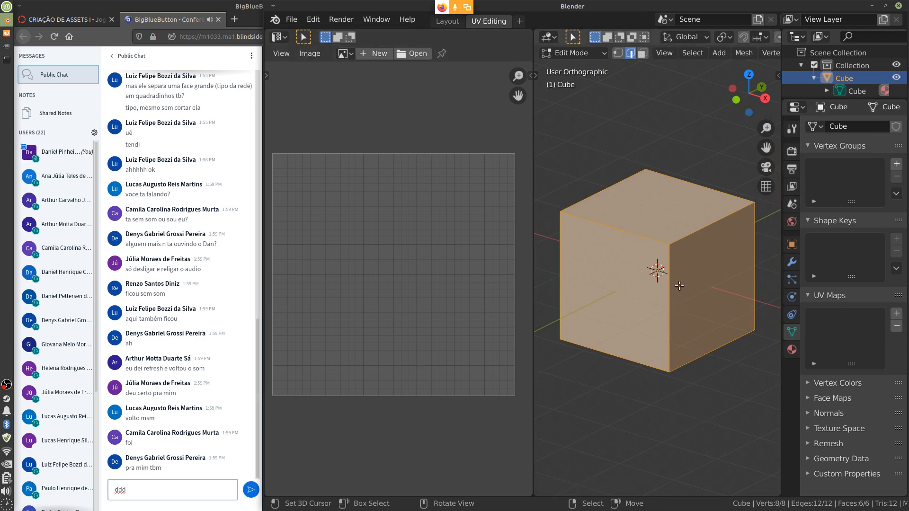
click(714, 222)
shift+click(600, 193)
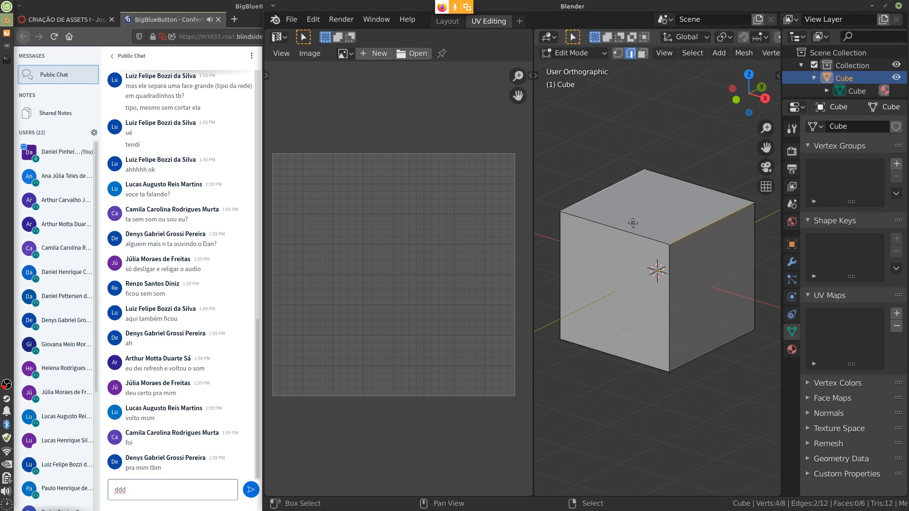
shift+click(717, 192)
shift+click(667, 323)
shift+click(559, 263)
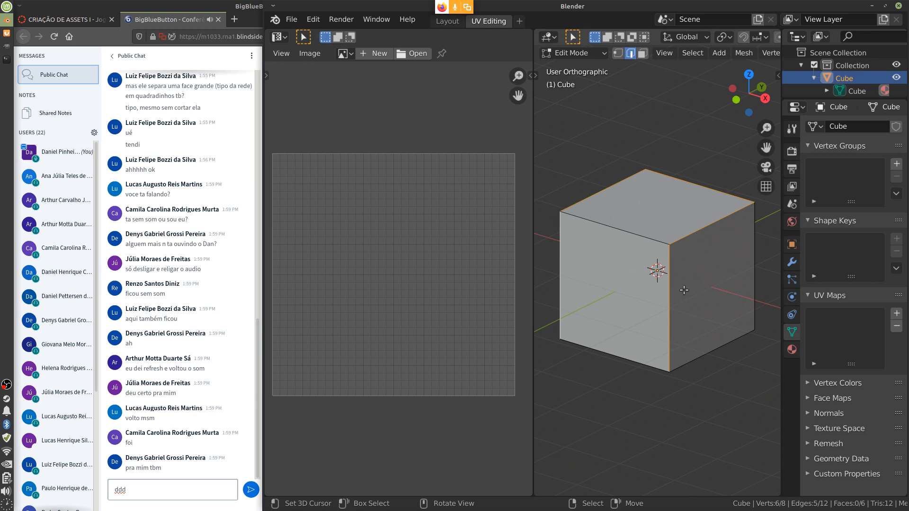
Step: Select three edges of the cube's top face, leaving out the front one, and try ripping the face open like a lid
click(685, 236)
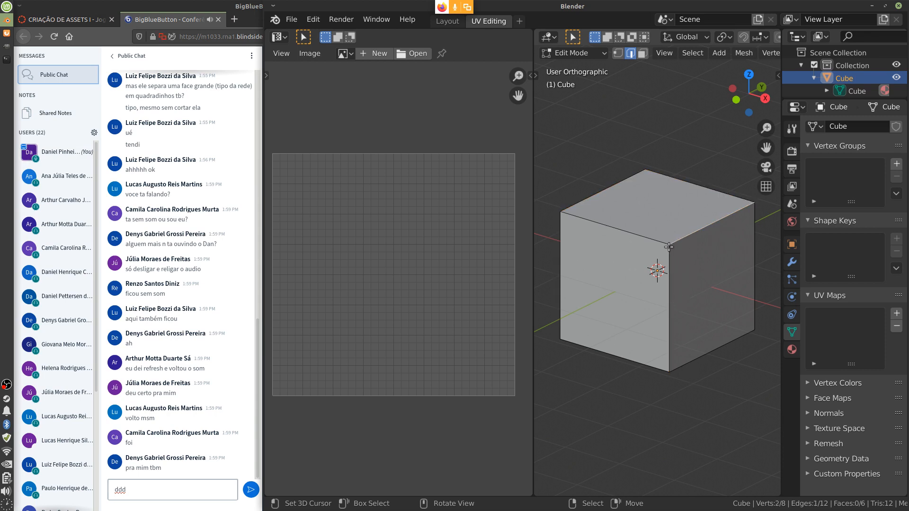
shift+click(601, 193)
shift+click(700, 187)
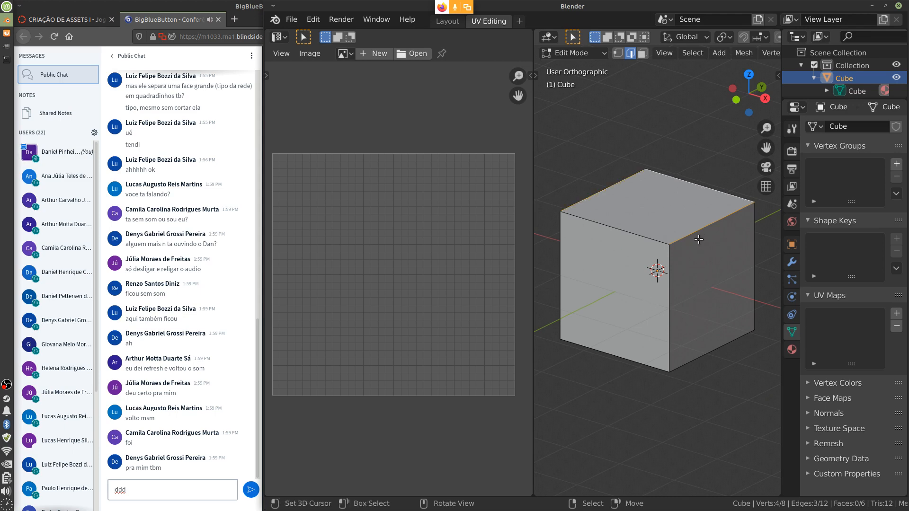
key(v)
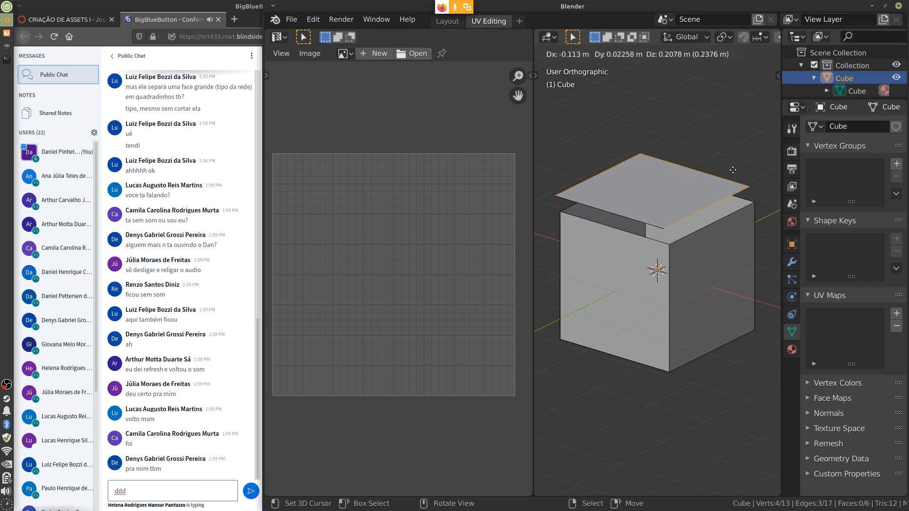
key(Escape)
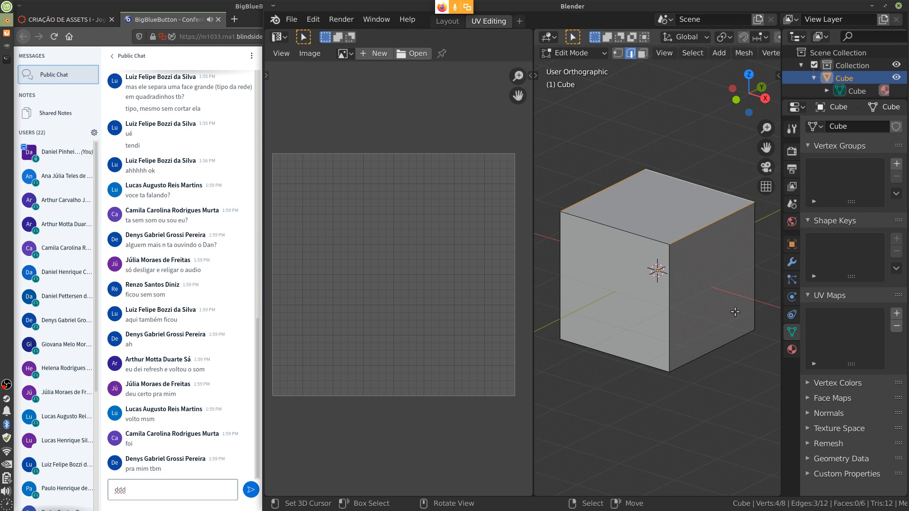
Step: Add the rear vertical and bottom edges of both side faces to the selection and mark all selected edges as seams
shift+click(753, 259)
shift+click(715, 350)
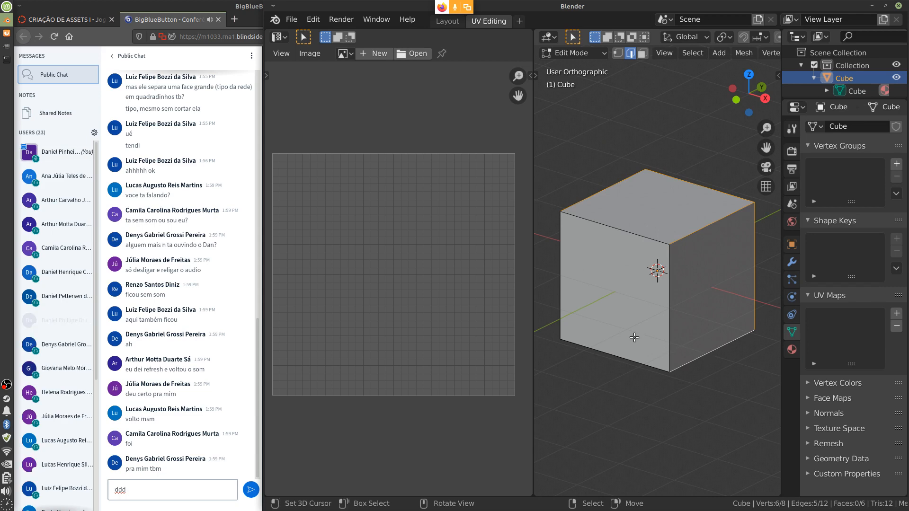
middle_drag(623, 329, 694, 296)
shift+click(561, 280)
shift+click(609, 353)
key(u)
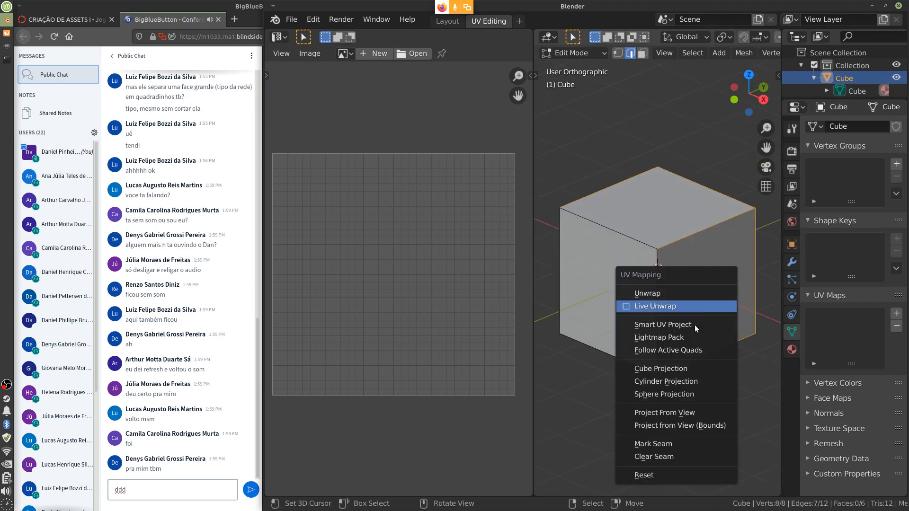
click(682, 444)
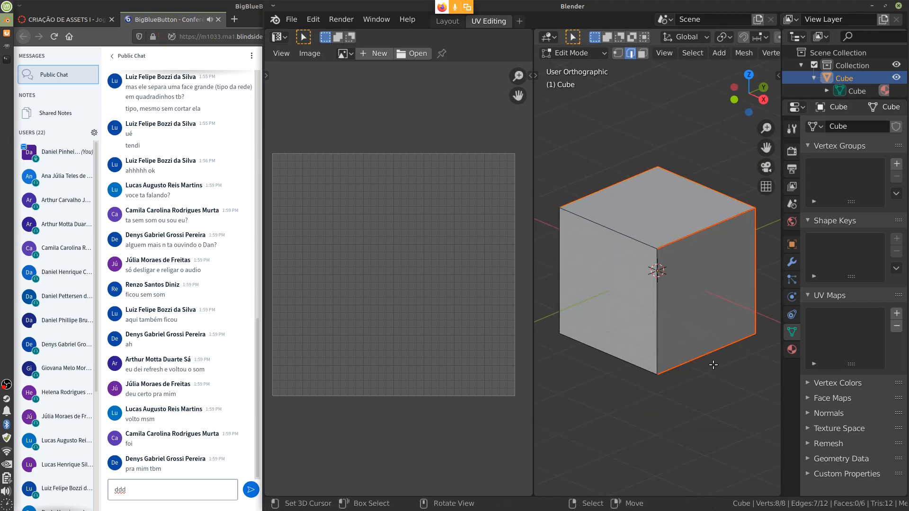
Step: Deselect the entire cube and examine its marked seams
middle_drag(714, 365, 689, 326)
key(a)
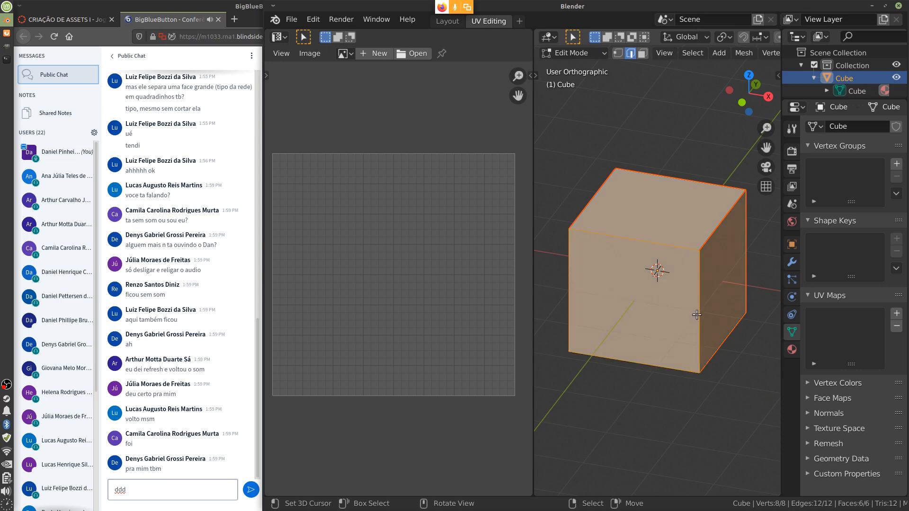
key(alt+a)
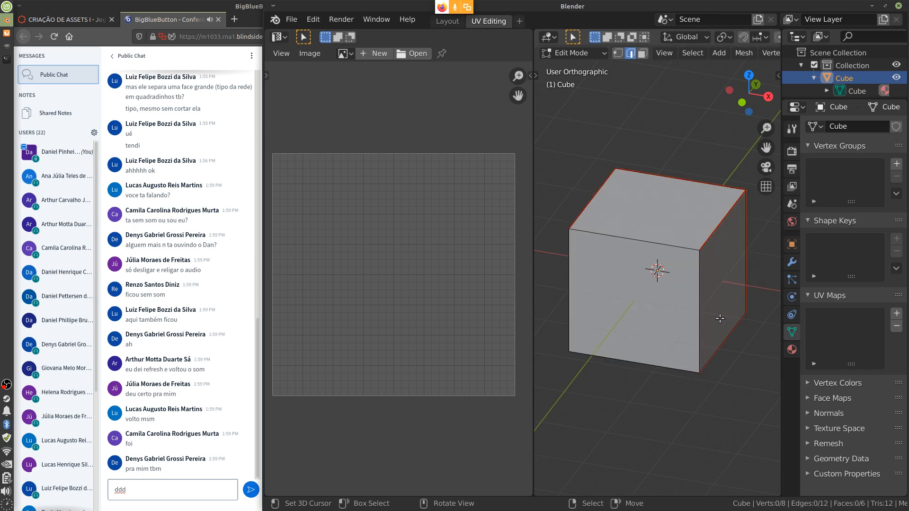
middle_drag(719, 318, 730, 289)
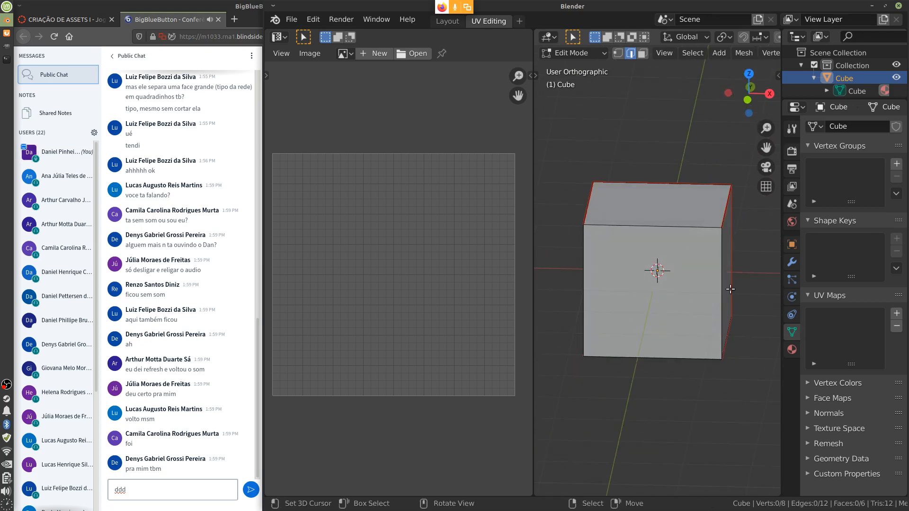
Step: Annotate the cube with arrows illustrating how its faces unfold around the seams, and erase the annotations
key(d)
mouse_move(654, 203)
mouse_down()
mouse_move(643, 256)
mouse_move(647, 248)
mouse_up()
drag(733, 265, 689, 321)
alt+drag(630, 309, 665, 302)
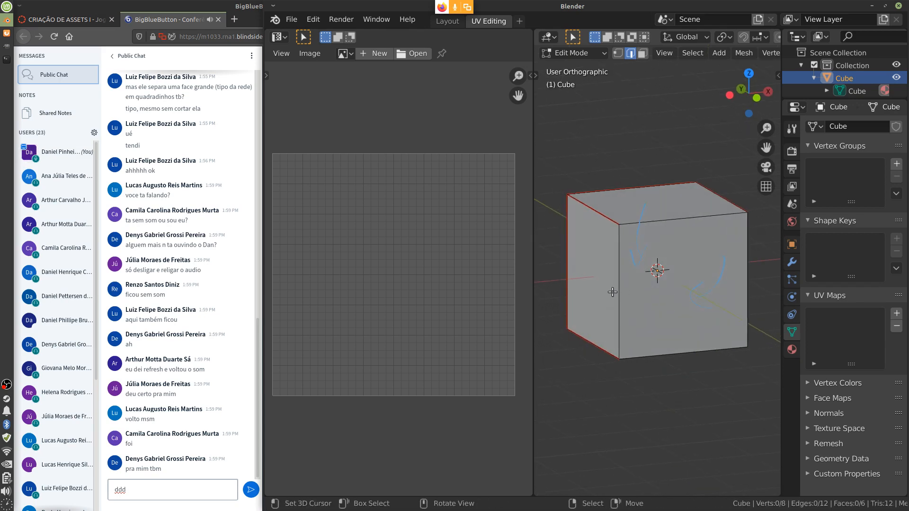
drag(598, 290, 644, 296)
mouse_move(690, 374)
alt+mouse_down()
mouse_move(675, 342)
mouse_move(597, 295)
mouse_move(621, 339)
mouse_move(614, 350)
alt+mouse_up()
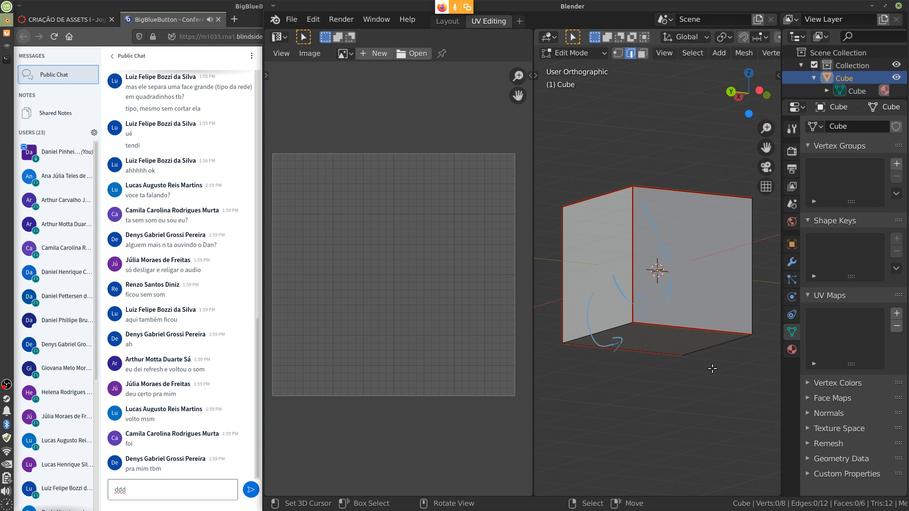
mouse_move(712, 368)
alt+mouse_down()
mouse_move(634, 364)
mouse_move(691, 337)
mouse_move(715, 303)
mouse_move(721, 317)
alt+mouse_up()
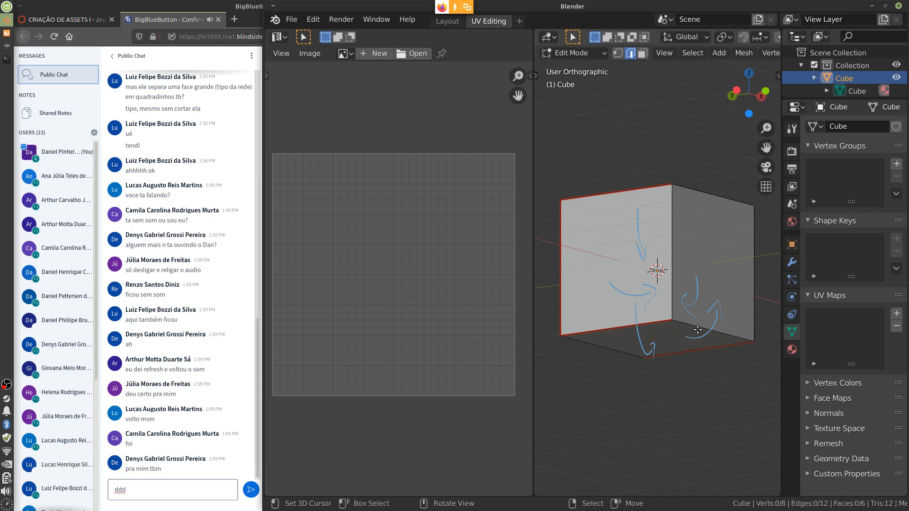
mouse_move(698, 330)
right_down()
mouse_move(627, 345)
mouse_move(641, 290)
mouse_move(613, 264)
mouse_move(642, 202)
mouse_move(659, 301)
mouse_move(698, 284)
mouse_move(705, 314)
mouse_move(729, 315)
mouse_move(690, 311)
mouse_move(692, 324)
mouse_move(652, 275)
mouse_move(656, 293)
mouse_move(627, 293)
mouse_move(649, 340)
mouse_move(639, 346)
right_up()
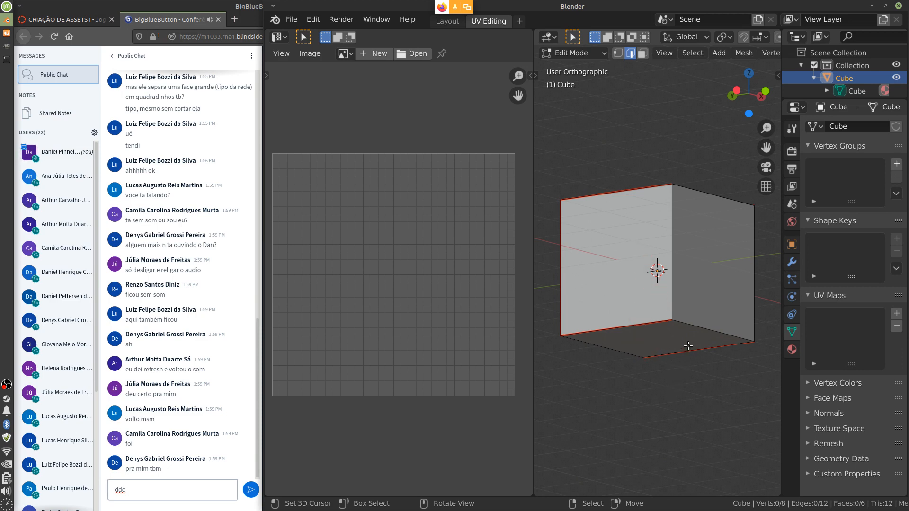
Step: Select the entire cube and unwrap it along the marked seams
key(a)
middle_drag(700, 330, 625, 337)
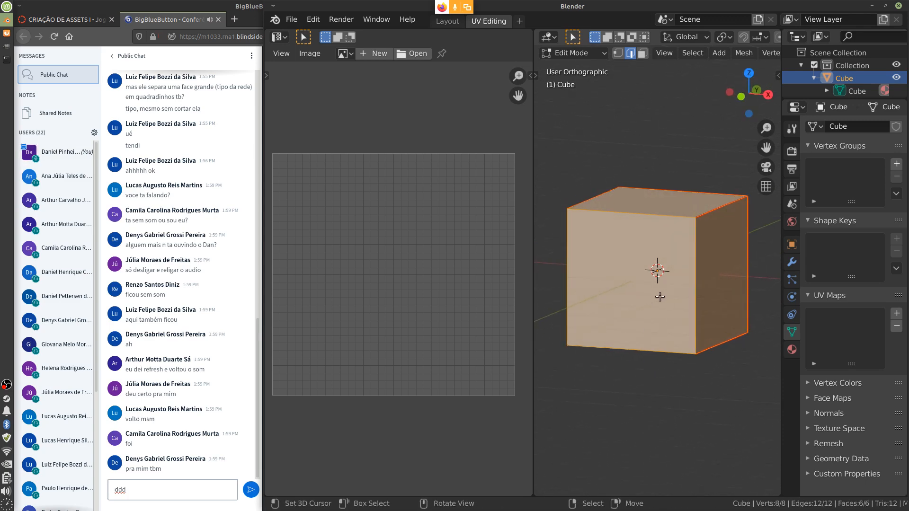
key(u)
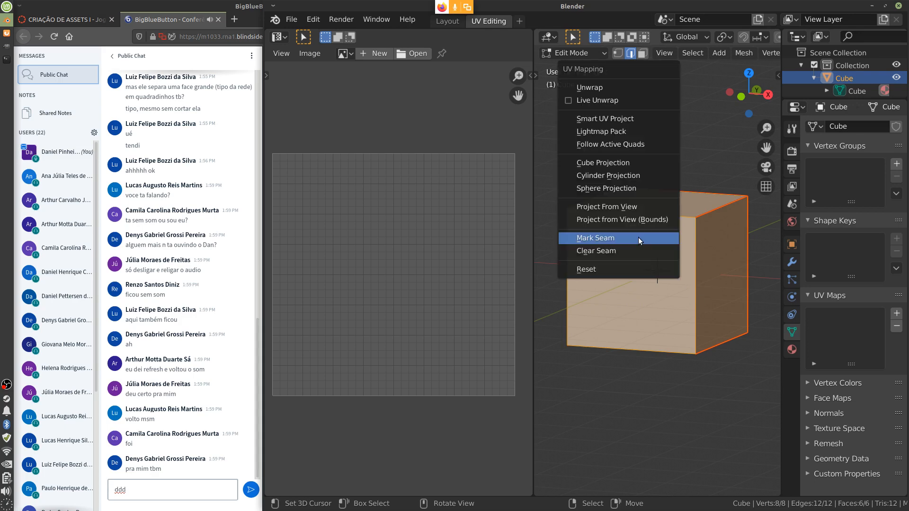
click(616, 87)
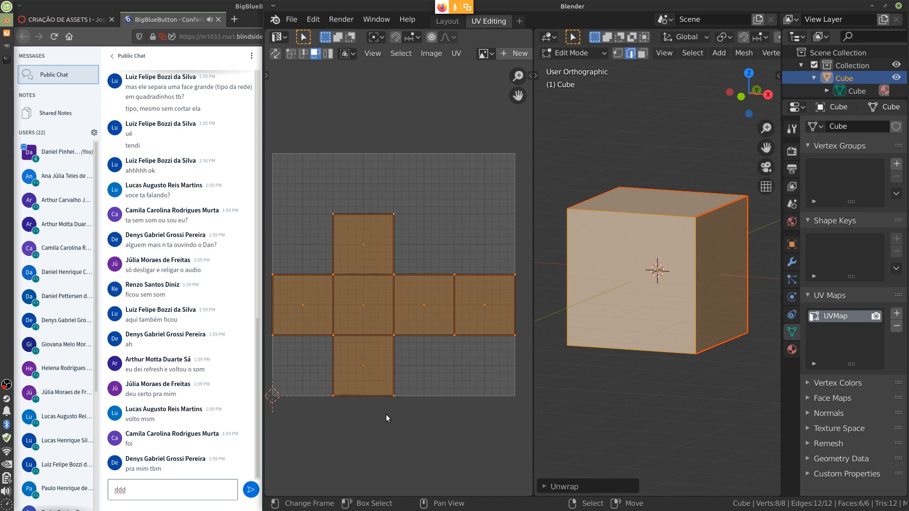
Step: Deselect the mesh and, in face select mode, select the cube's front, top and side faces to match them with their UV squares
click(370, 319)
key(alt+a)
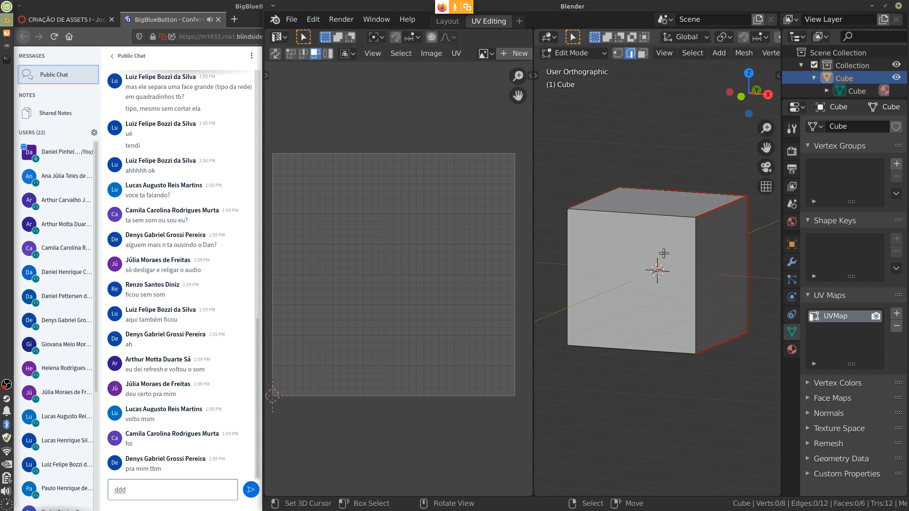
click(642, 53)
click(639, 267)
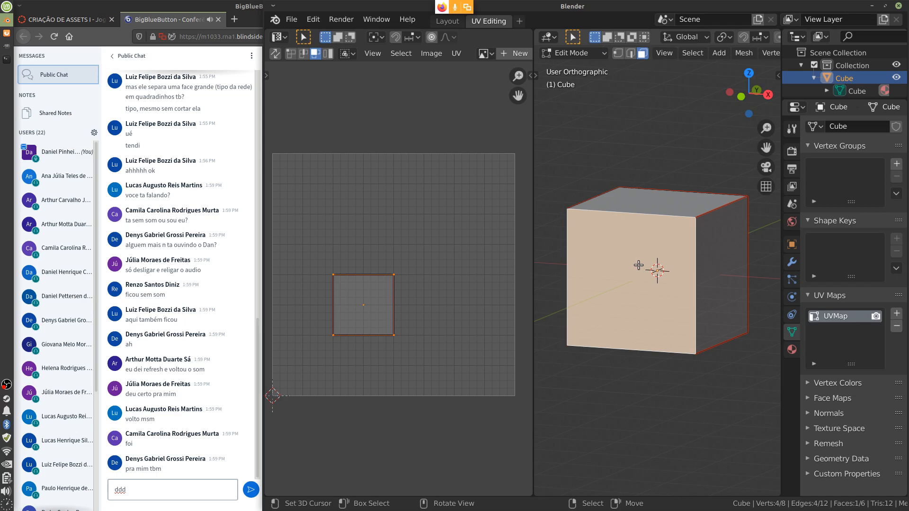
shift+click(664, 205)
shift+click(714, 265)
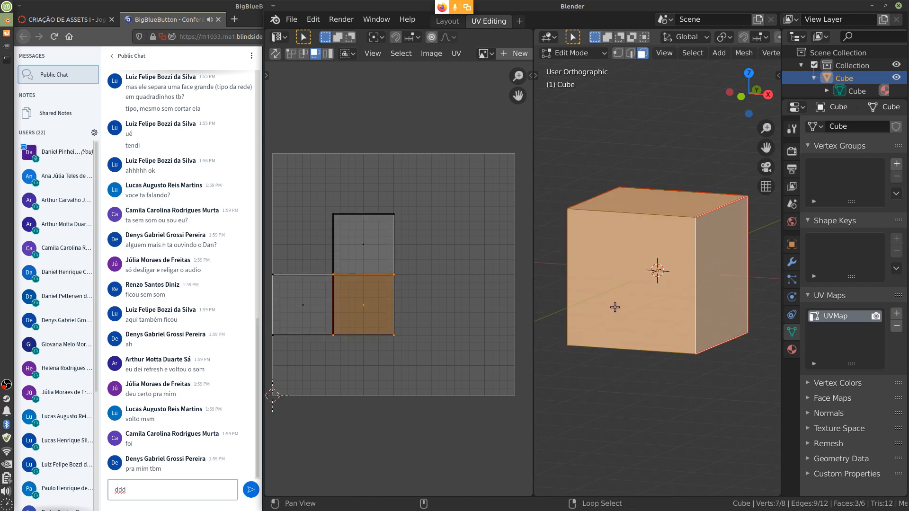
Step: Extend the face selection around the cube's other side, back and bottom to locate their squares in the UV layout
middle_drag(613, 310, 653, 300)
shift+click(653, 300)
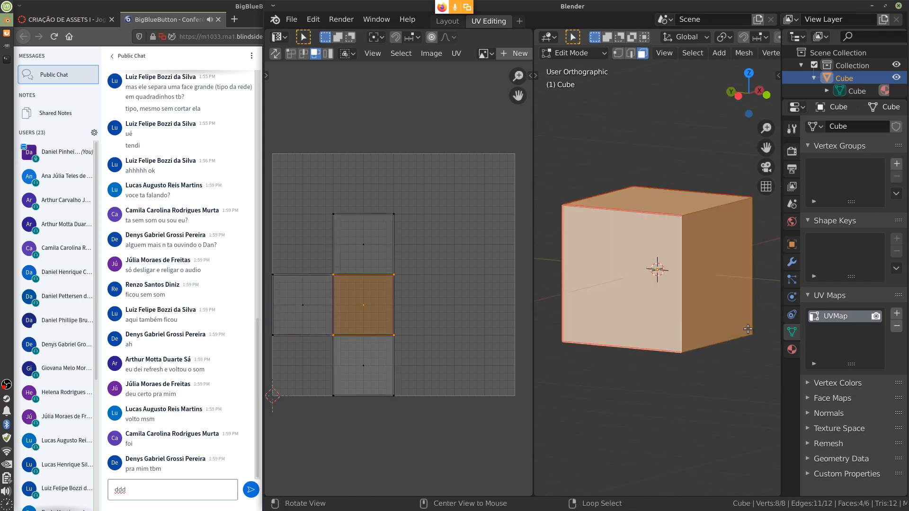
alt+drag(734, 322, 658, 288)
alt+shift+right_click(661, 330)
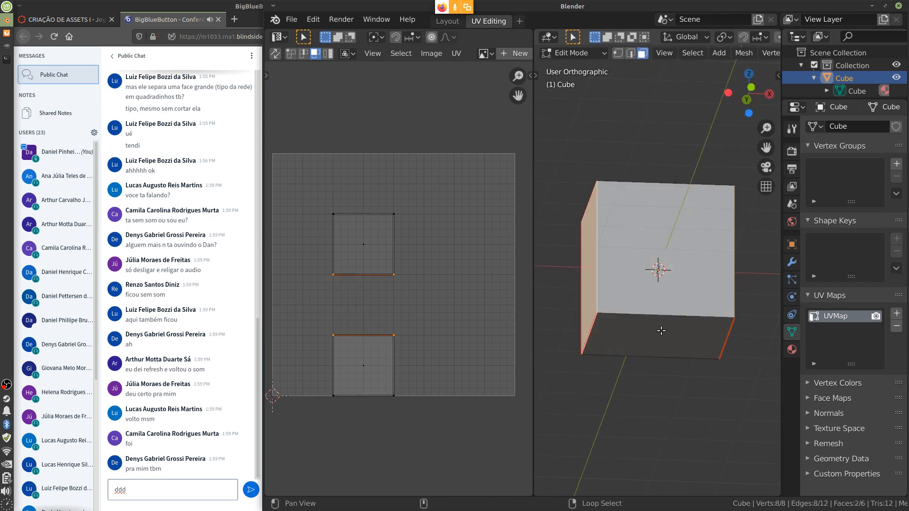
shift+right_click(662, 305)
shift+right_click(668, 333)
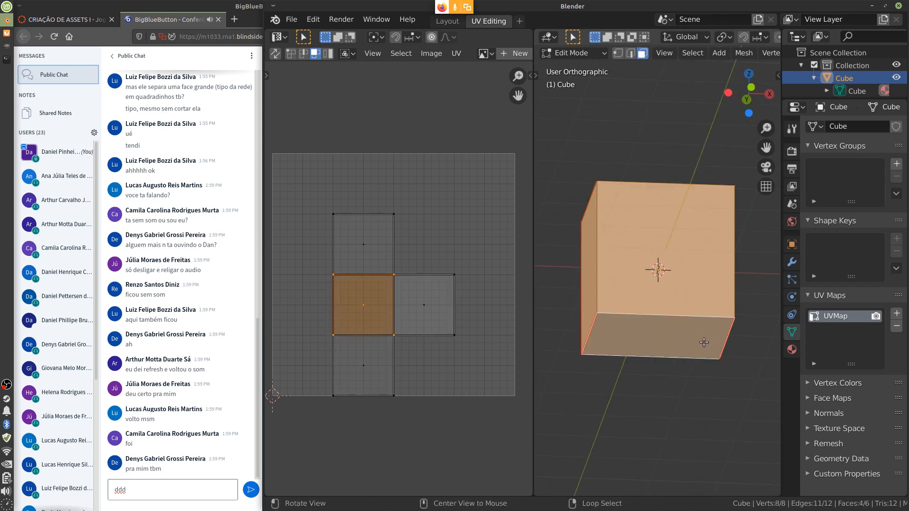
alt+drag(704, 342, 697, 341)
Step: Select the entire cube mesh and, in the UV layout, select all six squares of the unfolded cross
key(a)
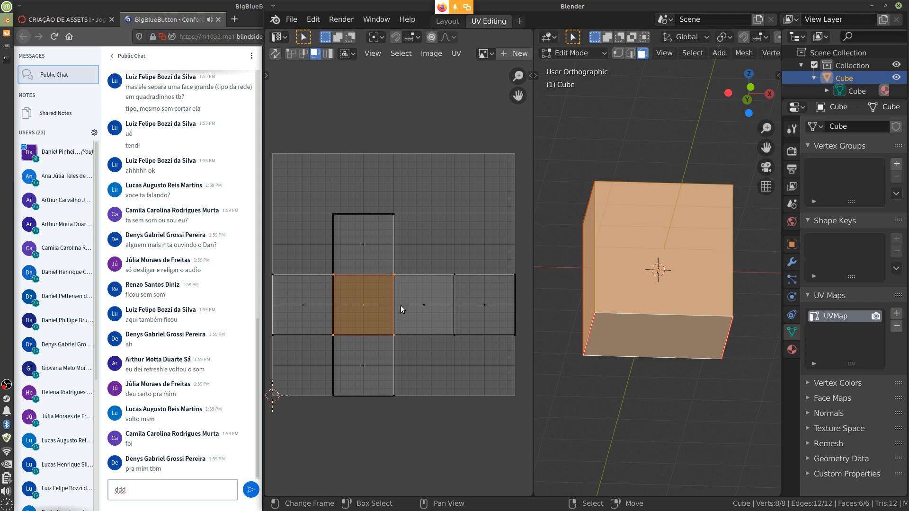
click(325, 303)
shift+click(362, 311)
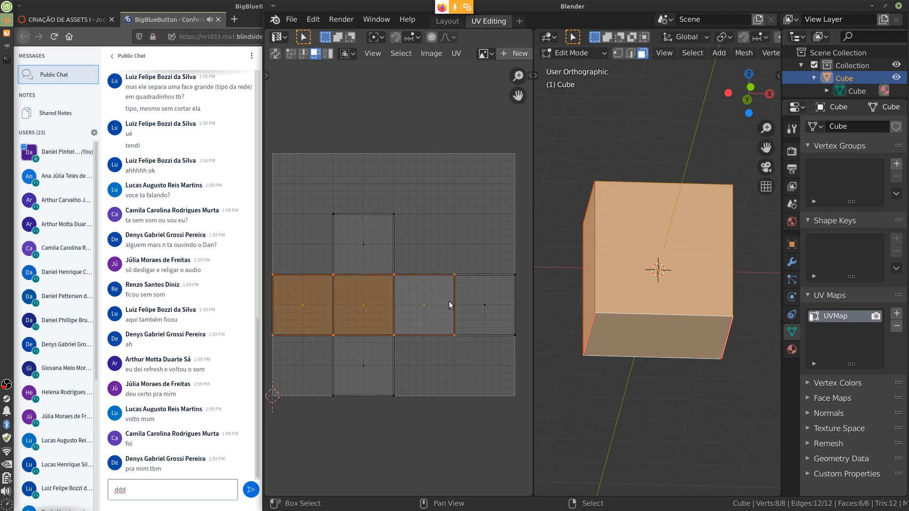
shift+click(449, 301)
shift+click(359, 351)
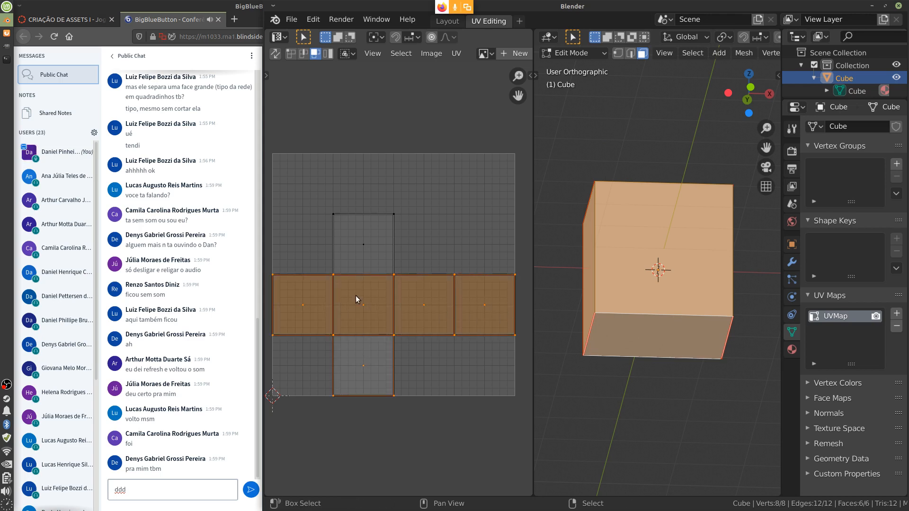
shift+click(358, 244)
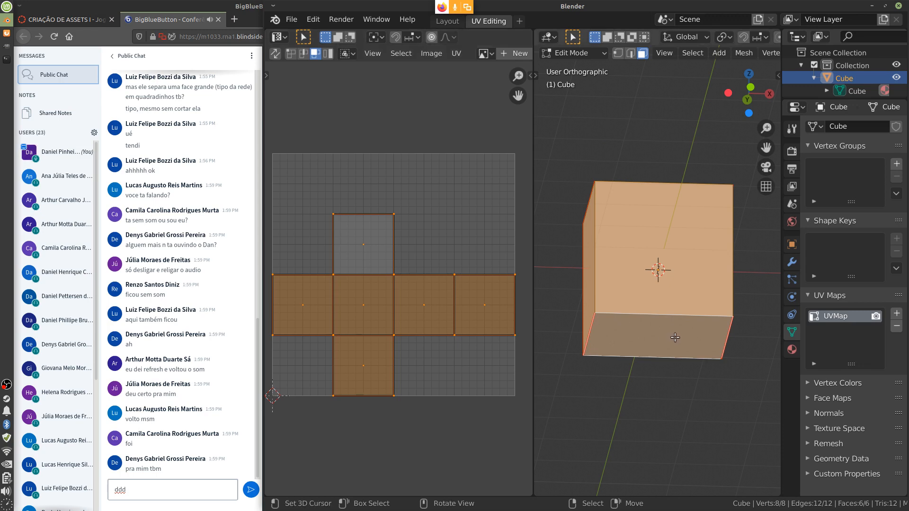
alt+drag(669, 316, 593, 358)
alt+drag(699, 345, 695, 297)
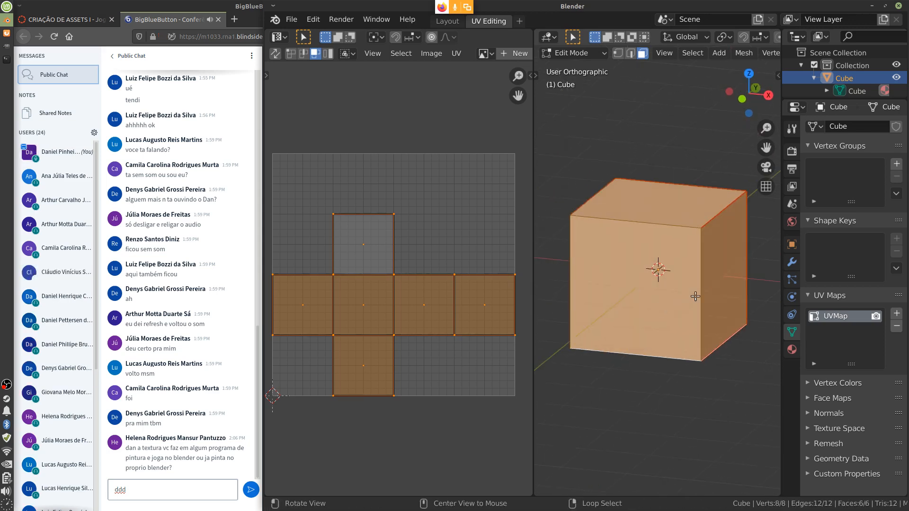
alt+drag(647, 269, 609, 273)
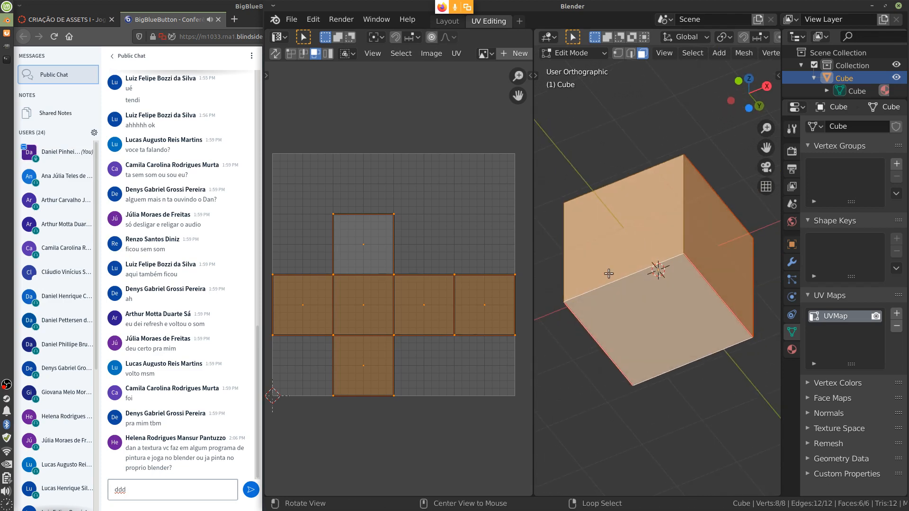
mouse_move(676, 324)
alt+mouse_down()
mouse_move(575, 351)
mouse_move(677, 330)
alt+mouse_up()
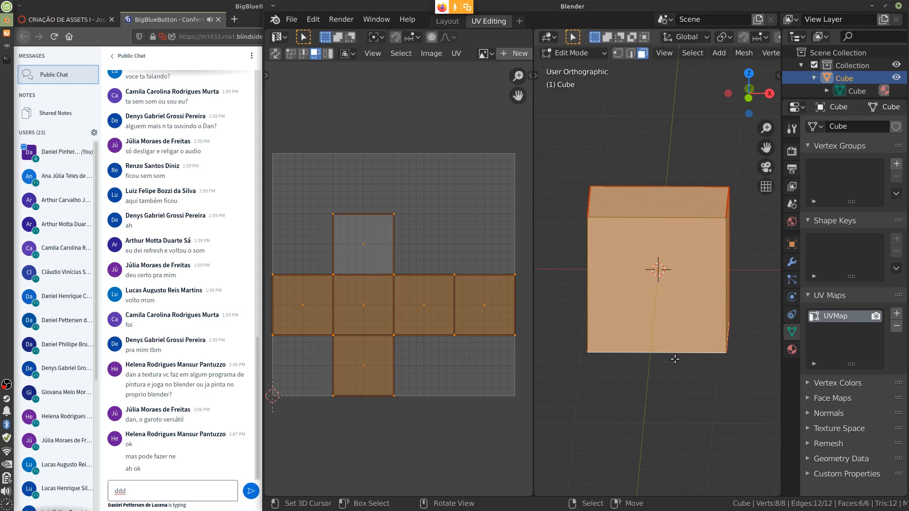
Step: Delete all of the cube's geometry and remove its UVMap entry
key(x)
click(660, 347)
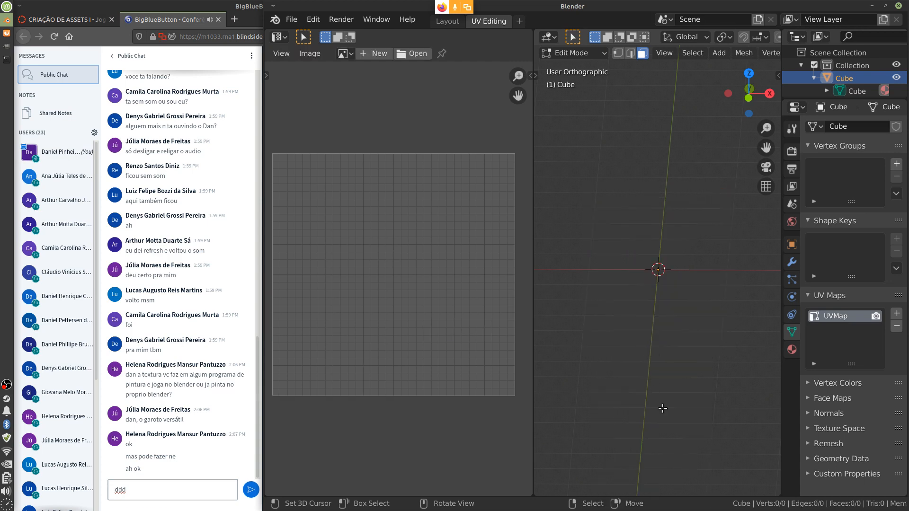
click(896, 327)
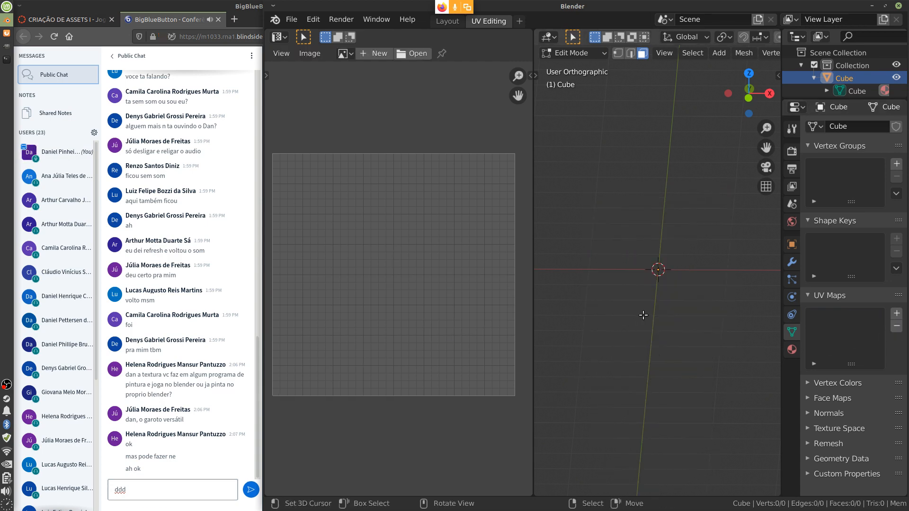
Step: Add a cylinder with 12 vertices and Triangle Fan caps, and remove its generated UV map
key(shift+a)
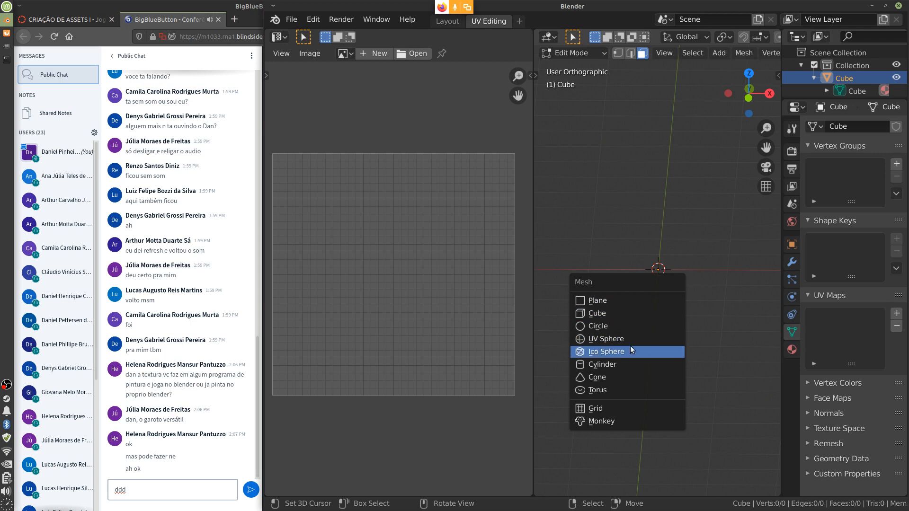
click(628, 363)
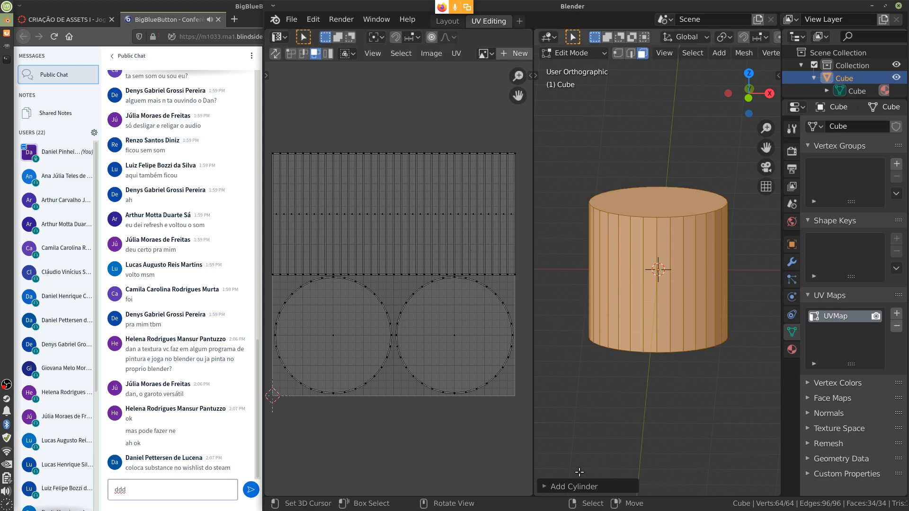
click(541, 487)
click(671, 335)
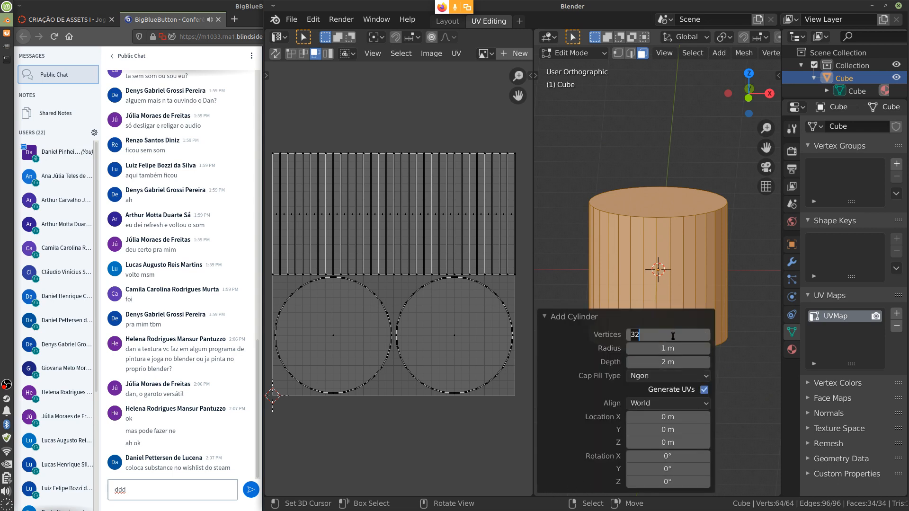
text(12)
key(Return)
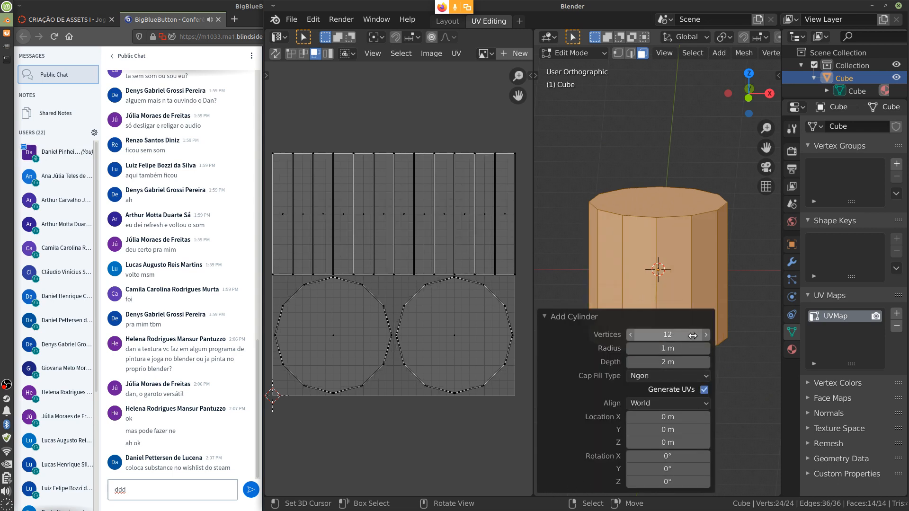
click(683, 375)
click(678, 416)
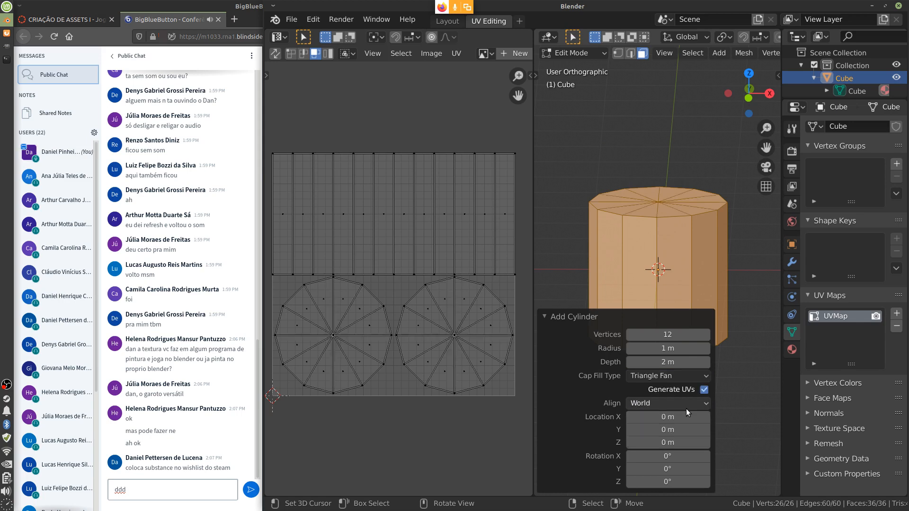
click(544, 316)
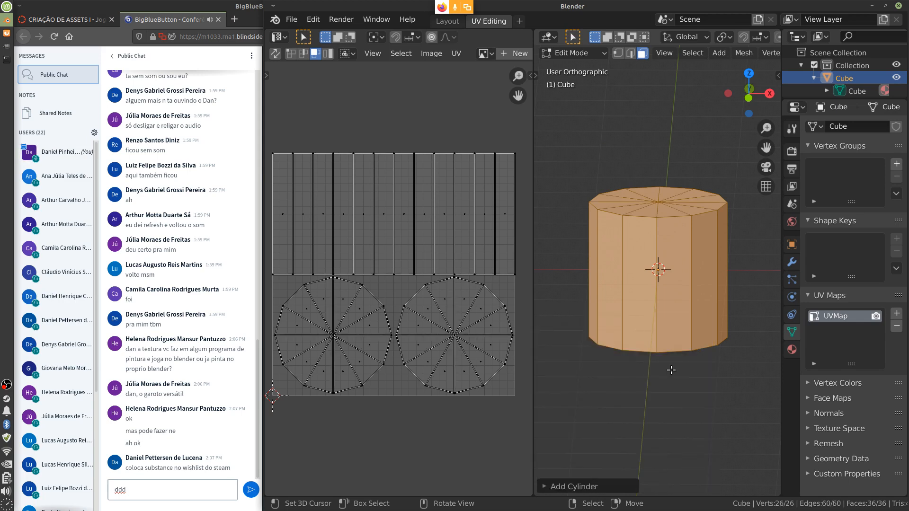
click(895, 325)
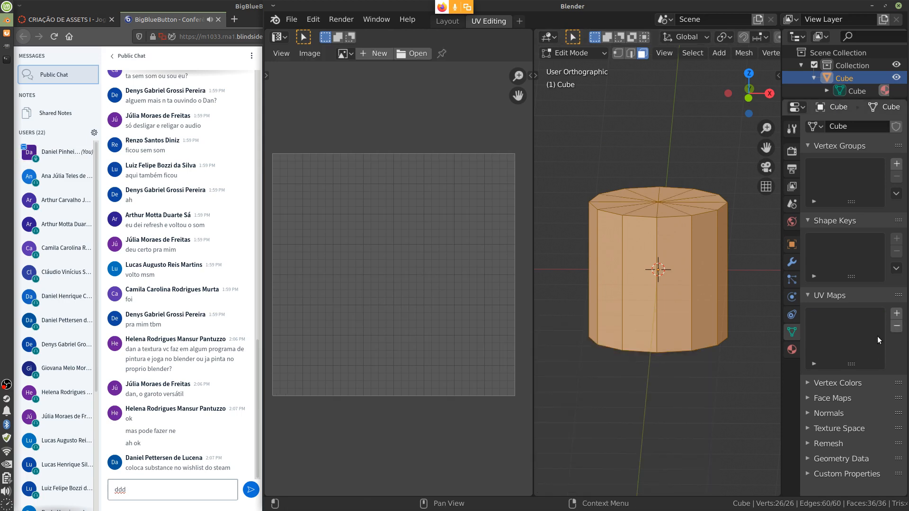
Step: Mark the cylinder's top and bottom rim edge loops and one vertical side edge as seams
click(672, 221)
click(630, 53)
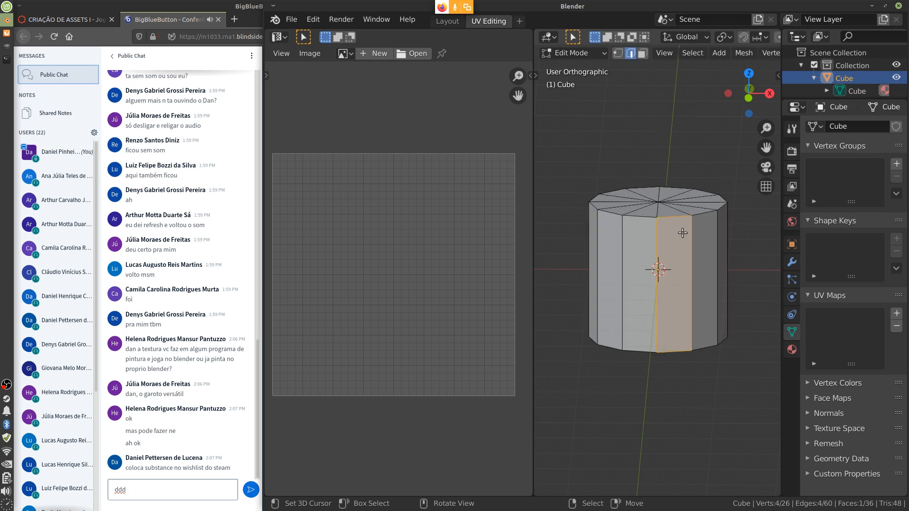
alt+click(672, 219)
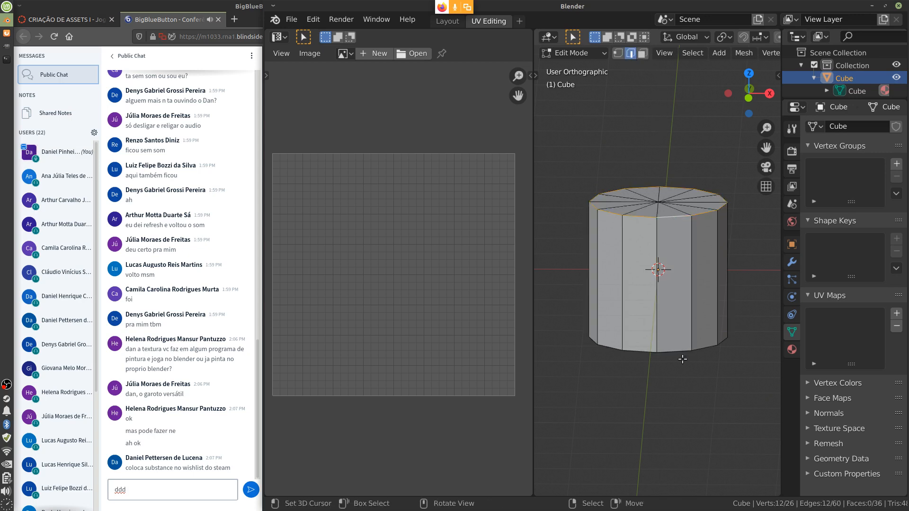
middle_drag(688, 360, 682, 320)
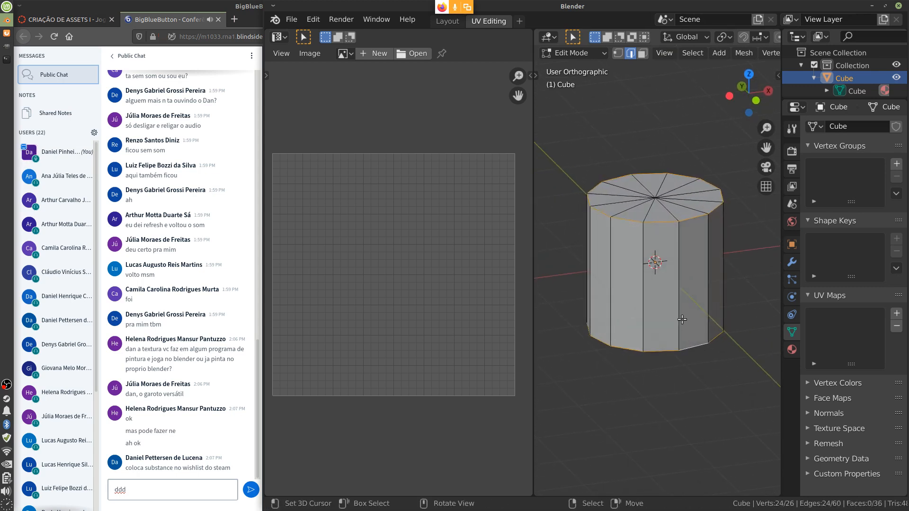
shift+click(678, 296)
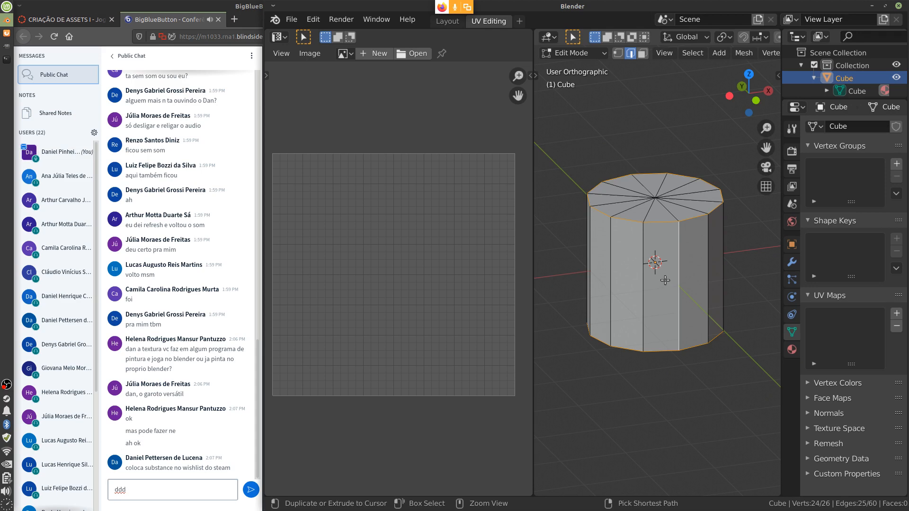
alt+middle_drag(666, 280, 707, 285)
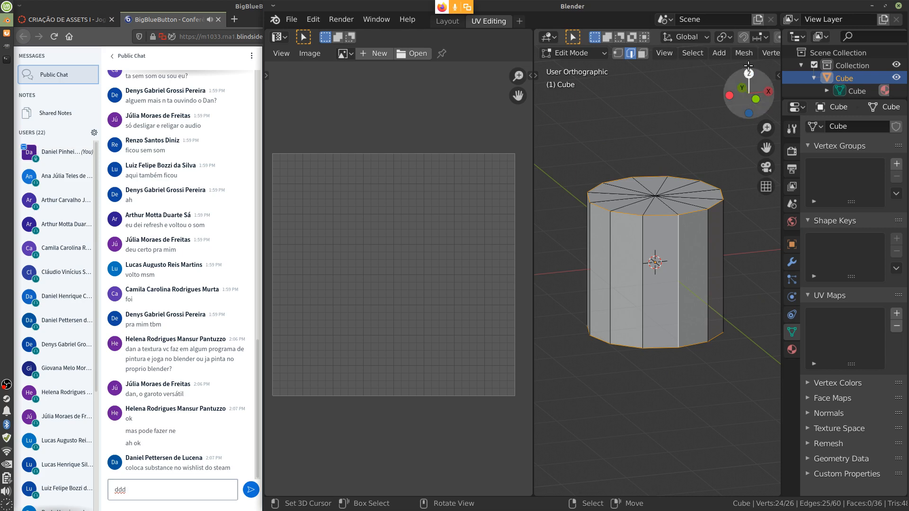
key(u)
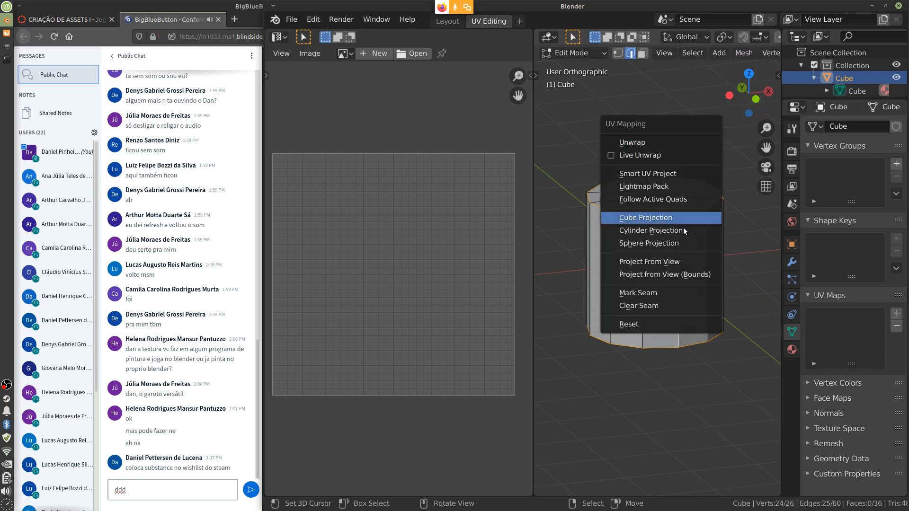
click(669, 293)
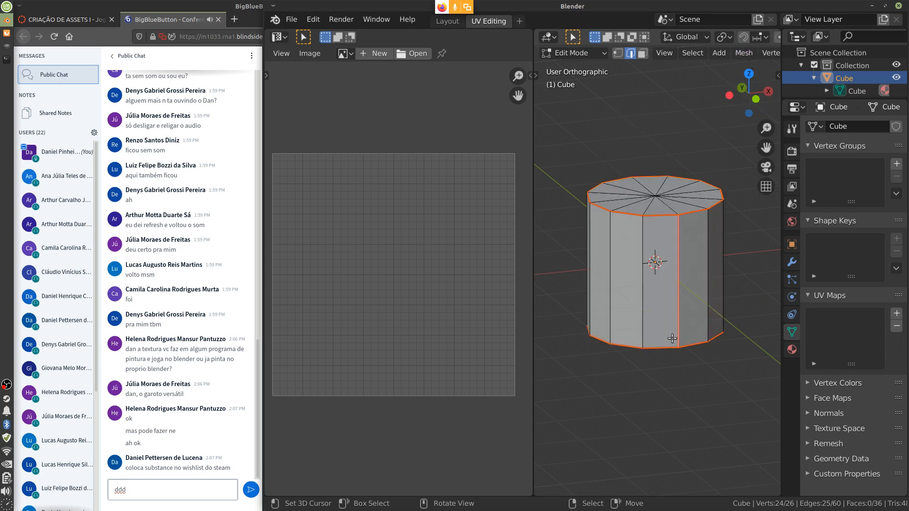
Step: Select the entire cylinder and unwrap it along the marked seams
key(a)
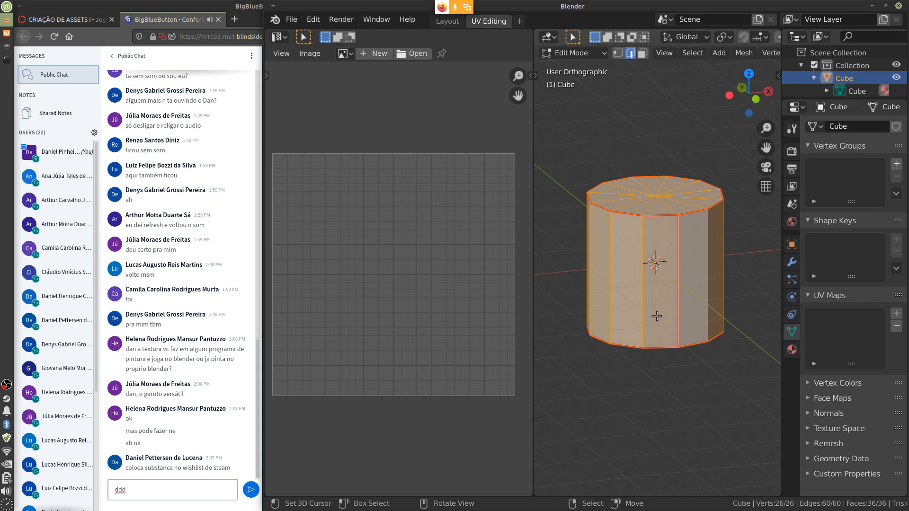
key(u)
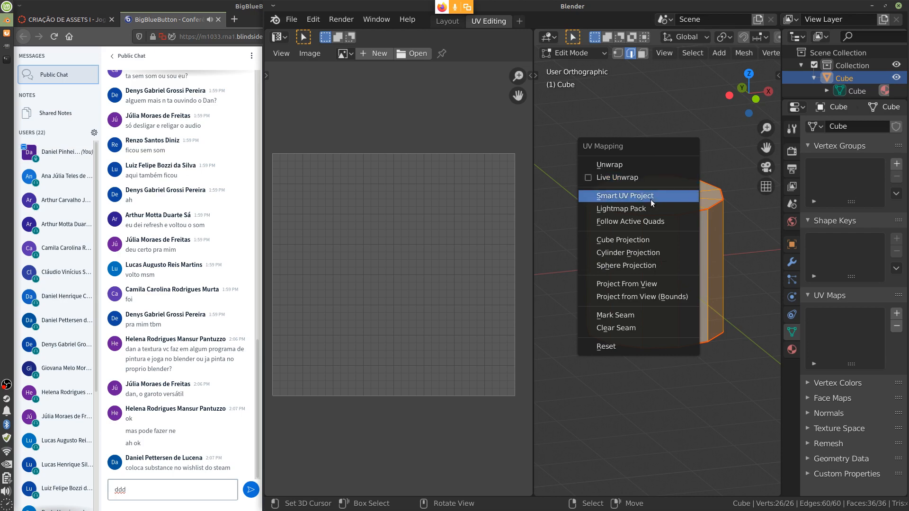
click(648, 165)
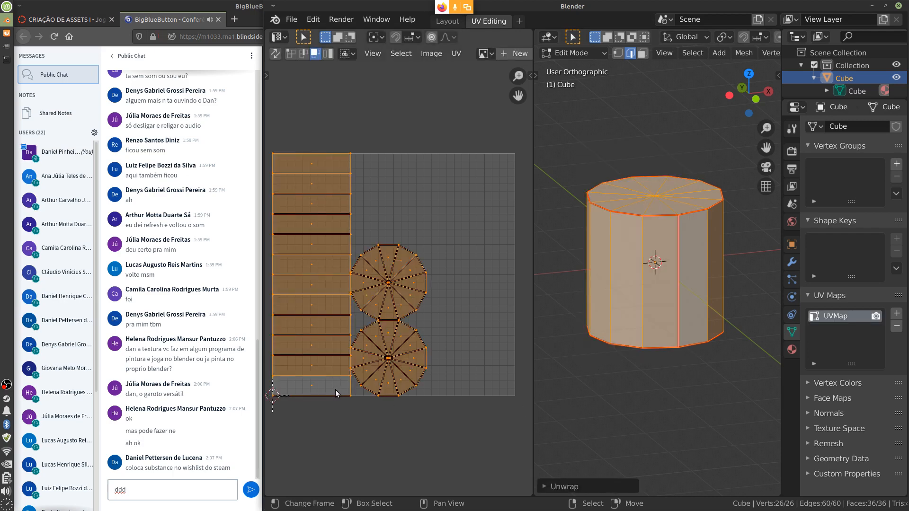
Step: Rotate all the cylinder's UV islands by -90° and move them horizontally to fit the width of the UV square
key(r)
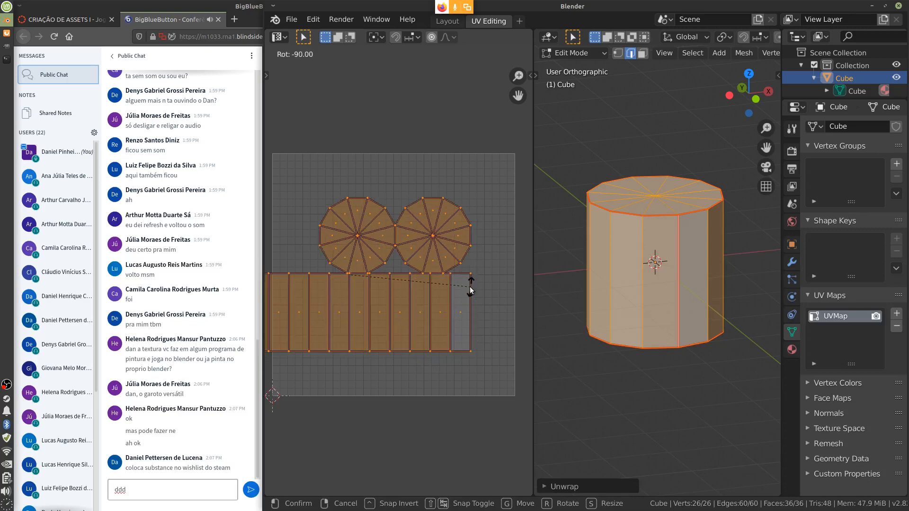
click(471, 290)
key(g)
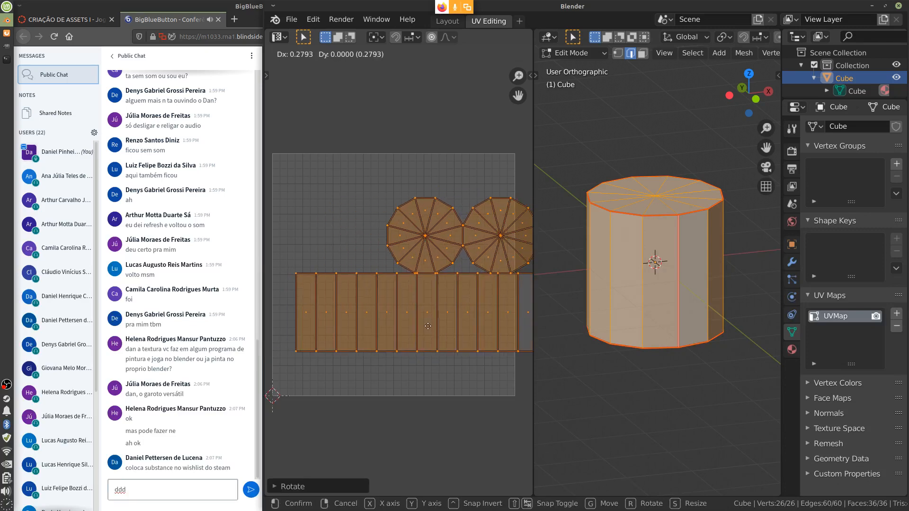
click(419, 326)
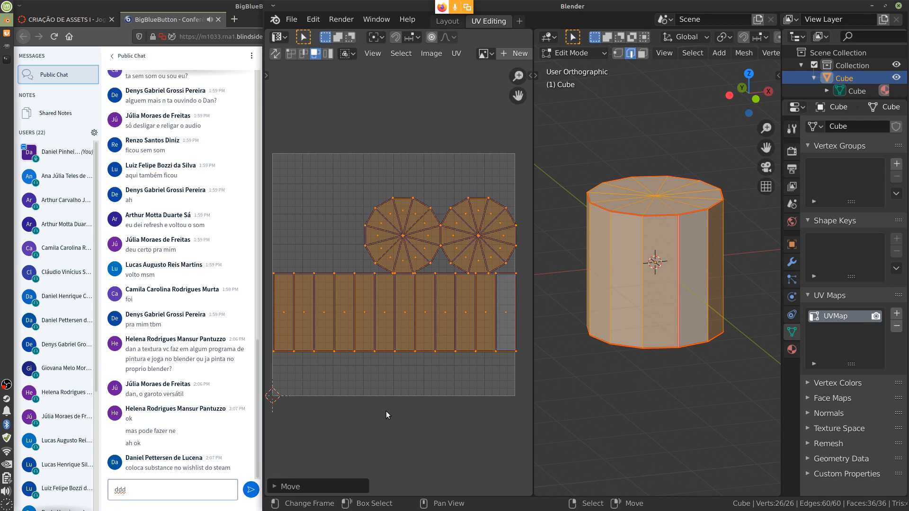
Step: Delete the cylinder's vertices and add a cone with 8 vertices and a Triangle Fan base in its place
key(x)
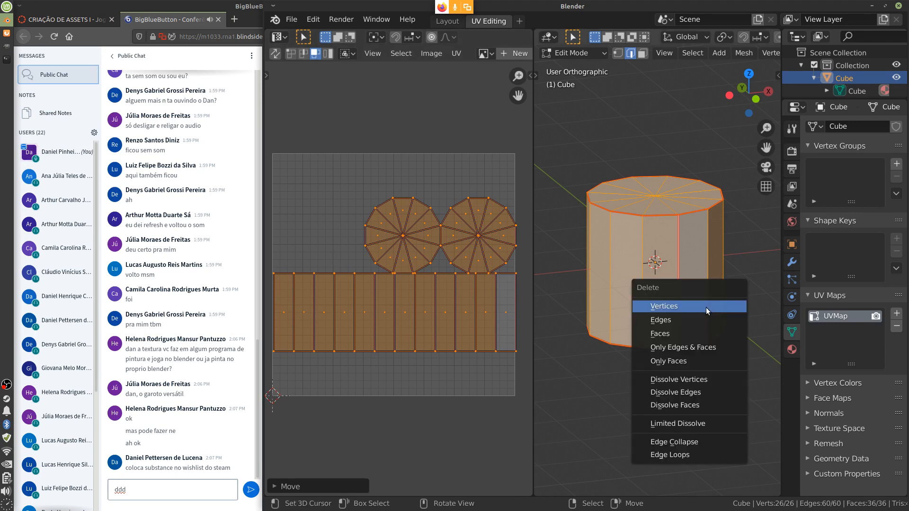
click(706, 307)
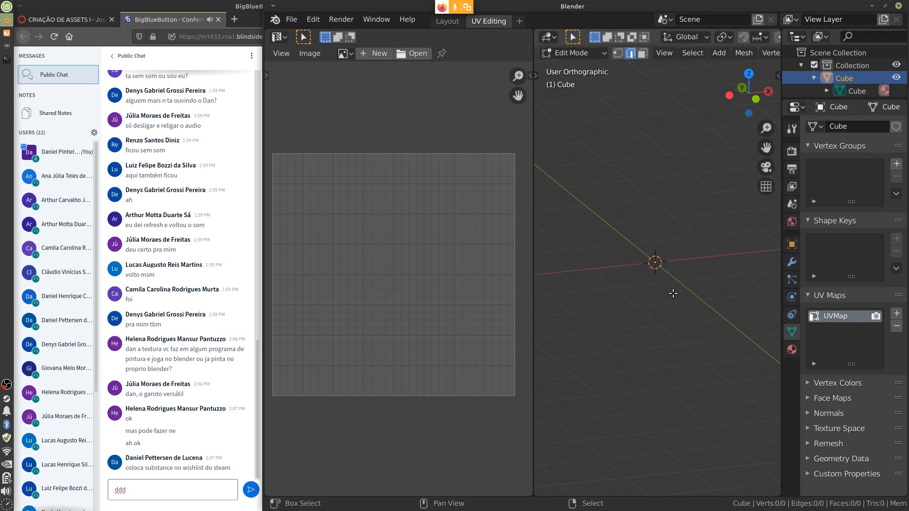
key(shift+a)
click(663, 305)
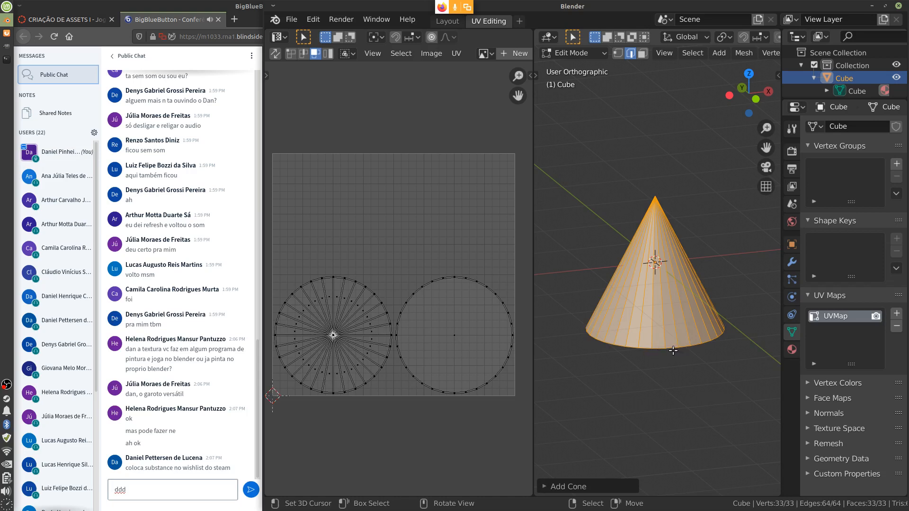
click(543, 486)
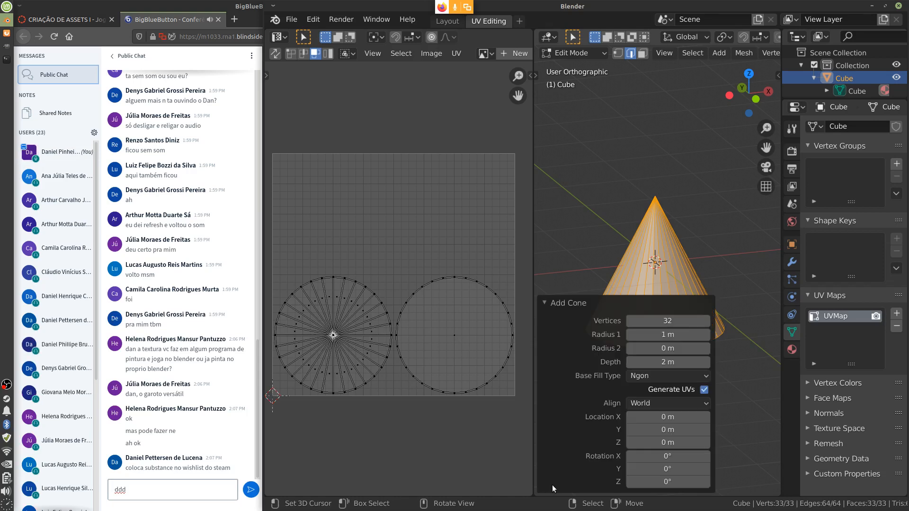
click(672, 320)
text(8)
key(Return)
click(683, 375)
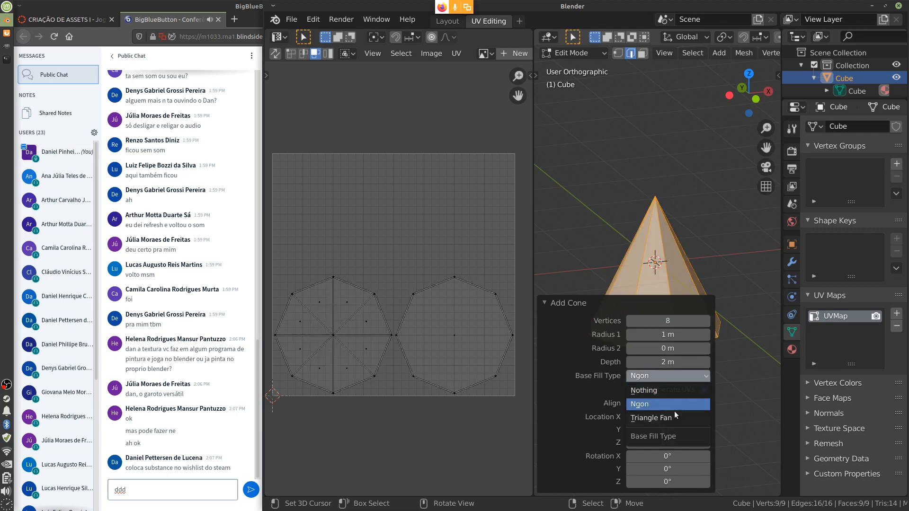
click(672, 418)
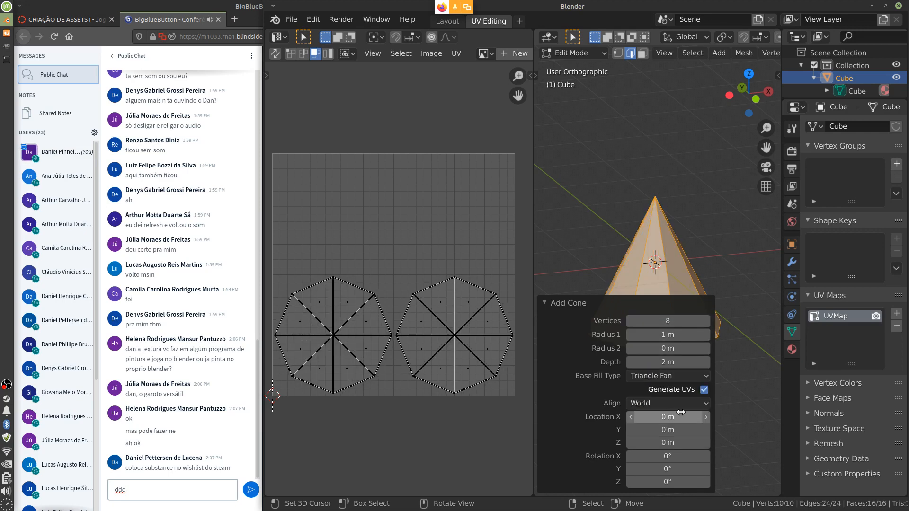
Step: Mark the edge loop around the cone's base as a seam
click(544, 303)
middle_drag(688, 367, 677, 306)
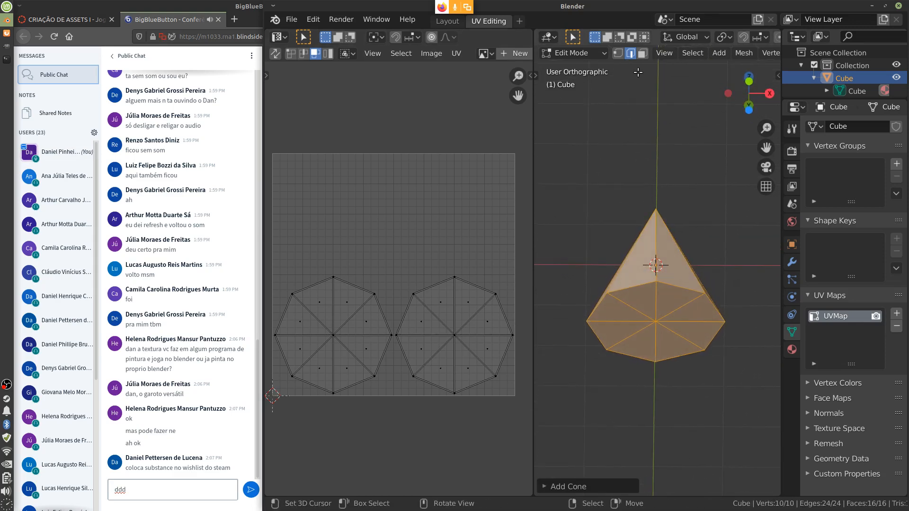
alt+click(674, 286)
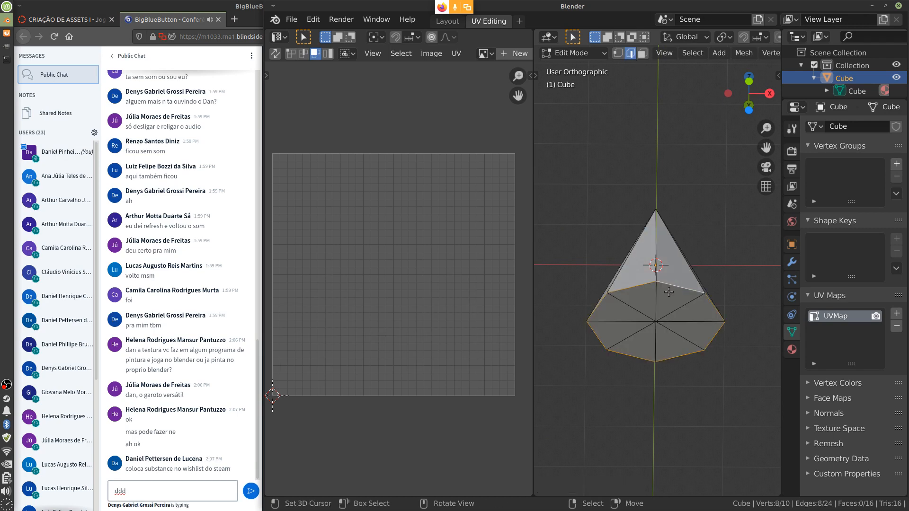
middle_drag(675, 286, 644, 335)
key(u)
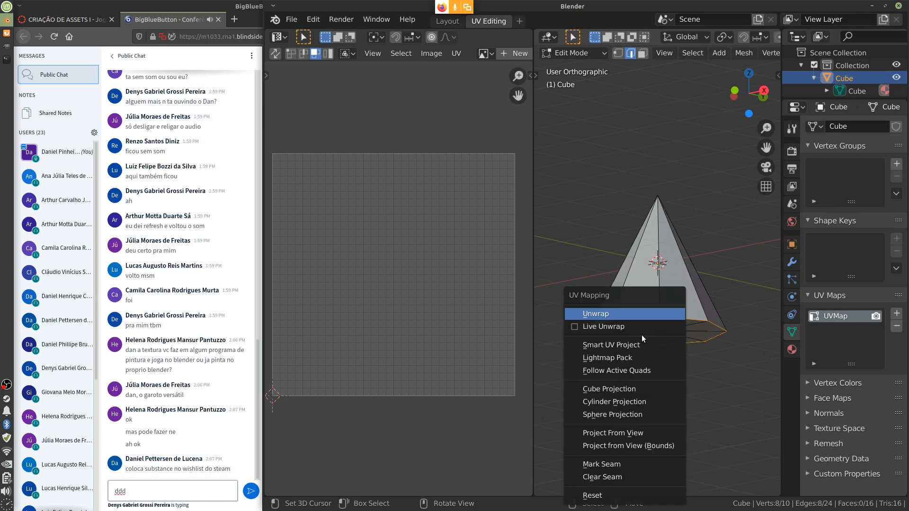
click(619, 465)
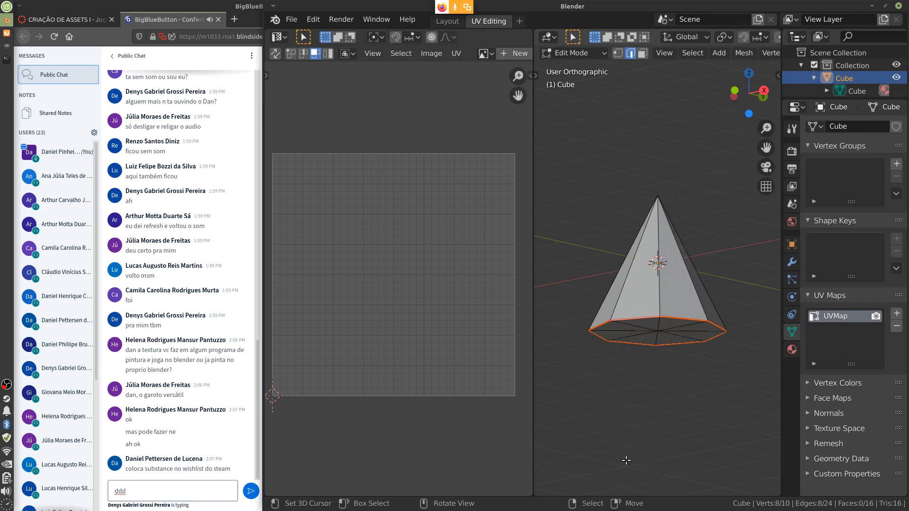
Step: Select the entire cone and unwrap it using only the base seam
click(661, 299)
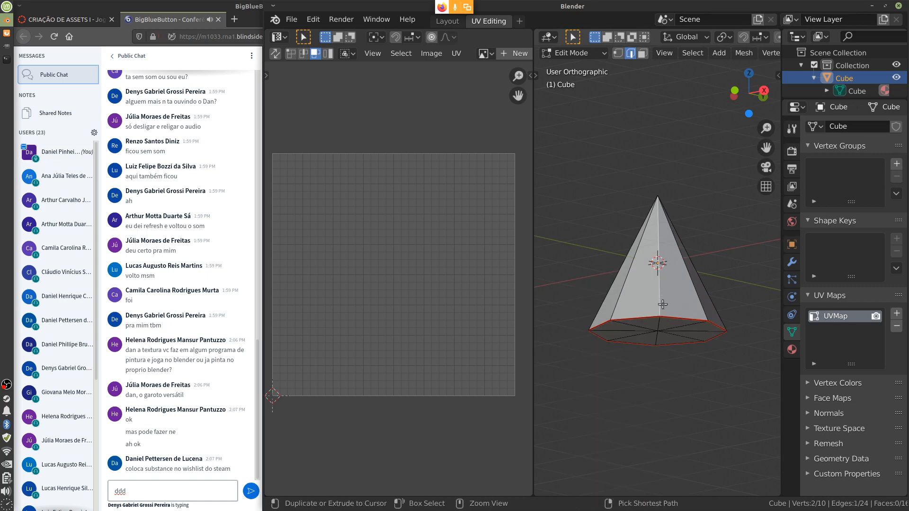
key(ctrl+l)
key(u)
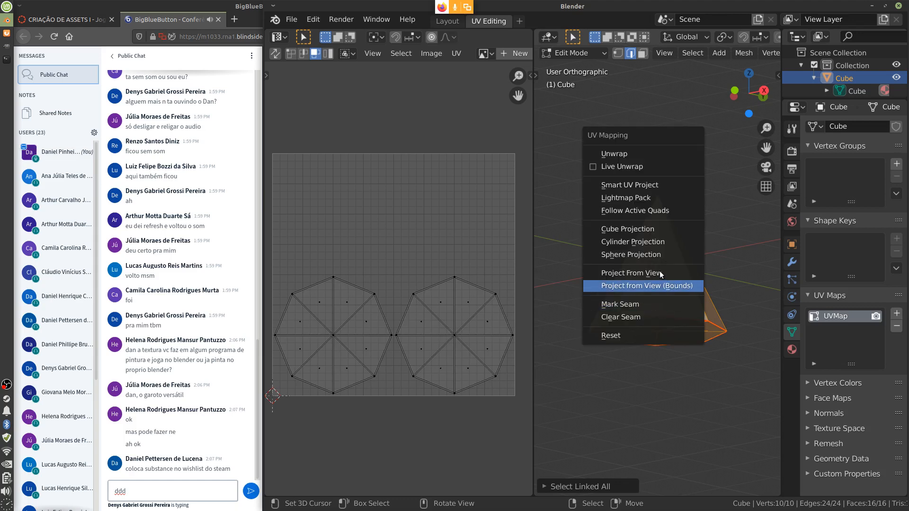
click(635, 154)
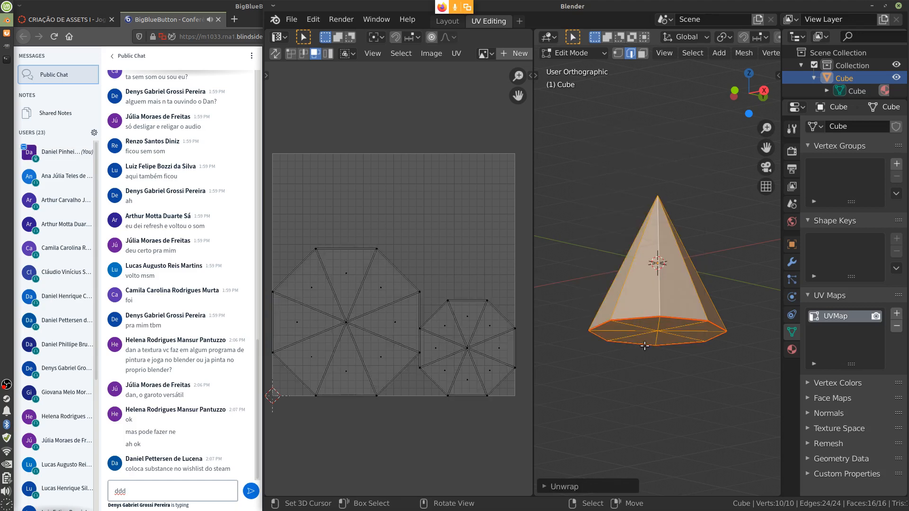
Step: Mark one side edge from the cone's base to its tip as a seam and unwrap the entire cone
mouse_move(668, 299)
middle_down()
mouse_move(651, 317)
mouse_move(675, 286)
middle_up()
click(651, 316)
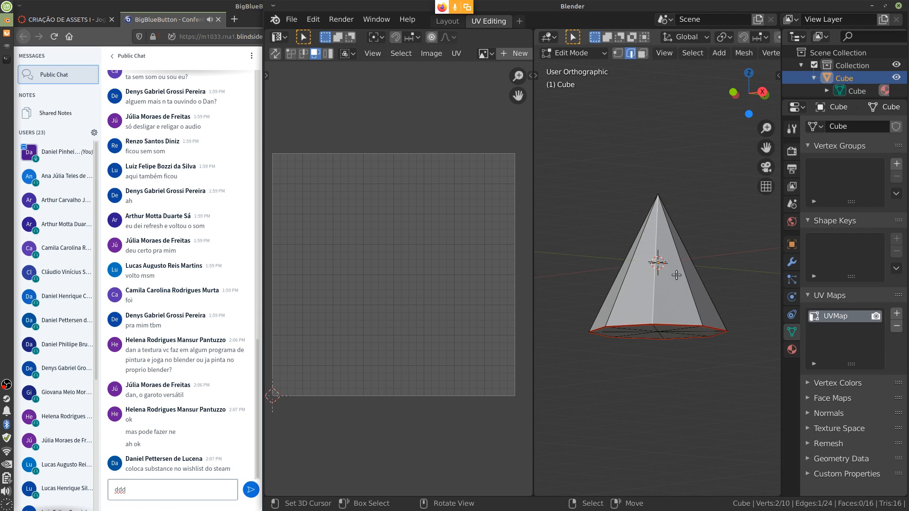
key(u)
click(634, 426)
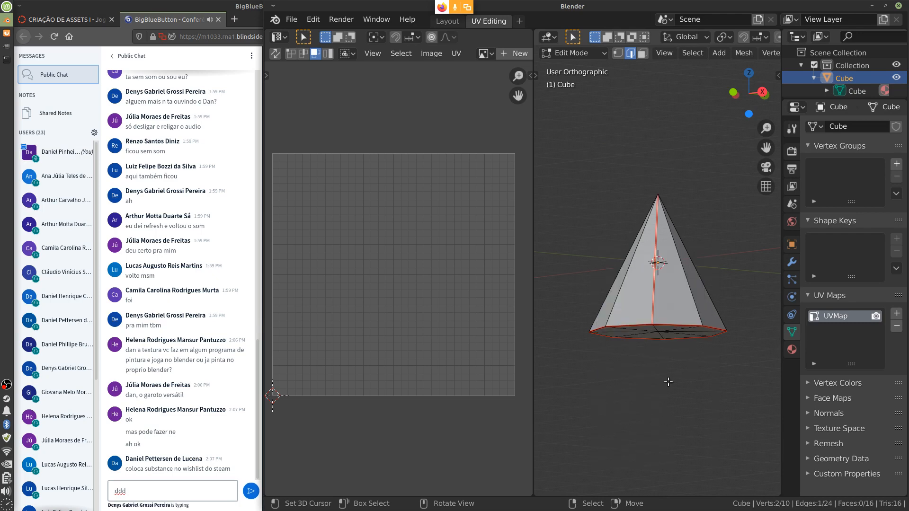
key(ctrl+l)
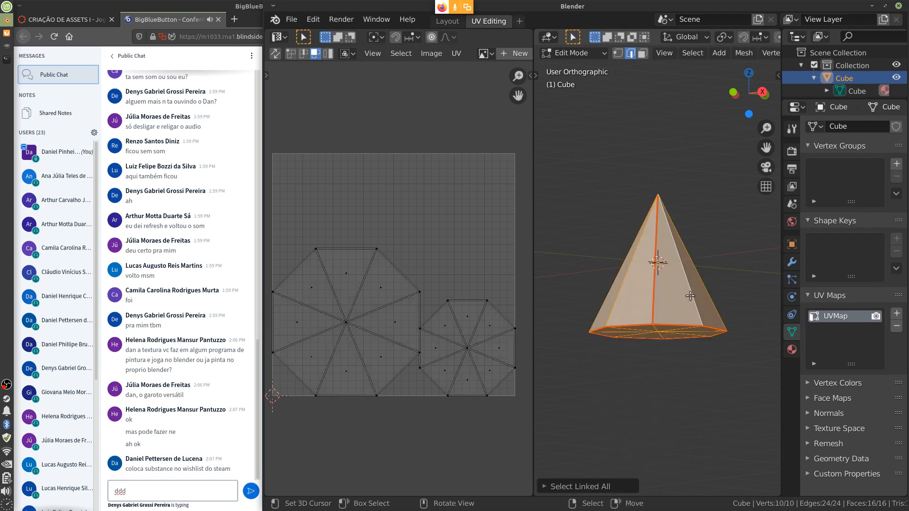
key(u)
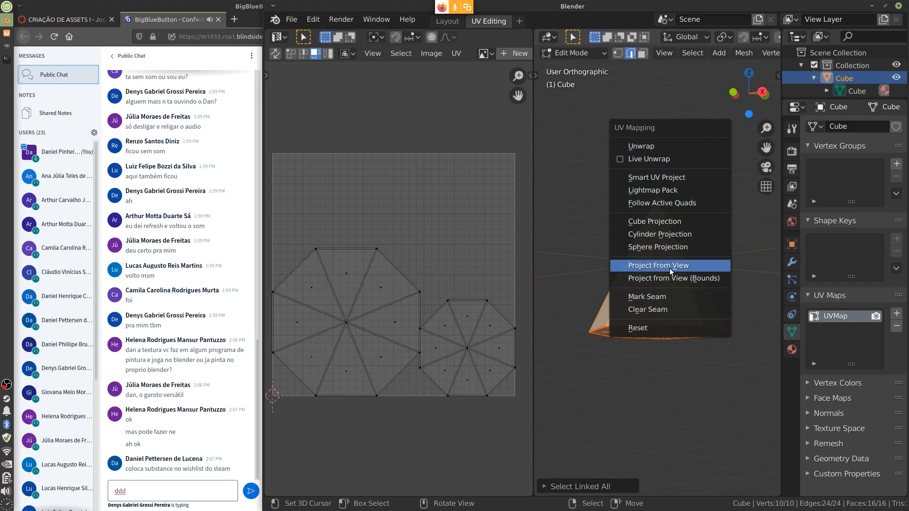
click(660, 147)
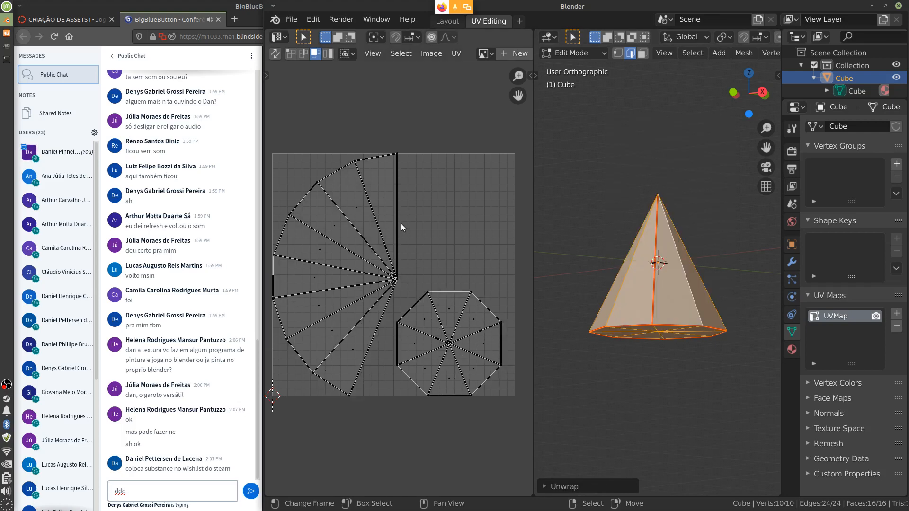
Step: Draw two curved annotation strokes across the fan-shaped UV island of the cone's side
drag(340, 323, 354, 362)
drag(410, 170, 319, 260)
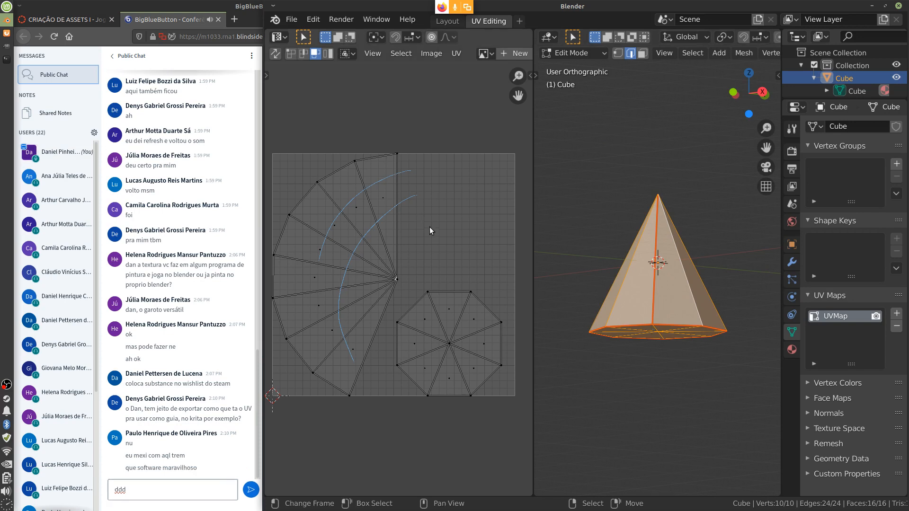
Step: Select all the cone's UV islands and examine the available UV commands
key(a)
key(alt+a)
key(a)
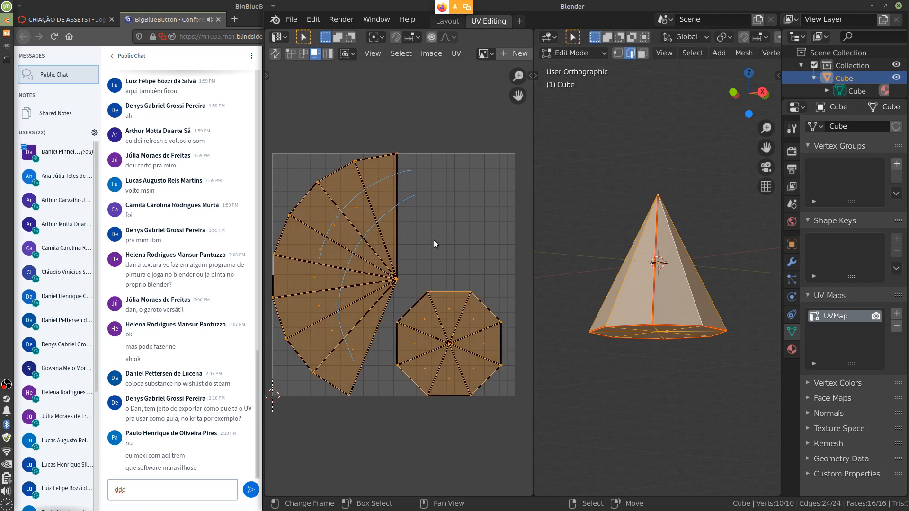
click(456, 54)
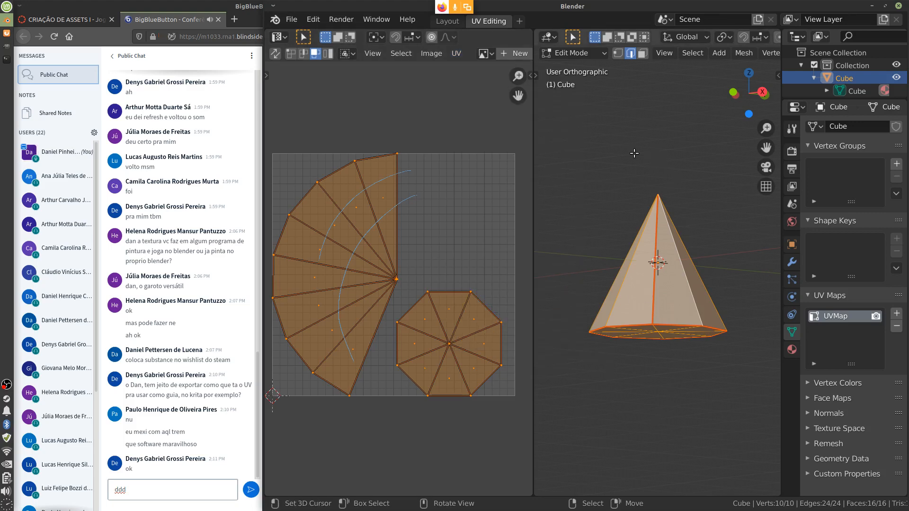
Step: Delete the cone's vertices and add a UV sphere in its place
key(x)
click(673, 259)
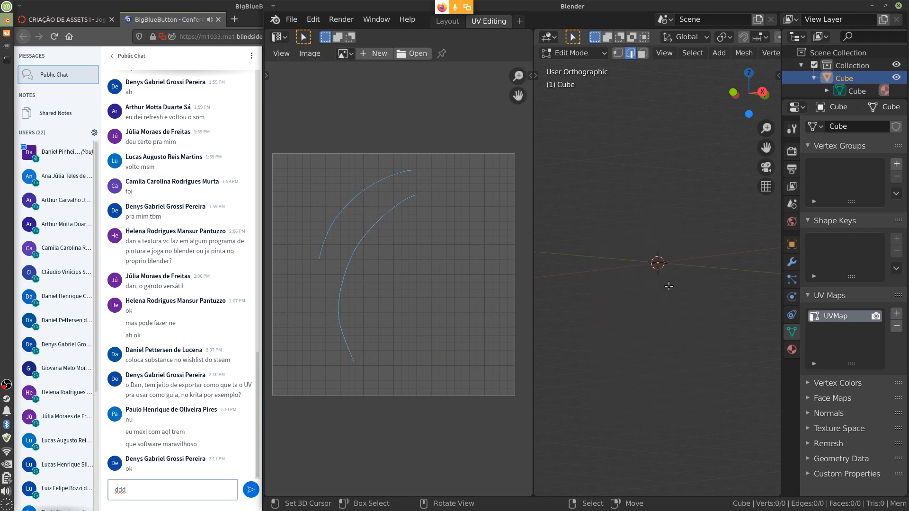
key(shift+a)
click(651, 251)
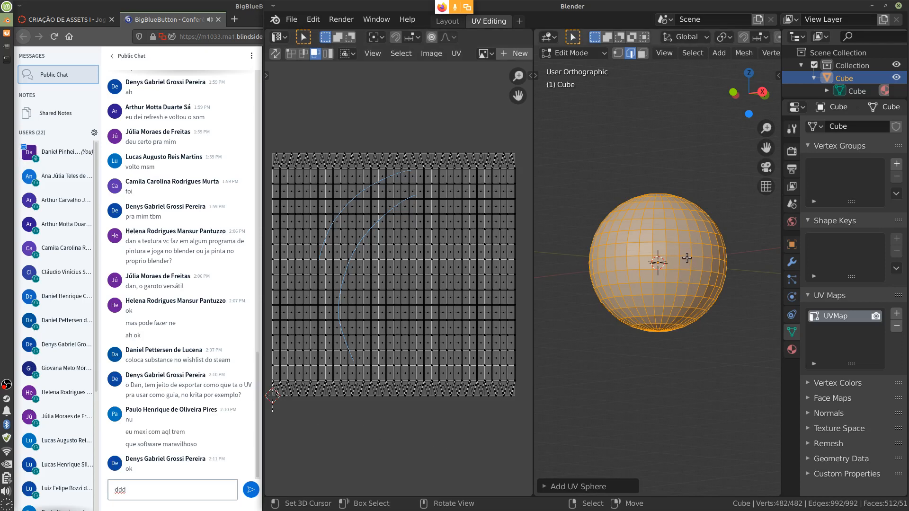
Step: Mark the sphere's horizontal equator edge loop as a seam
middle_drag(687, 258, 716, 284)
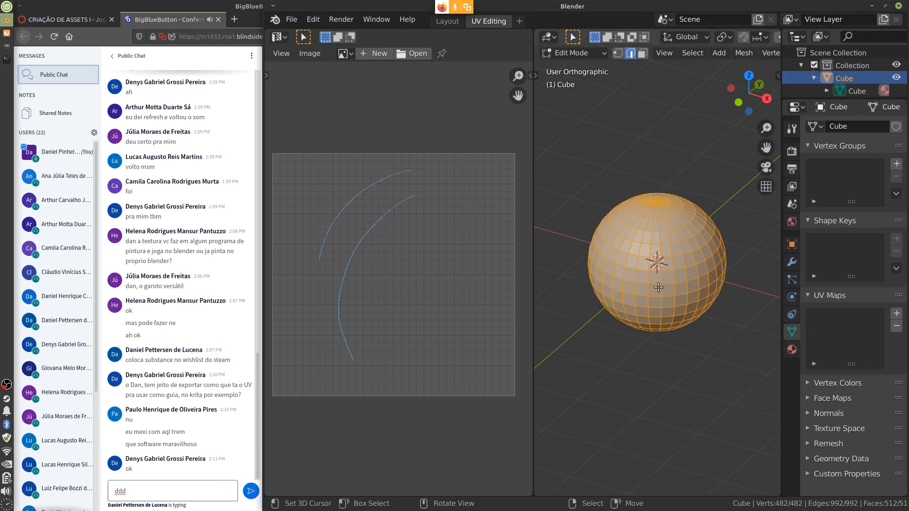
alt+click(658, 308)
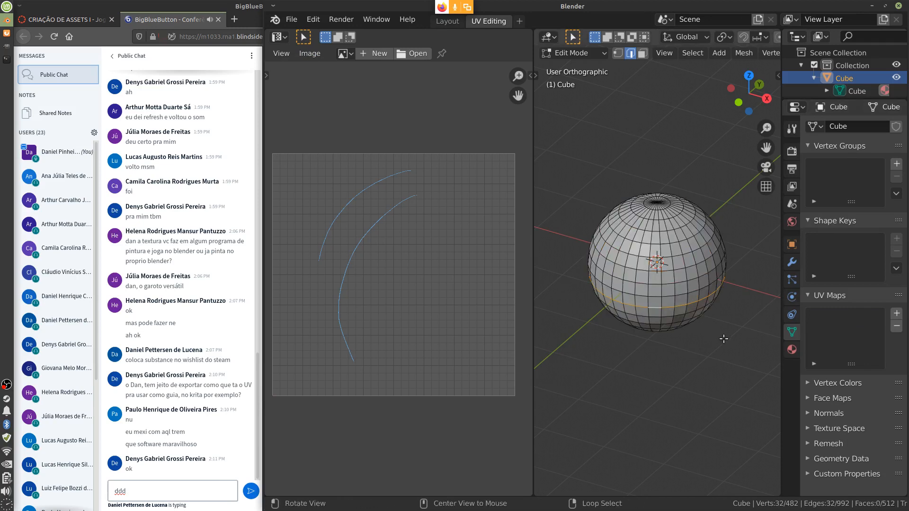
middle_drag(720, 341, 675, 270)
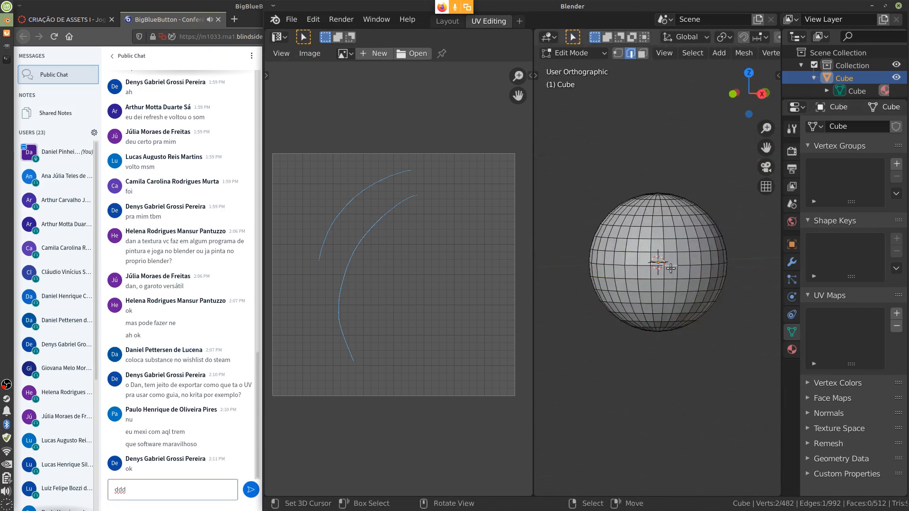
alt+click(672, 264)
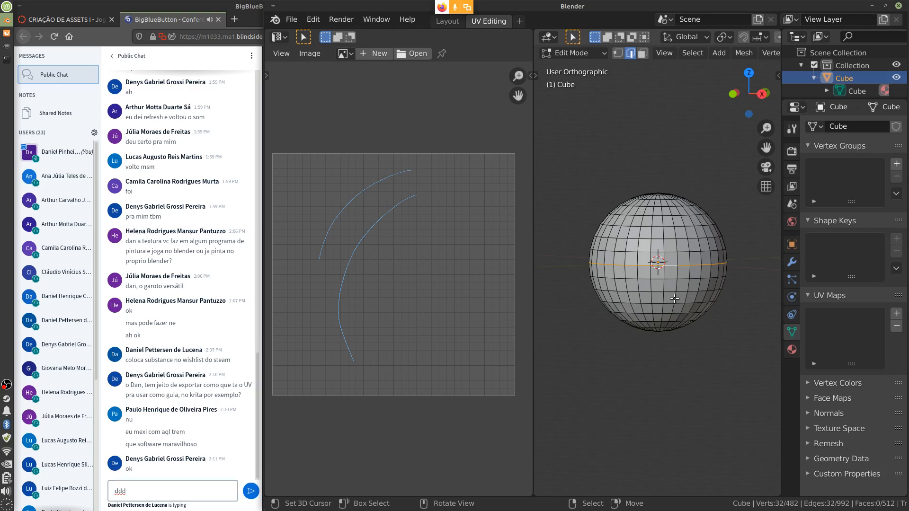
key(u)
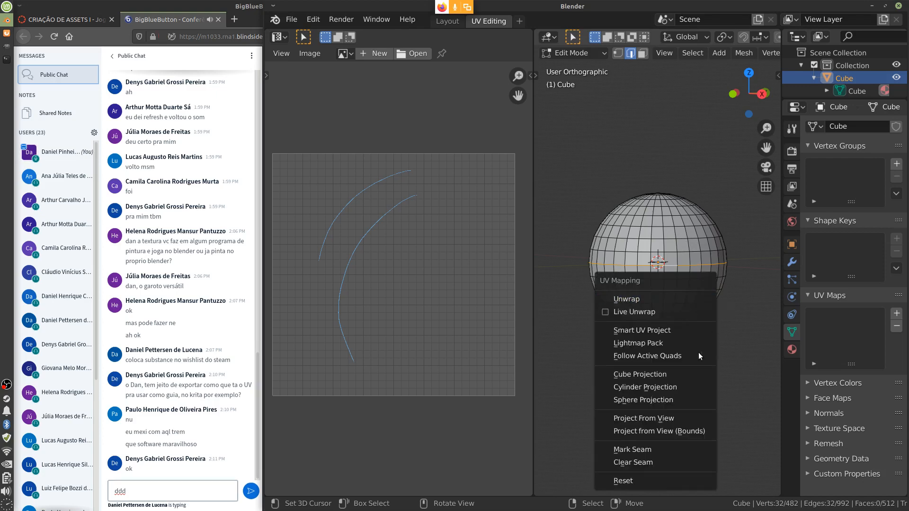
click(664, 451)
Step: Try unwrapping the entire sphere along the equator seam, and undo the attempt
key(a)
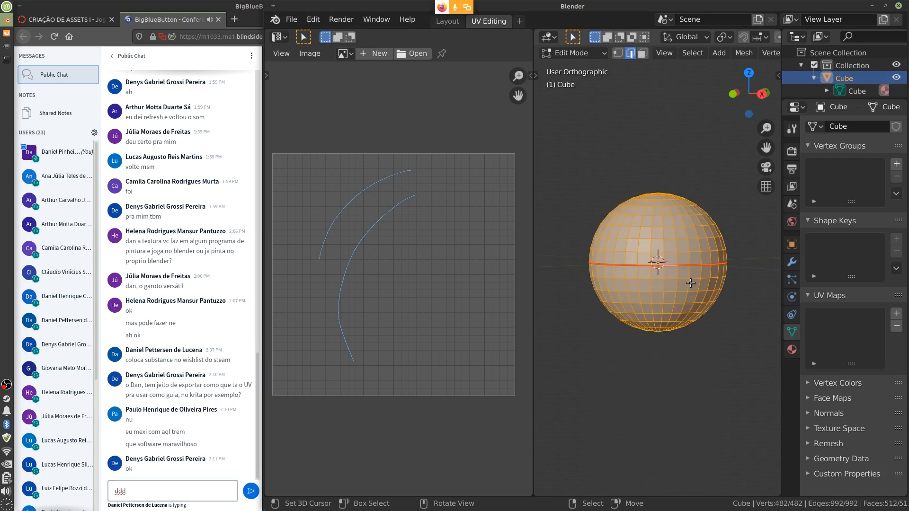
key(u)
click(654, 132)
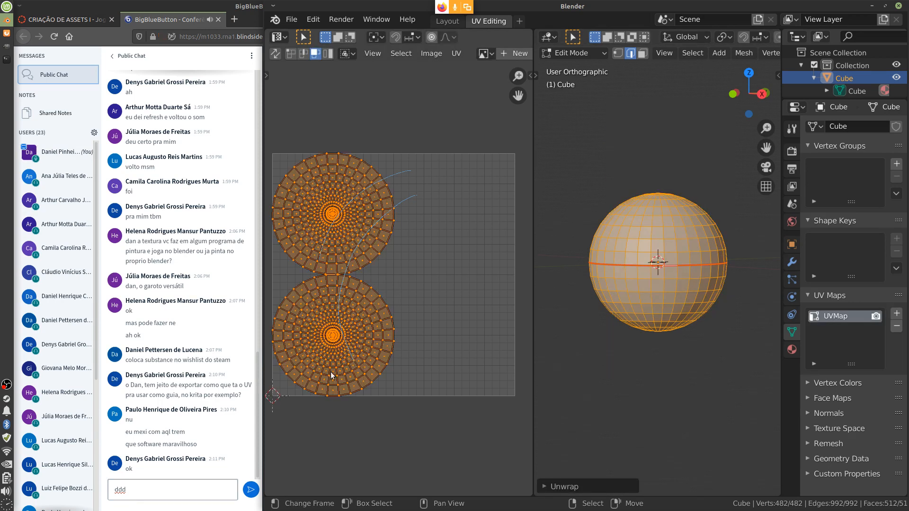
key(ctrl+z)
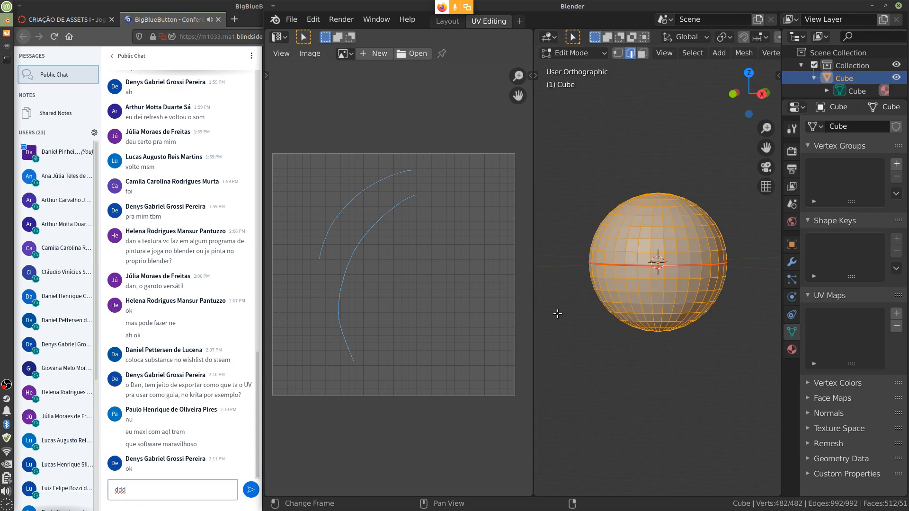
Step: Mark one vertical edge loop of the sphere, running from pole to pole, as a seam
alt+click(669, 282)
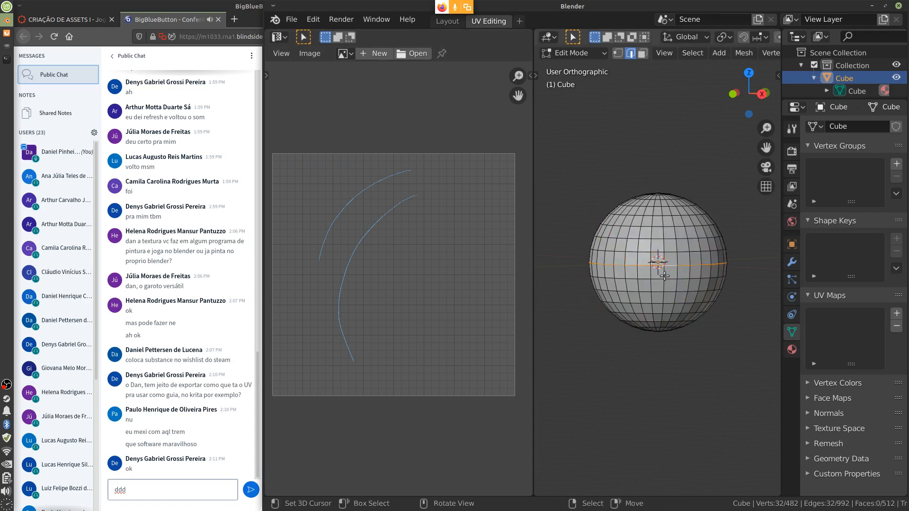
alt+click(659, 277)
middle_drag(658, 277, 676, 291)
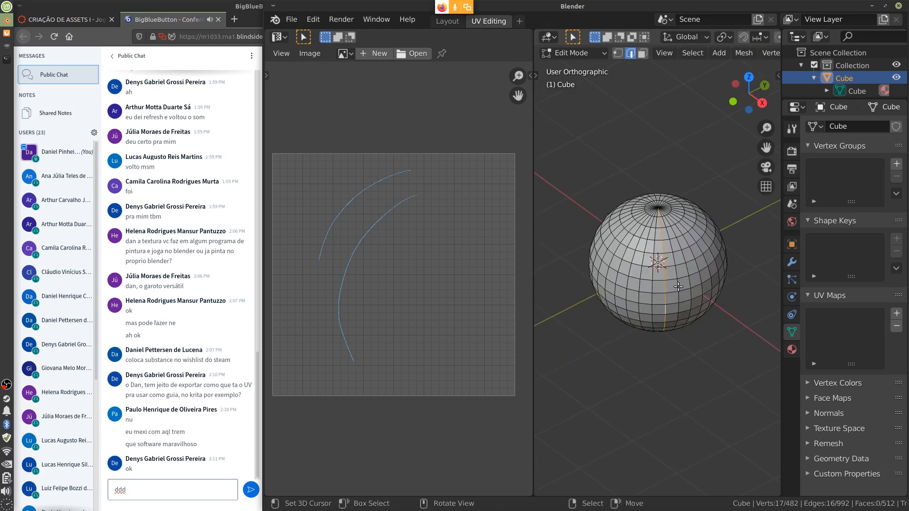
key(u)
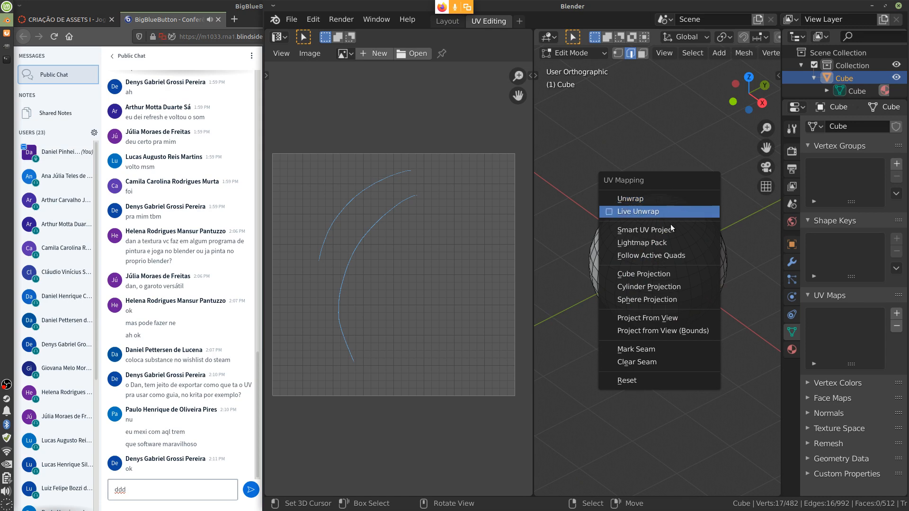
click(636, 349)
Step: Select the entire sphere, unwrap it along the vertical seam, and select the lowest middle face of the UV island
click(647, 283)
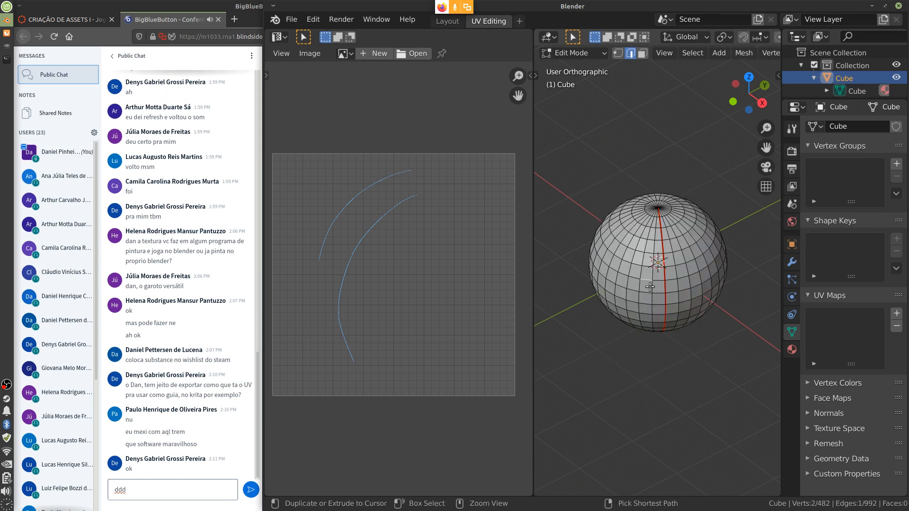
key(ctrl+l)
key(u)
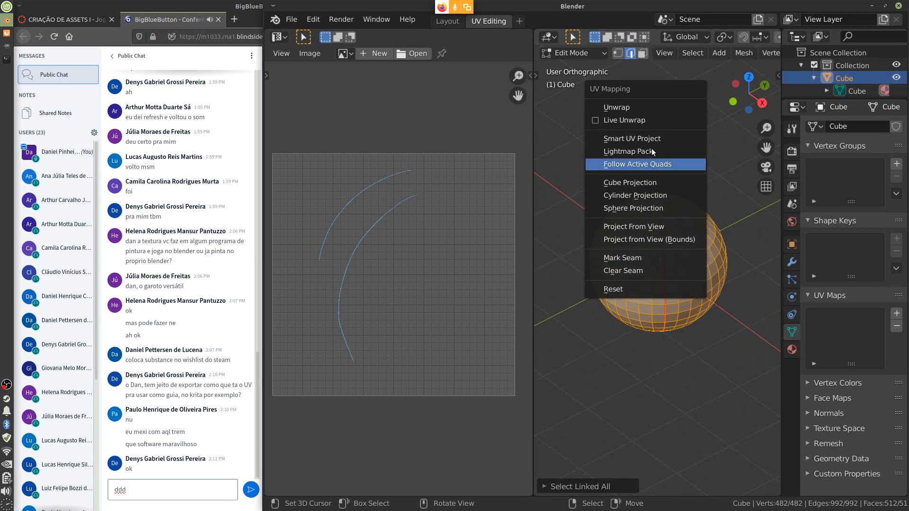
click(637, 110)
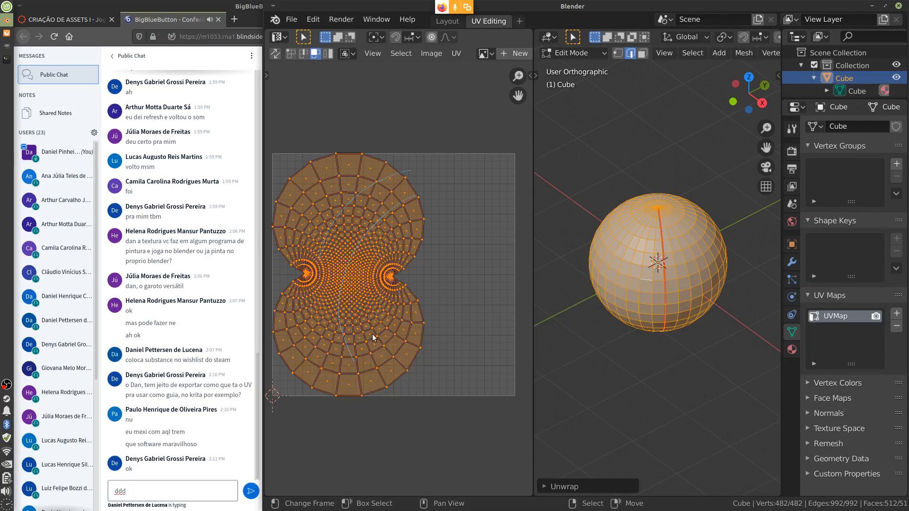
click(348, 385)
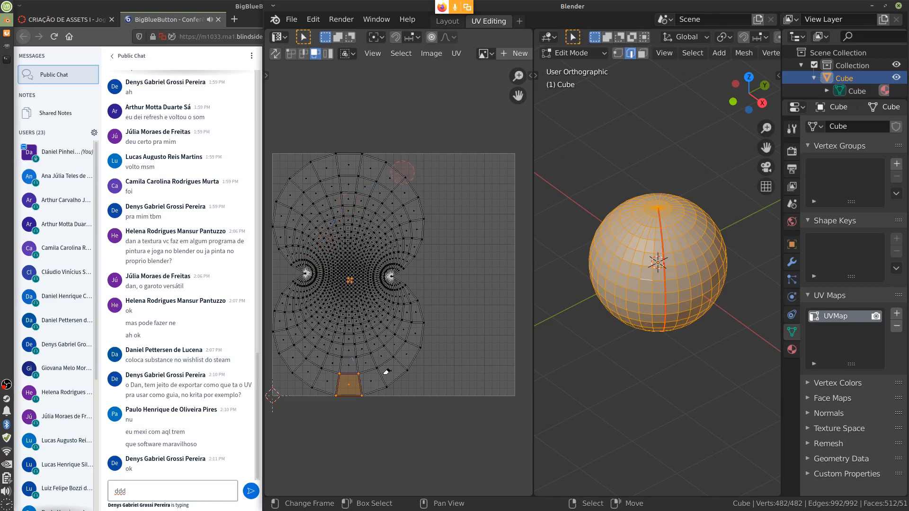
Step: Mark a second pole-to-pole edge loop on the opposite side of the sphere as a seam
alt+drag(666, 259, 599, 277)
alt+click(627, 264)
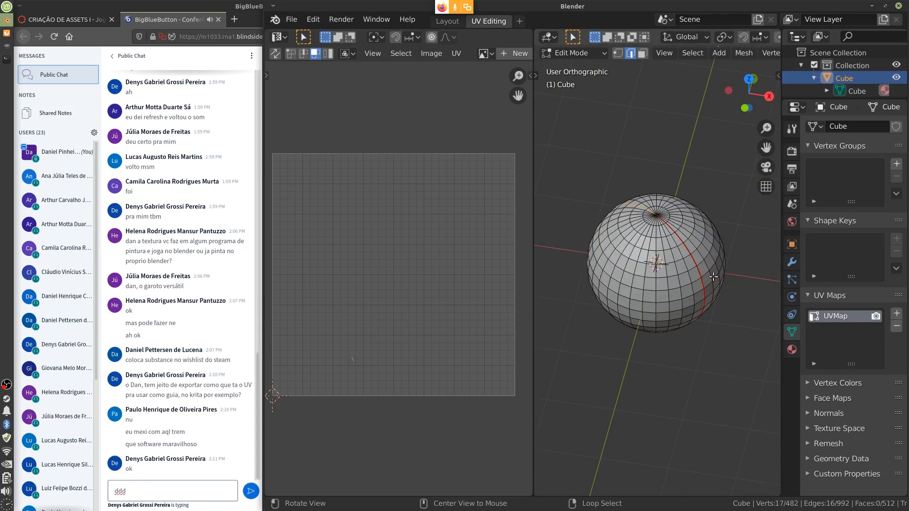
key(u)
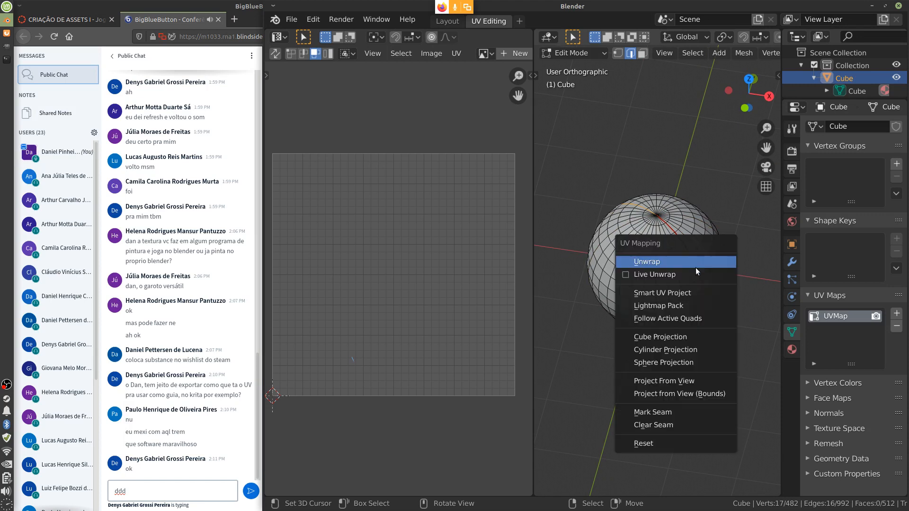
click(688, 414)
click(671, 283)
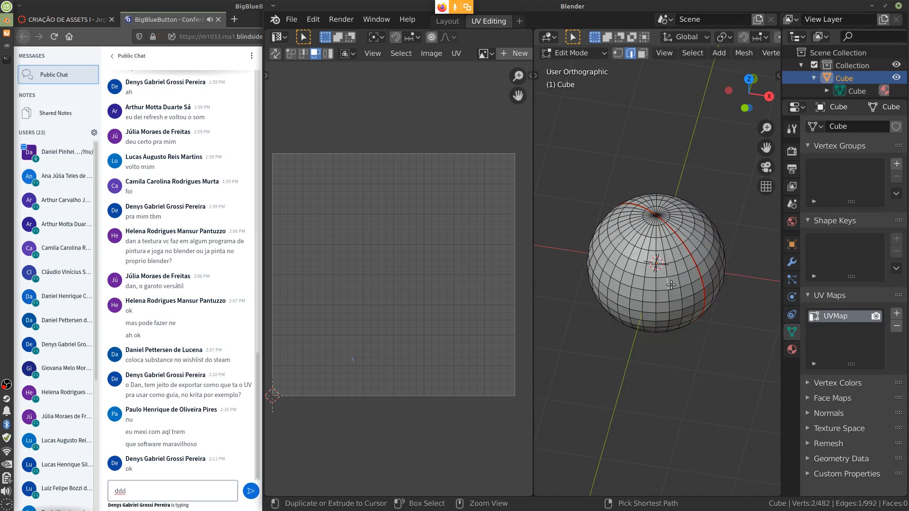
Step: Select the entire sphere and unwrap it along the two pole-to-pole seams
key(ctrl+l)
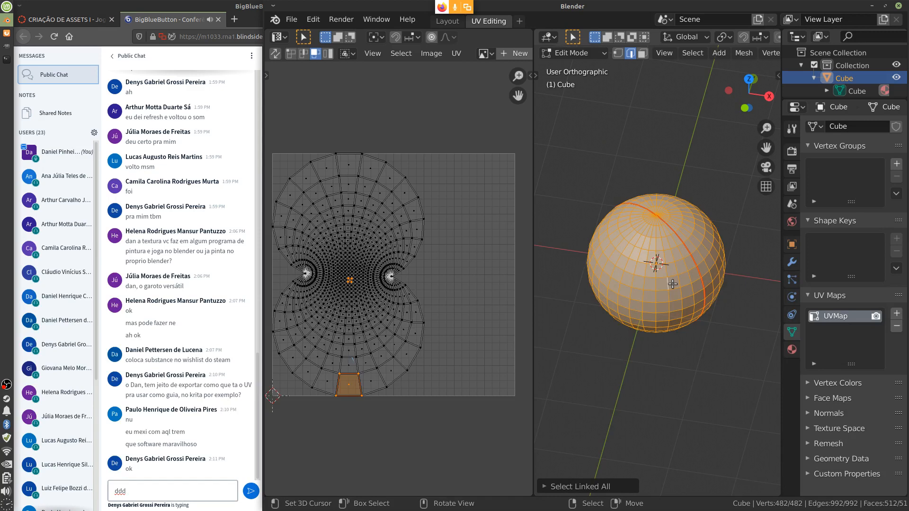
key(u)
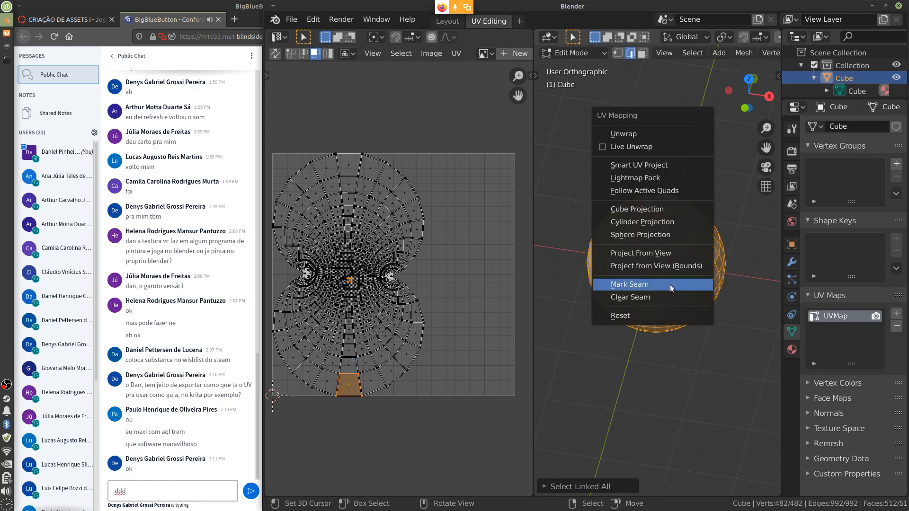
click(643, 136)
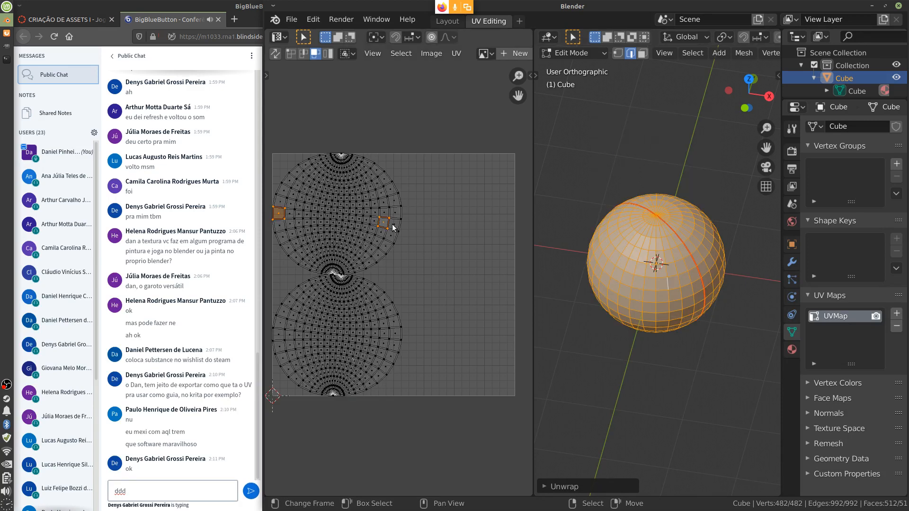
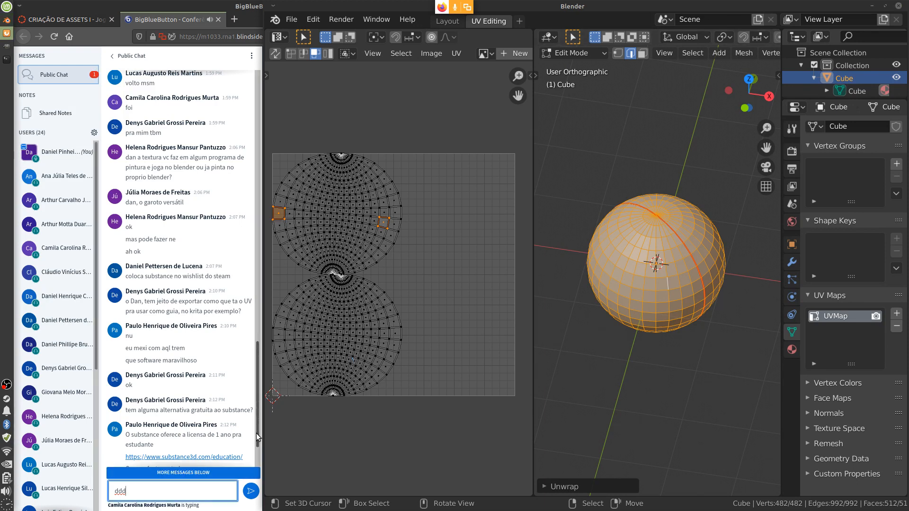
scroll(257, 433, down, 2)
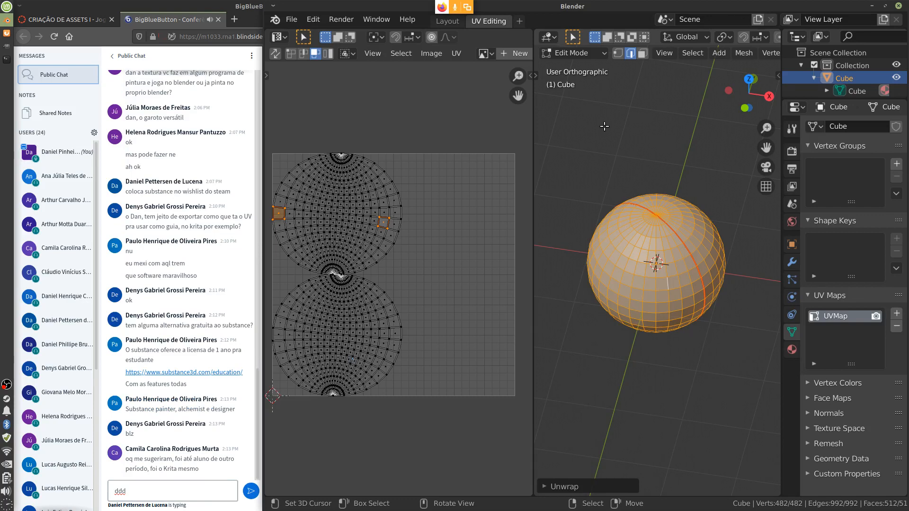
click(291, 18)
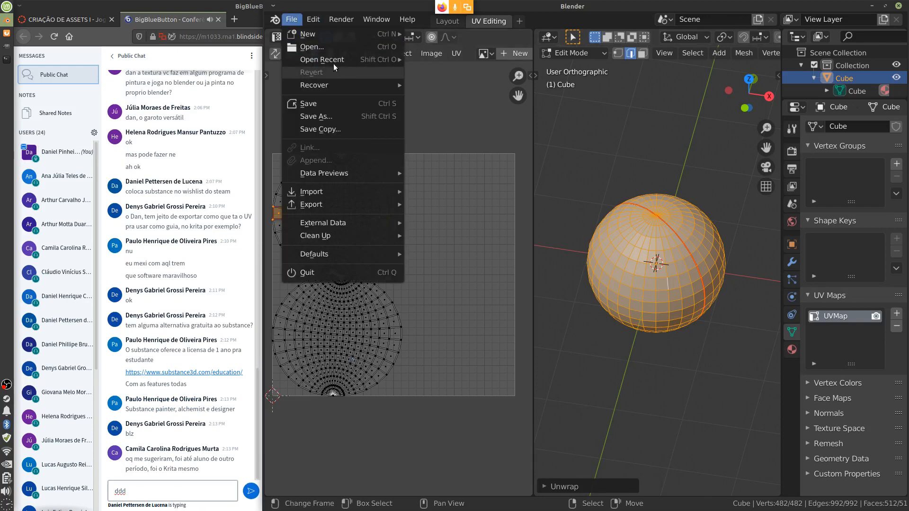
mouse_move(333, 60)
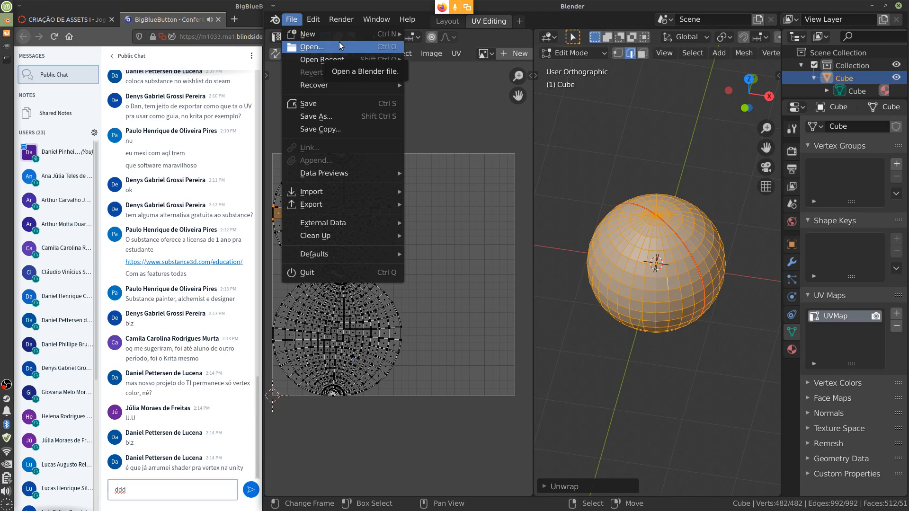
middle_drag(634, 231, 680, 324)
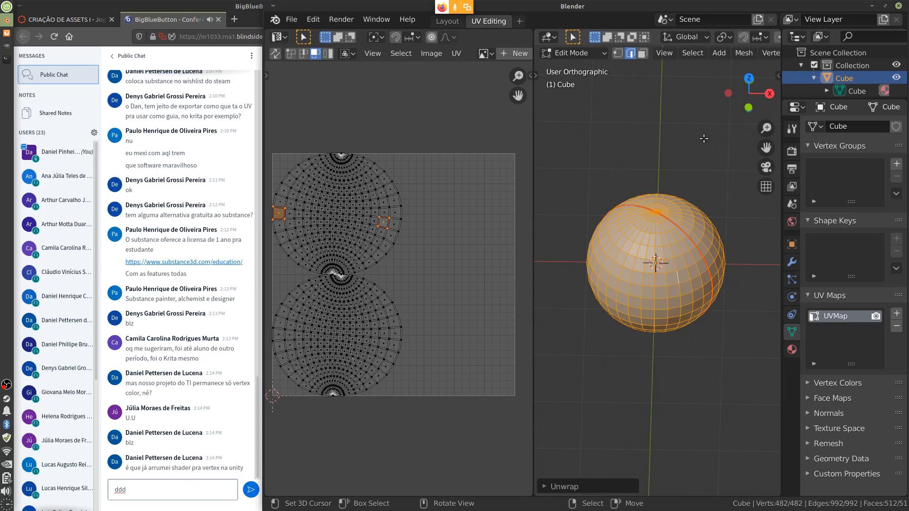
Step: Open the recent file arvore-cor.blend and look at the tree model from another angle
click(291, 19)
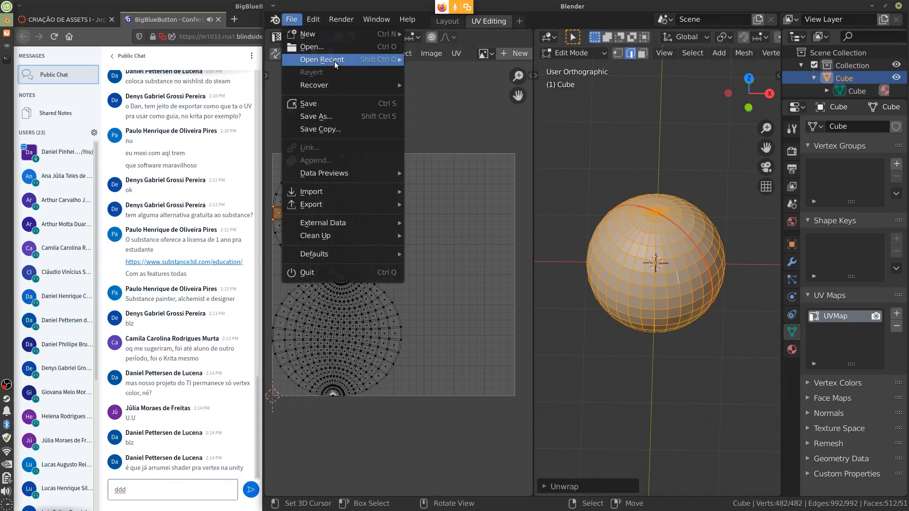
mouse_move(335, 60)
click(487, 59)
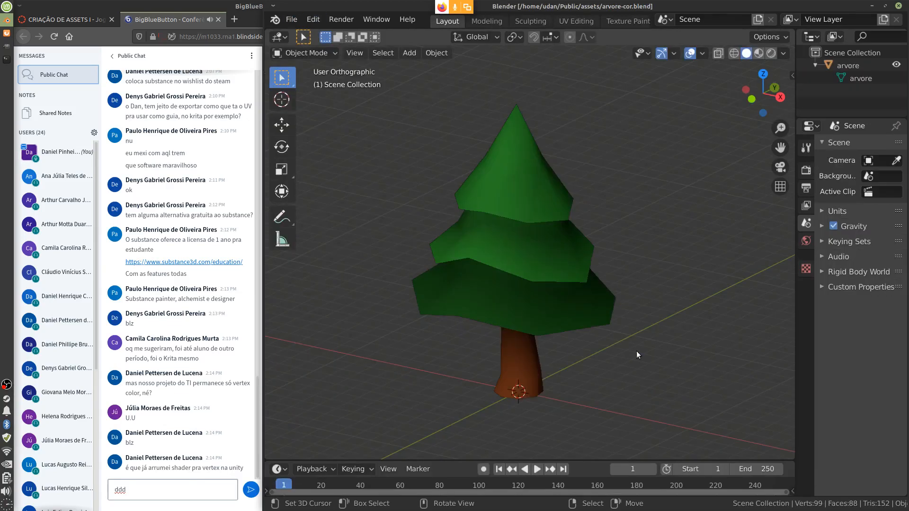
middle_drag(626, 362, 567, 332)
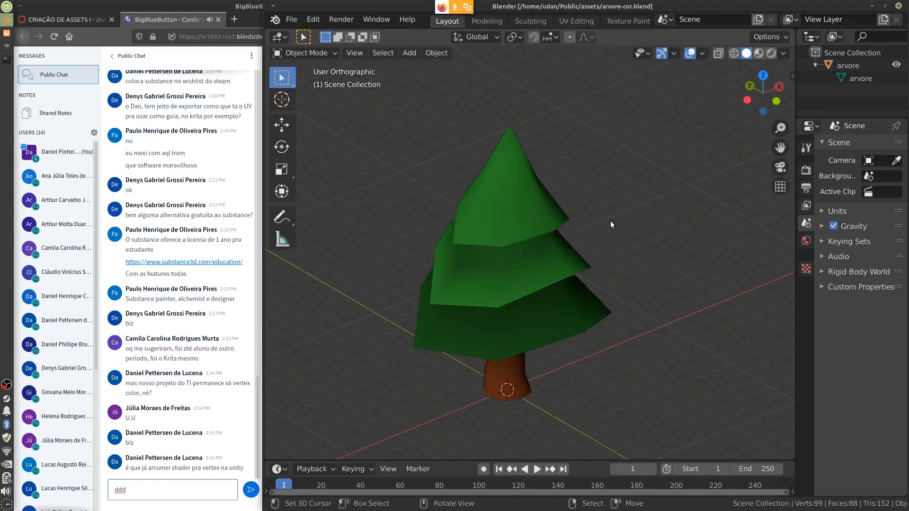
Step: Select the tree object and switch to the UV Editing workspace
click(572, 274)
key(Tab)
key(Tab)
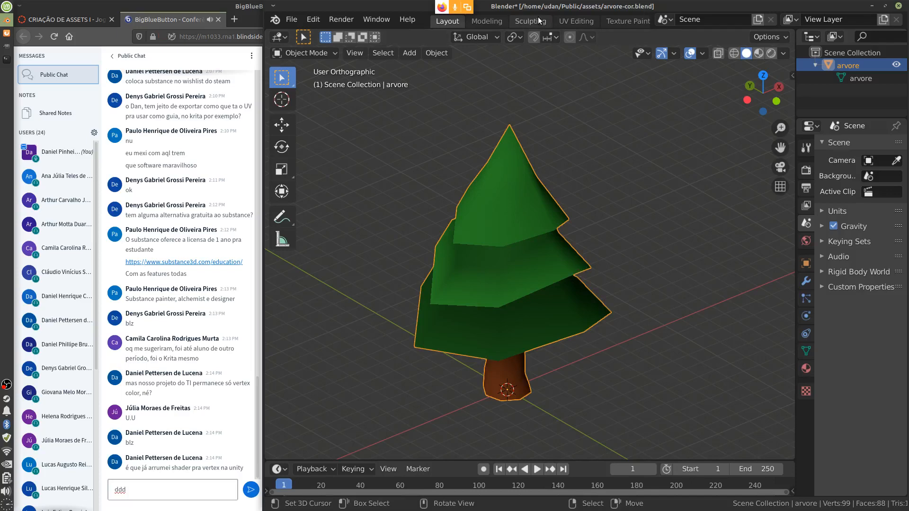
click(576, 21)
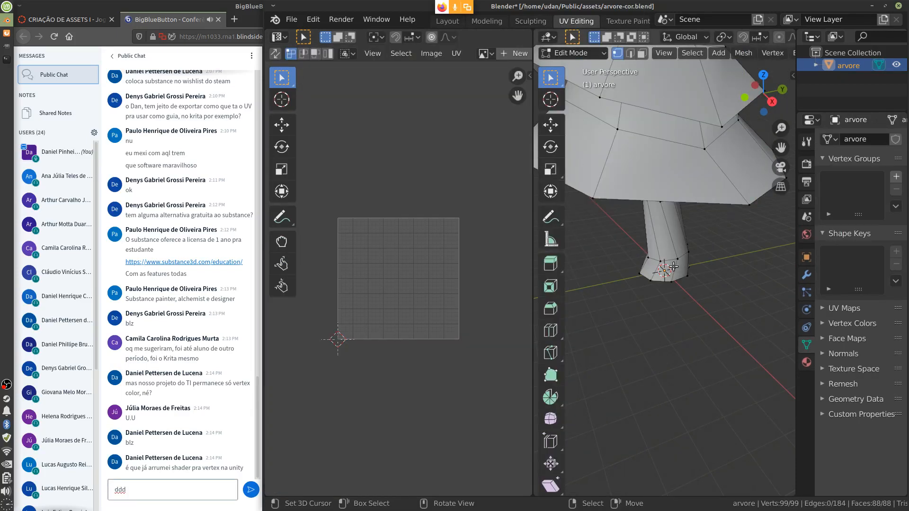
Step: Select the tree's entire mesh and remove its existing UV map
key(a)
key(KP_Decimal)
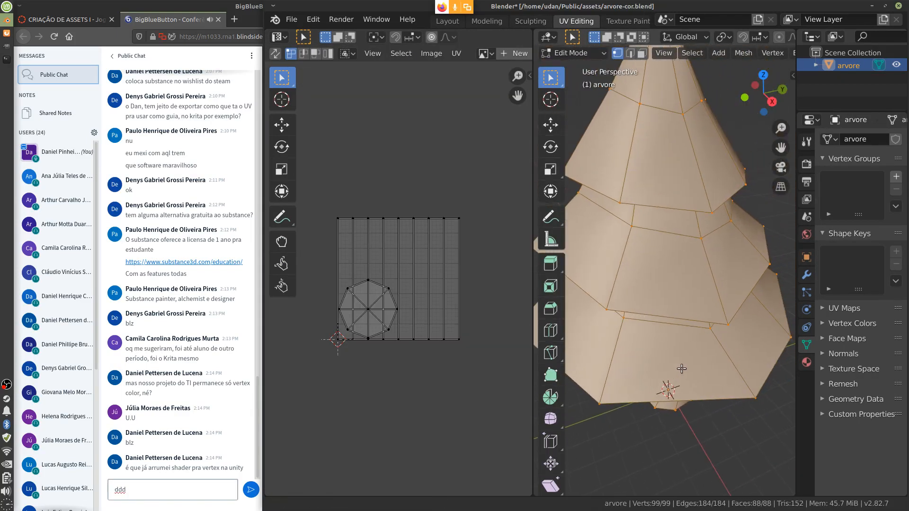
scroll(681, 368, down, 5)
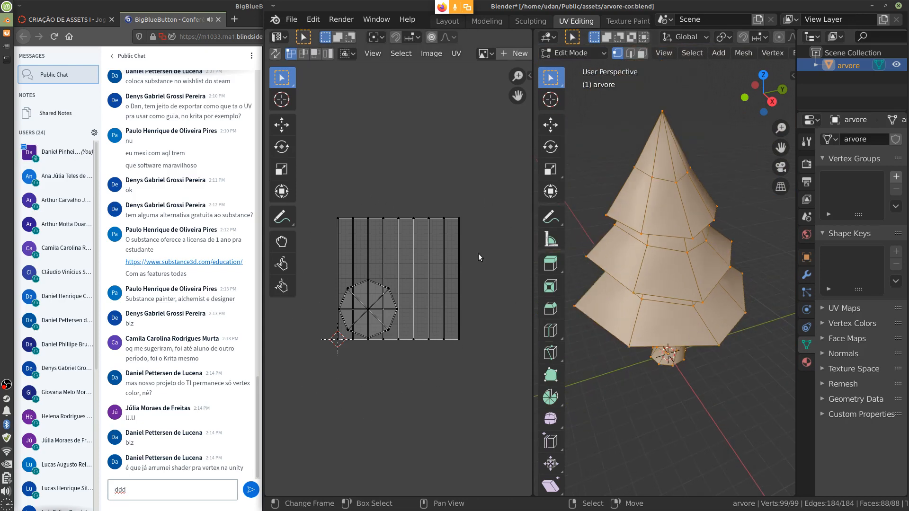
click(828, 309)
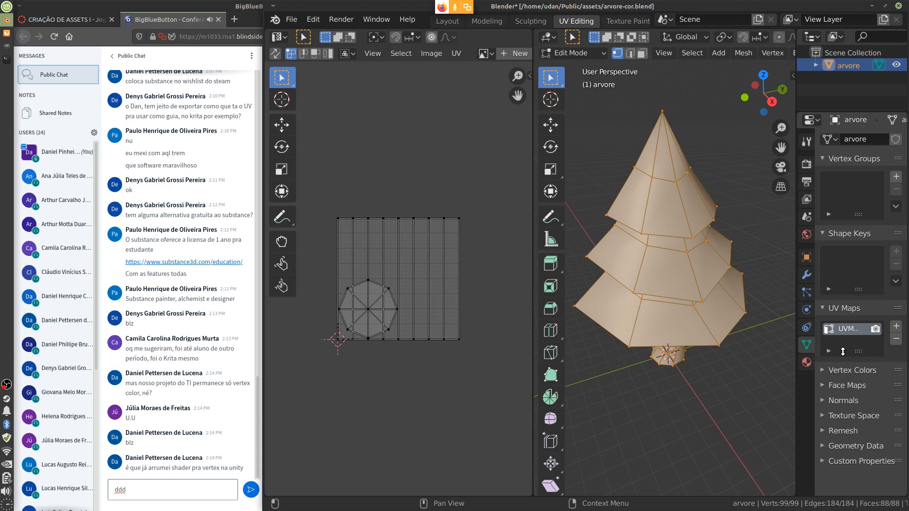
click(896, 339)
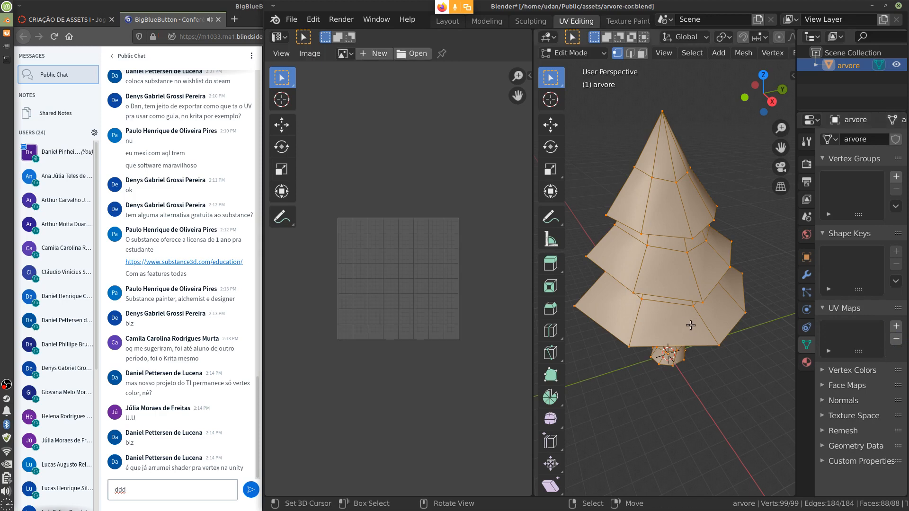
Step: Examine how the tree's parts are connected by selecting linked geometry on the foliage and on the trunk
middle_drag(683, 330, 648, 246)
click(632, 268)
ctrl+click(633, 330)
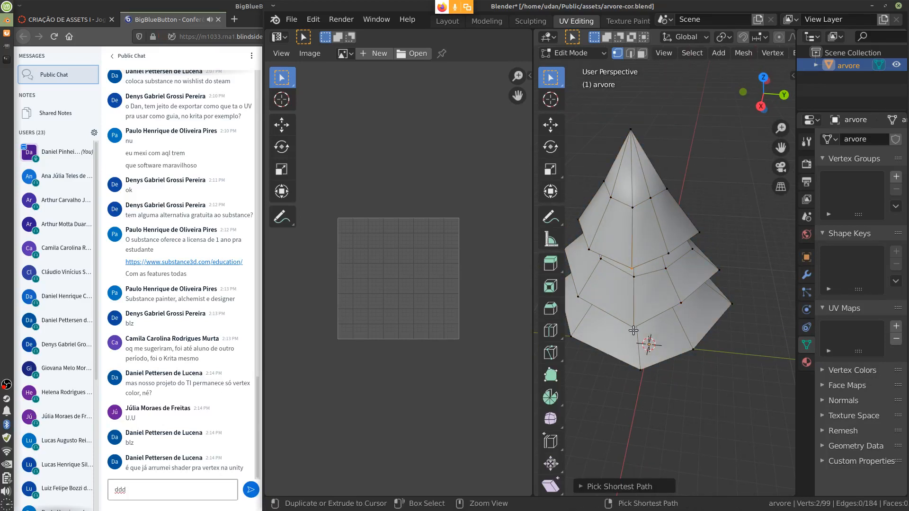
key(ctrl+l)
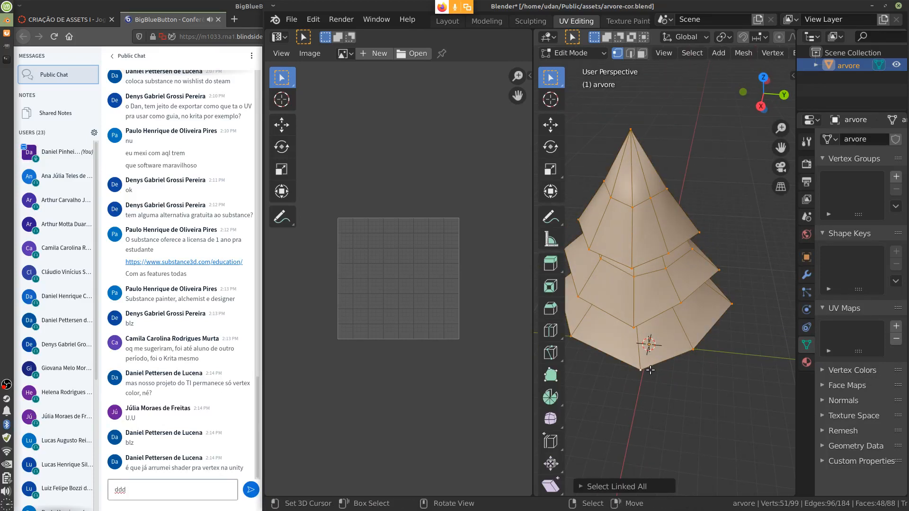
middle_drag(693, 375, 650, 307)
click(647, 309)
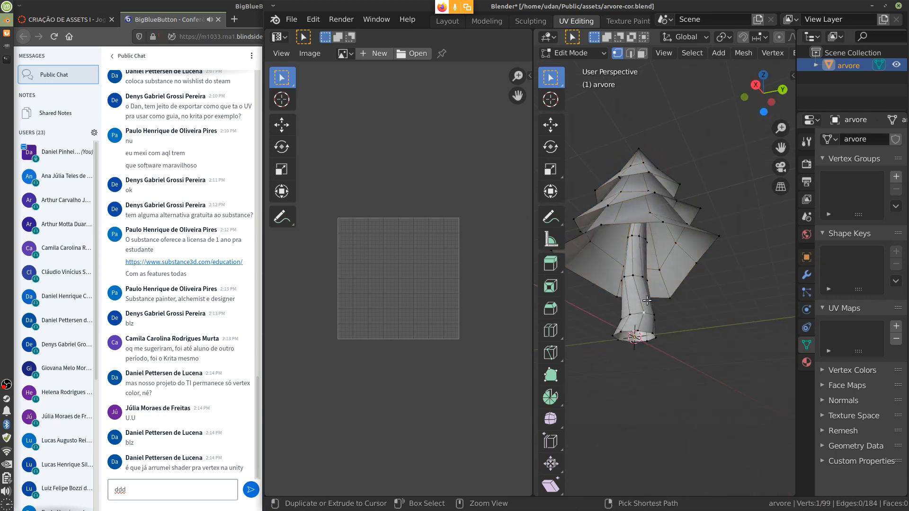
key(ctrl+l)
middle_drag(652, 288, 742, 356)
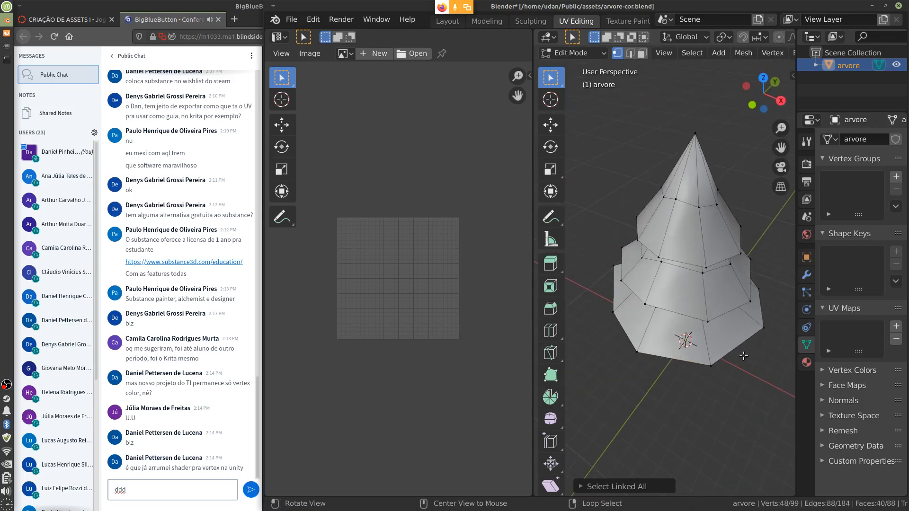
Step: In edge select mode, mark a vertical edge loop on each foliage tier and along the trunk as seams
click(665, 219)
click(630, 53)
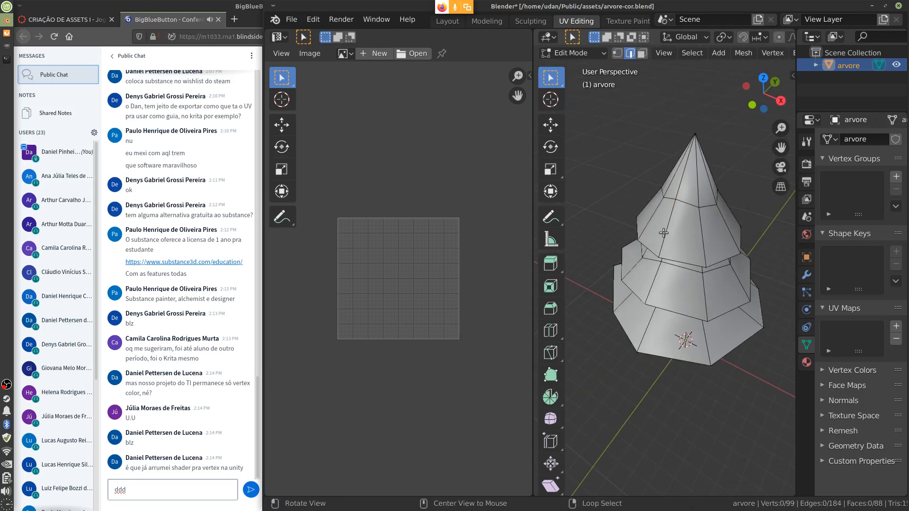
alt+click(682, 173)
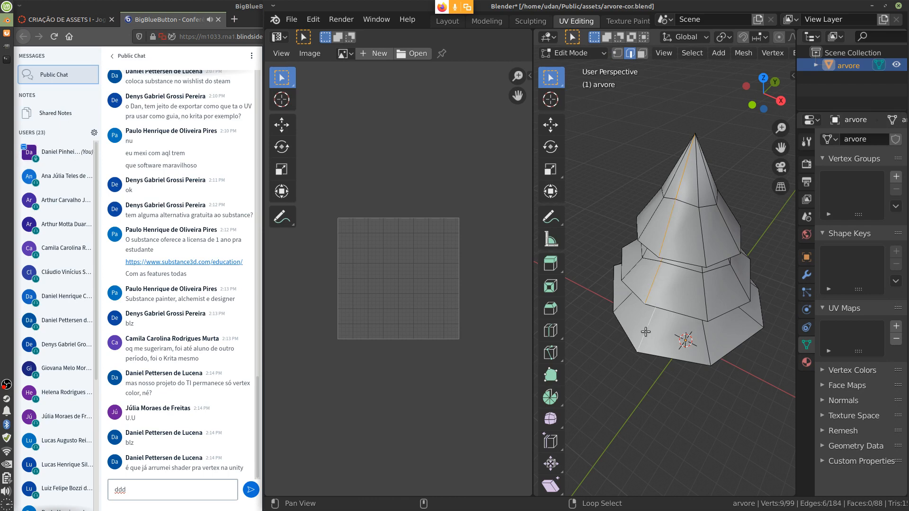
middle_drag(645, 332, 719, 219)
alt+shift+click(710, 324)
key(u)
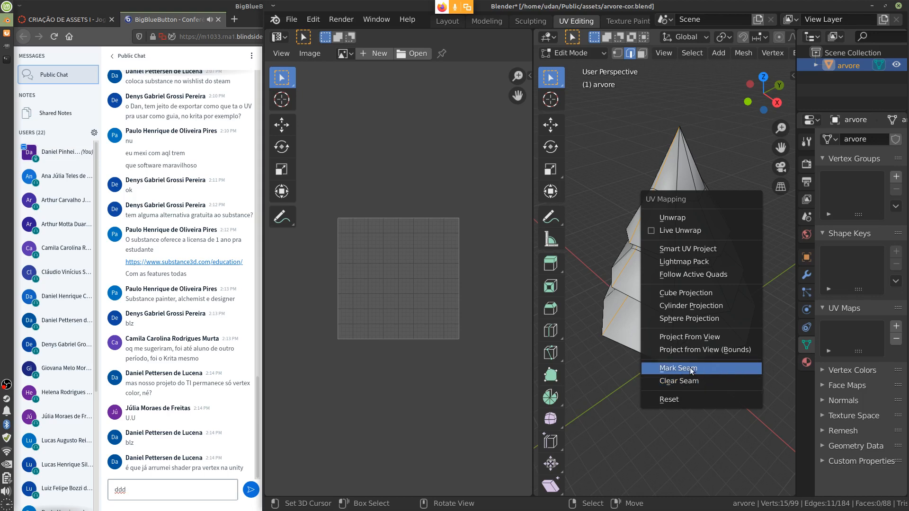
click(674, 369)
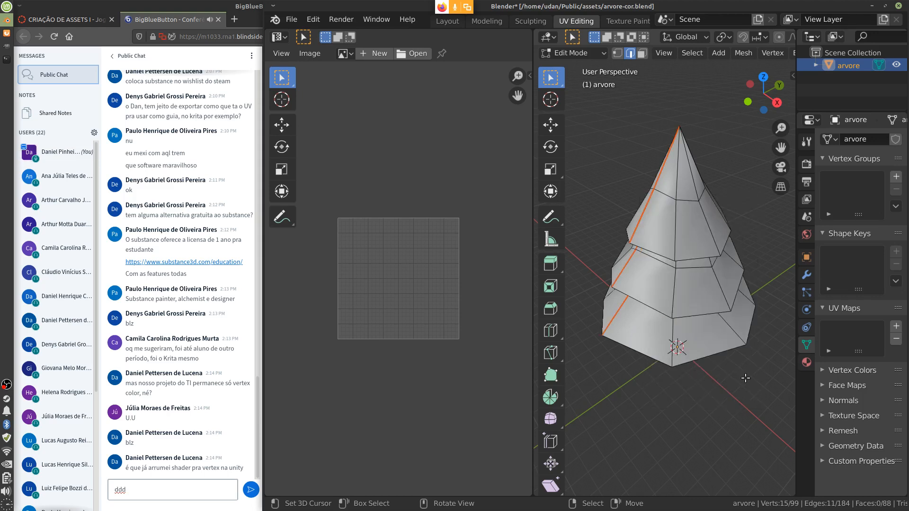
Step: Select the whole tree mesh and unwrap it along the marked seams
middle_drag(746, 378, 722, 276)
key(a)
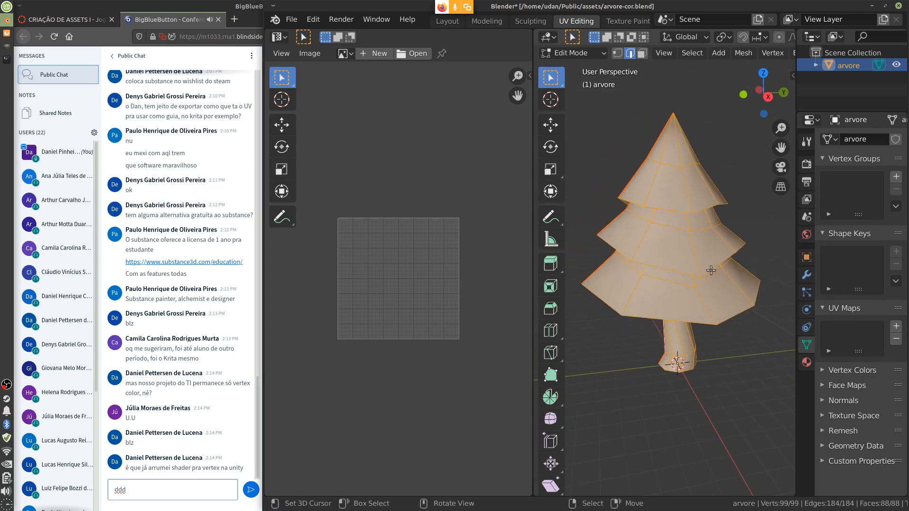
key(u)
click(672, 92)
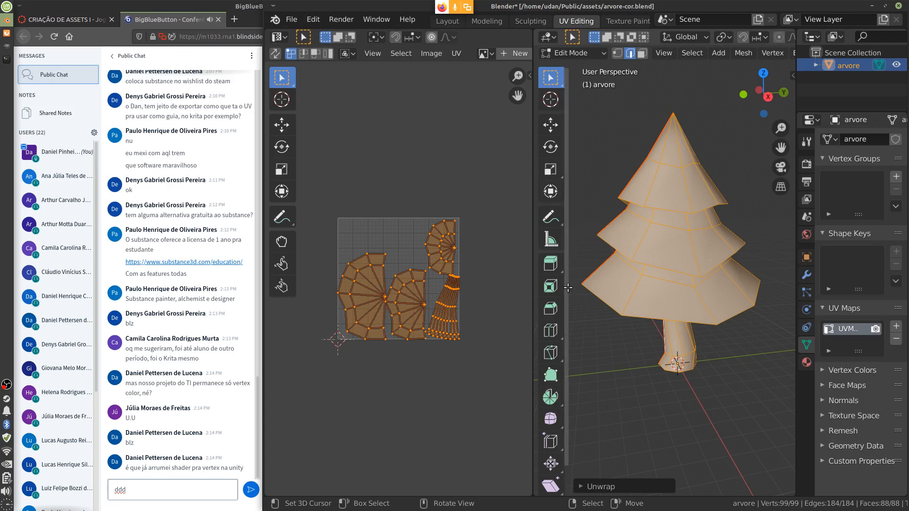
click(451, 251)
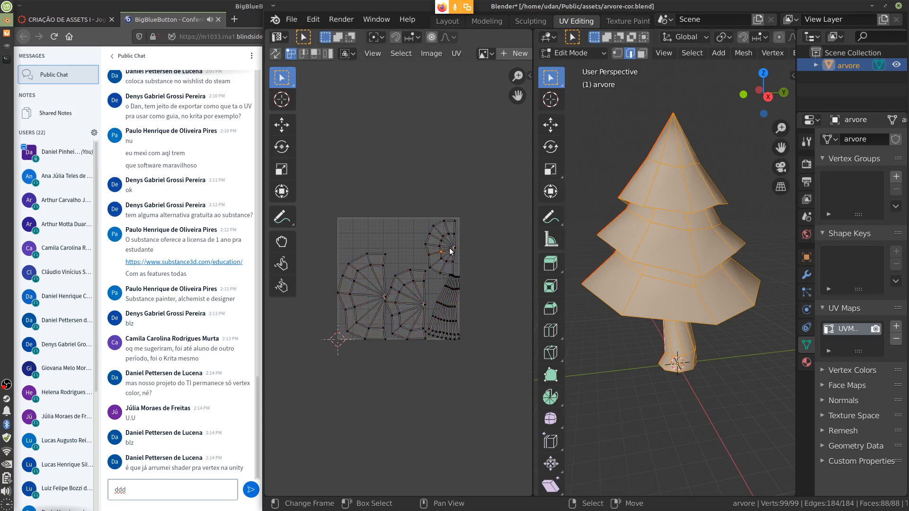
key(ctrl+l)
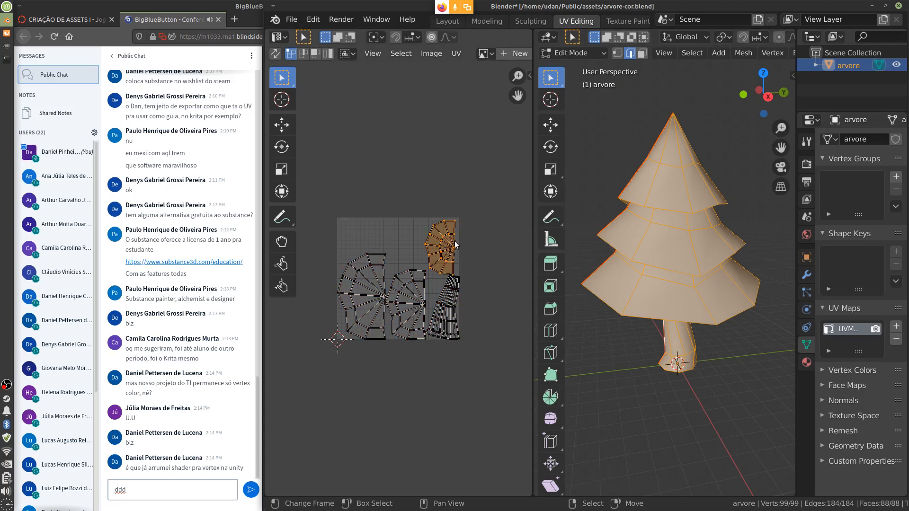
key(g)
right_click(422, 237)
Step: Select the trunk's entire linked UV island and examine its layout up close
click(450, 299)
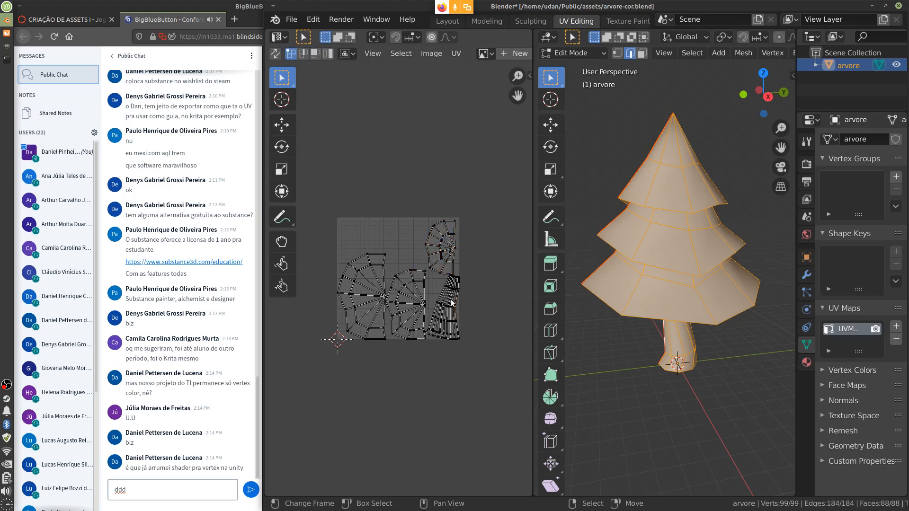
key(ctrl+l)
scroll(483, 335, up, 3)
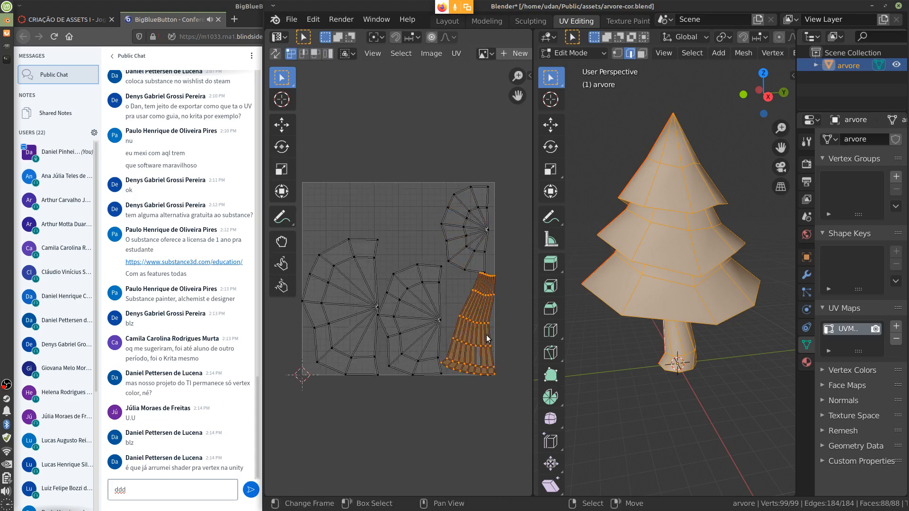
middle_drag(465, 373, 473, 323)
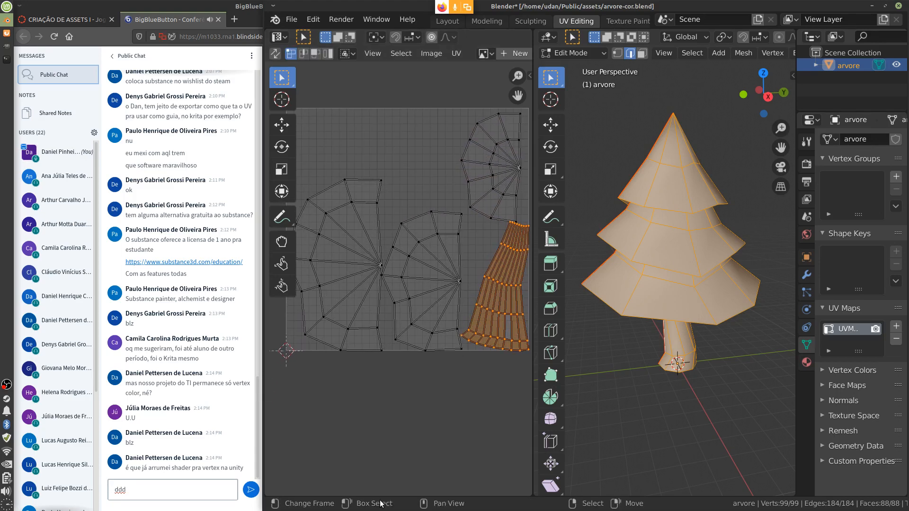
Step: Rotate the smallest foliage UV island by -90° and place it in the upper-left corner of the UV square
click(495, 194)
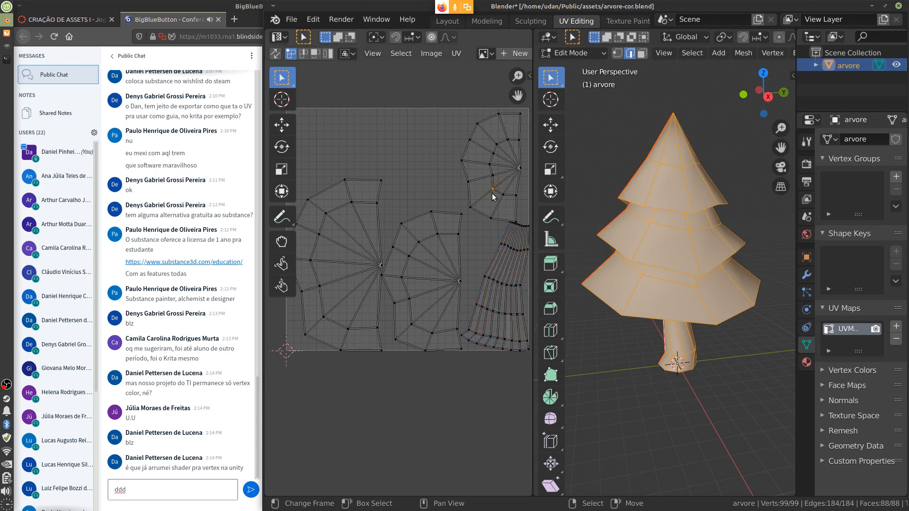
key(ctrl+l)
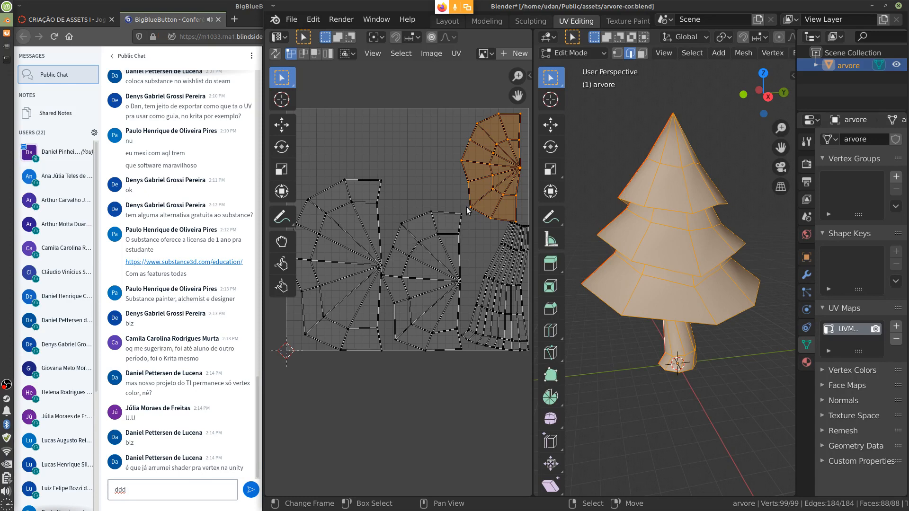
key(r)
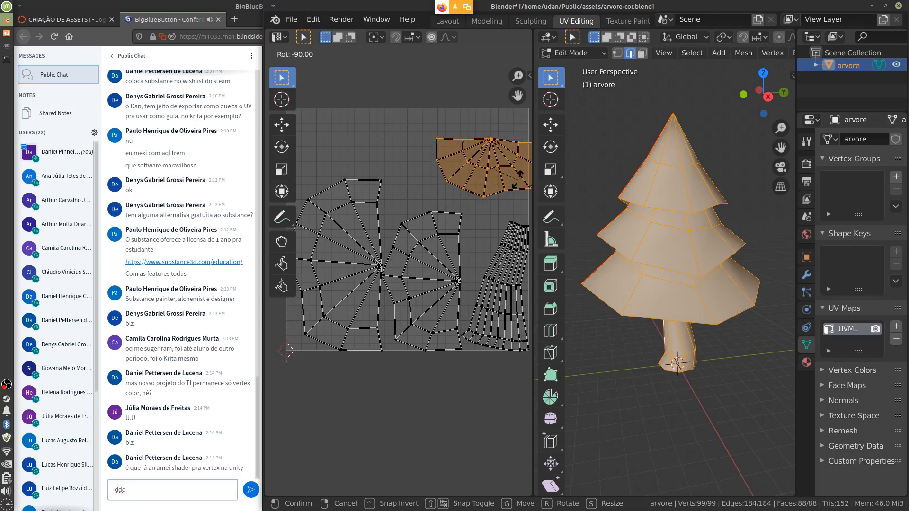
click(515, 181)
key(g)
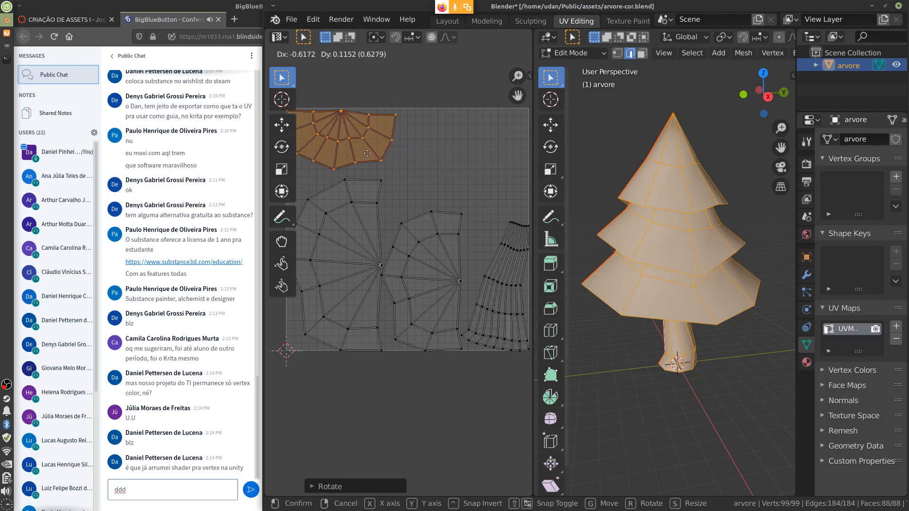
click(371, 154)
Step: Select the largest foliage tier's linked UV island and move it outside the UV square, below its lower-left corner
middle_drag(402, 178, 495, 187)
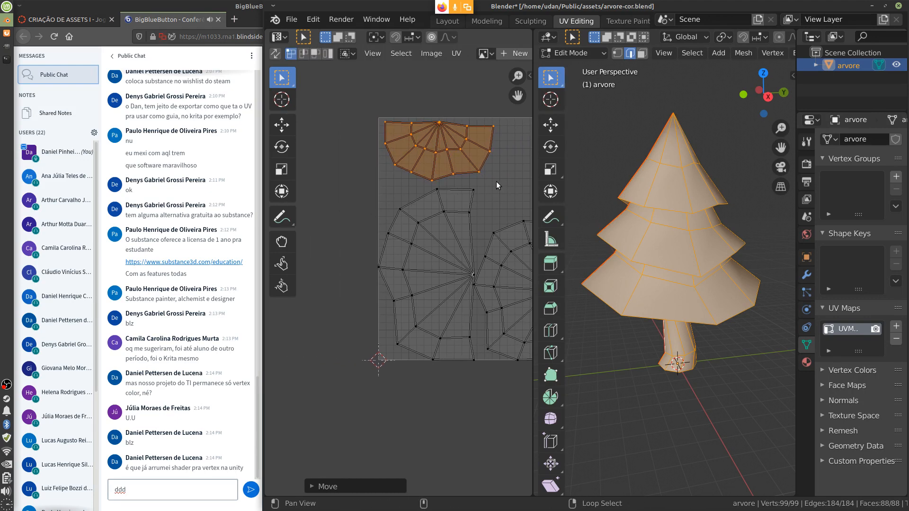
click(475, 284)
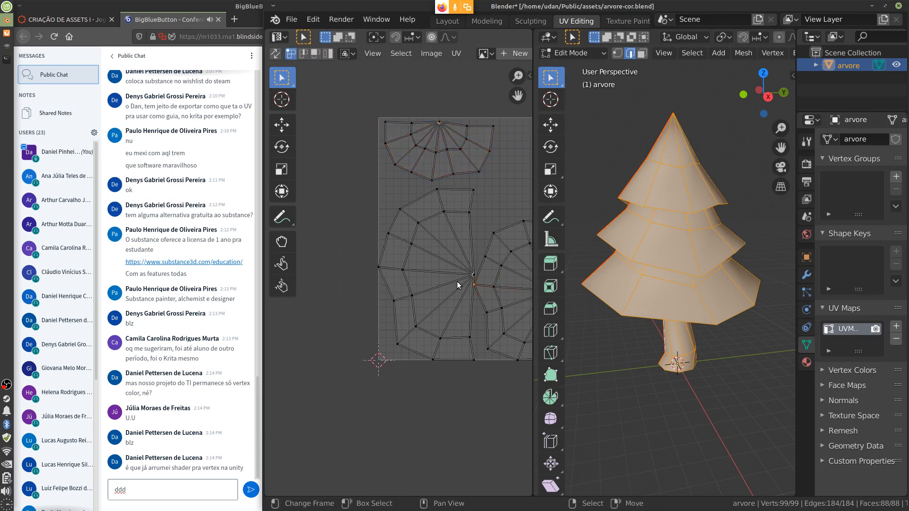
key(ctrl+l)
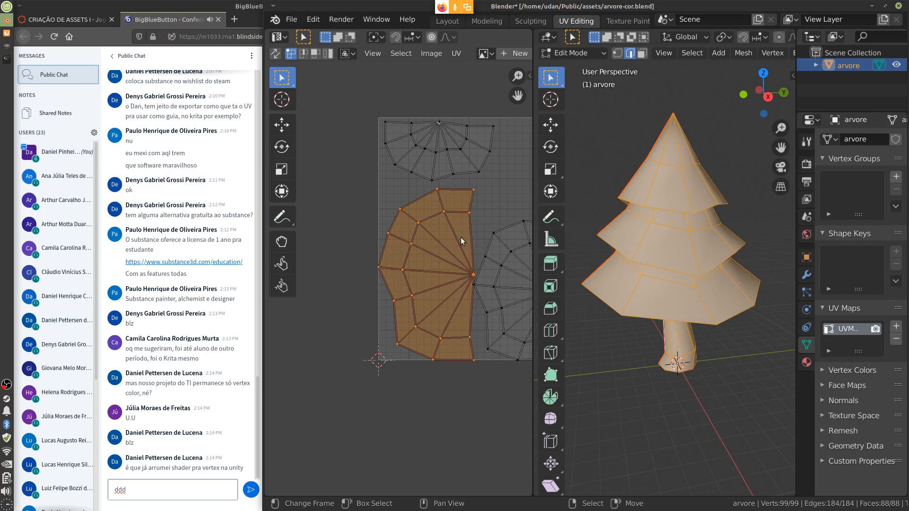
key(g)
click(406, 381)
Step: Rotate the medium foliage UV island by -90° and place it directly under the smallest one
middle_drag(475, 351, 395, 348)
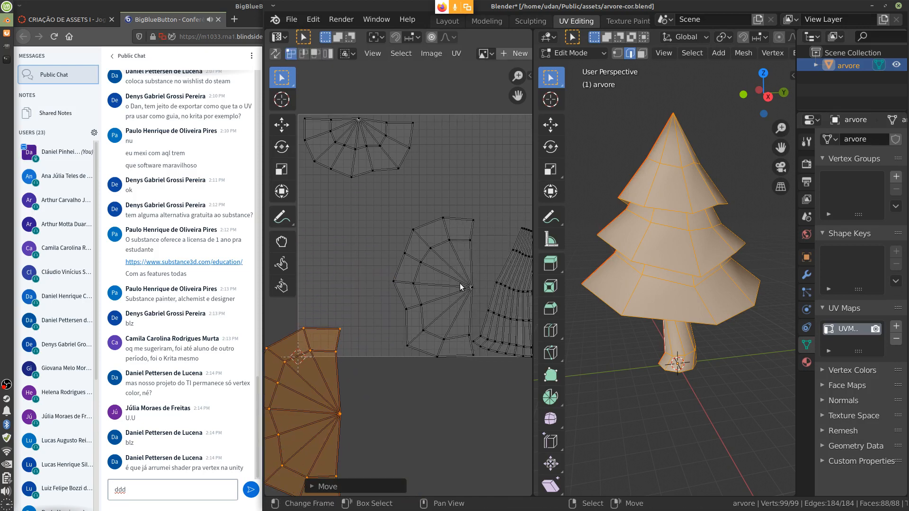
click(461, 287)
key(ctrl+l)
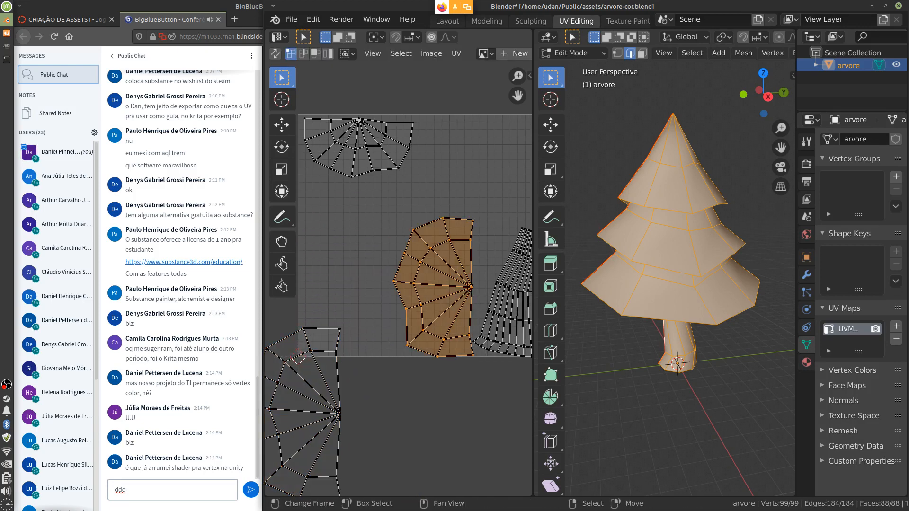
key(r)
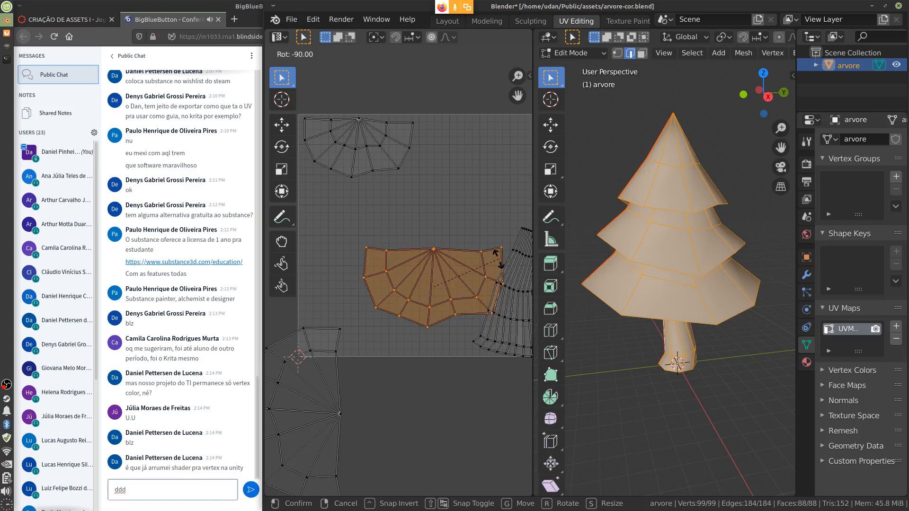
click(497, 259)
key(g)
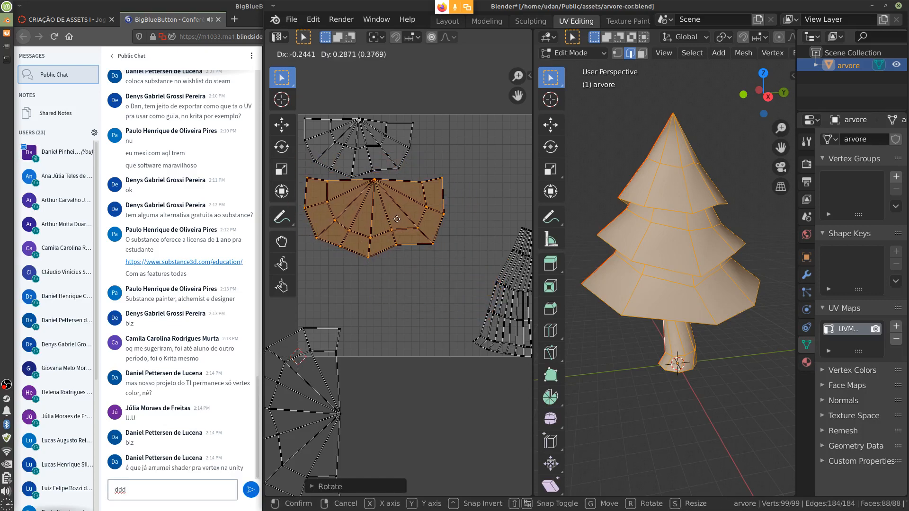
click(393, 220)
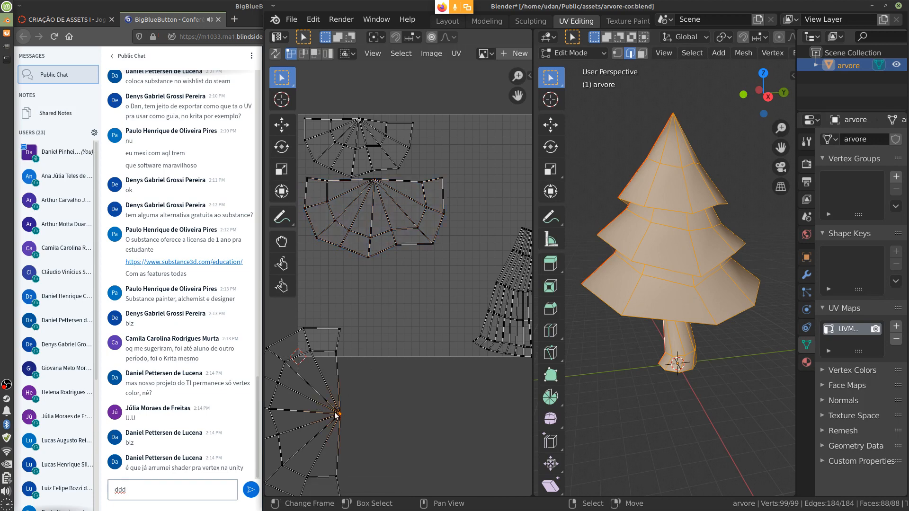
Step: Rotate the largest foliage UV island by about -90° and fit it inside the UV square beneath the medium one
click(312, 433)
key(r)
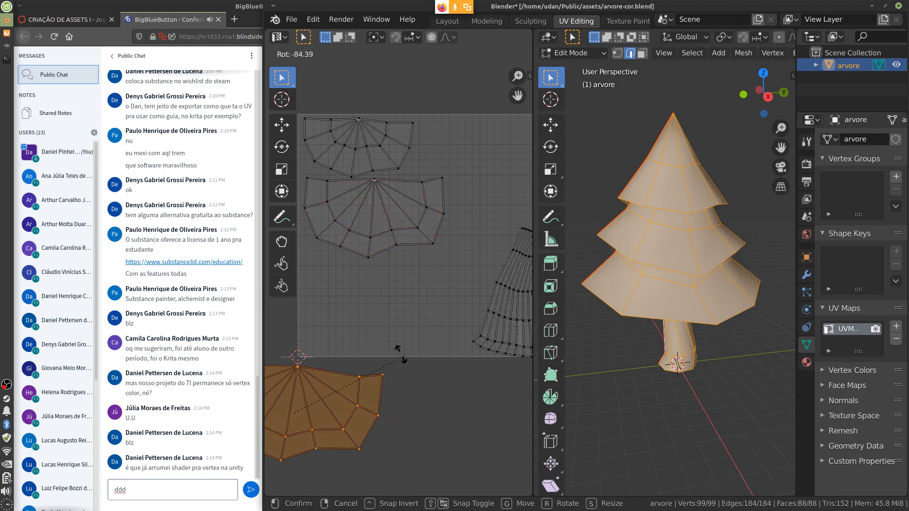
click(332, 399)
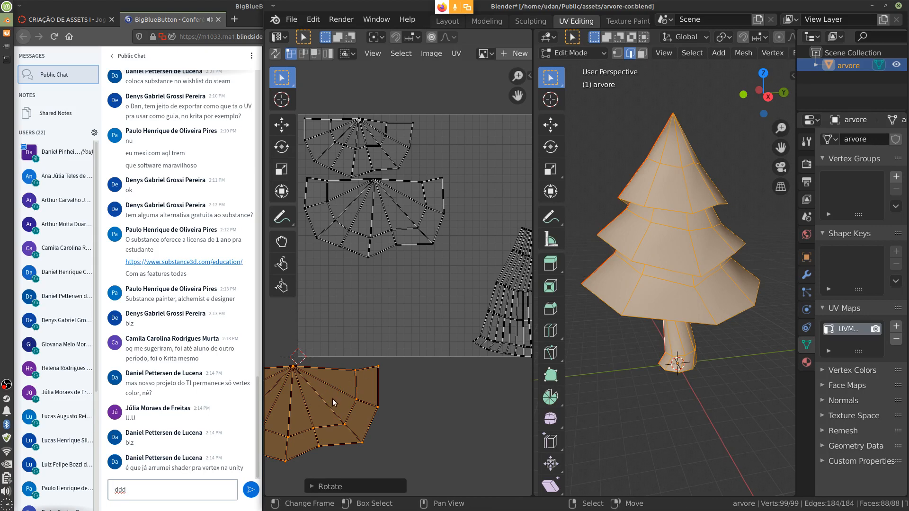
key(g)
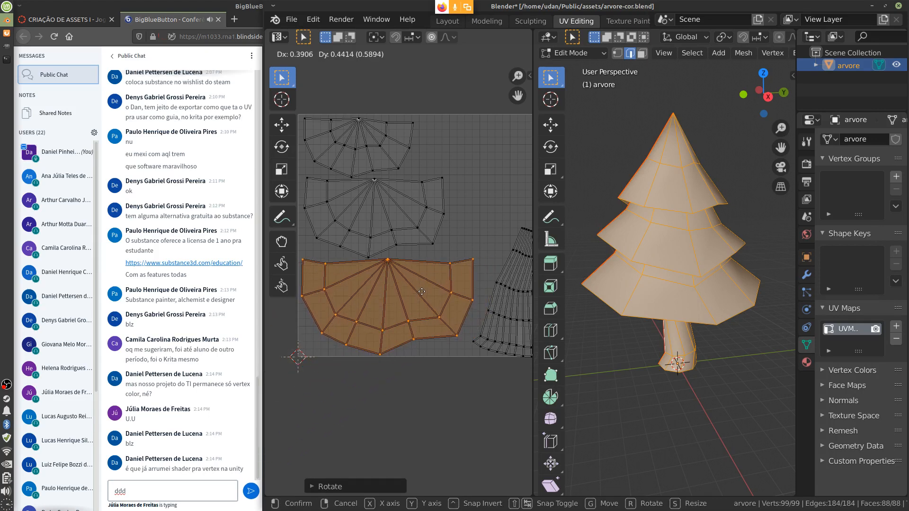
click(413, 299)
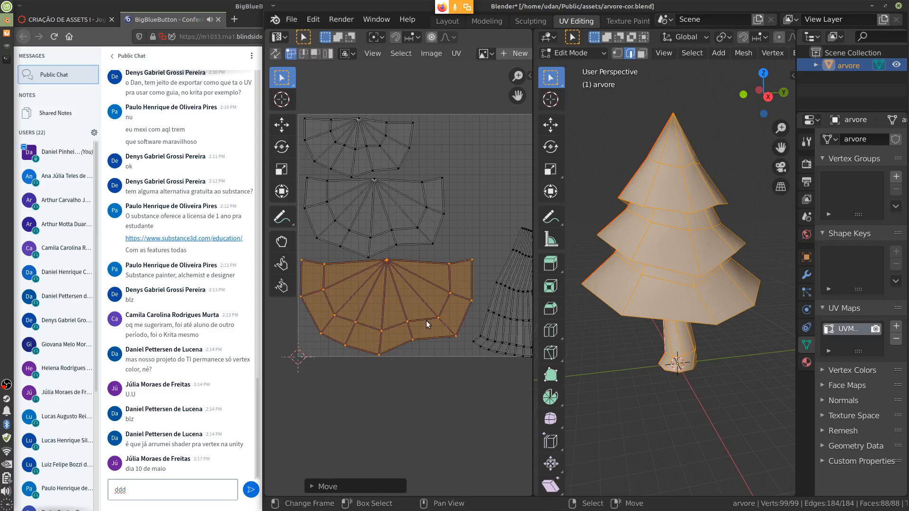
Step: Select the trunk's linked UV island, move it up along the UV square's right edge and try to straighten it by rotation
right_click(515, 290)
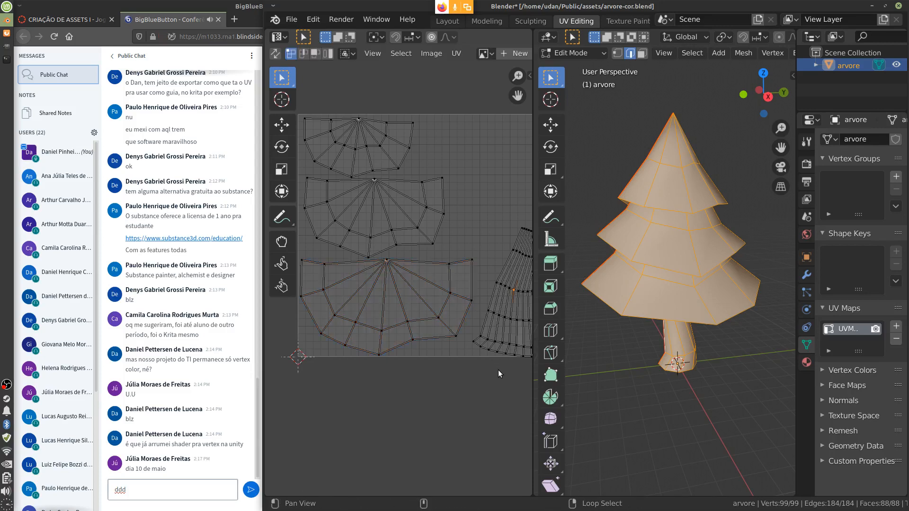
middle_drag(499, 372, 444, 374)
key(ctrl+l)
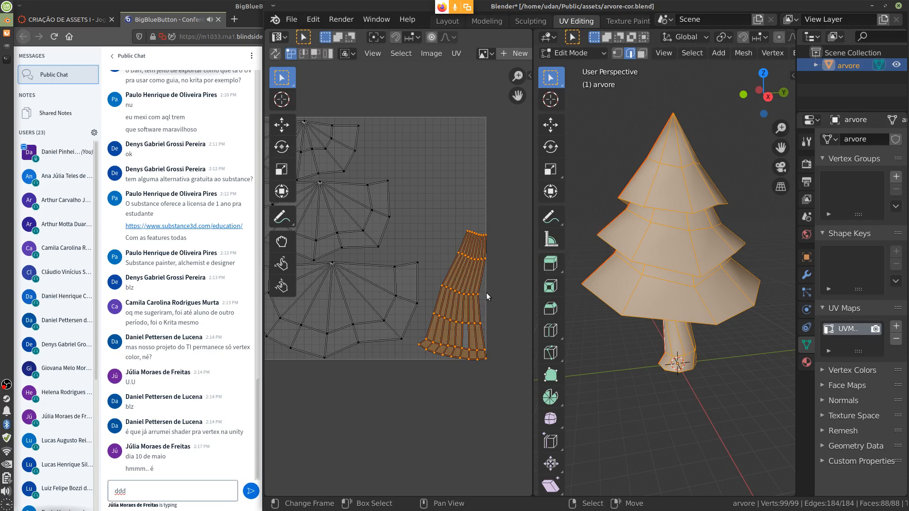
key(g)
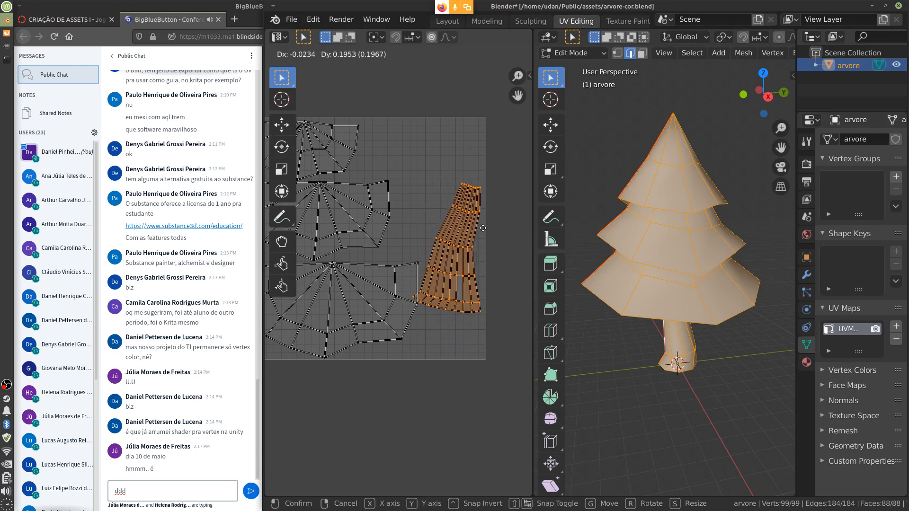
click(487, 195)
key(r)
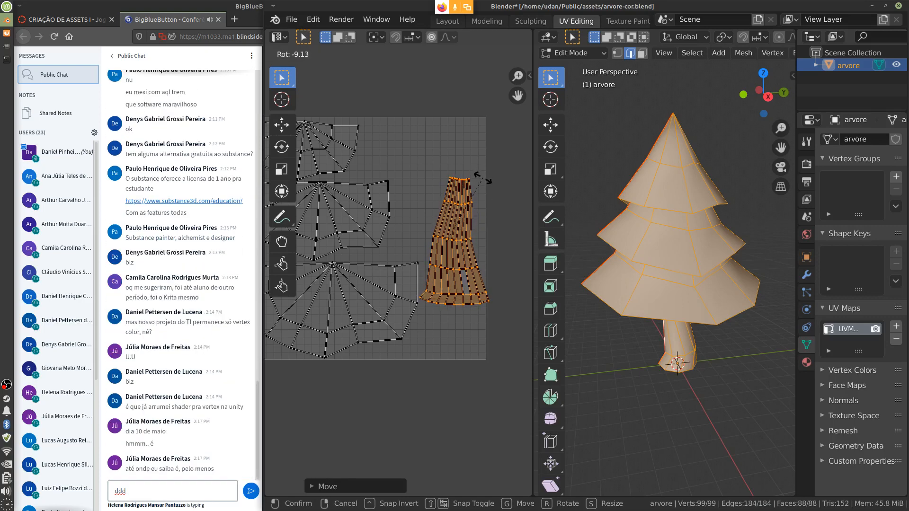
click(480, 181)
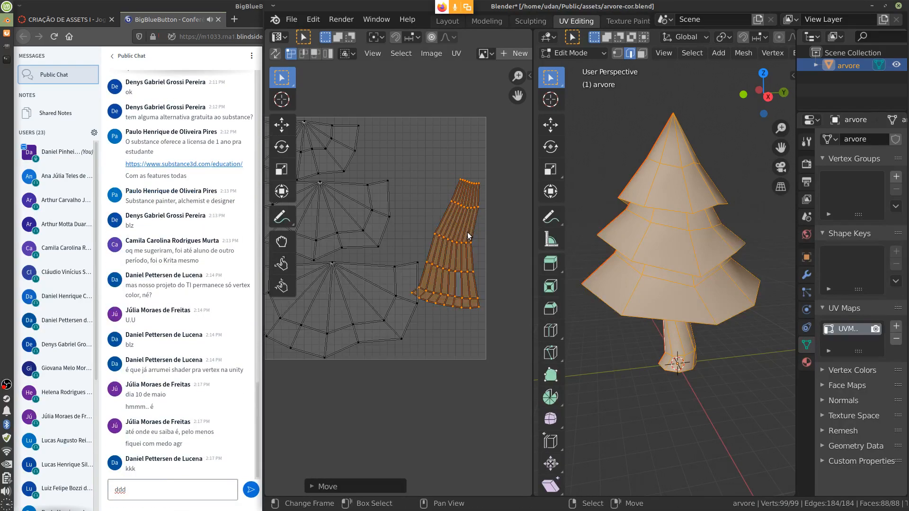
Step: Move the trunk's UV island to the UV square's upper-right area and rotate it about -11.6° so it stands upright
key(g)
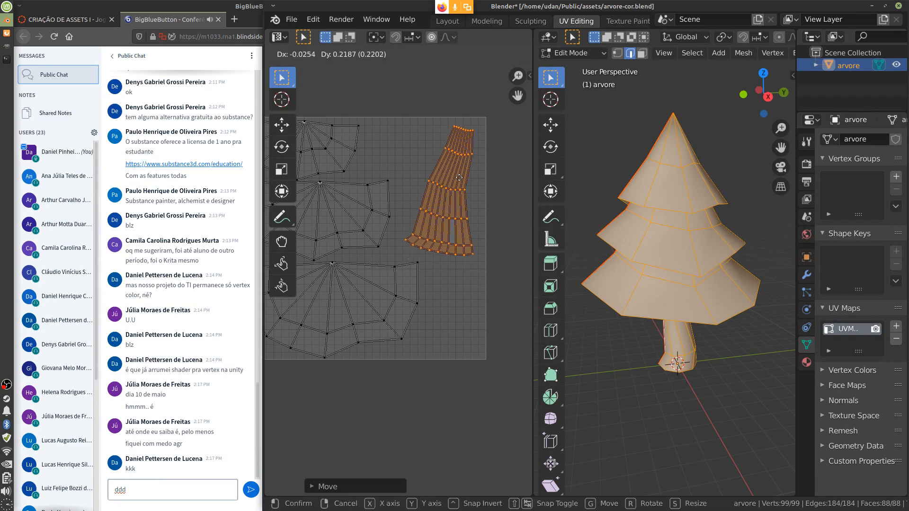
click(471, 166)
key(r)
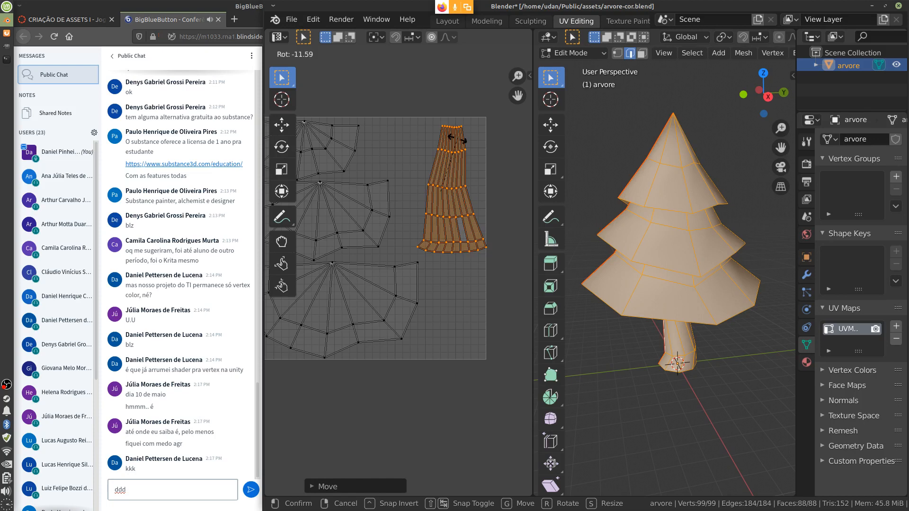
click(458, 141)
key(g)
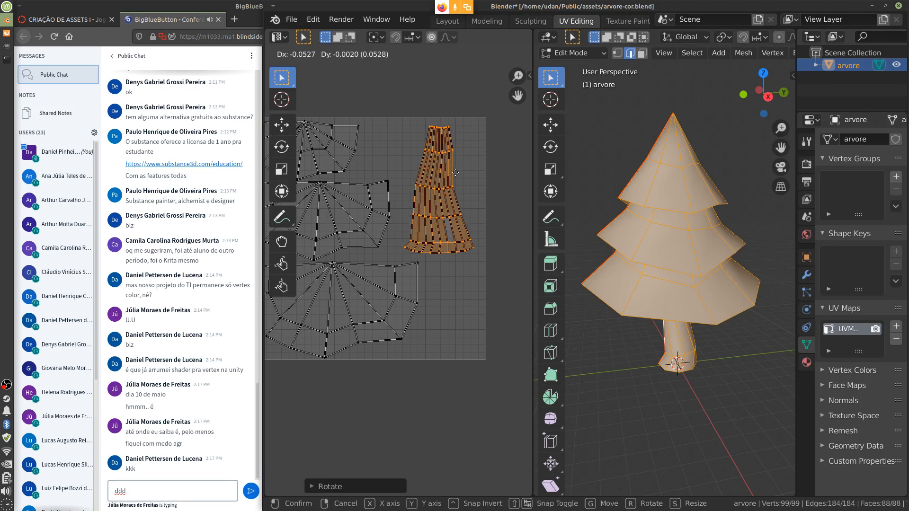
click(457, 172)
Step: Scale the trunk's UV island up by about 1.05 and reposition it between the foliage islands and the UV square's right edge
key(s)
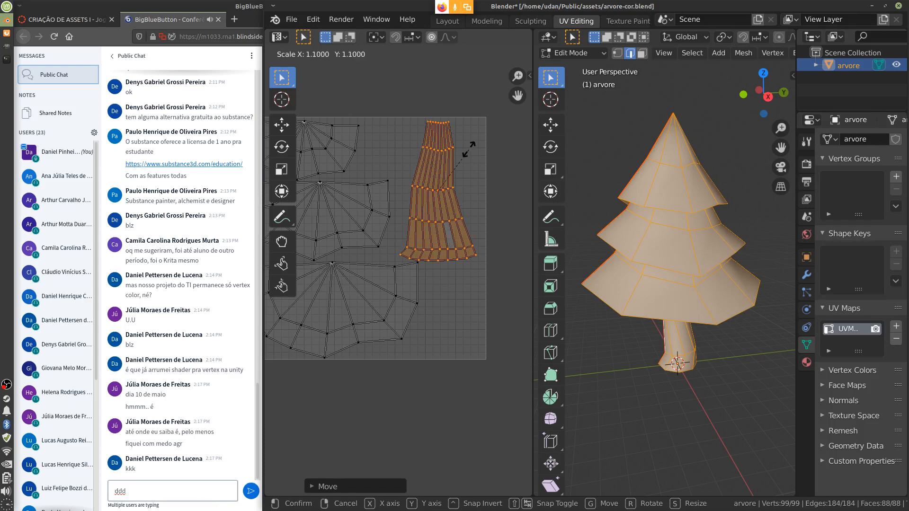
click(454, 167)
key(g)
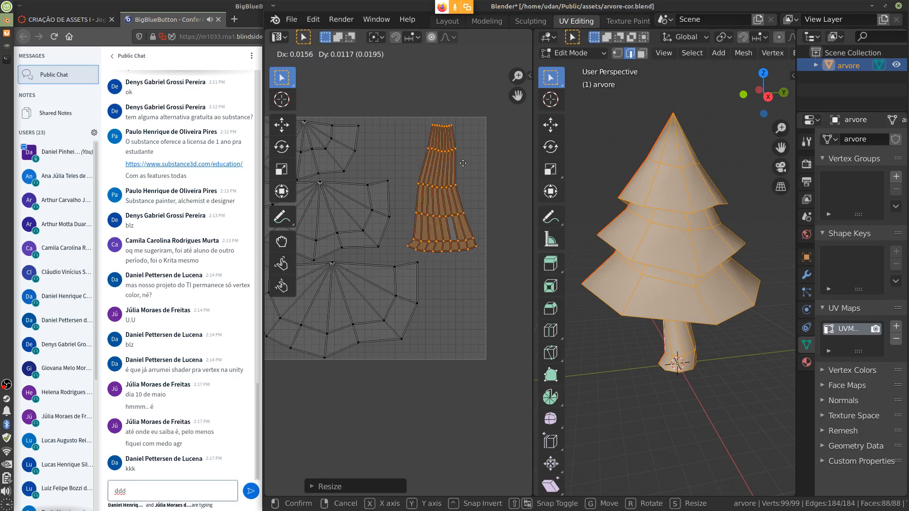
click(463, 162)
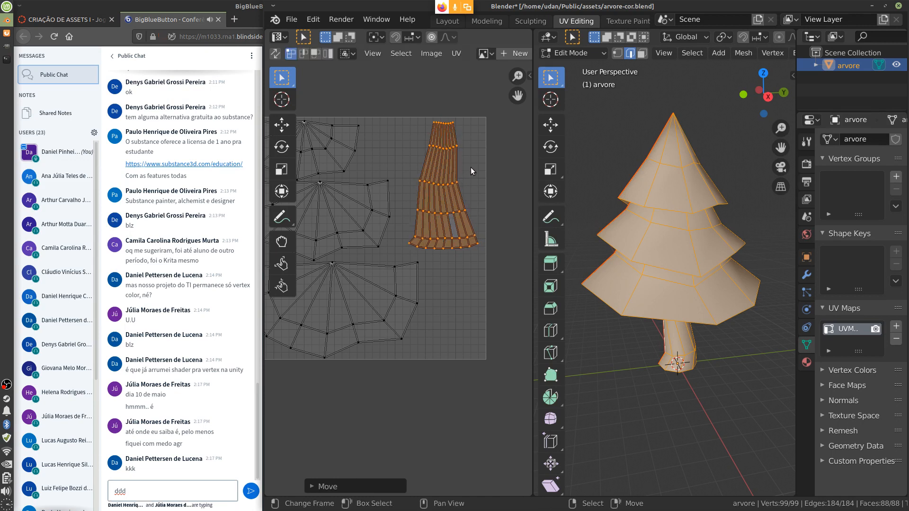
key(s)
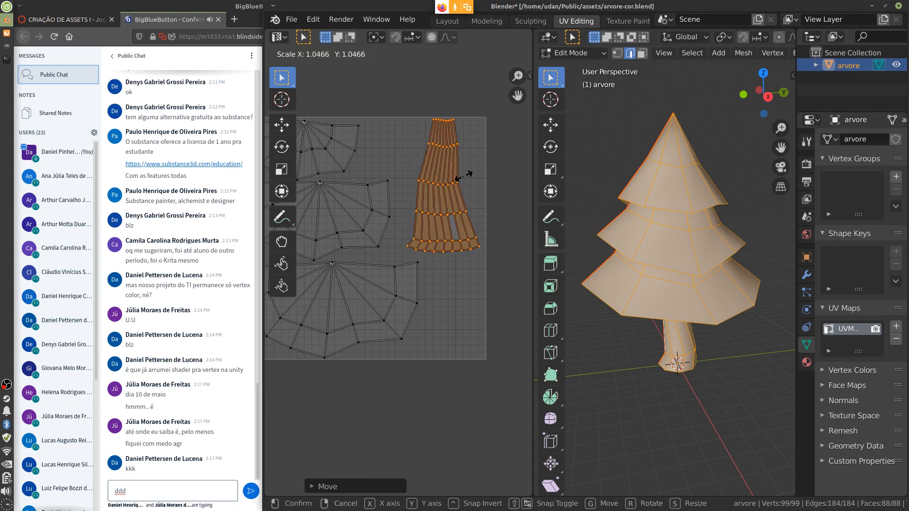
click(464, 175)
key(g)
click(459, 176)
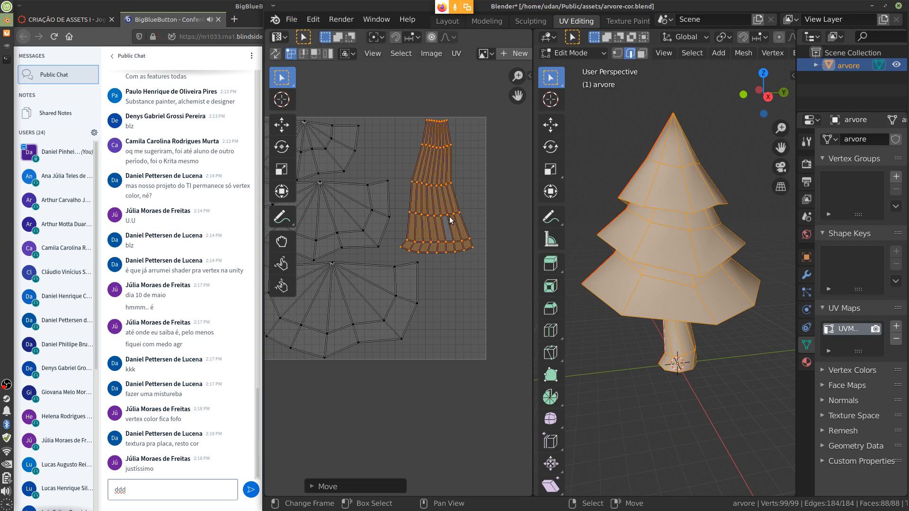
key(g)
click(459, 225)
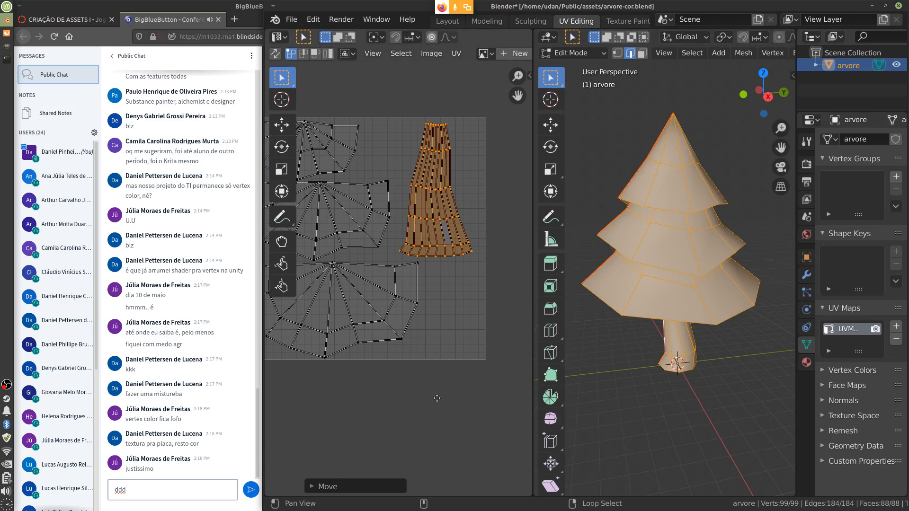
Step: Hide the toolbars of the UV editor and 3D viewport, and widen the UV editor to show the whole UV square
middle_drag(431, 396, 467, 399)
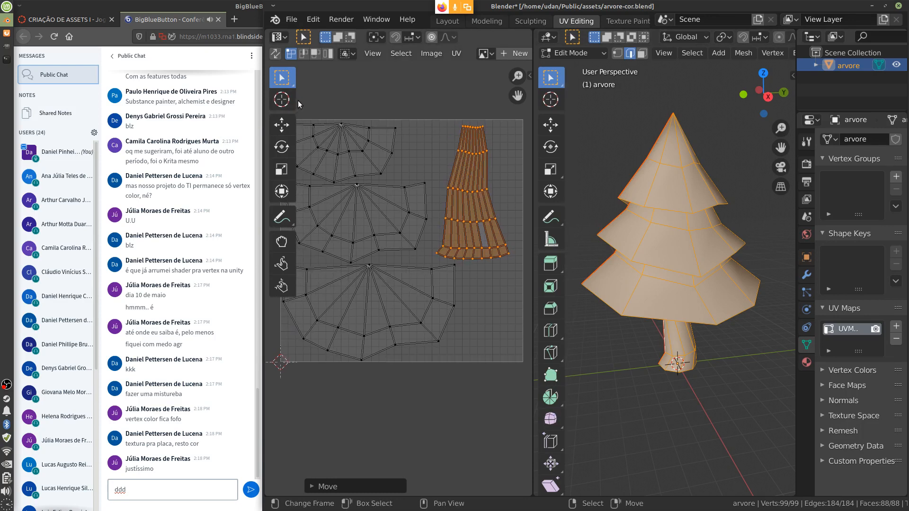
drag(299, 104, 272, 104)
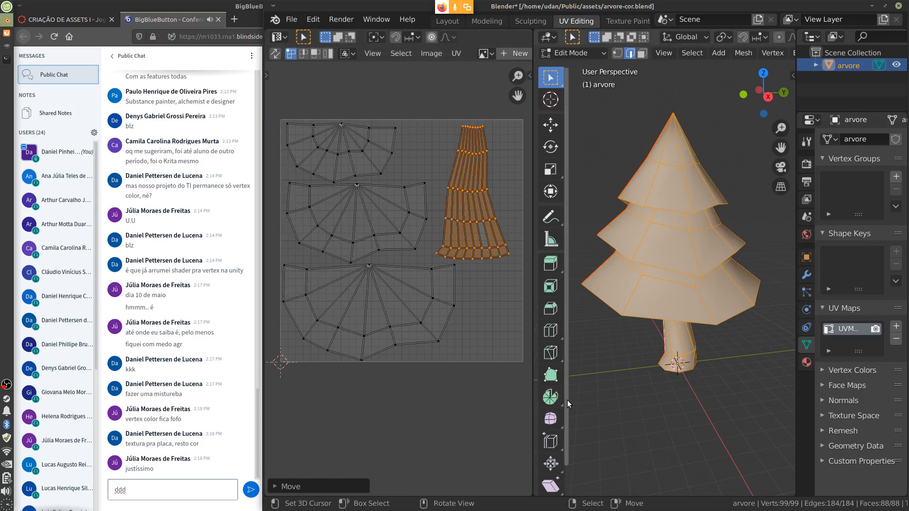
mouse_move(567, 399)
mouse_down()
mouse_move(529, 409)
mouse_move(576, 408)
mouse_up()
middle_drag(516, 398, 512, 411)
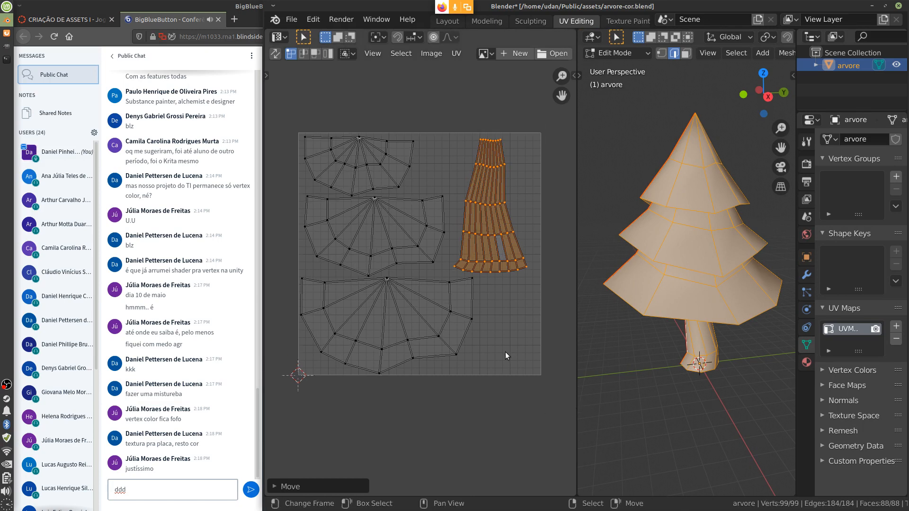
Step: Deselect all UV islands and open the UV layout export dialog
key(a)
key(a)
key(a)
key(a)
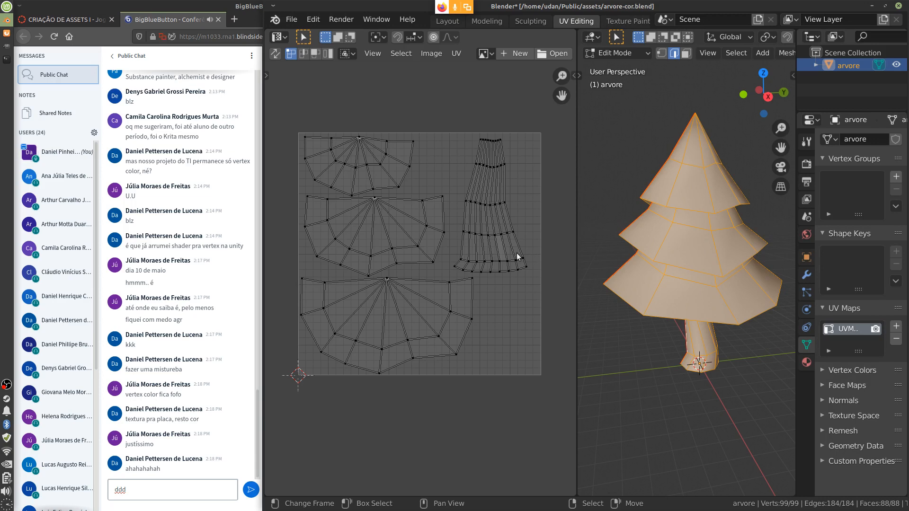
click(457, 54)
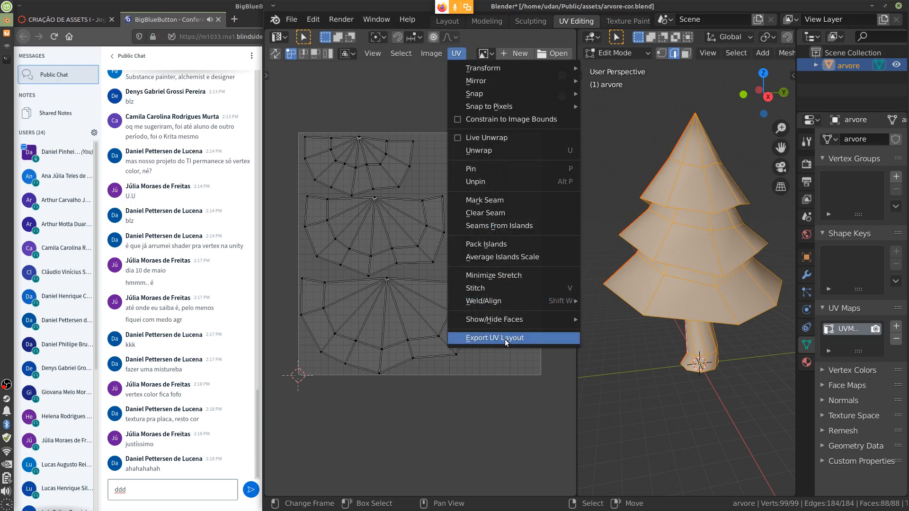
click(504, 339)
Step: Set the UV layout's export destination to the Public/assets folder in the home directory
click(323, 144)
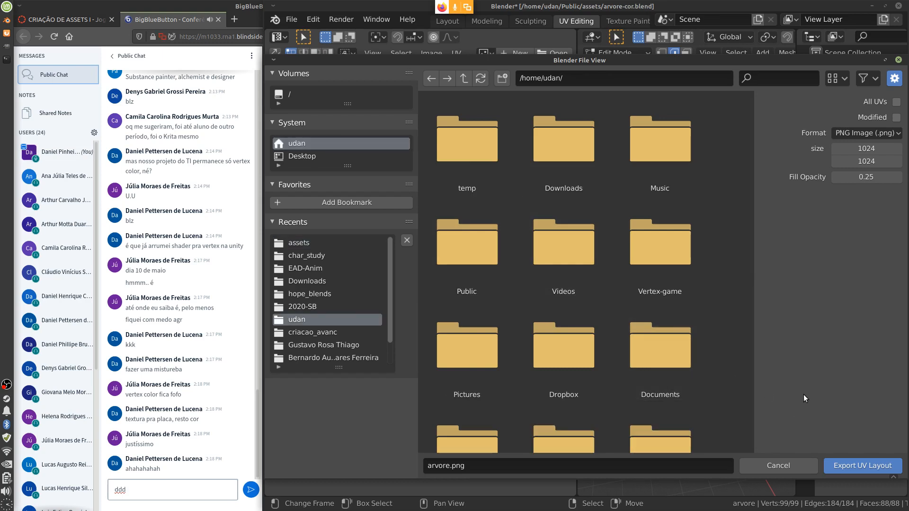
scroll(751, 184, down, 3)
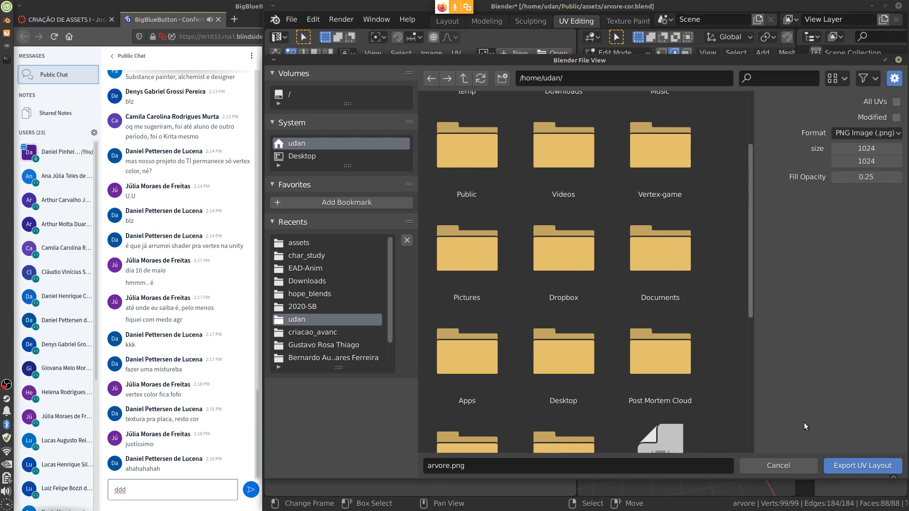
scroll(804, 422, down, 5)
drag(744, 352, 743, 147)
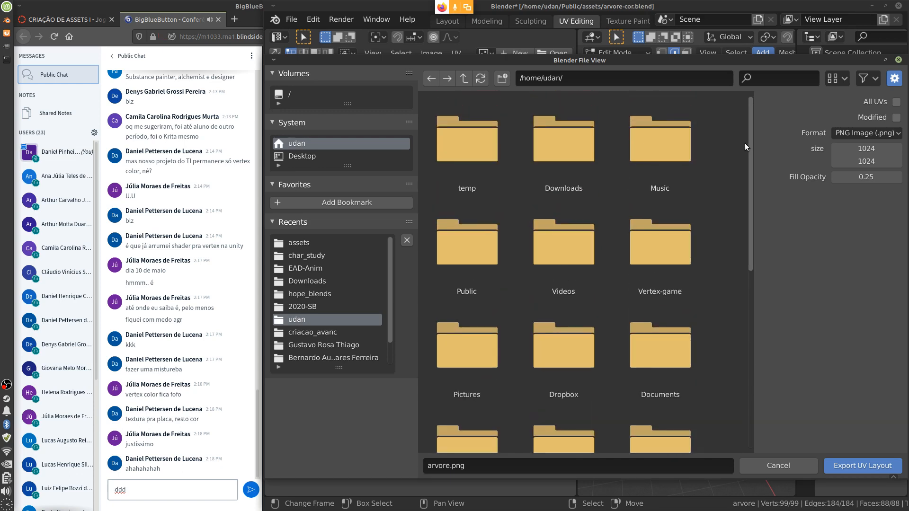
click(466, 254)
click(465, 256)
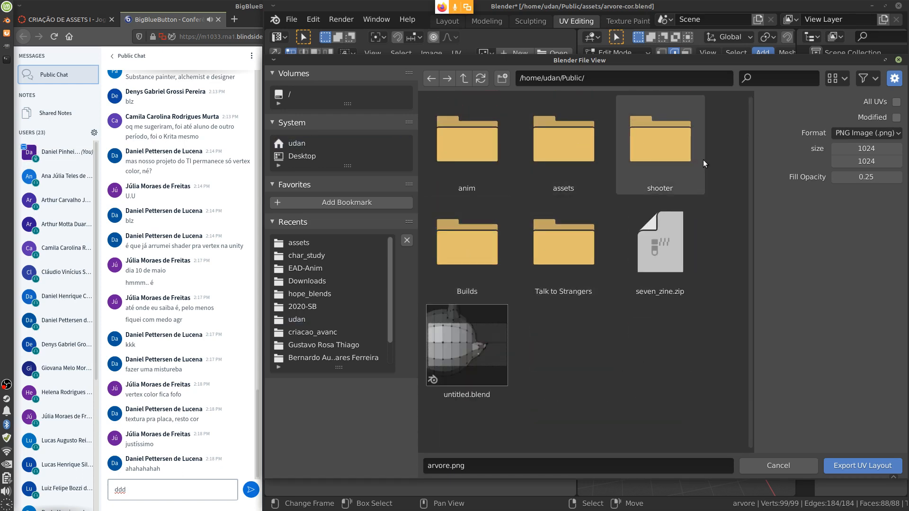
double_click(563, 151)
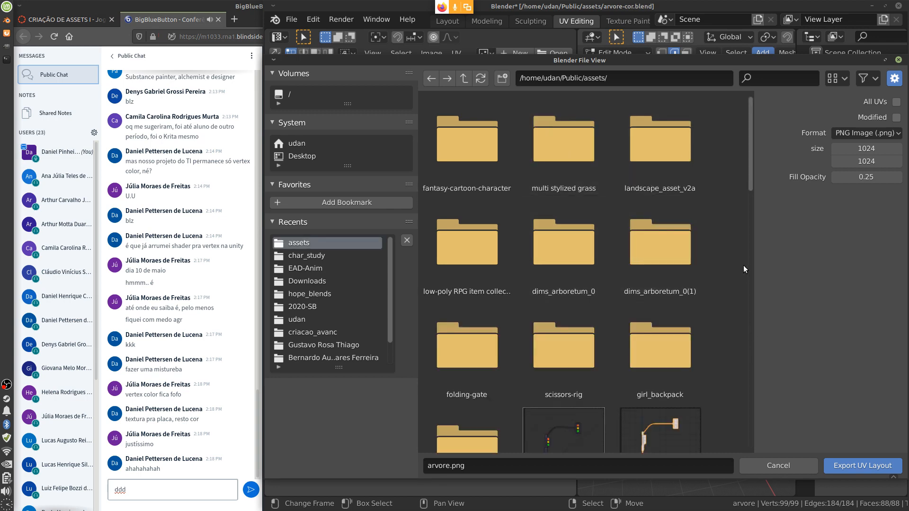
drag(748, 178, 672, 133)
click(464, 78)
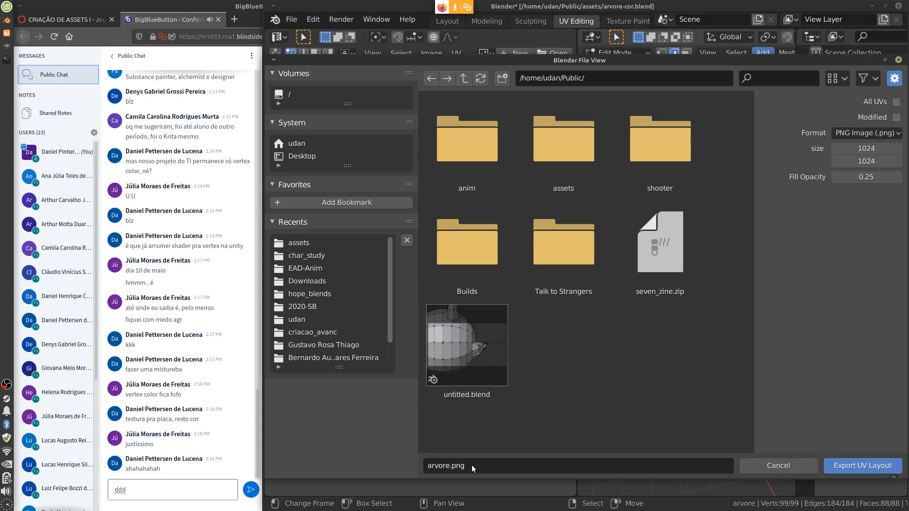
click(753, 467)
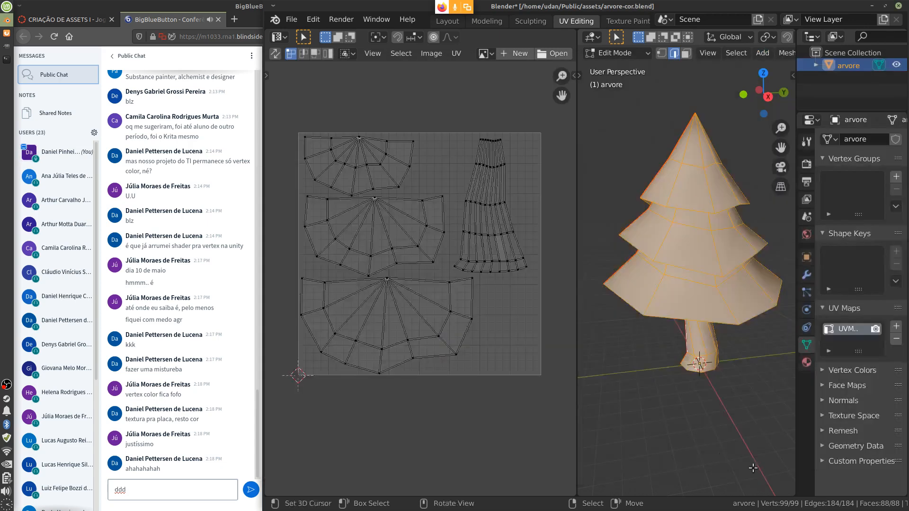
Step: Export the tree's UV layout as a 1024 × 1024 PNG named arvore-UV.png in the Public folder
click(455, 54)
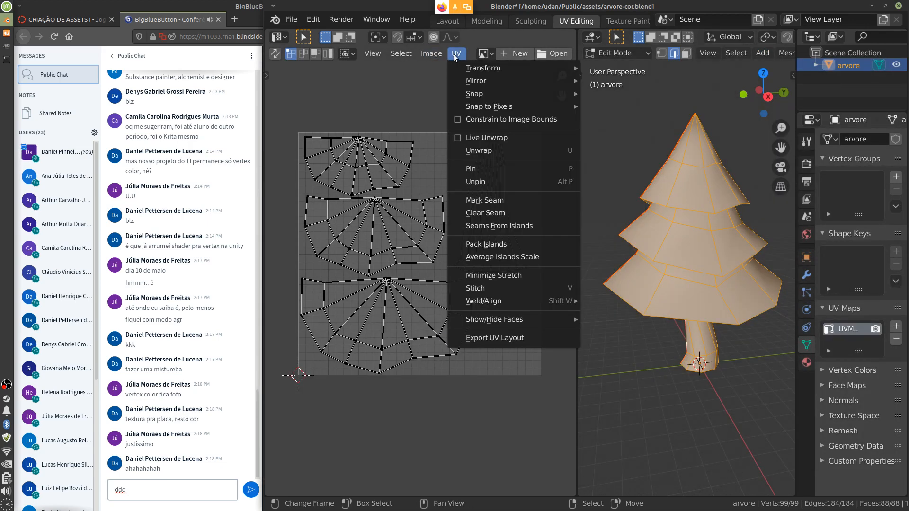
click(504, 338)
drag(751, 181, 748, 142)
click(470, 81)
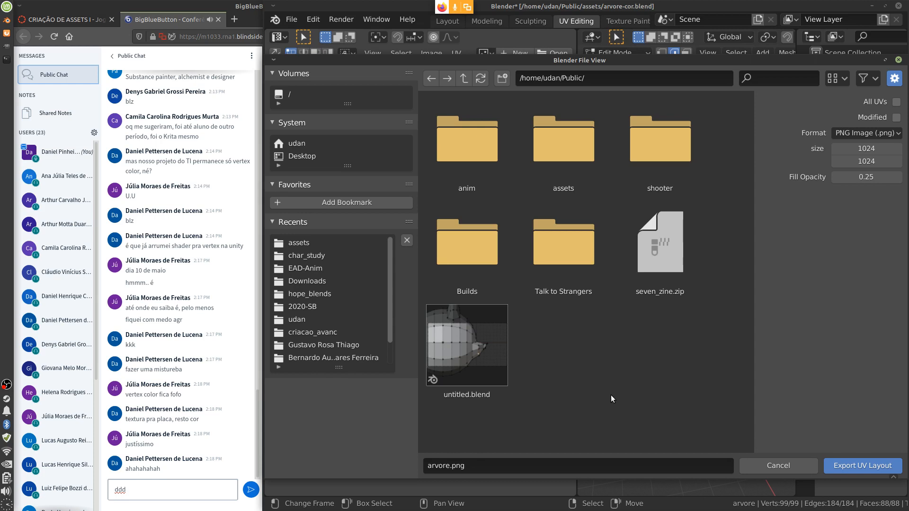
click(459, 467)
click(450, 467)
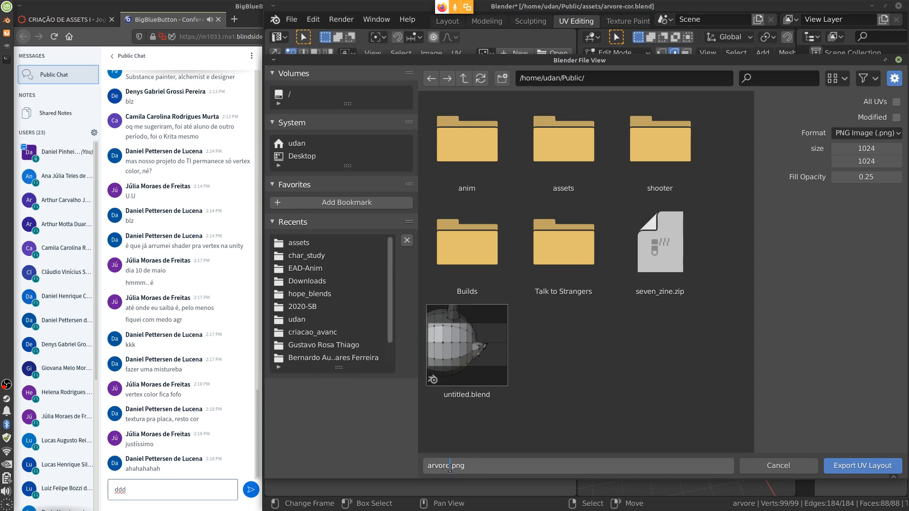
text(-UV)
click(864, 466)
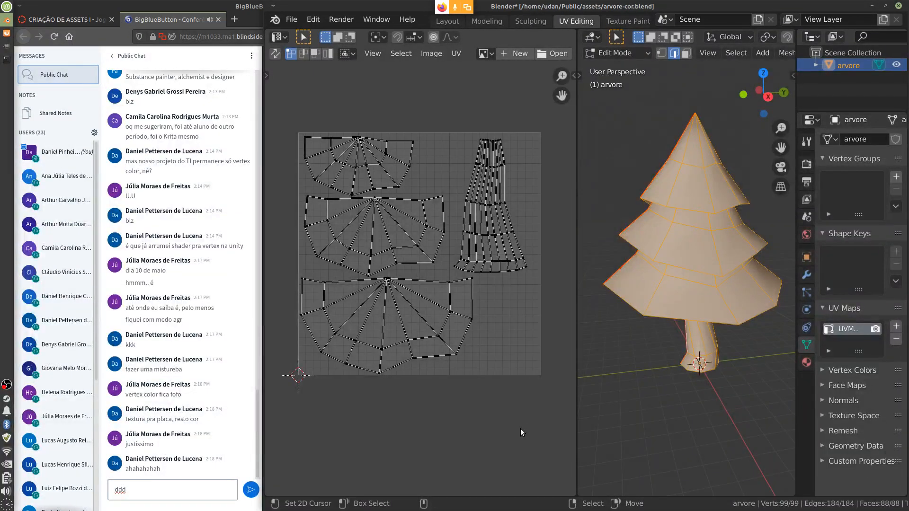
middle_drag(516, 406, 514, 404)
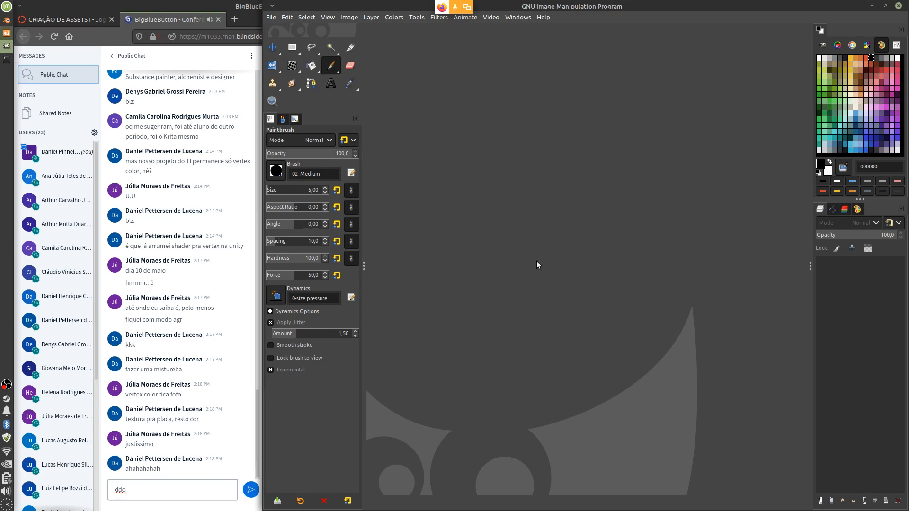
Step: Switch to GIMP and open arvore-UV.png from the Public folder
click(275, 21)
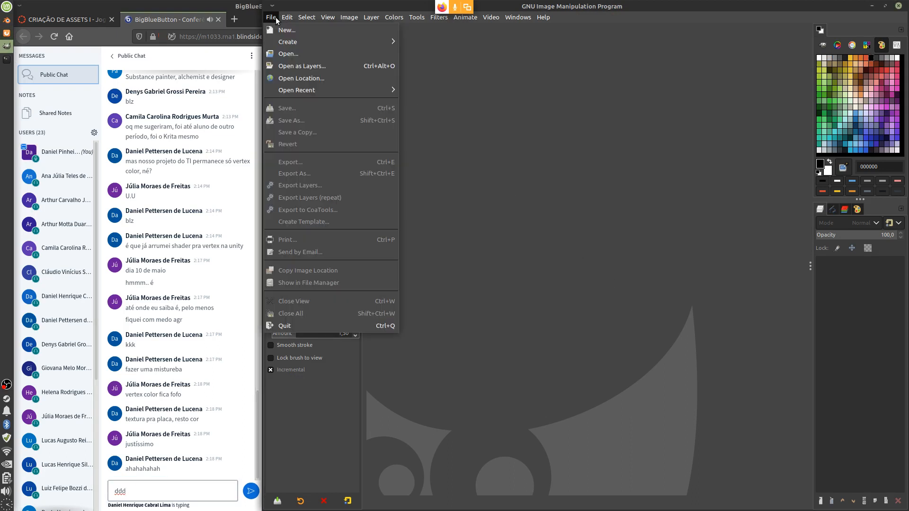
click(288, 55)
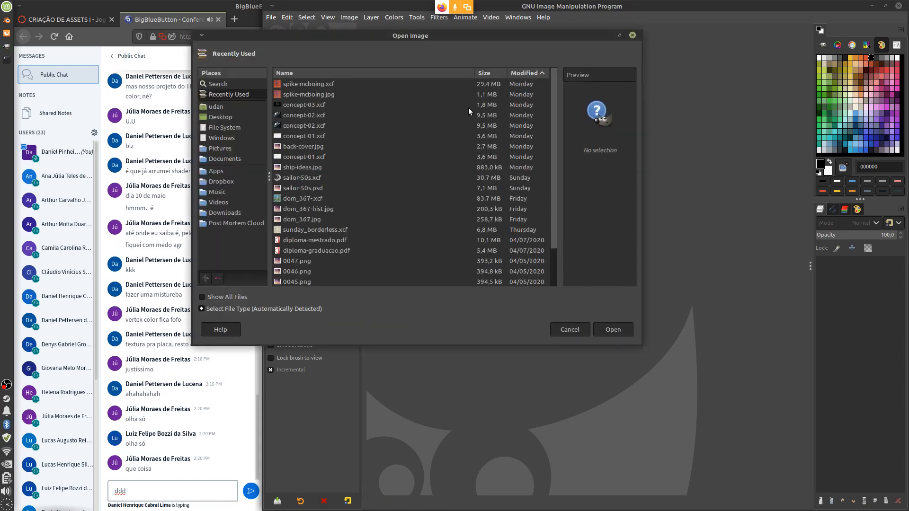
click(392, 139)
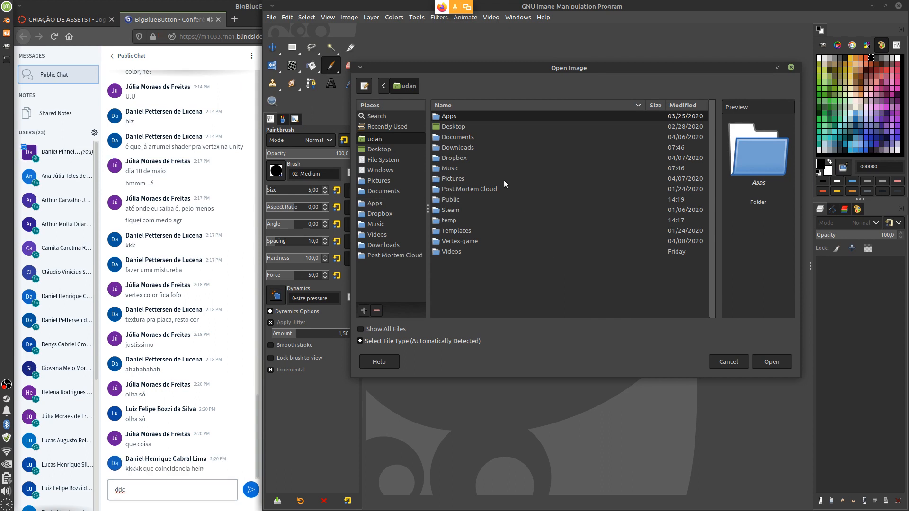
click(468, 200)
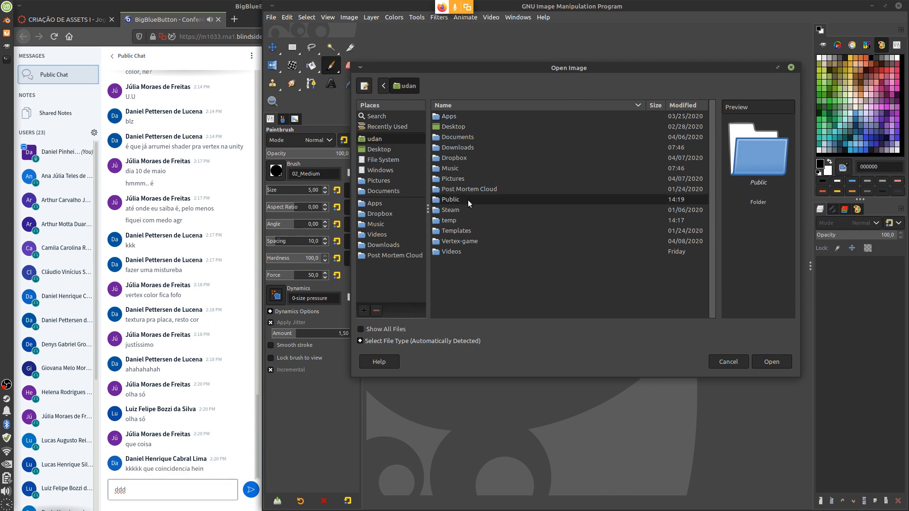
double_click(469, 200)
click(473, 169)
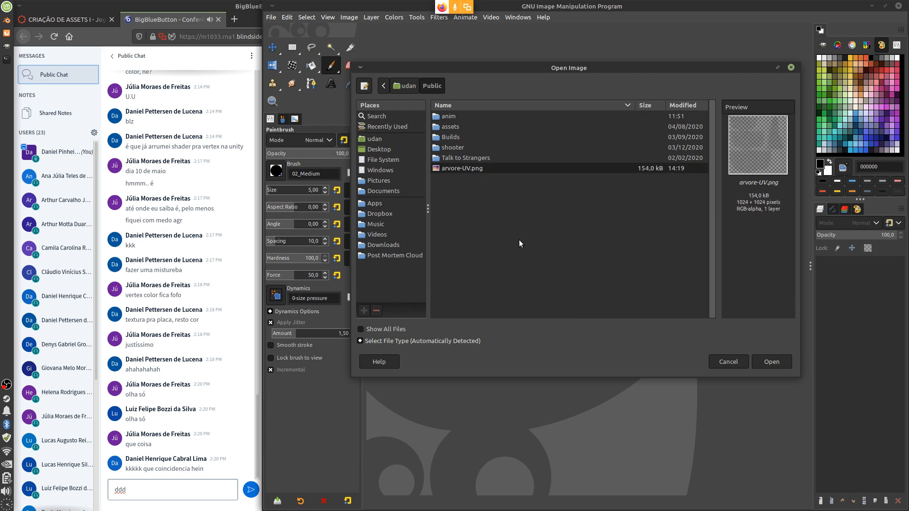
click(765, 364)
Step: Add a transparent 1024 × 1024 px layer and place it below the arvore-UV.png layer
key(shift+c)
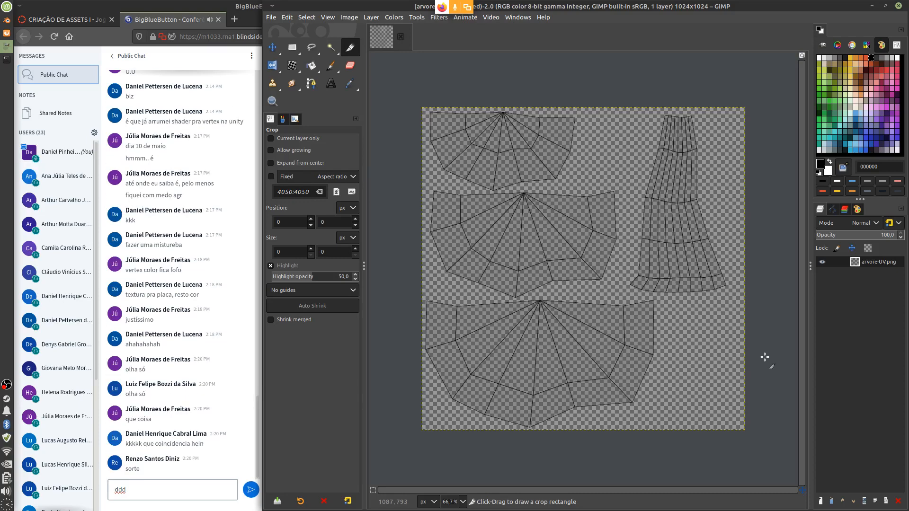
click(822, 502)
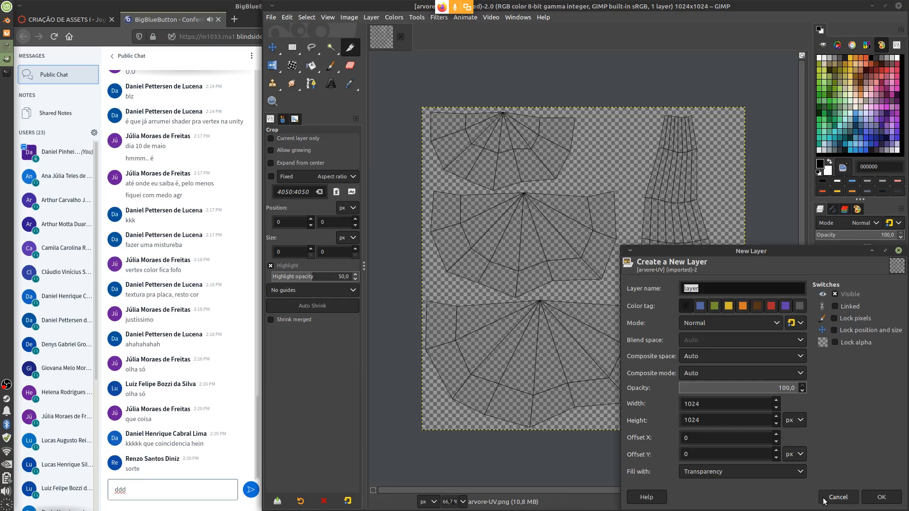
click(876, 498)
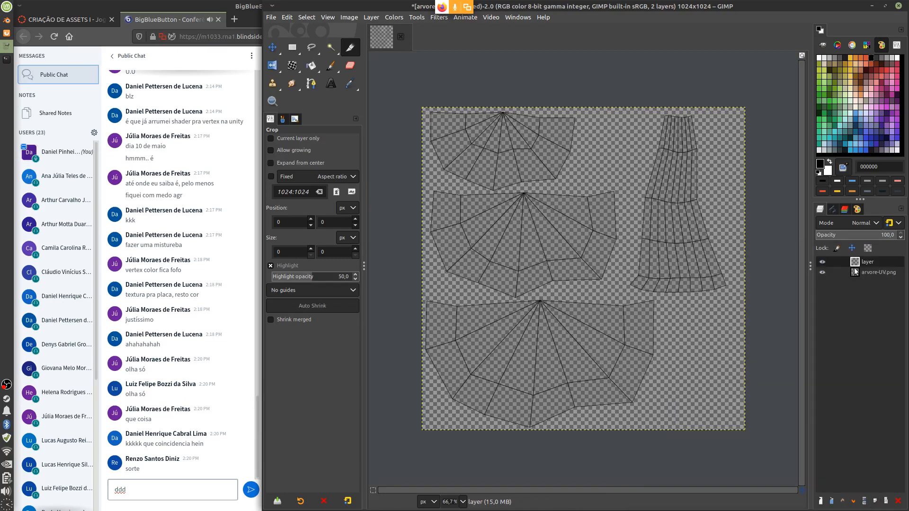
drag(856, 261, 866, 294)
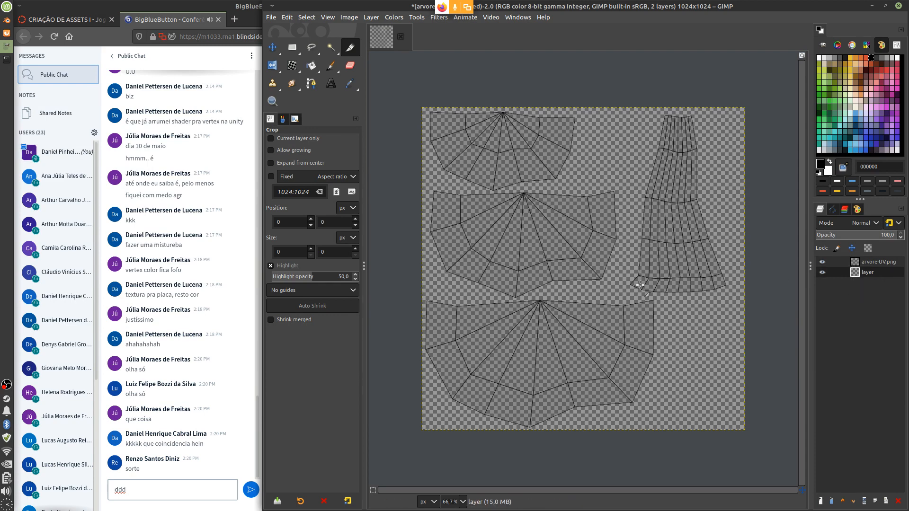
Step: Select the area around the three foliage islands with Free Select and fill it with green 3b5915
key(f)
mouse_move(406, 247)
mouse_down()
mouse_move(480, 67)
mouse_move(611, 93)
mouse_move(622, 284)
mouse_move(660, 297)
mouse_move(536, 483)
mouse_move(392, 335)
mouse_up()
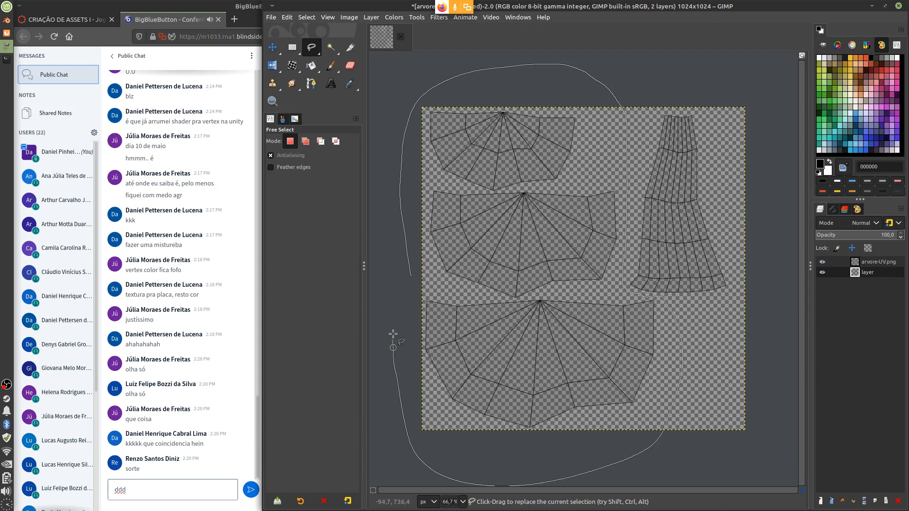
key(Return)
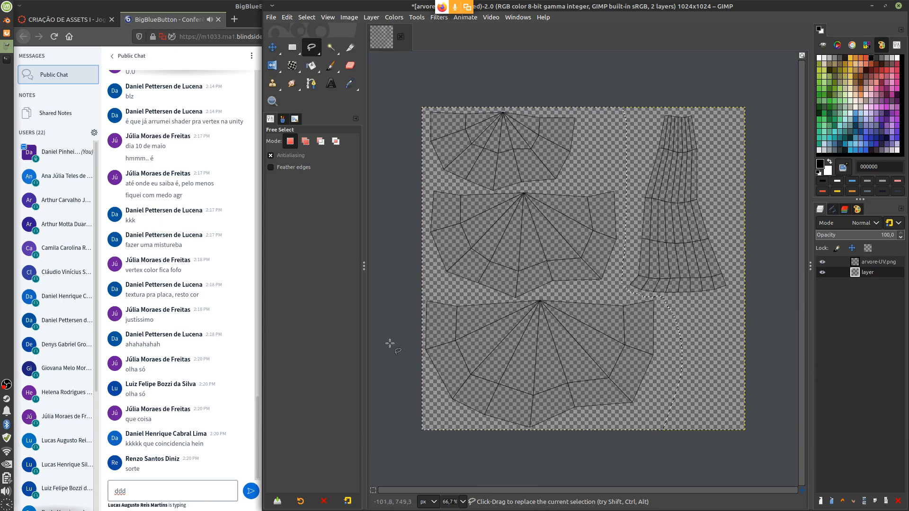
click(829, 100)
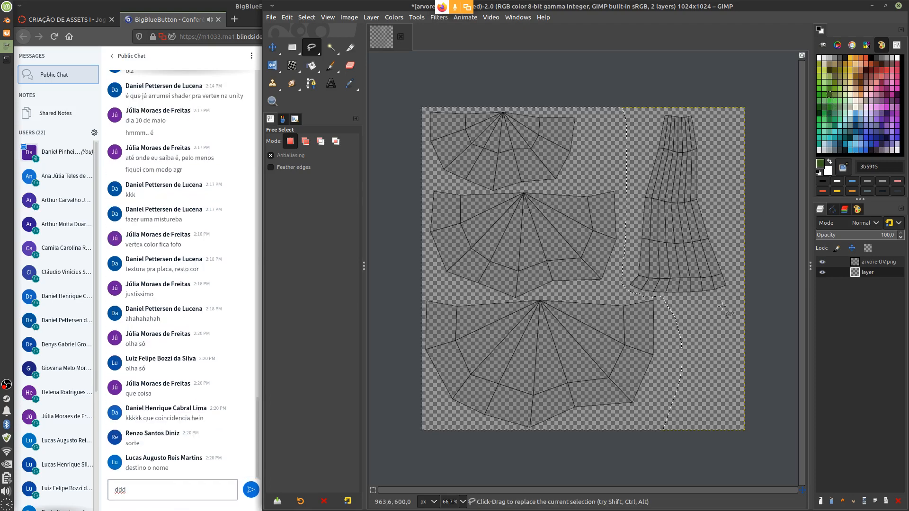
key(ctrl+comma)
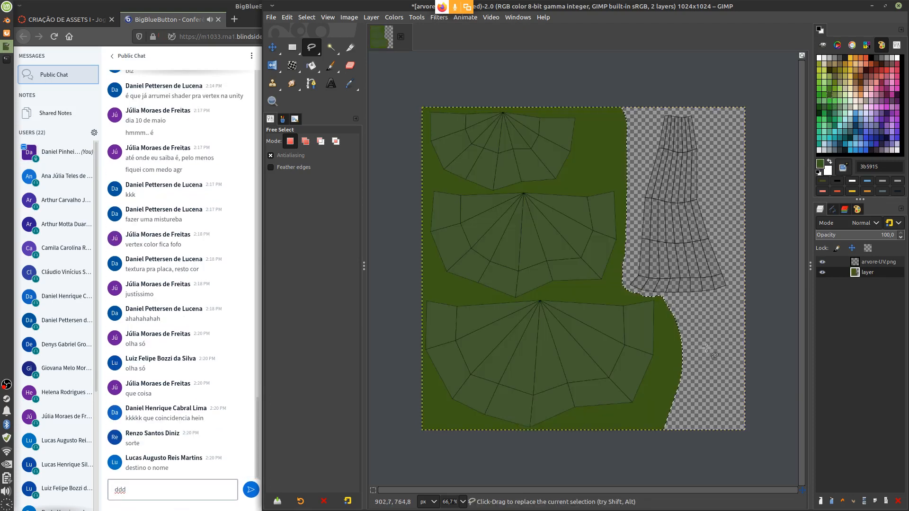
Step: Invert the selection and fill the area around the trunk island with brown 823a1e
key(ctrl+i)
click(861, 76)
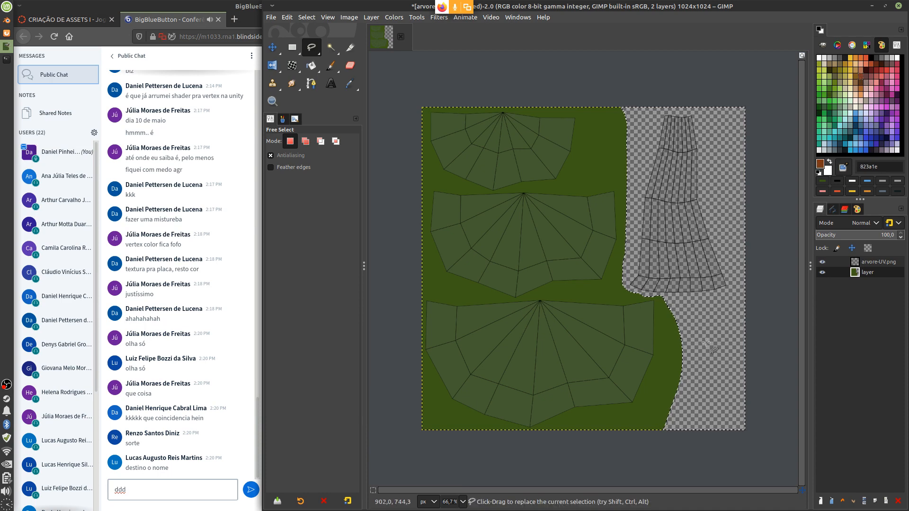
key(ctrl+comma)
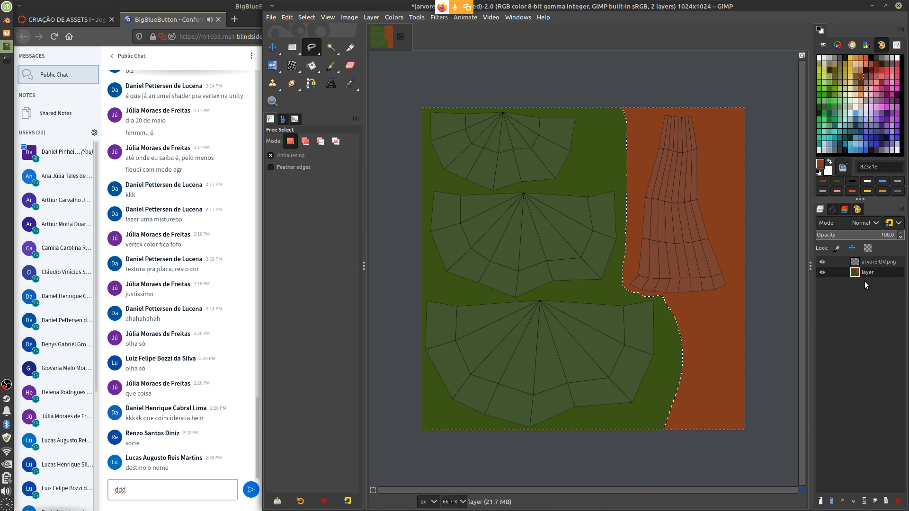
Step: Add a transparent 1024 × 1024 px layer above the base colours and load the 0-oil mix preset for the Paintbrush
click(820, 501)
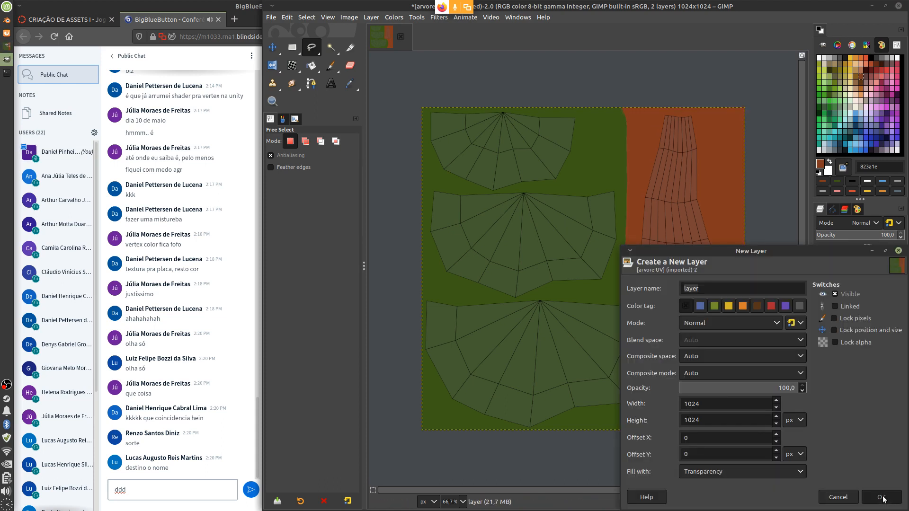
click(881, 501)
click(300, 501)
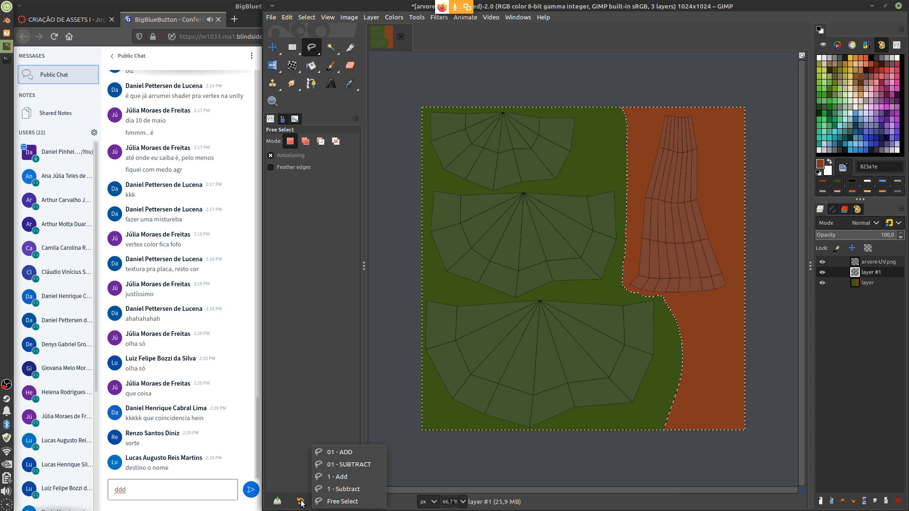
click(333, 69)
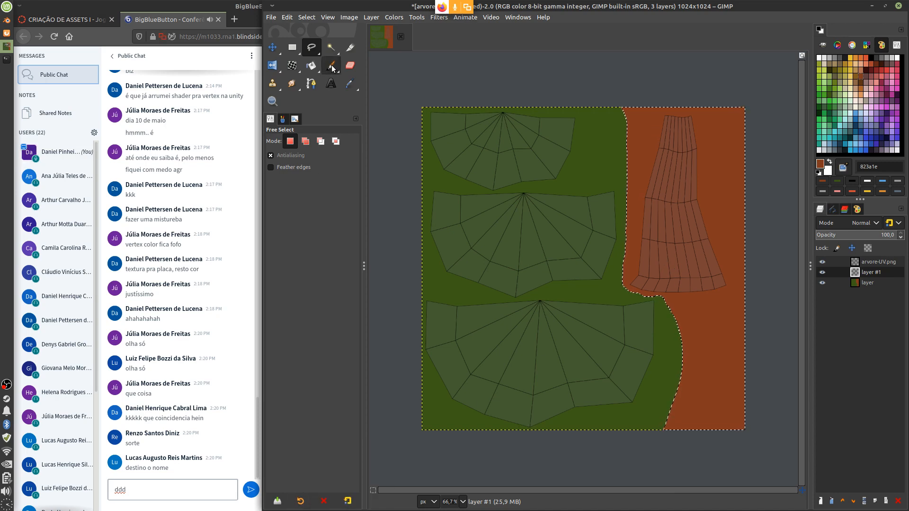
click(300, 501)
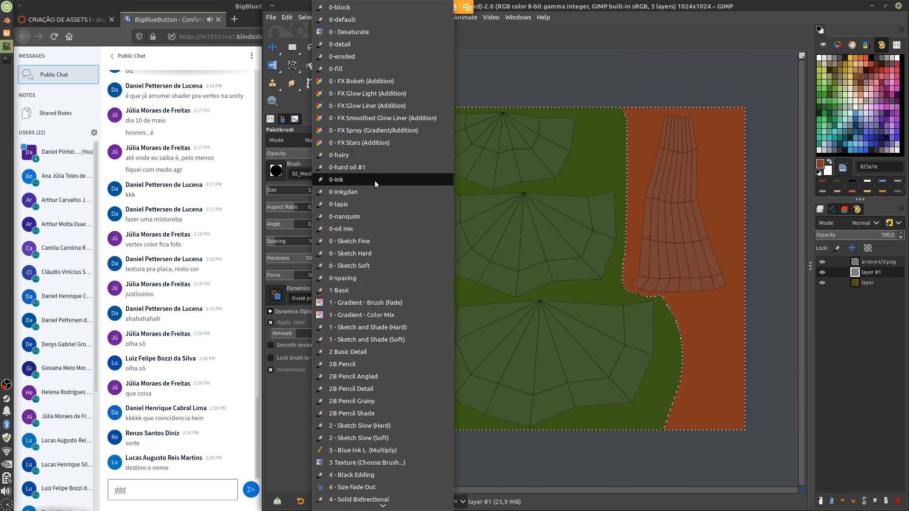
click(368, 229)
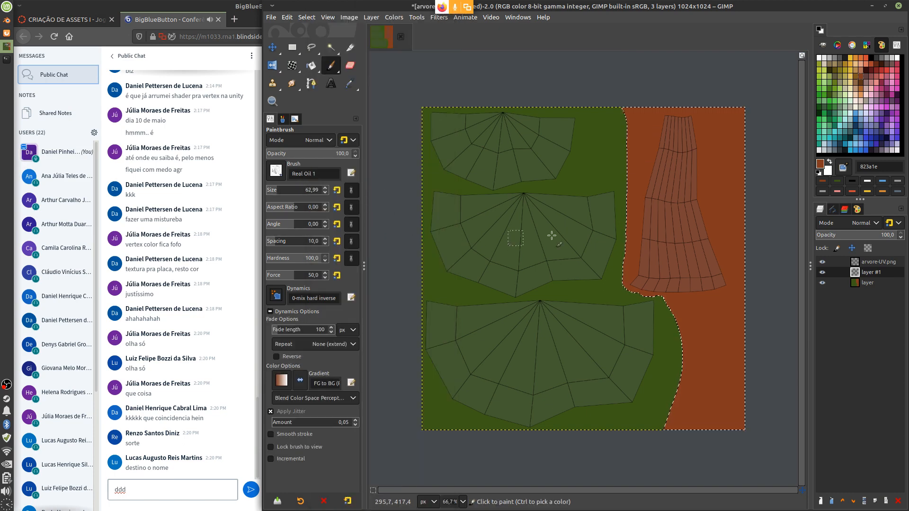
Step: Paint long vertical light-brown b16e54 strokes down the trunk island and check them with the UV layout briefly hidden
click(827, 162)
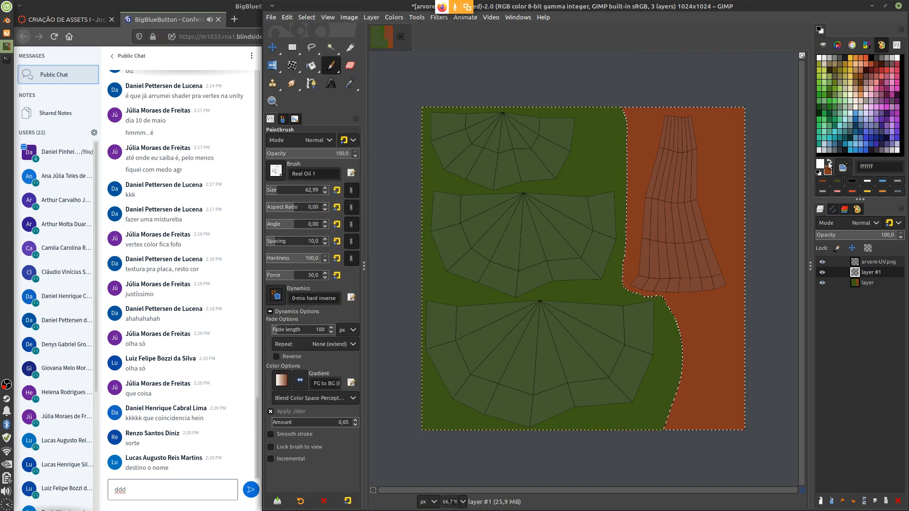
click(860, 70)
mouse_move(681, 117)
mouse_down()
mouse_move(684, 183)
mouse_move(658, 286)
mouse_move(678, 294)
mouse_up()
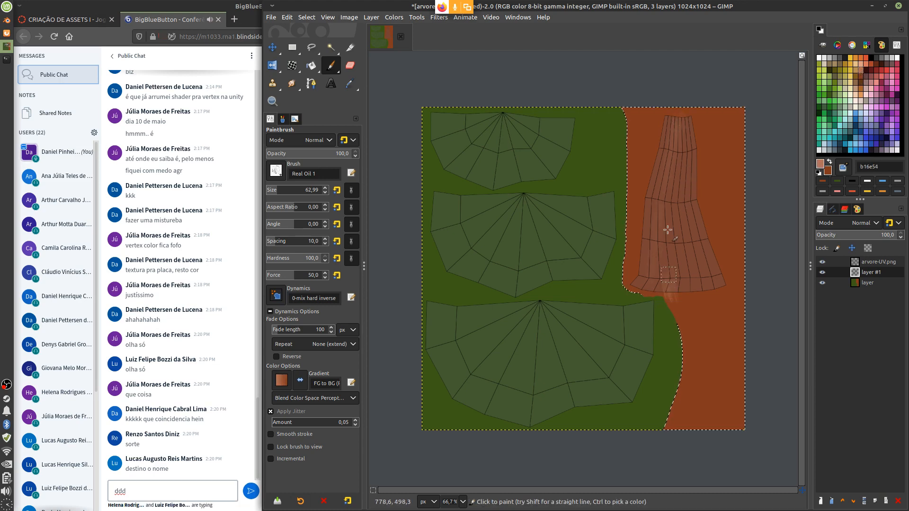
click(822, 262)
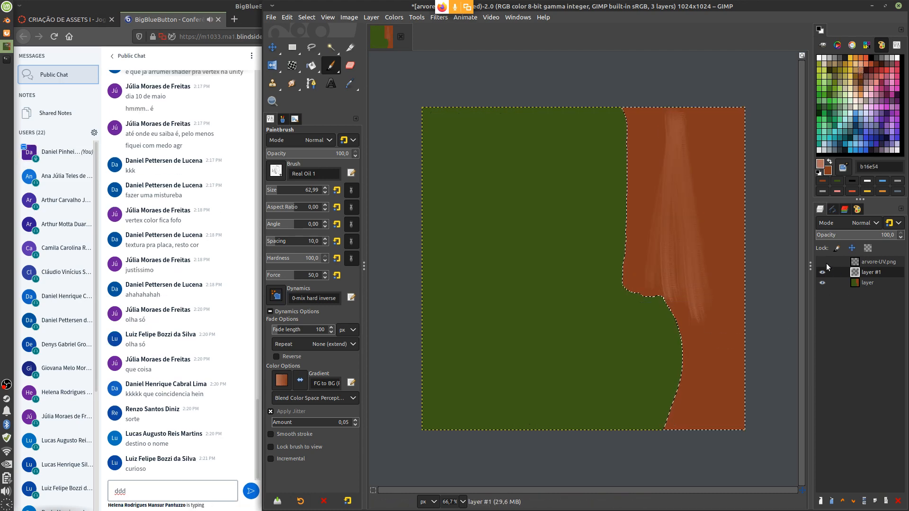
click(822, 262)
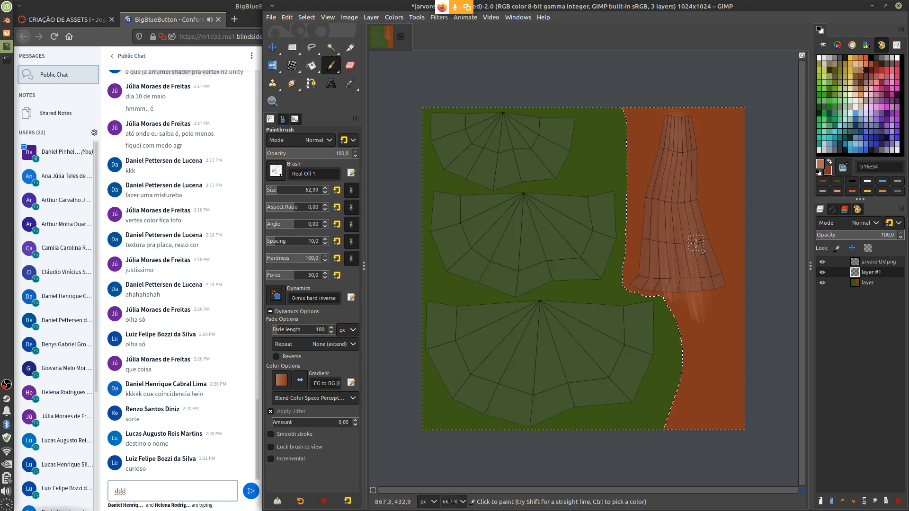
Step: Paint dark-brown 310b0d shading along the left side of the trunk island and swap the foreground and background colours
ctrl+scroll(698, 239, up, 1)
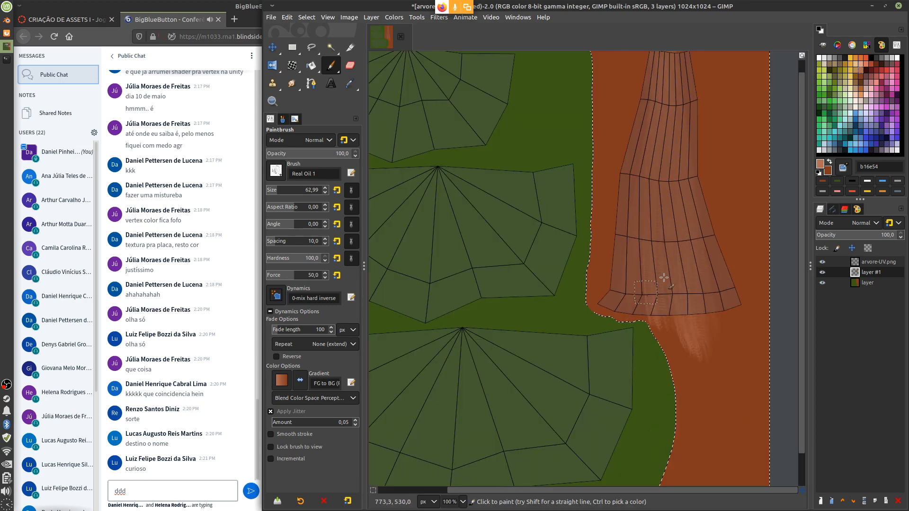
click(866, 70)
drag(624, 316, 646, 180)
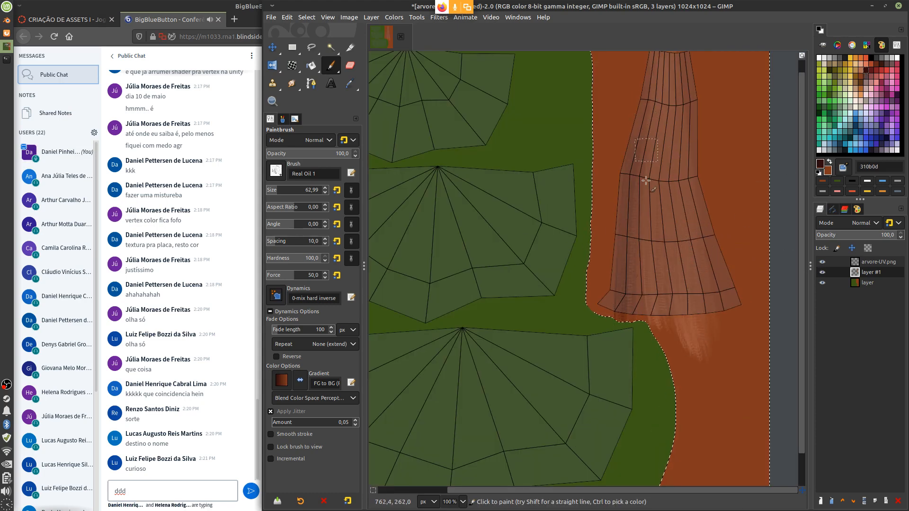
click(829, 163)
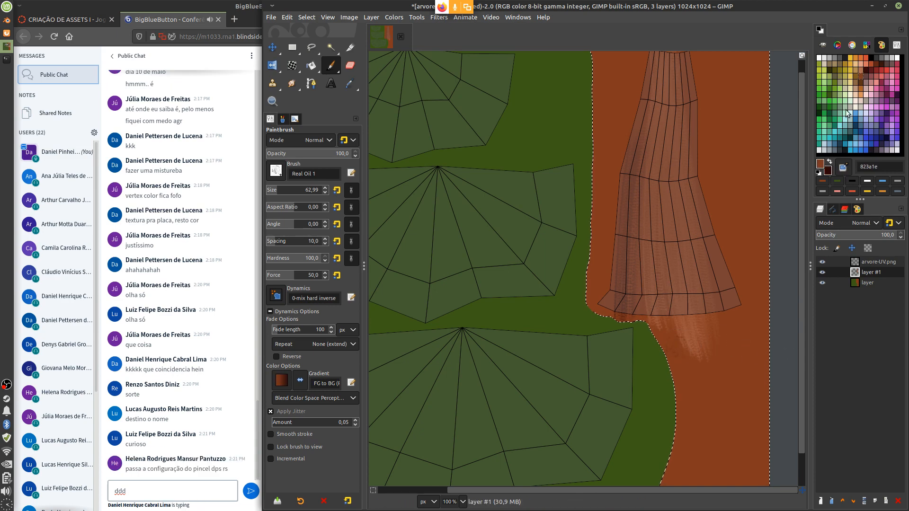
ctrl+scroll(691, 312, down, 1)
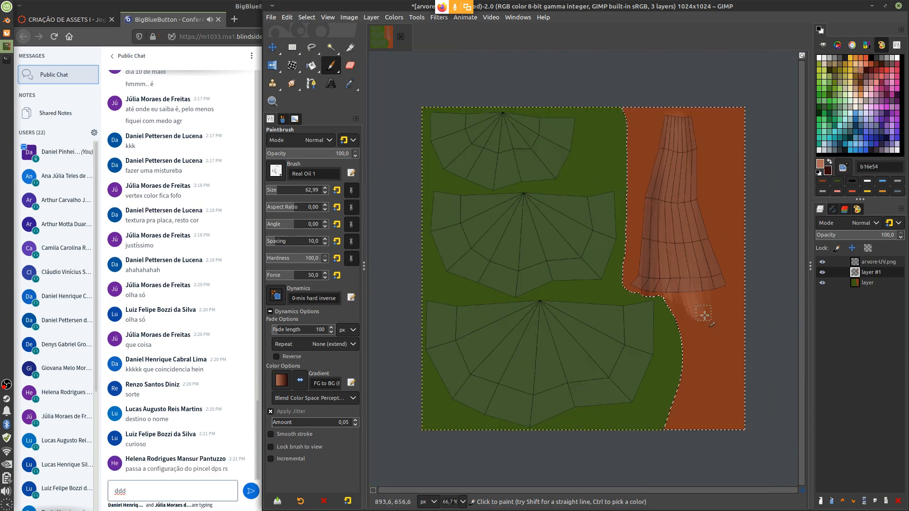
Step: Paint vertical light-brown b16e54 and dark-brown 310b0d strokes down the right half and base of the trunk island
drag(709, 321, 678, 177)
mouse_move(719, 306)
mouse_down()
mouse_move(675, 90)
mouse_move(699, 325)
mouse_move(674, 91)
mouse_move(647, 275)
mouse_up()
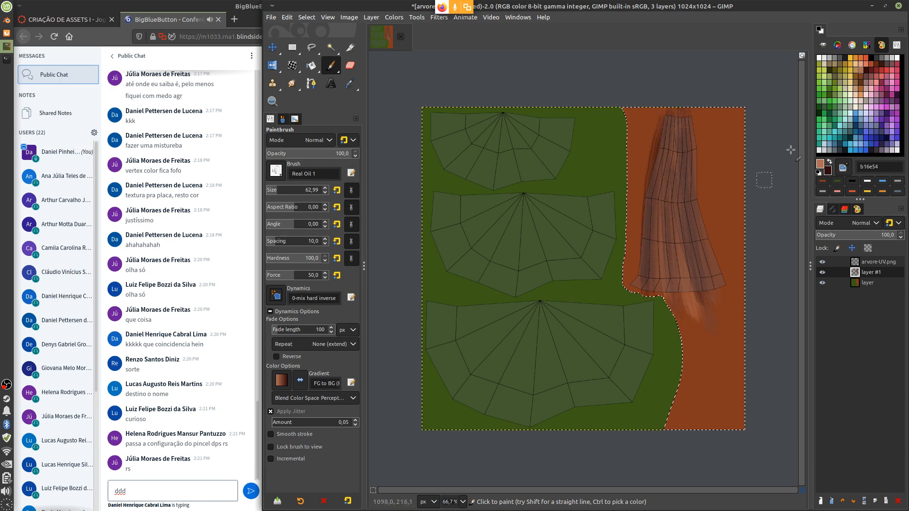
click(830, 162)
mouse_move(672, 304)
mouse_down()
mouse_move(674, 103)
mouse_move(695, 293)
mouse_move(707, 301)
mouse_up()
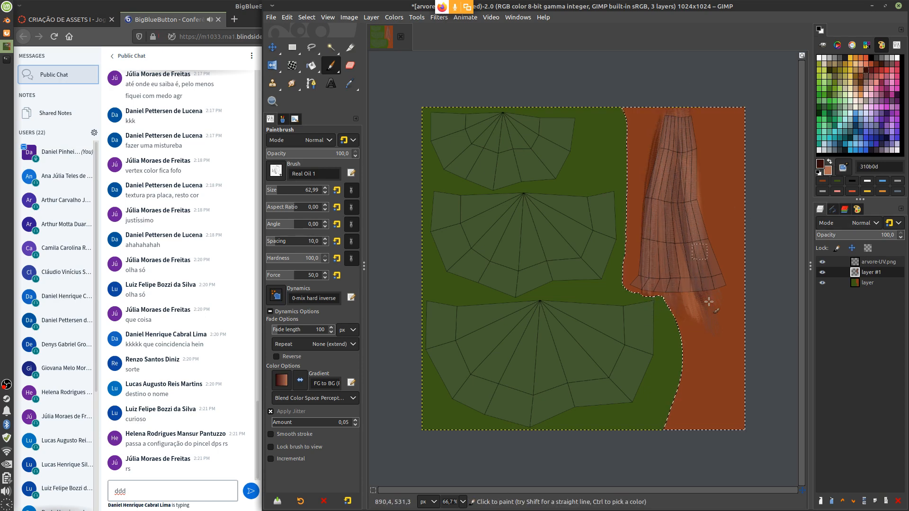
Step: Blend medium-brown 823a1e and light-brown b16e54 strokes over the trunk island, checking the paint with the UV layout briefly hidden
click(868, 70)
mouse_move(683, 128)
mouse_down()
mouse_move(680, 172)
mouse_move(658, 169)
mouse_move(676, 289)
mouse_up()
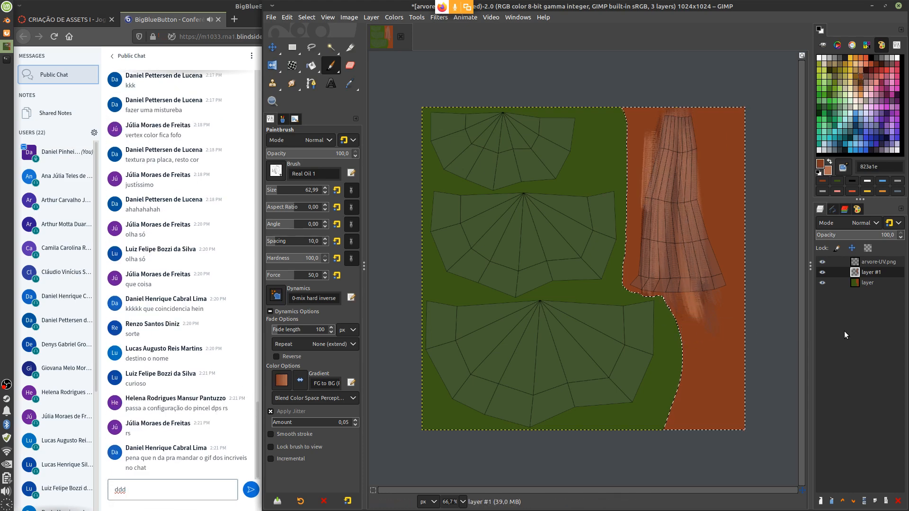
click(821, 262)
click(821, 262)
click(821, 263)
click(822, 263)
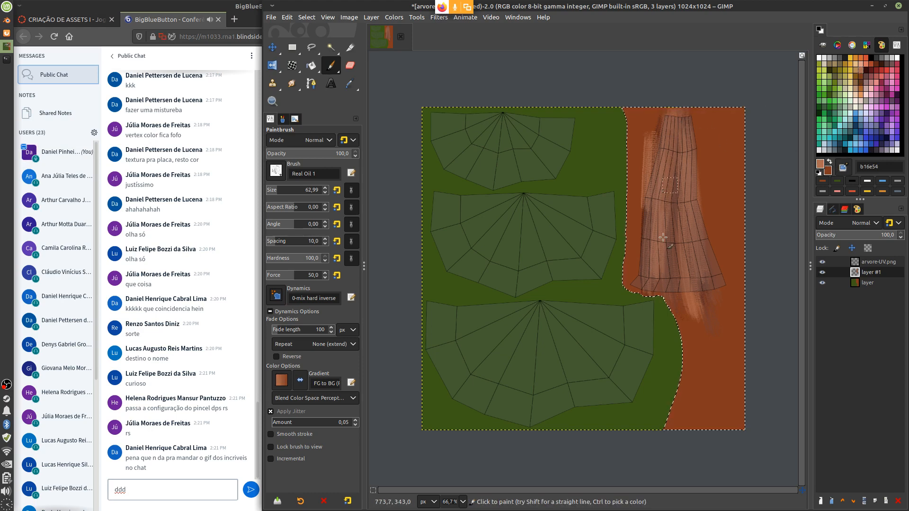
drag(694, 301, 729, 315)
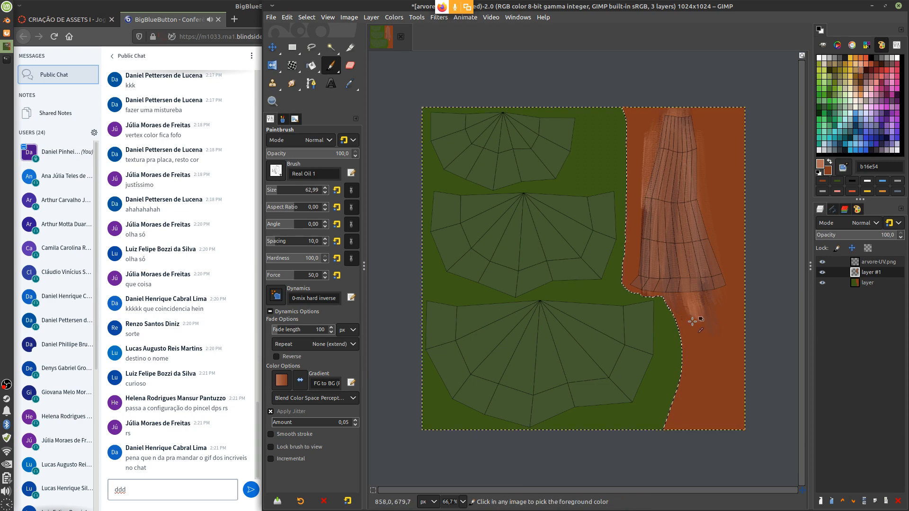
Step: Try the Foliage preset for the Paintbrush in bright green 3dd035 on the lower foliage island
click(829, 101)
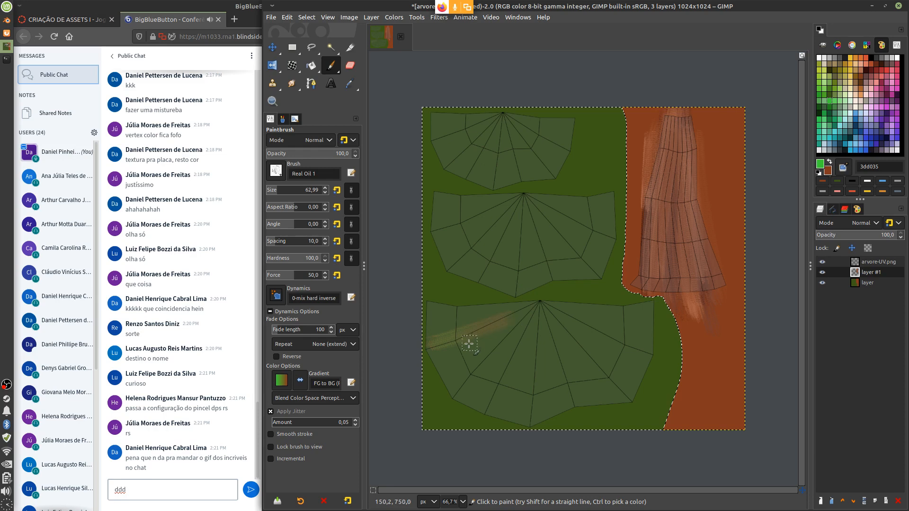
key(ctrl+z)
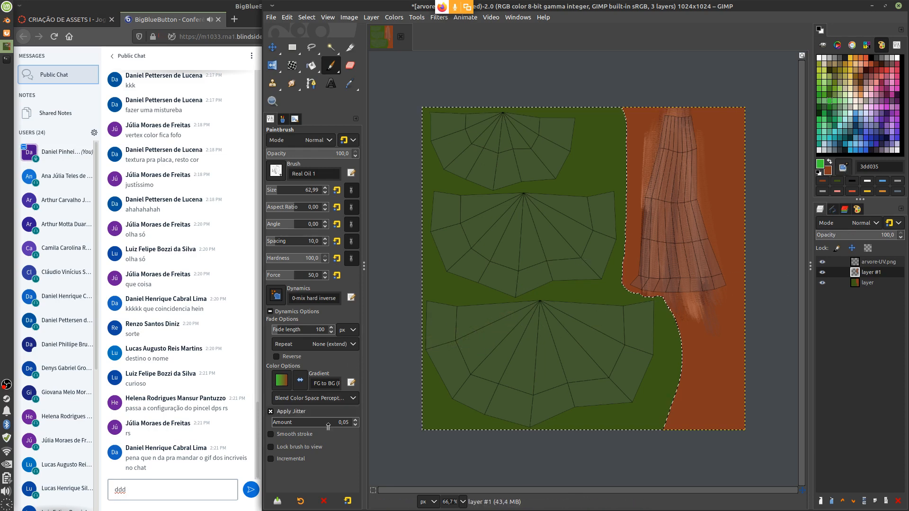
click(301, 503)
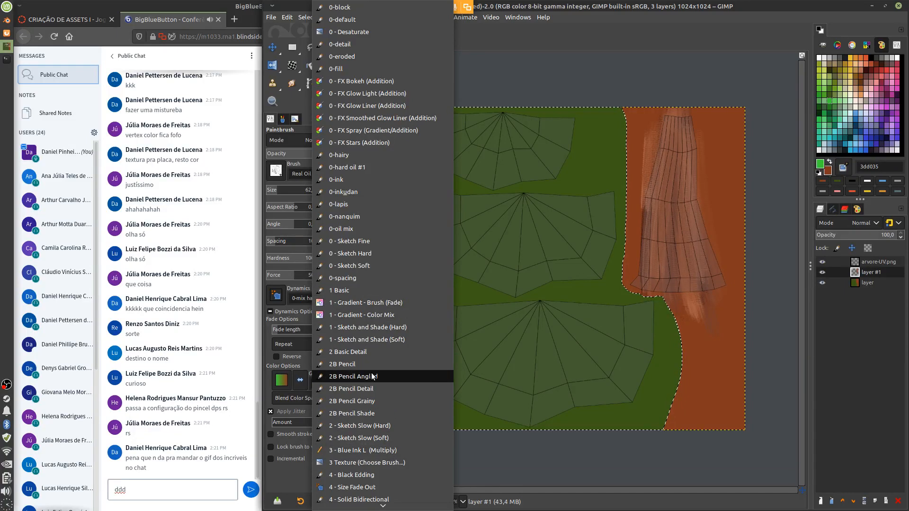
key(Down)
key(Down)
key(Down)
key(Down)
key(Down)
key(Down)
key(Down)
key(Down)
key(Down)
key(Down)
key(Down)
key(Down)
key(Down)
key(Down)
key(Down)
key(Down)
key(Down)
key(Down)
key(Down)
key(Down)
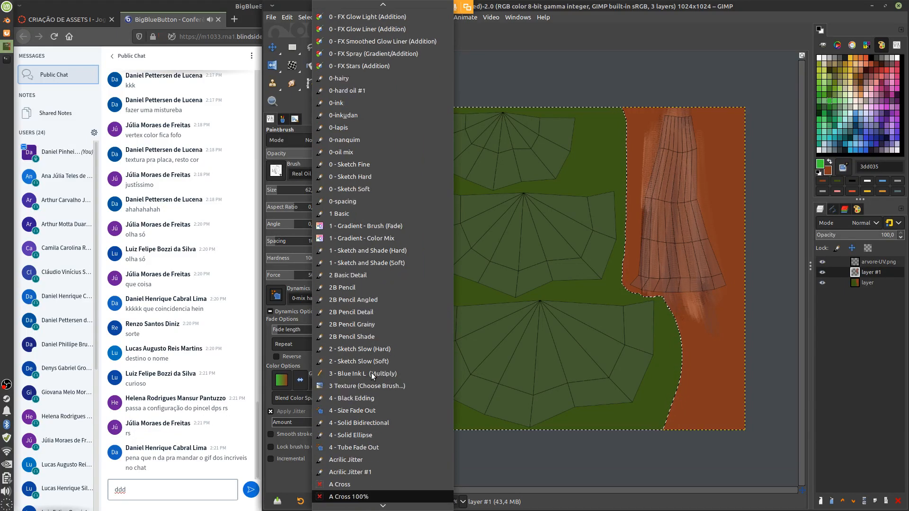
key(Down)
key(Down)
key(Down)
key(Down)
key(Down)
key(Down)
key(Down)
key(Down)
key(Down)
key(Down)
key(Down)
key(Down)
key(Down)
key(Down)
key(Down)
key(Down)
key(Down)
key(Down)
key(Down)
key(Down)
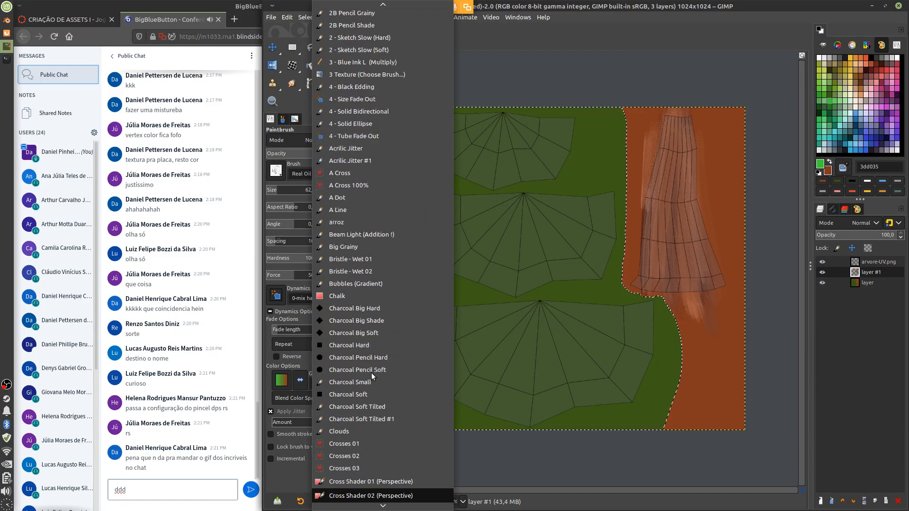
key(Down)
key(Down)
key(Down)
key(Down)
key(Down)
key(Down)
key(Down)
key(Down)
key(Down)
key(Down)
key(Down)
key(Down)
key(Down)
key(Down)
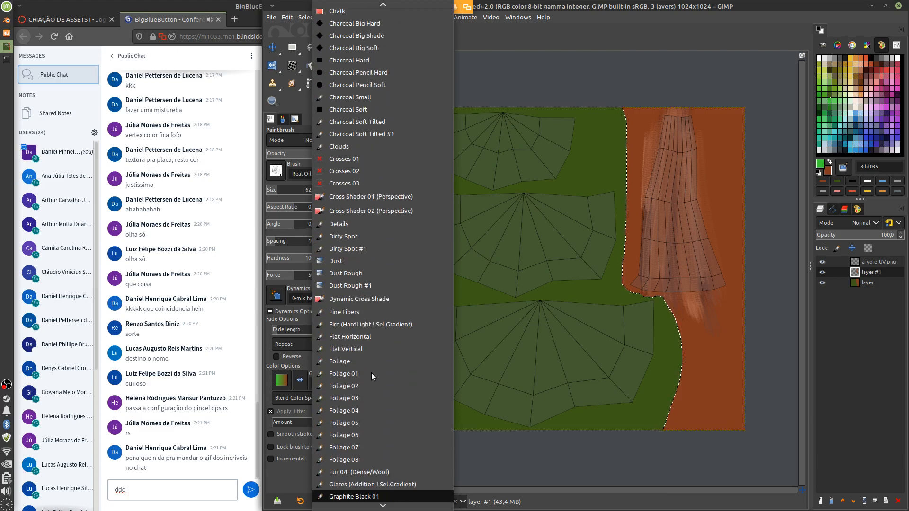
key(Up)
key(Up)
key(Up)
key(Up)
key(Up)
key(Up)
key(Up)
key(Up)
key(Up)
key(Up)
key(Up)
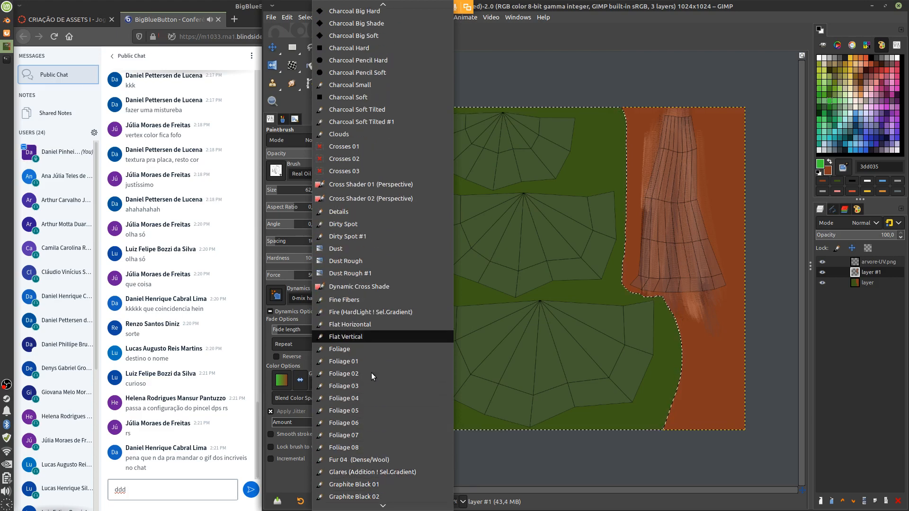
click(356, 348)
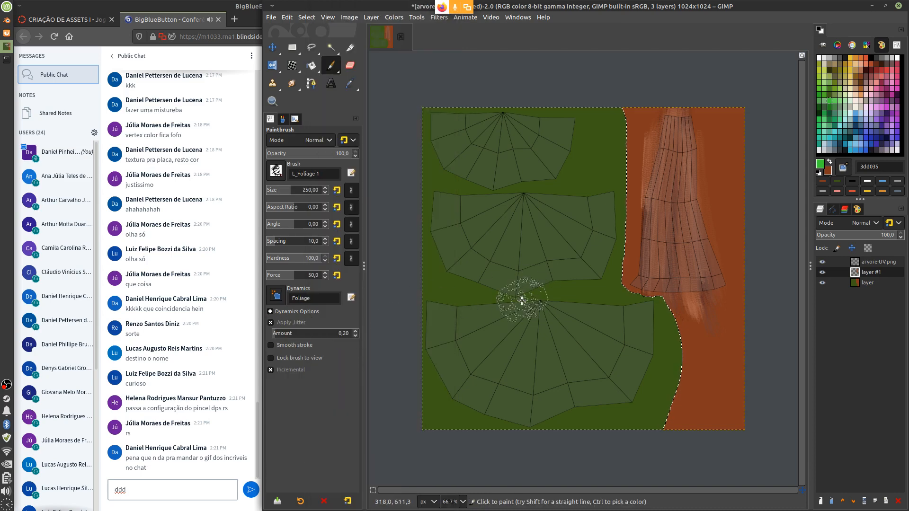
drag(502, 333, 469, 379)
key(ctrl+z)
Step: Load the Leafs Tree preset for the Paintbrush
click(303, 499)
key(Down)
key(Down)
key(Down)
key(Down)
key(Down)
key(Down)
key(Down)
key(Down)
key(Down)
key(Down)
key(Down)
key(Down)
key(Down)
key(Down)
key(Down)
key(Down)
key(Down)
key(Down)
key(Down)
key(Down)
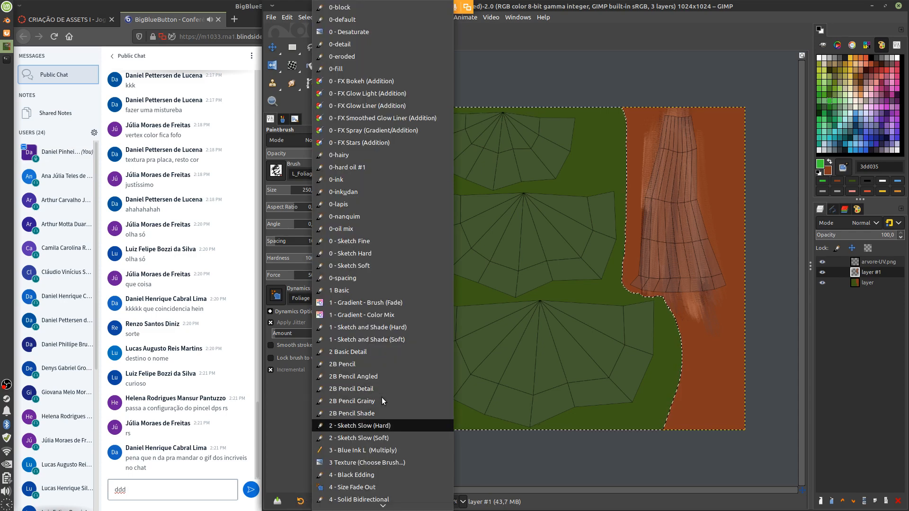
key(Down)
key(Down)
key(Down)
key(Down)
key(Down)
key(Down)
key(Down)
key(Down)
key(Down)
key(Down)
key(Down)
key(Down)
key(Down)
key(Down)
key(Down)
key(Down)
key(Down)
key(Down)
key(Down)
key(Down)
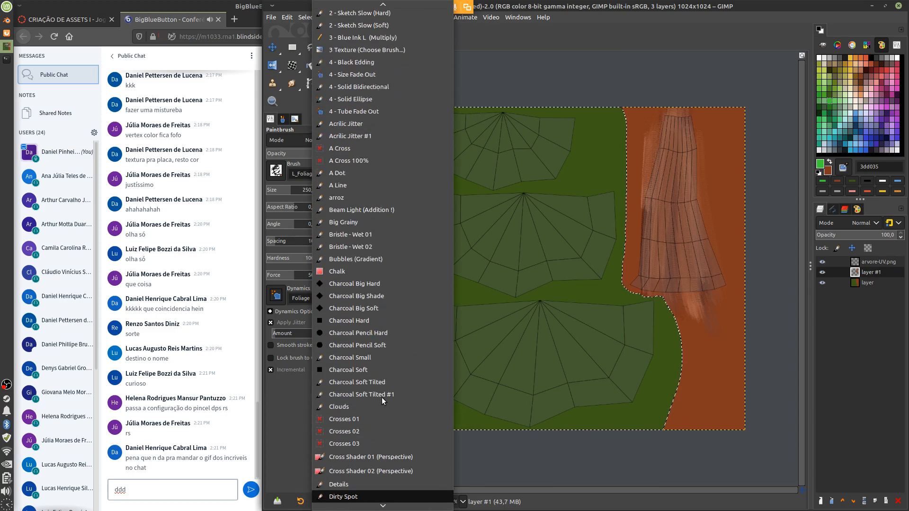
key(Down)
key(Down)
key(Down)
key(Down)
key(Down)
key(Down)
key(Down)
key(Down)
key(Down)
key(Down)
key(Down)
key(Down)
key(Down)
key(Down)
key(Down)
key(Down)
key(Down)
key(Down)
key(Down)
key(Down)
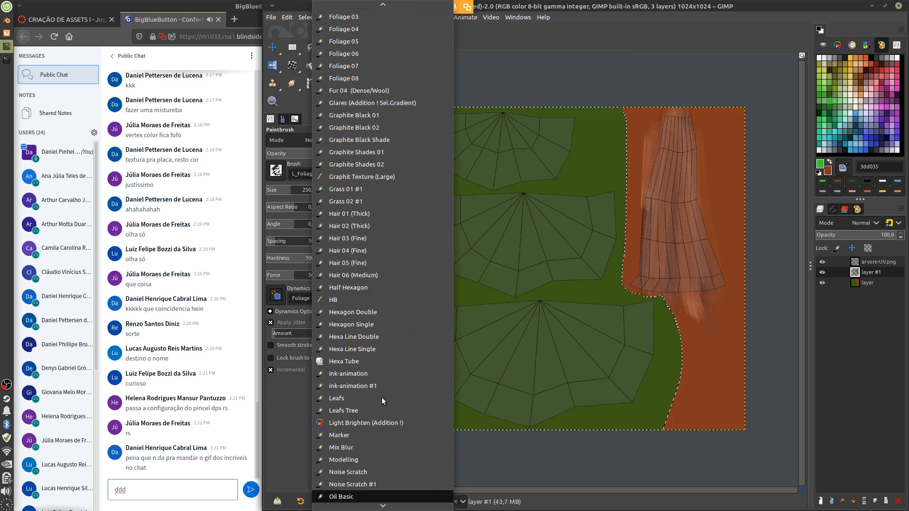
click(348, 410)
Step: Paint muted-green leaf clusters across the lower foliage island and undo the last stroke
drag(502, 340, 532, 328)
mouse_move(556, 360)
mouse_down()
mouse_move(571, 359)
mouse_move(562, 386)
mouse_move(482, 370)
mouse_up()
key(ctrl+z)
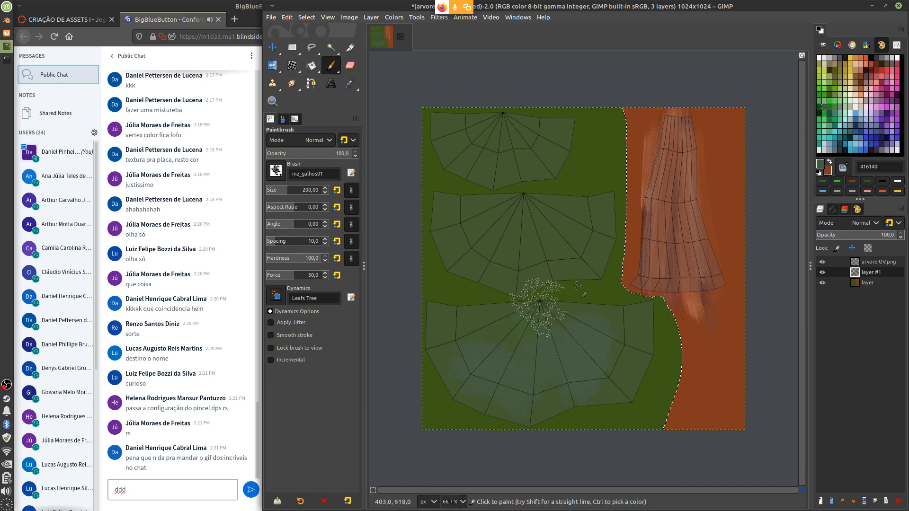
Step: Paint dark-green 0d310b leaf shading around the edges of the lower foliage island and across the middle one
click(820, 113)
drag(618, 385, 617, 385)
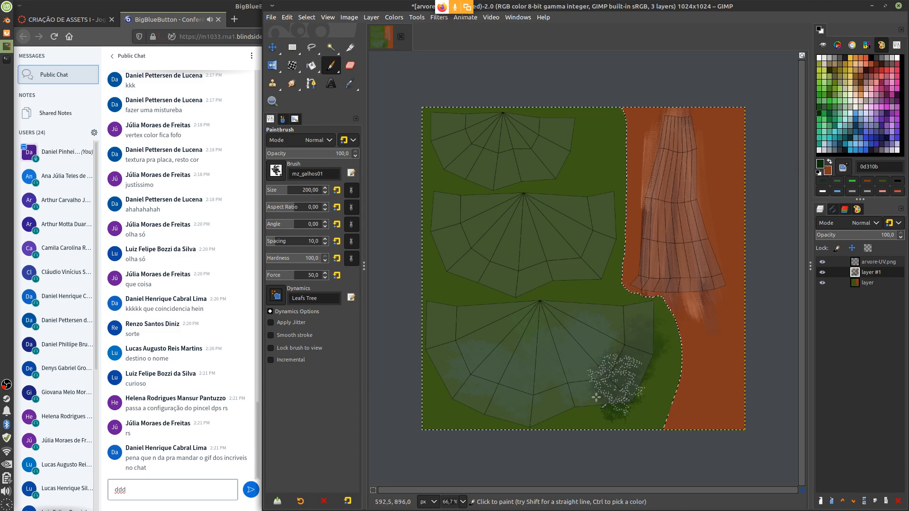
mouse_move(498, 416)
mouse_down()
mouse_move(428, 383)
mouse_move(416, 320)
mouse_move(472, 416)
mouse_move(461, 335)
mouse_move(502, 402)
mouse_move(567, 398)
mouse_move(605, 378)
mouse_move(454, 352)
mouse_up()
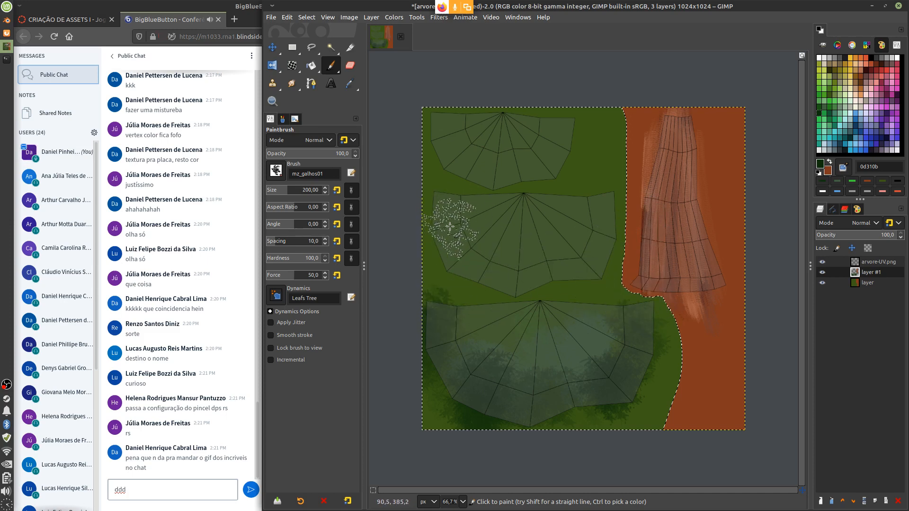
mouse_move(450, 227)
mouse_down()
mouse_move(526, 262)
mouse_move(580, 260)
mouse_move(454, 256)
mouse_move(433, 227)
mouse_move(573, 248)
mouse_move(589, 217)
mouse_move(575, 240)
mouse_up()
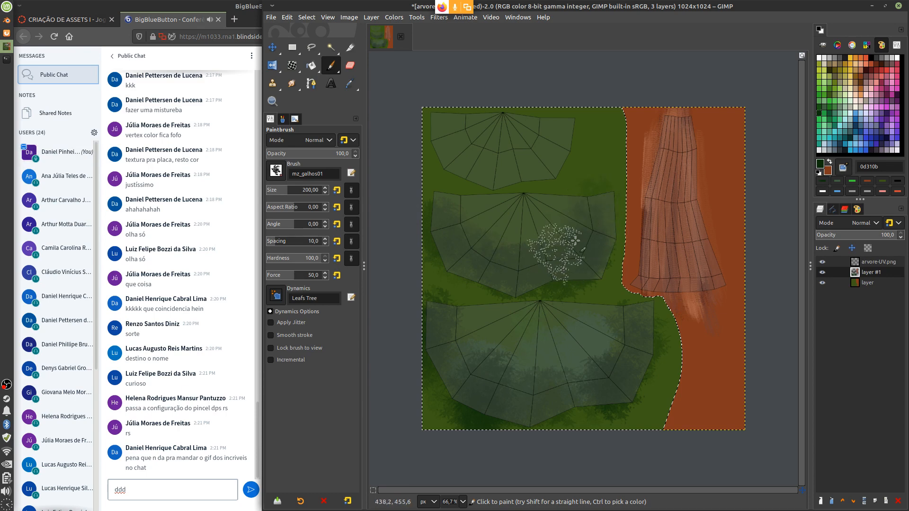
Step: Paint green 45821e and light-green 78b154 leaf highlights at the centre of the lower foliage island and the tip of the upper one
click(831, 89)
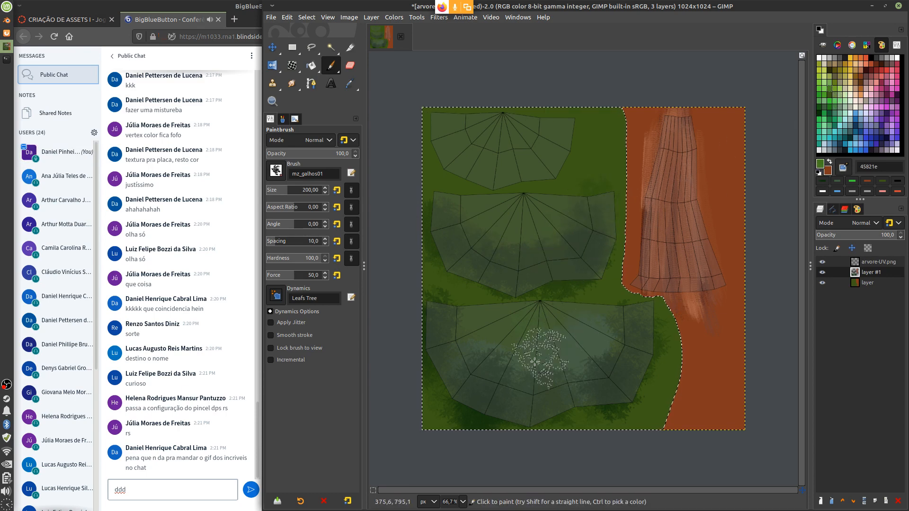
mouse_move(534, 346)
mouse_down()
mouse_move(478, 360)
mouse_move(542, 326)
mouse_move(505, 316)
mouse_move(585, 325)
mouse_up()
mouse_move(525, 164)
mouse_down()
mouse_move(500, 125)
mouse_move(485, 139)
mouse_move(516, 131)
mouse_move(503, 124)
mouse_up()
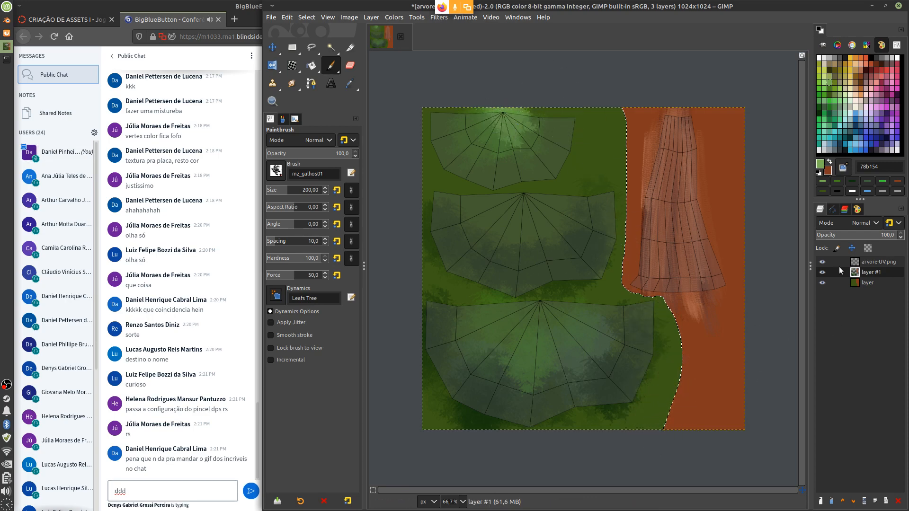
Step: Hide the UV layout layer and paint green 24821e leaf highlights across the middle foliage island
click(822, 261)
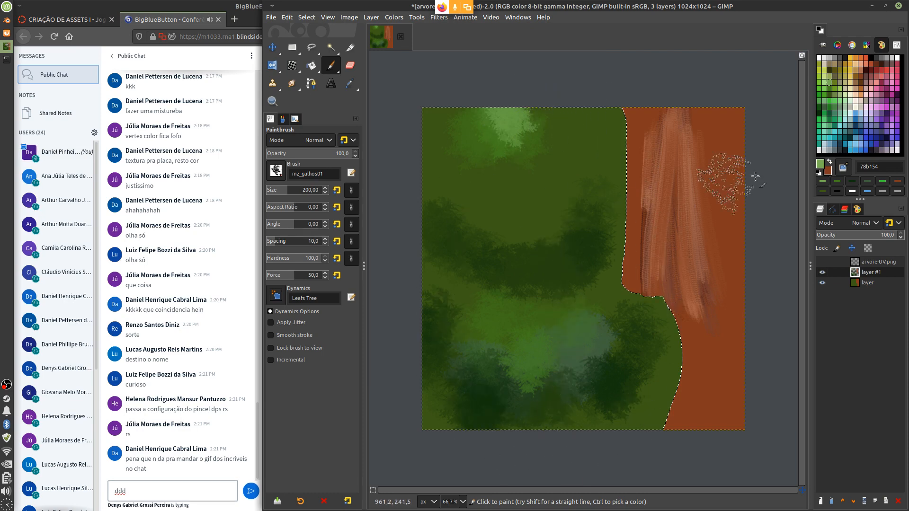
click(829, 105)
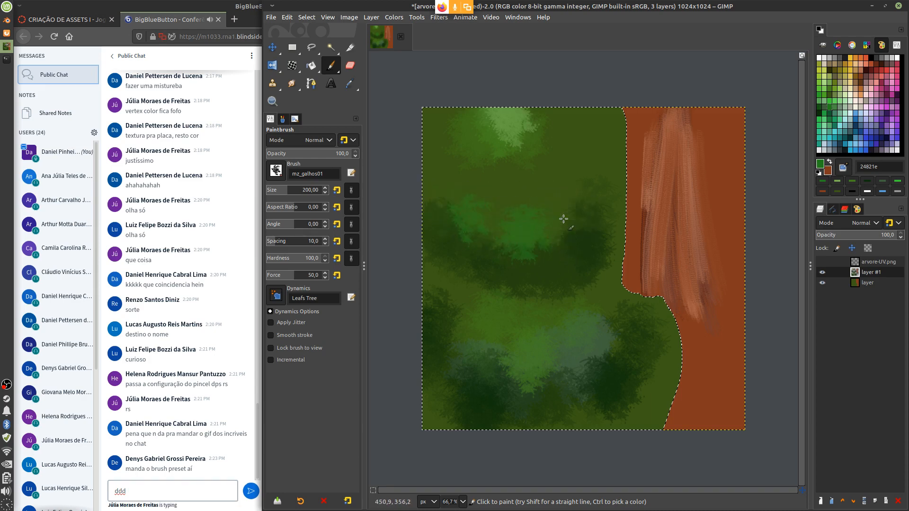
drag(563, 219, 552, 215)
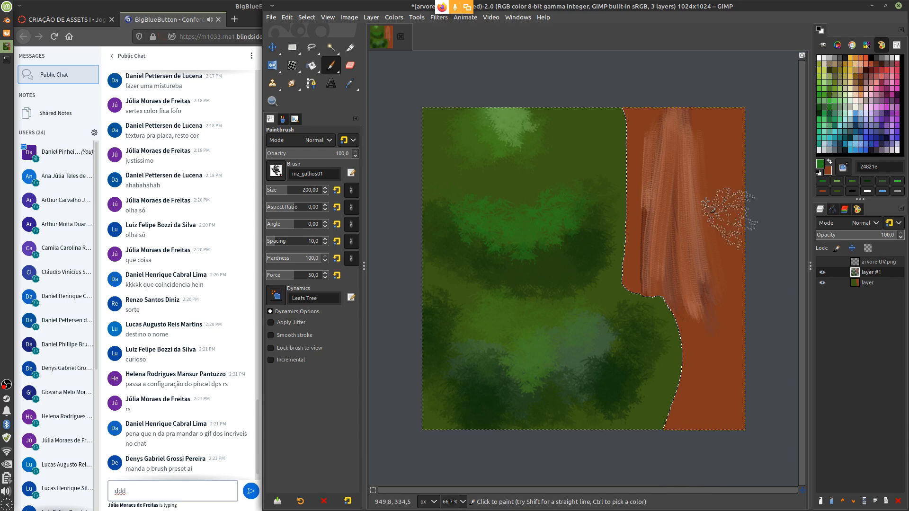
Step: Export the painted image as arvore-textura.png in the Public folder with the existing PNG options, and clear the selection
click(273, 18)
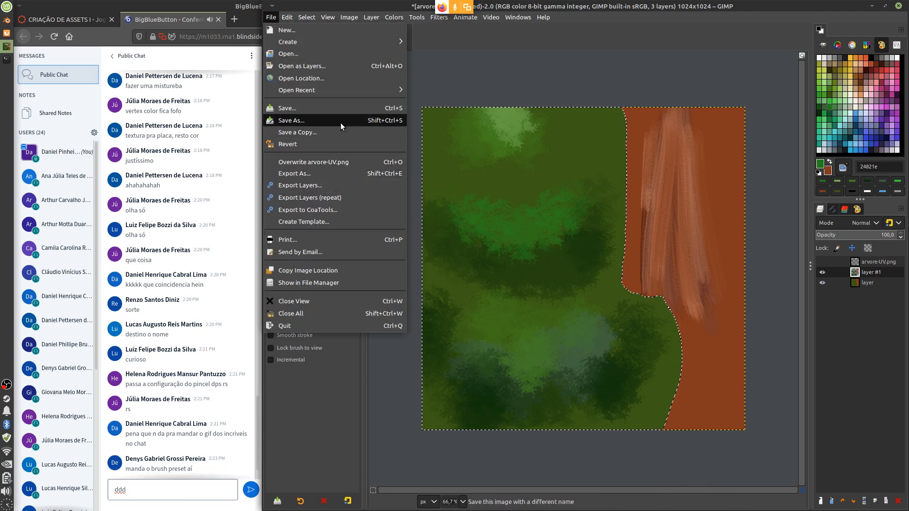
click(339, 173)
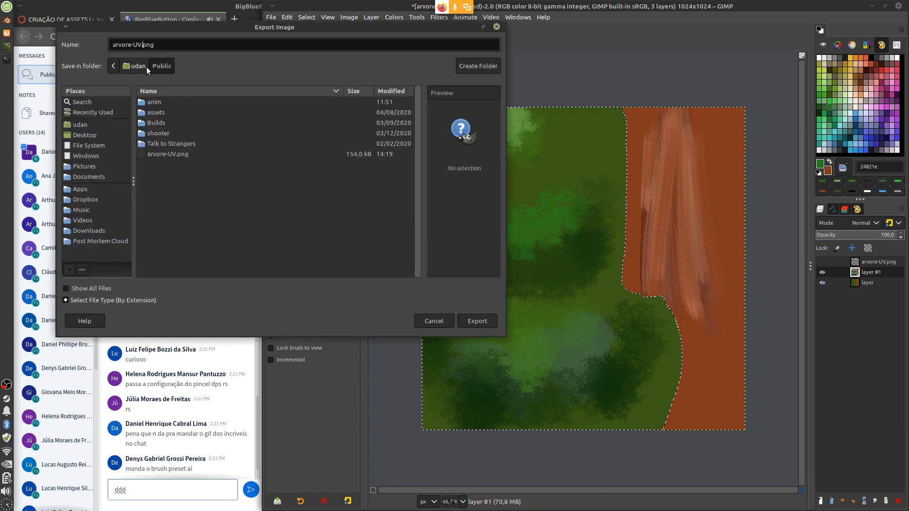
key(BackSpace)
key(BackSpace)
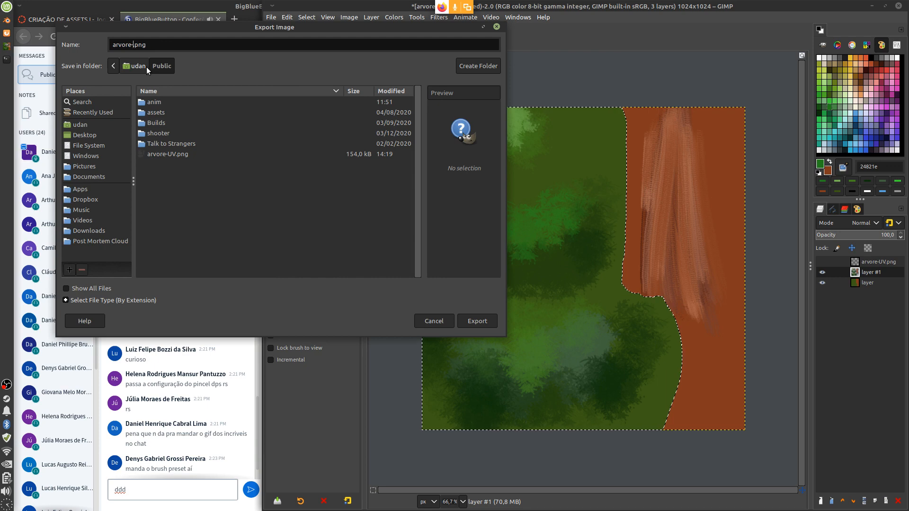
text(t)
text(extura)
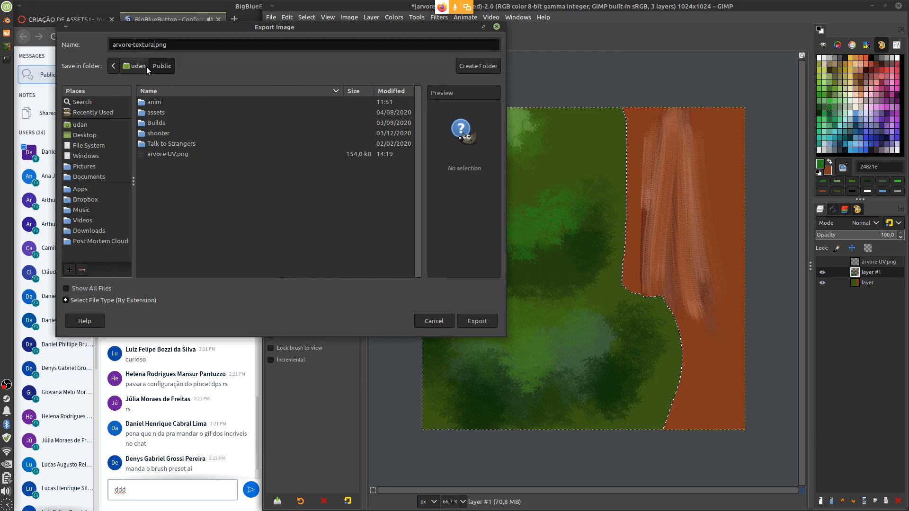
click(475, 322)
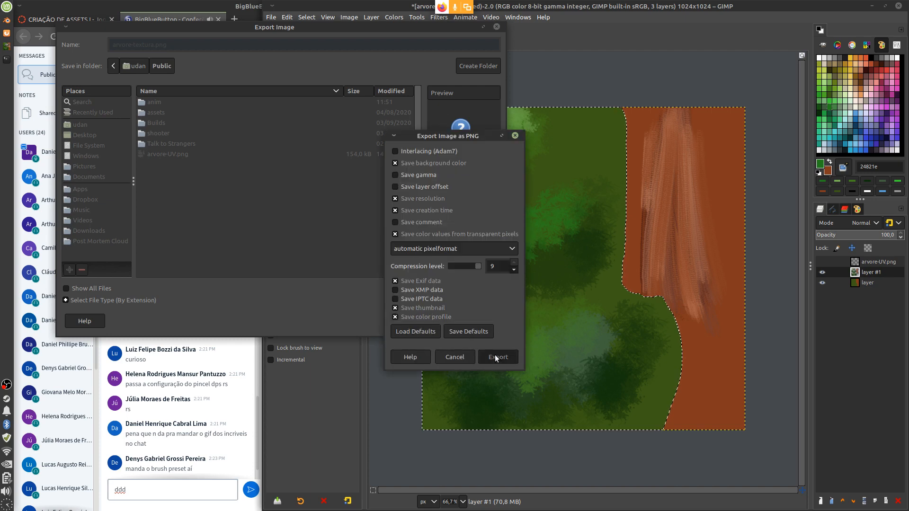
click(495, 354)
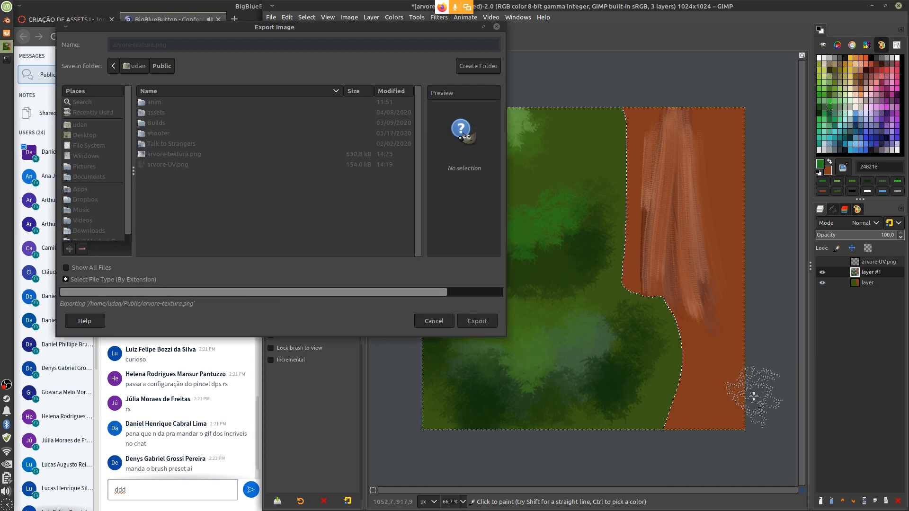
key(ctrl+shift+a)
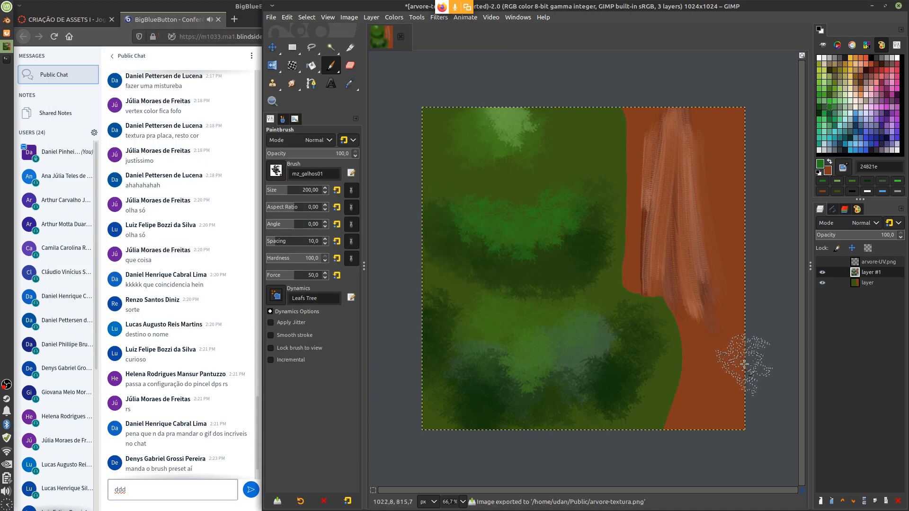
Step: Switch to Blender and open arvore-textura.png from the Public folder as the image behind the tree's UV layout
click(871, 7)
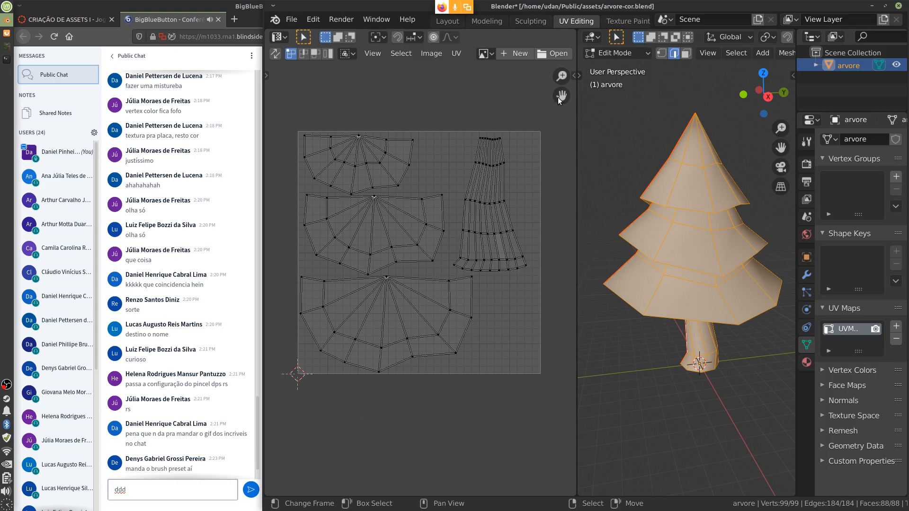
click(550, 53)
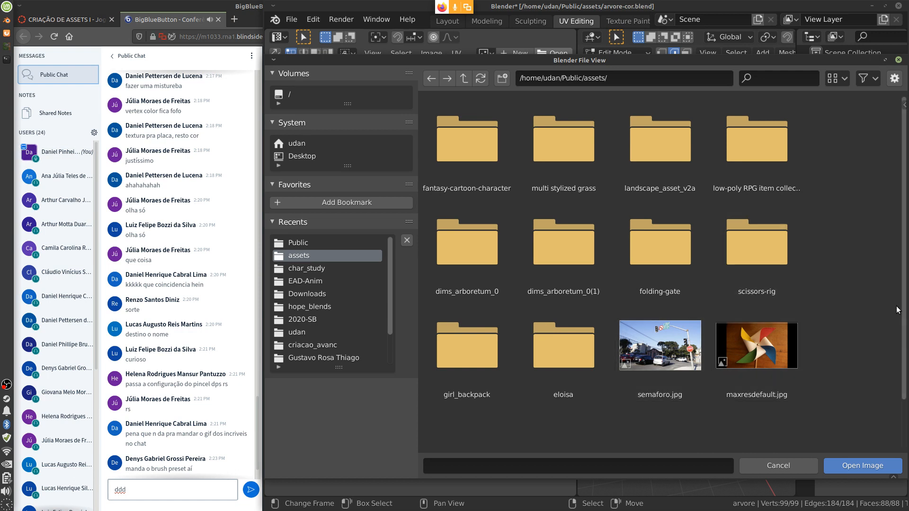
click(463, 78)
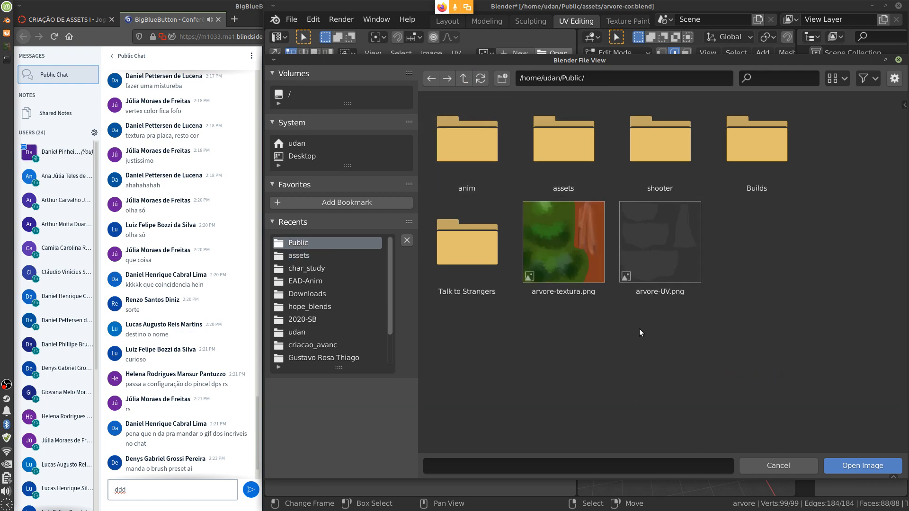
click(566, 262)
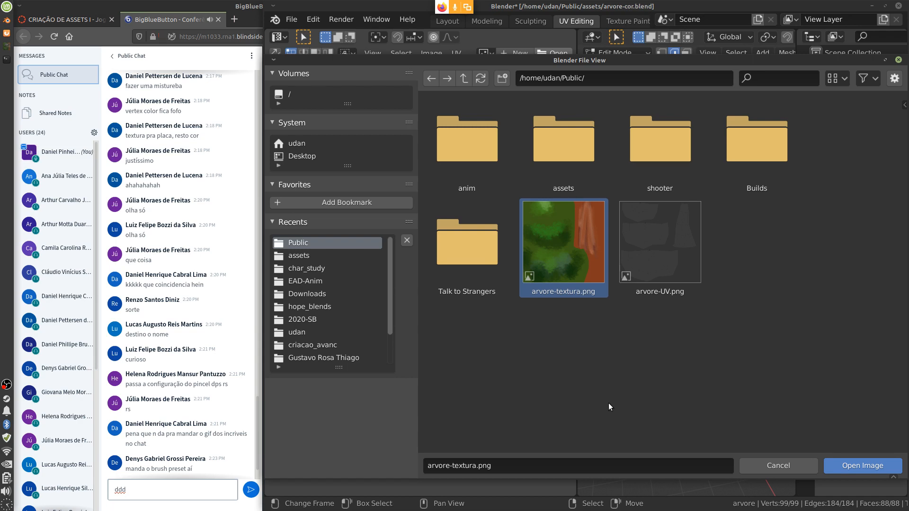
click(845, 471)
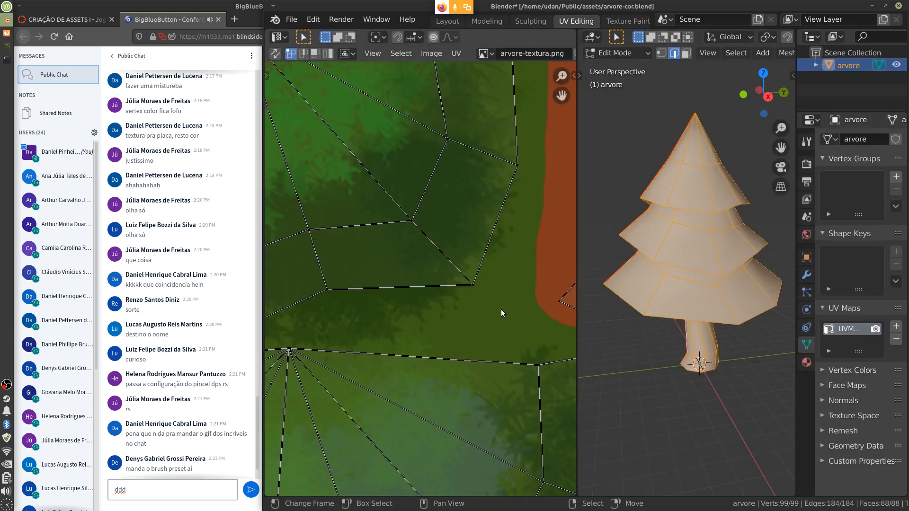
scroll(501, 310, up, 2)
scroll(501, 311, down, 5)
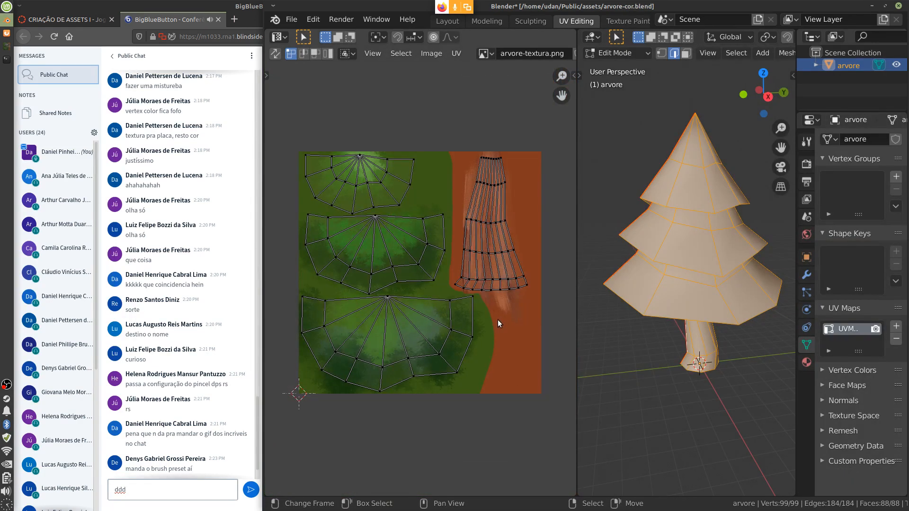
click(7, 46)
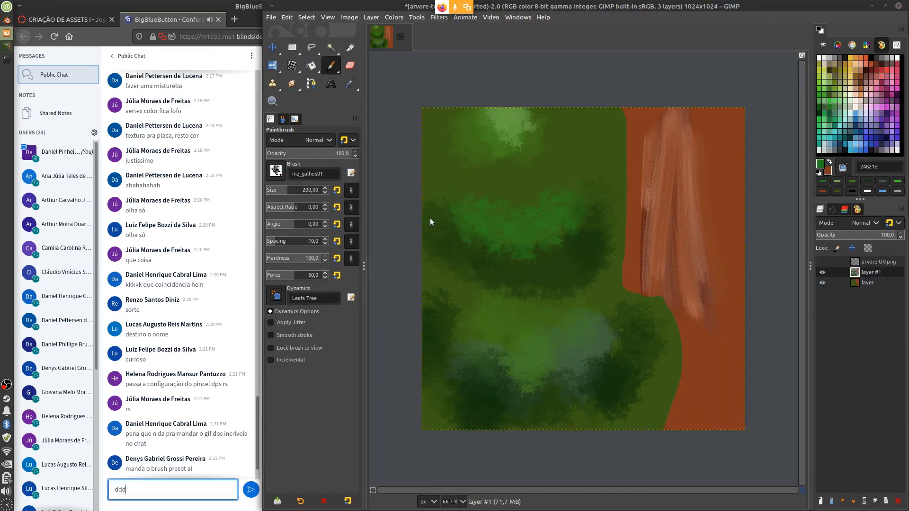
click(7, 21)
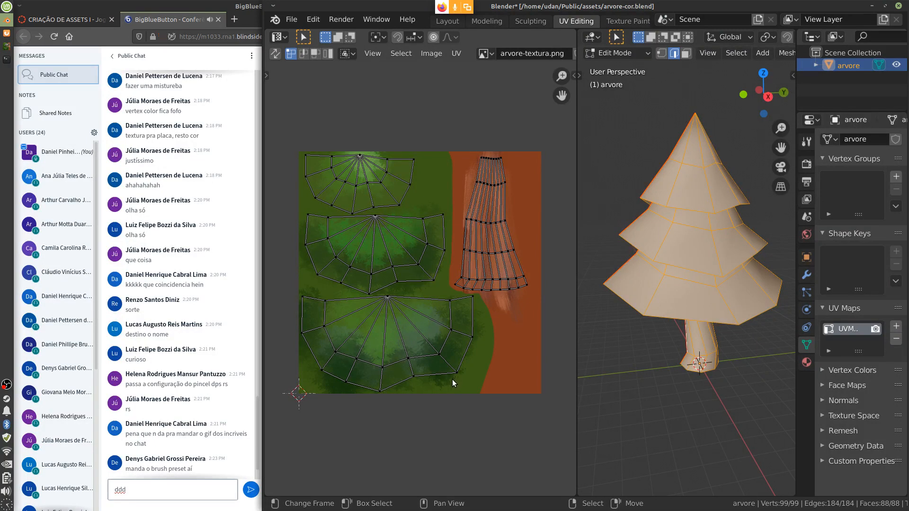
scroll(453, 380, up, 1)
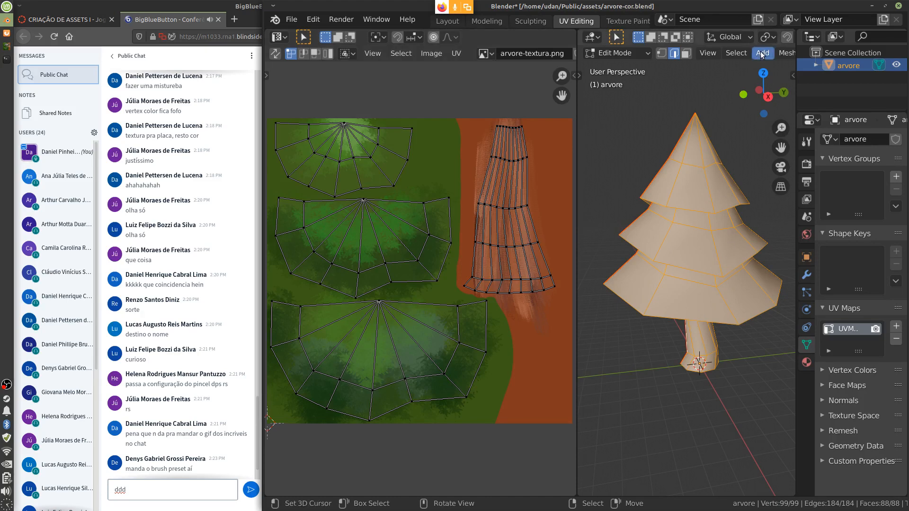
scroll(762, 55, down, 5)
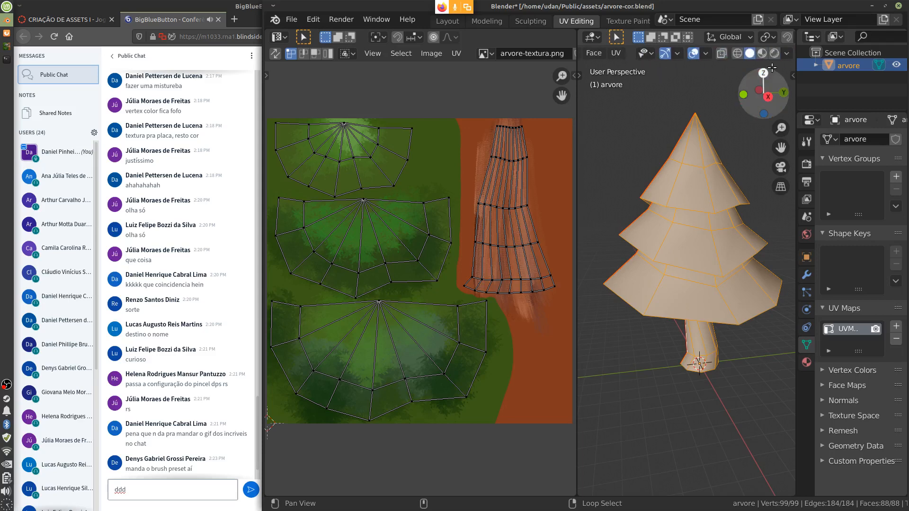
click(786, 53)
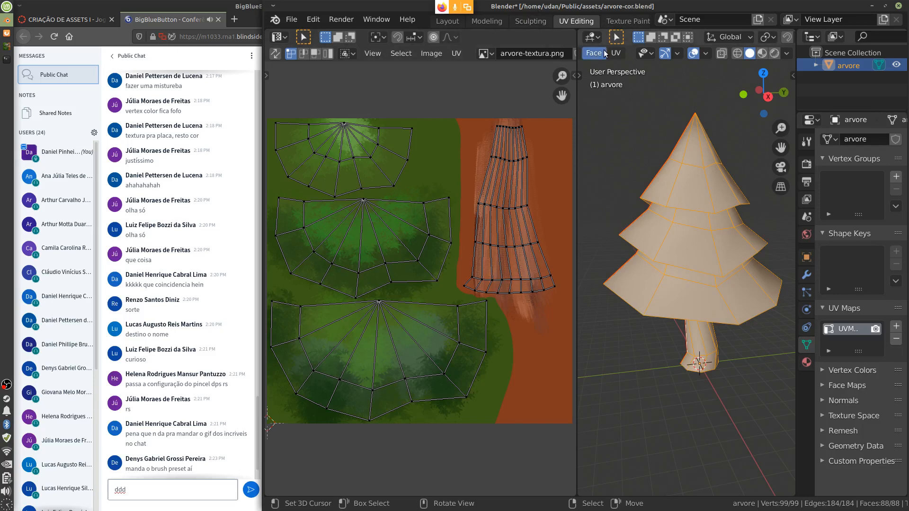
Step: Show the tree's material properties and enlarge the material slot list and the properties area
click(806, 362)
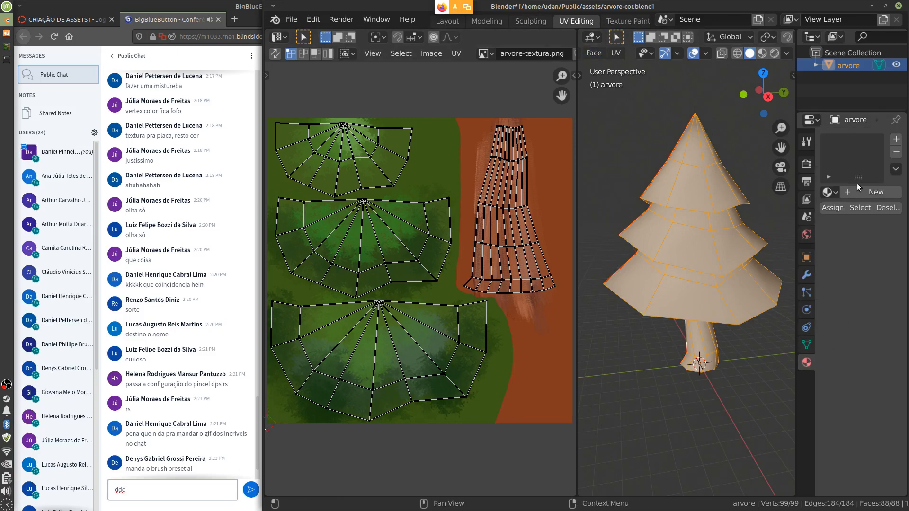
drag(858, 177, 861, 208)
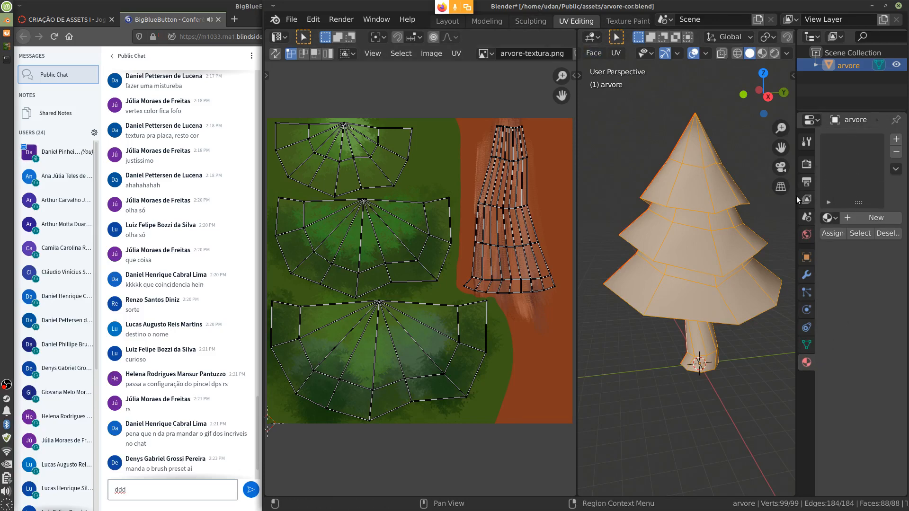
drag(797, 196, 779, 201)
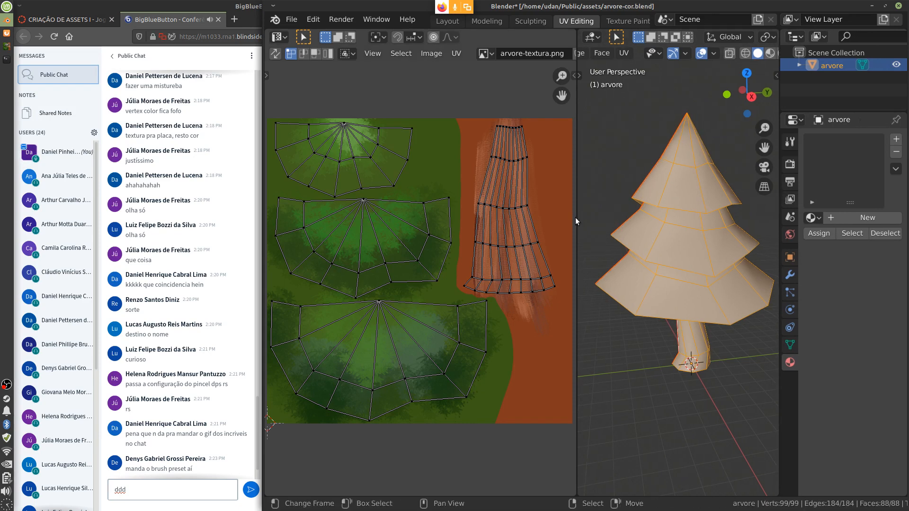
drag(576, 218, 562, 219)
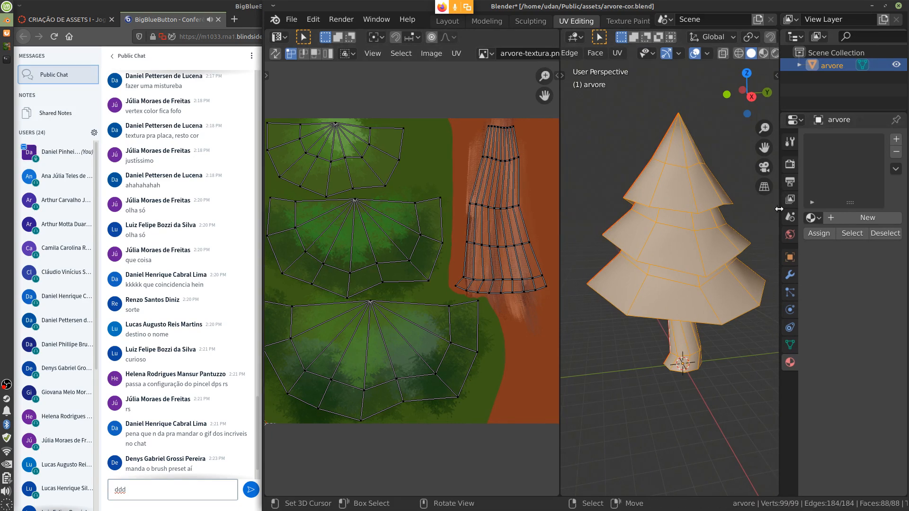
drag(778, 209, 752, 208)
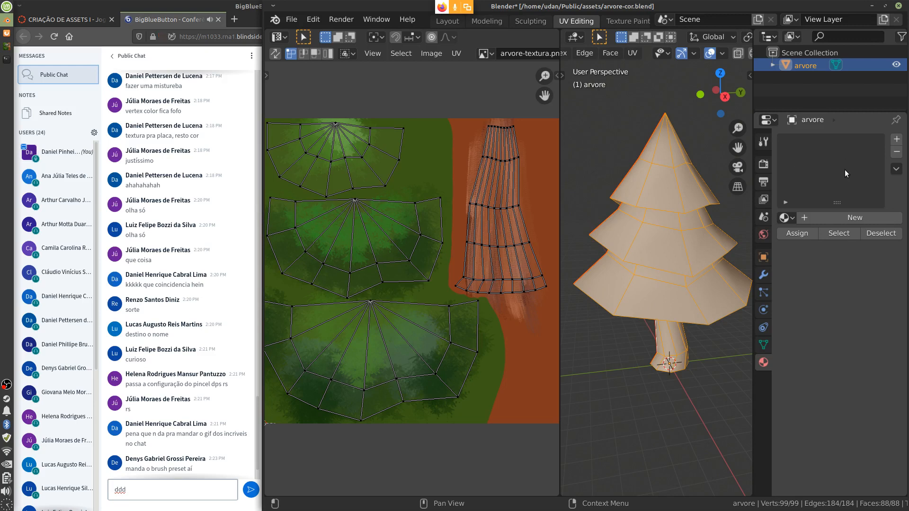
Step: Create a new material on the tree and name it diffuse
click(787, 217)
click(787, 216)
click(847, 217)
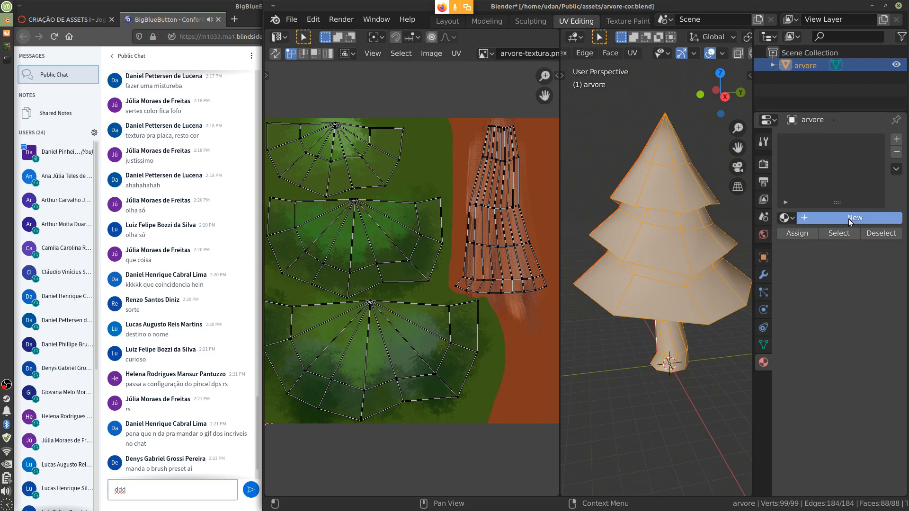
click(831, 219)
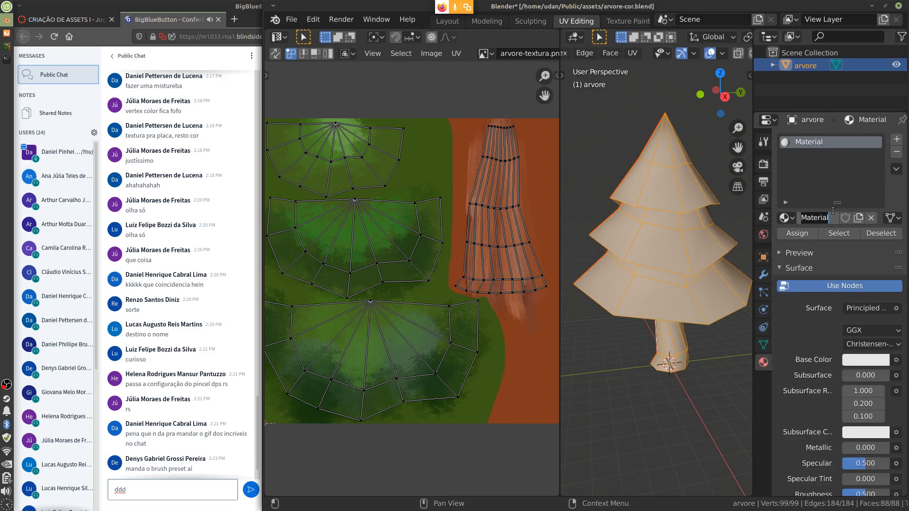
text(diffuse)
key(Return)
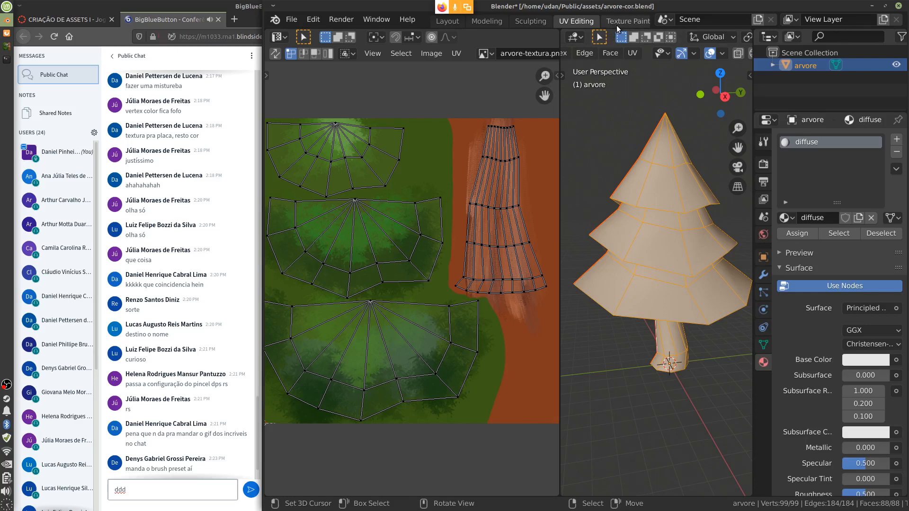
Step: Delete the Modeling and Sculpting workspaces
scroll(615, 26, down, 5)
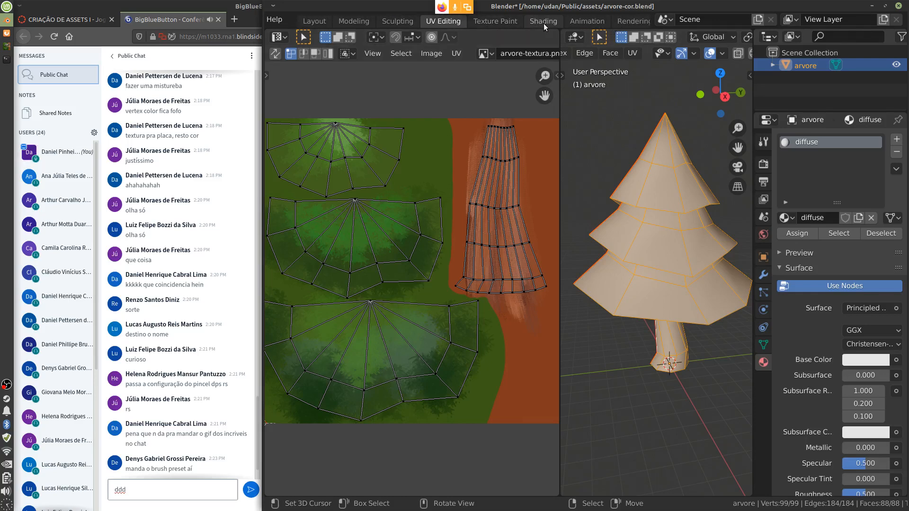
scroll(532, 22, up, 5)
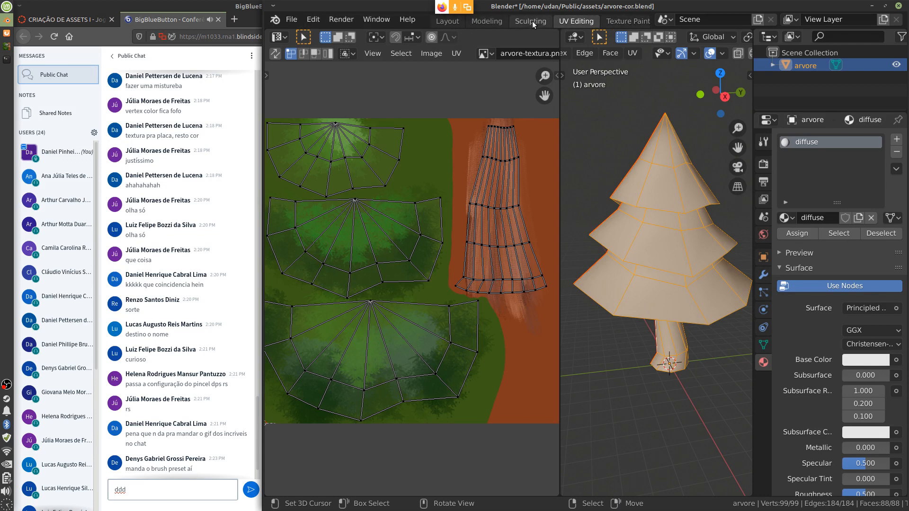
right_click(486, 22)
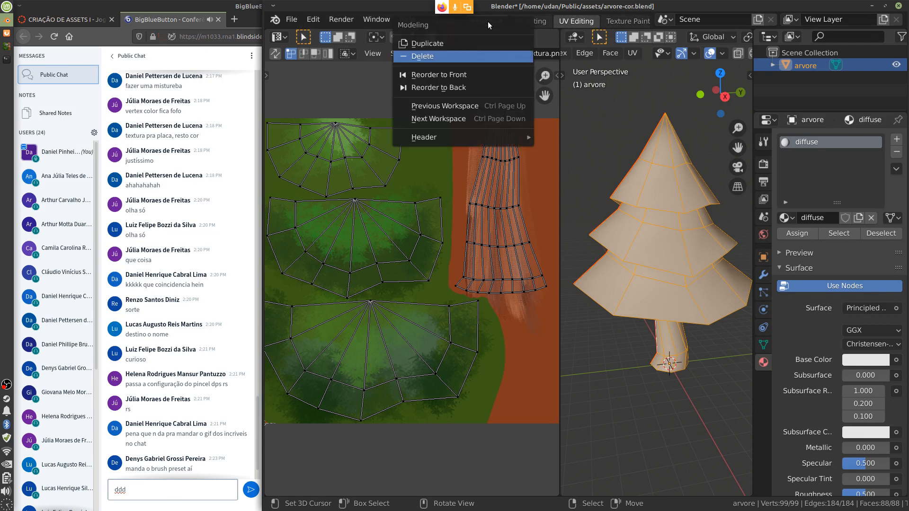
click(451, 56)
right_click(483, 25)
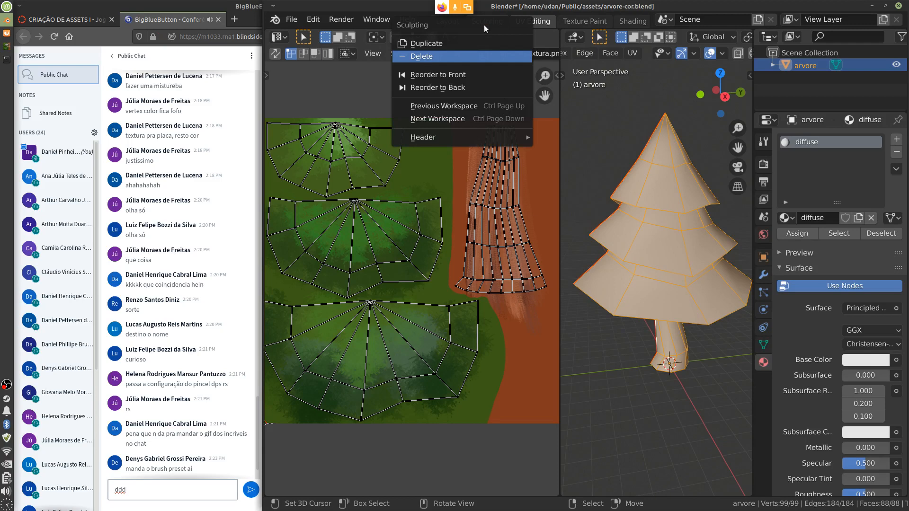
click(463, 57)
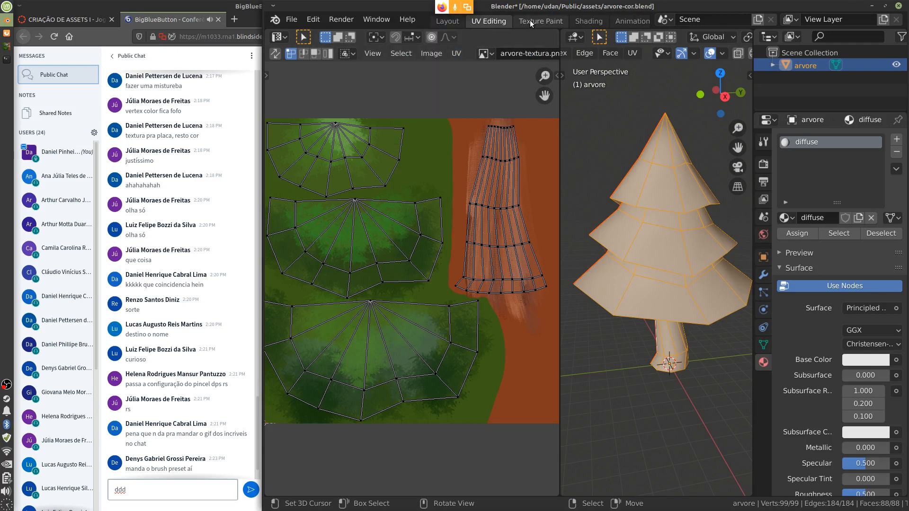
Step: Delete all workspaces after Shading, including Animation, Rendering and Scripting, and switch to the Layout workspace
right_click(634, 22)
click(600, 57)
right_click(629, 20)
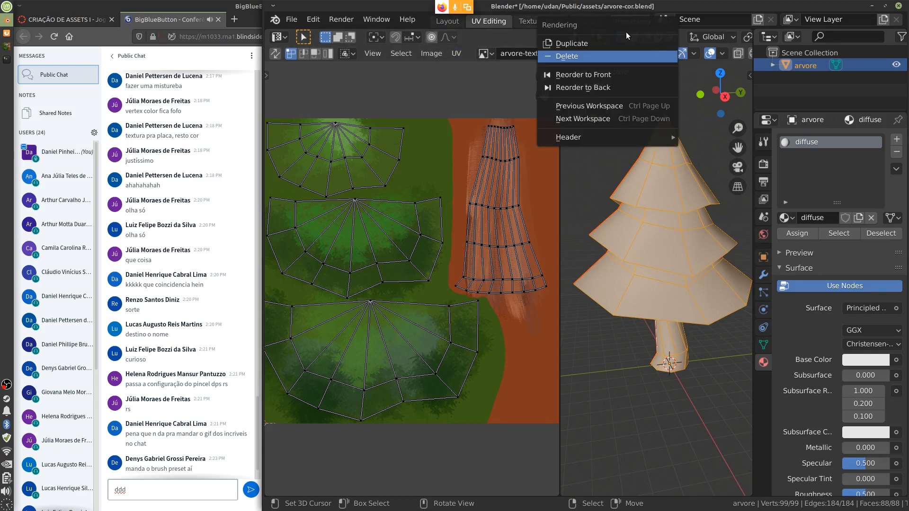
click(610, 58)
right_click(635, 18)
click(615, 56)
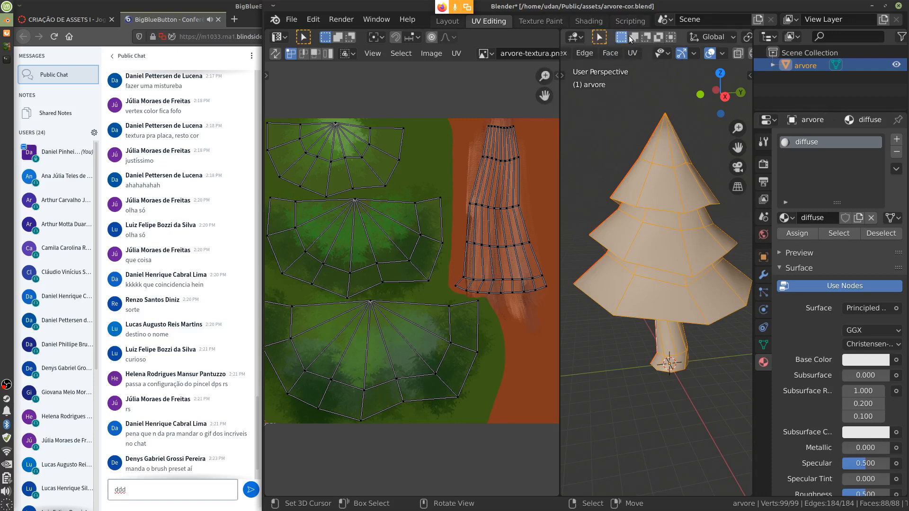
right_click(632, 20)
click(611, 57)
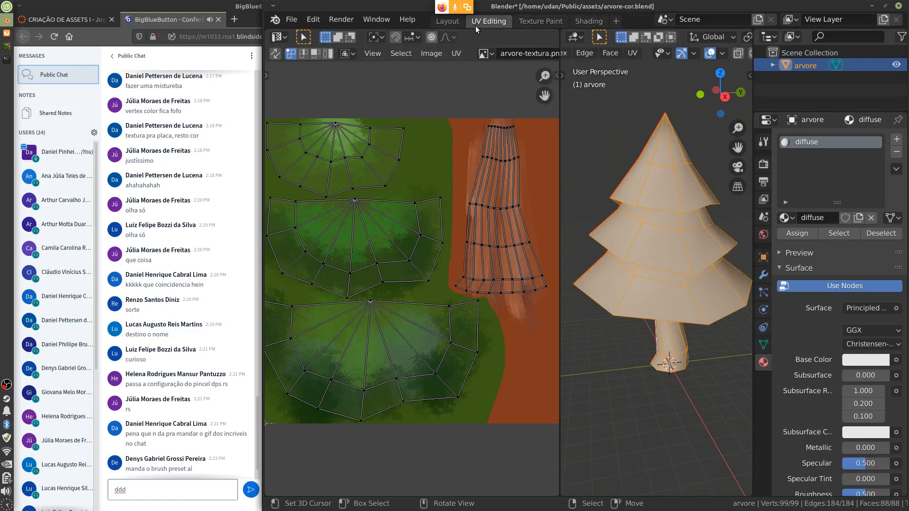
click(454, 23)
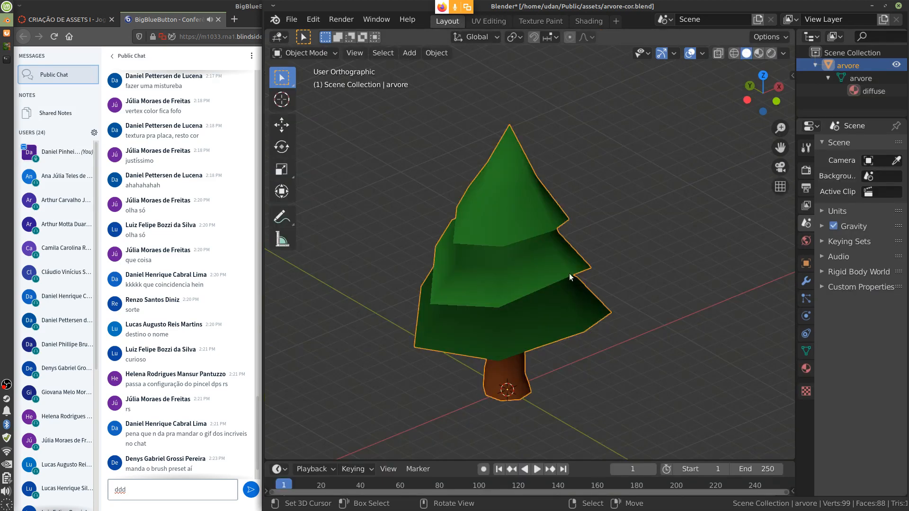
Step: Switch to the Shading workspace and enlarge the shader node editor showing the diffuse material's nodes
click(489, 21)
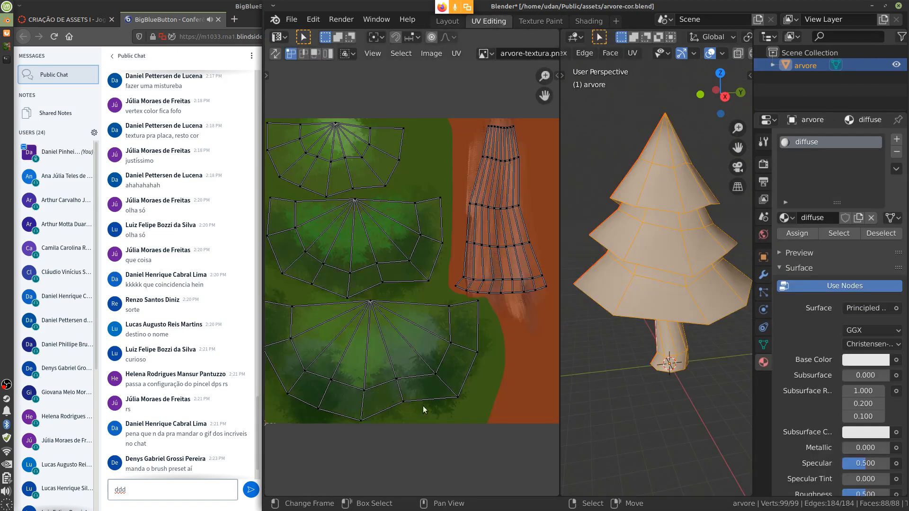
click(540, 21)
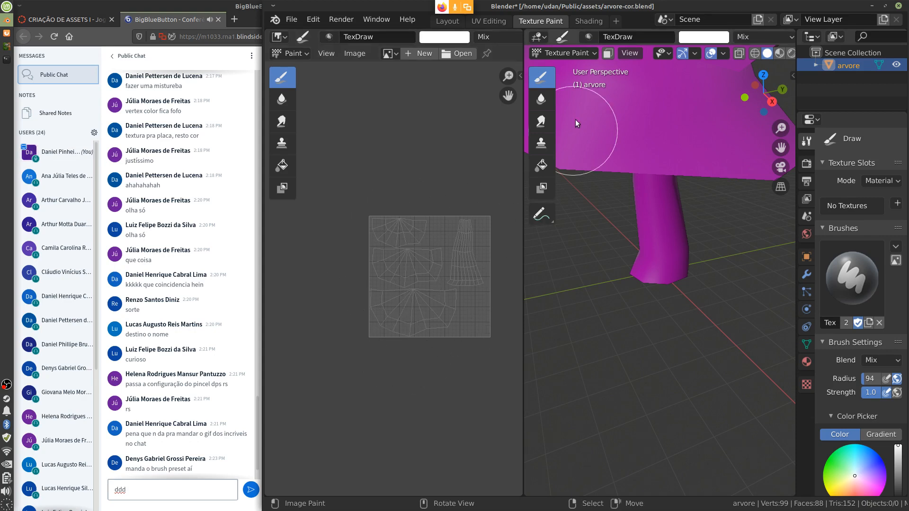
click(590, 22)
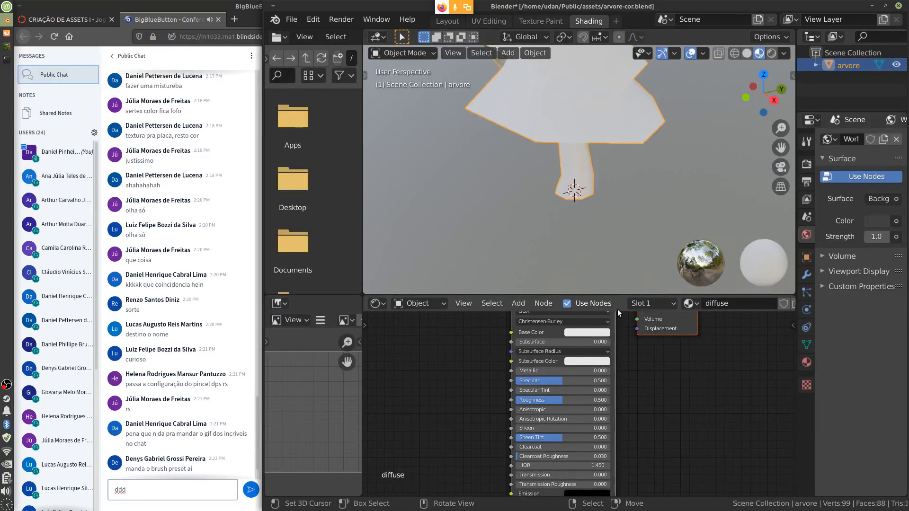
alt+drag(653, 355, 667, 409)
scroll(664, 407, down, 1)
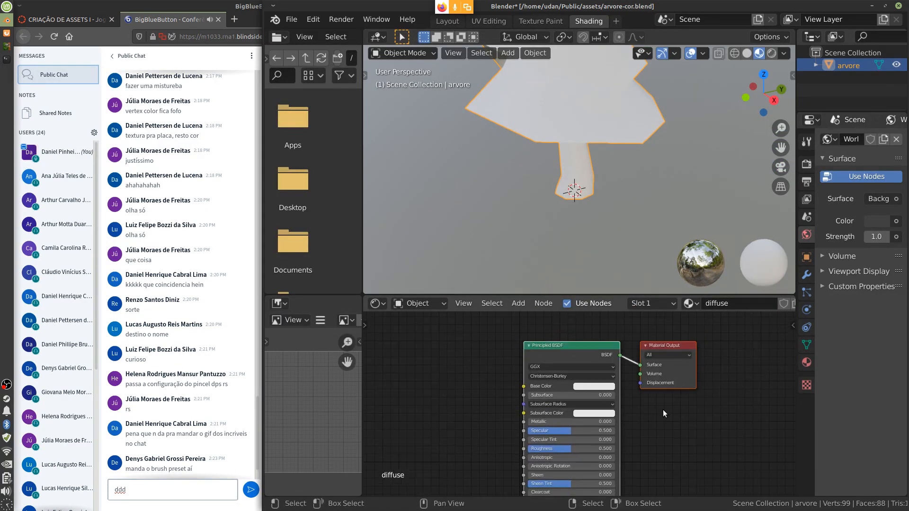
drag(620, 294, 622, 157)
scroll(657, 351, up, 2)
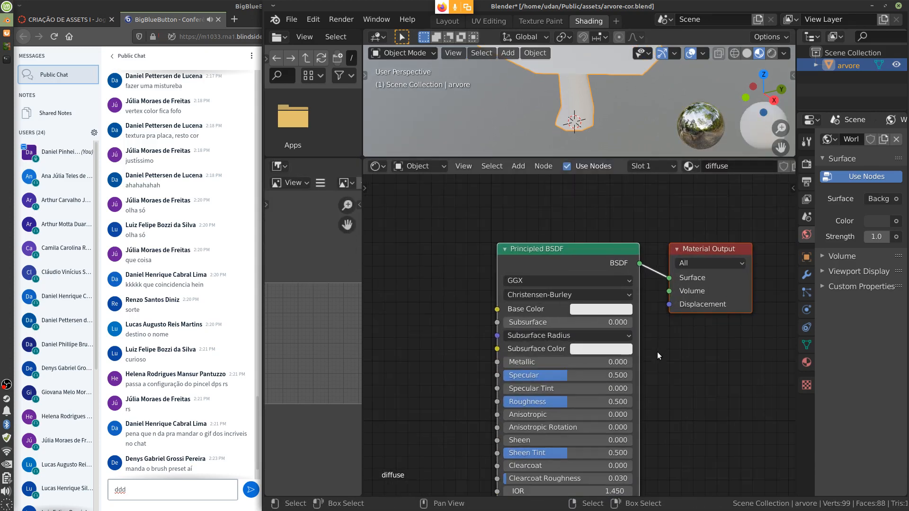
Step: Move the Principled BSDF and Material Output nodes aside to make room for a texture node before them
drag(583, 248, 651, 193)
drag(526, 252, 439, 279)
drag(632, 194, 648, 197)
drag(750, 191, 755, 193)
drag(658, 196, 672, 200)
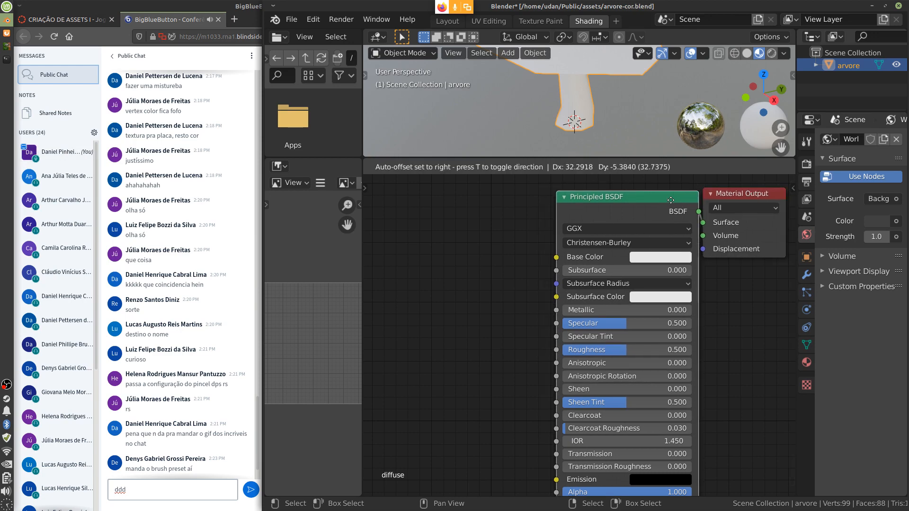
Step: Add an Image Texture node and place it in the free space before the Principled BSDF node
key(shift+a)
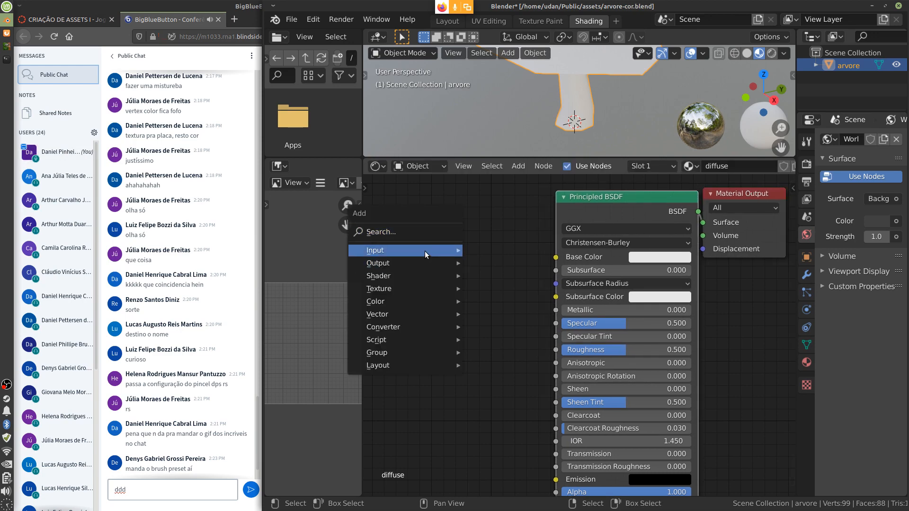
mouse_move(425, 251)
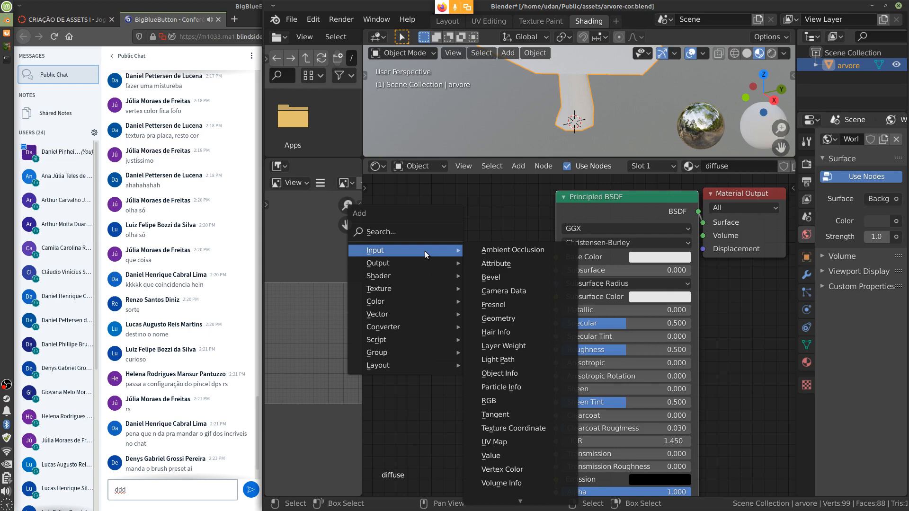
mouse_move(423, 288)
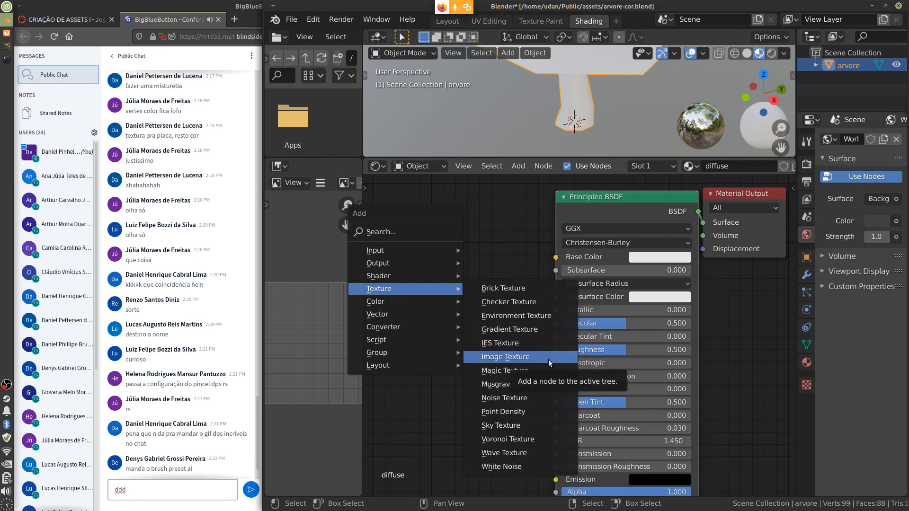
click(517, 166)
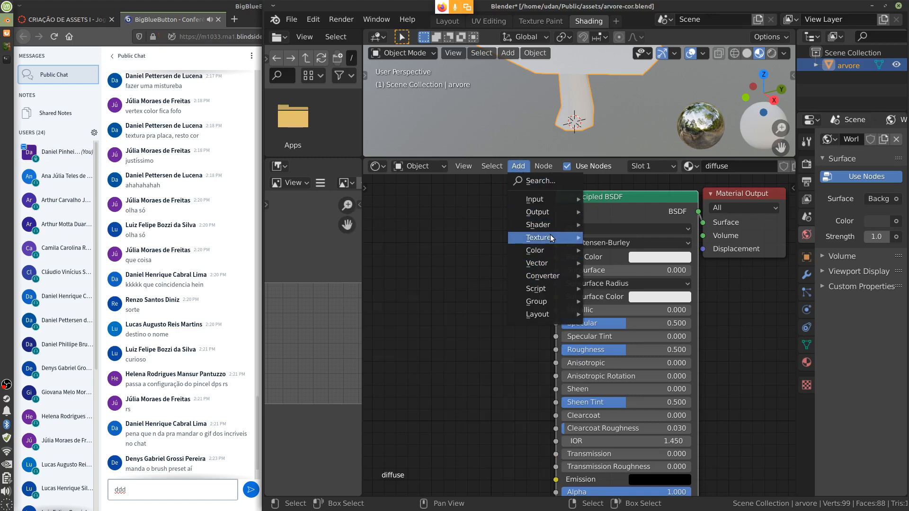
mouse_move(550, 235)
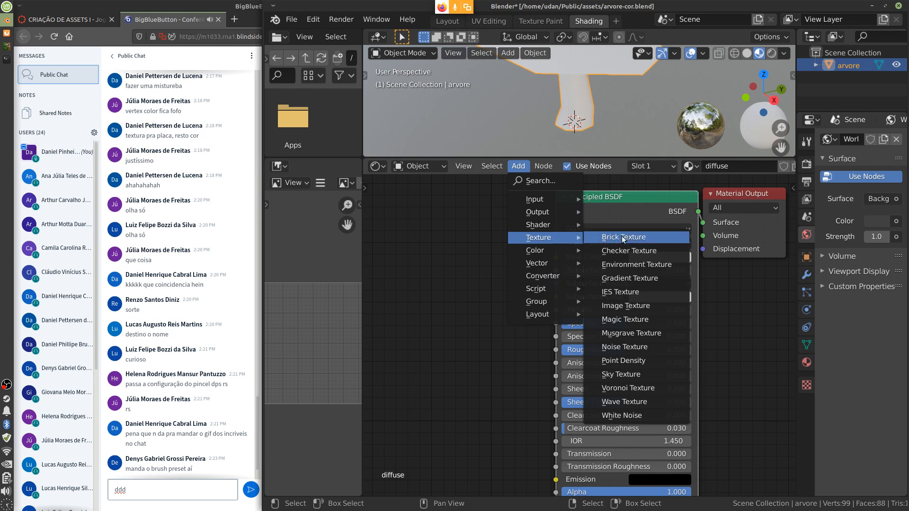
click(651, 307)
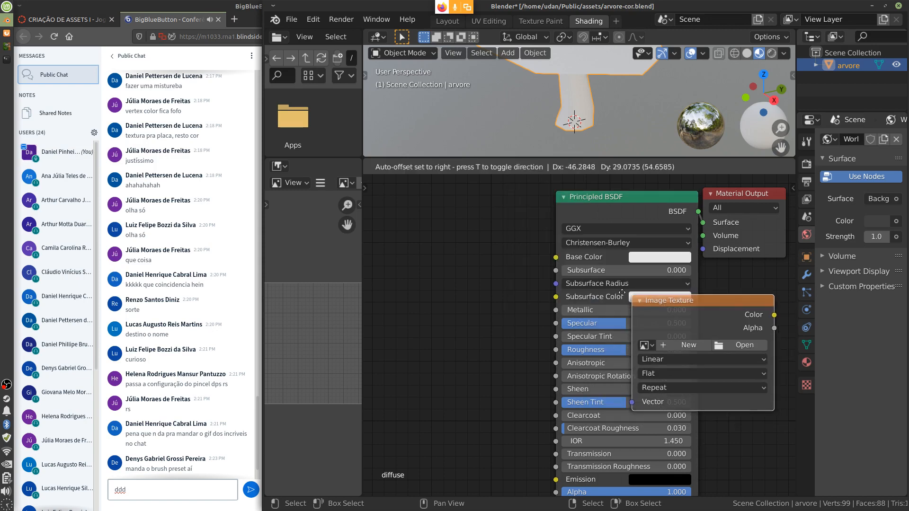
click(382, 206)
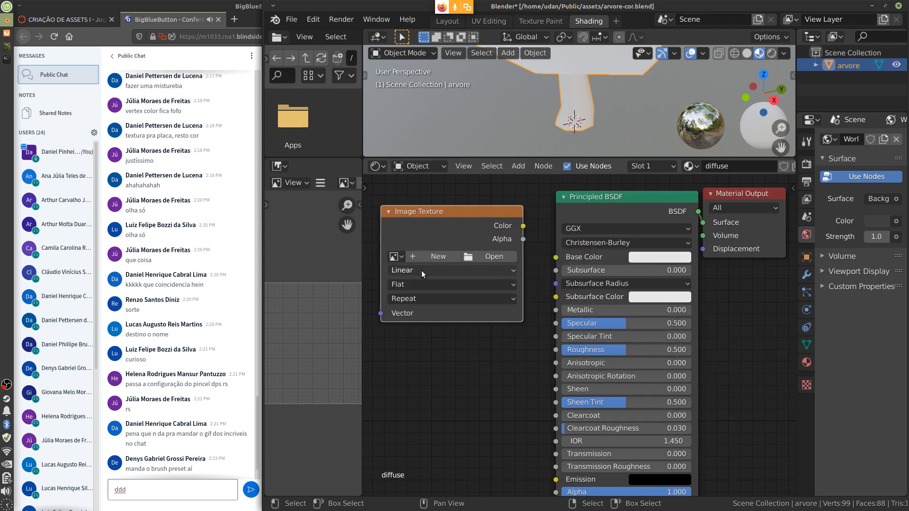
Step: Load arvore-textura.png into the Image Texture node and connect its Color output to the Principled BSDF's Base Color
click(396, 256)
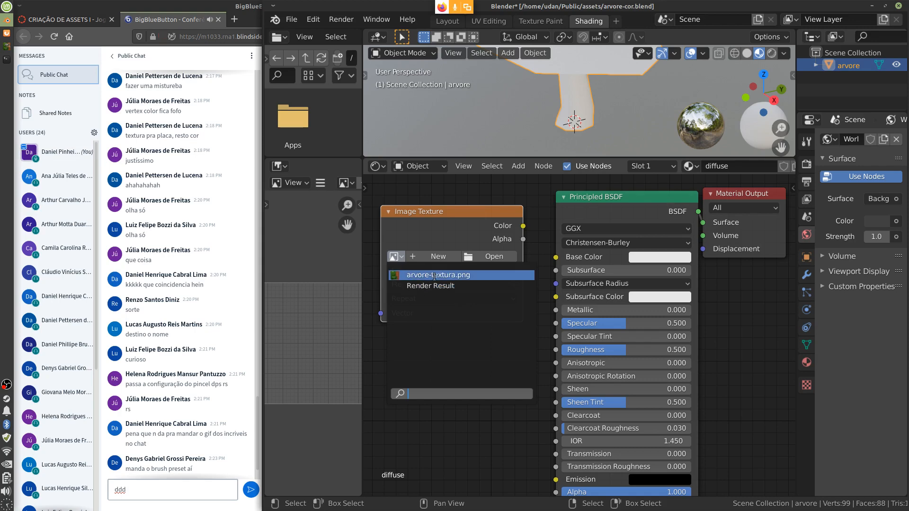
click(435, 247)
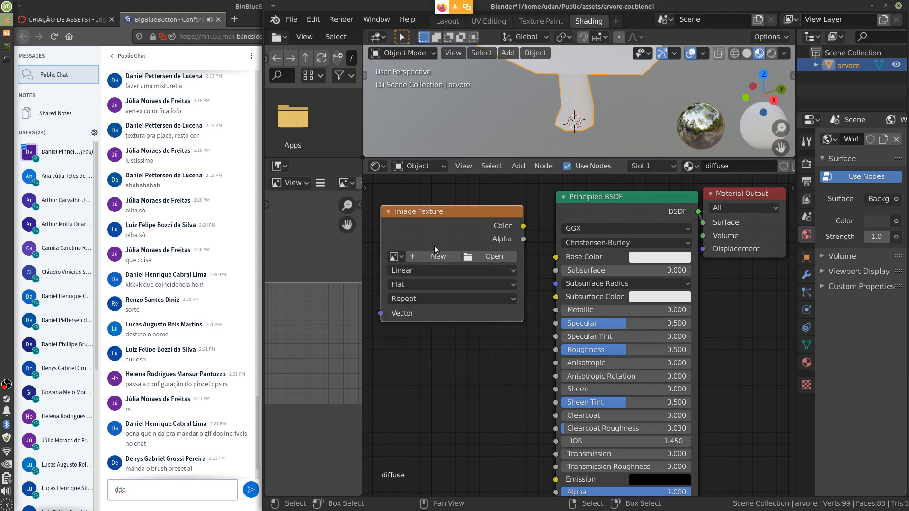
click(396, 256)
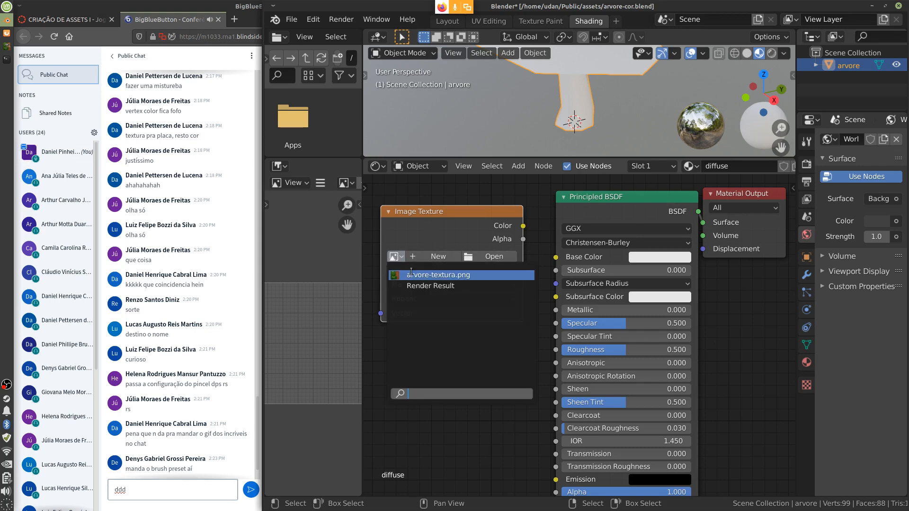
click(436, 275)
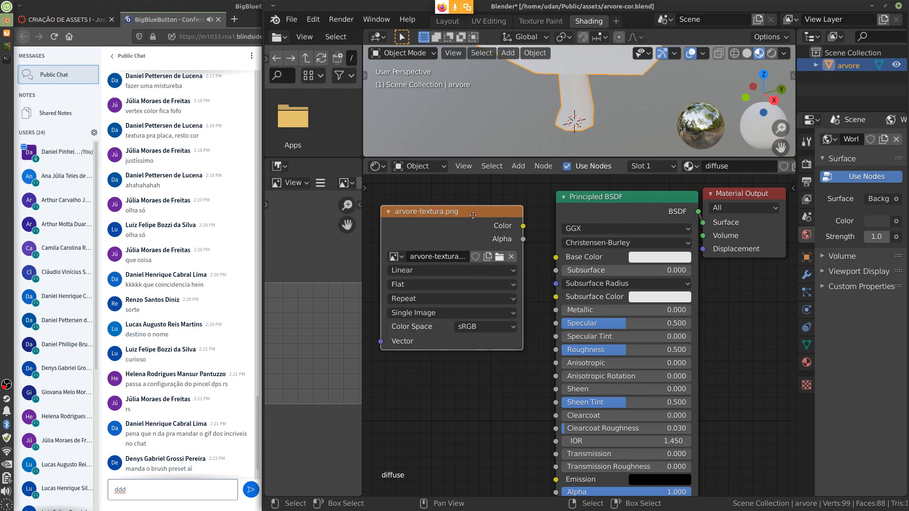
drag(472, 216, 555, 265)
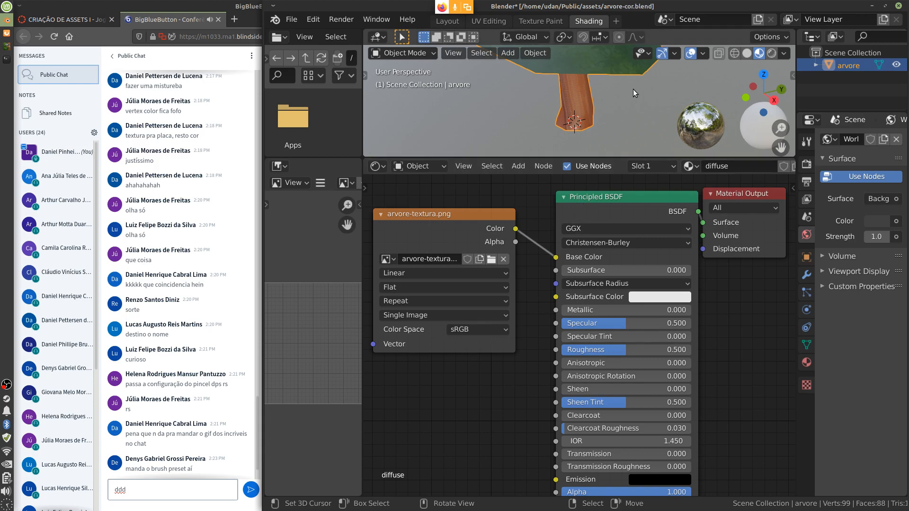
Step: Set the Specular value of the Principled BSDF node to 0
scroll(624, 123, up, 3)
scroll(612, 152, up, 2)
scroll(619, 121, up, 2)
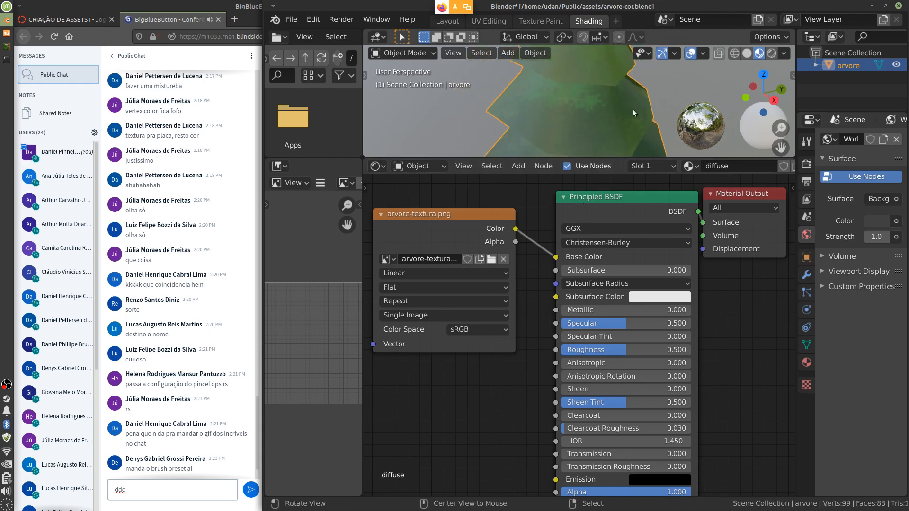
mouse_move(620, 118)
alt+mouse_down()
mouse_move(642, 95)
mouse_move(730, 87)
mouse_move(631, 107)
mouse_move(616, 124)
alt+mouse_up()
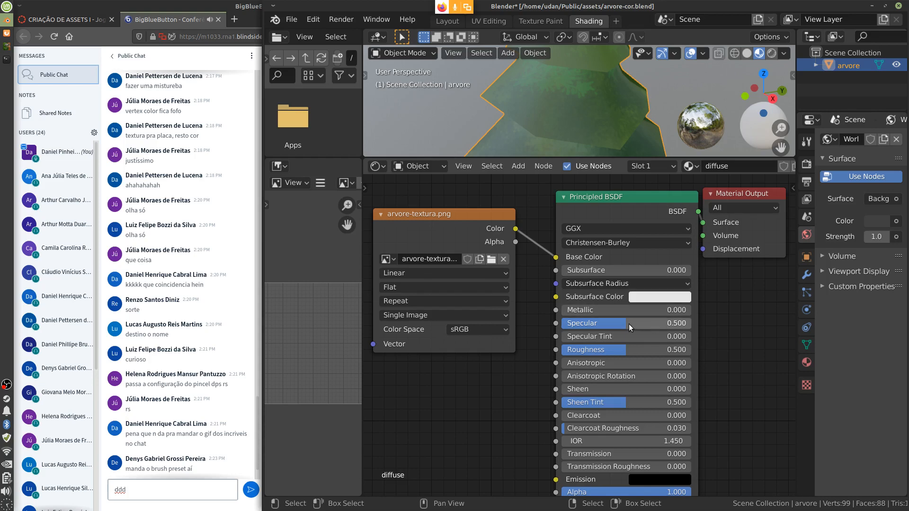
drag(628, 324, 473, 353)
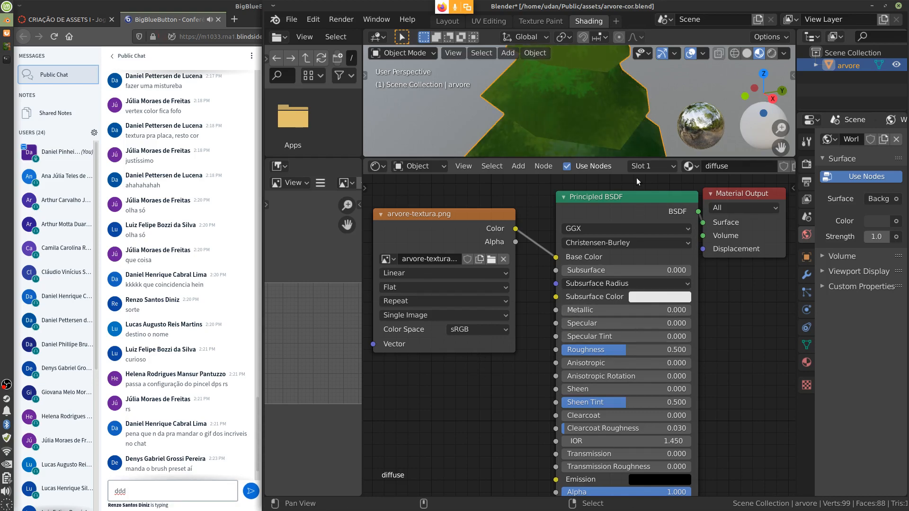
Step: Enlarge the 3D viewport over the node editor and inspect the whole textured tree from another angle
scroll(619, 137, down, 3)
drag(654, 158, 668, 339)
alt+shift+drag(648, 279, 653, 237)
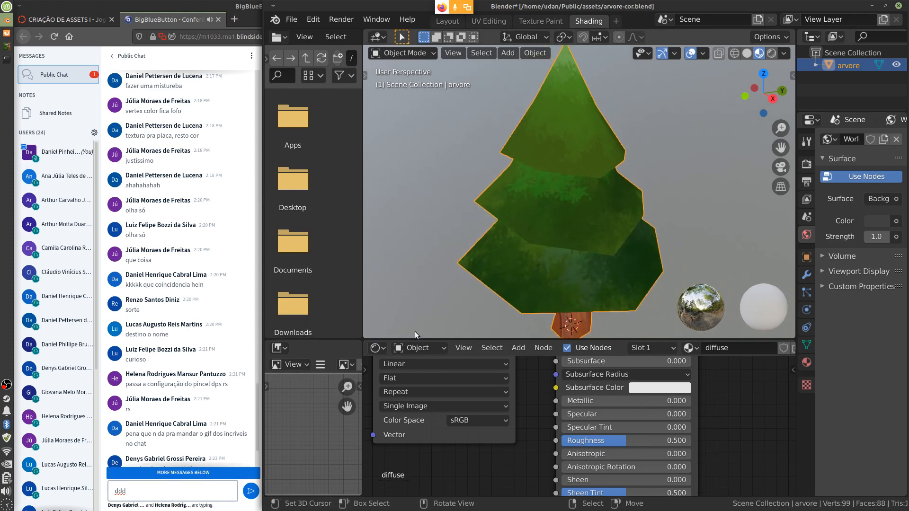
drag(256, 435, 257, 469)
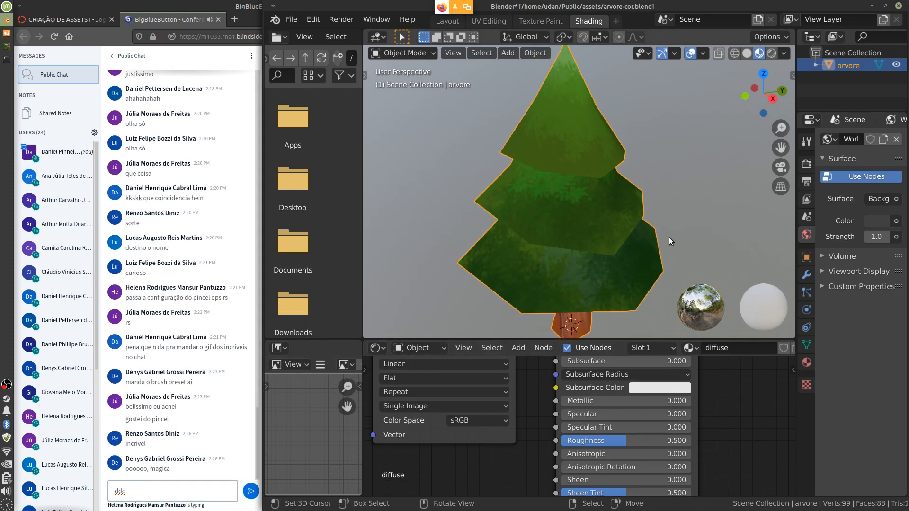
middle_drag(669, 237, 605, 243)
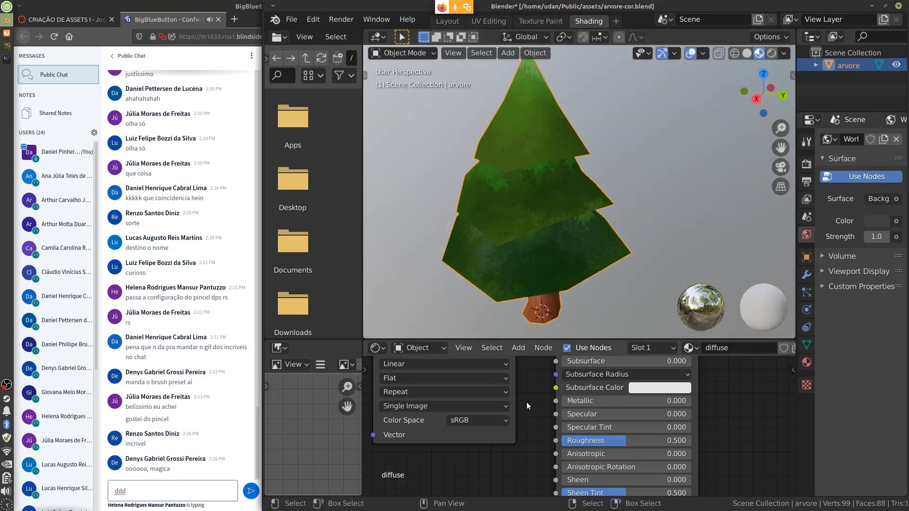
Step: Move the arvore-textura.png node farther from the Principled BSDF to leave a gap between them
scroll(520, 426, down, 5)
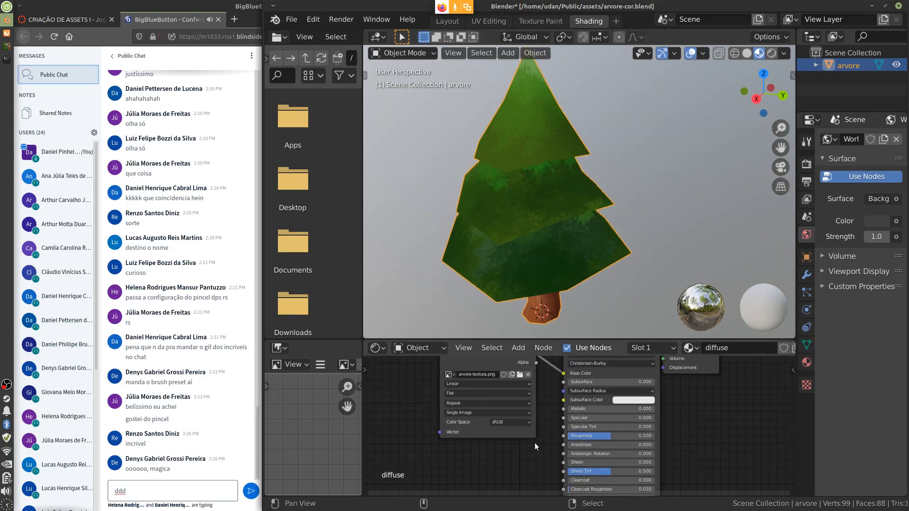
middle_drag(534, 442, 510, 456)
drag(488, 374, 500, 382)
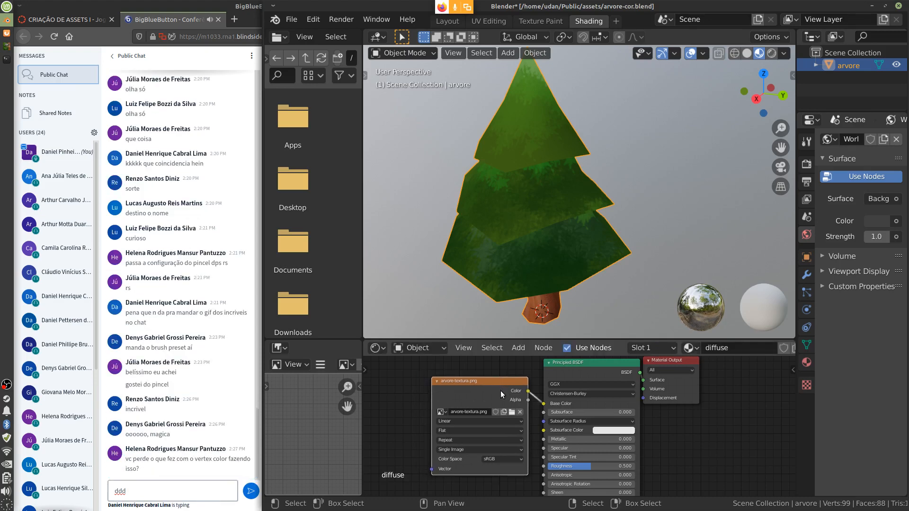
drag(493, 394, 430, 382)
middle_drag(492, 437, 533, 405)
Step: Show the tree's mesh data properties and expand its Vertex Colors list
key(shift+a)
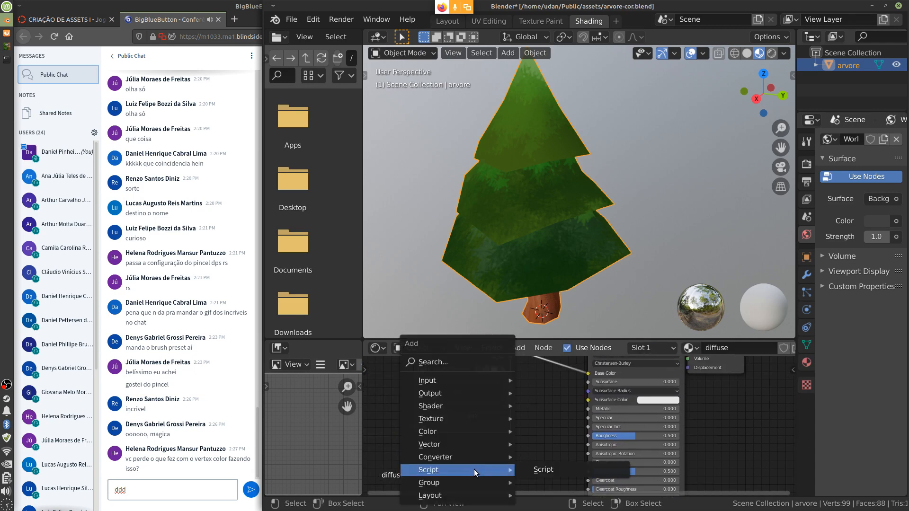
mouse_move(456, 430)
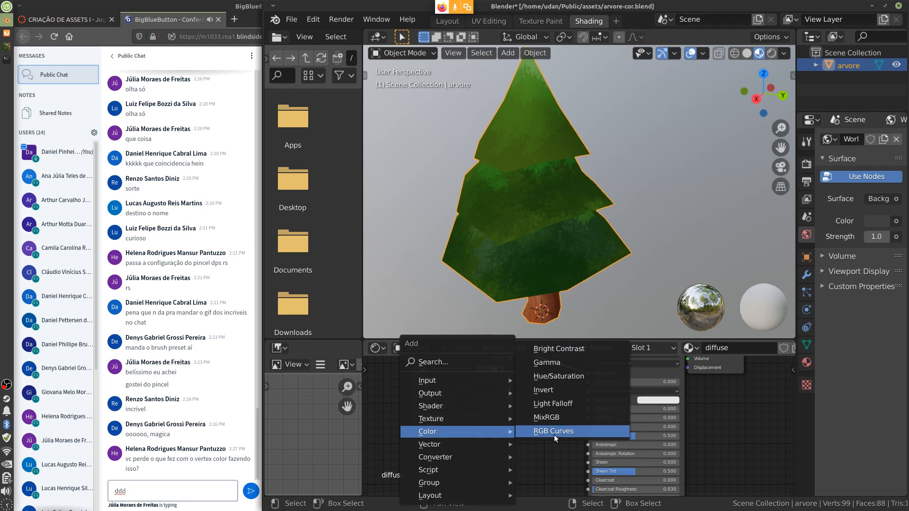
click(806, 345)
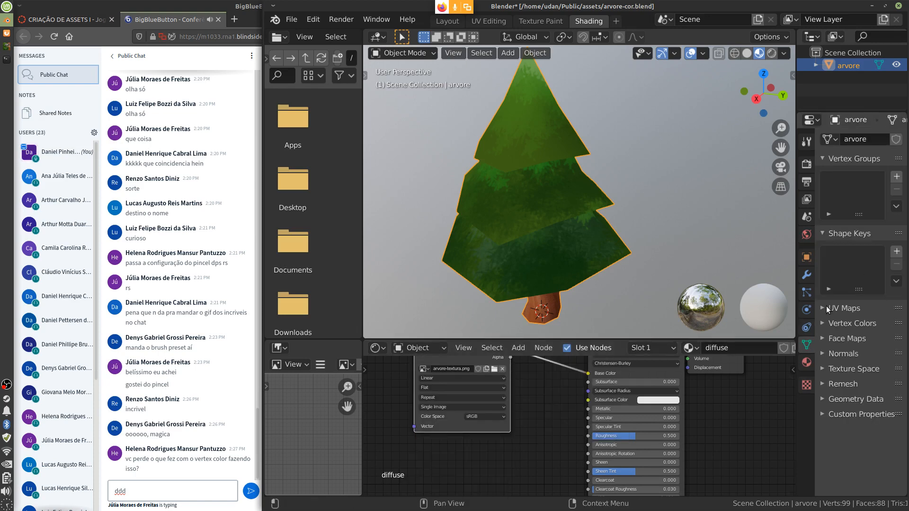
click(825, 324)
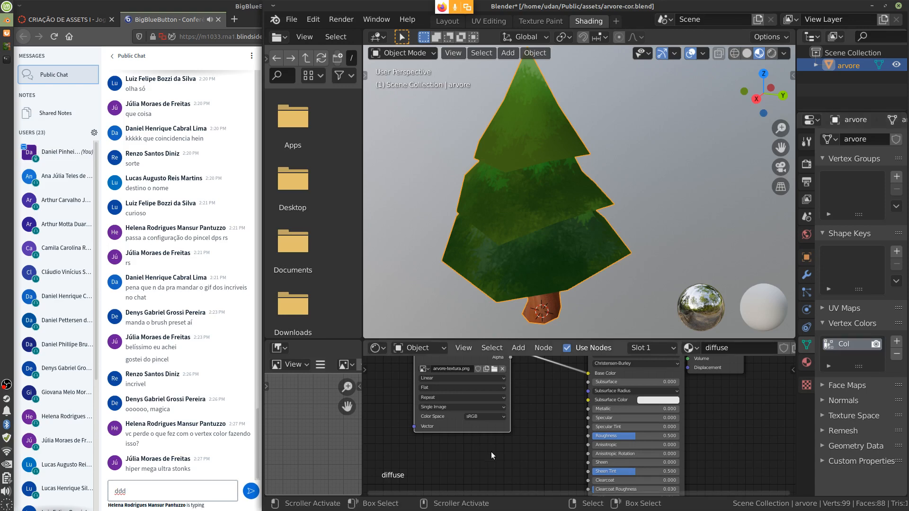
Step: Add a MixRGB node and place it between the arvore-textura.png and Principled BSDF nodes
key(shift+a)
mouse_move(489, 456)
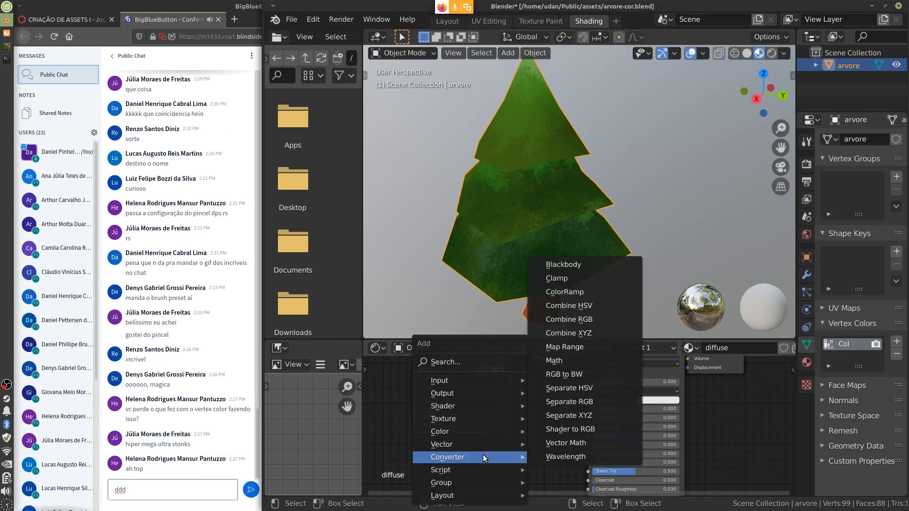
mouse_move(484, 427)
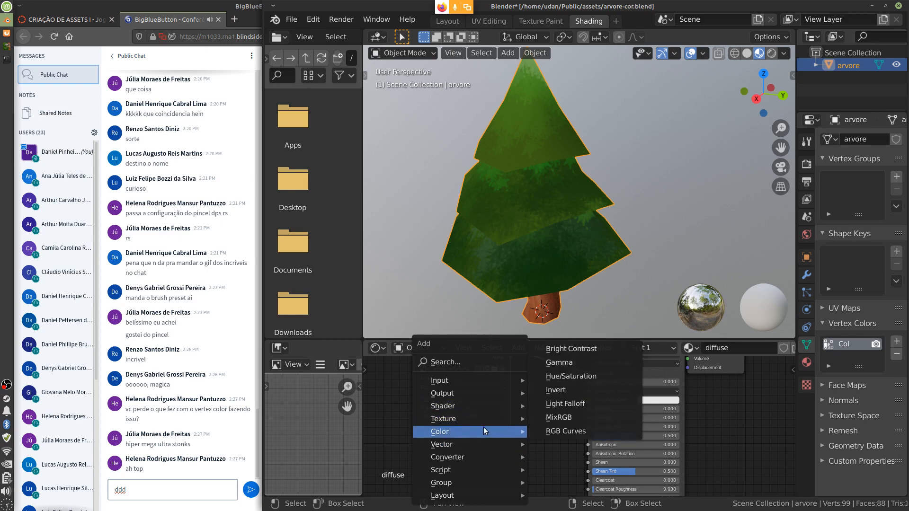
click(564, 417)
click(458, 470)
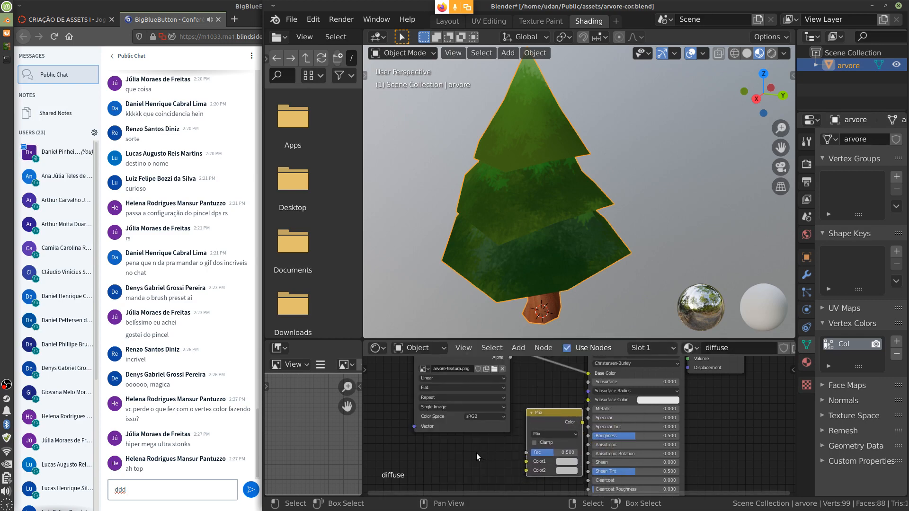
middle_drag(476, 453, 495, 433)
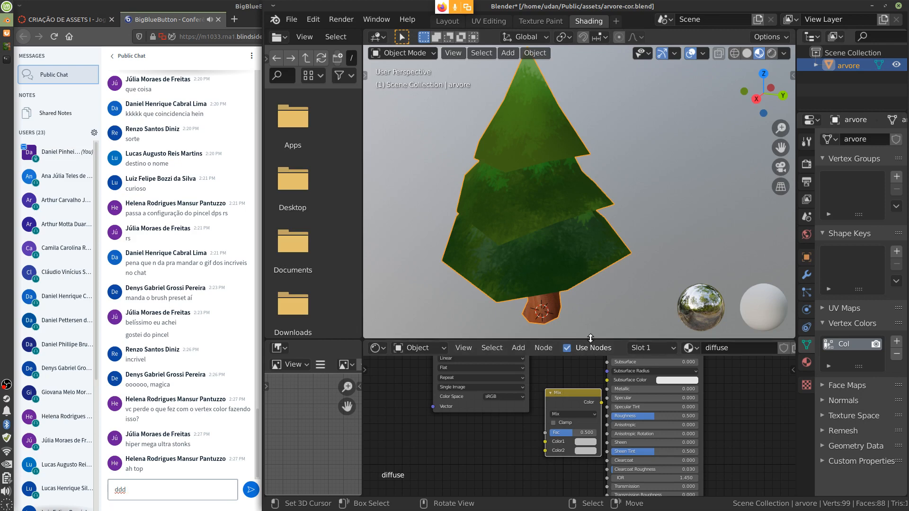
click(593, 334)
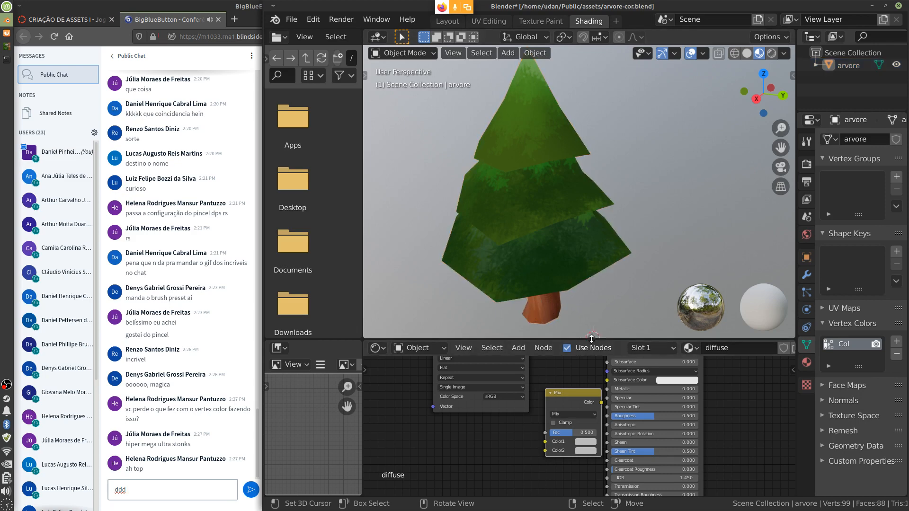
Step: Enlarge the node editor over the 3D viewport and spread the arvore-textura.png and Mix nodes away from the Principled BSDF
drag(592, 340, 591, 171)
click(484, 246)
drag(484, 245, 438, 243)
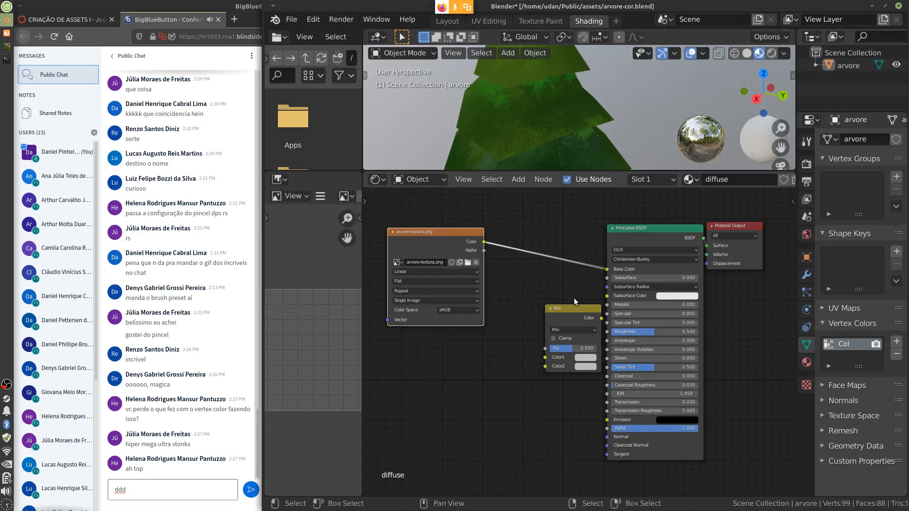
drag(572, 307, 547, 291)
Step: Add a Vertex Color node, feed the texture into Color1 and the vertex color into Color2, and link Mix to Base Color
key(shift+a)
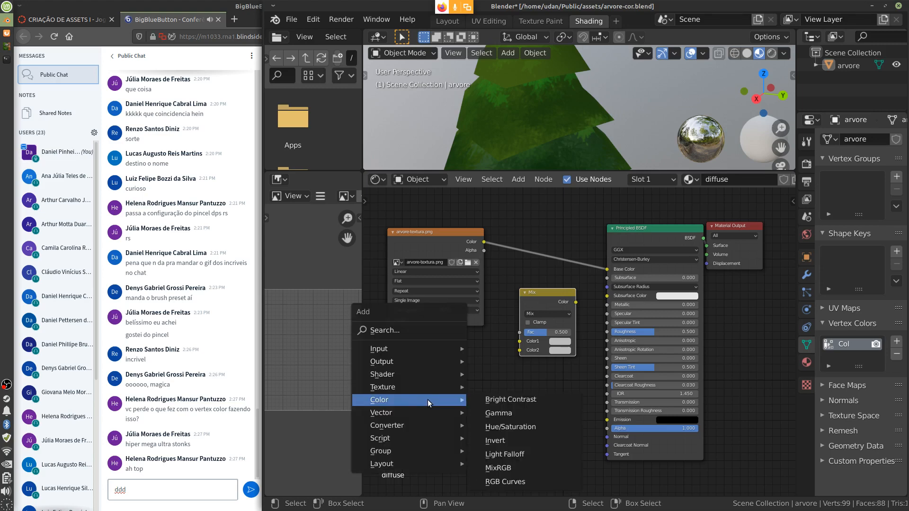
mouse_move(421, 347)
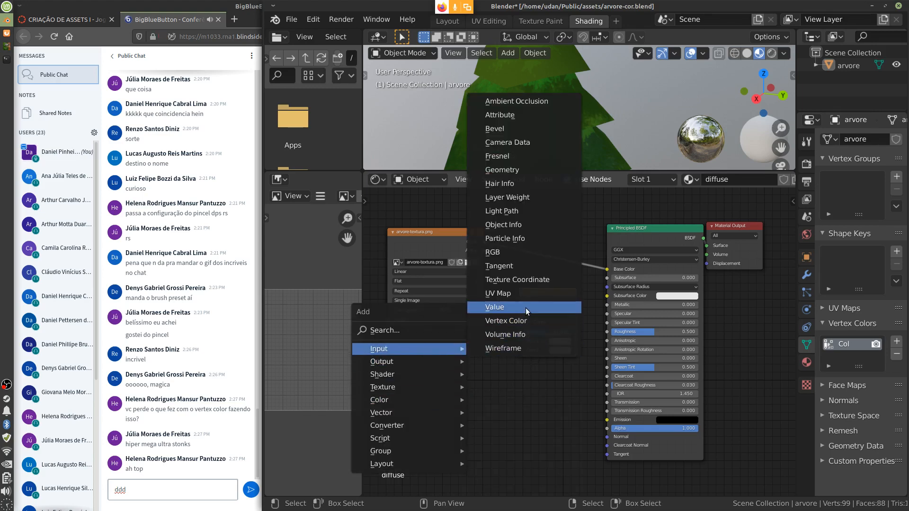
click(520, 321)
click(464, 368)
drag(456, 375, 519, 351)
drag(483, 243, 520, 342)
mouse_move(575, 302)
mouse_down()
mouse_move(607, 268)
mouse_move(590, 294)
mouse_move(554, 264)
mouse_up()
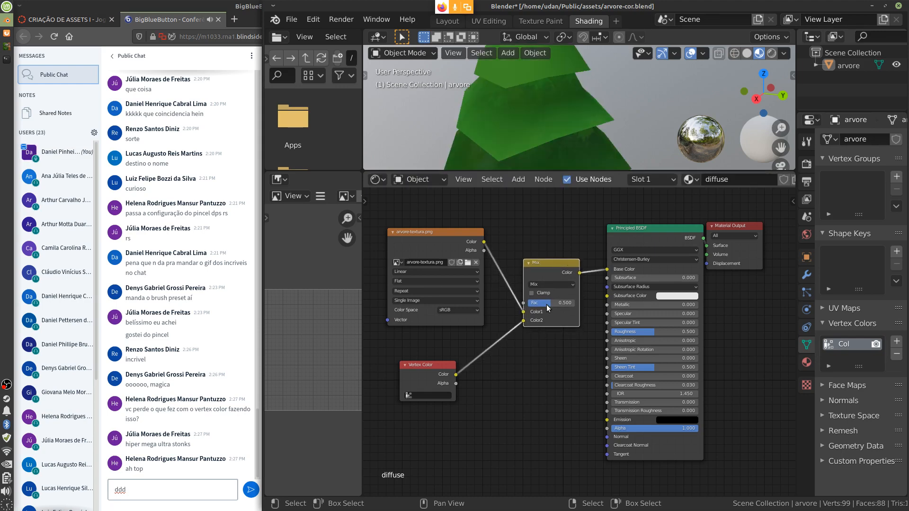
Step: Switch the Mix node's blending mode to Multiply and try higher factor values
mouse_move(546, 305)
mouse_down()
mouse_move(573, 305)
mouse_move(562, 307)
mouse_up()
click(553, 285)
click(555, 315)
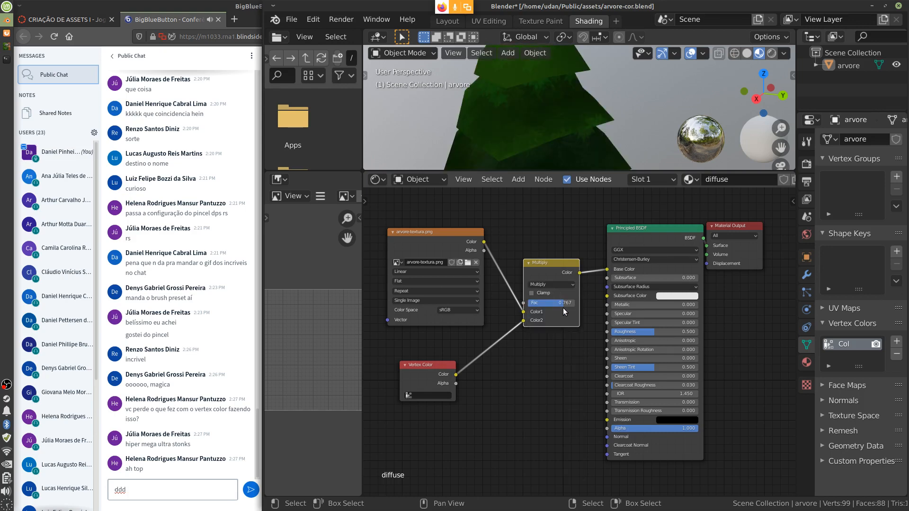
drag(556, 306, 575, 307)
Step: Change the color mix node's blending mode to Lighten with a factor of 0.339
click(550, 285)
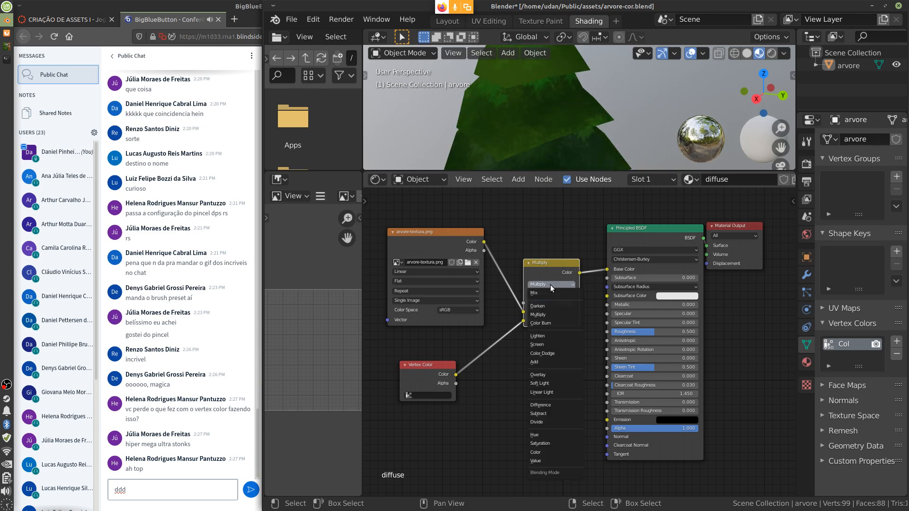
click(553, 334)
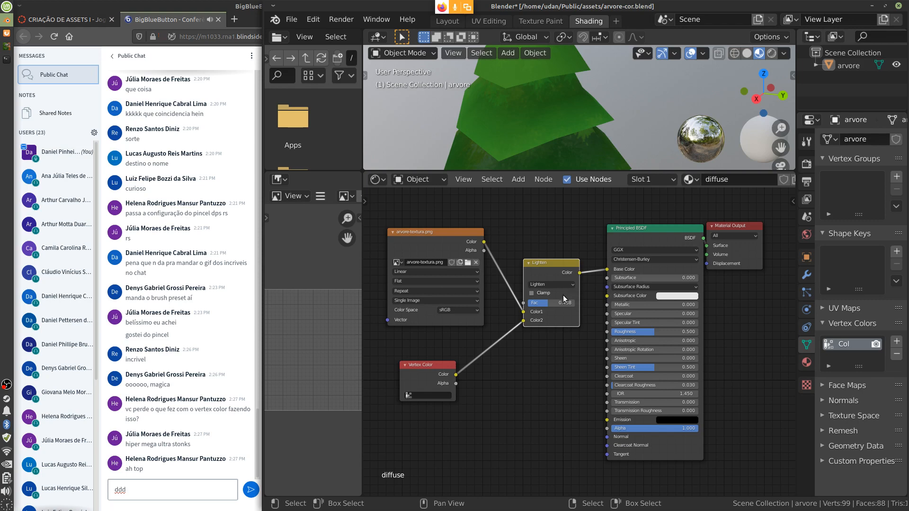
mouse_move(545, 306)
mouse_down()
mouse_move(555, 304)
mouse_move(542, 308)
mouse_up()
Step: Tidy the node layout by moving the Vertex Color, texture, Lighten, Principled BSDF and Material Output nodes closer together
drag(428, 375, 454, 356)
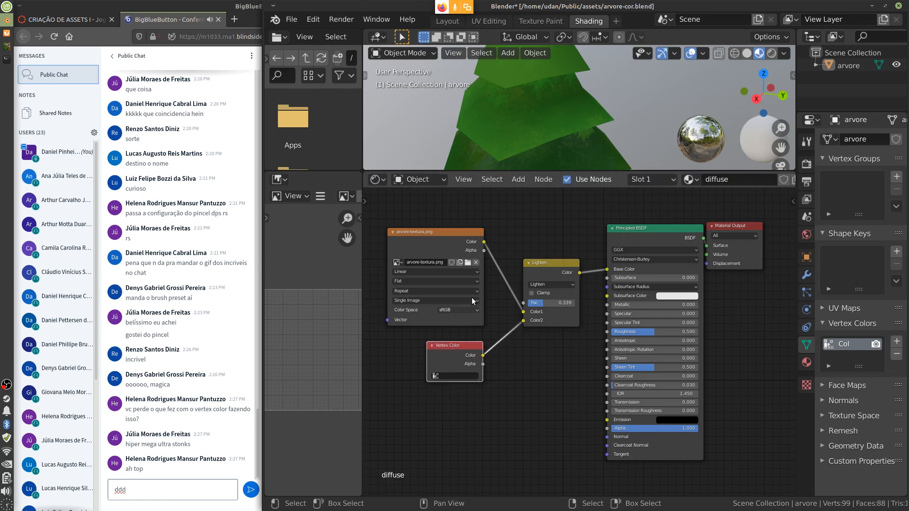
drag(467, 234, 482, 234)
drag(565, 263, 568, 240)
drag(458, 349, 468, 346)
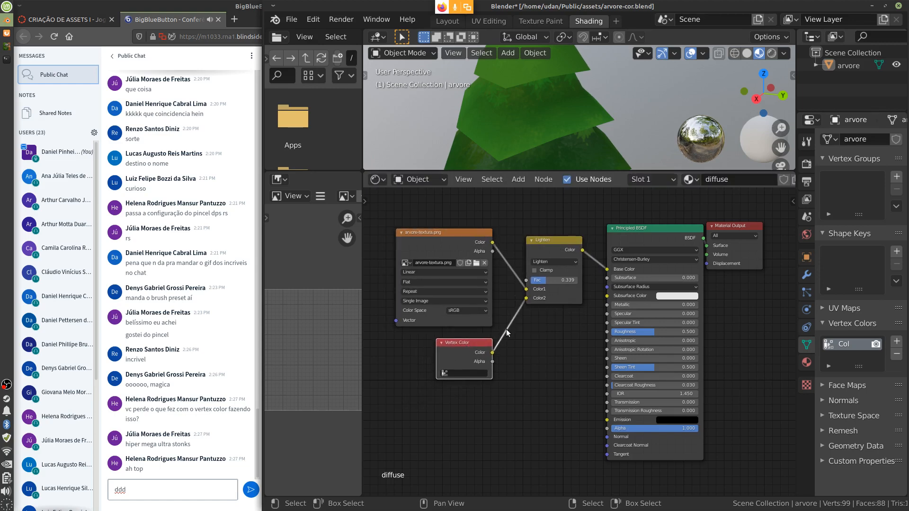
drag(687, 236, 672, 222)
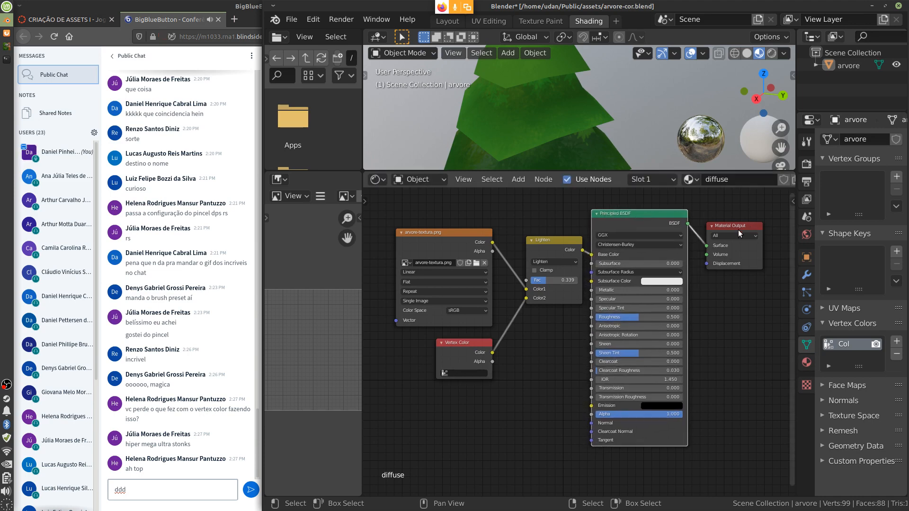
drag(732, 225, 728, 219)
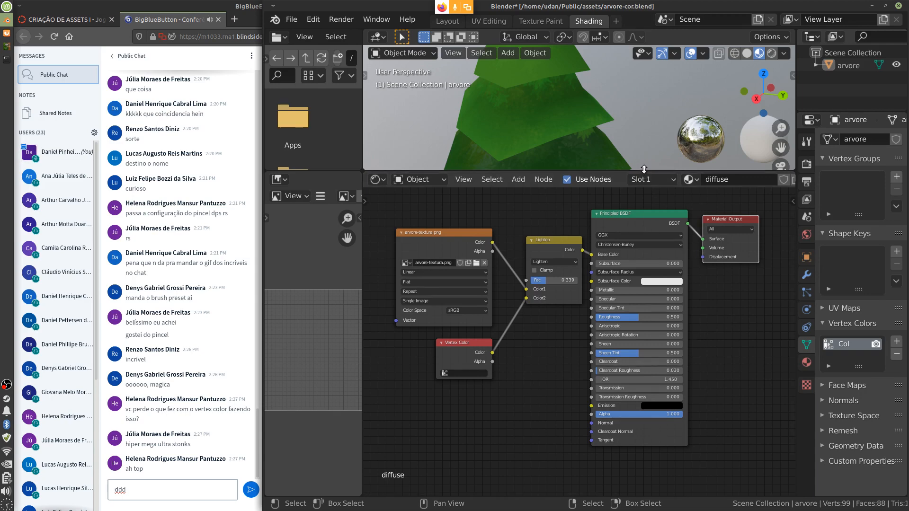
Step: Enlarge the 3D viewport over the node editor and examine the tree's blended colors from other angles
drag(643, 169, 650, 283)
middle_drag(598, 237, 605, 154)
middle_drag(676, 202, 631, 248)
Step: Delete the Vertex Color and Lighten nodes and connect the arvore-textura.png color directly to the Principled BSDF's Base Color
drag(478, 399, 470, 400)
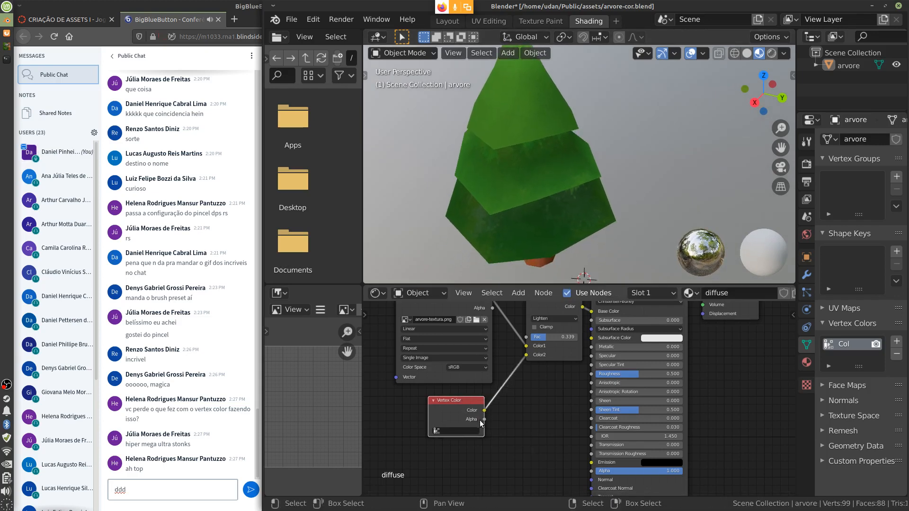
key(Delete)
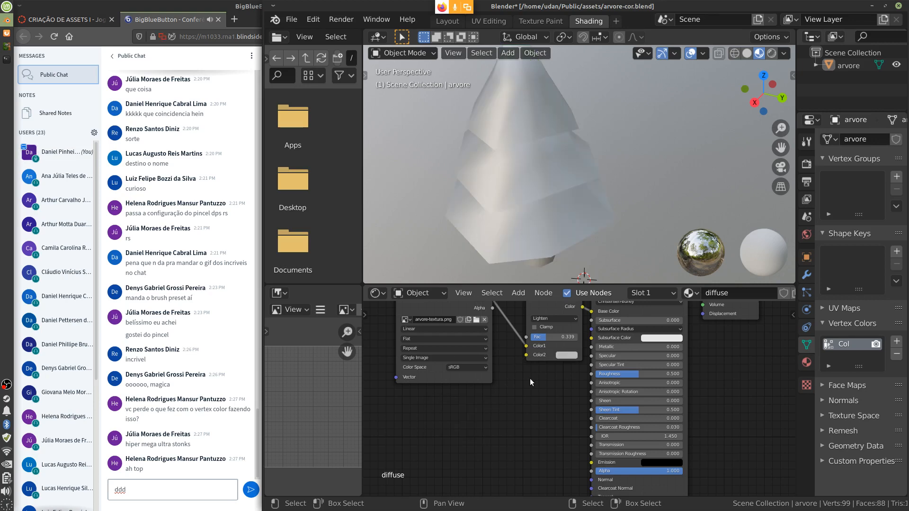
middle_drag(547, 326, 530, 379)
click(510, 407)
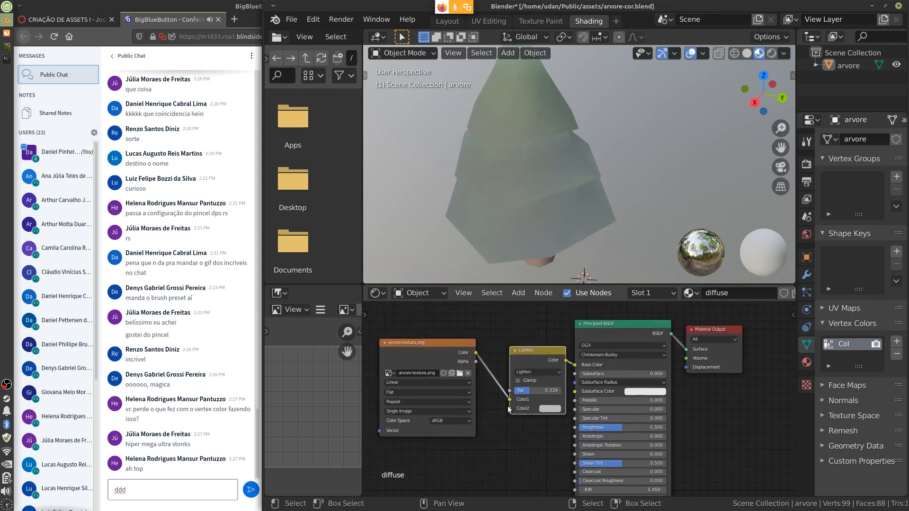
mouse_move(509, 399)
mouse_down()
mouse_move(573, 365)
mouse_move(564, 361)
mouse_move(519, 402)
mouse_up()
key(Delete)
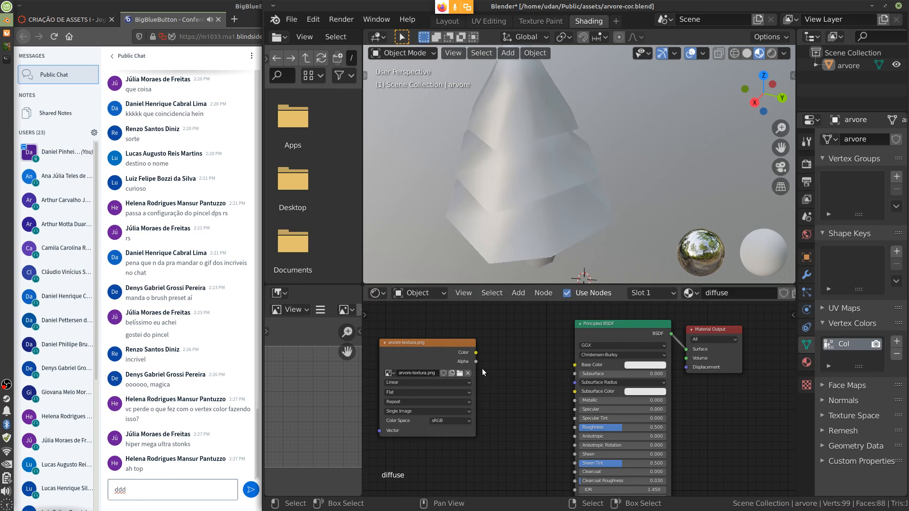
drag(475, 352, 574, 365)
Step: Arrange the arvore-textura.png, Principled BSDF and Material Output nodes close together in a row
drag(451, 345, 516, 350)
middle_drag(709, 413, 683, 405)
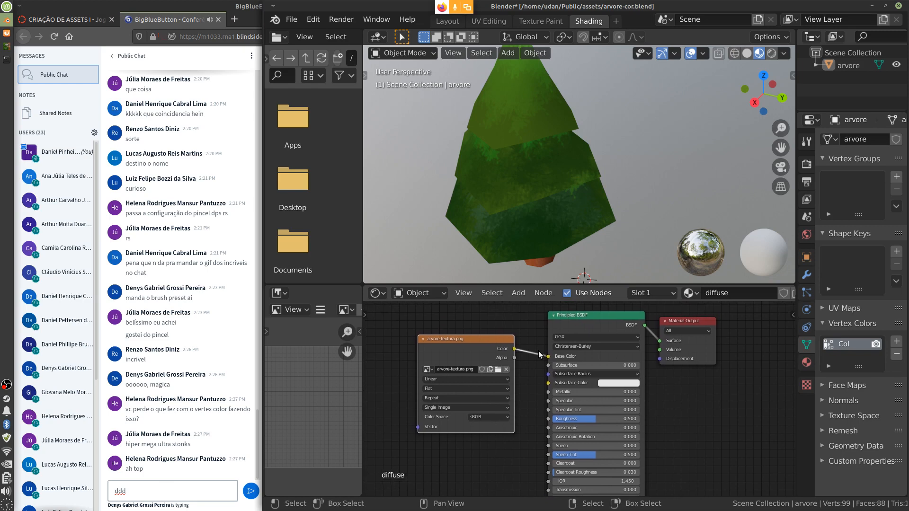
drag(487, 341, 495, 343)
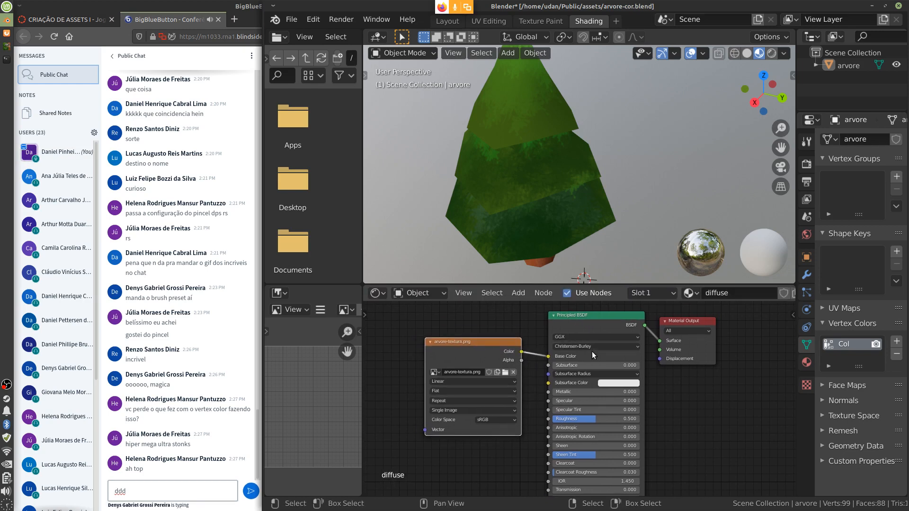
key(g)
click(583, 322)
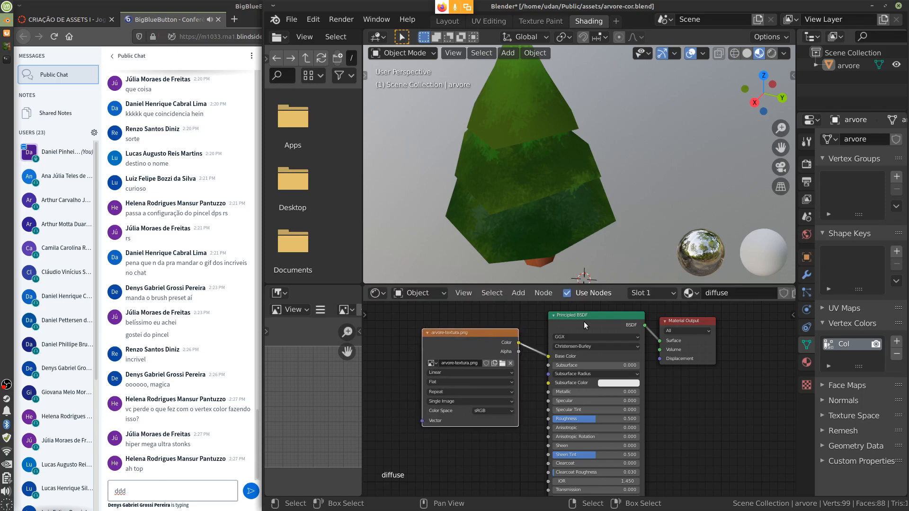
drag(583, 322, 568, 319)
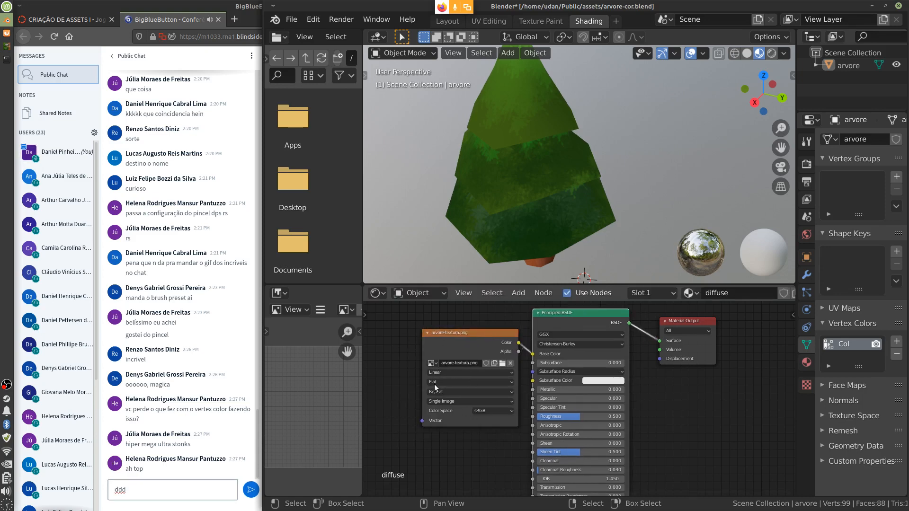
drag(489, 336, 488, 338)
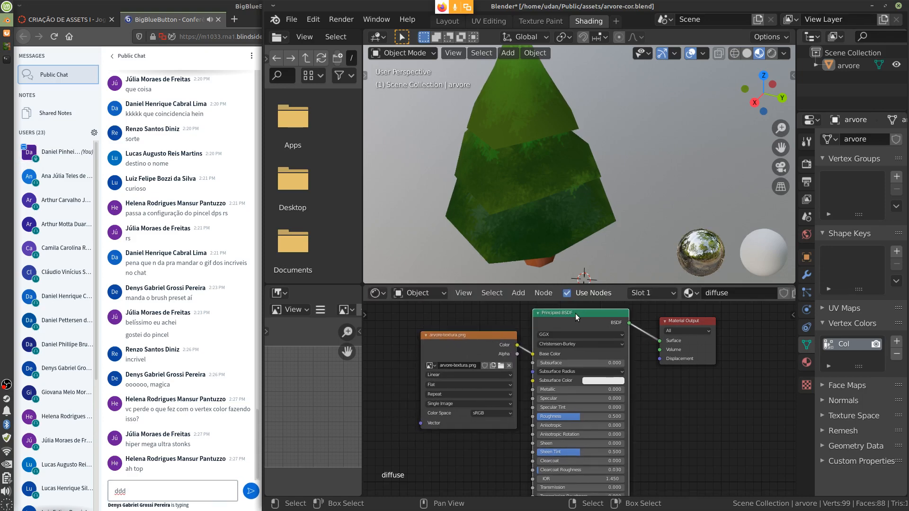
drag(575, 313, 620, 314)
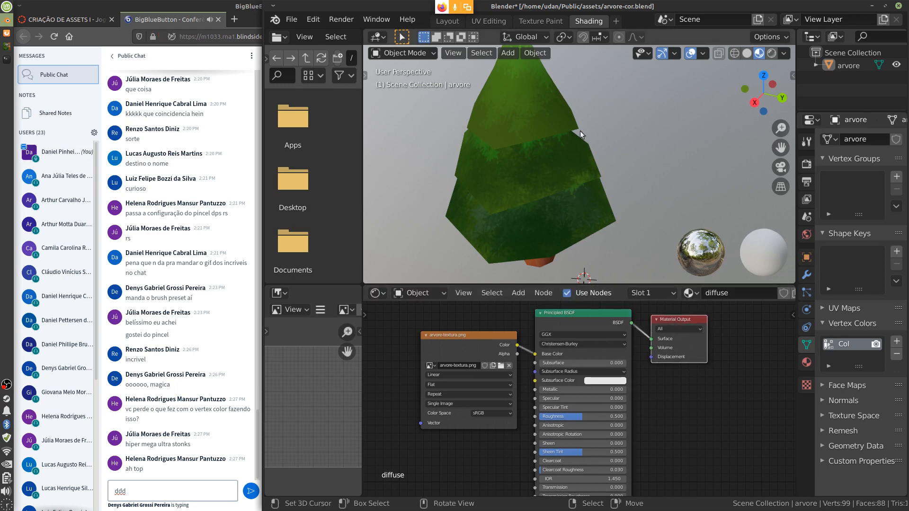
Step: Switch to the Texture Paint workspace and set the 3D viewport's shading to Flat lighting
click(541, 20)
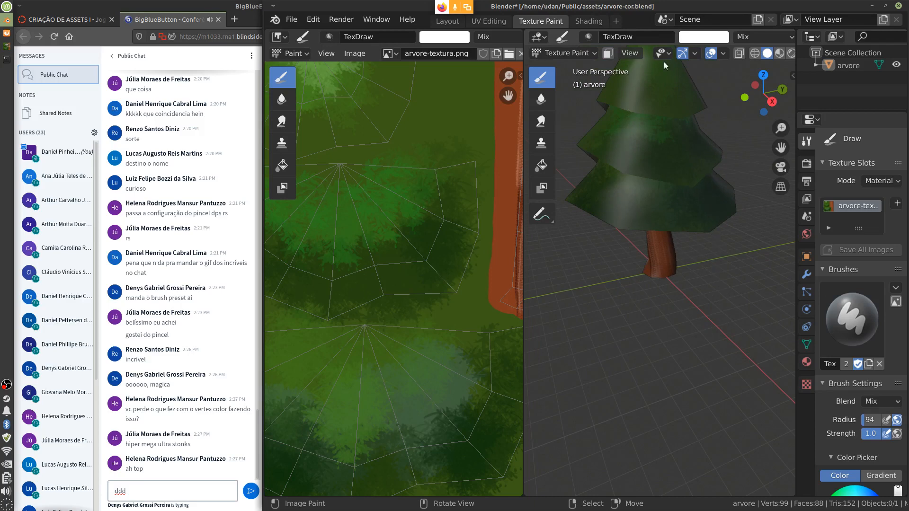
scroll(771, 57, down, 2)
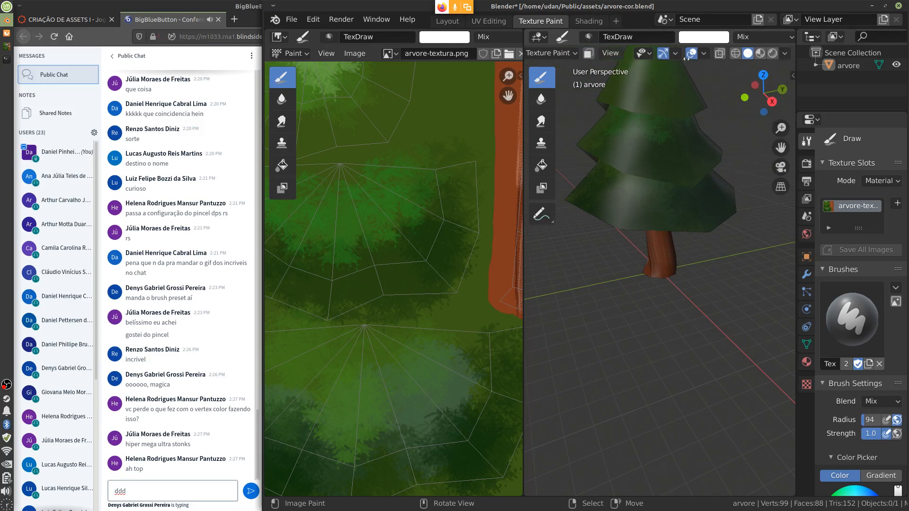
click(785, 54)
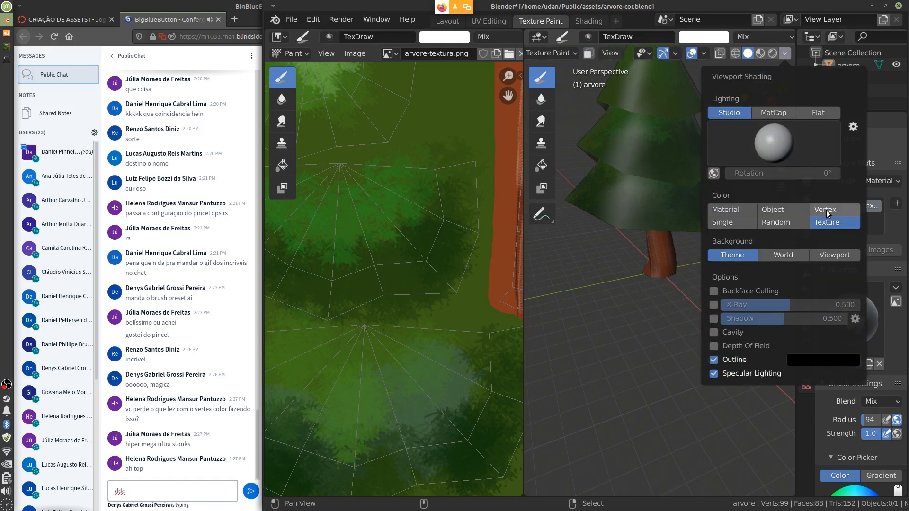
click(817, 113)
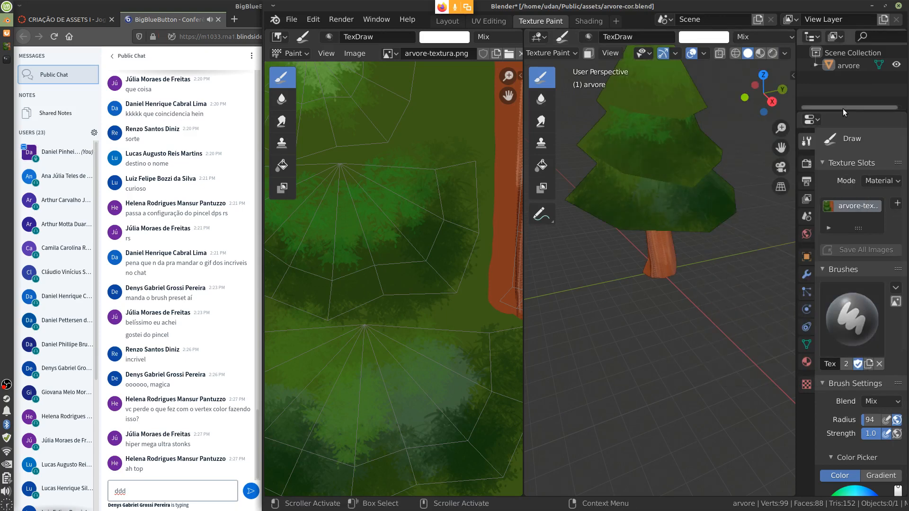
Step: Enlarge the properties editor in height and width and bring the brush's color picker into view
drag(843, 112, 844, 91)
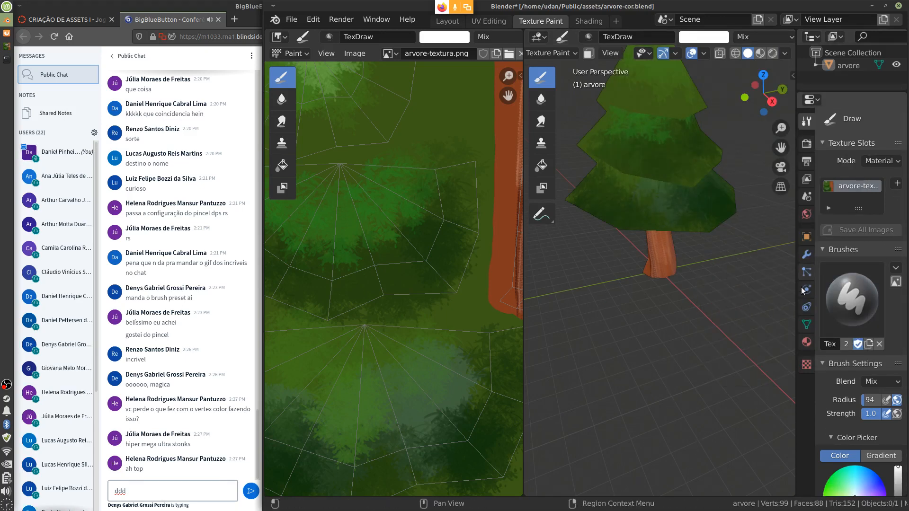
drag(795, 297, 751, 296)
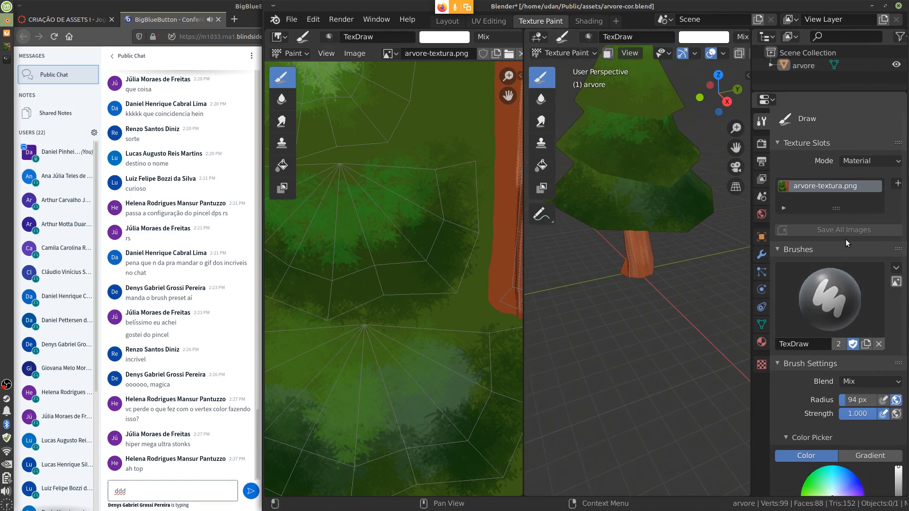
drag(903, 207, 903, 270)
Step: Set the TexDraw brush to a bright green color with a radius of 18 px
drag(831, 396, 848, 378)
click(829, 198)
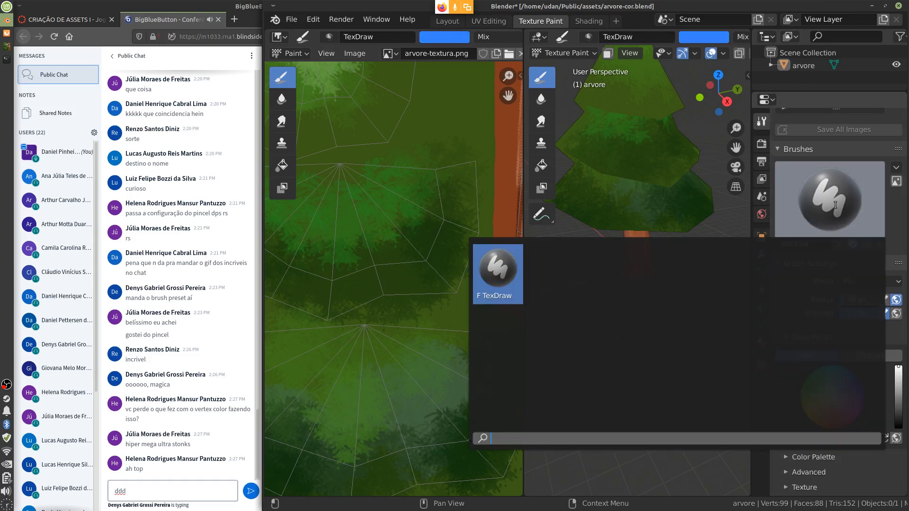
click(813, 381)
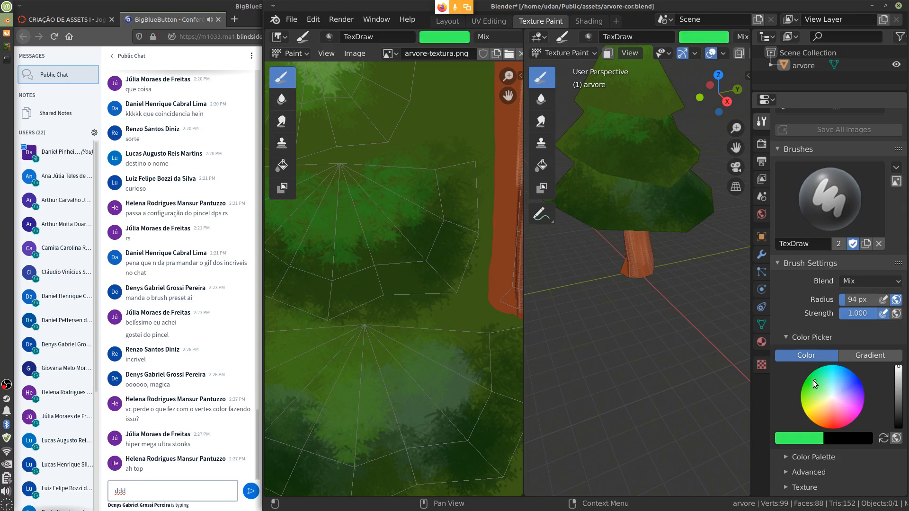
key(f)
click(627, 224)
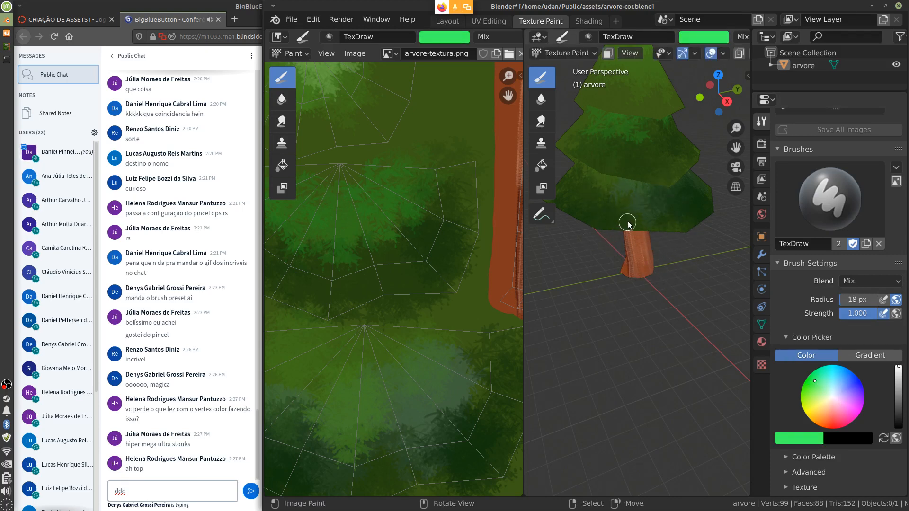
Step: Undo a test stroke on the lowest foliage tier and paint short bright green strokes around the tree's middle tier
drag(615, 200, 656, 216)
key(ctrl+z)
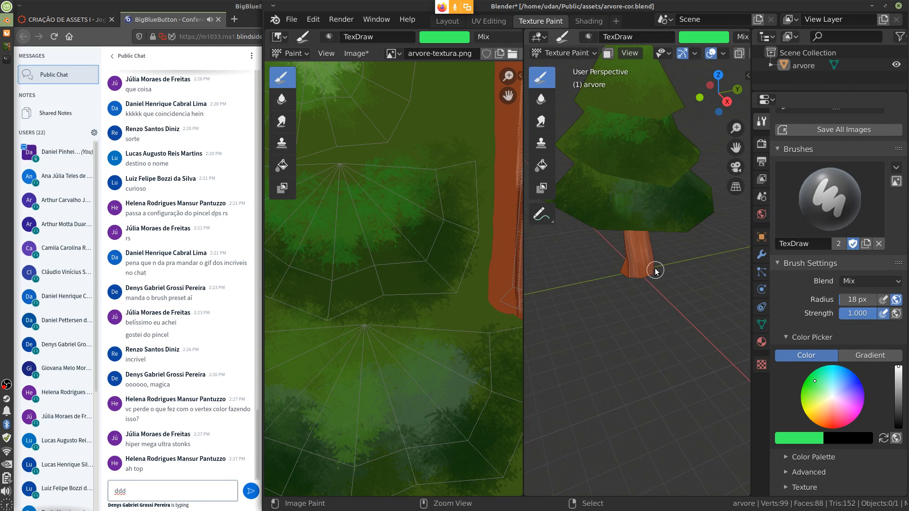
shift+middle_drag(655, 239, 665, 311)
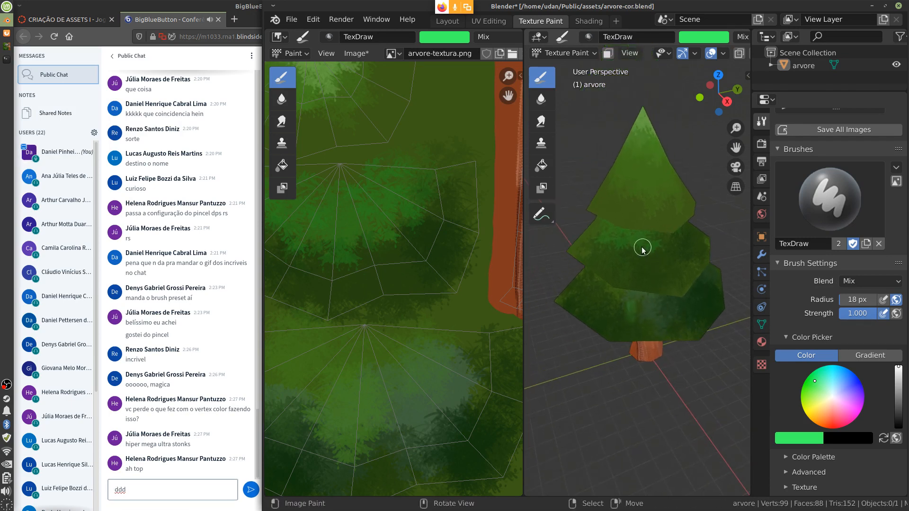
scroll(645, 249, up, 2)
mouse_move(646, 256)
mouse_down()
mouse_move(681, 266)
mouse_move(597, 251)
mouse_move(631, 285)
mouse_move(691, 260)
mouse_move(691, 239)
mouse_up()
scroll(416, 322, down, 1)
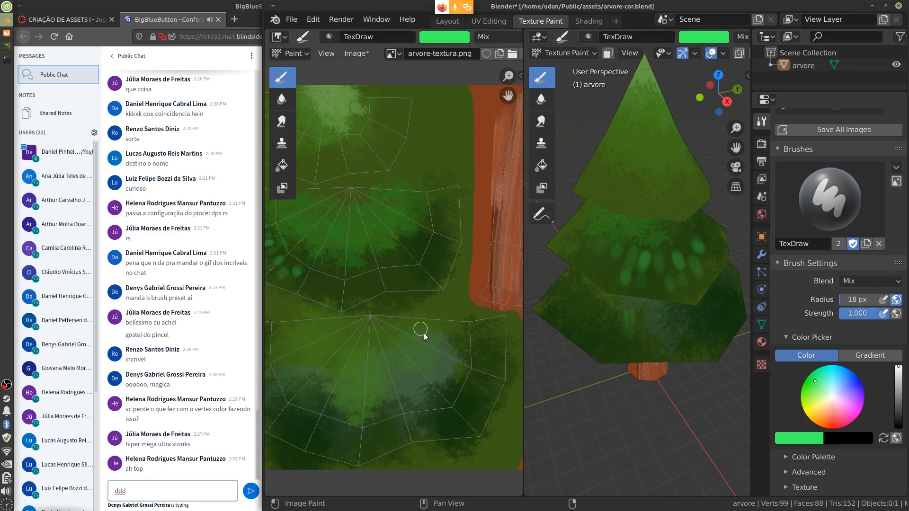
scroll(422, 330, down, 1)
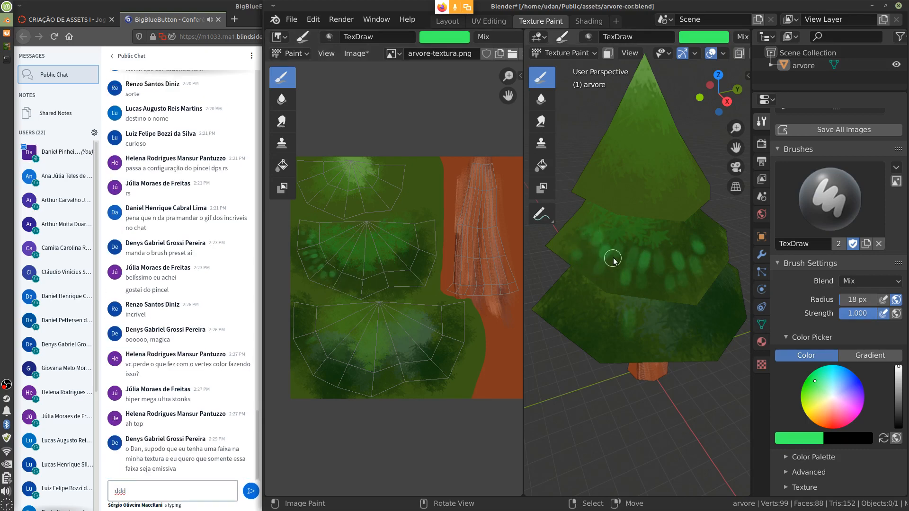
middle_drag(606, 300, 698, 249)
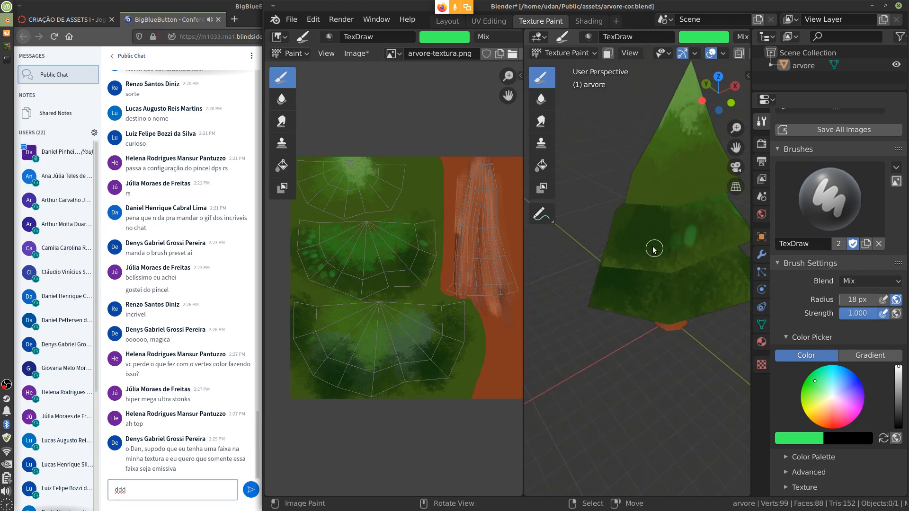
Step: Continue the short bright green strokes around the middle and lowest foliage tiers and start them on the top tier
mouse_move(654, 249)
mouse_down()
mouse_move(627, 249)
mouse_move(651, 217)
mouse_move(664, 252)
mouse_move(714, 227)
mouse_move(714, 243)
mouse_up()
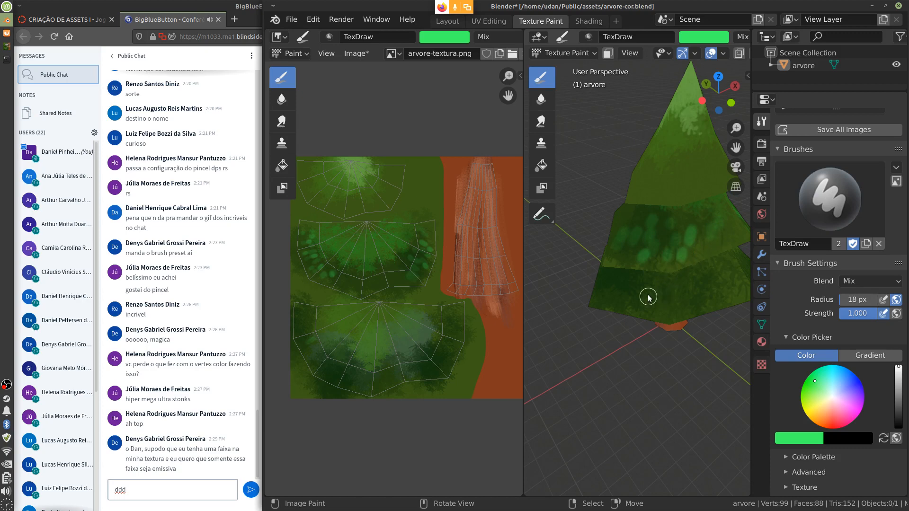
middle_drag(648, 297, 637, 229)
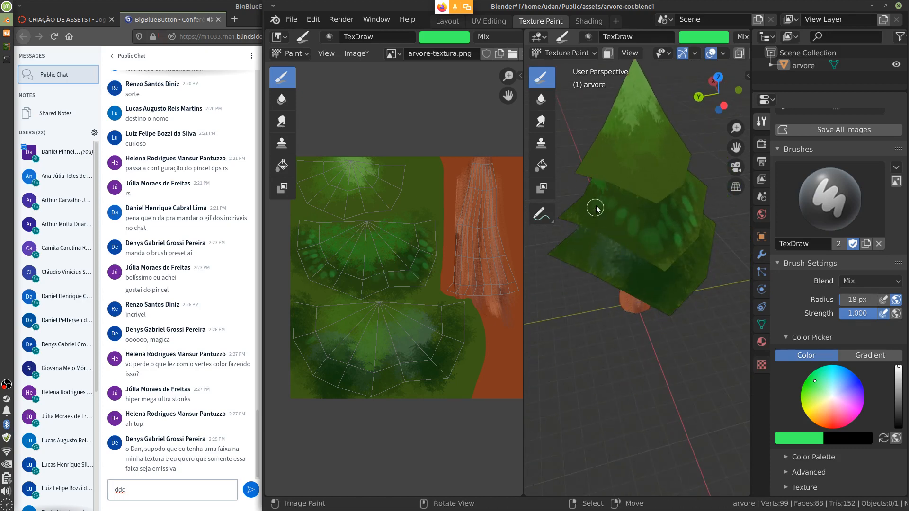
drag(613, 265, 672, 289)
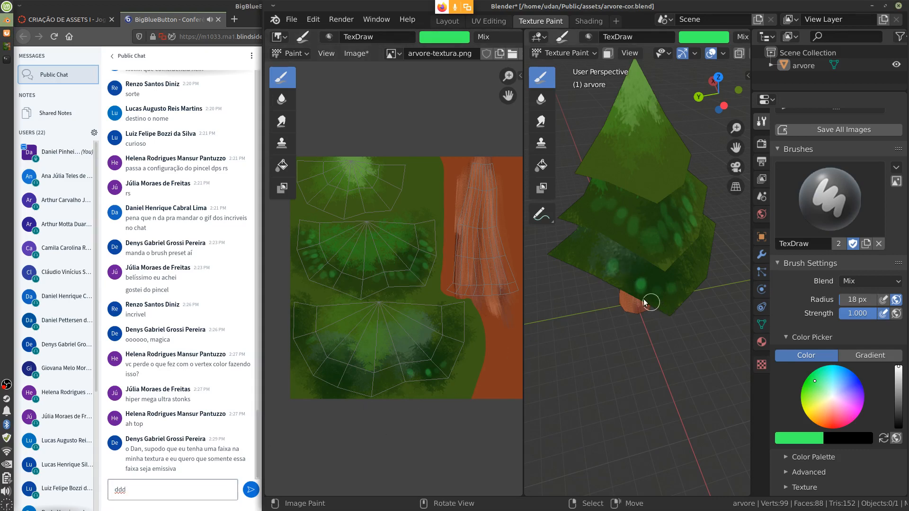
alt+drag(595, 321, 710, 304)
mouse_move(629, 299)
alt+shift+mouse_down()
mouse_move(675, 270)
mouse_move(648, 288)
alt+shift+mouse_up()
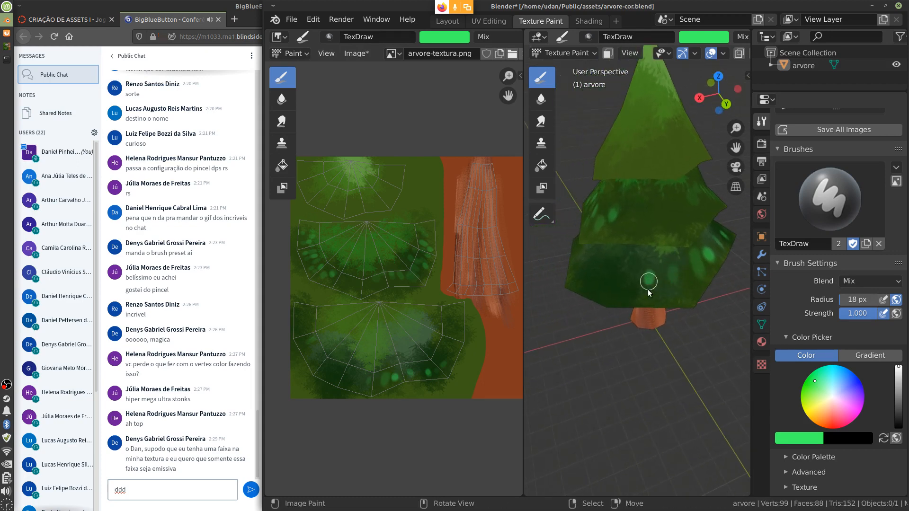
mouse_move(629, 255)
mouse_down()
mouse_move(625, 265)
mouse_move(661, 267)
mouse_move(645, 269)
mouse_up()
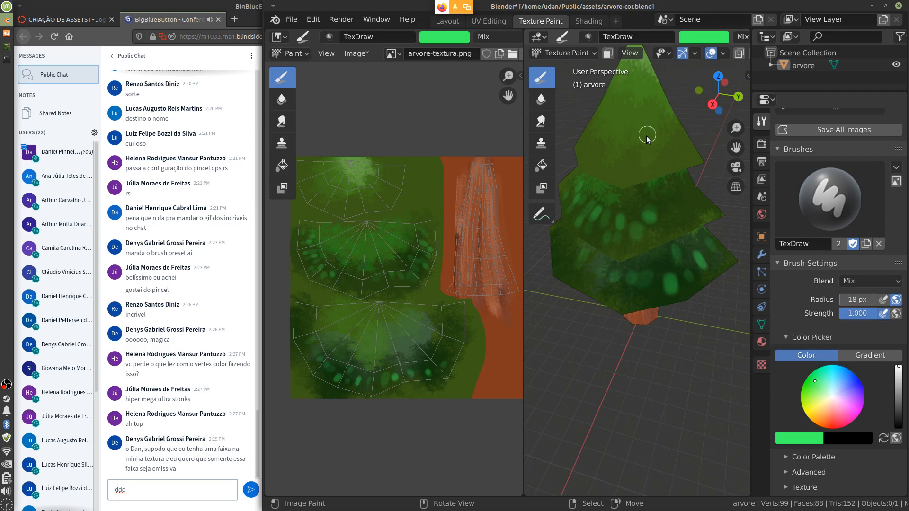
mouse_move(645, 146)
mouse_down()
mouse_move(643, 155)
mouse_move(657, 147)
mouse_up()
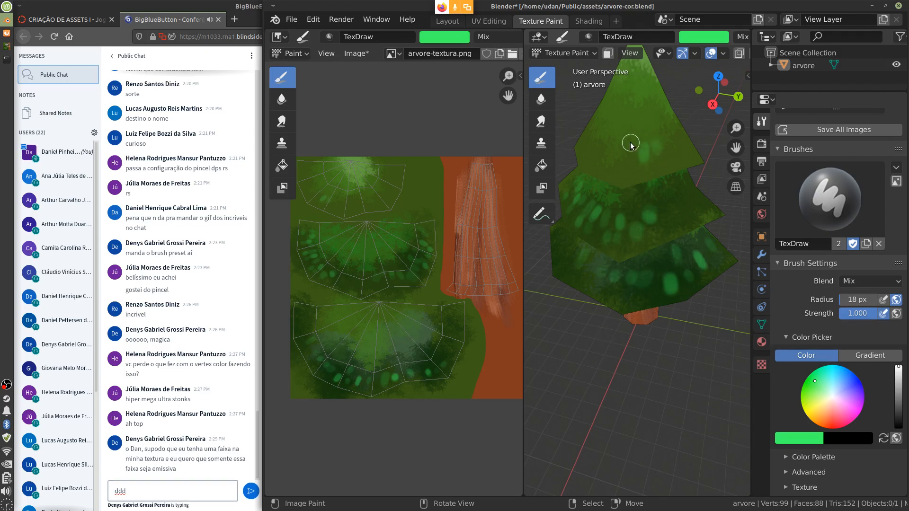
Step: Switch to GIMP and show only the arvore-UV.png layer of the tree texture
click(7, 46)
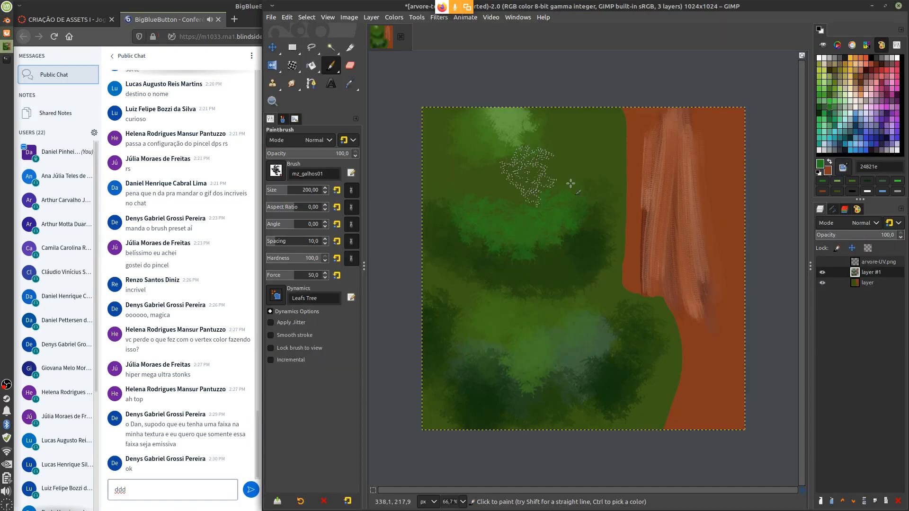
click(822, 261)
shift+click(821, 262)
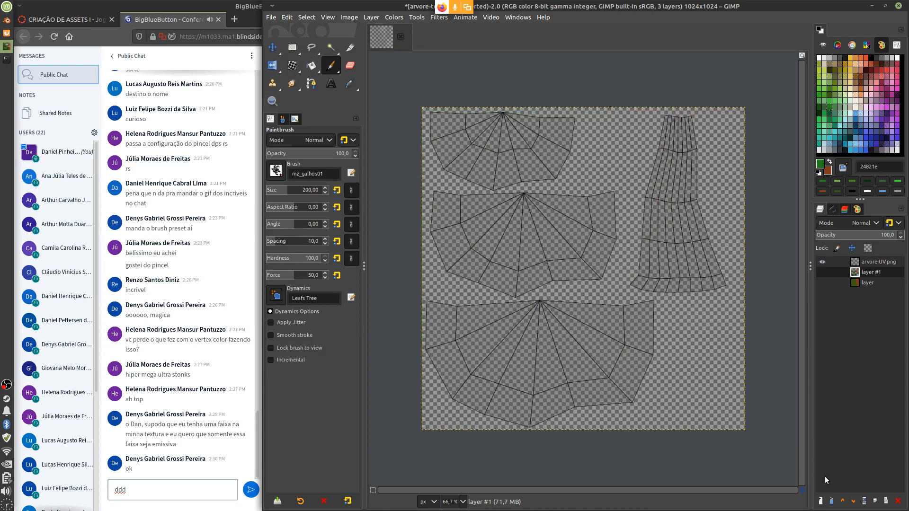
Step: Add a new layer above layer #1 and fill it with black
click(820, 503)
click(877, 499)
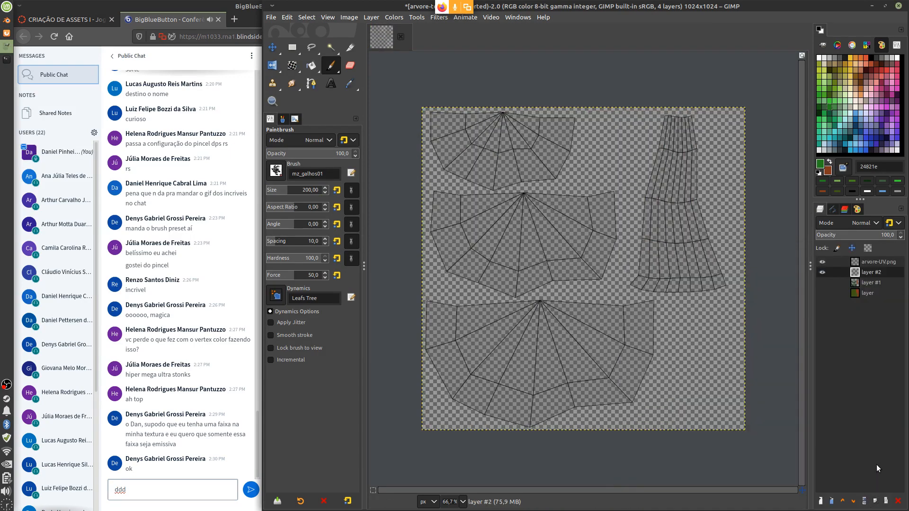
key(d)
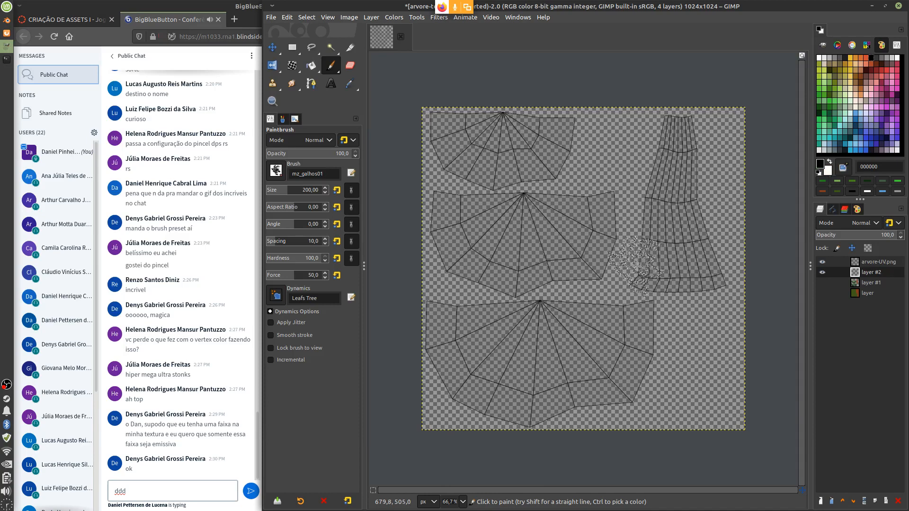
key(ctrl+comma)
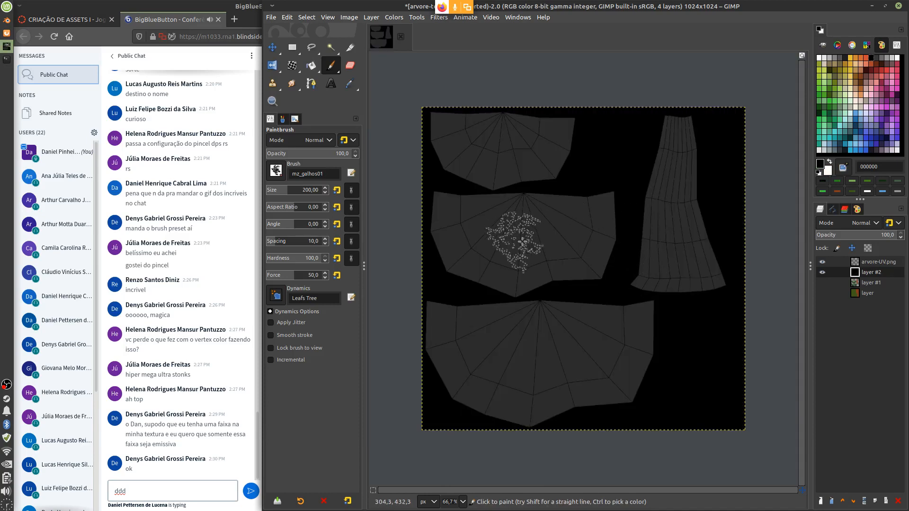
Step: Try painting a white band across the middle foliage island with the mz_galhos01 brush and undo the strokes
key(x)
drag(520, 242, 523, 235)
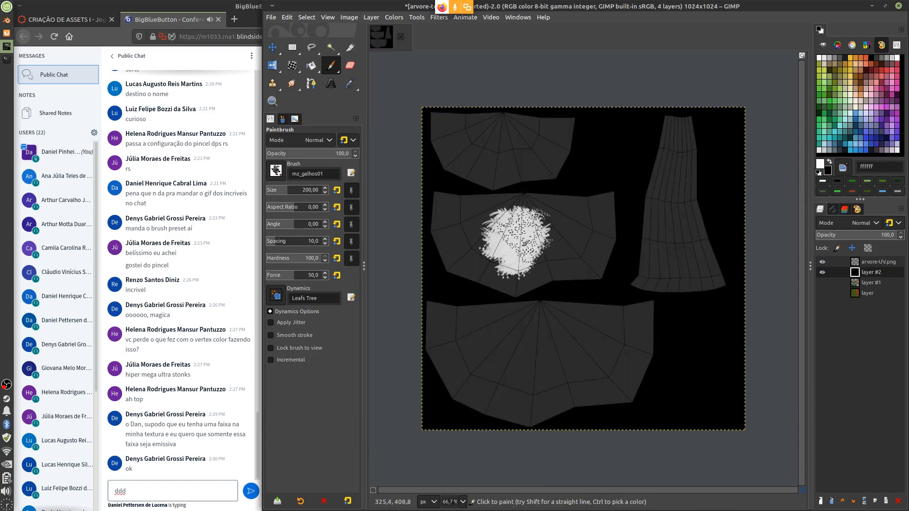
drag(452, 210, 611, 168)
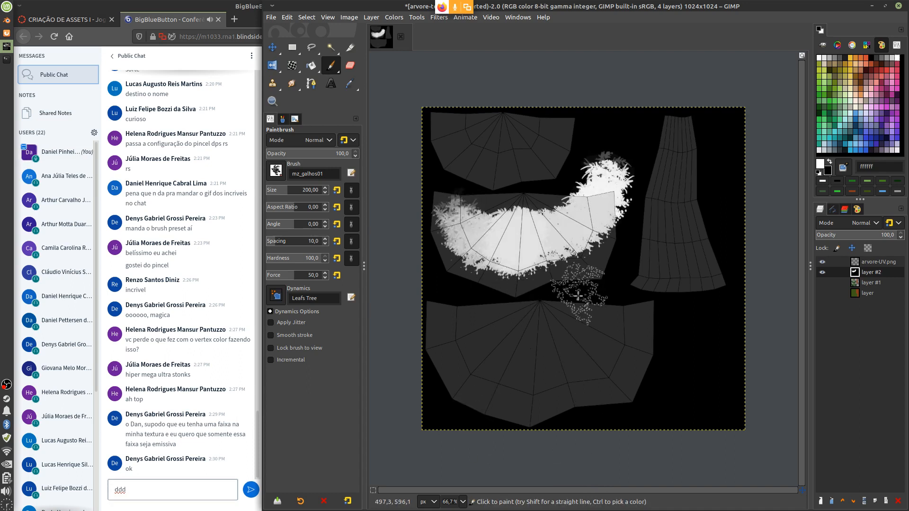
key(ctrl+z)
key(ctrl+z)
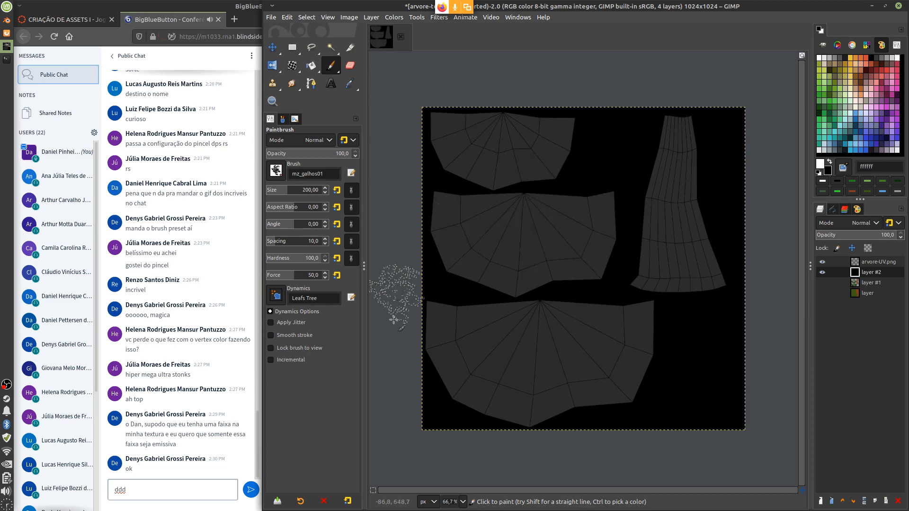
Step: Switch back to Blender and add short bright green dabs to the foliage islands directly on the 2D texture
click(7, 22)
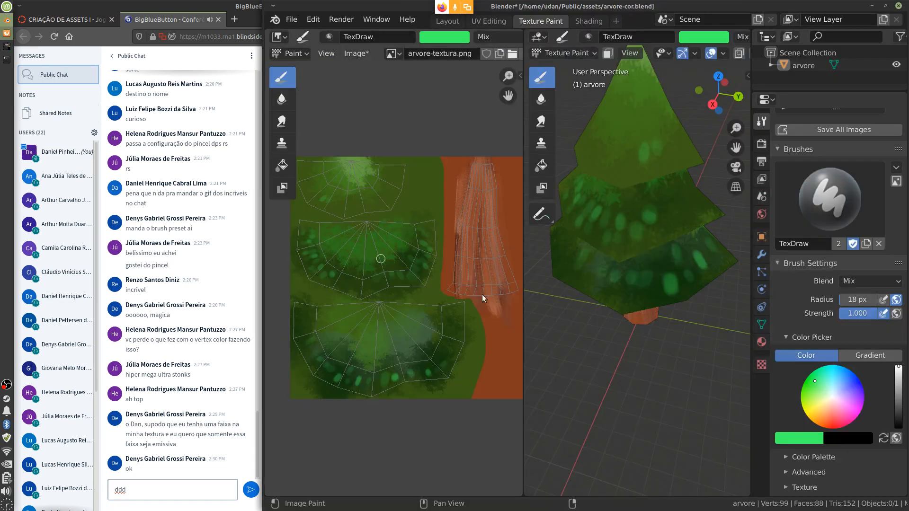
click(349, 285)
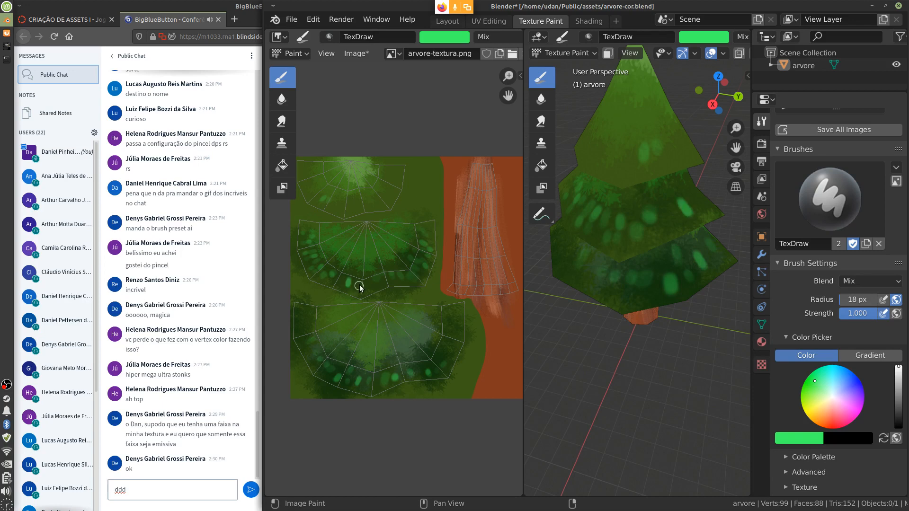
middle_drag(412, 337, 438, 352)
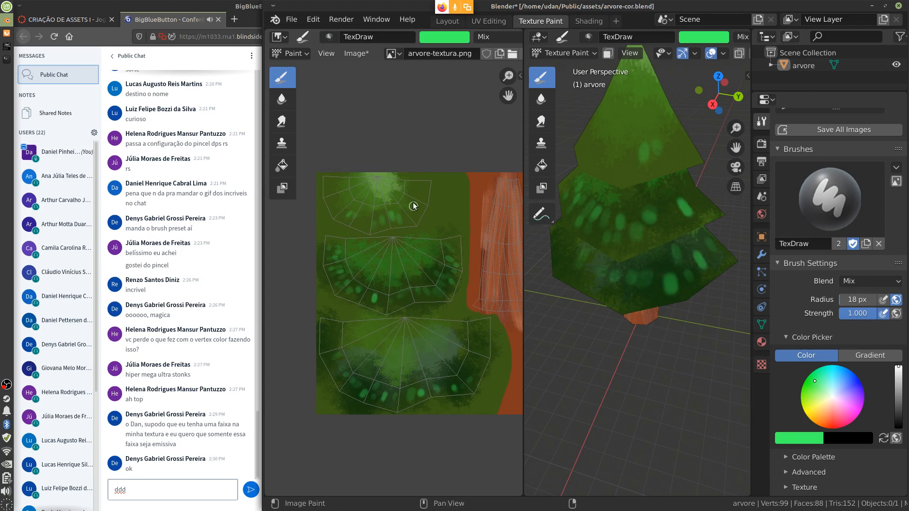
click(360, 208)
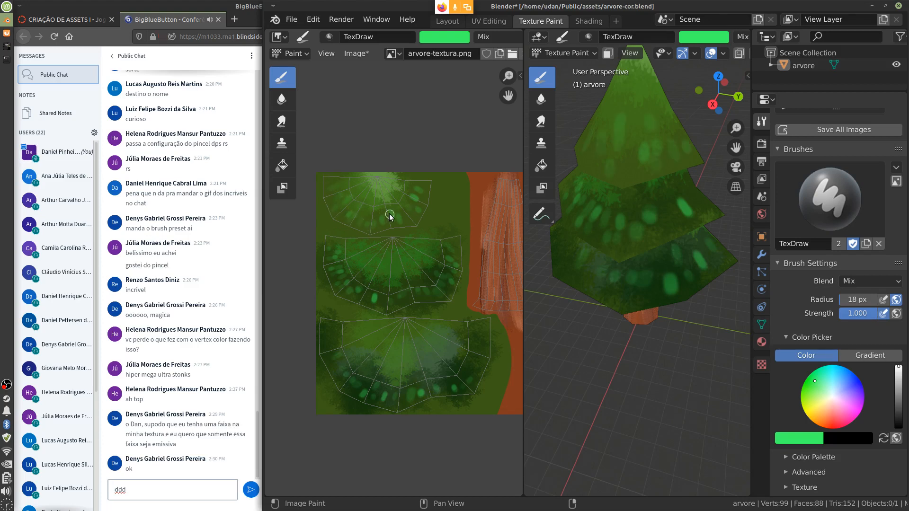
click(372, 296)
click(371, 290)
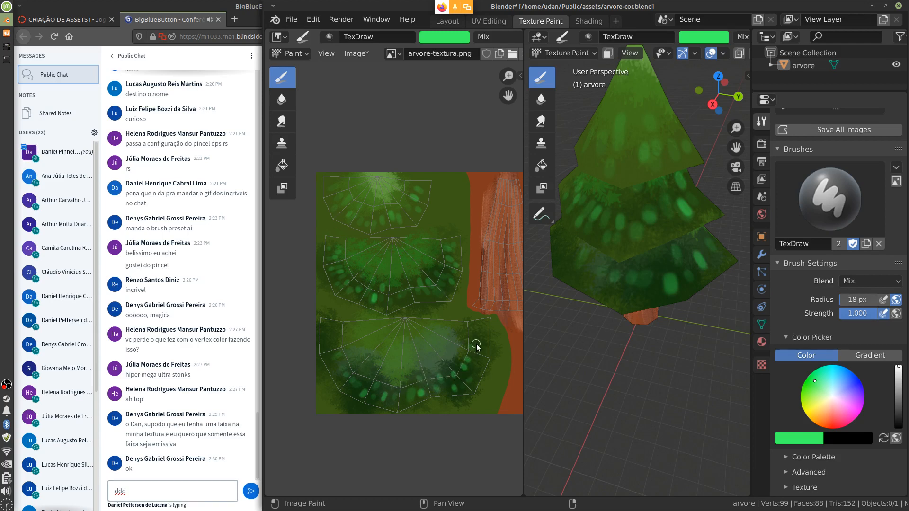
Step: Save the painted arvore-textura.png image
middle_drag(477, 385, 442, 389)
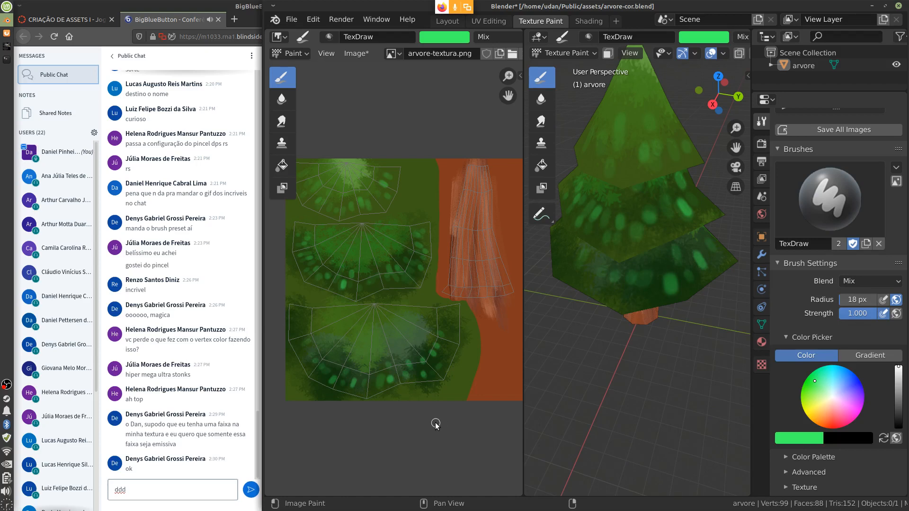
click(355, 53)
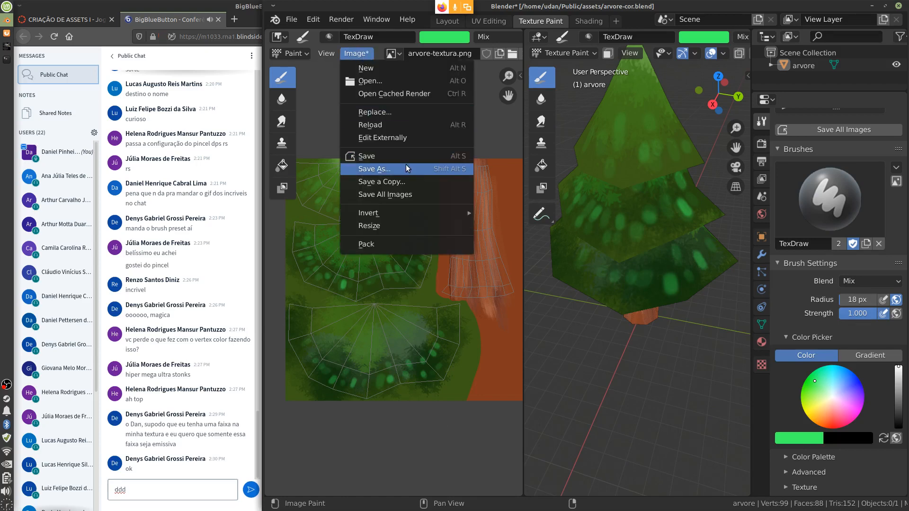
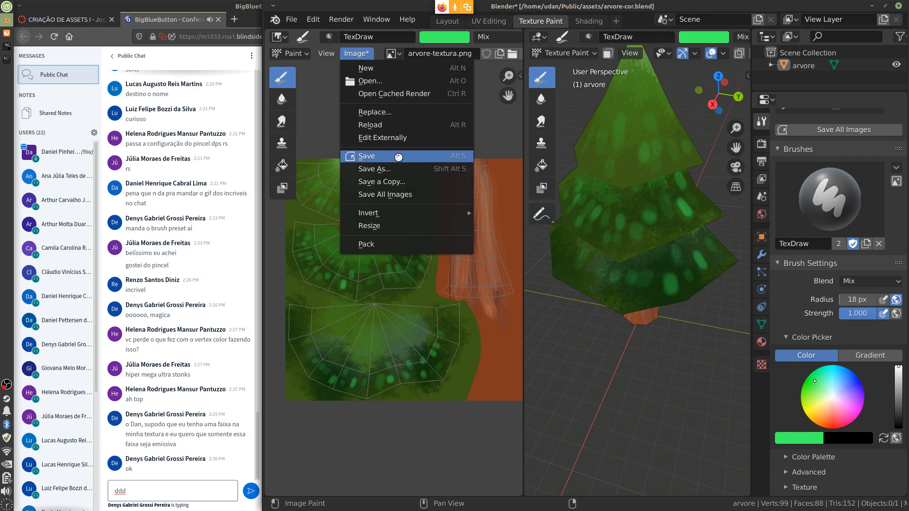
click(401, 157)
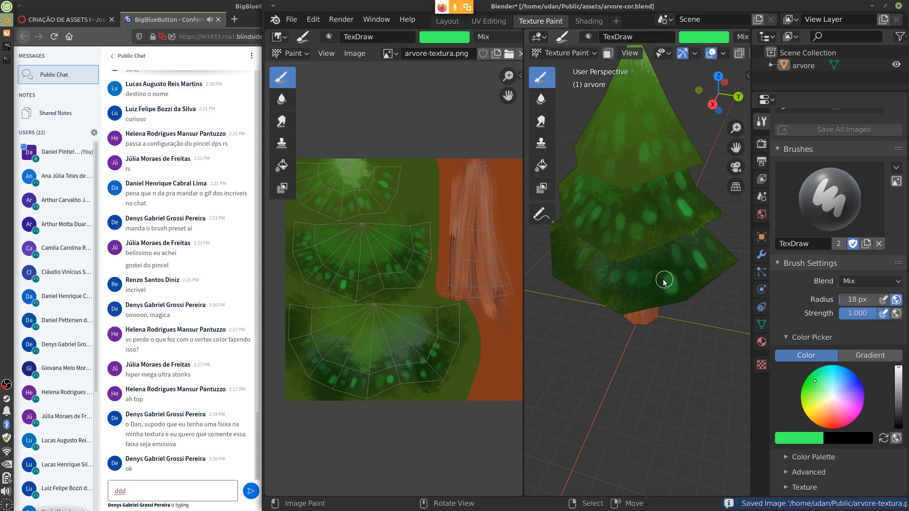
Step: Add bright green strokes to the model's lowest foliage tier and change the brush color to a darker, muted green
middle_drag(659, 277, 680, 263)
drag(683, 261, 676, 271)
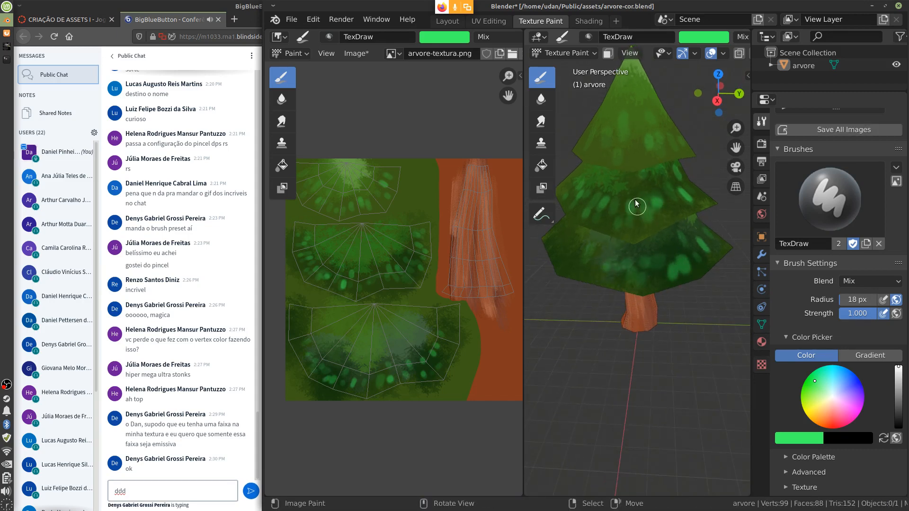
click(822, 394)
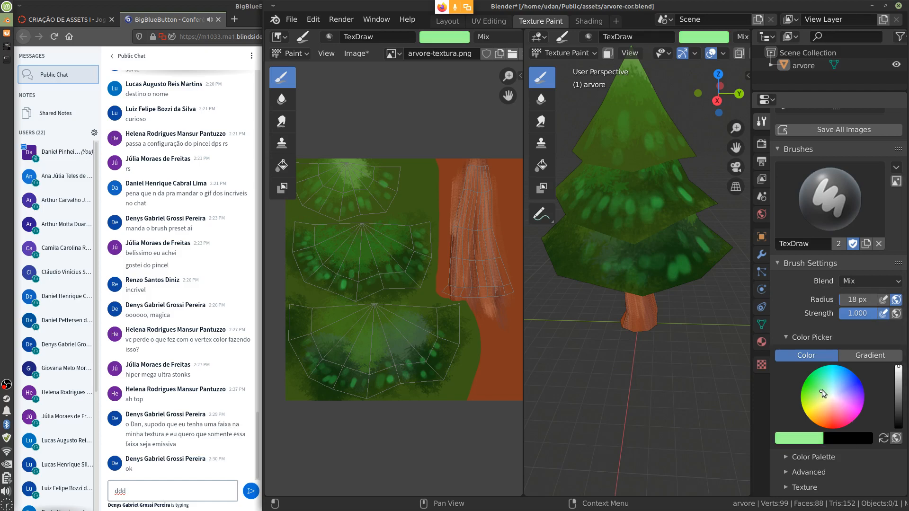
drag(898, 384, 898, 389)
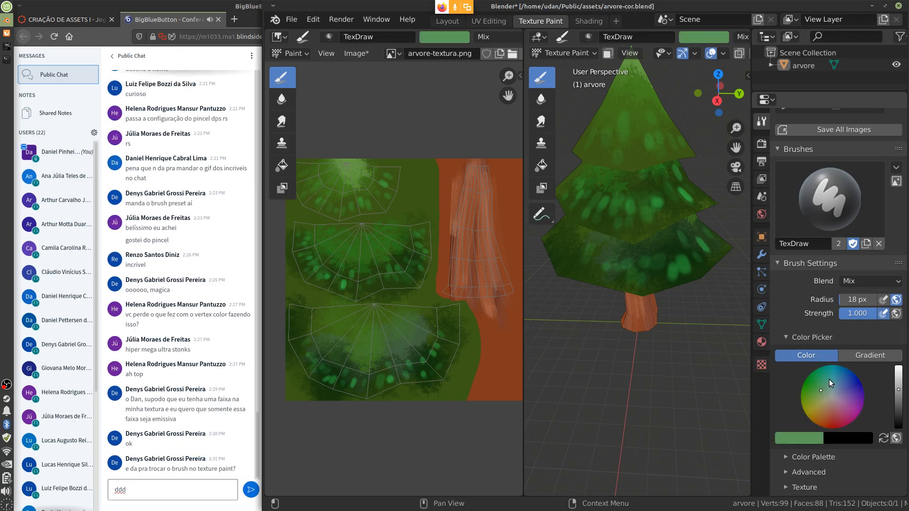
click(818, 386)
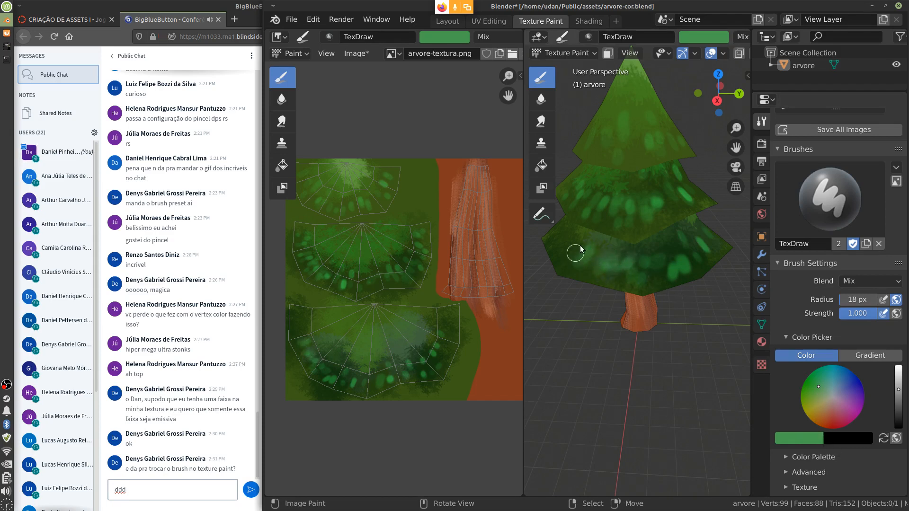
Step: Check the available brushes, keep TexDraw, and paint muted green strokes over the front of the foliage tiers
click(842, 199)
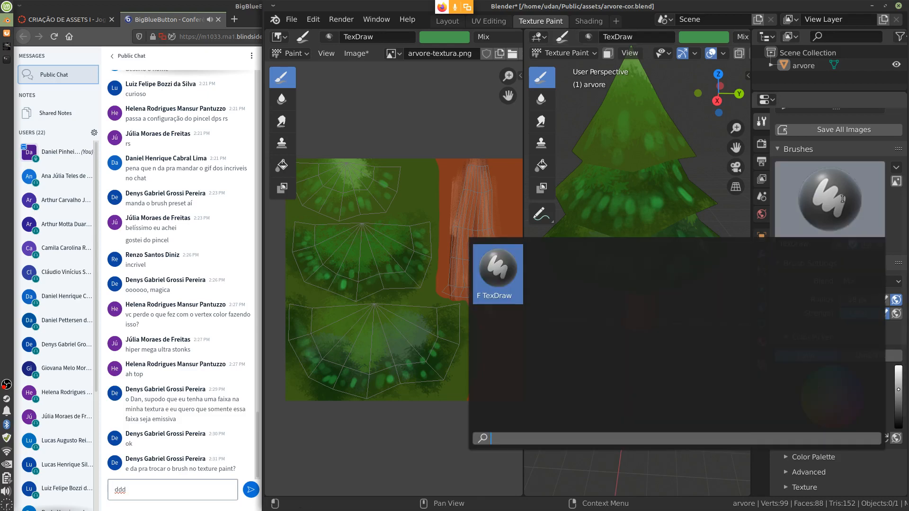
click(834, 205)
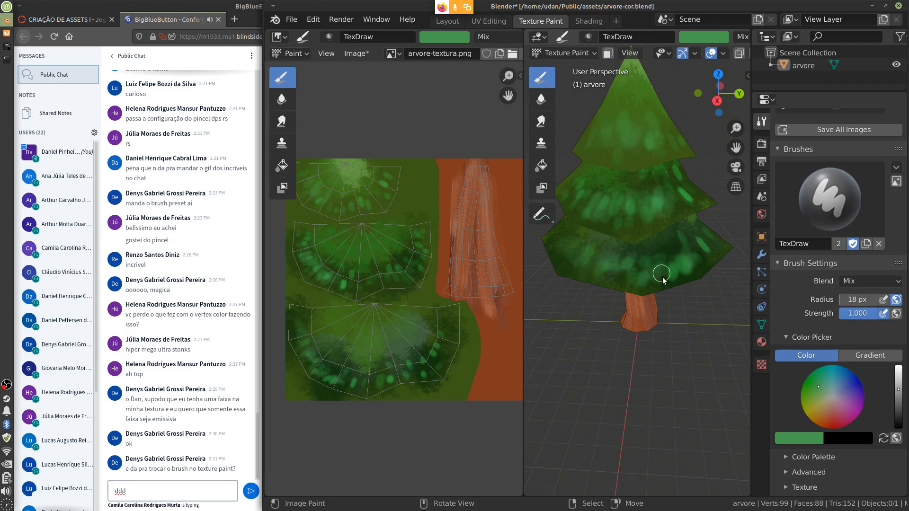
shift+middle_drag(674, 173, 658, 218)
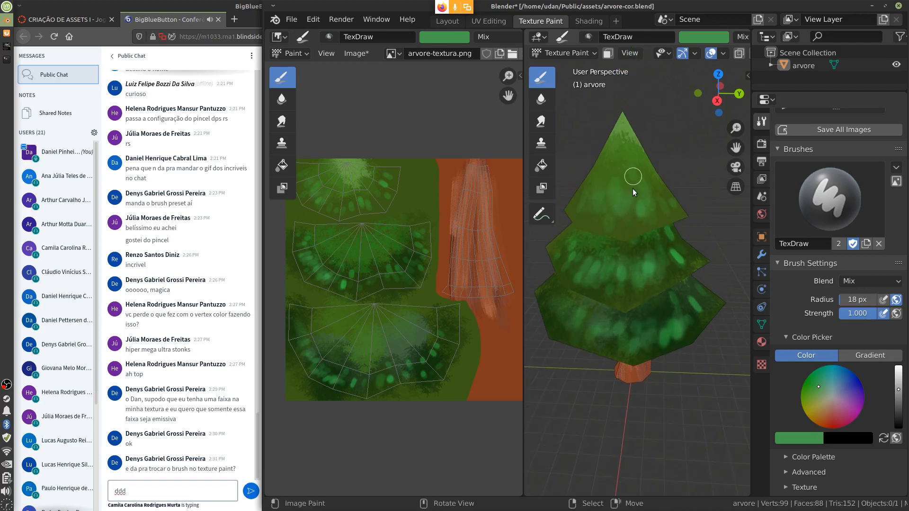
mouse_move(655, 320)
mouse_down()
mouse_move(667, 337)
mouse_move(636, 349)
mouse_up()
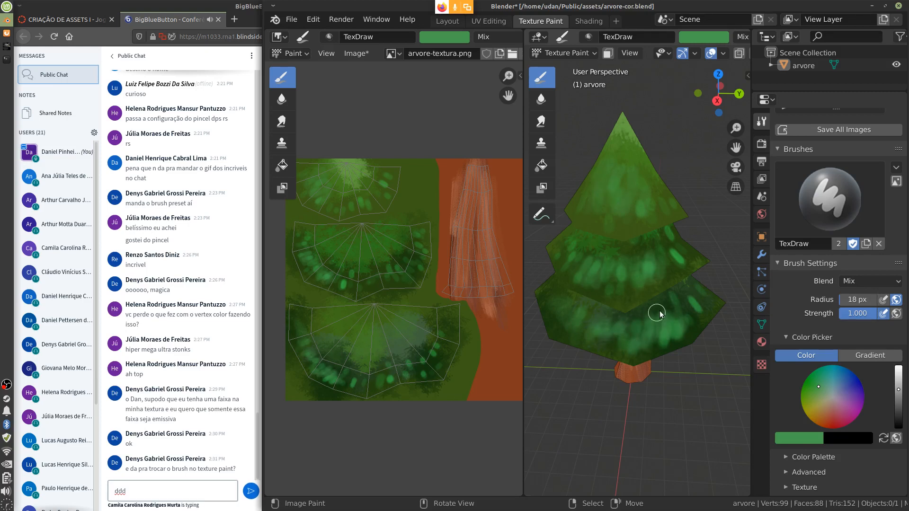
drag(689, 319, 687, 327)
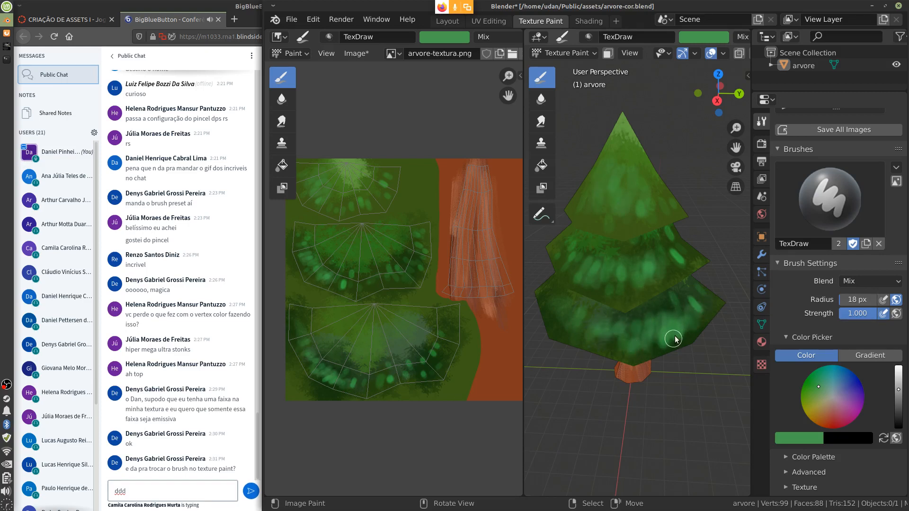
Step: Paint muted green strokes on the other sides of the tree's foliage, mainly along the lowest tier
middle_drag(635, 339, 690, 341)
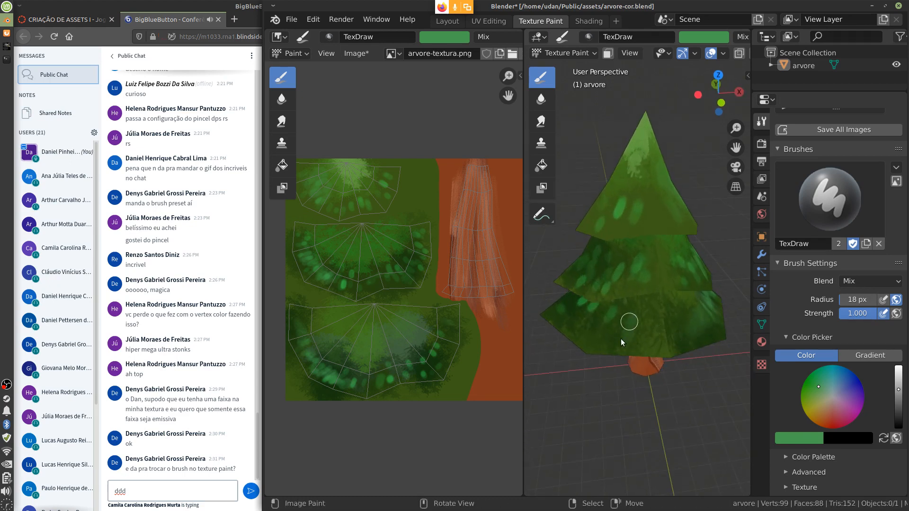
mouse_move(621, 341)
mouse_down()
mouse_move(639, 331)
mouse_move(682, 337)
mouse_up()
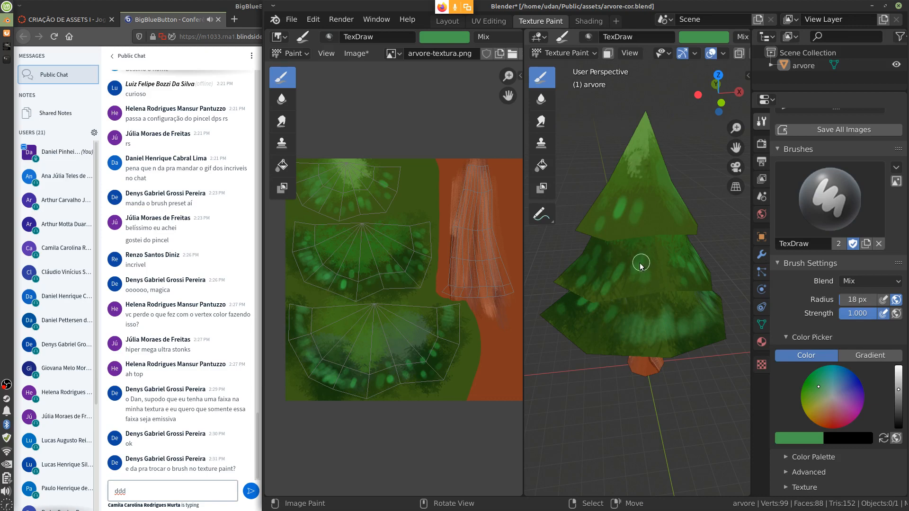
mouse_move(633, 304)
middle_down()
mouse_move(746, 301)
mouse_move(713, 320)
mouse_move(640, 228)
mouse_move(722, 351)
mouse_move(692, 351)
mouse_move(646, 330)
middle_up()
click(619, 312)
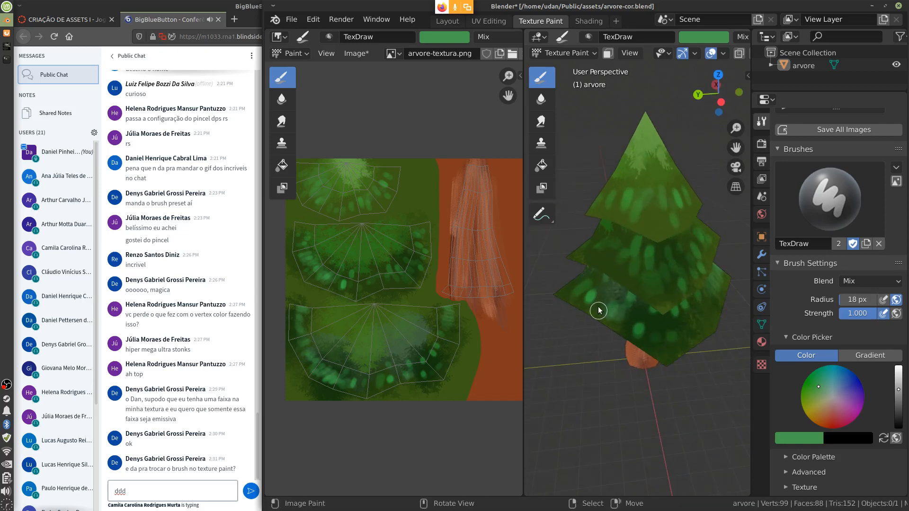
Step: Add muted green strokes to the lowest foliage tier and dab the treetop with a brighter shade of the same green
drag(609, 308, 655, 351)
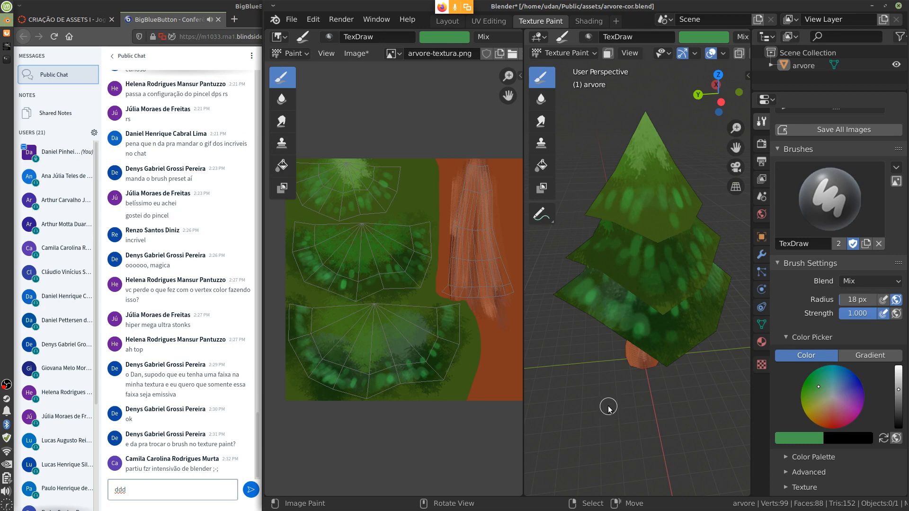
middle_drag(610, 404, 625, 396)
shift+middle_drag(749, 427, 769, 399)
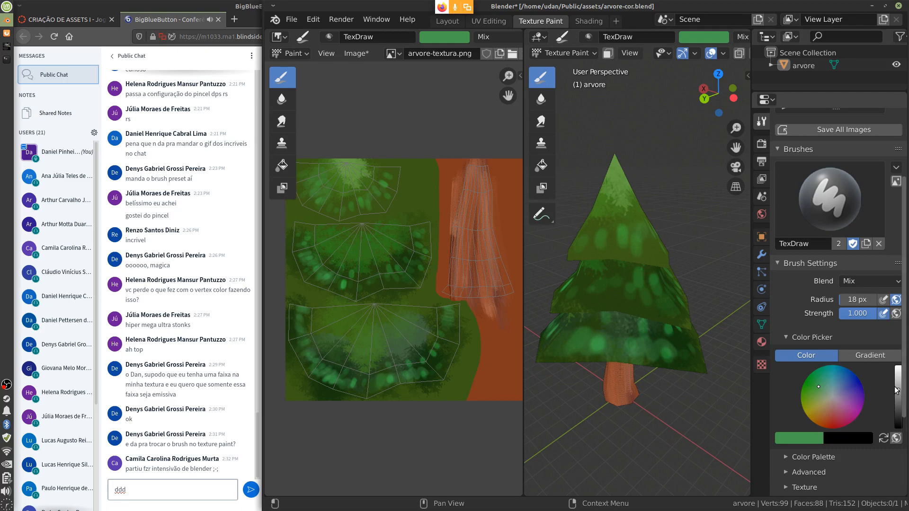
drag(898, 390, 898, 364)
click(619, 162)
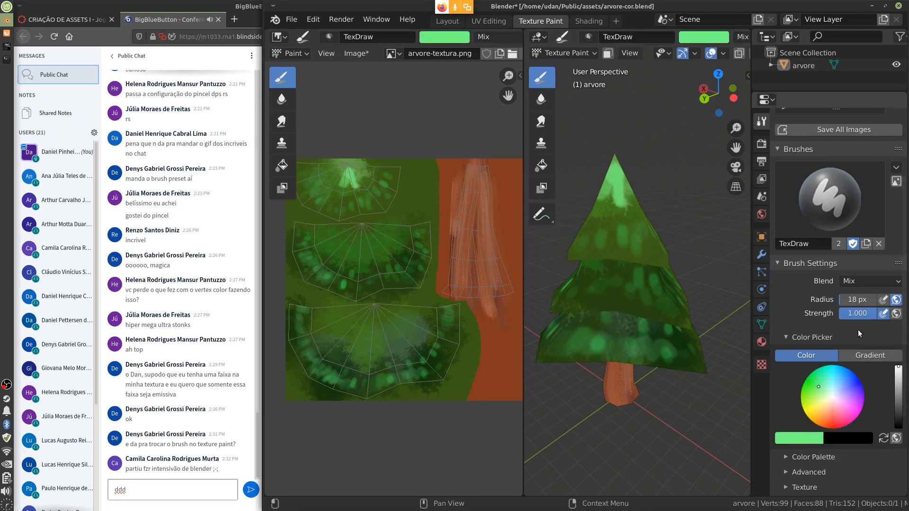
Step: Set the brush color to near-white and paint a snow cap around all sides of the treetop
click(833, 399)
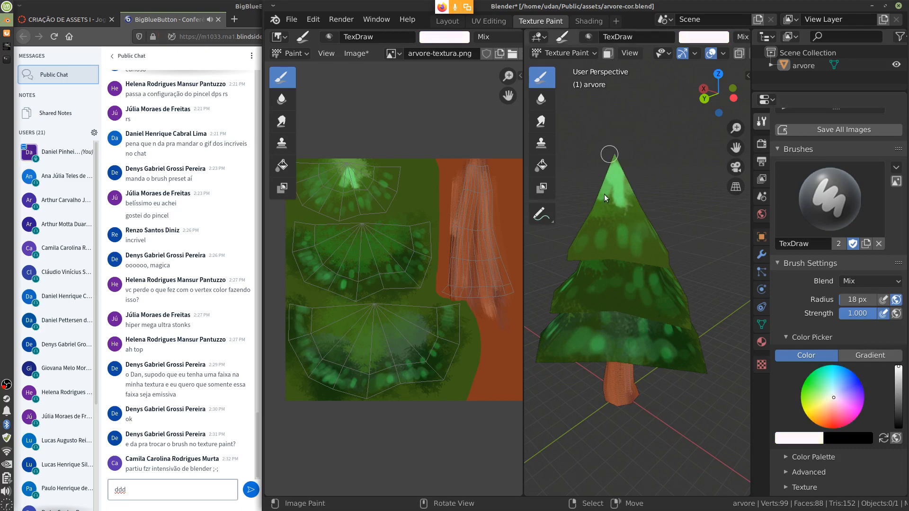
drag(618, 164, 618, 191)
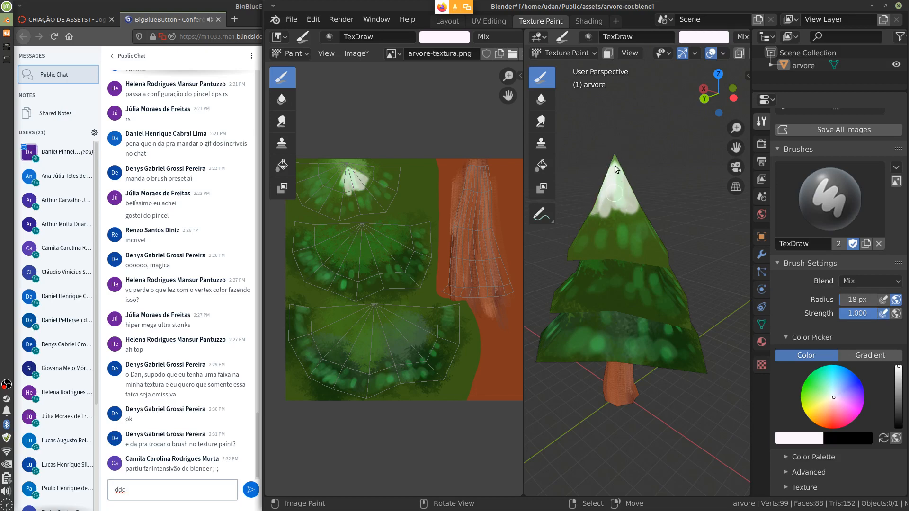
mouse_move(625, 161)
middle_down()
mouse_move(586, 231)
mouse_move(643, 183)
mouse_move(623, 210)
middle_up()
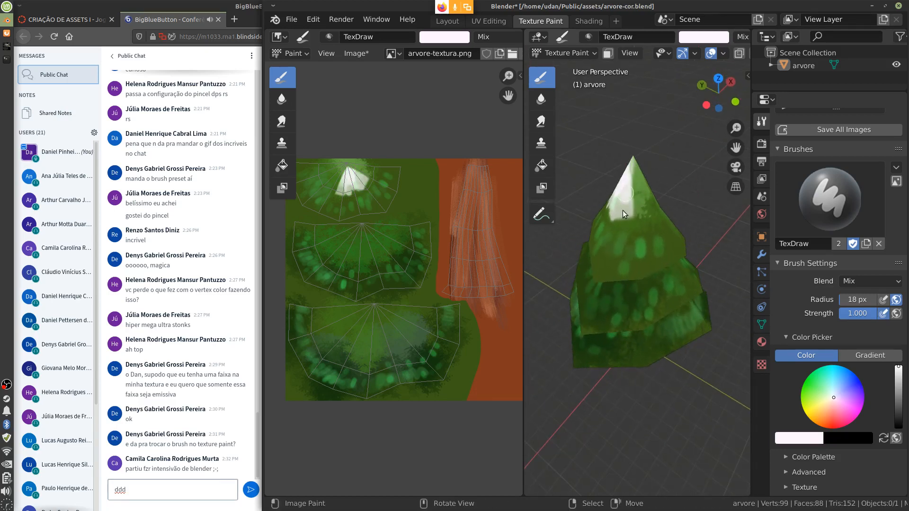
drag(635, 154, 656, 187)
middle_drag(675, 207, 613, 213)
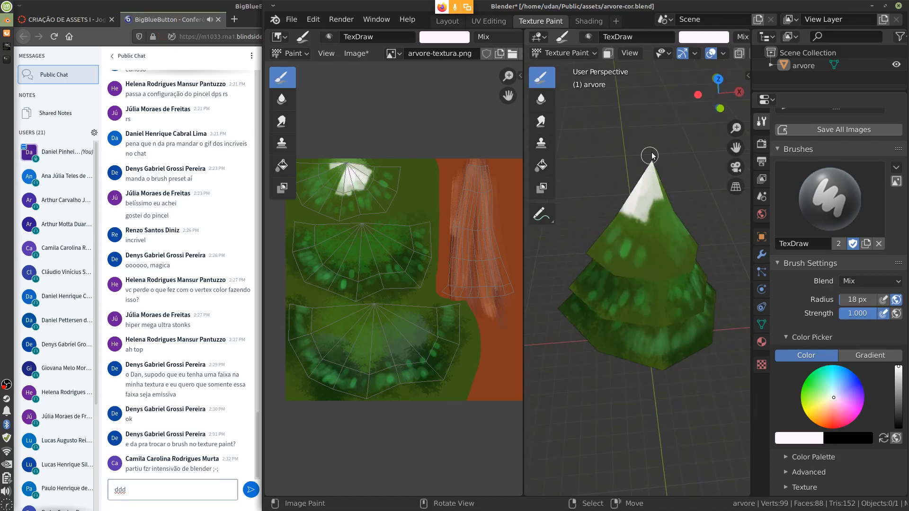
mouse_move(648, 156)
mouse_down()
mouse_move(651, 203)
mouse_move(655, 185)
mouse_move(615, 202)
mouse_up()
mouse_move(661, 172)
mouse_down()
mouse_move(644, 218)
mouse_move(664, 214)
mouse_move(655, 155)
mouse_move(663, 178)
mouse_up()
middle_drag(657, 226, 668, 179)
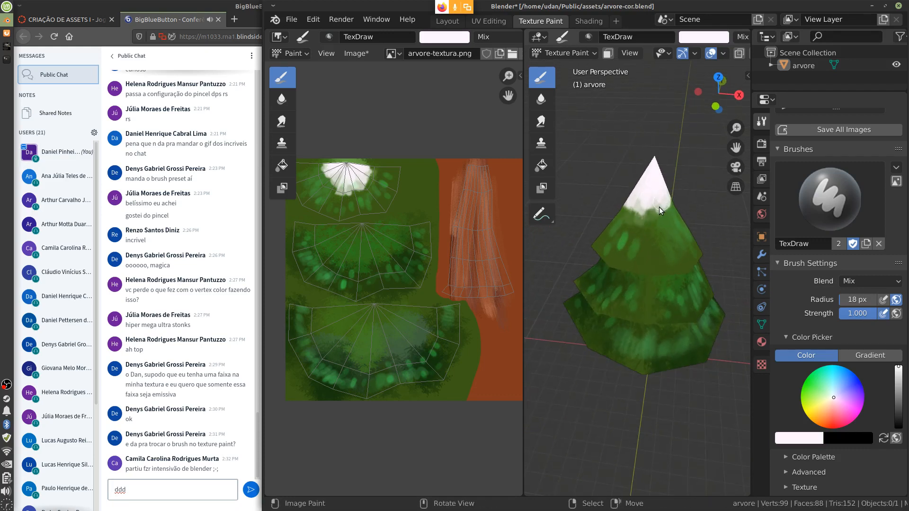
Step: Paint a white snow band along the edge of the middle foliage tier, all the way around the tree
mouse_move(597, 297)
mouse_down()
mouse_move(609, 308)
mouse_move(687, 313)
mouse_move(659, 314)
mouse_move(599, 301)
mouse_move(699, 309)
mouse_move(622, 313)
mouse_move(592, 286)
mouse_move(637, 308)
mouse_move(696, 310)
mouse_move(684, 304)
mouse_up()
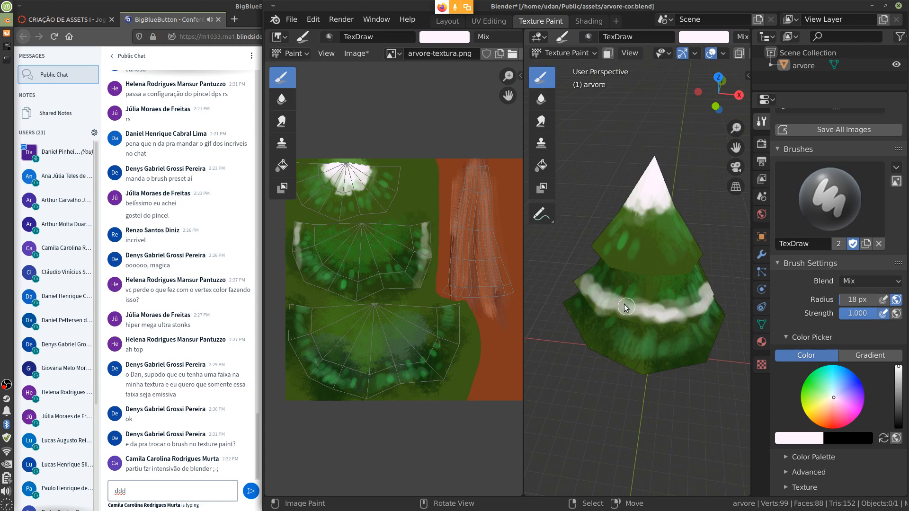
drag(586, 278, 632, 316)
mouse_move(632, 316)
middle_down()
mouse_move(714, 314)
mouse_move(655, 324)
middle_up()
mouse_move(654, 324)
mouse_down()
mouse_move(615, 322)
mouse_move(559, 282)
mouse_move(648, 337)
mouse_move(664, 313)
mouse_up()
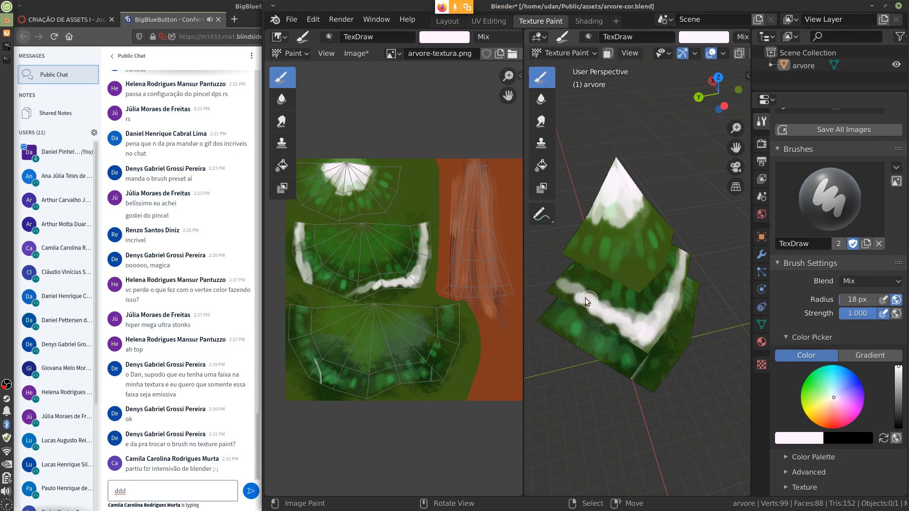
middle_drag(592, 297, 655, 327)
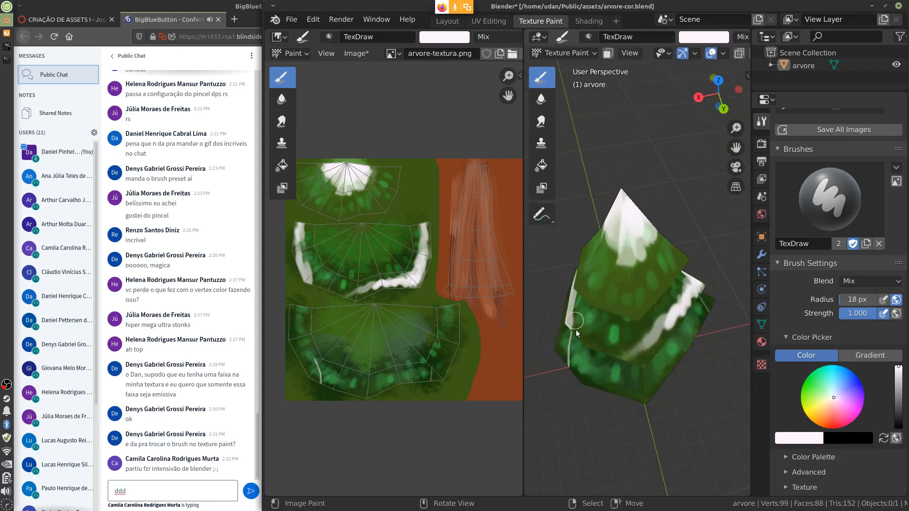
mouse_move(577, 333)
mouse_down()
mouse_move(604, 333)
mouse_move(575, 316)
mouse_move(637, 347)
mouse_move(643, 340)
mouse_move(575, 319)
mouse_move(602, 344)
mouse_up()
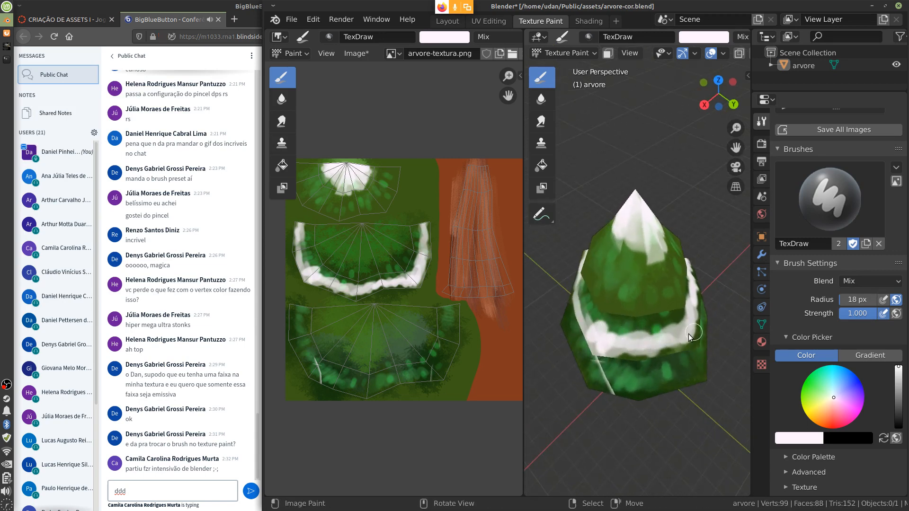
Step: Paint white snow along part of the lowest foliage tier's bottom edge
middle_drag(632, 387, 669, 366)
mouse_move(637, 385)
mouse_down()
mouse_move(640, 395)
mouse_move(636, 385)
mouse_move(656, 394)
mouse_move(693, 386)
mouse_move(675, 379)
mouse_move(609, 395)
mouse_move(584, 373)
mouse_up()
middle_drag(686, 381, 664, 382)
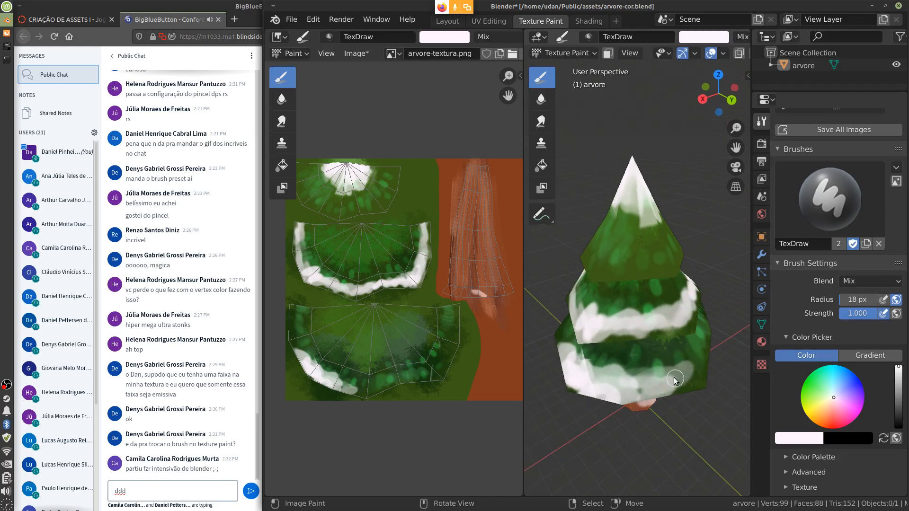
middle_drag(708, 376, 678, 397)
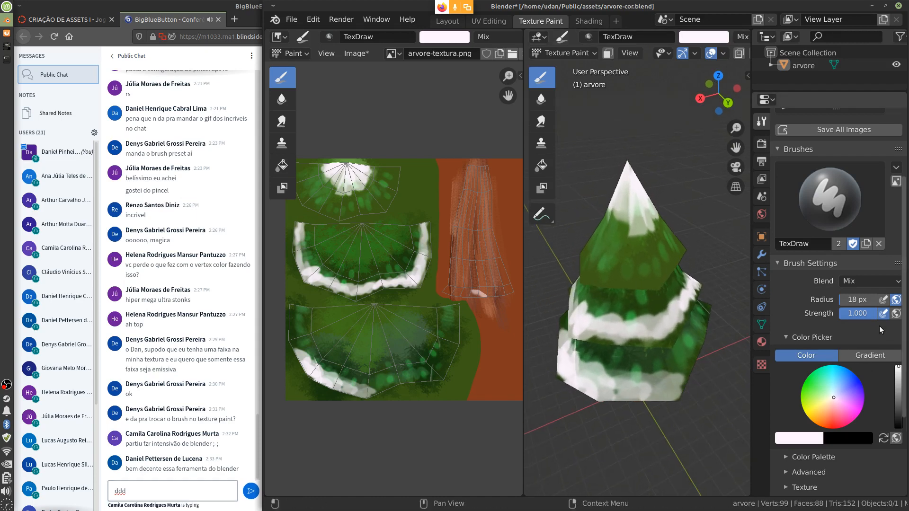
click(778, 150)
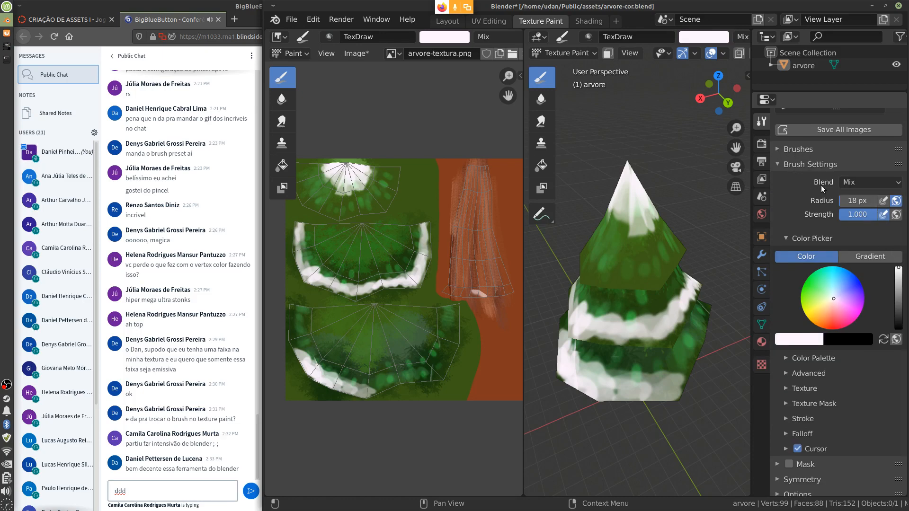
click(780, 149)
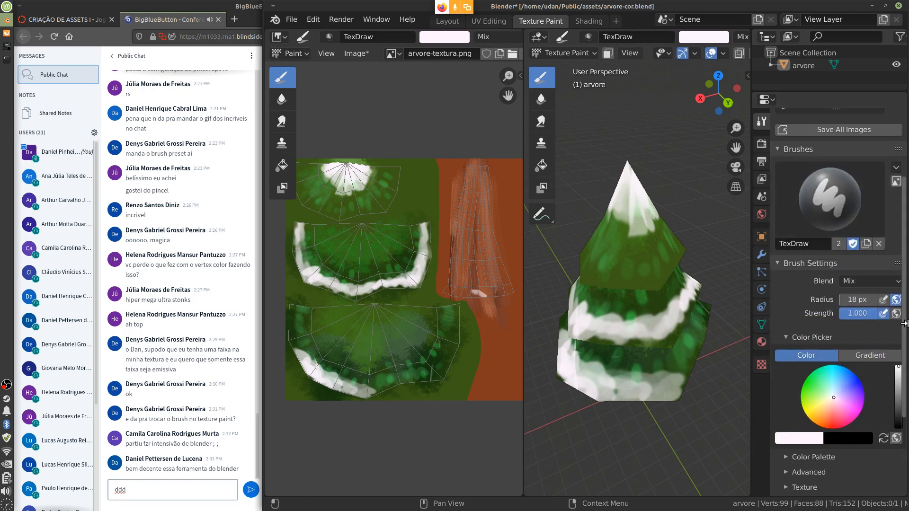
scroll(899, 190, up, 5)
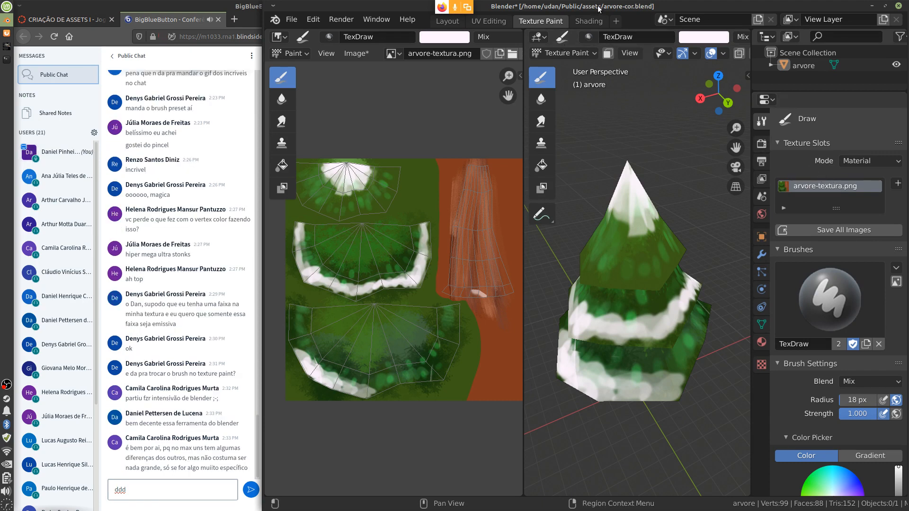
Step: In the Shading workspace, move the arvore-textura.png image node farther from the Principled BSDF node, and return to the Texture Paint workspace
click(589, 21)
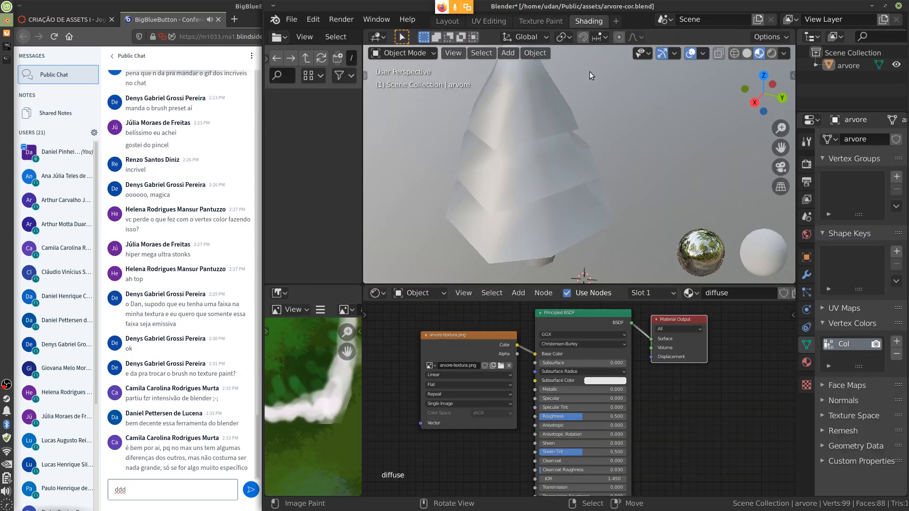
drag(461, 373, 419, 359)
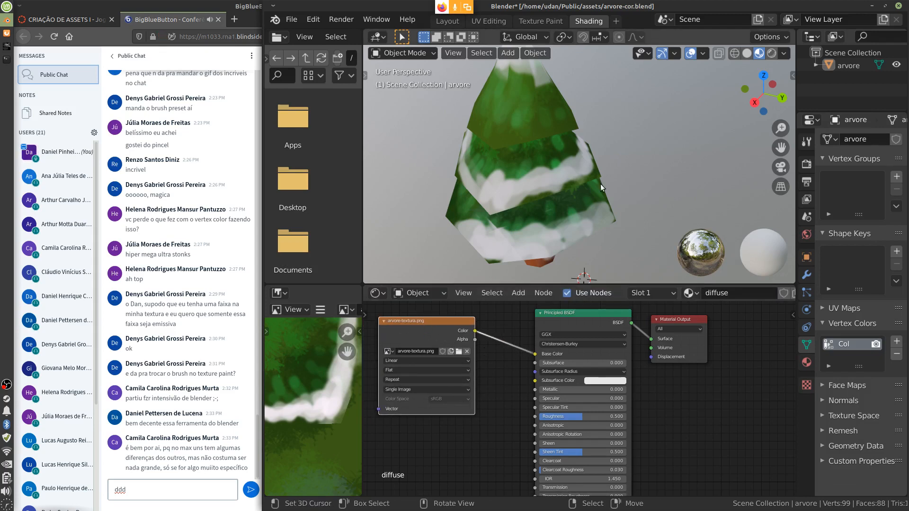
click(526, 21)
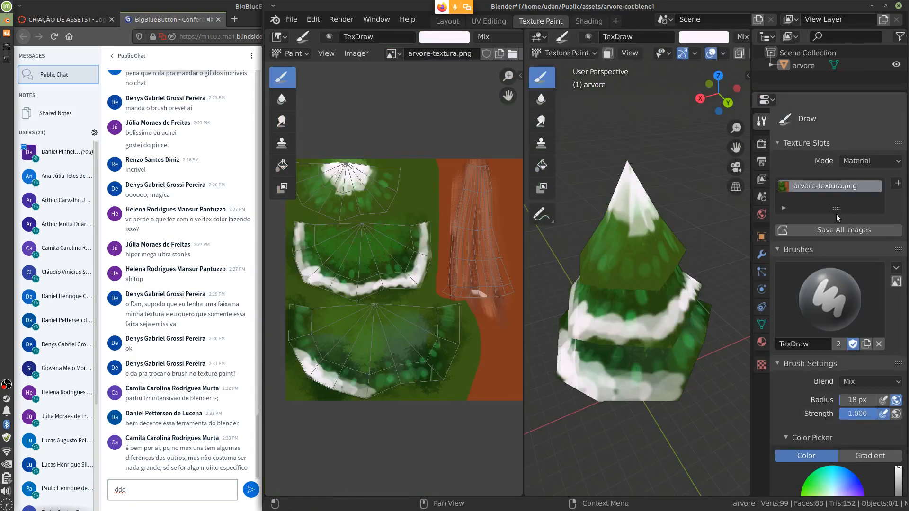
Step: Expand the brush's Color Palette, Advanced, Texture and Texture Mask settings and examine their options
drag(904, 274, 906, 408)
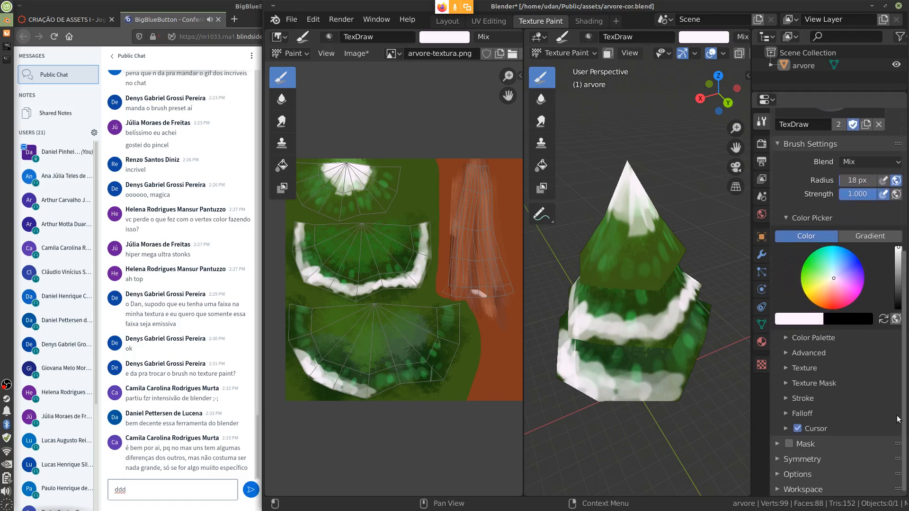
click(784, 339)
click(804, 375)
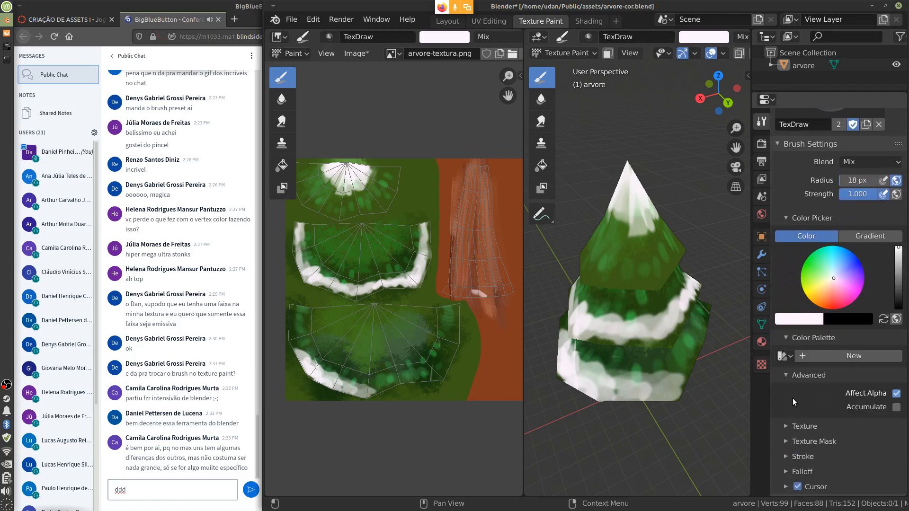
click(782, 428)
scroll(788, 334, down, 10)
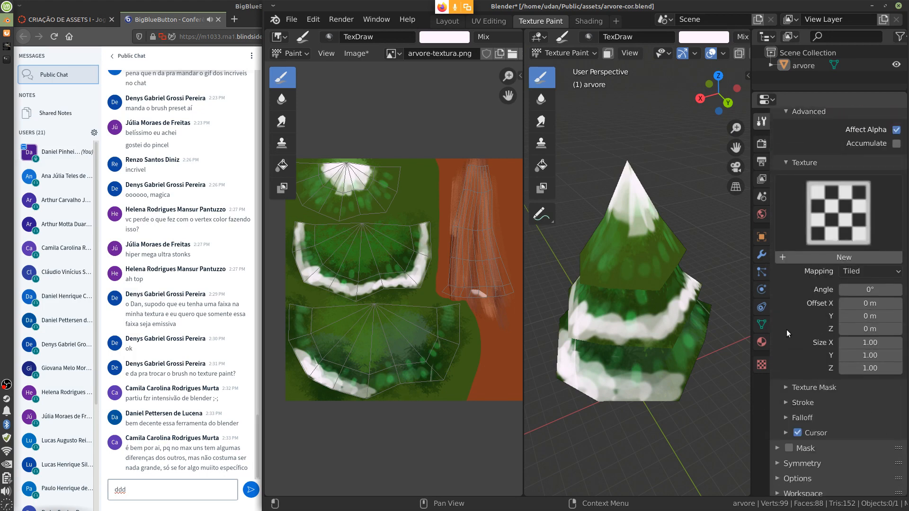
click(786, 387)
scroll(786, 331, down, 10)
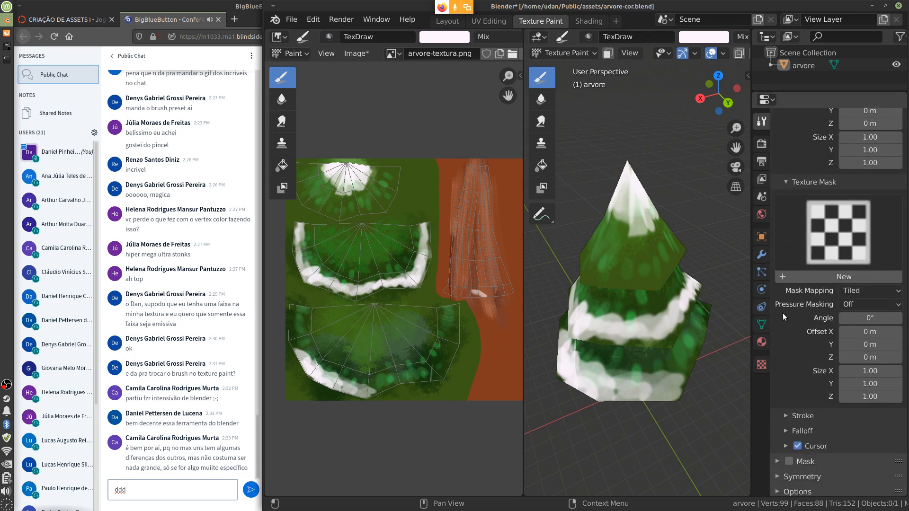
Step: Expand the brush's Stroke, Stabilize Stroke, Falloff, Normal Falloff and Cursor settings and examine their options
click(785, 416)
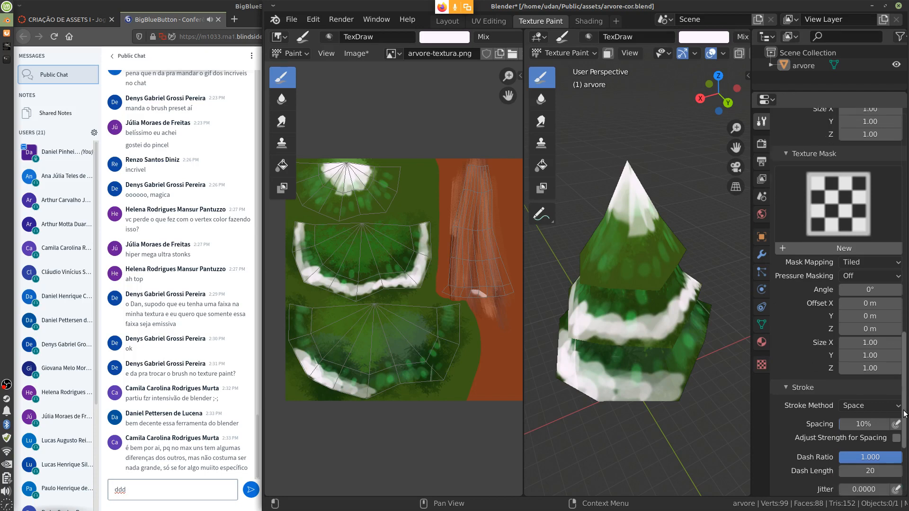
scroll(892, 469, down, 8)
click(786, 398)
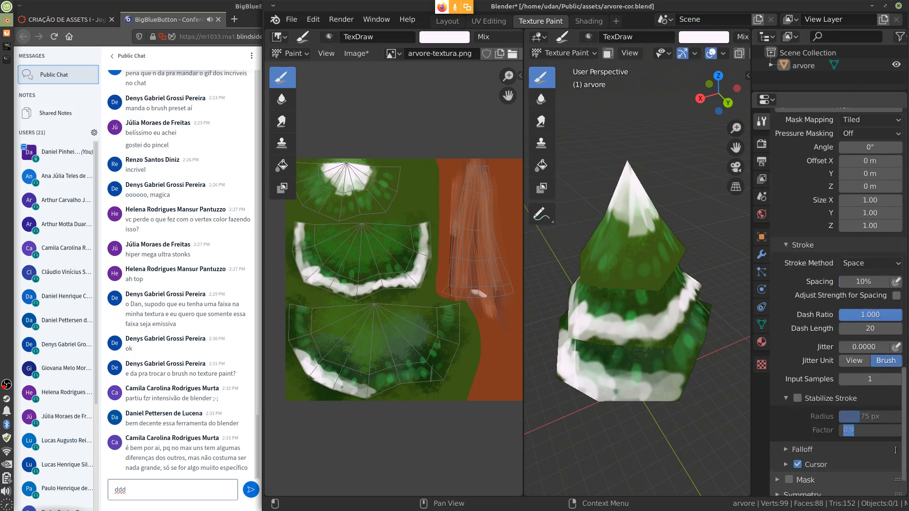
click(791, 449)
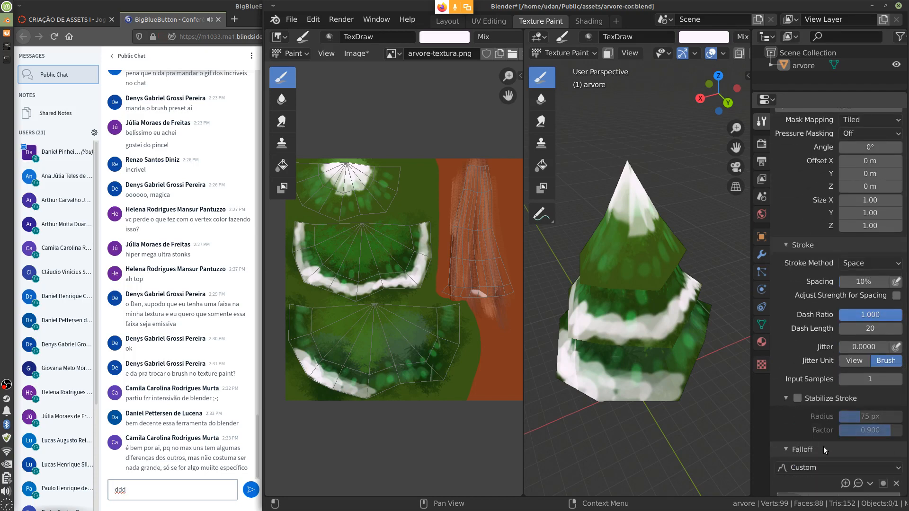
drag(903, 407, 902, 478)
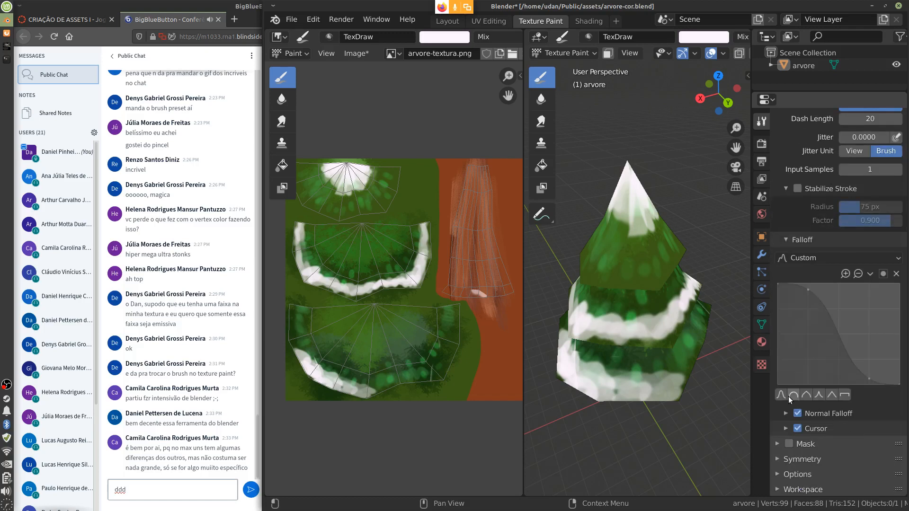
click(786, 413)
click(786, 450)
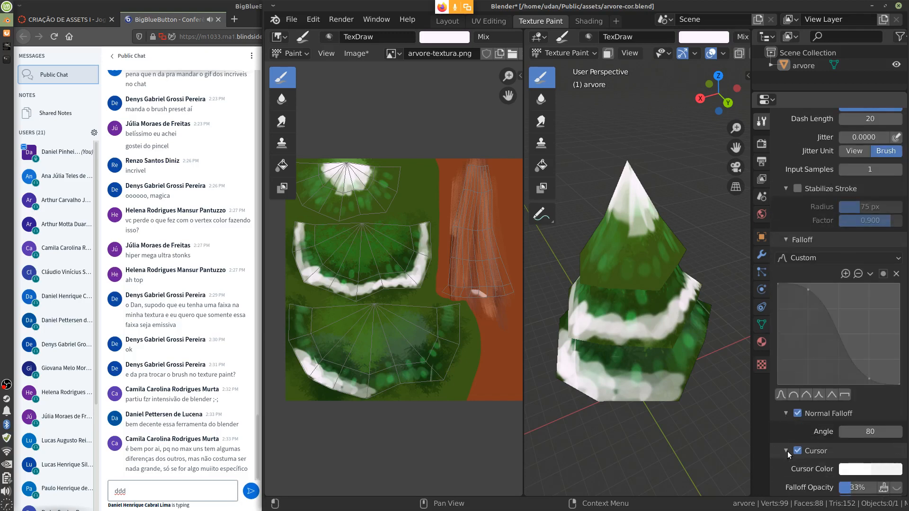
mouse_move(903, 374)
mouse_down()
mouse_move(897, 125)
mouse_move(896, 417)
mouse_up()
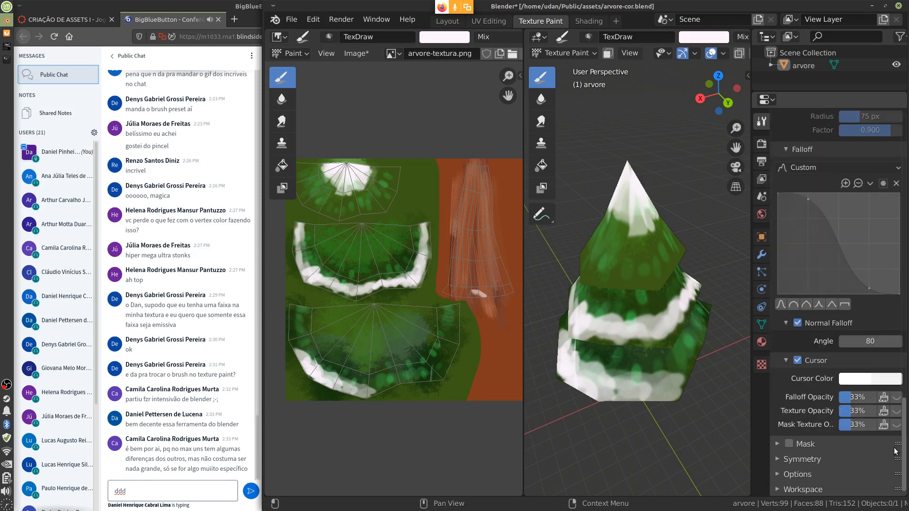
Step: Expand the painting tool's Mask, Symmetry, Options and External settings and examine what they offer
click(822, 446)
scroll(814, 464, down, 4)
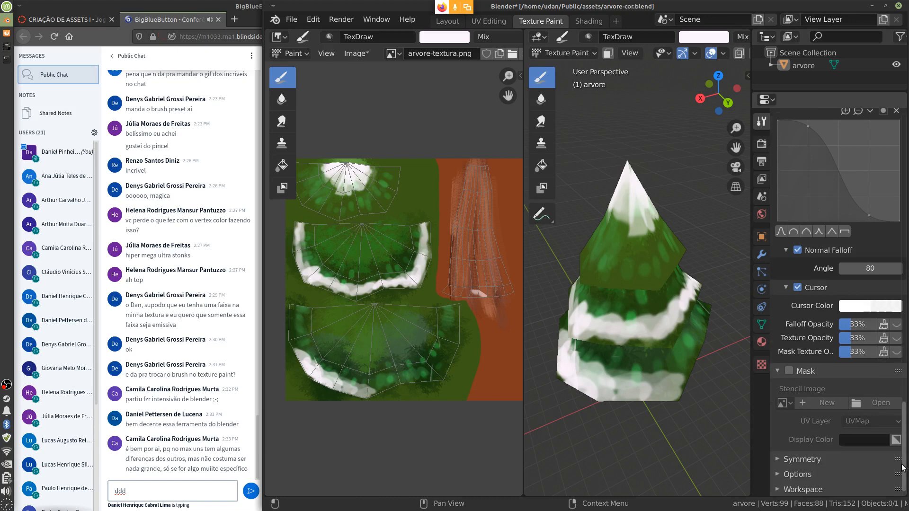
click(801, 459)
scroll(799, 478, down, 1)
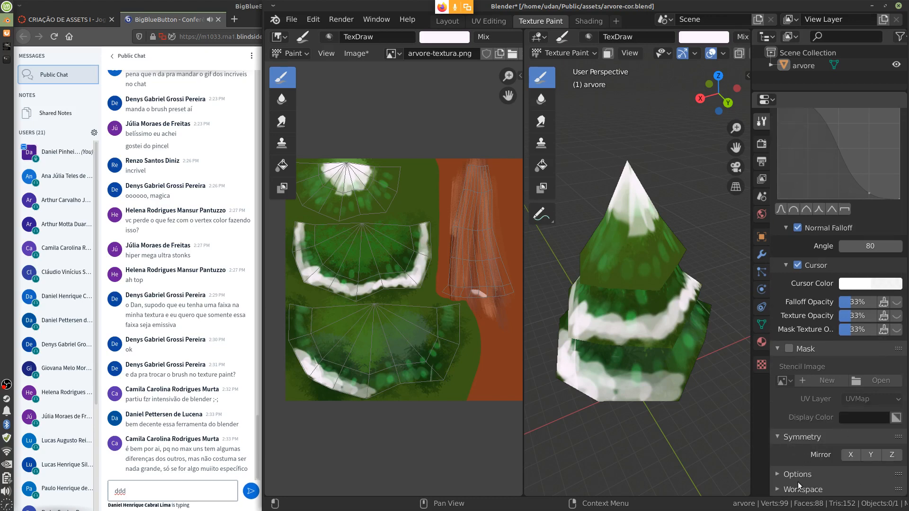
click(897, 474)
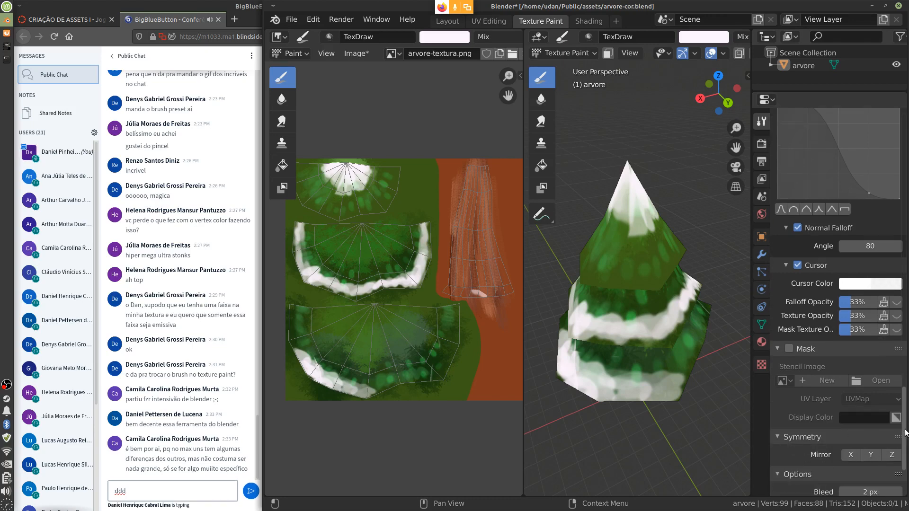
scroll(904, 473, down, 4)
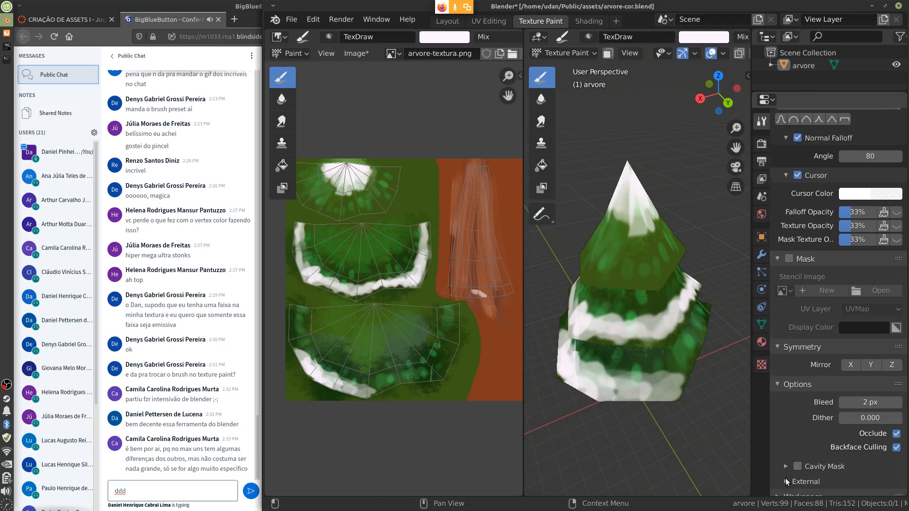
click(786, 482)
scroll(903, 450, down, 4)
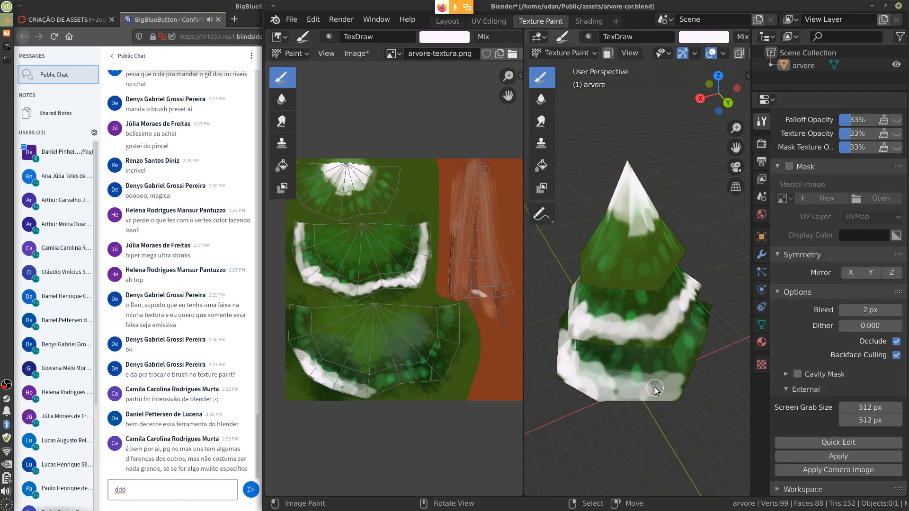
Step: Undo the recent white snow strokes on the tree's middle and lower tiers
key(ctrl+z)
key(ctrl+z)
key(ctrl+z)
key(ctrl+z)
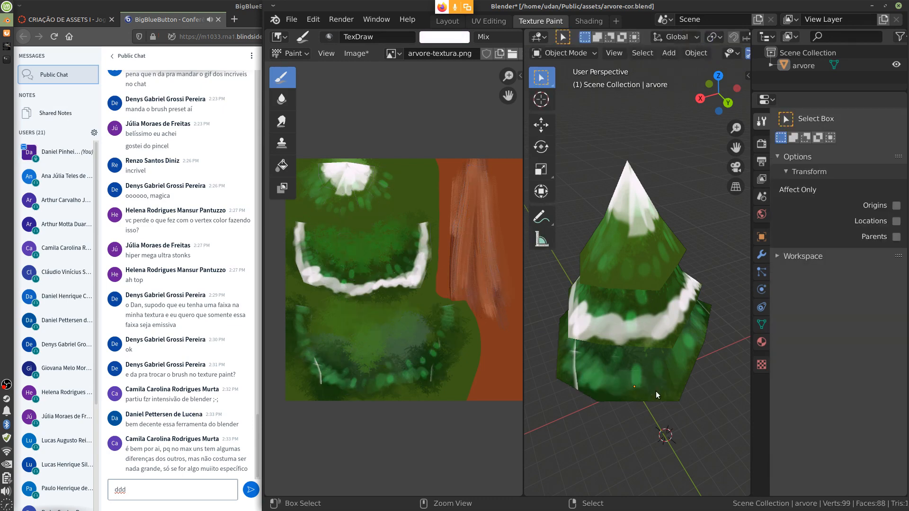
key(ctrl+z)
key(ctrl+z)
key(ctrl+z)
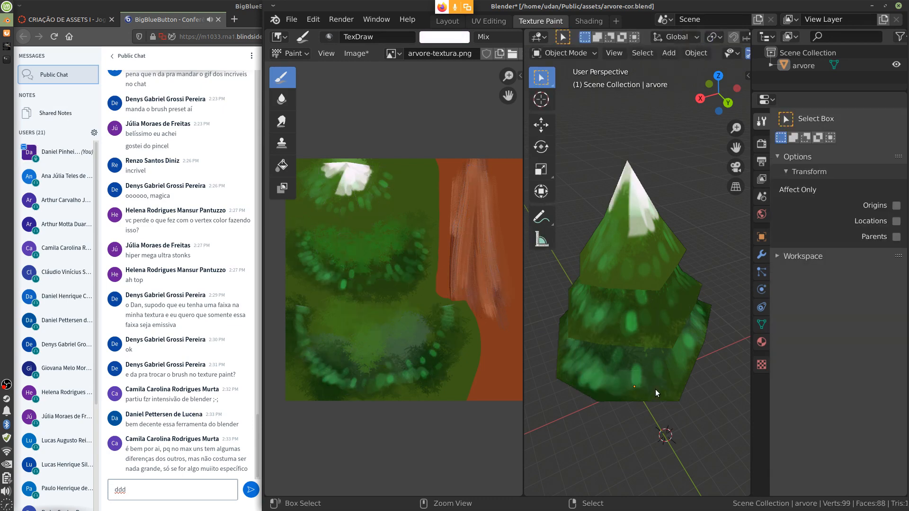
Step: Select the arvore tree and switch it to Texture Paint mode, viewing it from the side with its trunk in view
middle_drag(663, 397, 683, 373)
click(638, 302)
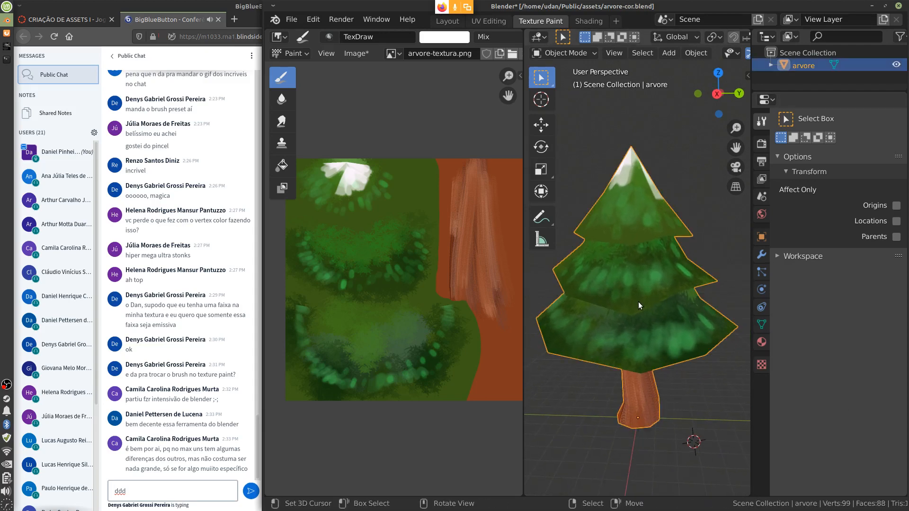
click(565, 52)
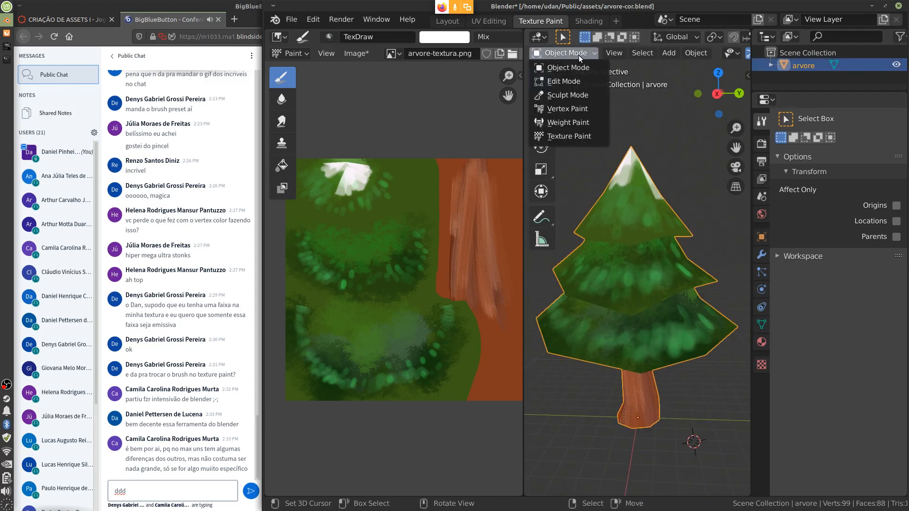
click(568, 136)
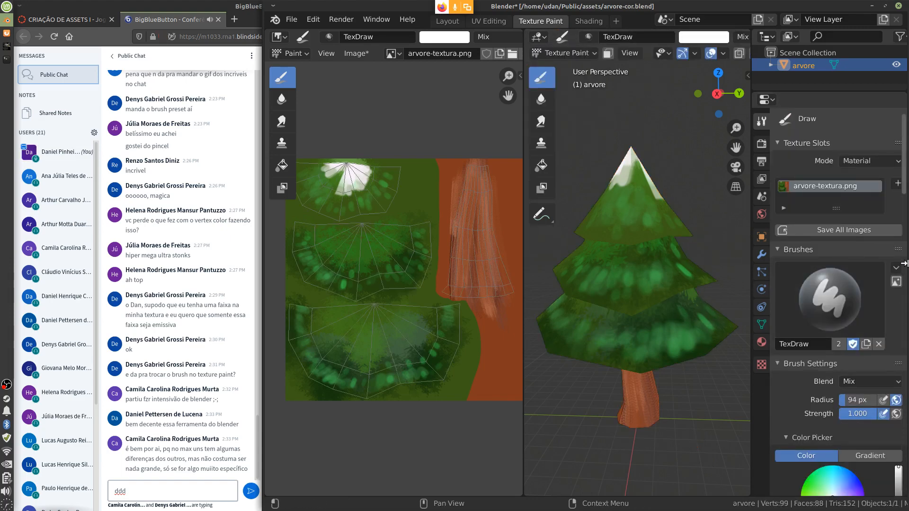
Step: Send the current view of the tree to GIMP with Quick Edit at a 512 × 512 px screen grab size
scroll(904, 426, down, 10)
scroll(899, 473, down, 3)
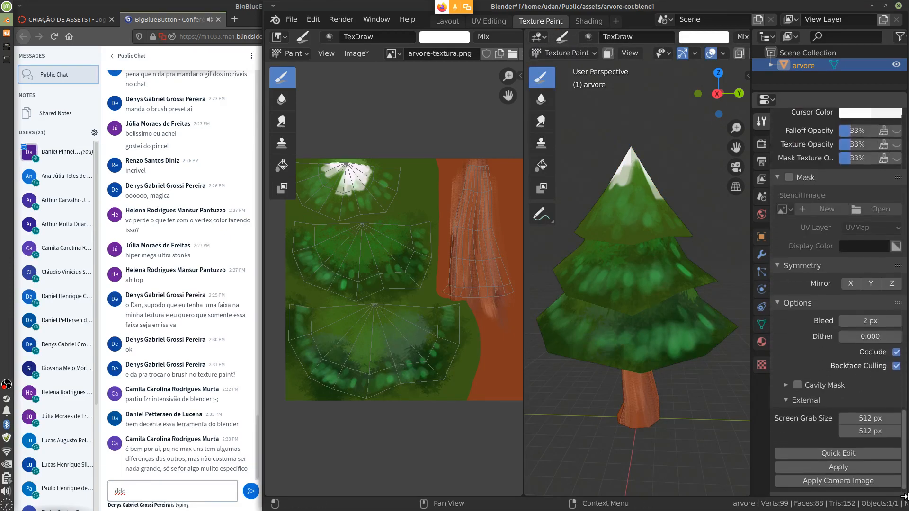
click(838, 451)
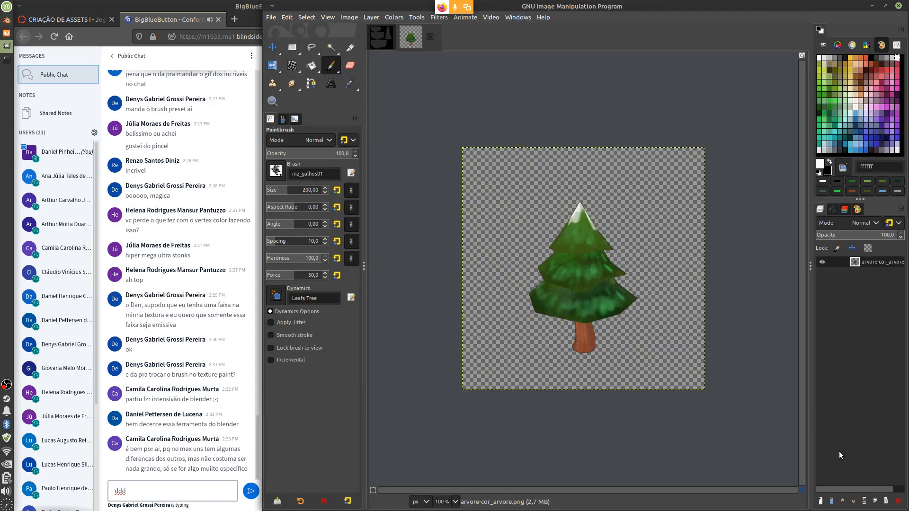
mouse_move(588, 281)
mouse_down()
mouse_move(577, 265)
mouse_move(611, 261)
mouse_move(612, 222)
mouse_up()
key(ctrl+z)
key(ctrl+z)
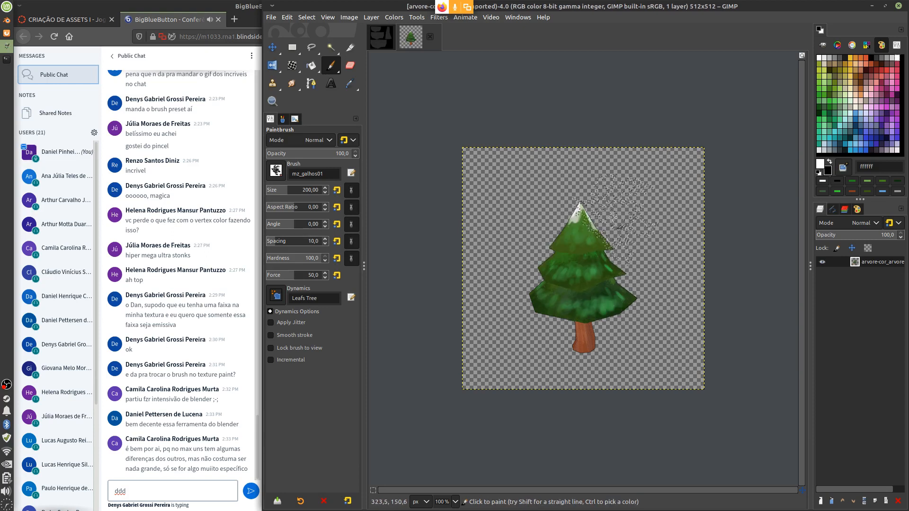
Step: Add a new transparent 512 × 512 px layer and paint white snow over the treetop with the mz_galhos01 brush
click(820, 501)
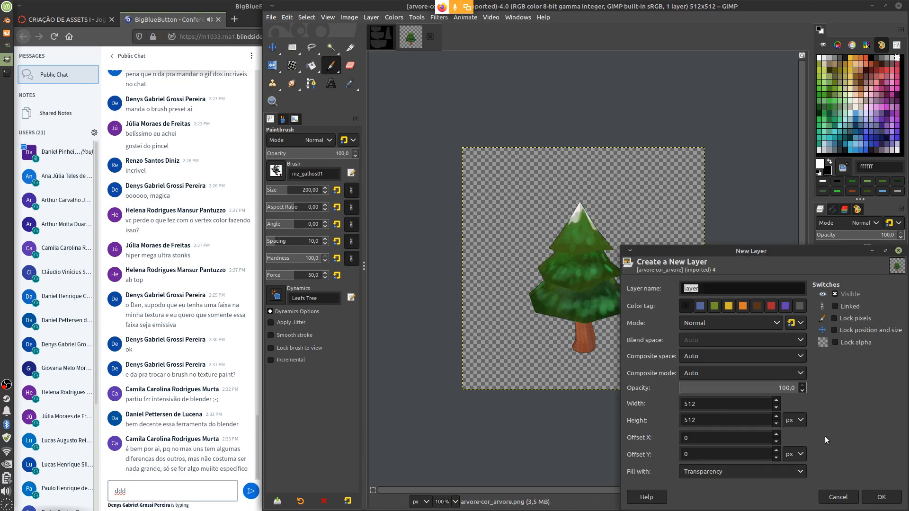
click(873, 498)
drag(615, 248, 606, 208)
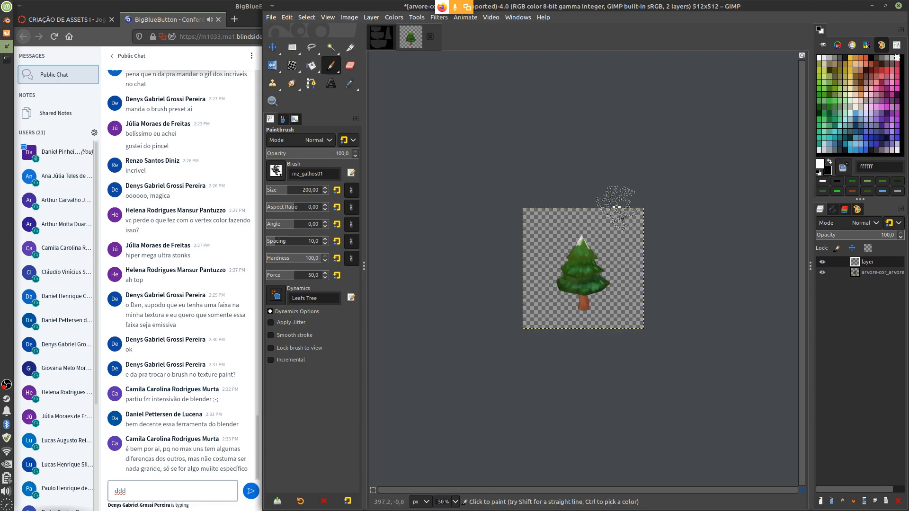
ctrl+scroll(591, 225, up, 3)
mouse_move(554, 227)
mouse_down()
mouse_move(549, 156)
mouse_move(565, 189)
mouse_up()
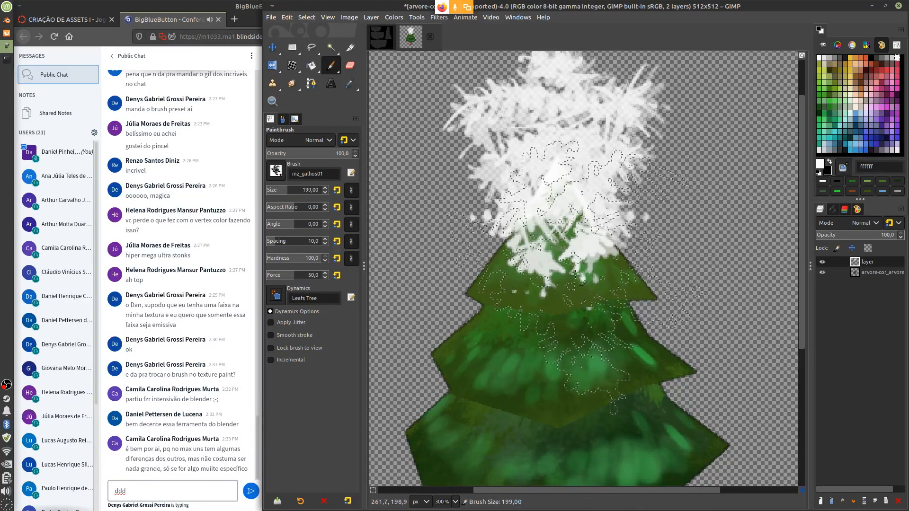
Step: Reduce the brush size to 31 and paint white snow across the middle and lower tiers, with a dab on the trunk
key(bracketleft)
key(bracketleft)
key(bracketleft)
key(bracketleft)
key(bracketleft)
key(bracketleft)
key(bracketleft)
key(bracketleft)
key(bracketleft)
key(bracketleft)
key(bracketleft)
key(bracketleft)
key(bracketleft)
key(bracketleft)
key(bracketleft)
key(bracketleft)
key(bracketleft)
key(bracketleft)
key(bracketleft)
key(bracketleft)
key(bracketleft)
click(273, 188)
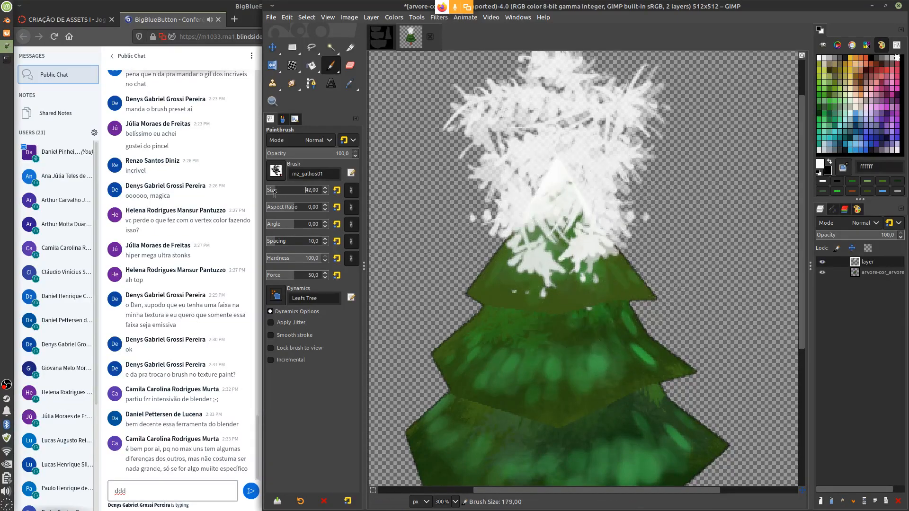
mouse_move(546, 372)
mouse_down()
mouse_move(615, 374)
mouse_move(428, 331)
mouse_move(695, 364)
mouse_move(558, 399)
mouse_move(454, 351)
mouse_move(615, 402)
mouse_move(435, 340)
mouse_move(705, 372)
mouse_up()
key(1)
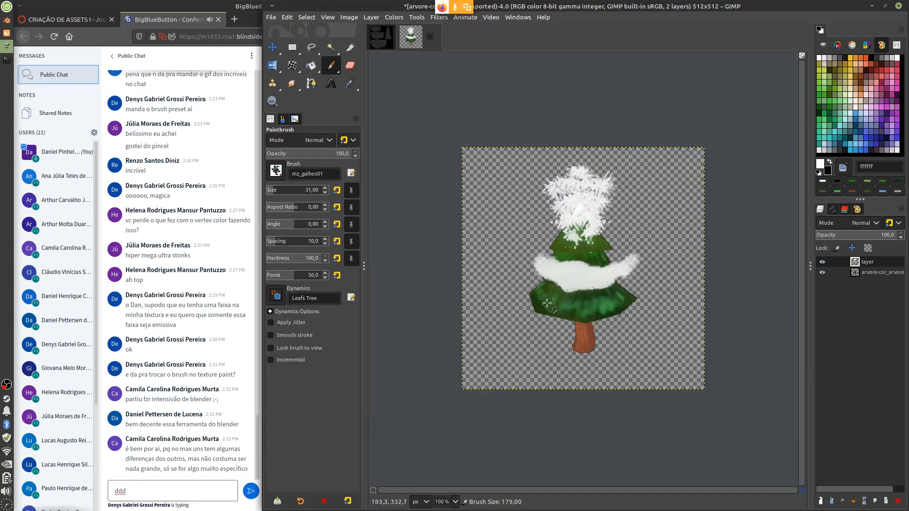
mouse_move(549, 306)
mouse_down()
mouse_move(628, 310)
mouse_move(556, 310)
mouse_up()
click(583, 341)
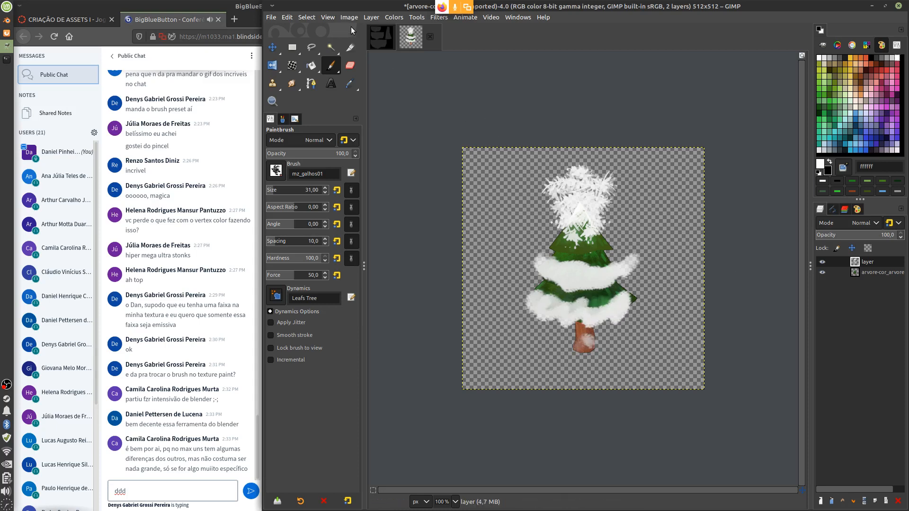
Step: Hide the original tree layer and overwrite arvore-cor_arvore.png with only the painted snow
click(822, 273)
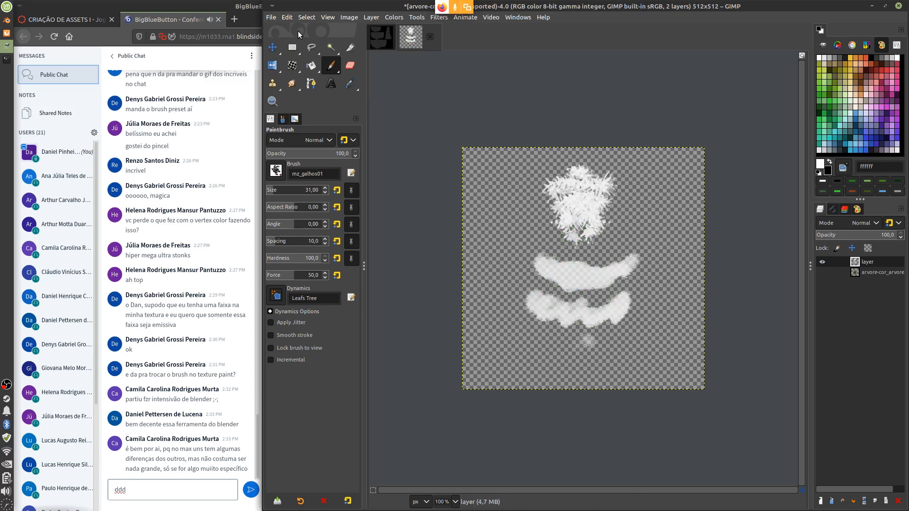
click(272, 18)
click(354, 162)
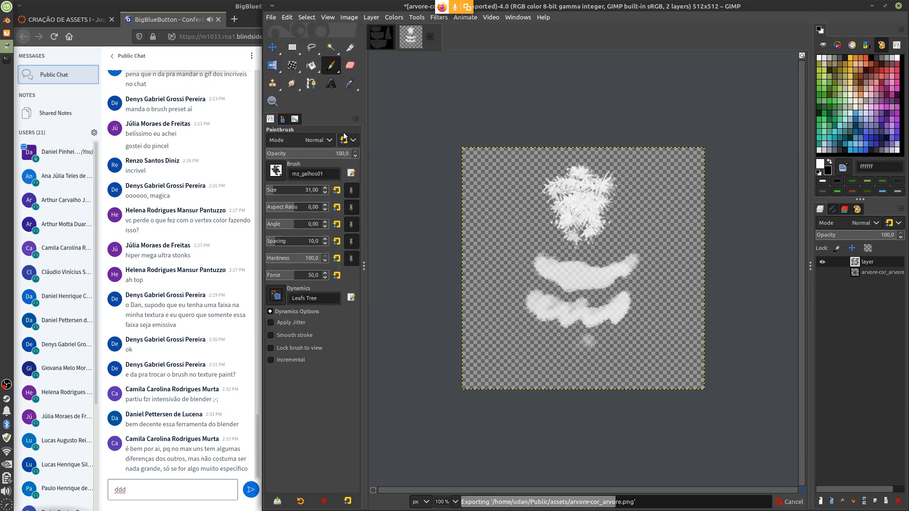
Step: Switch back to Blender and apply the externally edited image to the tree's texture
key(alt+Tab)
click(839, 468)
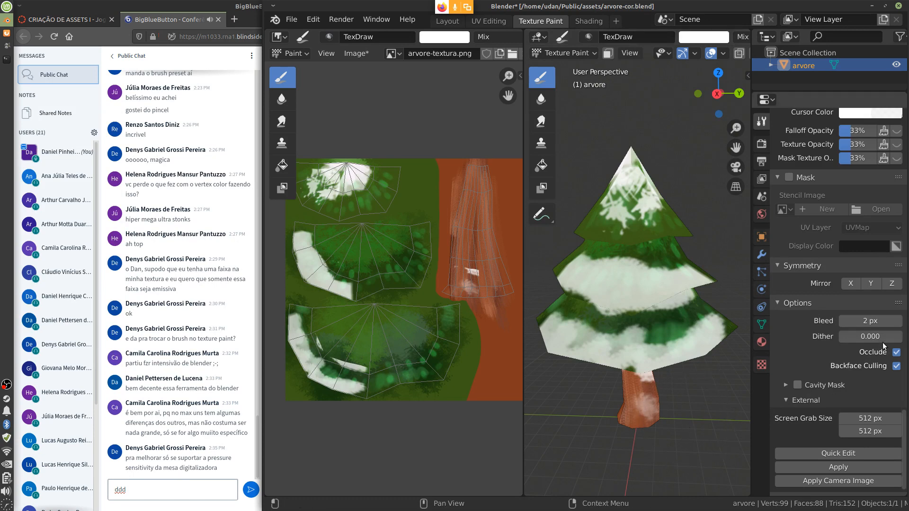
Step: Set the TexDraw brush radius to 24 px
drag(905, 419, 904, 142)
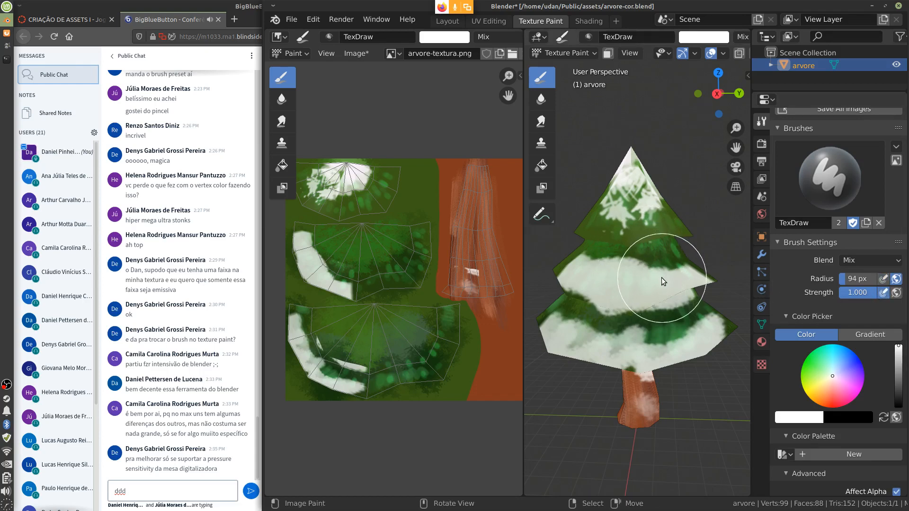
key(f)
click(628, 276)
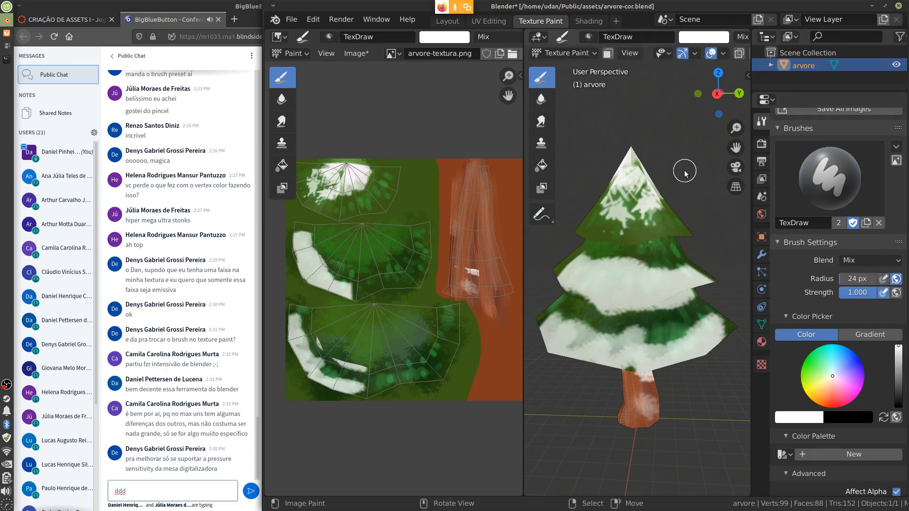
Step: Enable pressure sensitivity for the brush radius and paint a trial white squiggle on the far side of the top tier
middle_drag(609, 310, 637, 294)
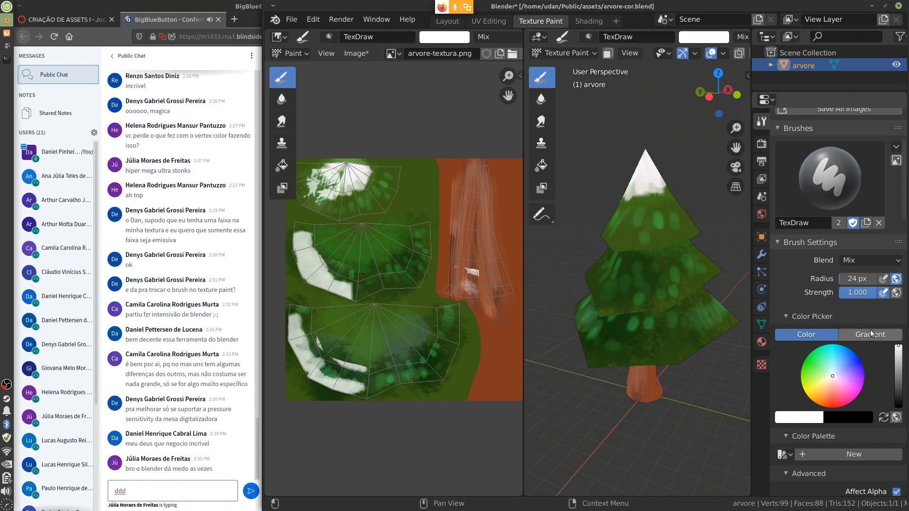
mouse_move(616, 284)
mouse_down()
mouse_move(649, 278)
mouse_move(668, 288)
mouse_move(637, 310)
mouse_up()
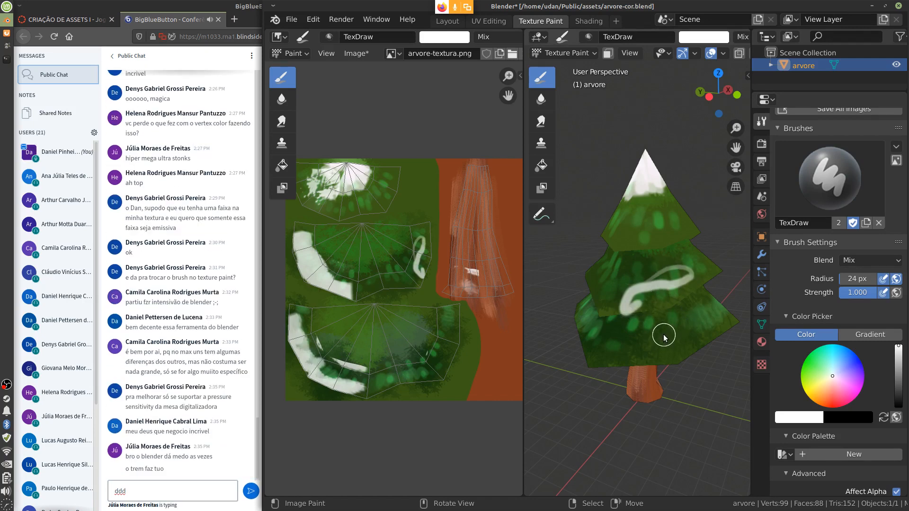
key(ctrl+z)
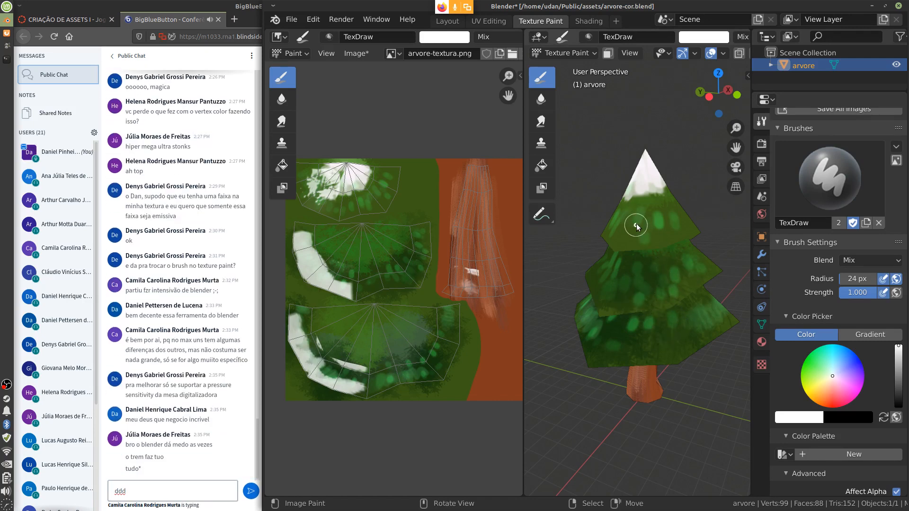
mouse_move(636, 224)
mouse_down()
mouse_move(670, 208)
mouse_move(662, 232)
mouse_up()
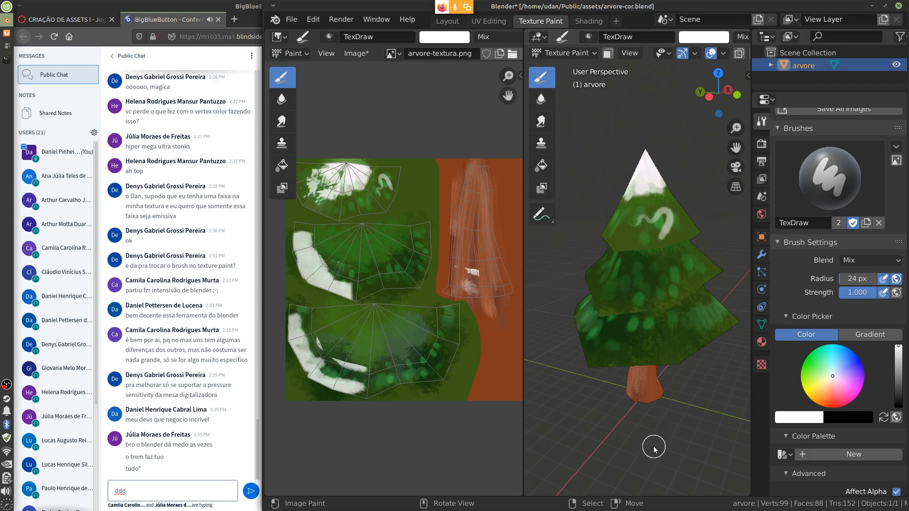
Step: Turn off pressure sensitivity for the brush radius and paint white streaks along the trunk in the texture image
click(882, 282)
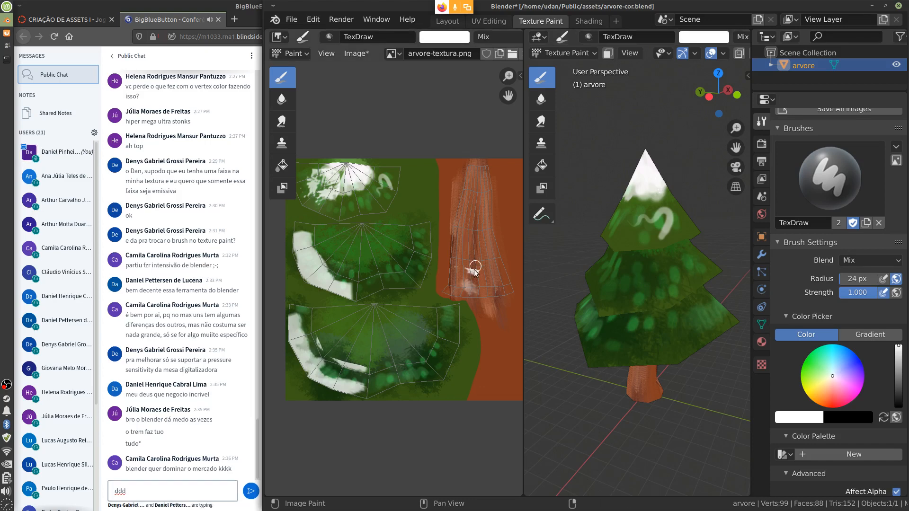
mouse_move(472, 264)
mouse_down()
mouse_move(472, 240)
mouse_move(475, 300)
mouse_up()
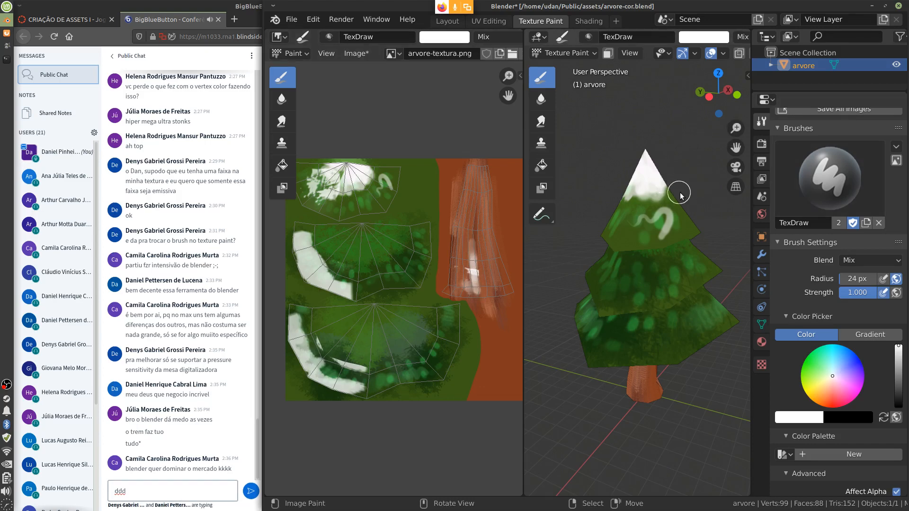
drag(476, 177, 477, 218)
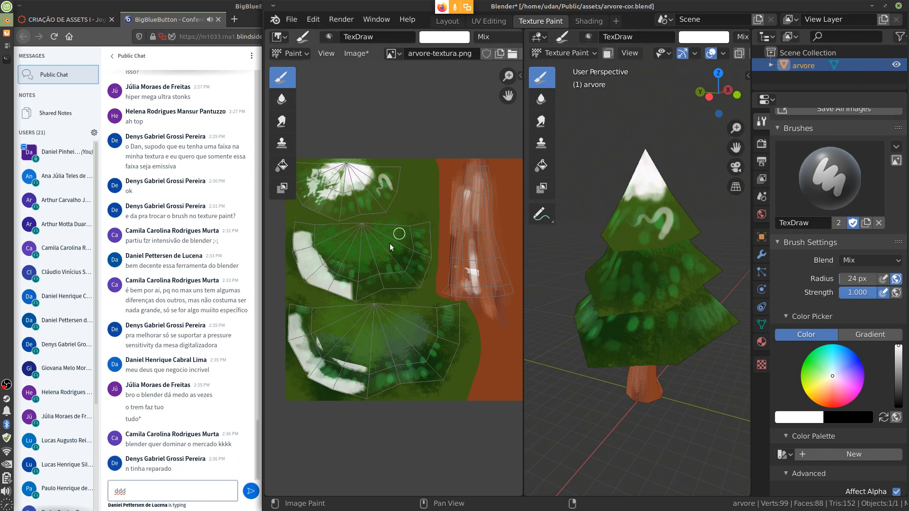
Step: Paint white snow along the middle tier's edge, both in the texture image and on the model
mouse_move(353, 281)
mouse_down()
mouse_move(357, 289)
mouse_move(407, 274)
mouse_up()
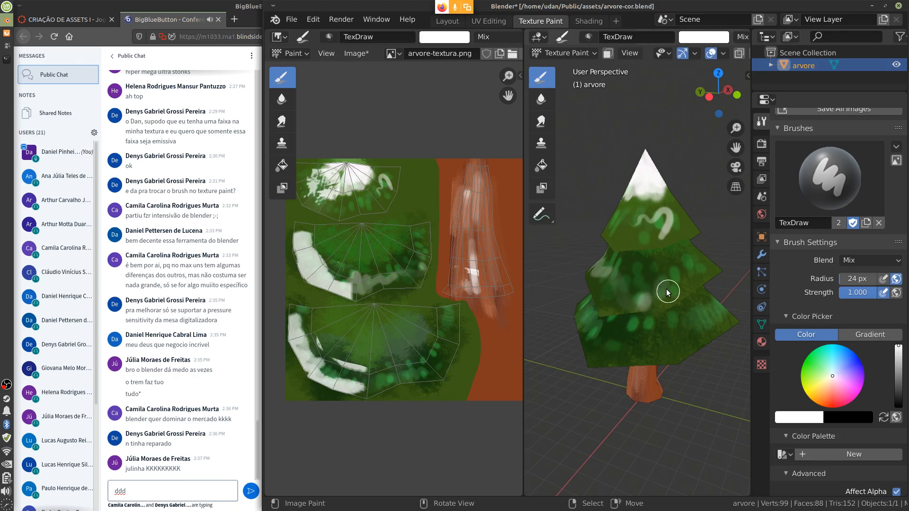
mouse_move(622, 304)
mouse_down()
mouse_move(600, 290)
mouse_move(644, 304)
mouse_move(705, 273)
mouse_up()
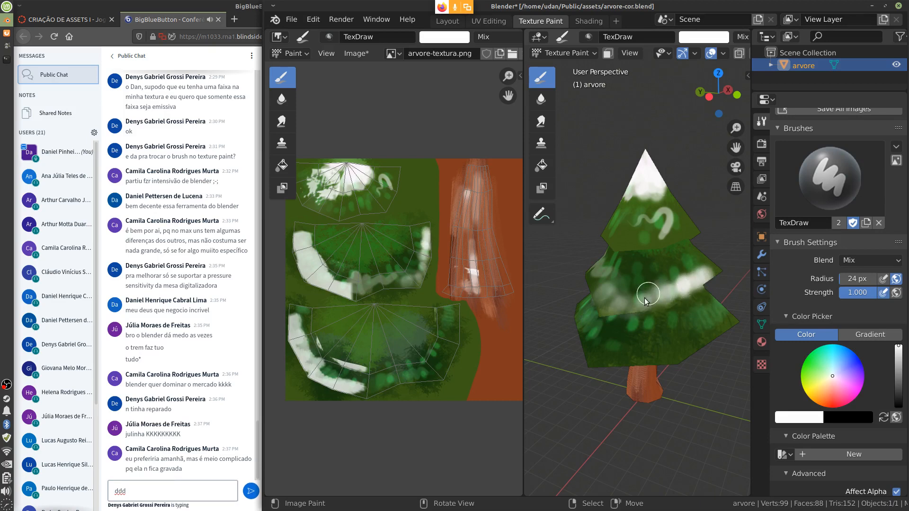
drag(614, 300, 605, 300)
Step: Paint a white snow band along the lower tier's edge and thicken the snow band on the middle tier
mouse_move(600, 352)
mouse_down()
mouse_move(618, 348)
mouse_move(575, 338)
mouse_move(610, 351)
mouse_move(639, 349)
mouse_move(597, 345)
mouse_move(647, 348)
mouse_up()
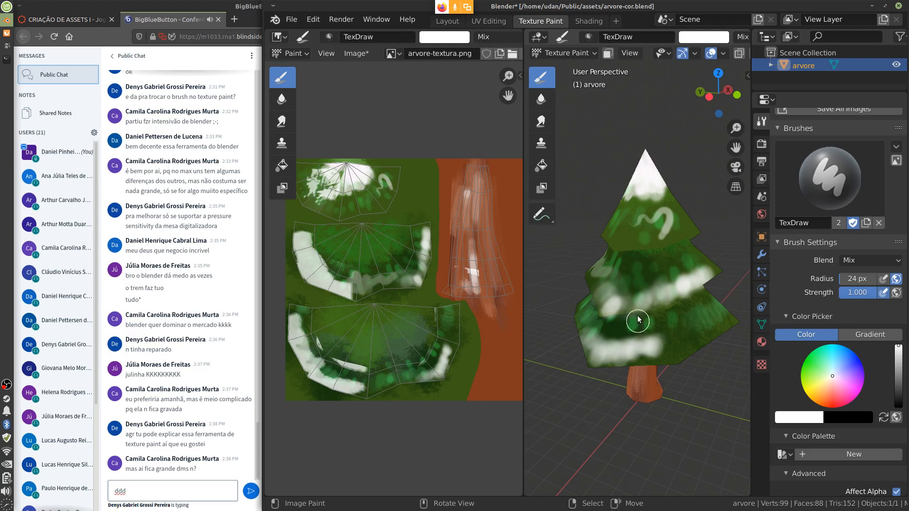
mouse_move(608, 343)
mouse_down()
mouse_move(588, 331)
mouse_move(661, 352)
mouse_move(674, 341)
mouse_move(655, 335)
mouse_move(604, 349)
mouse_move(600, 333)
mouse_move(584, 334)
mouse_up()
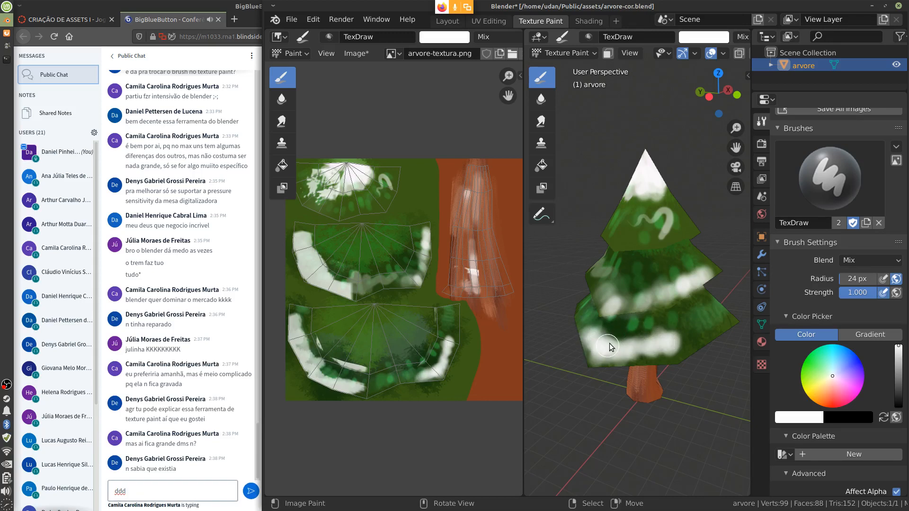
drag(670, 347, 700, 337)
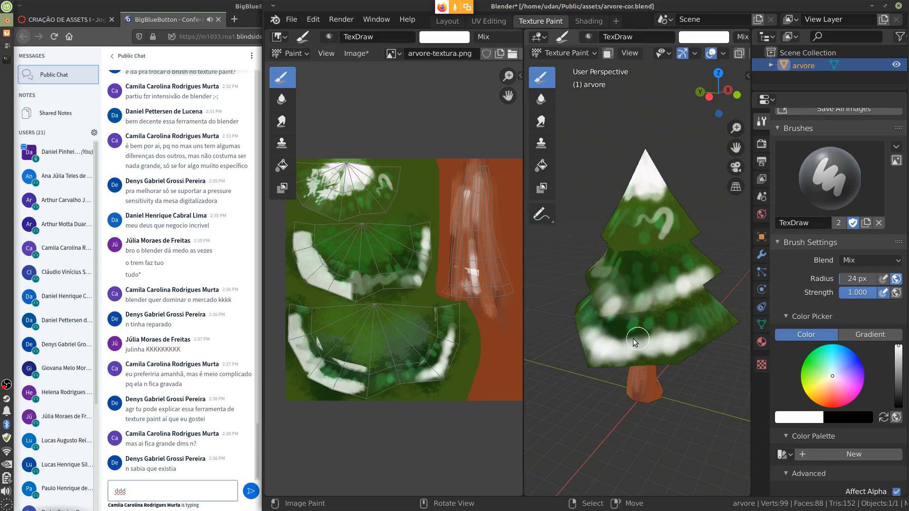
mouse_move(610, 351)
mouse_down()
mouse_move(617, 359)
mouse_move(703, 330)
mouse_move(675, 355)
mouse_move(709, 329)
mouse_up()
drag(588, 344, 586, 330)
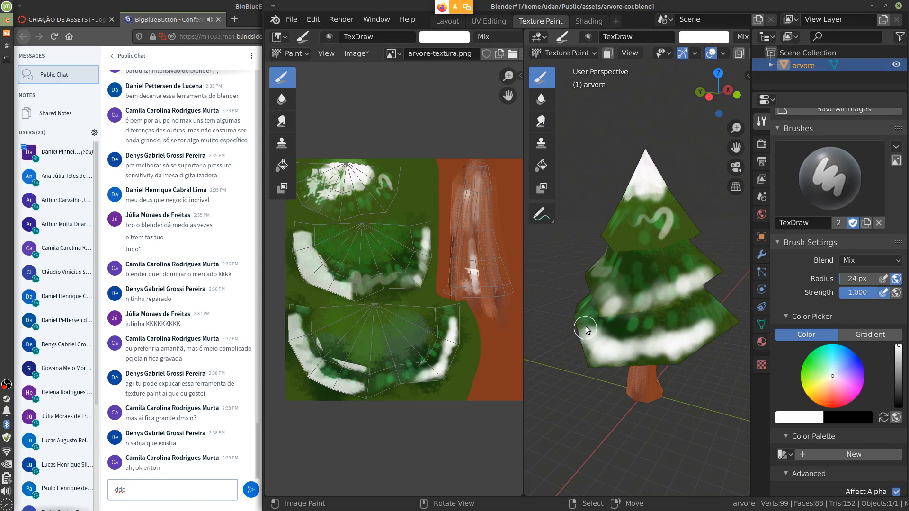
drag(633, 304, 612, 293)
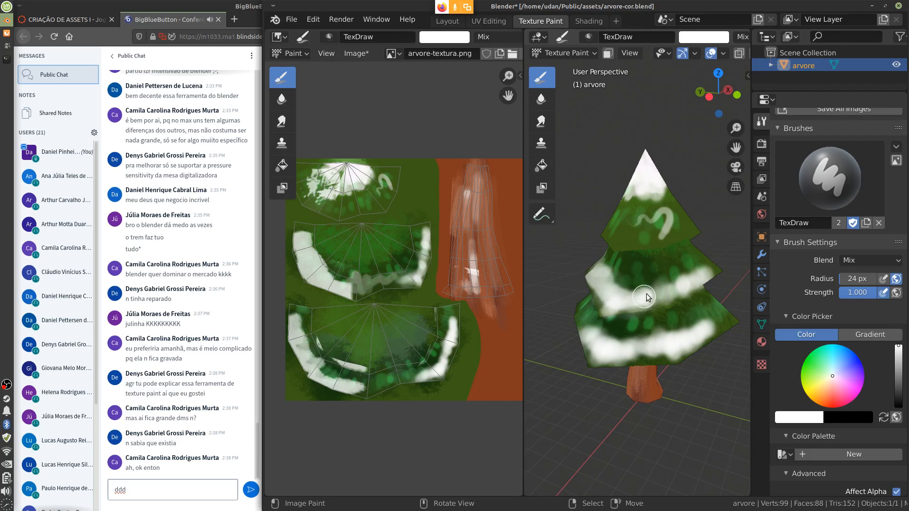
drag(647, 297, 674, 285)
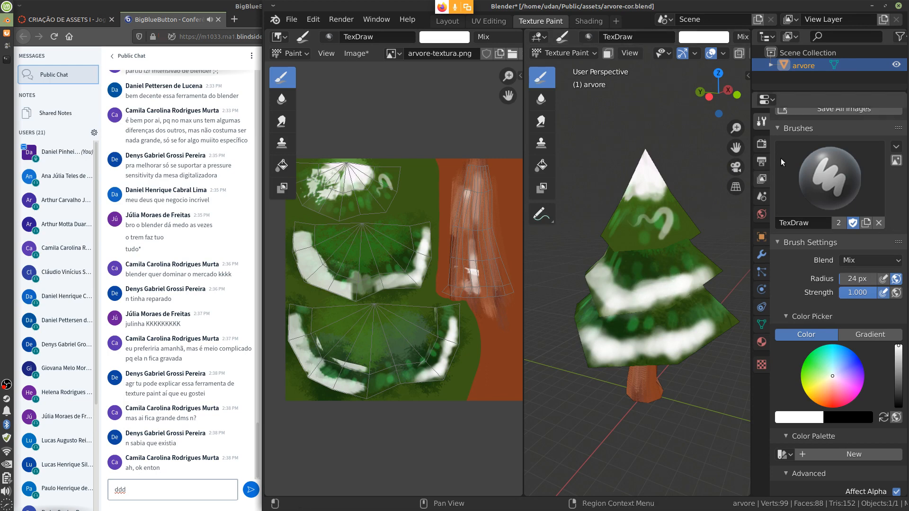
Step: Clear the Blender and GIMP windows away from the BigBlueButton conference and pause the session recording
drag(823, 4, 807, 48)
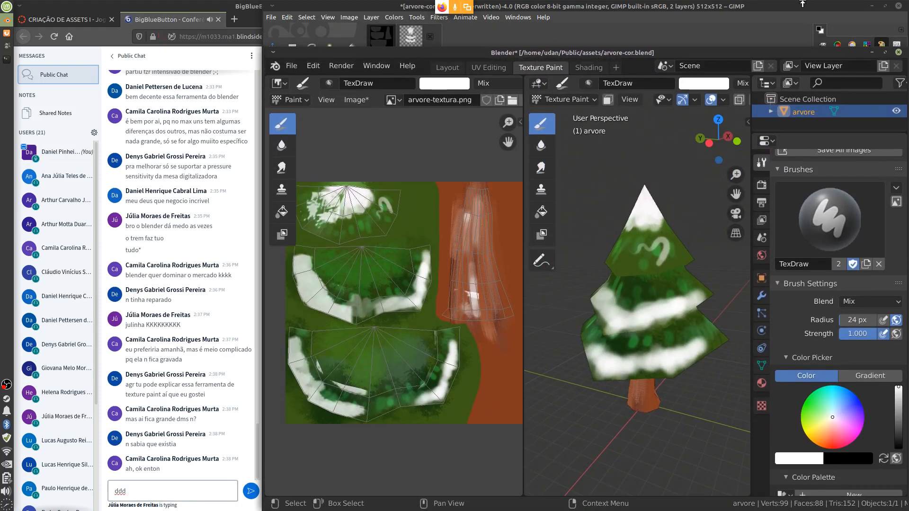
drag(802, 3, 797, 128)
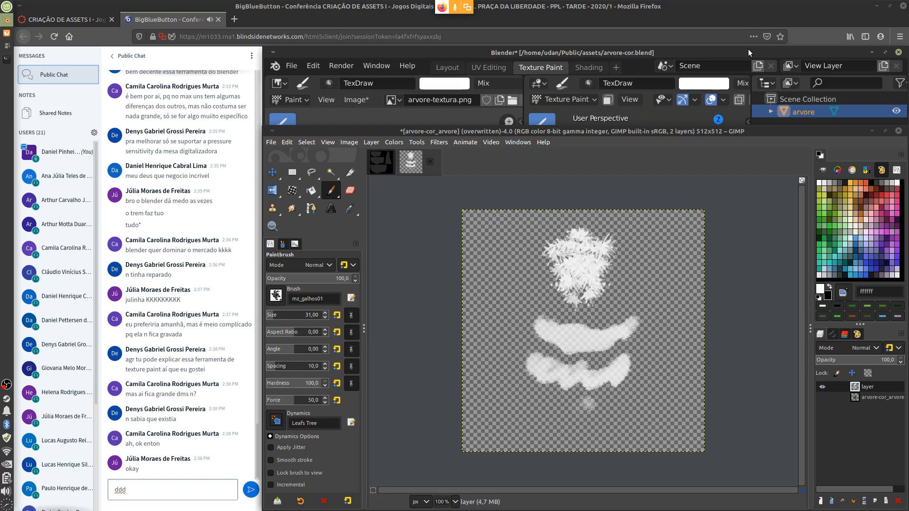
drag(748, 49, 748, 109)
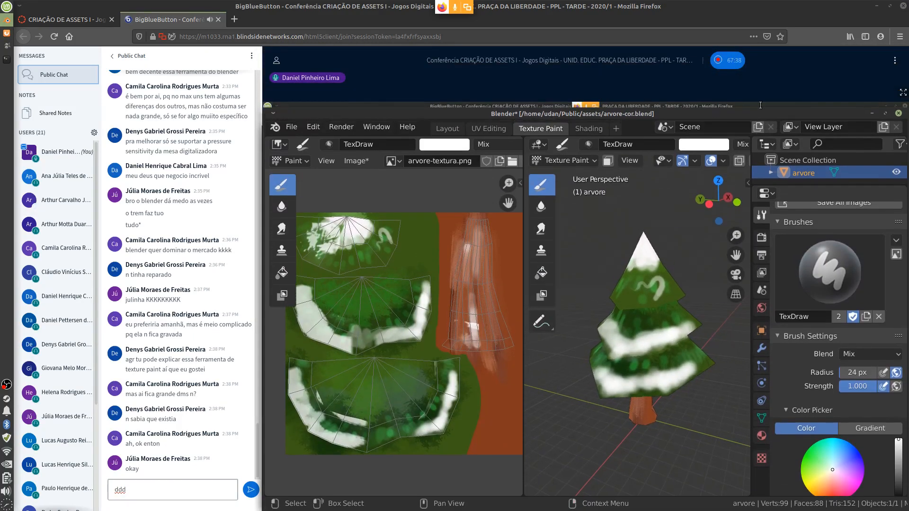
click(731, 62)
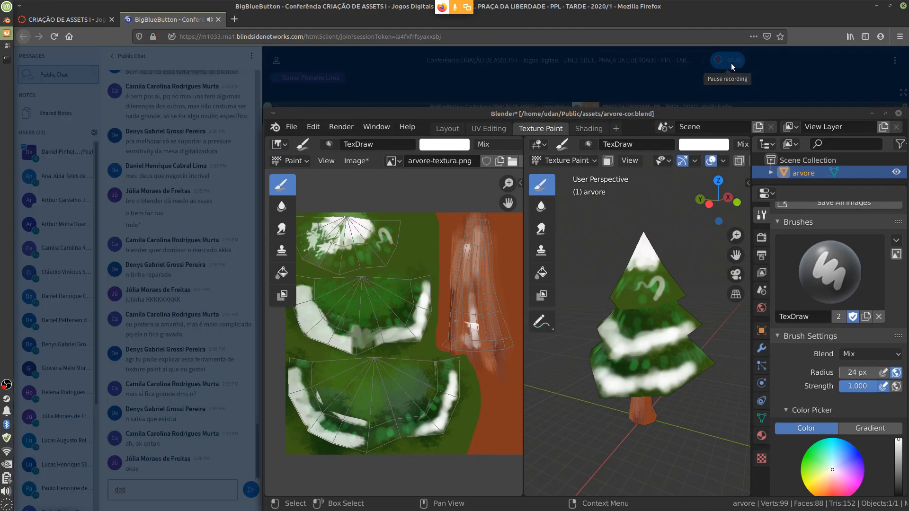
click(872, 113)
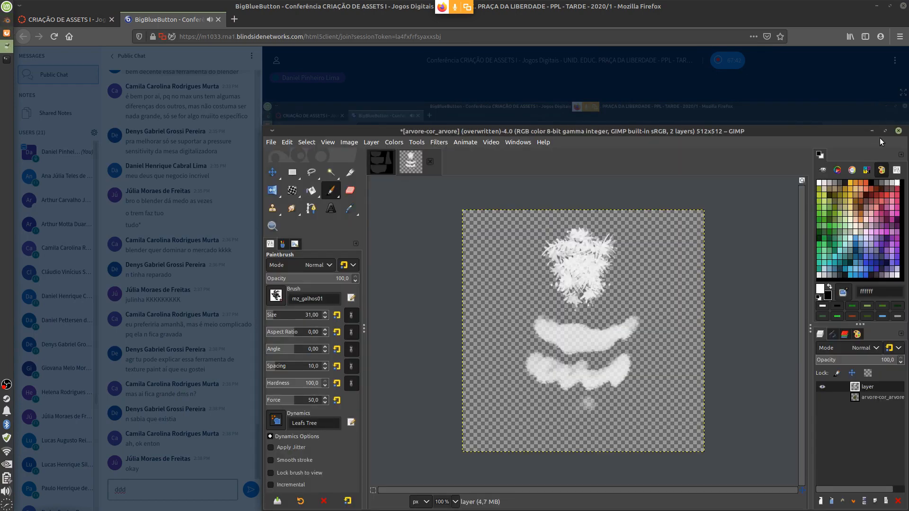
click(872, 130)
click(443, 306)
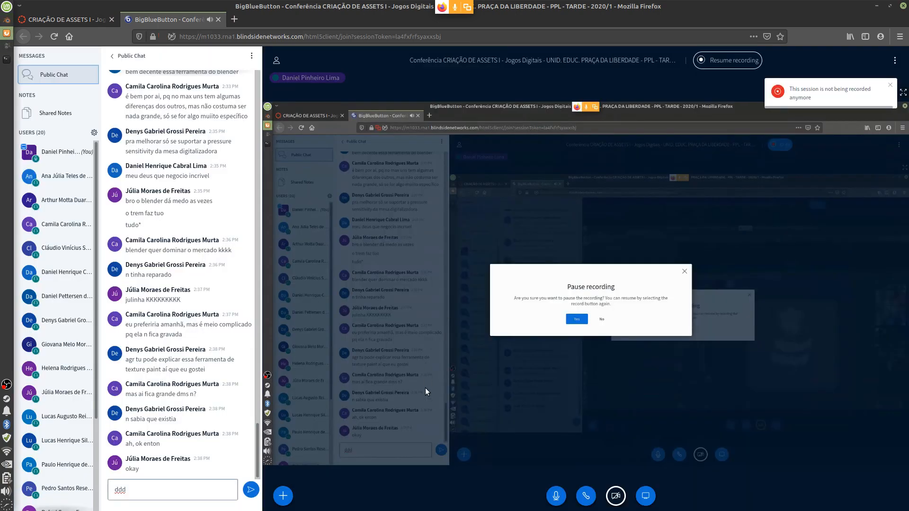